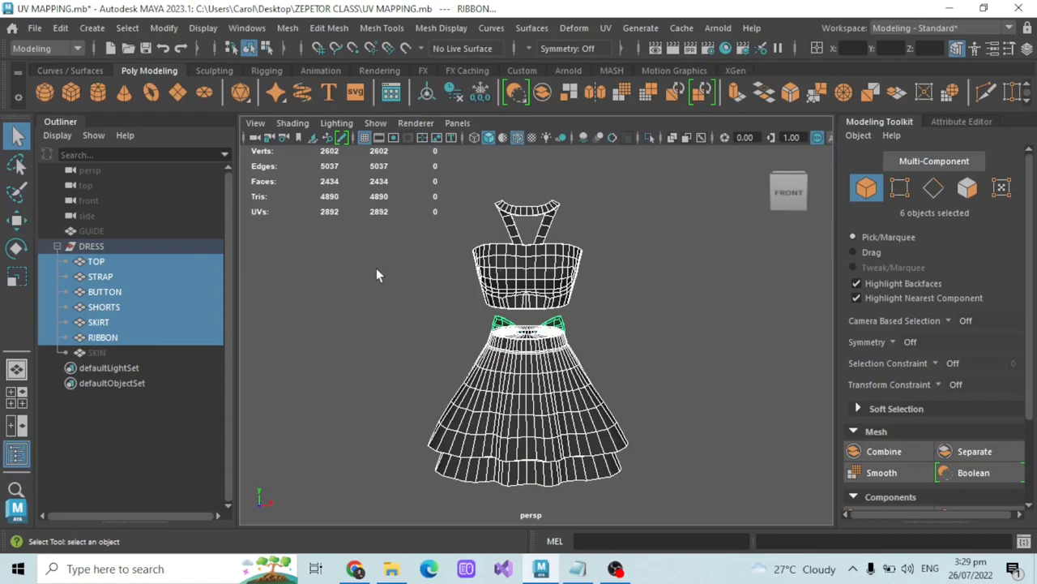
Step: Delete the GUIDE object from the scene
left_click(138, 235)
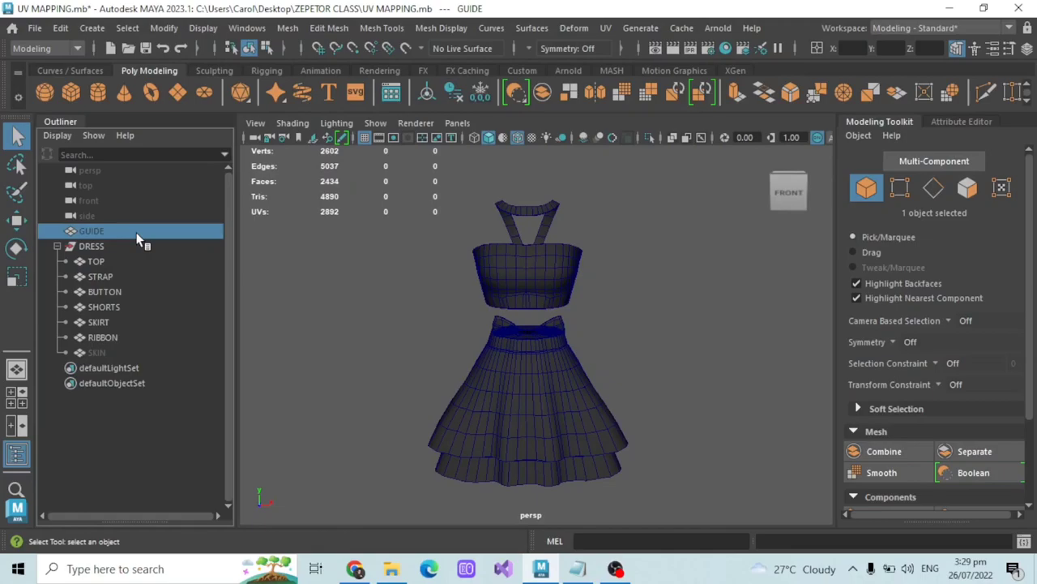
key("Delete")
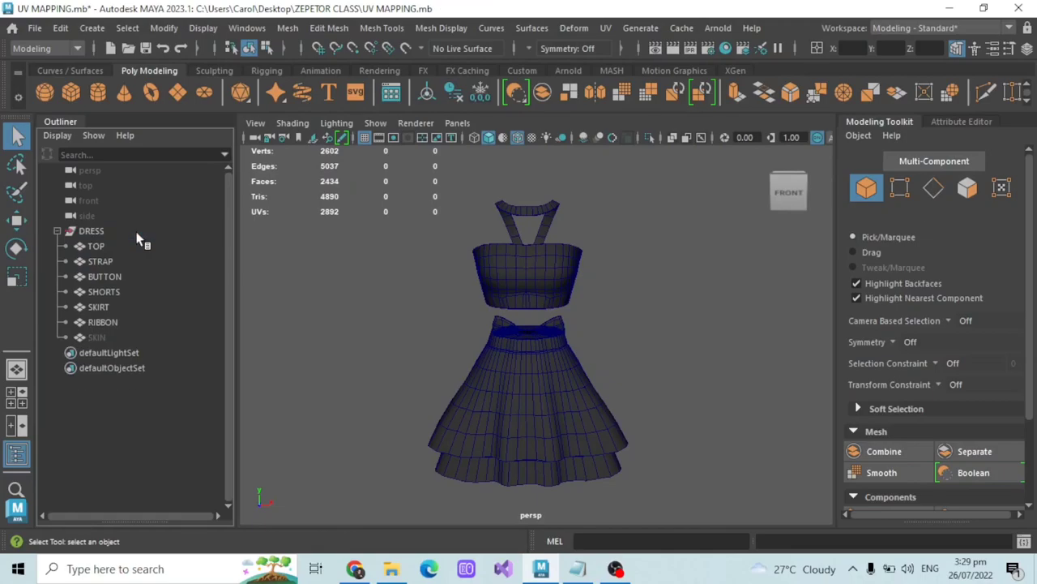
Step: Select all six dress meshes from TOP through RIBBON and open them in the UV Editor
left_click(109, 245)
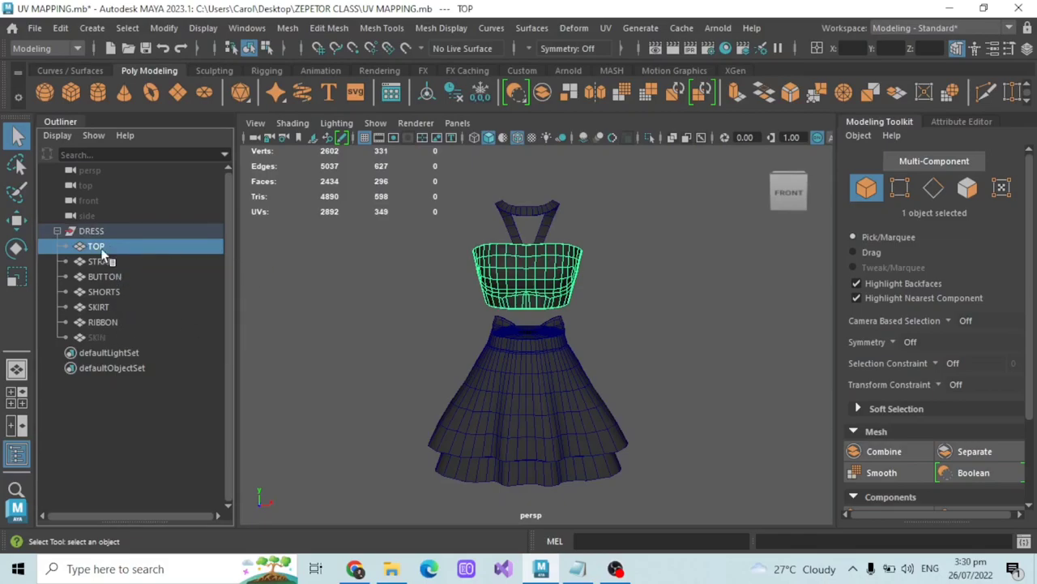
left_click(116, 323, "shift")
left_click_drag(381, 281, 403, 274, "alt")
left_click_drag(477, 269, 556, 229, "alt")
scroll(480, 269, "down", 3)
scroll(480, 268, "up", 3)
scroll(435, 278, "up", 3)
scroll(628, 225, "down", 3)
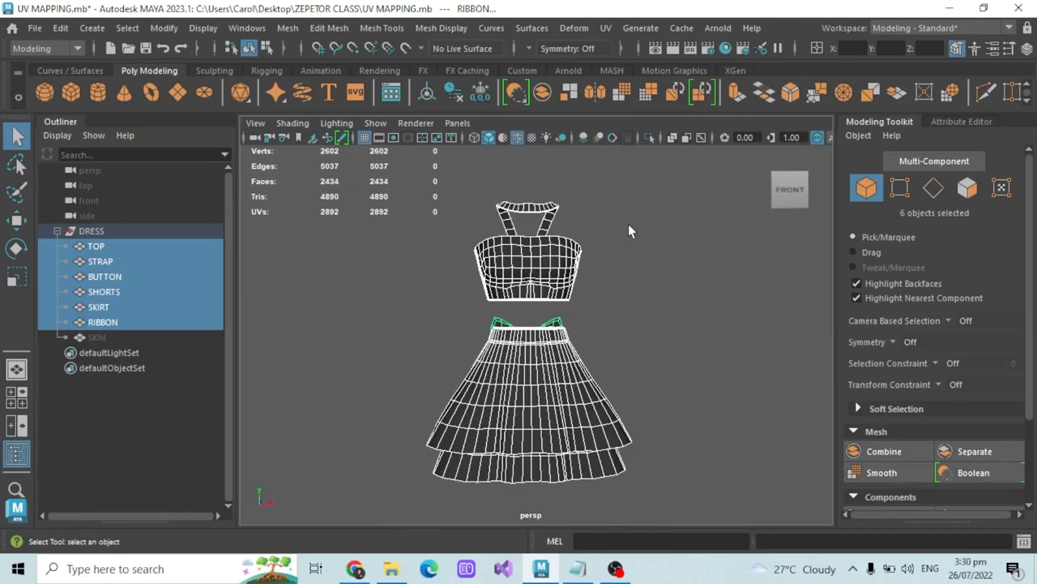
left_click(605, 27)
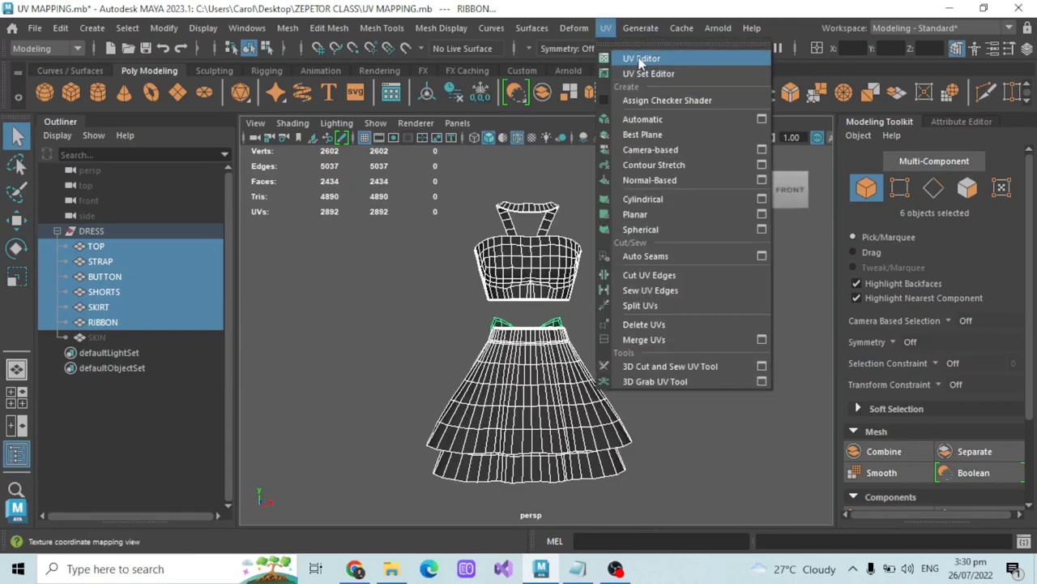
left_click(639, 63)
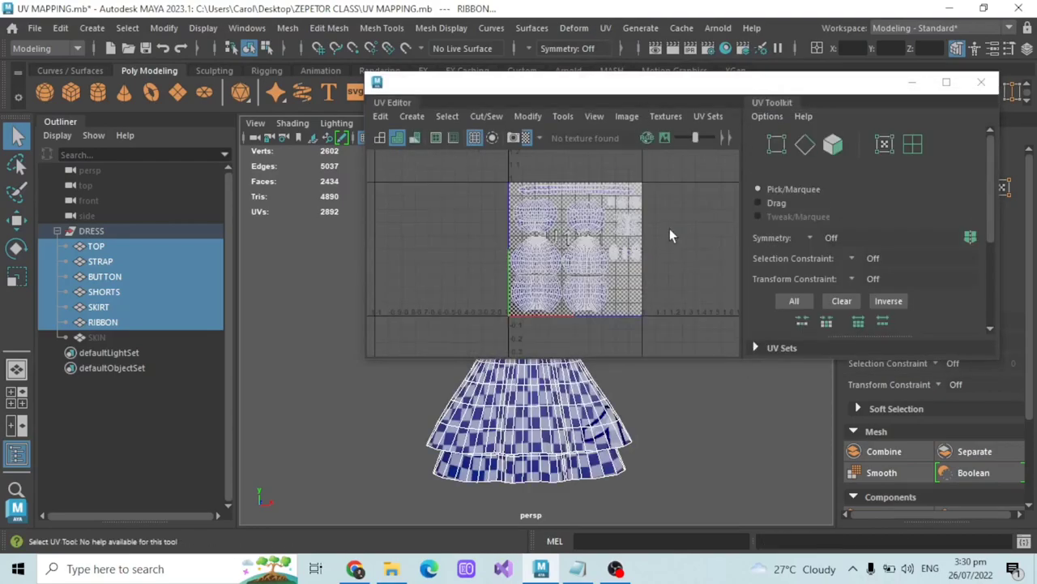
Step: Select all the dress's UV shells in the UV Editor using UV shell selection mode
left_click(884, 144)
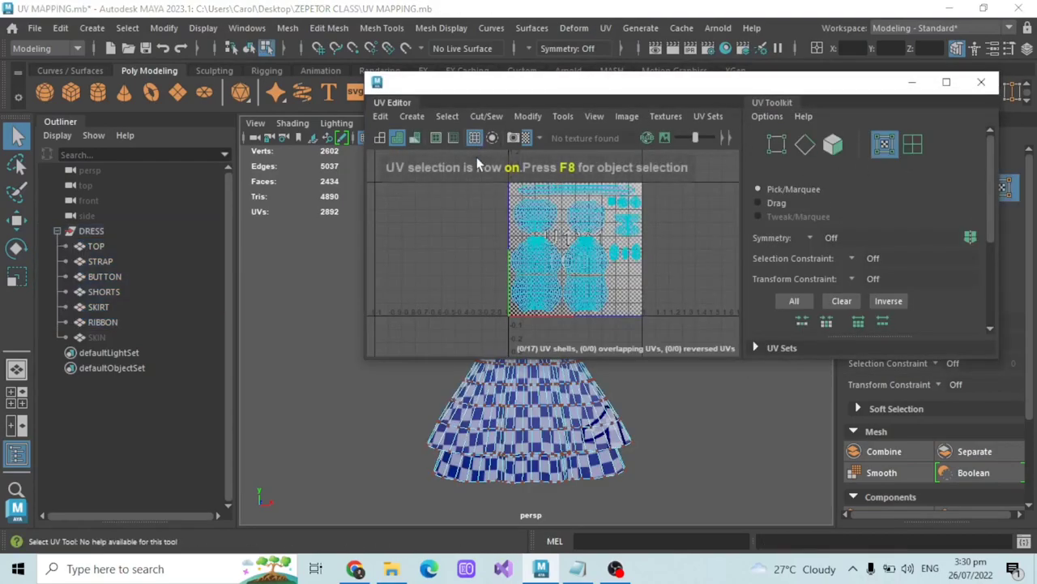
left_click_drag(648, 286, 681, 334)
key("f")
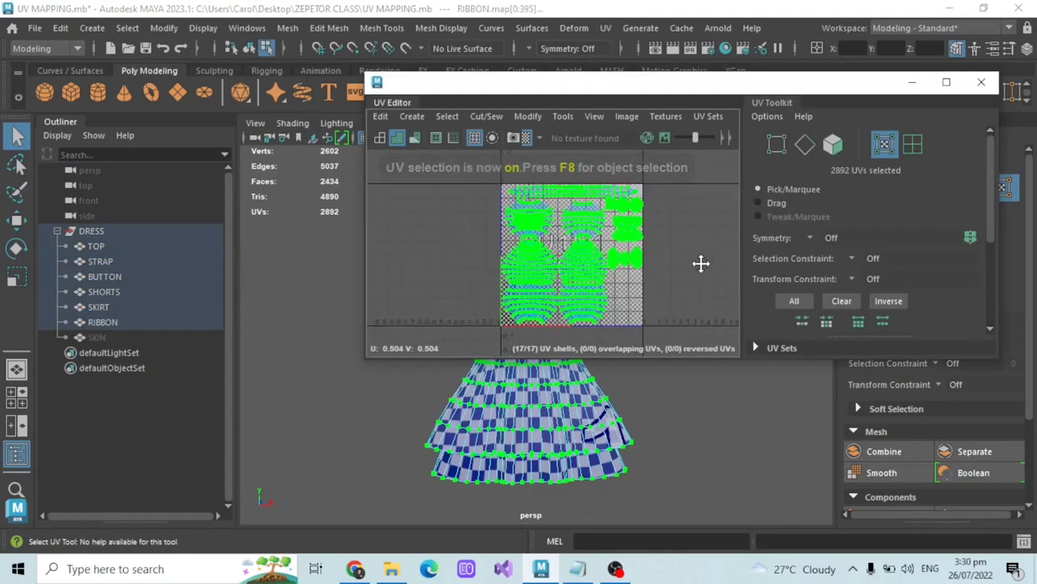
scroll(621, 204, "up", 2)
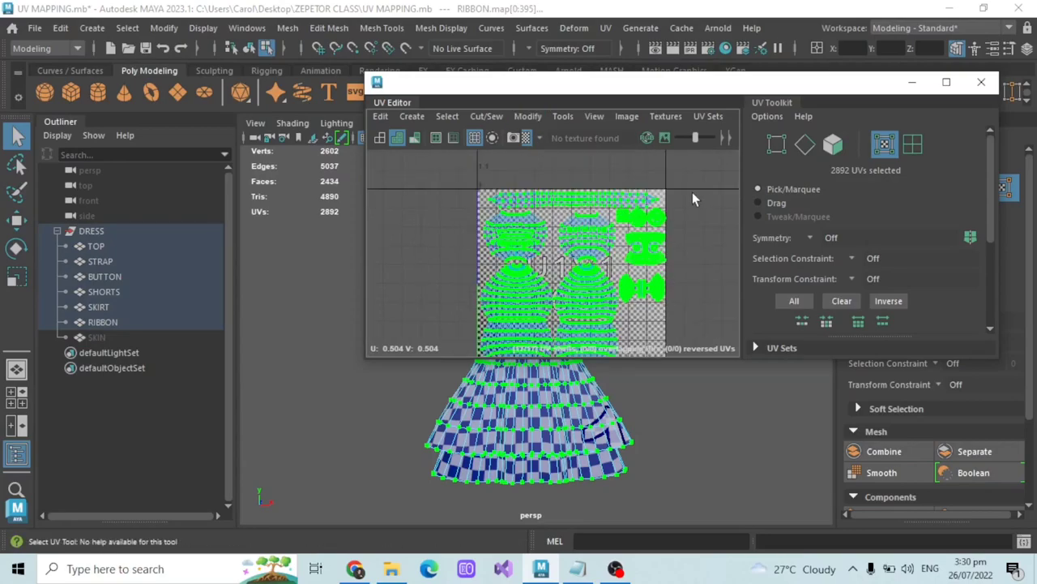
key("f")
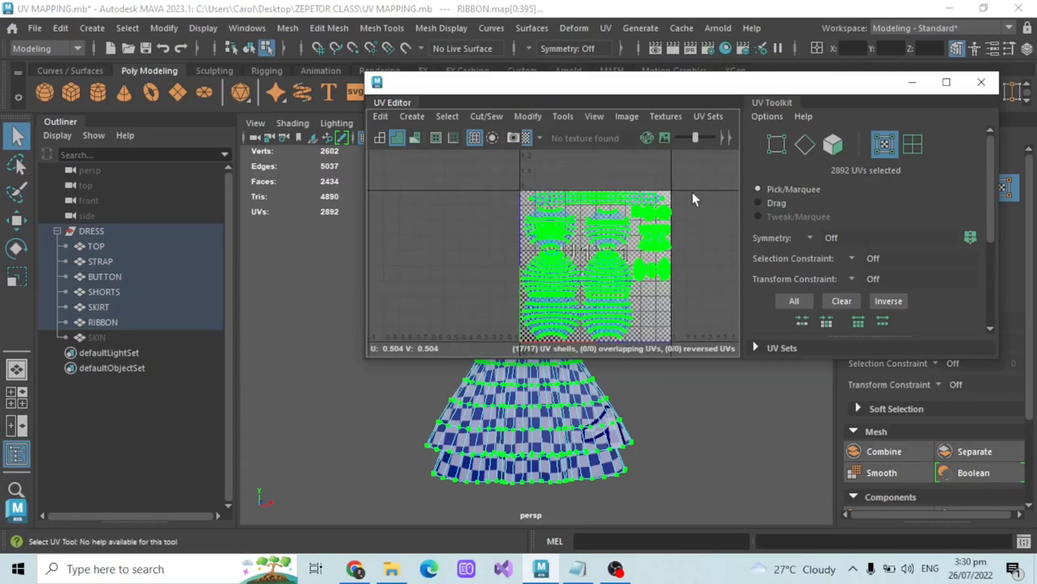
left_click(913, 143)
left_click_drag(461, 186, 681, 343)
scroll(664, 251, "up", 2)
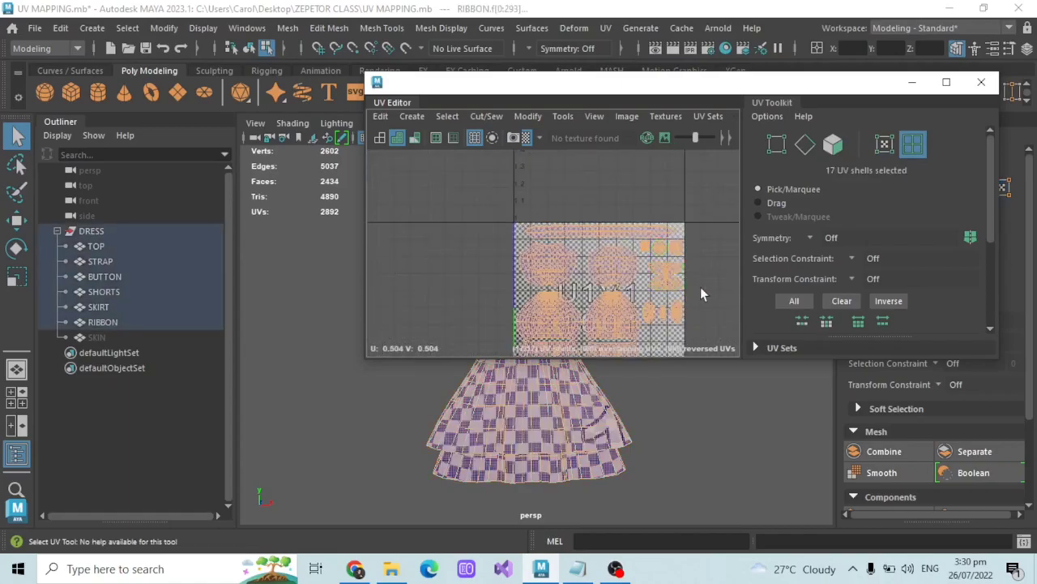
scroll(649, 212, "up", 1)
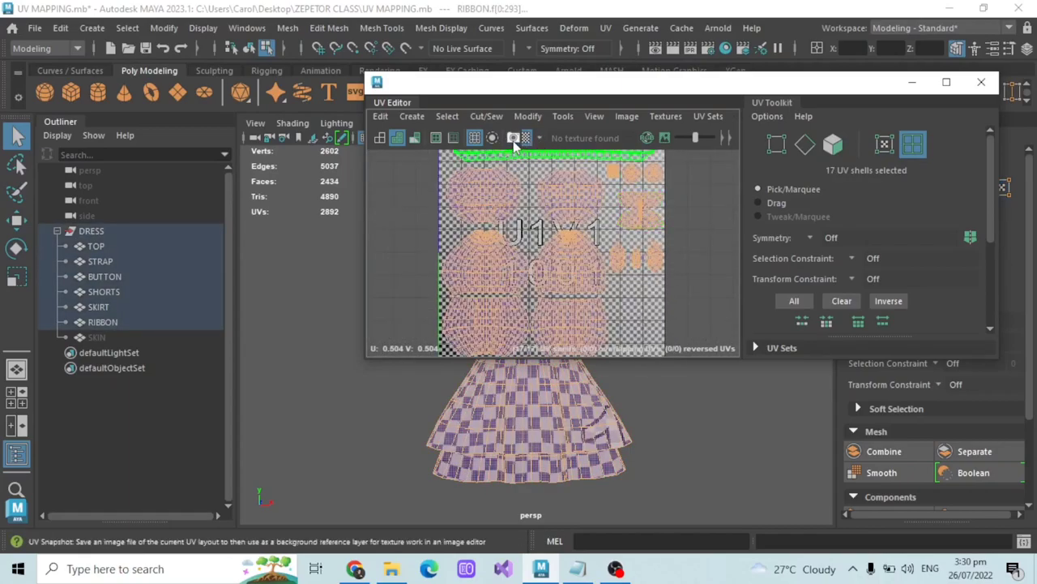
Step: Open the UV Snapshot options and reset them to their default settings
left_click(513, 139)
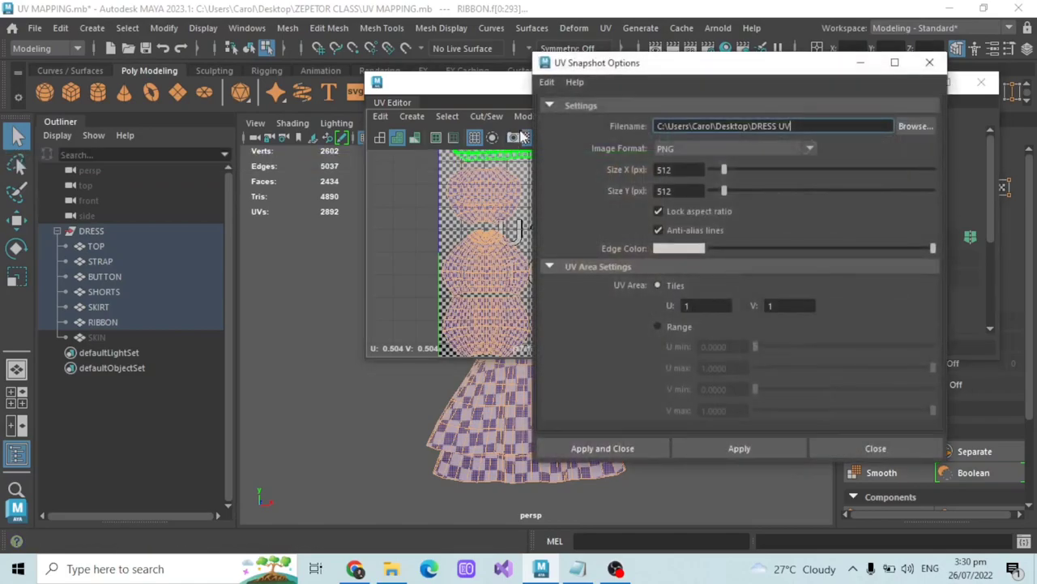
left_click(547, 81)
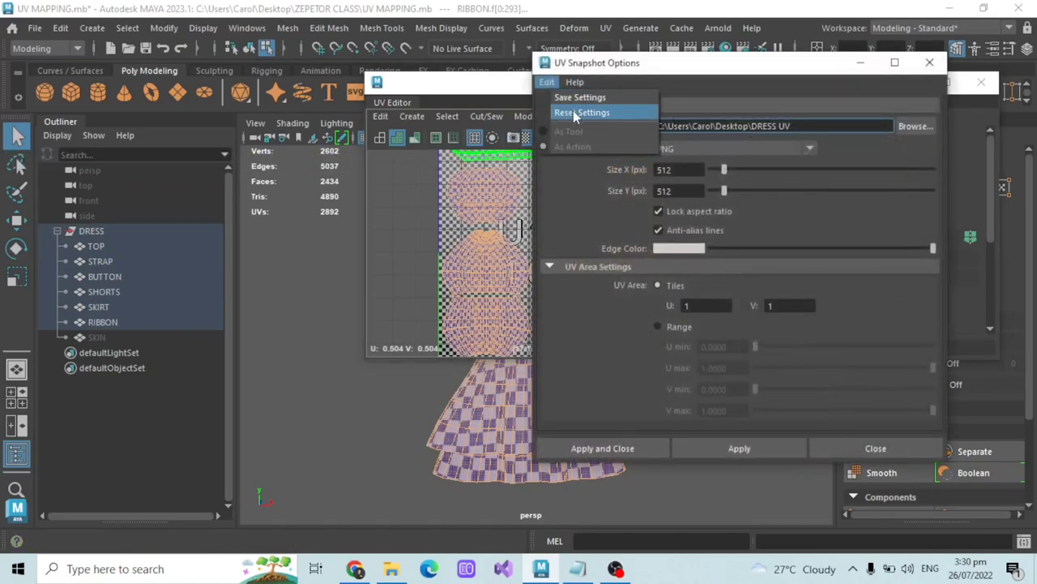
left_click(576, 109)
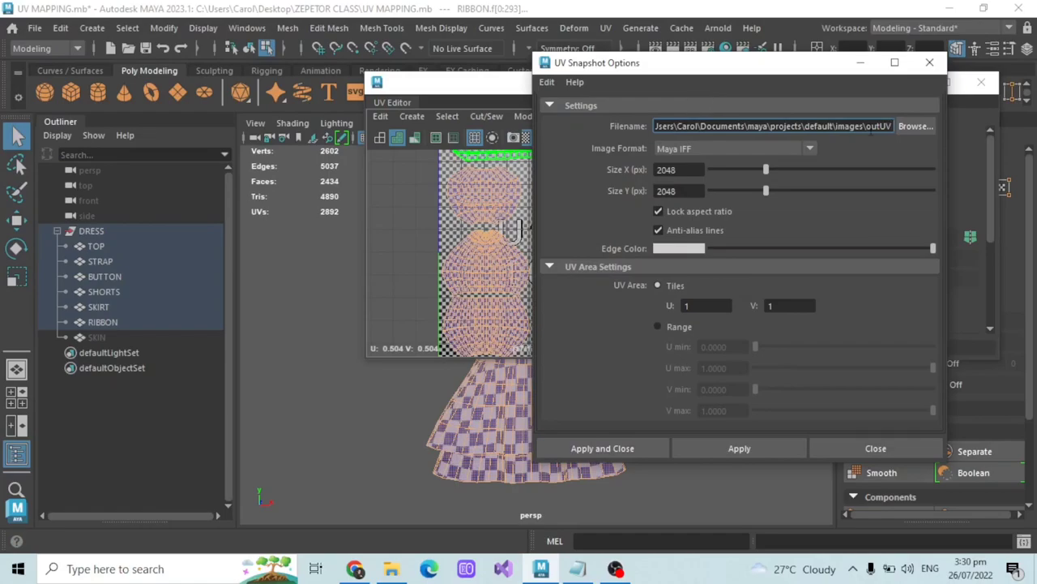
Step: Set the snapshot's output file to DRESS UV in the Desktop folder
left_click(914, 128)
left_click(179, 98)
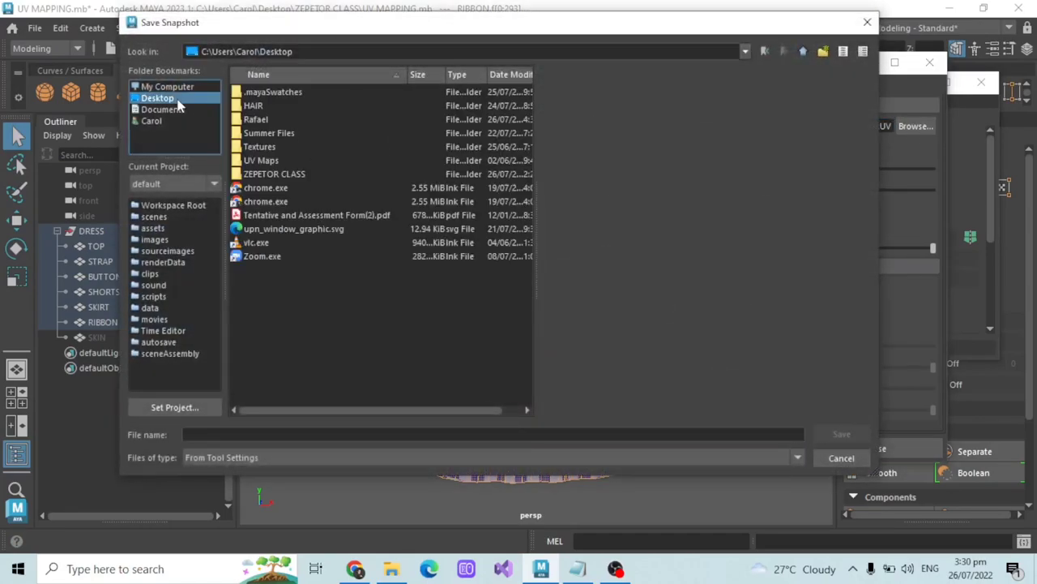
left_click(287, 436)
type("dress")
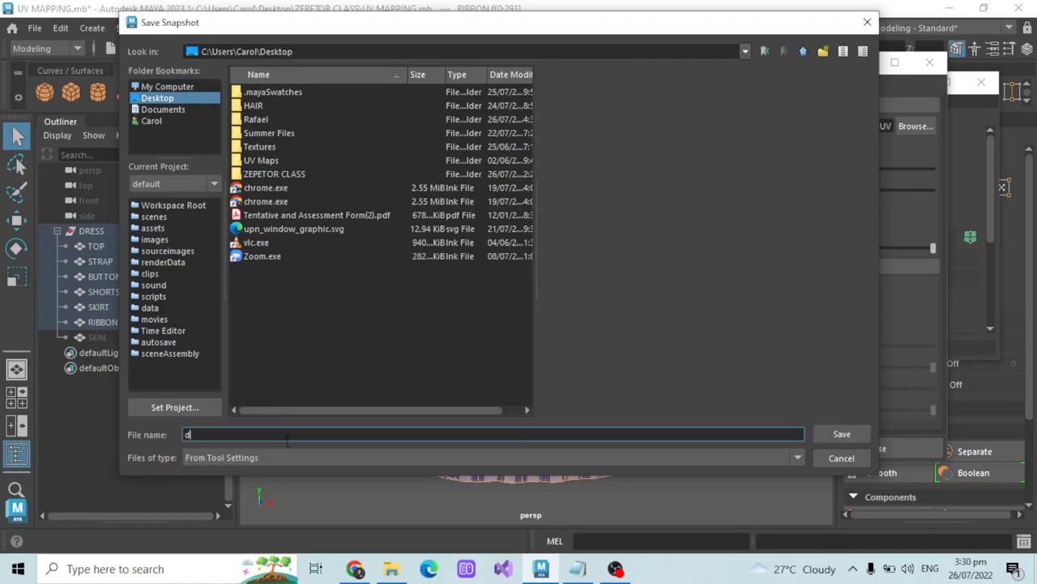
key("BackSpace")
key("BackSpace")
key("BackSpace")
key("BackSpace")
key("BackSpace")
key("Caps_Lock")
type("DRE")
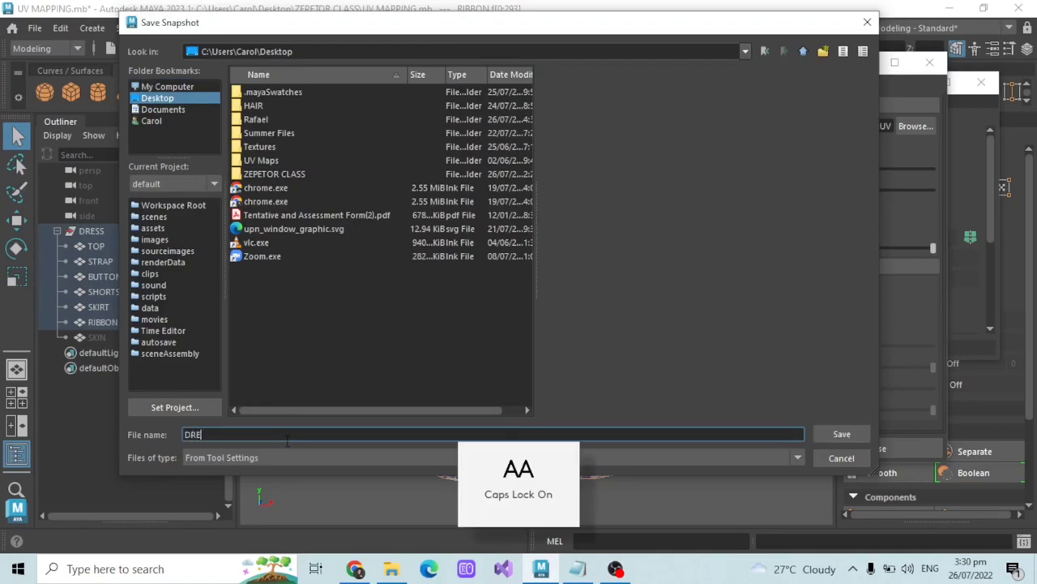
type("SS UV")
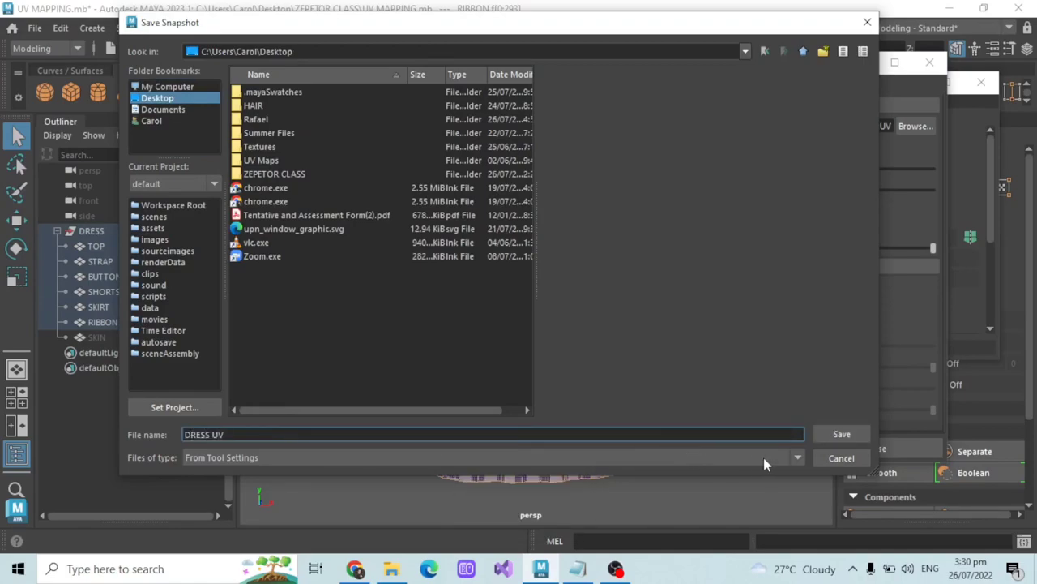
left_click(839, 436)
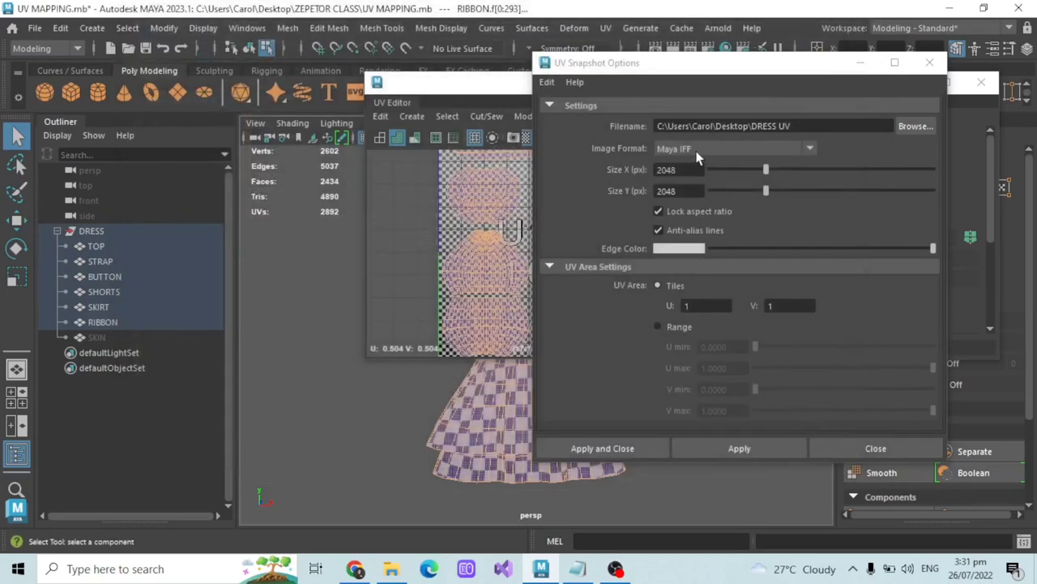
Step: Set the snapshot to PNG format at 512 by 512 pixels and save the image
left_click(703, 149)
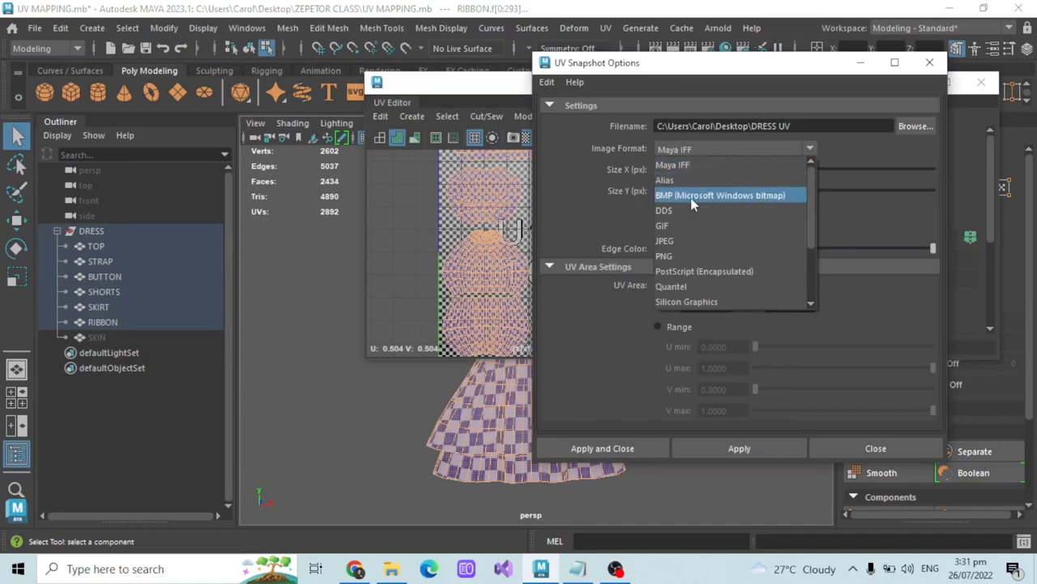
left_click(686, 257)
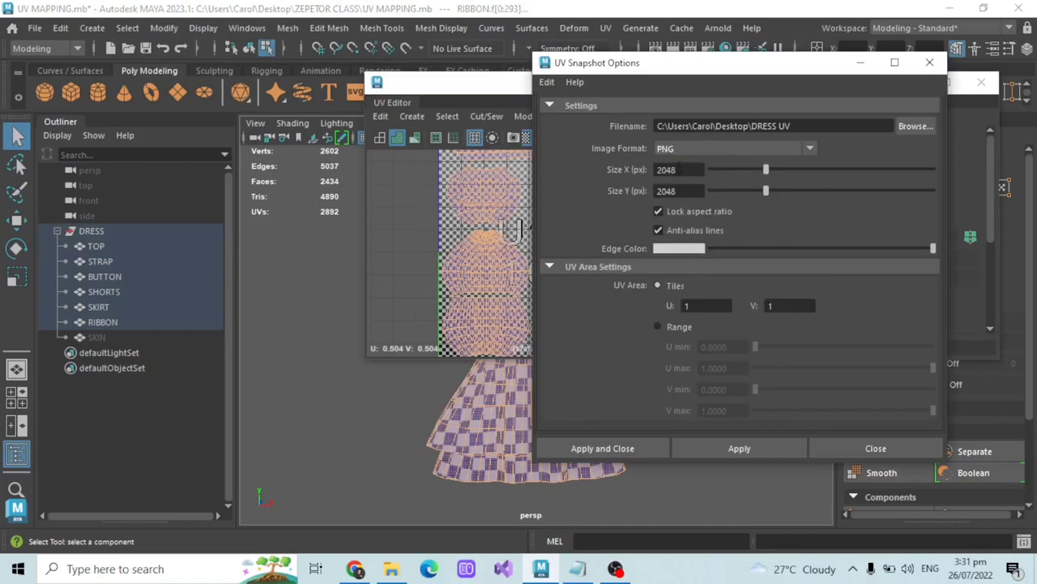
key("Tab")
type("512")
key("Tab")
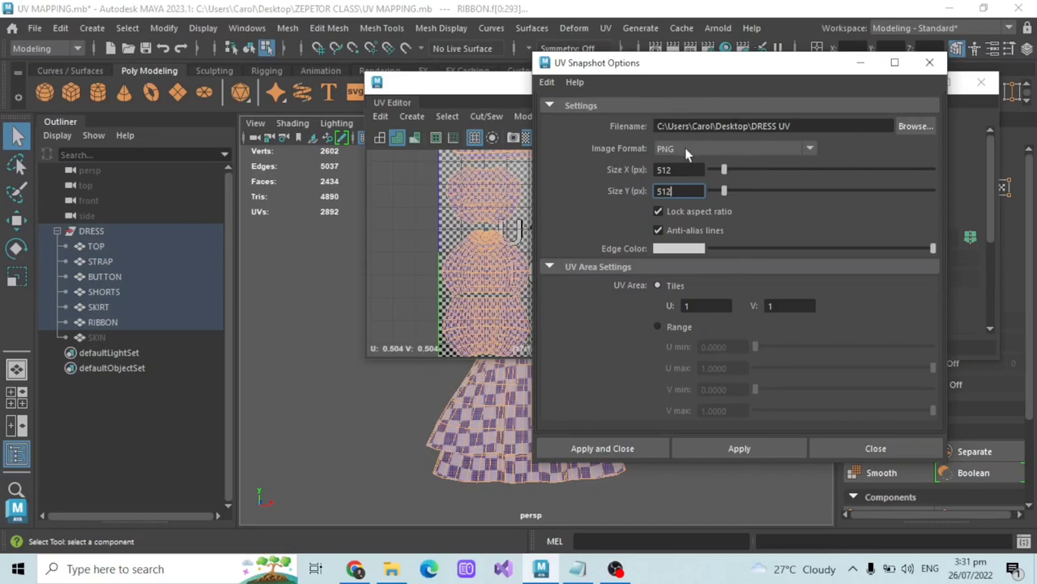
left_click(580, 450)
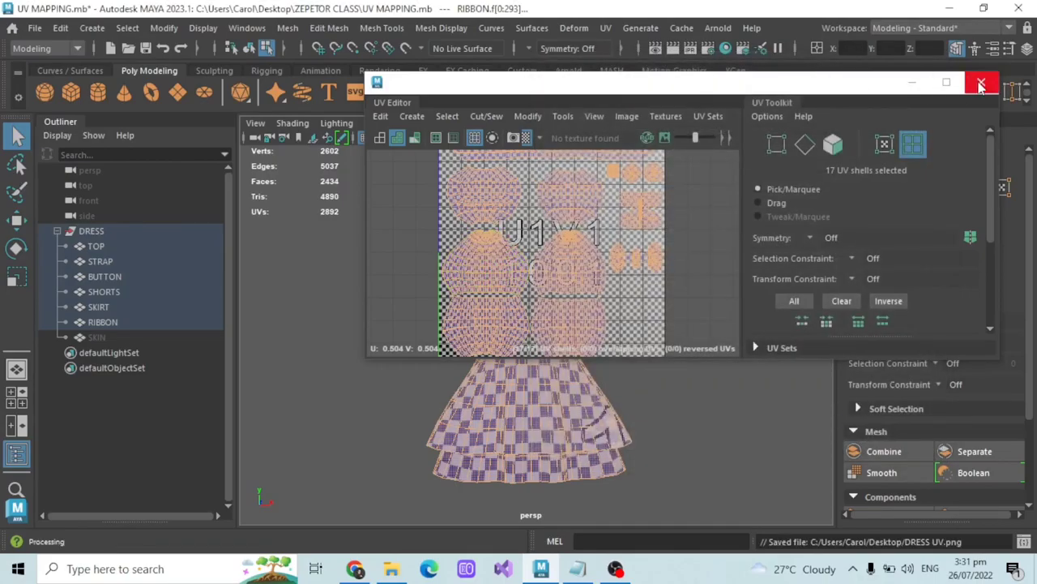
Step: Close the UV Editor, then view the exported DRESS UV image from the desktop and close the image viewer
left_click(981, 84)
left_click(949, 8)
double_click(199, 482)
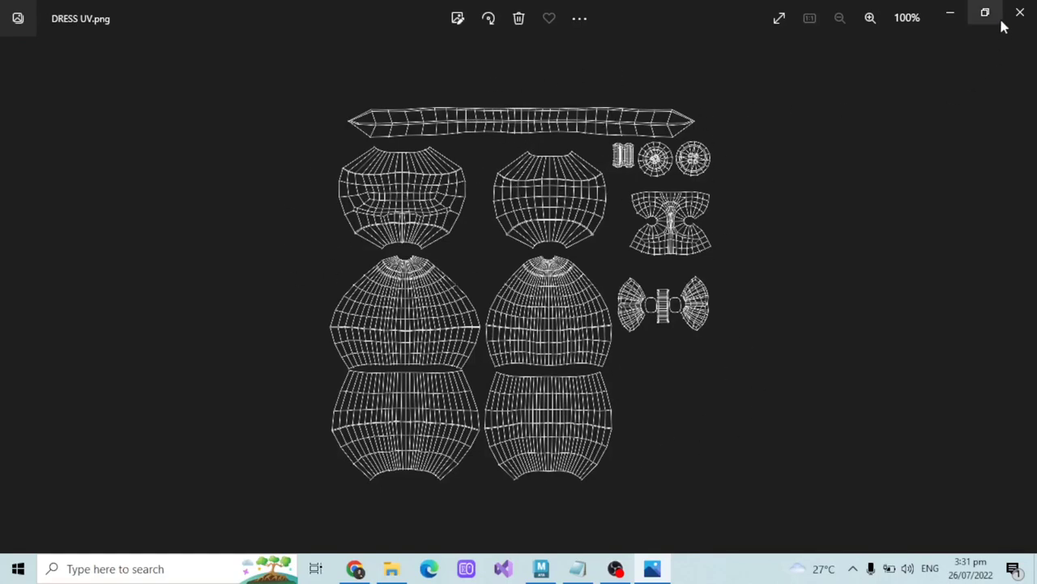
left_click(949, 18)
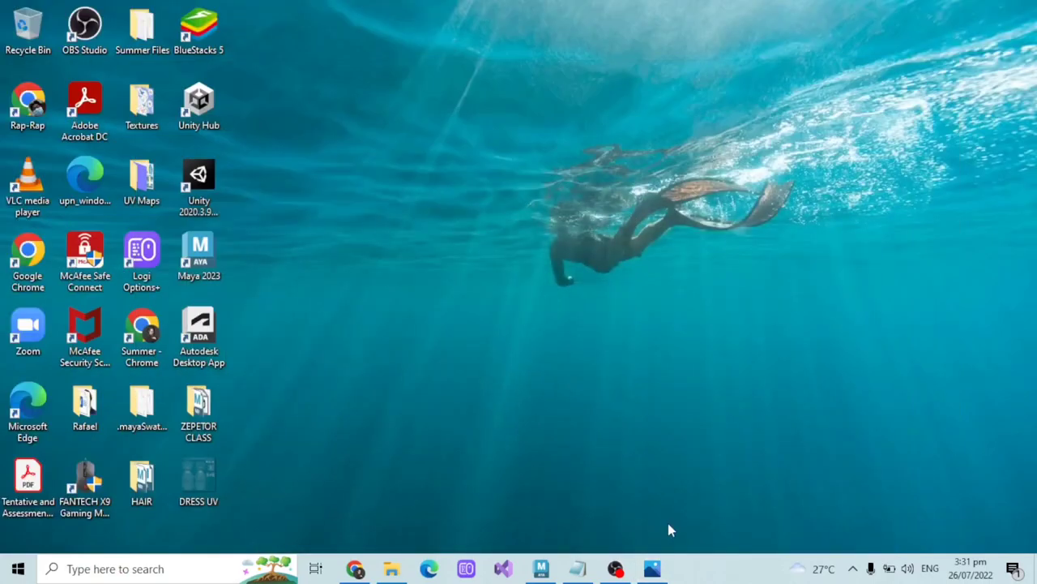
left_click(653, 568)
left_click(1020, 11)
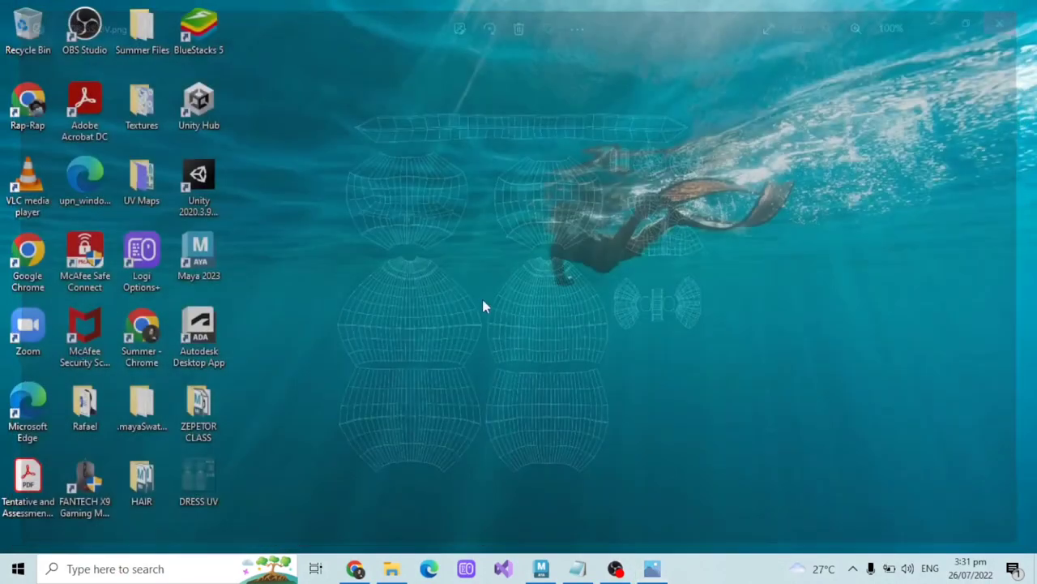
Step: Switch back to Maya, clear the dress's face selection and select the TOP mesh
left_click(541, 568)
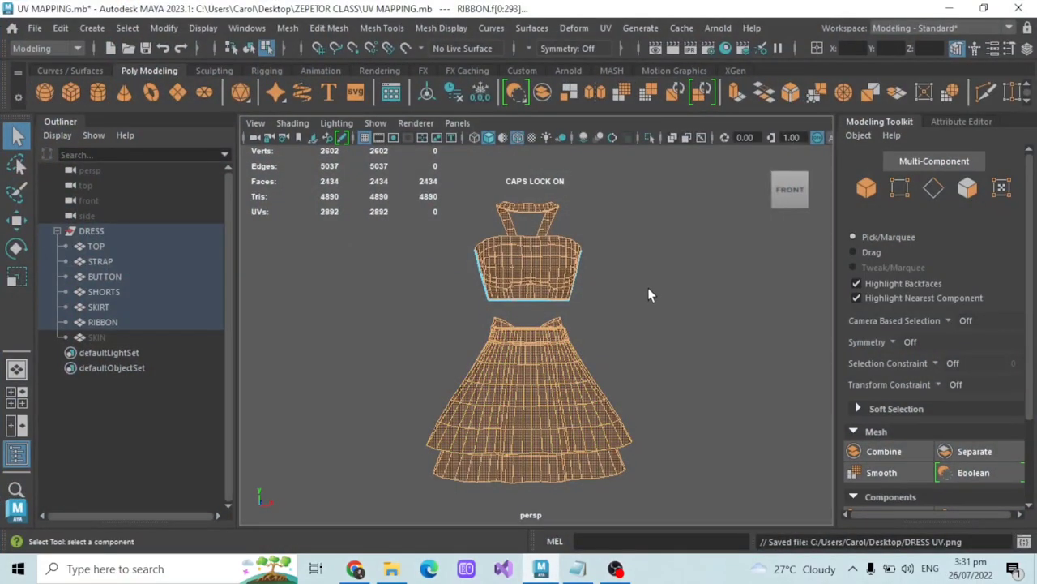
left_click(658, 258)
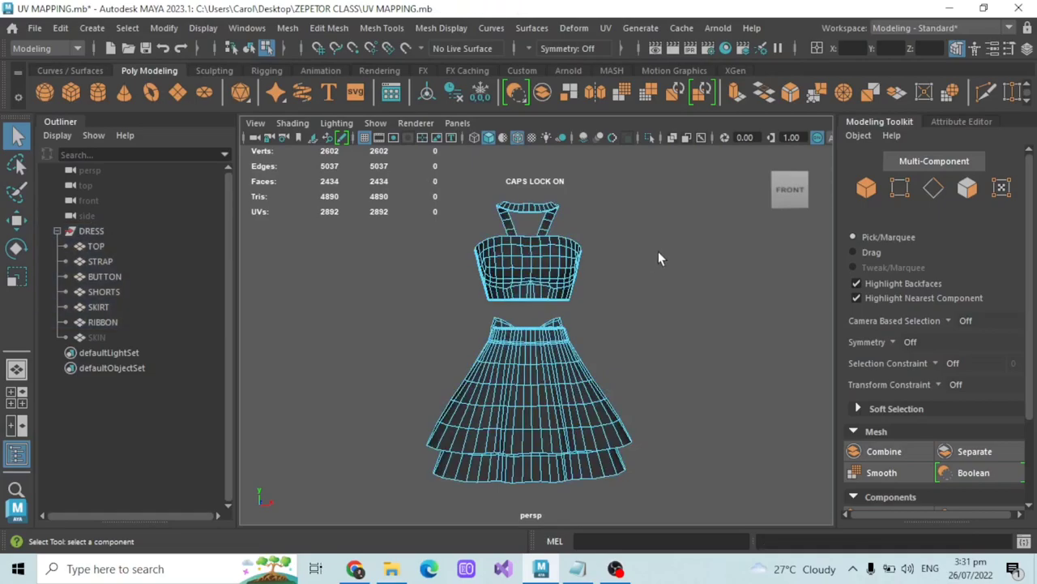
left_click(144, 247)
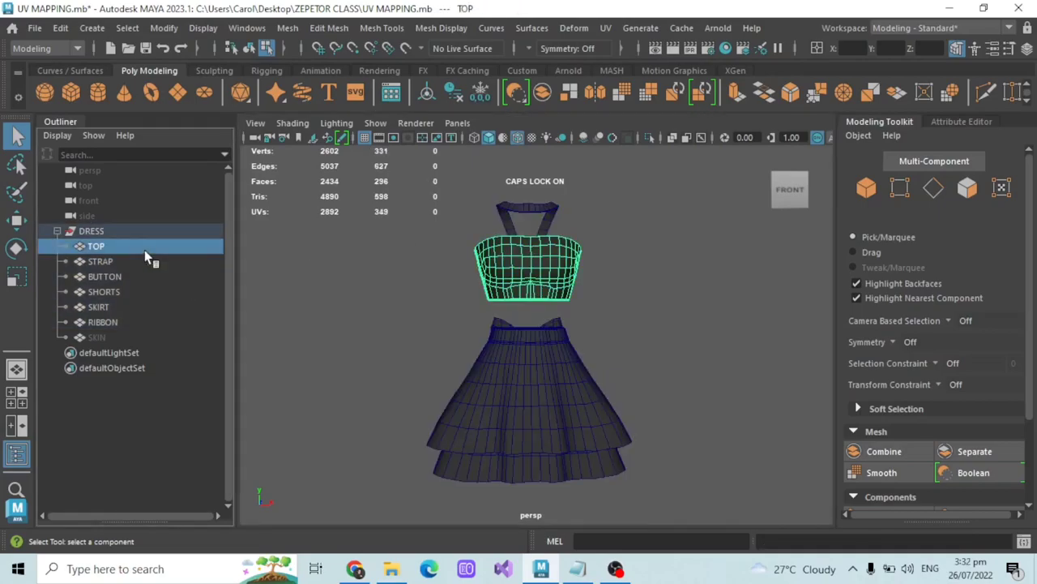
scroll(449, 314, "down", 3)
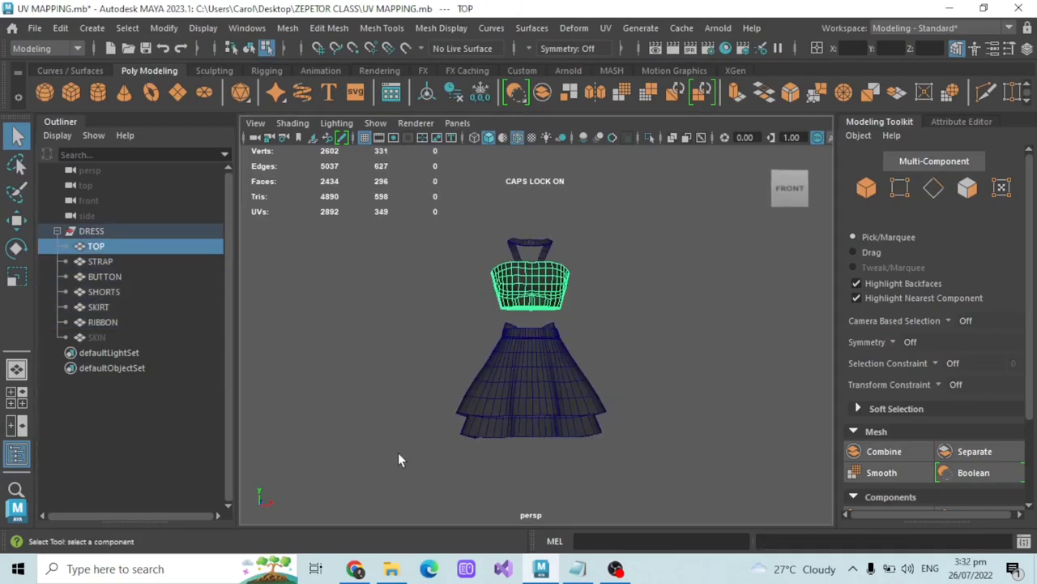
Step: Switch to Chrome and consult the ZEPETO Studio guide's Rigging & Masking page and its Modeling & mapping page
left_click(355, 568)
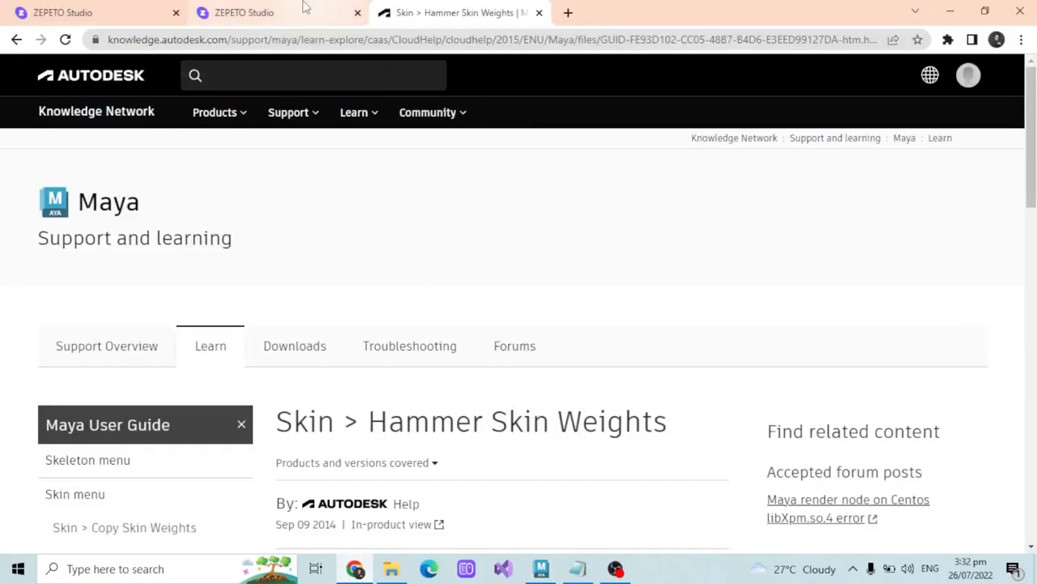
left_click(103, 8)
left_click(259, 9)
scroll(349, 267, "down", 1)
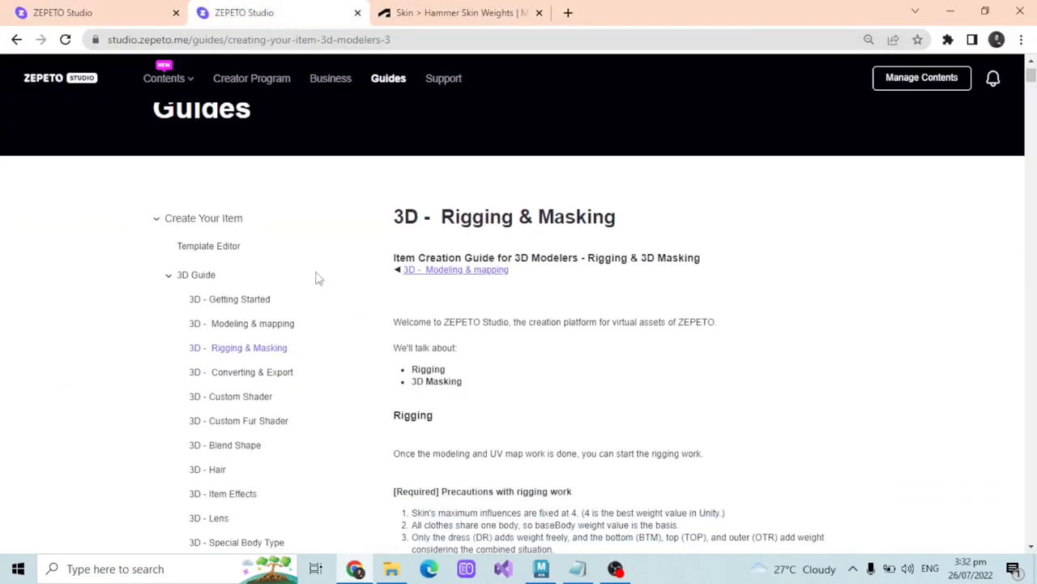
scroll(547, 266, "down", 2)
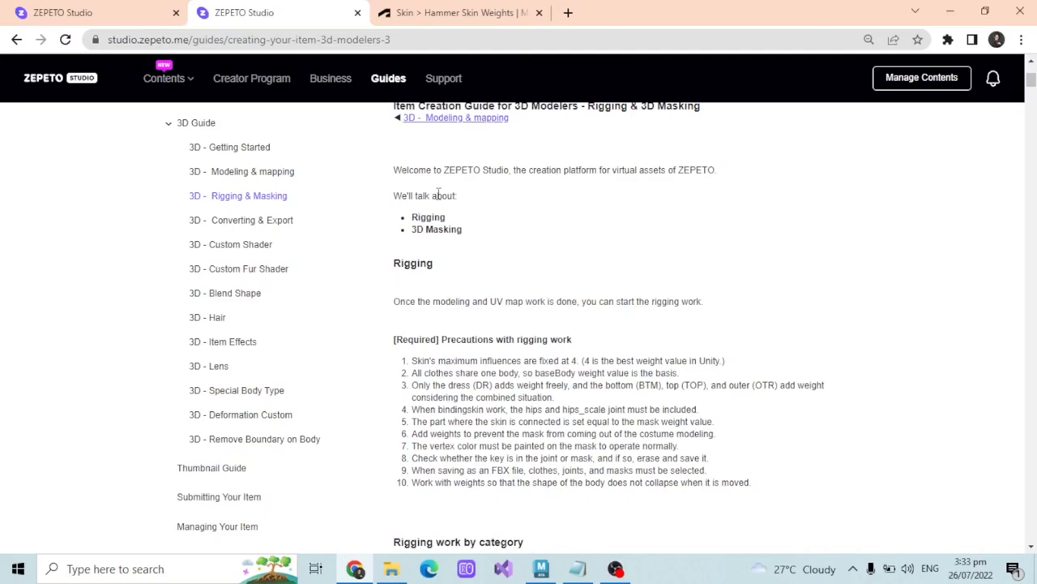
left_click(267, 180)
scroll(491, 231, "down", 4)
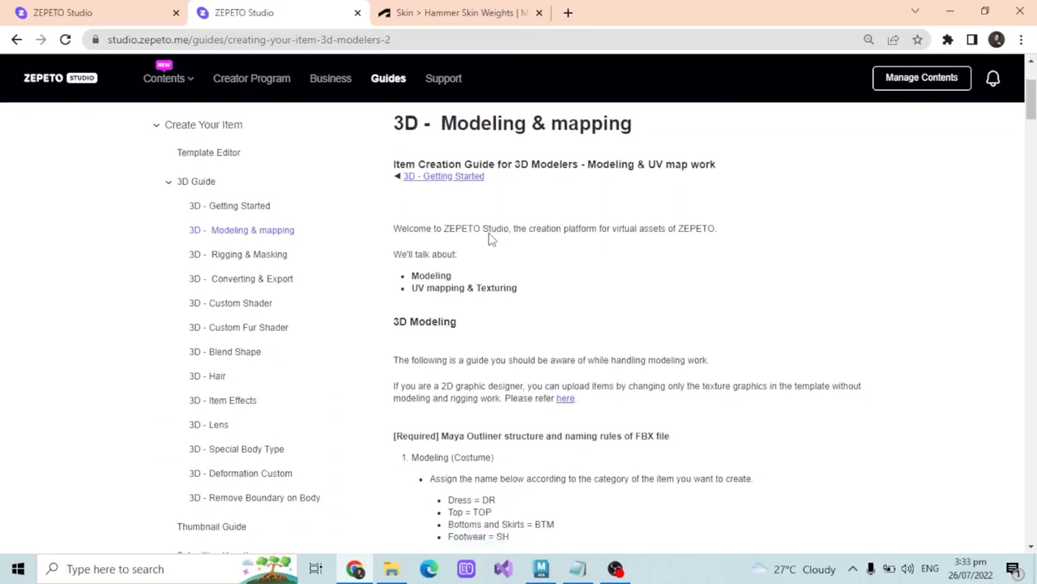
Step: Consult the rigging precautions on the ZEPETO Studio guide's 3D - Rigging & Masking page
scroll(462, 211, "up", 1)
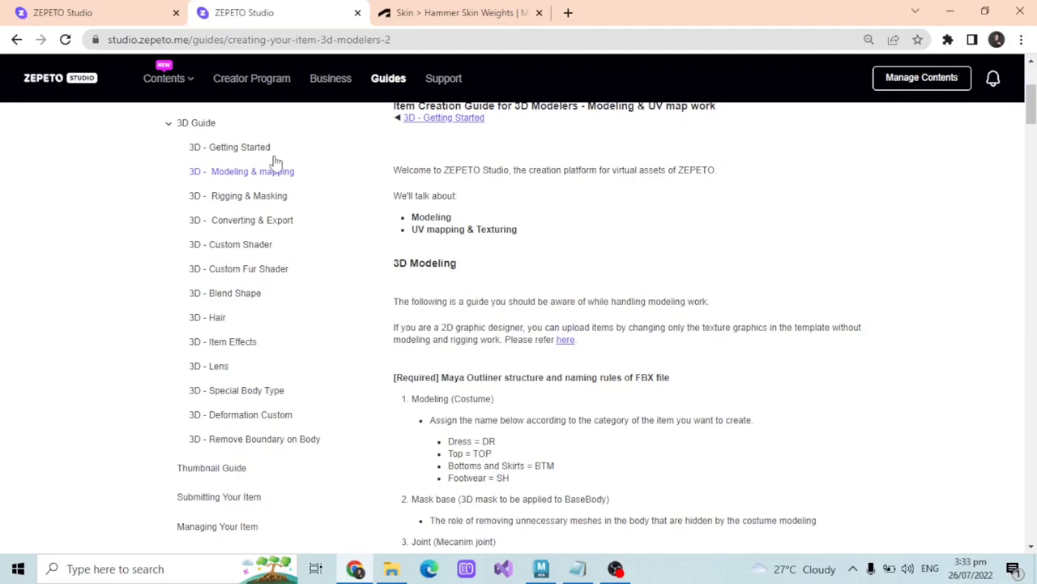
left_click(249, 197)
scroll(580, 227, "down", 4)
scroll(567, 226, "up", 2)
scroll(660, 248, "down", 2)
scroll(454, 260, "up", 1)
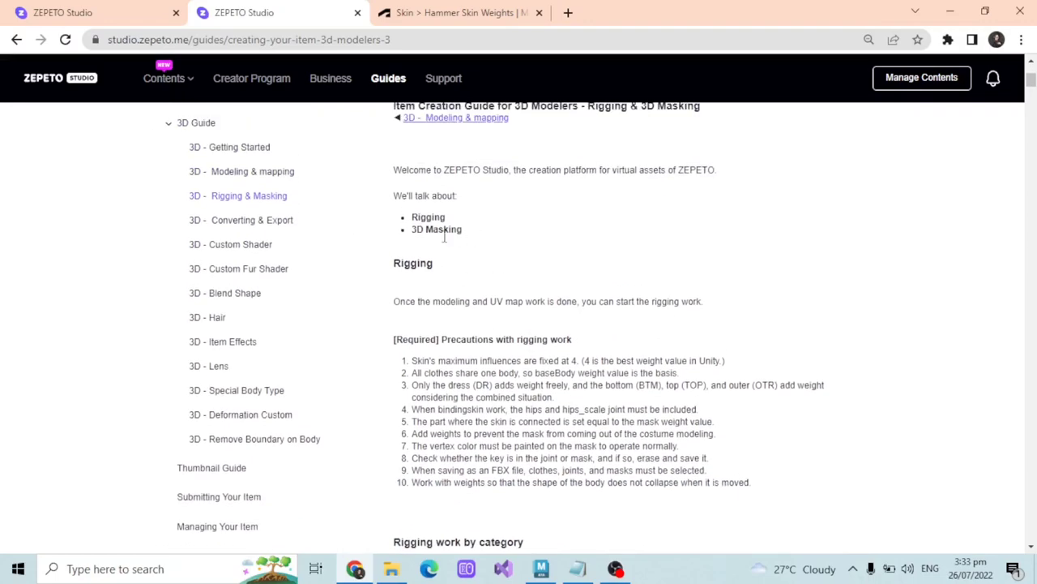
scroll(579, 259, "up", 1)
scroll(600, 247, "down", 1)
Step: Switch back to Maya and unhide the SKIN mesh
left_click(950, 11)
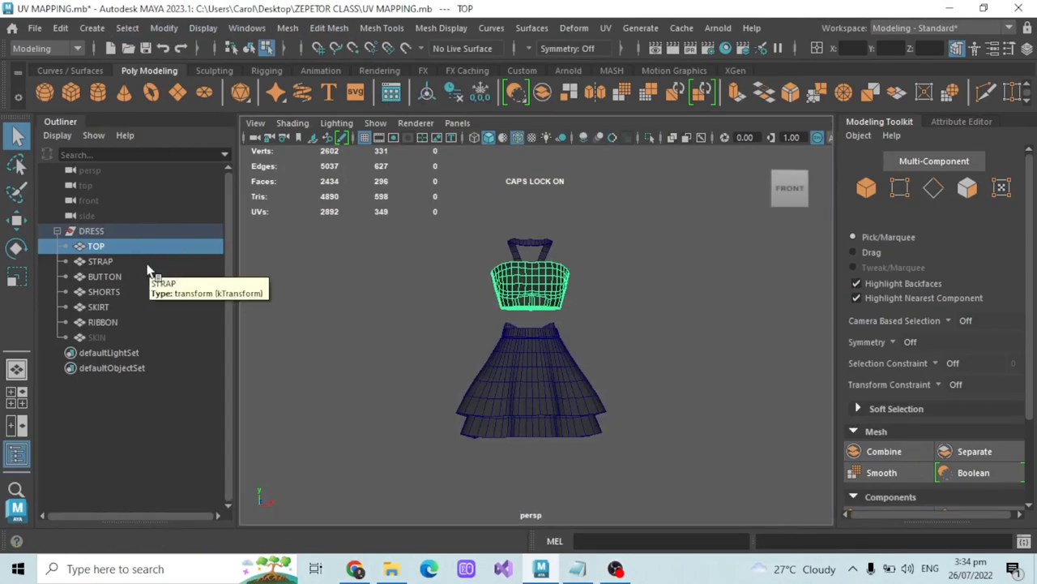
left_click(123, 336)
key("shift+h")
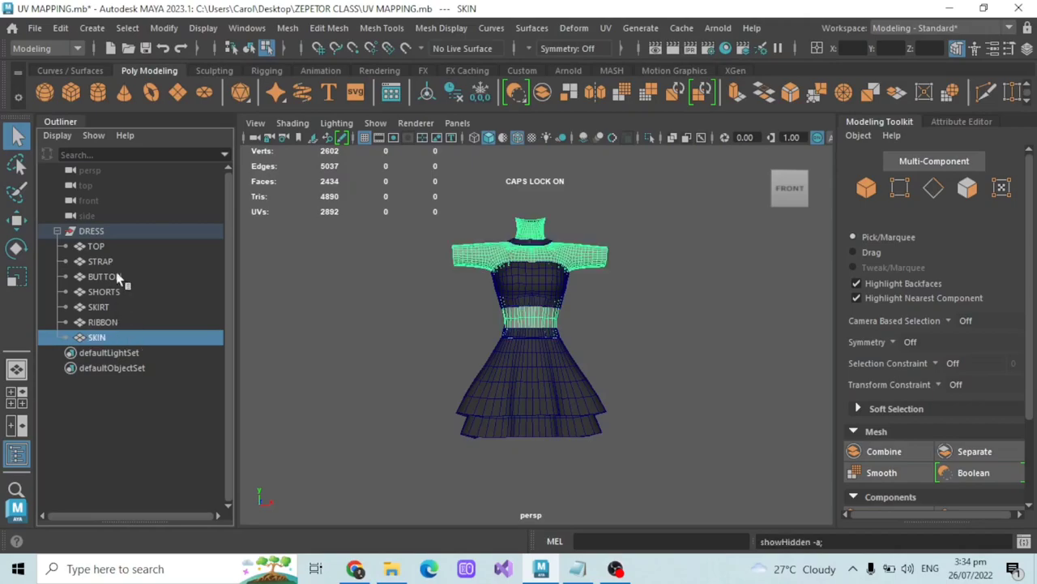
Step: Combine all the dress meshes from TOP through SKIN into one polygon object
left_click(114, 246)
left_click(113, 339, "shift")
key("f")
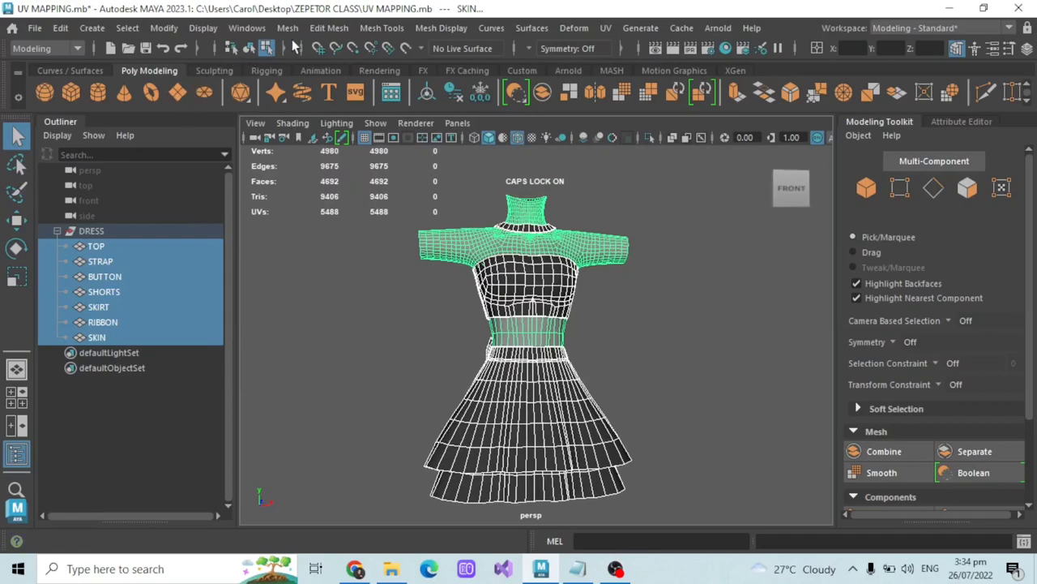
left_click(285, 29)
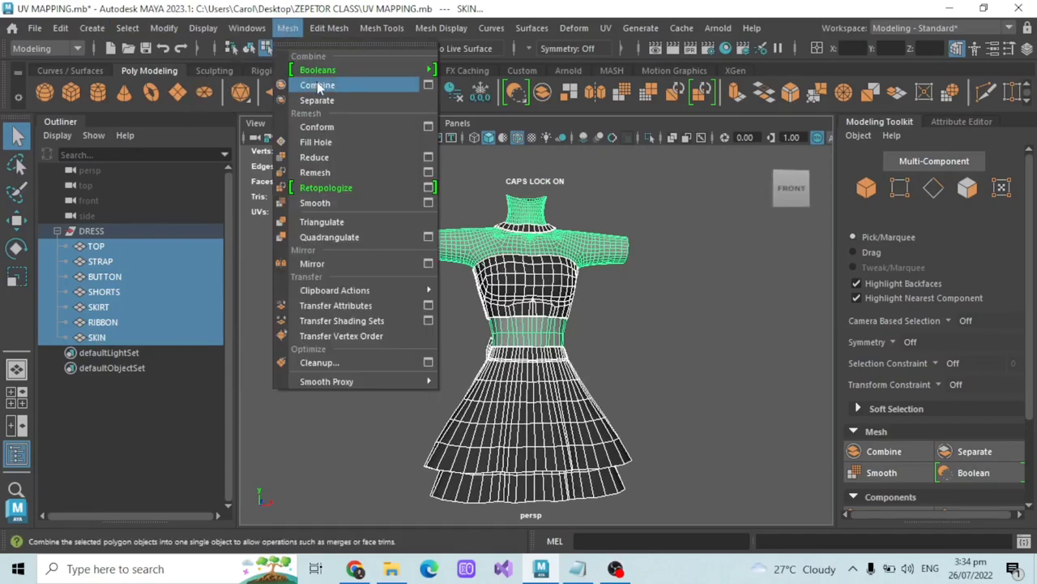
left_click(317, 81)
Step: Delete all history, channels and non-deformer history in the scene
left_click(61, 29)
mouse_move(138, 225)
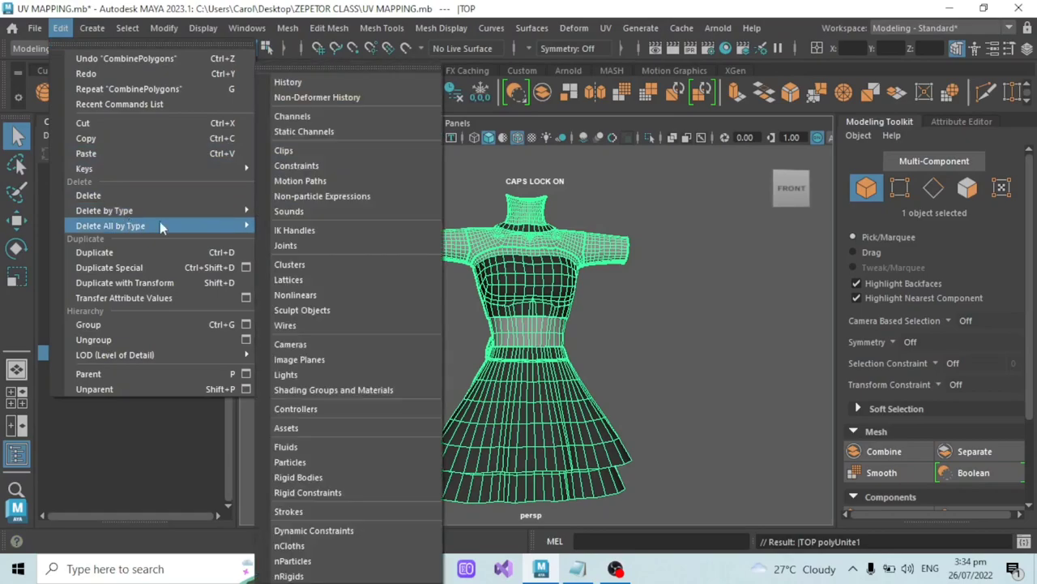
left_click(325, 83)
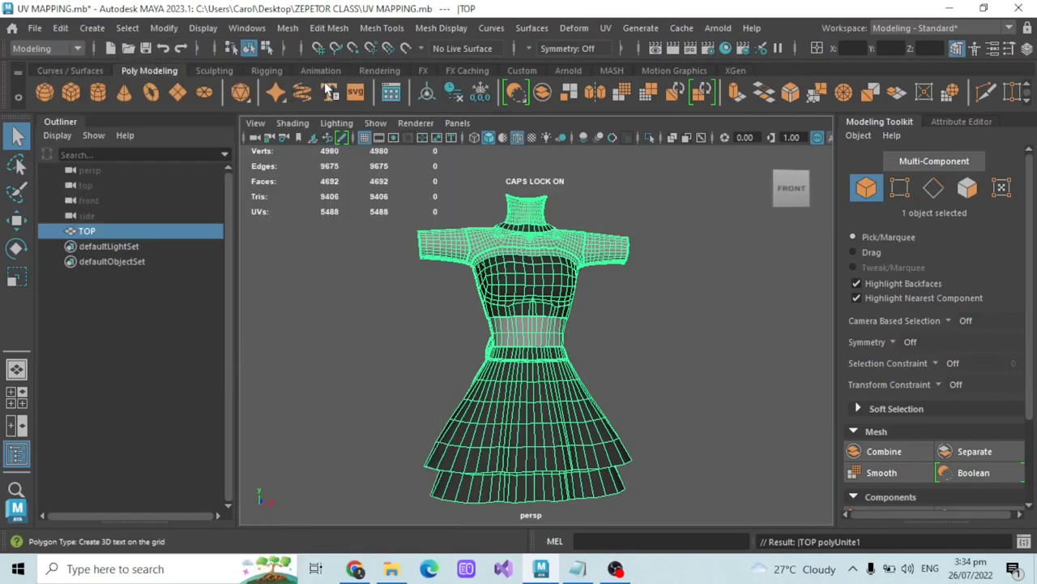
left_click(60, 28)
left_click(292, 115)
left_click(61, 29)
mouse_move(138, 225)
left_click(389, 95)
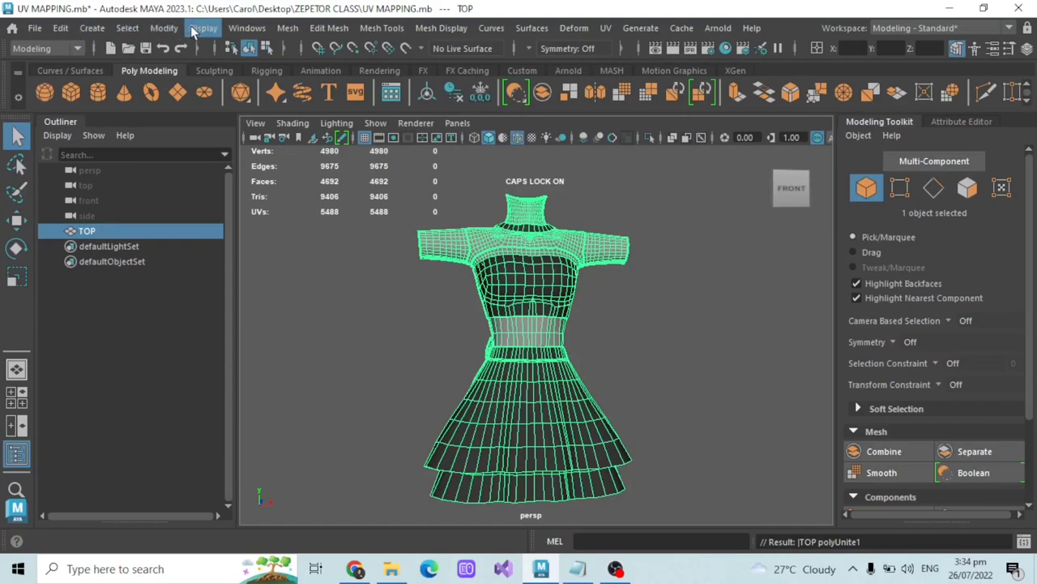
Step: Center the combined mesh's pivot and freeze its transformations, then clear the selection
left_click(432, 94)
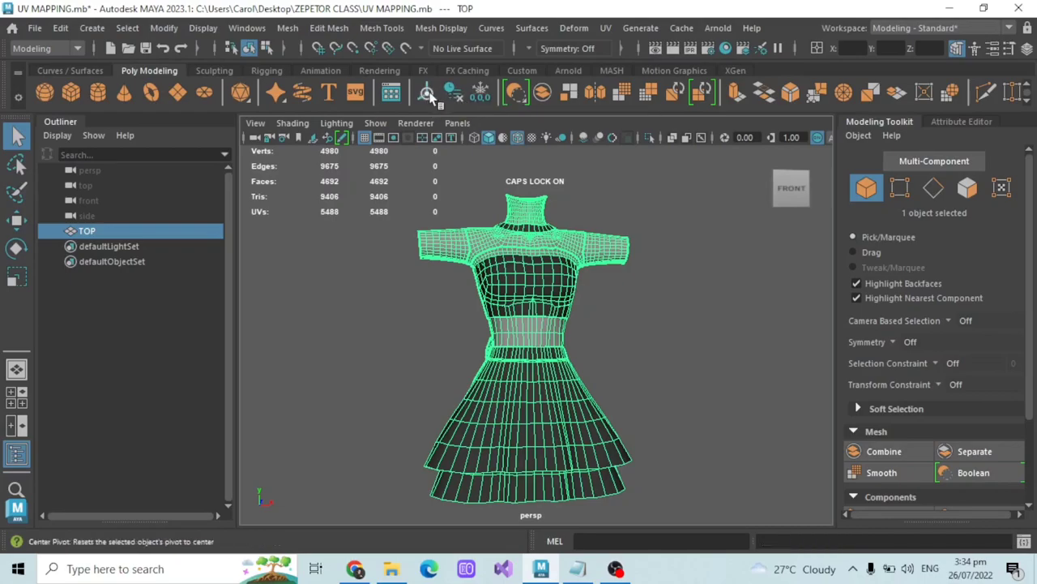
left_click(480, 94)
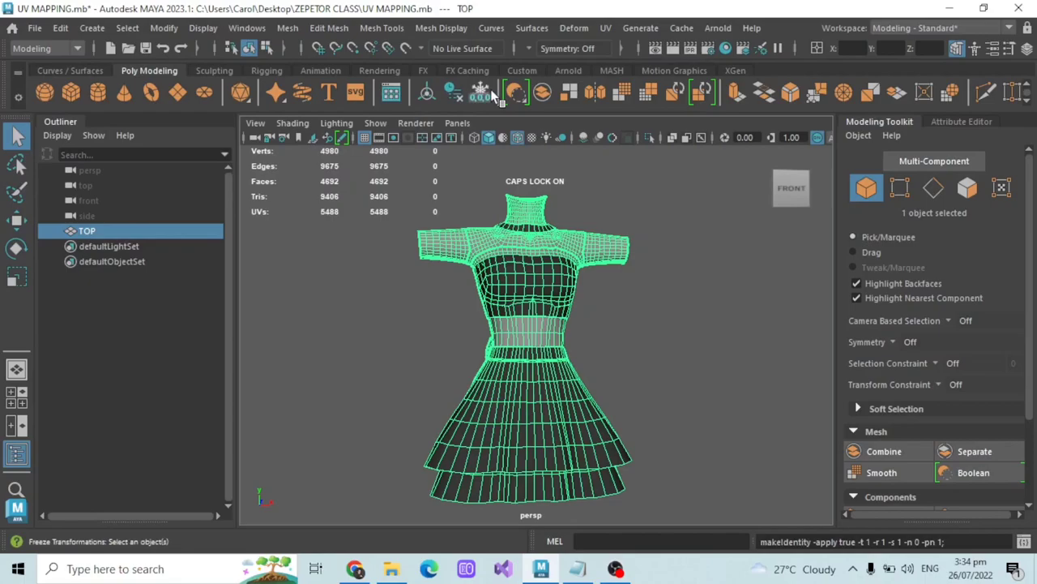
left_click(679, 251)
left_click_drag(678, 253, 639, 285, "alt")
scroll(657, 301, "down", 3)
scroll(557, 330, "up", 5)
scroll(639, 327, "down", 4)
scroll(641, 298, "up", 2)
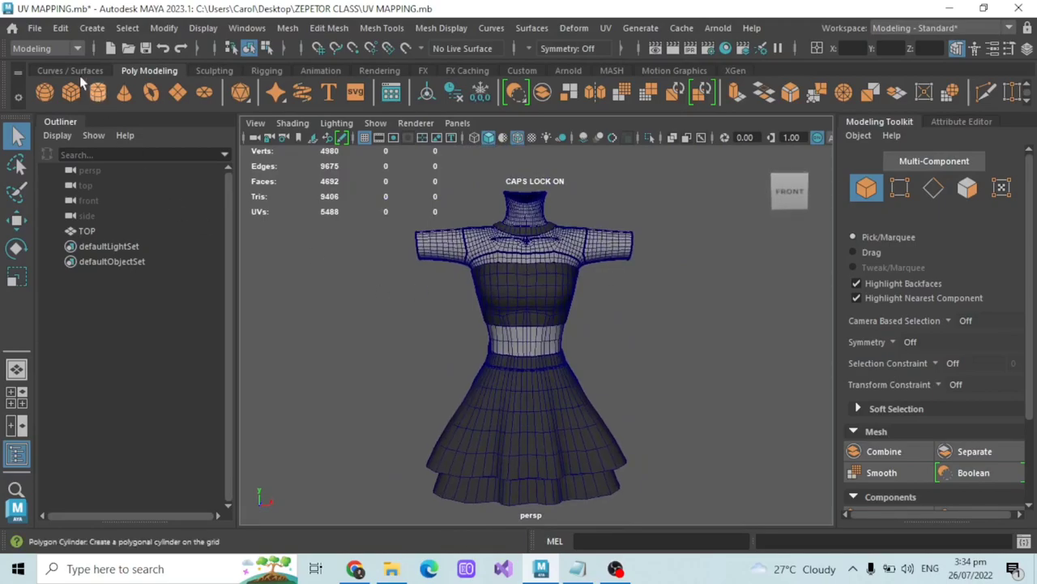
Step: Import creatorBaseSet_zepeto.fbx from the ZEPETO folder in Documents
left_click(34, 30)
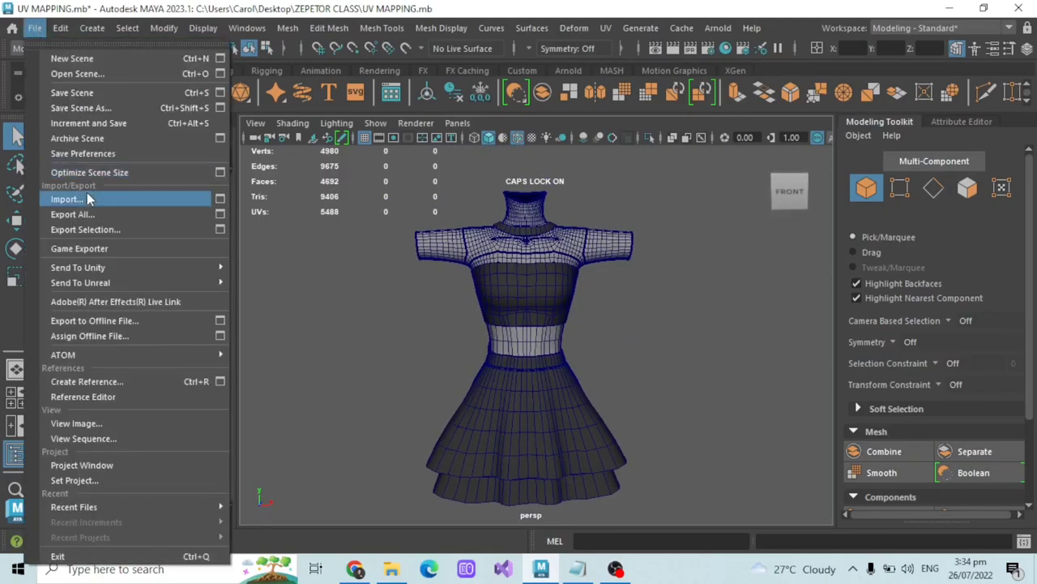
left_click(86, 198)
left_click(168, 111)
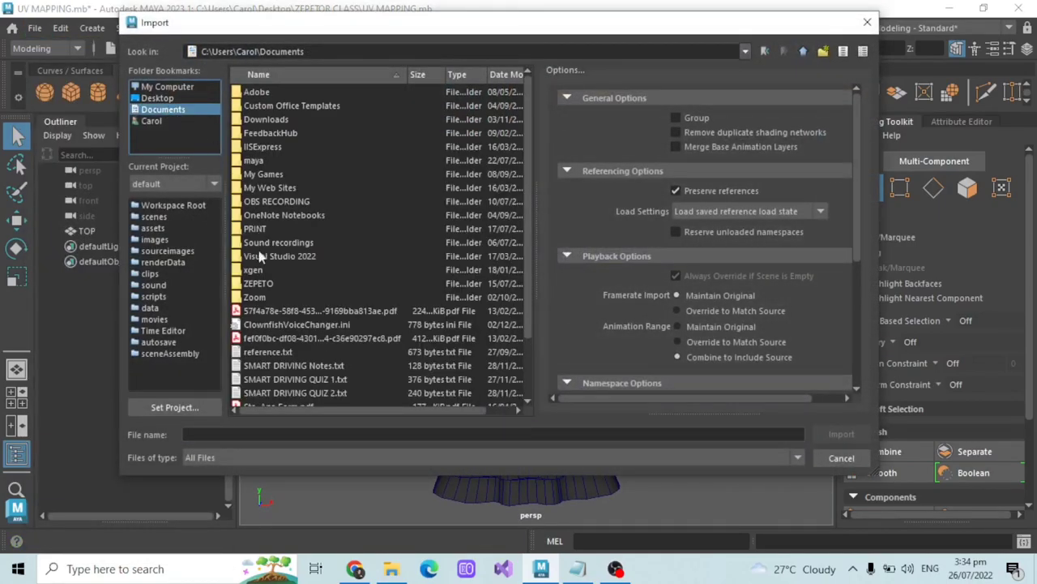
double_click(258, 283)
left_click(289, 256)
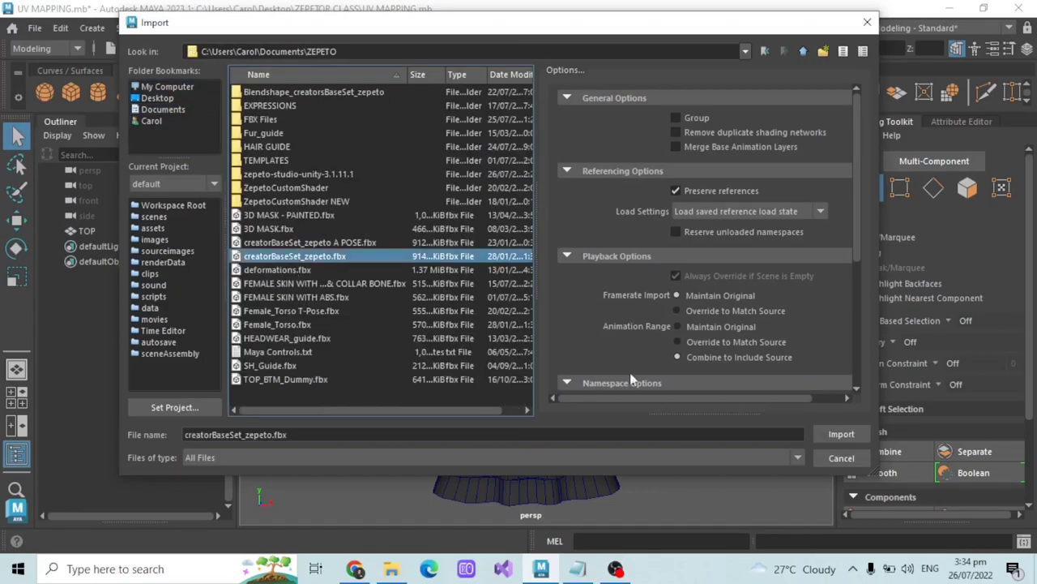
left_click(840, 434)
Step: Switch to Chrome and find the creatorBaseSet_zepeto.zip download on the guide's 3D - Getting Started page
left_click(355, 568)
scroll(273, 262, "up", 5)
left_click(236, 378)
scroll(237, 383, "down", 2)
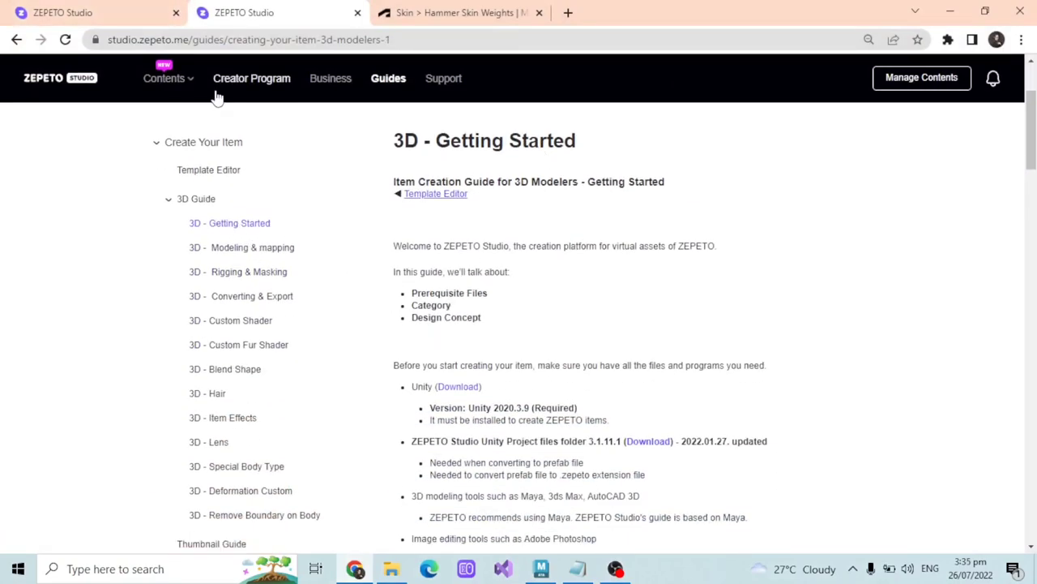
scroll(549, 230, "down", 2)
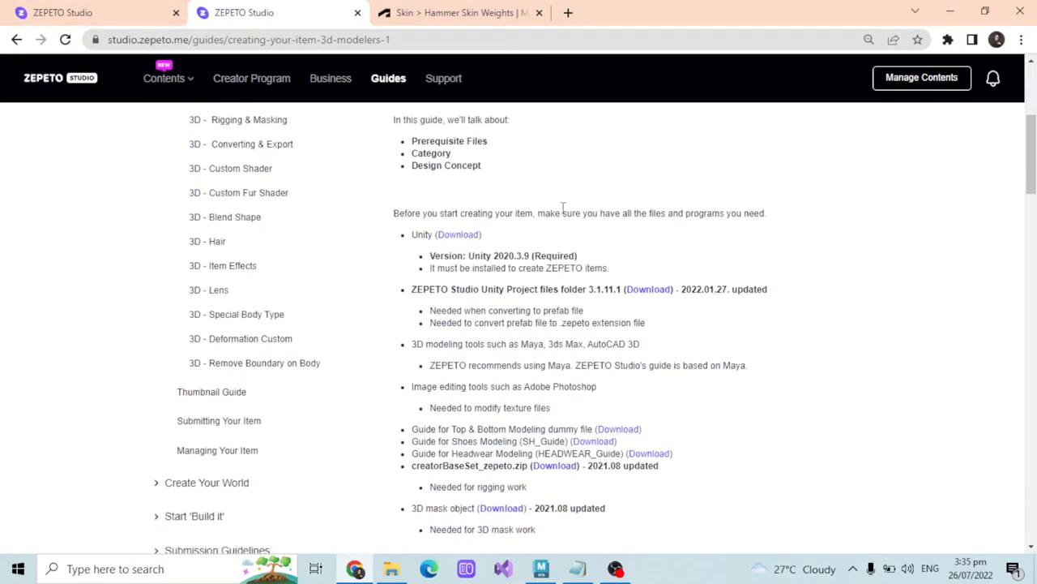
scroll(561, 212, "down", 1)
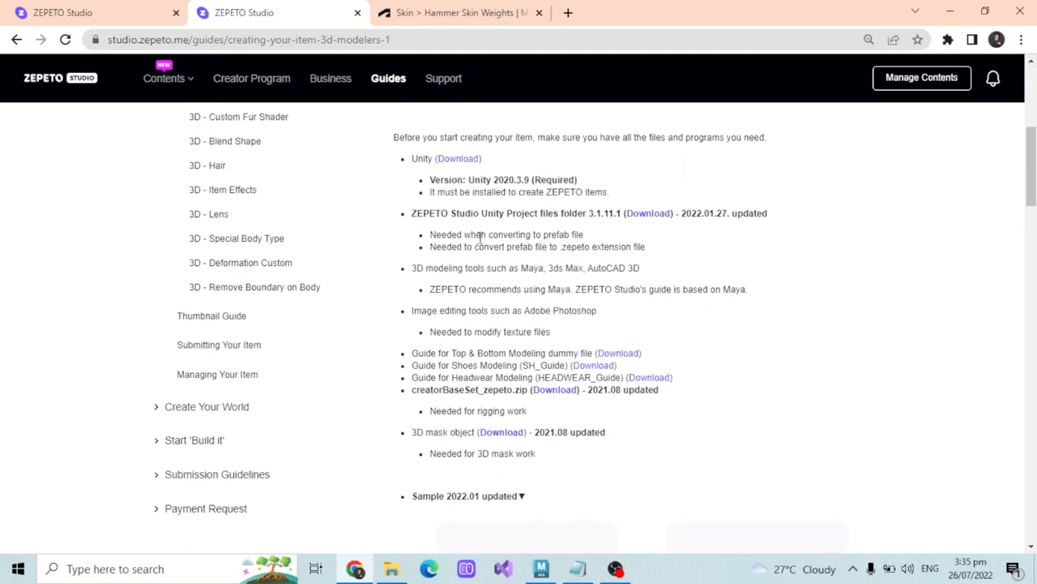
scroll(479, 235, "up", 3)
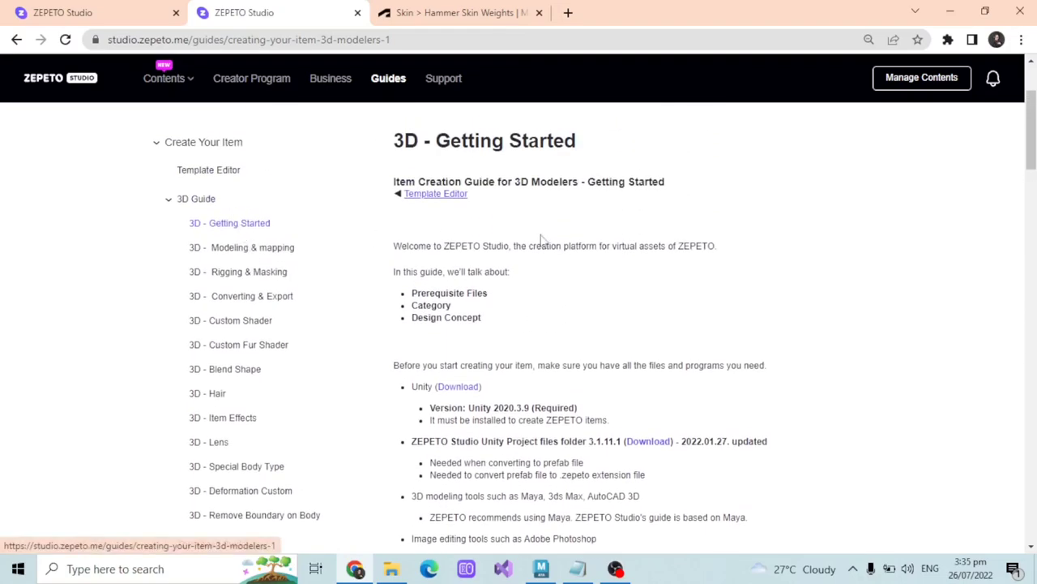
scroll(445, 235, "down", 4)
left_click_drag(412, 318, 659, 314)
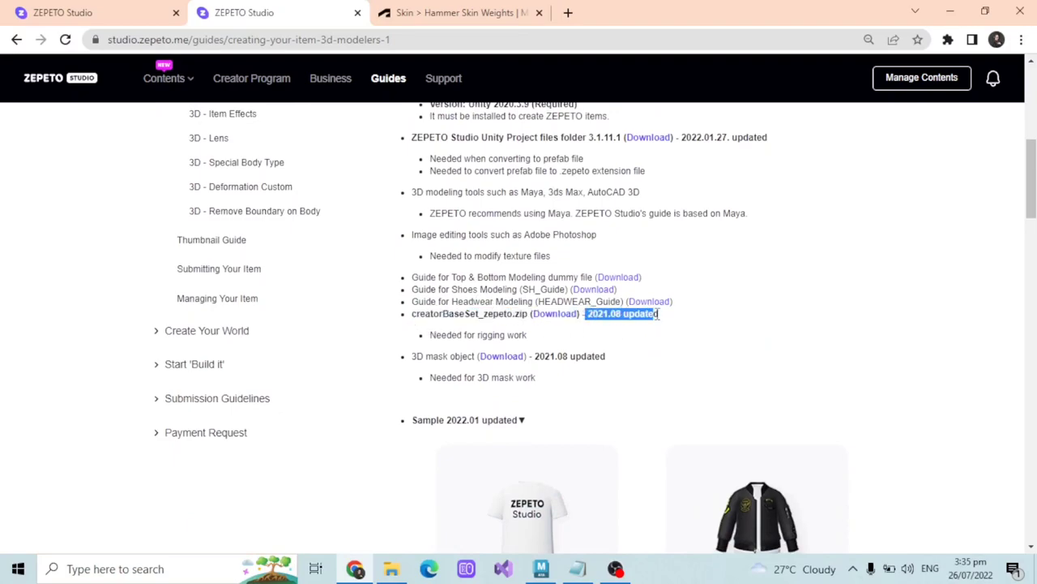
left_click(677, 186)
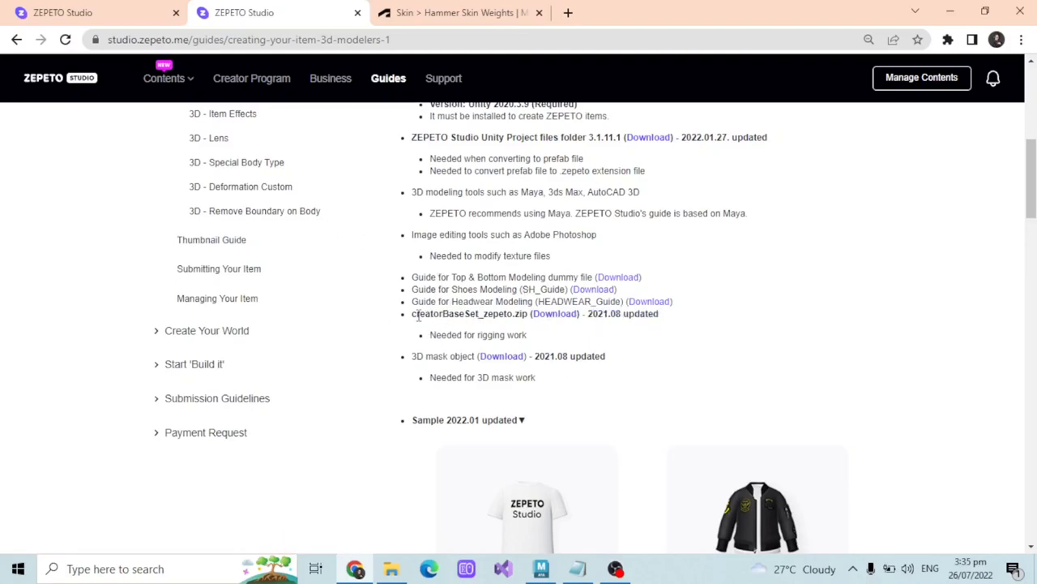
left_click_drag(412, 316, 494, 320)
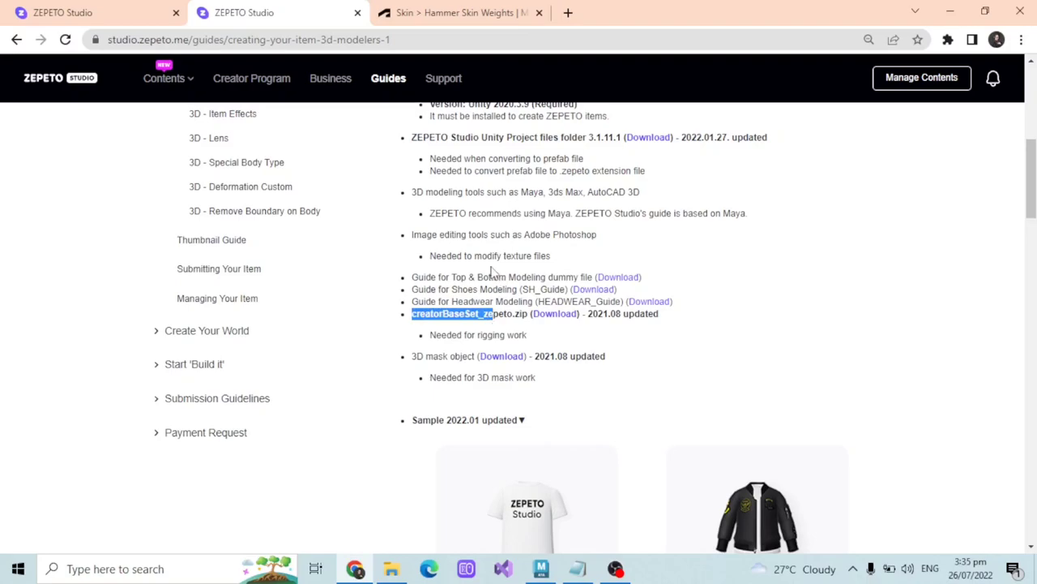
left_click(497, 235)
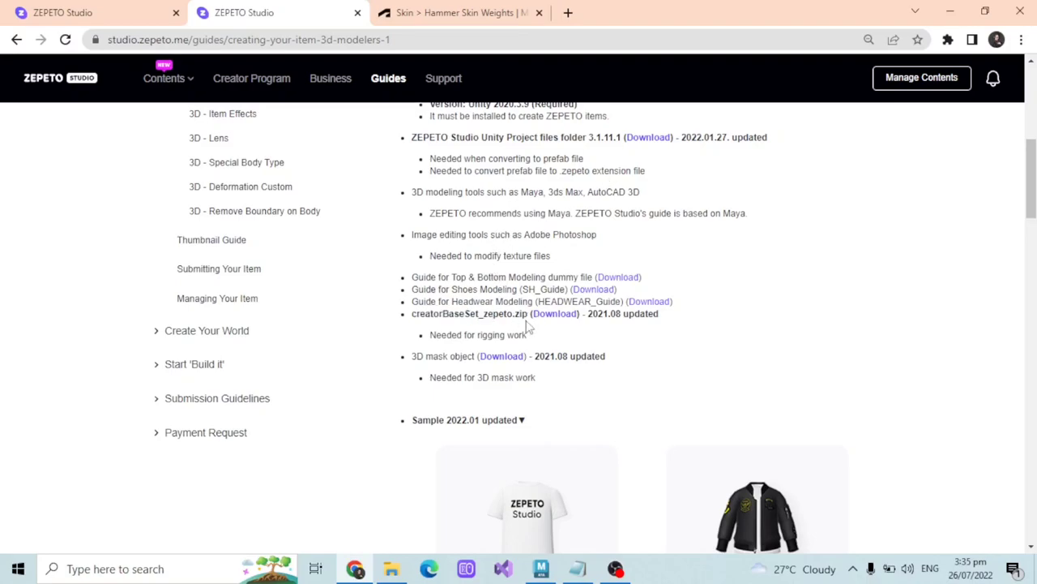
Step: Return to Maya, expand the zepeto_creatorBaseSet group and examine its mask mesh and hips joint
left_click(950, 11)
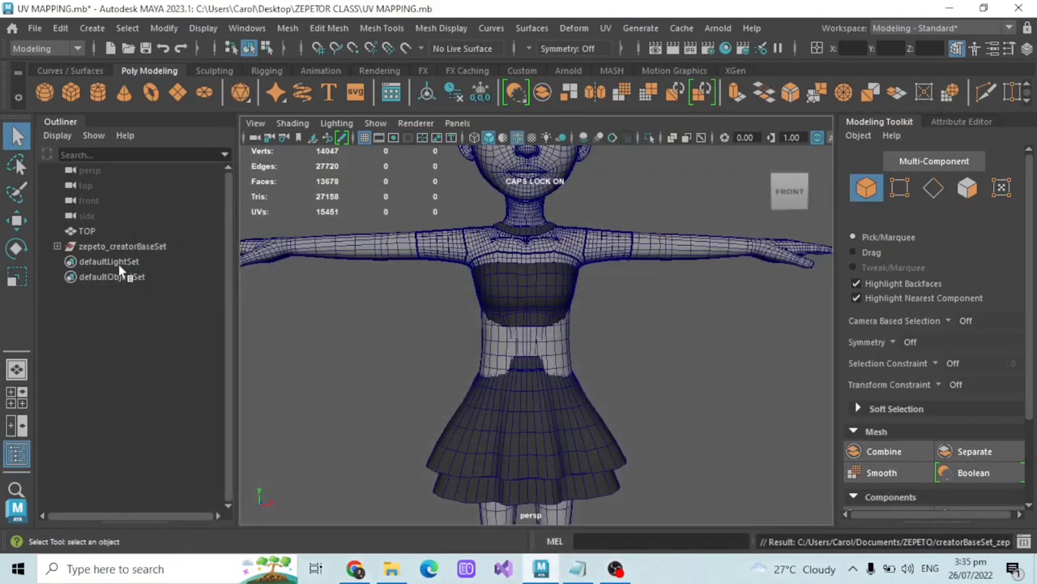
left_click(57, 245)
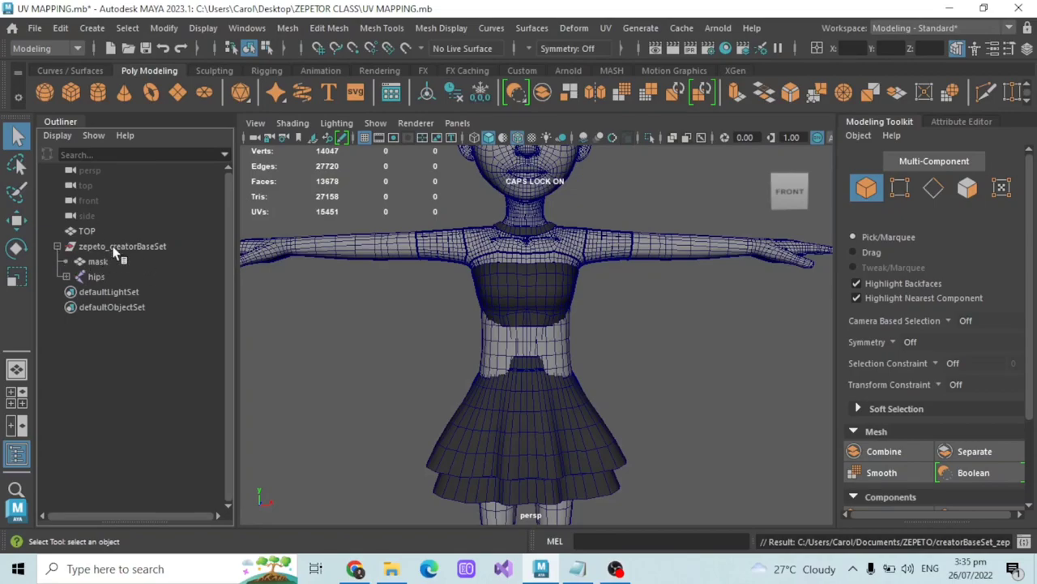
left_click(151, 250)
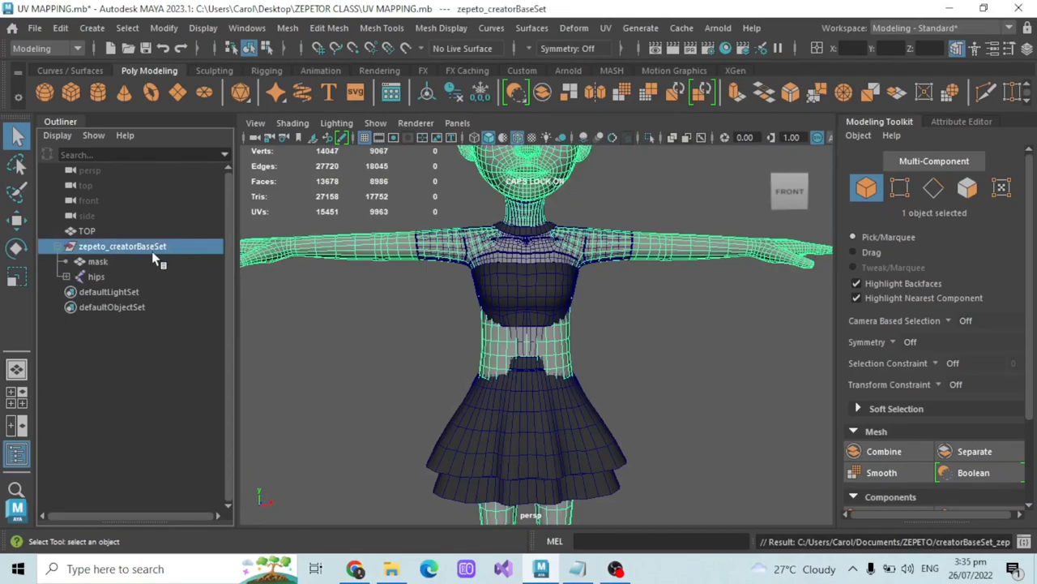
left_click(110, 261)
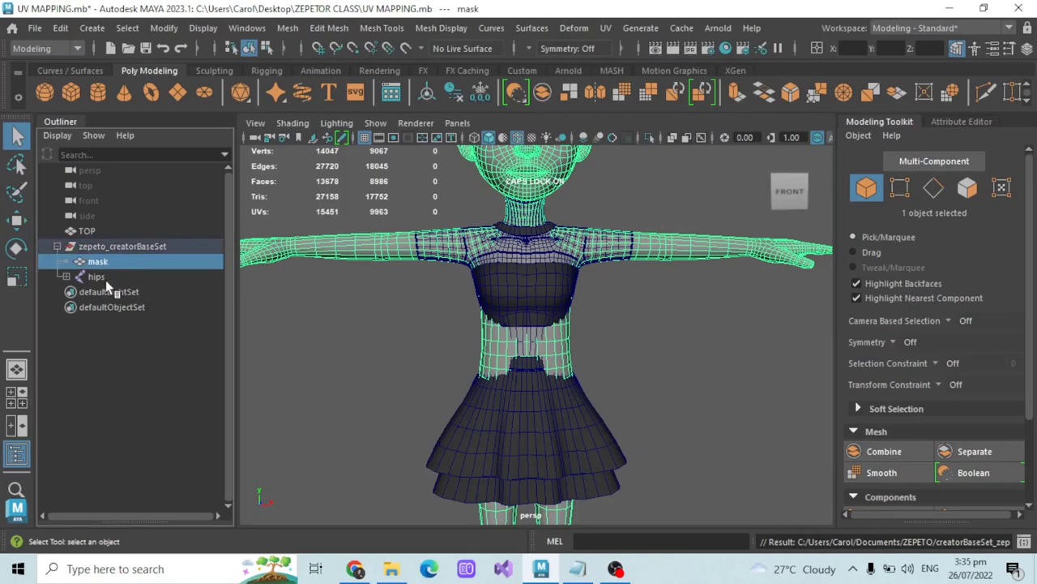
left_click(106, 277, "shift")
left_click(103, 263)
left_click(107, 278, "shift")
left_click(117, 276)
left_click(118, 263)
Step: Rename the combined TOP mesh to DRESS
double_click(102, 230)
type("DRESS")
key("Return")
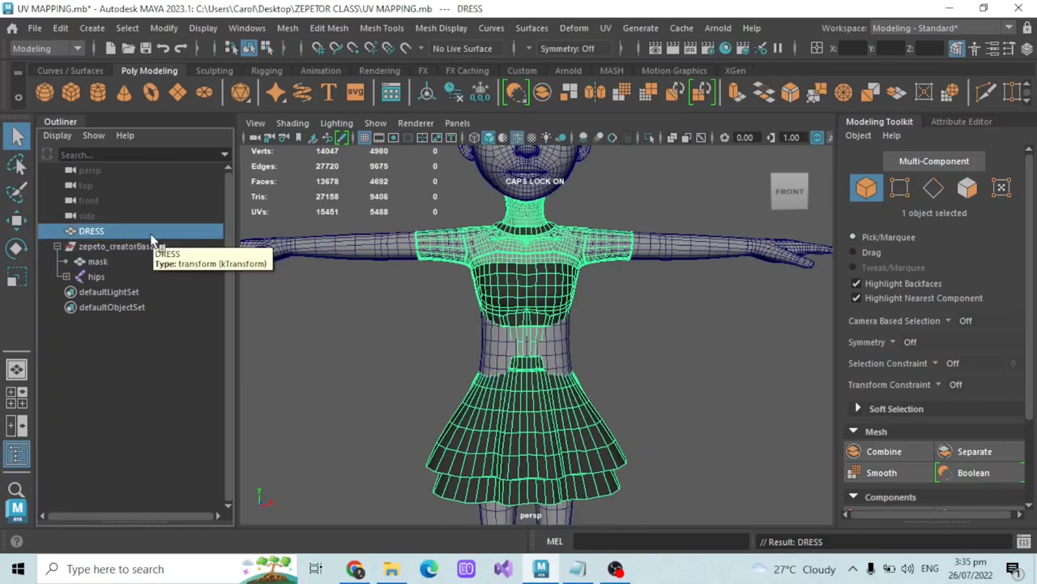
Step: Select the mask mesh, change to the Rigging menu set and open the Paint Skin Weights tool settings
left_click(95, 261)
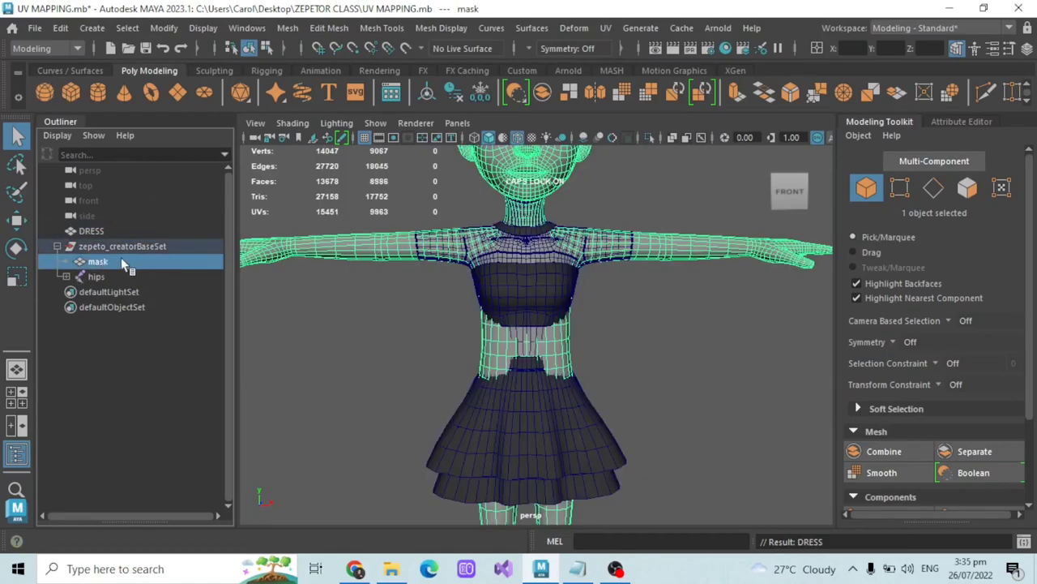
left_click(46, 48)
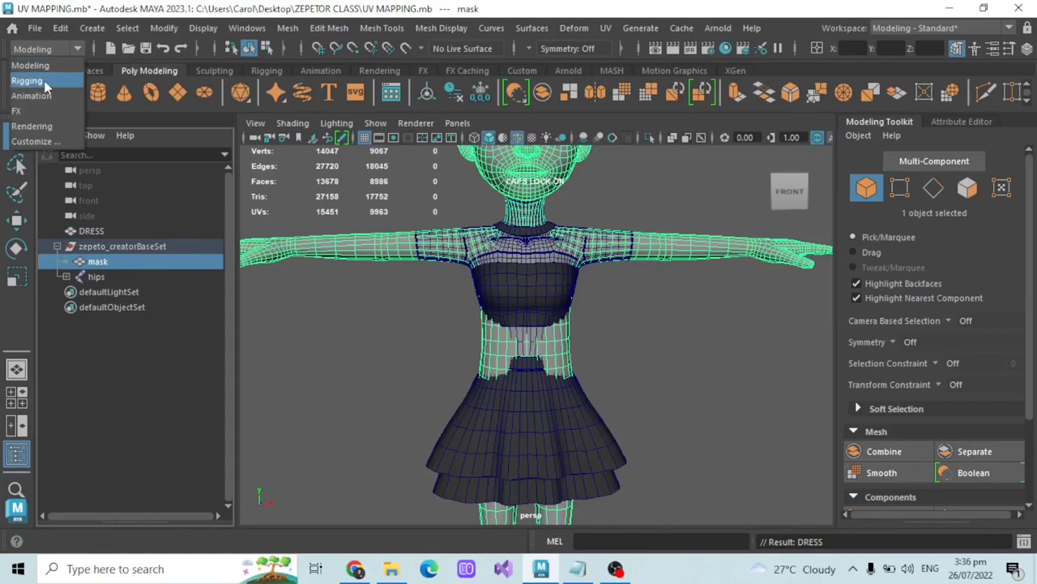
left_click(37, 81)
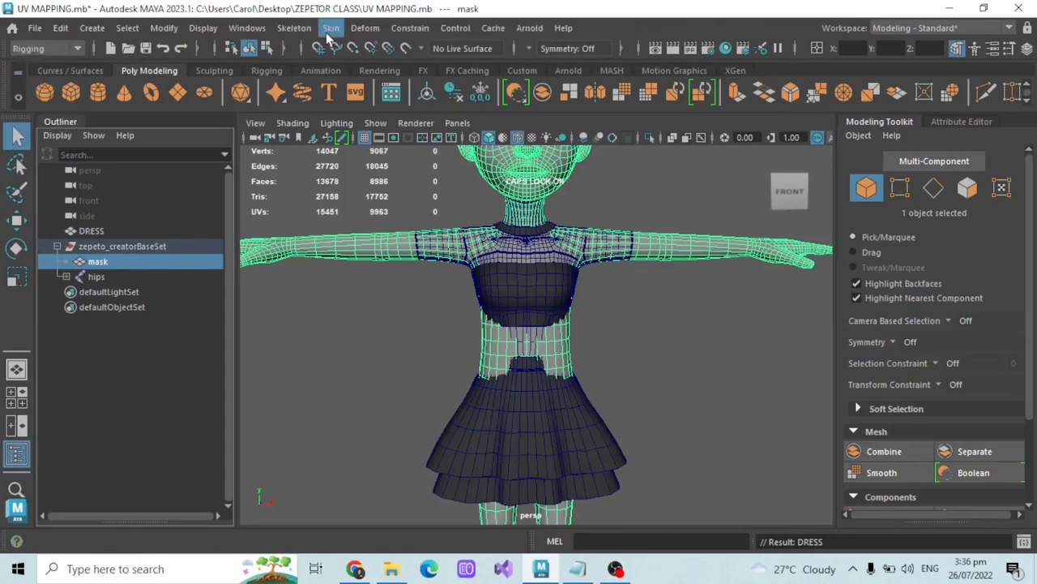
left_click(331, 29)
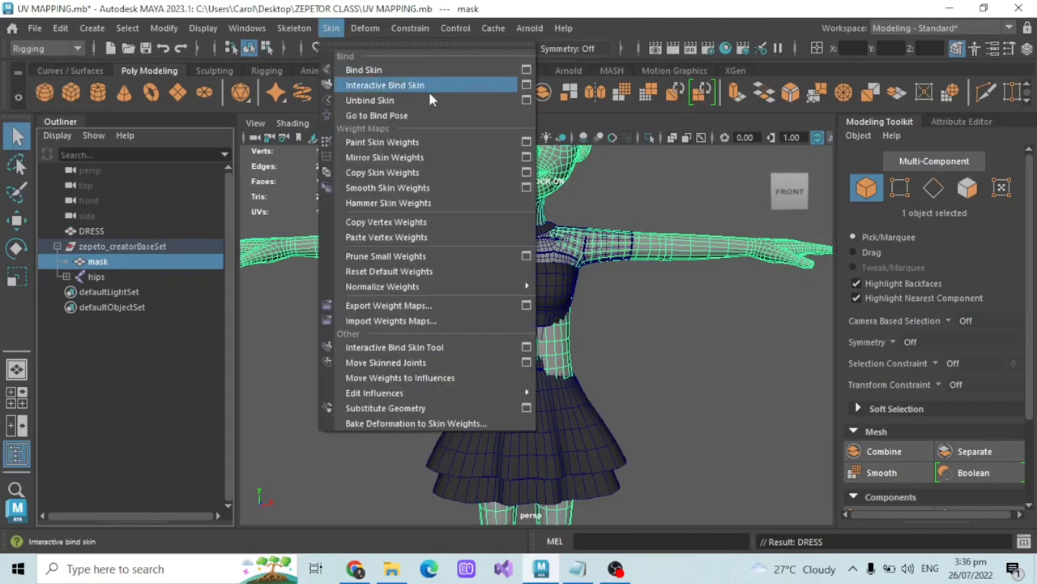
left_click(520, 142)
Step: Hide the DRESS mesh and reset the Paint Skin Weights tool with the mask mesh selected
left_click(109, 231)
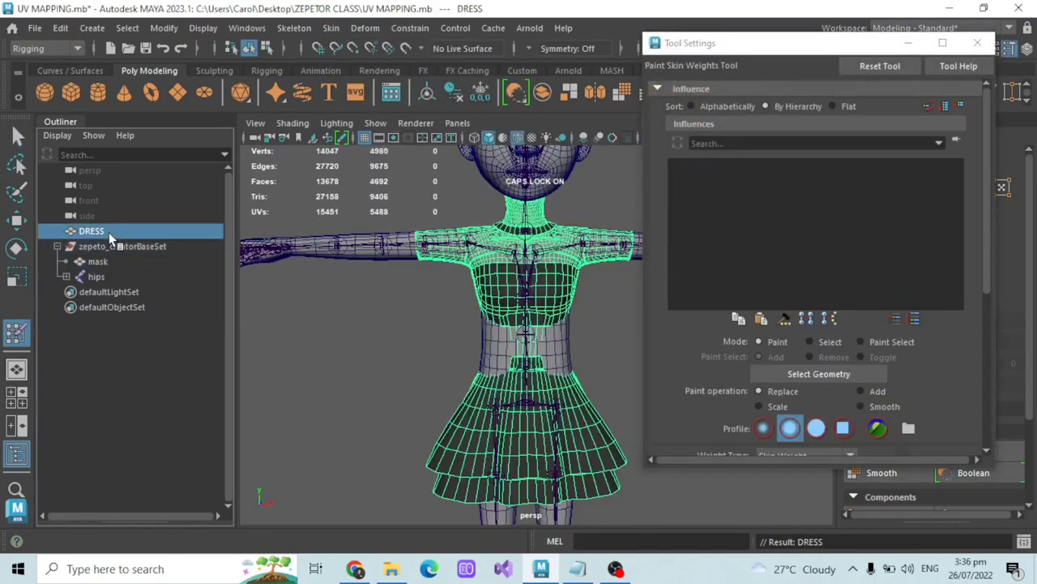
key("ctrl+h")
left_click(99, 261)
middle_click_drag(548, 233, 548, 327, "alt")
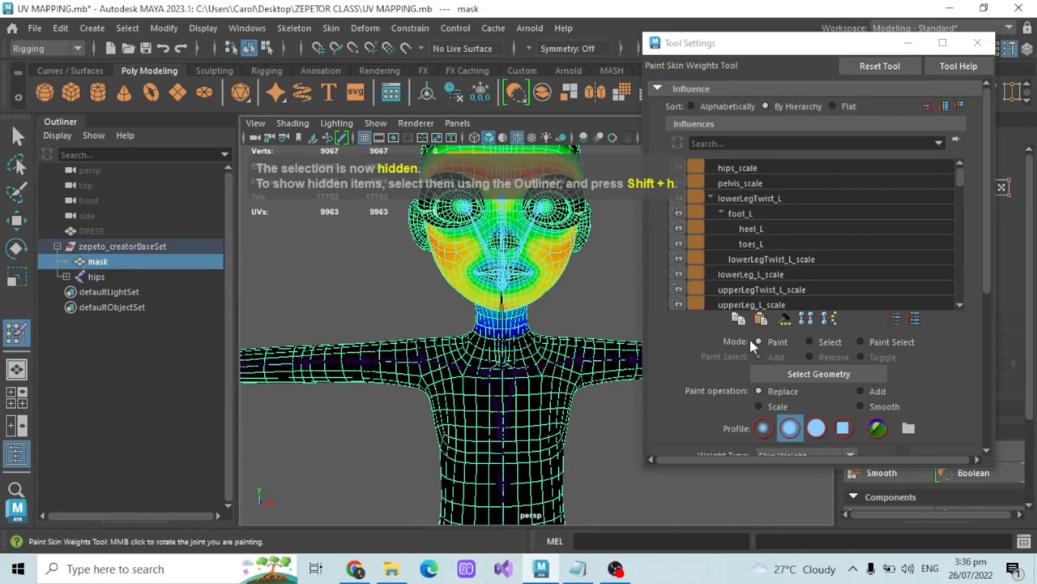
left_click(895, 73)
left_click_drag(614, 275, 574, 275, "alt")
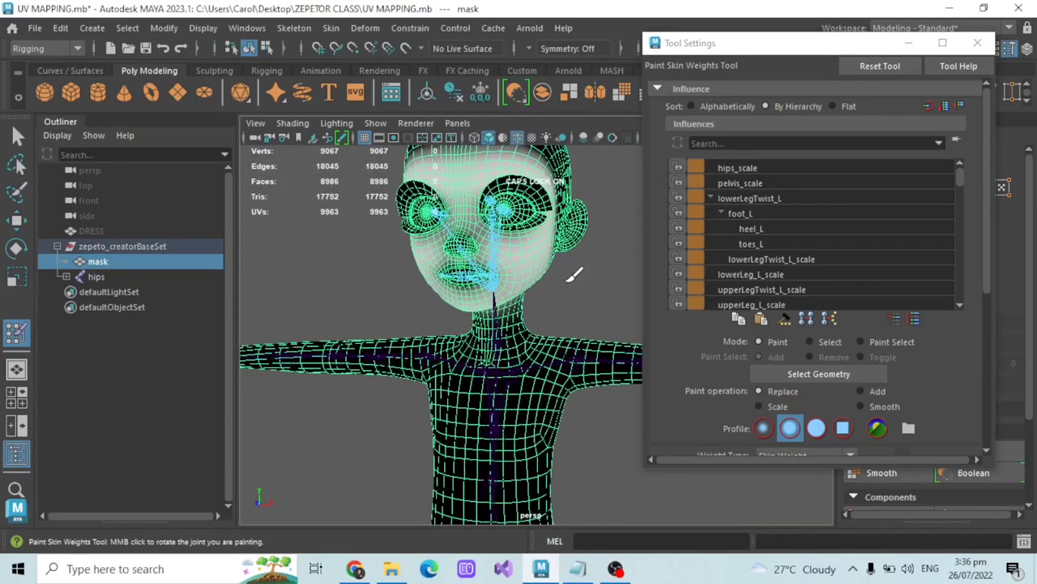
Step: Select the hips_scale influence and examine its skin weights on the mask mesh from several angles
scroll(575, 275, "down", 2)
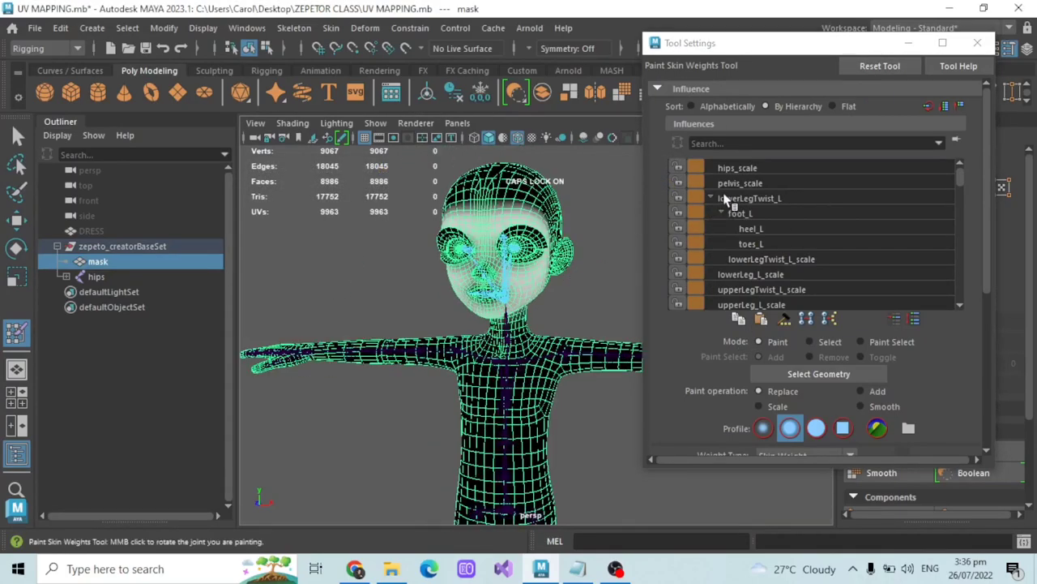
left_click(744, 173)
middle_click_drag(560, 326, 555, 231, "alt")
mouse_move(534, 316)
left_mouse_down("alt")
mouse_move(533, 293)
mouse_move(524, 305)
left_mouse_up("alt")
scroll(521, 379, "up", 2)
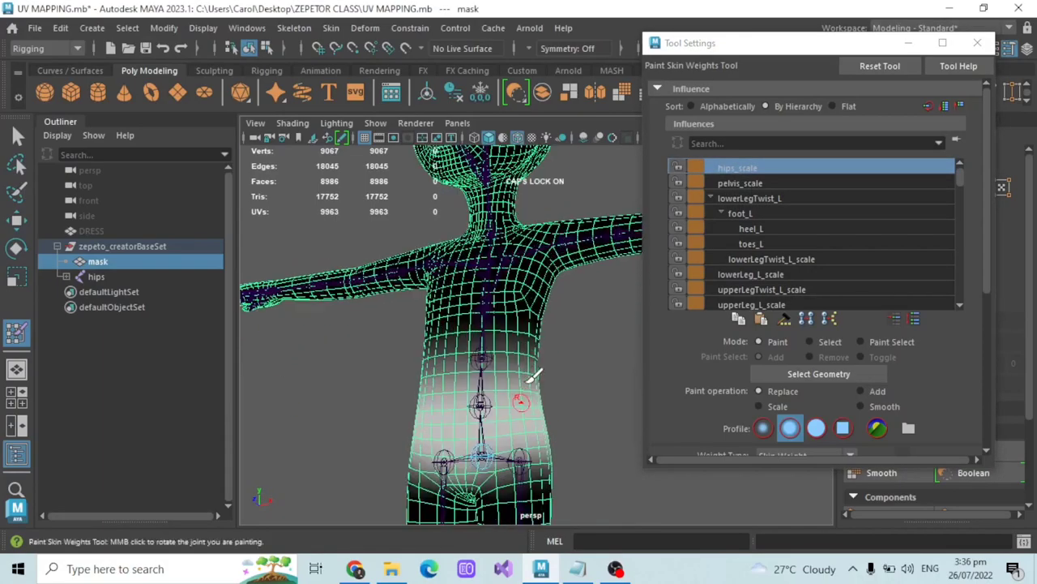
left_click_drag(574, 395, 588, 357, "alt")
scroll(589, 356, "down", 3)
middle_click_drag(588, 357, 586, 369, "alt")
scroll(588, 360, "up", 3)
left_click_drag(583, 361, 570, 379, "alt")
scroll(570, 379, "down", 2)
middle_click_drag(570, 379, 614, 308, "alt")
scroll(614, 307, "down", 1)
left_click_drag(608, 284, 614, 298, "alt")
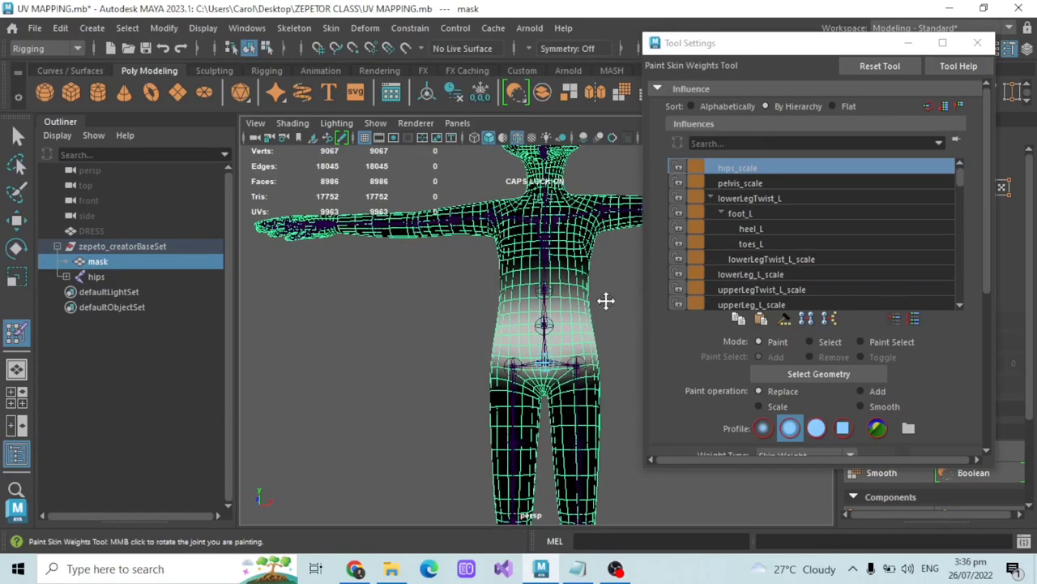
middle_click_drag(615, 298, 596, 303, "alt")
left_click_drag(603, 297, 602, 322, "alt")
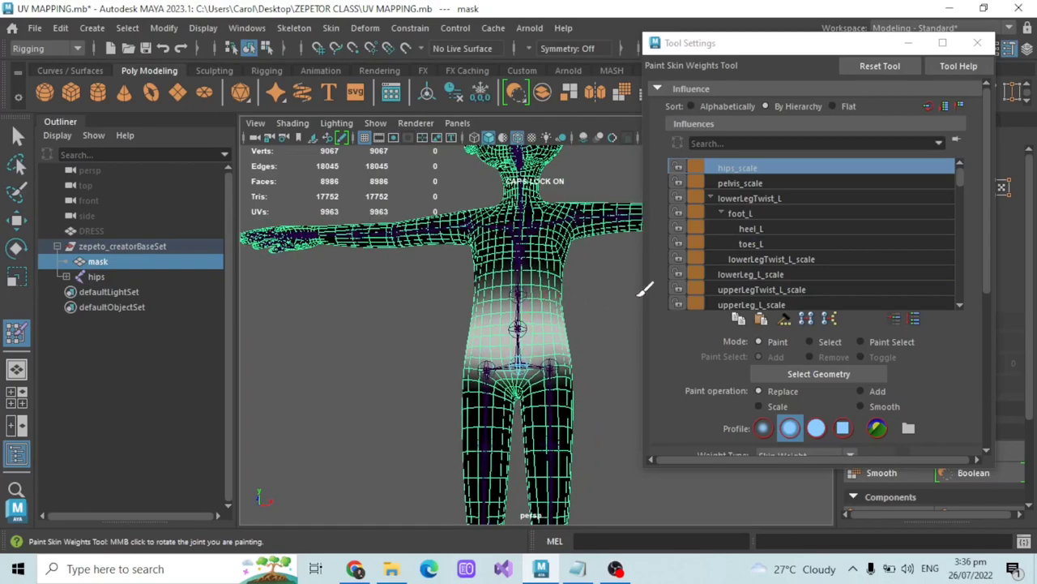
Step: Enable the color ramp for the skin weight display in the Paint Skin Weights gradient settings
scroll(771, 184, "down", 1)
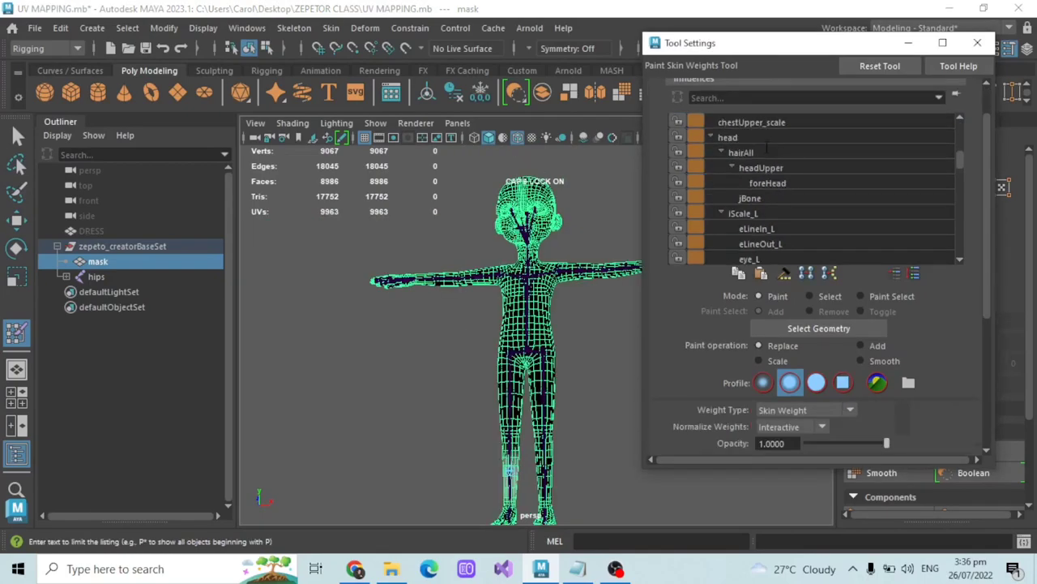
scroll(754, 202, "down", 1)
scroll(700, 305, "down", 3)
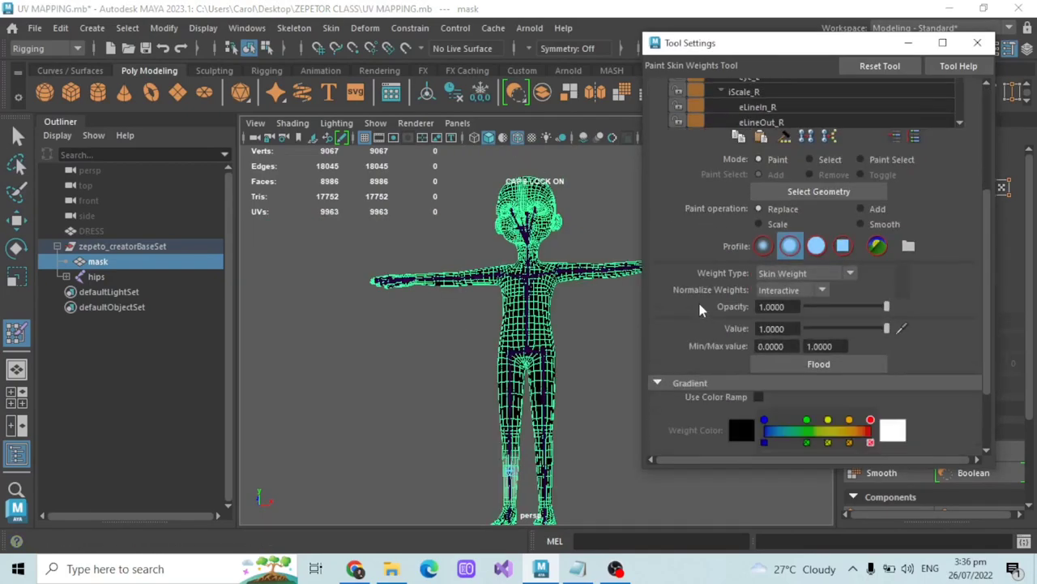
scroll(701, 309, "down", 1)
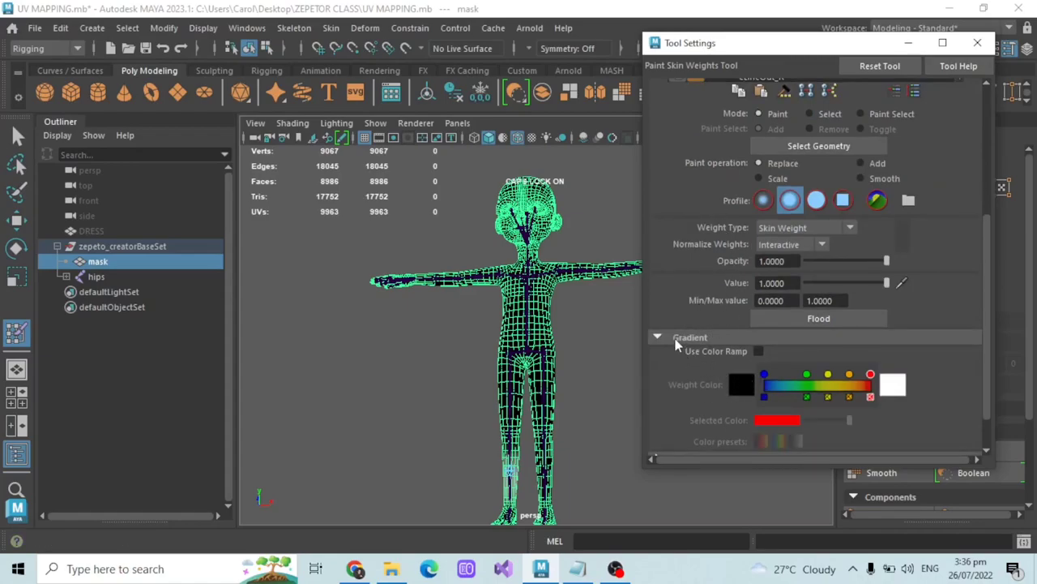
left_click(759, 352)
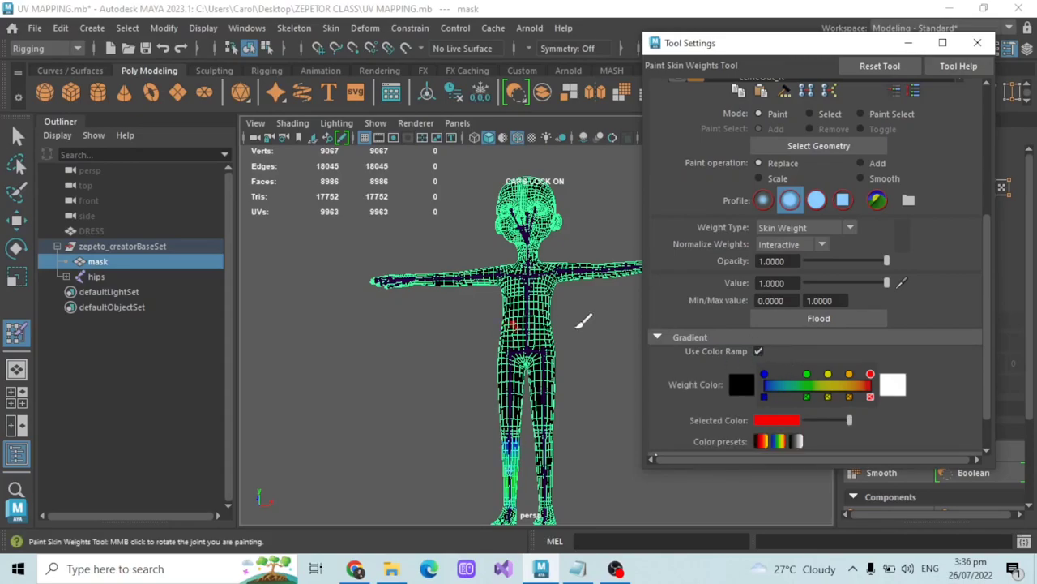
Step: Examine the gradient's ramp colors against the mask mesh's weight display
scroll(725, 293, "up", 5)
scroll(810, 291, "down", 6)
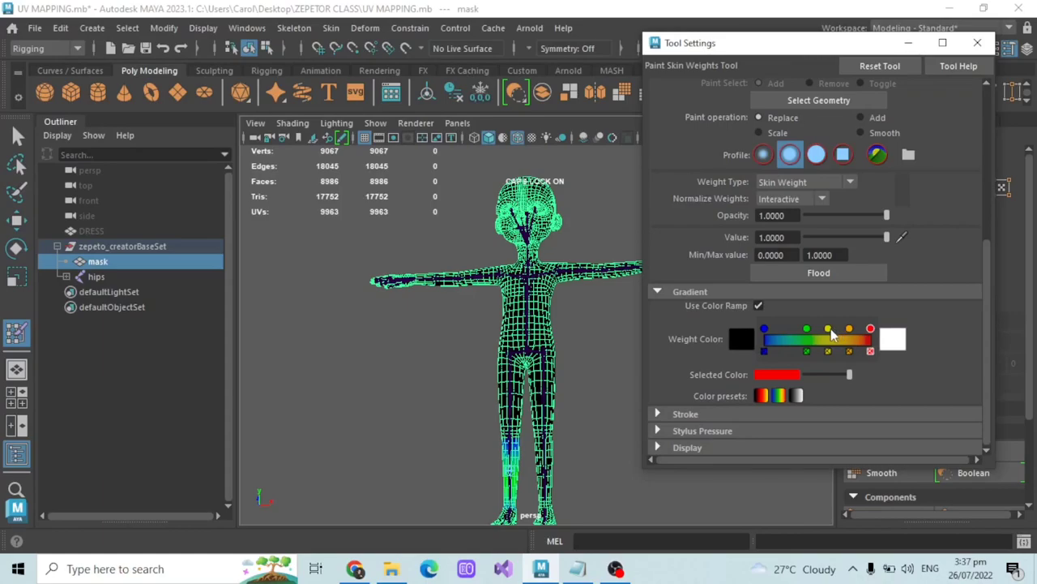
scroll(830, 331, "down", 1)
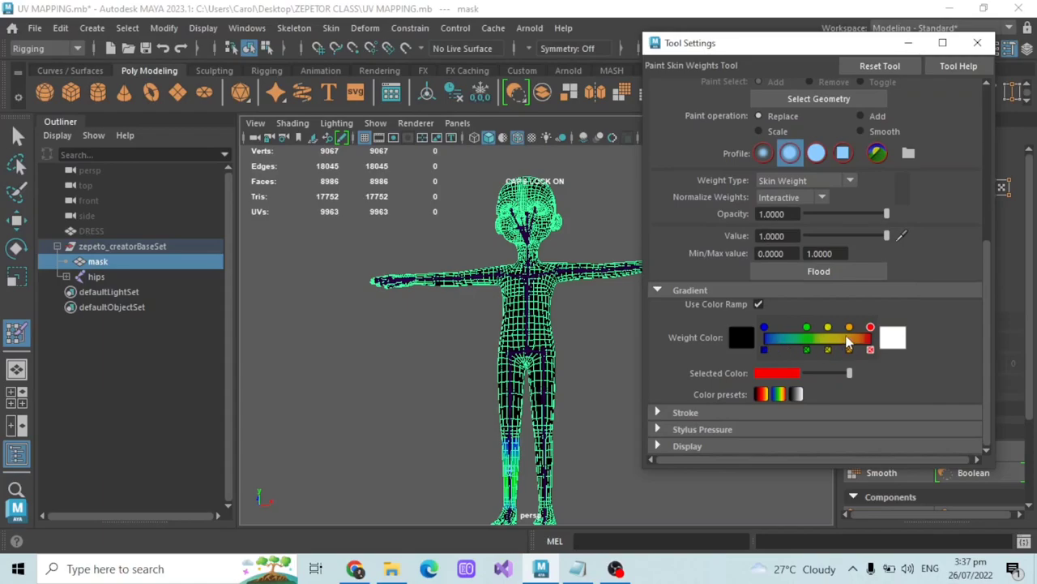
scroll(493, 301, "up", 4)
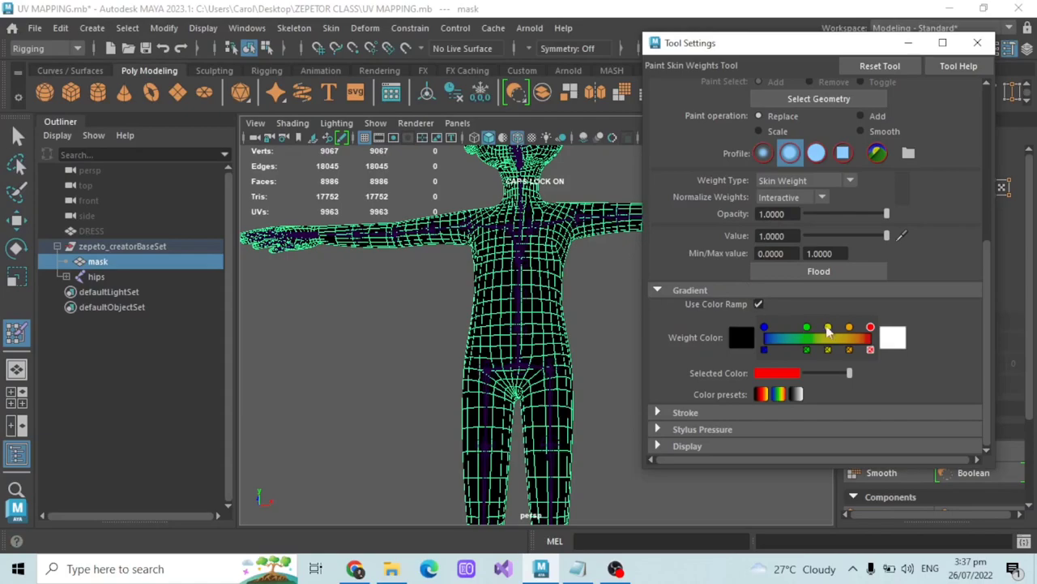
scroll(486, 331, "down", 2)
scroll(490, 379, "down", 2)
scroll(490, 379, "up", 3)
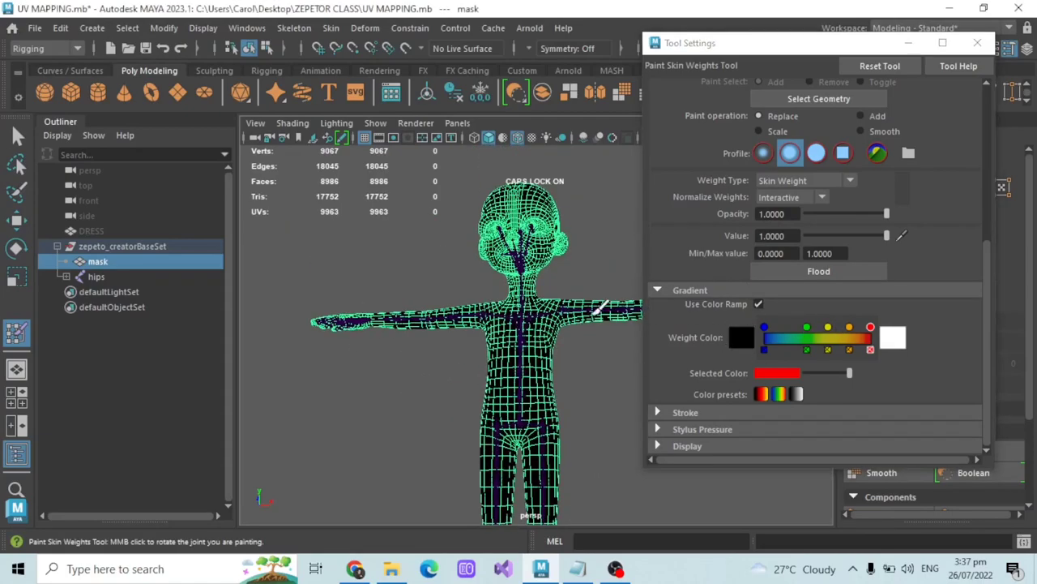
scroll(592, 389, "up", 2)
Step: Select the hairAll influence and examine its colored skin weights on the side of the head
scroll(763, 167, "up", 5)
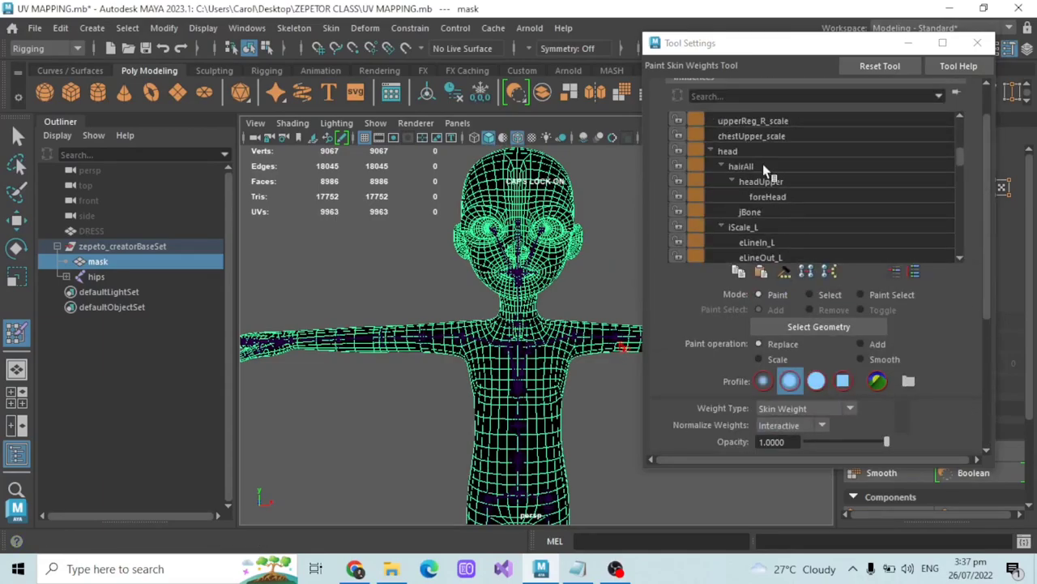
left_click(763, 167)
left_click(764, 181)
left_click(755, 167)
left_click_drag(622, 236, 530, 248, "alt")
scroll(535, 243, "up", 3)
scroll(558, 260, "down", 1)
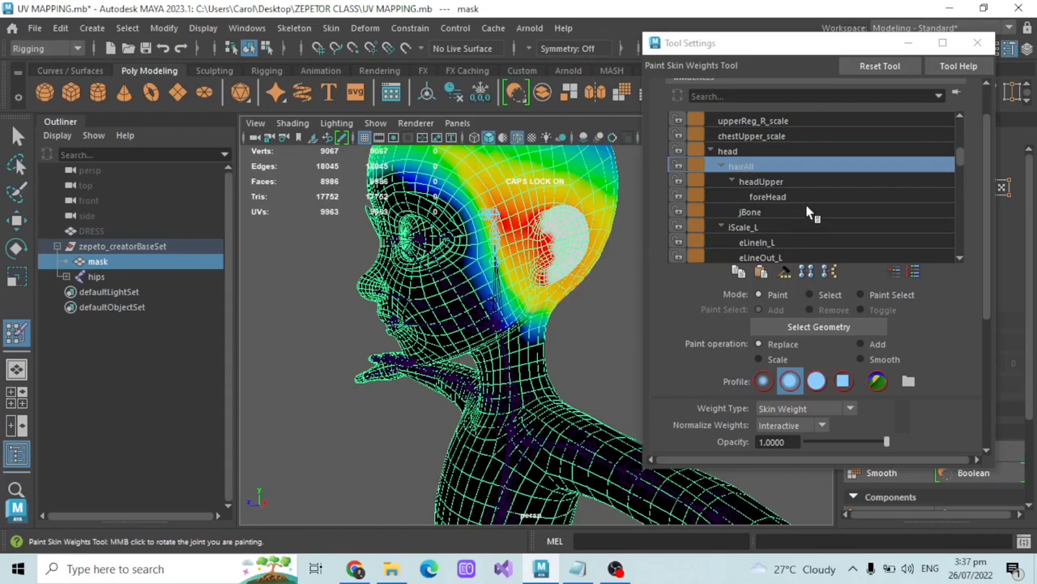
left_click_drag(594, 281, 614, 268, "alt")
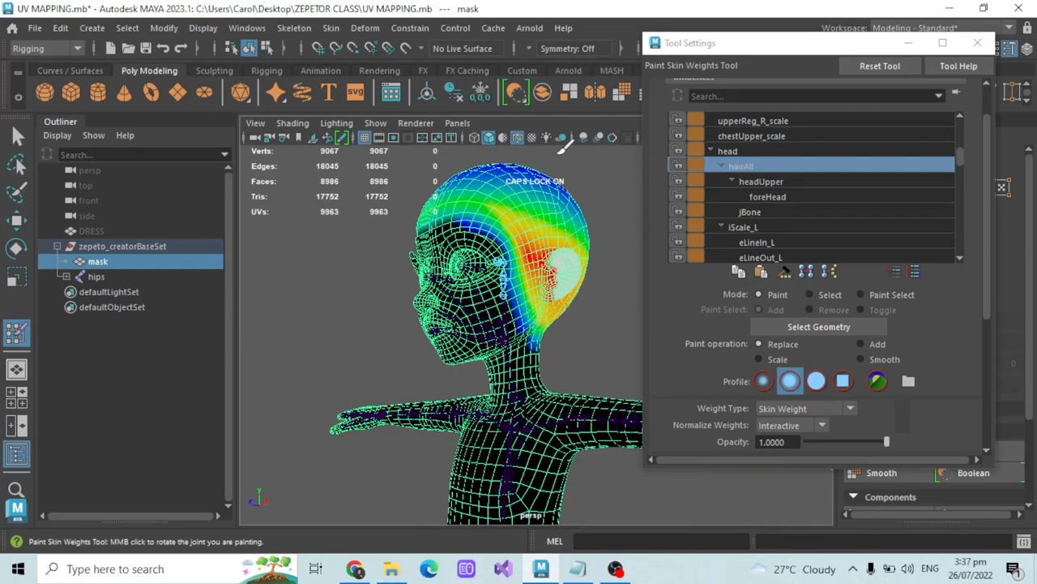
Step: Compare the hairAll weights around the head with the ramp colors and look through the influences list
scroll(815, 201, "down", 4)
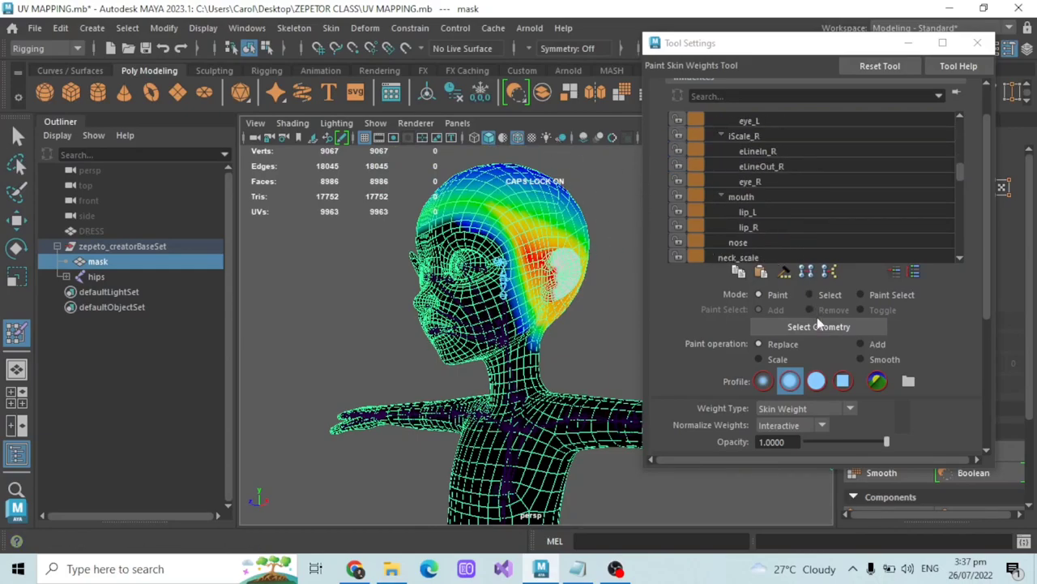
scroll(817, 317, "down", 5)
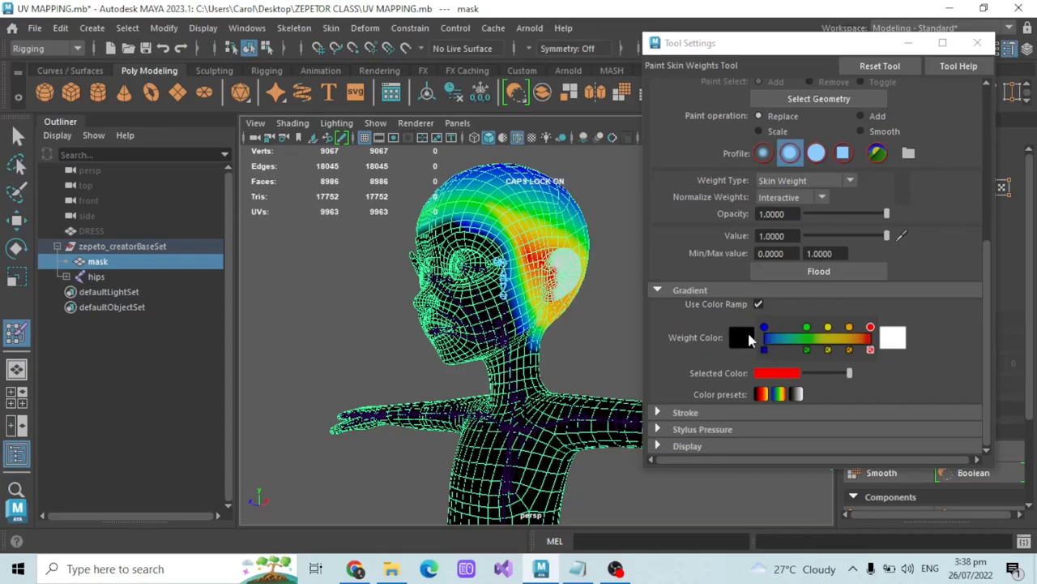
left_click_drag(527, 365, 507, 384, "alt")
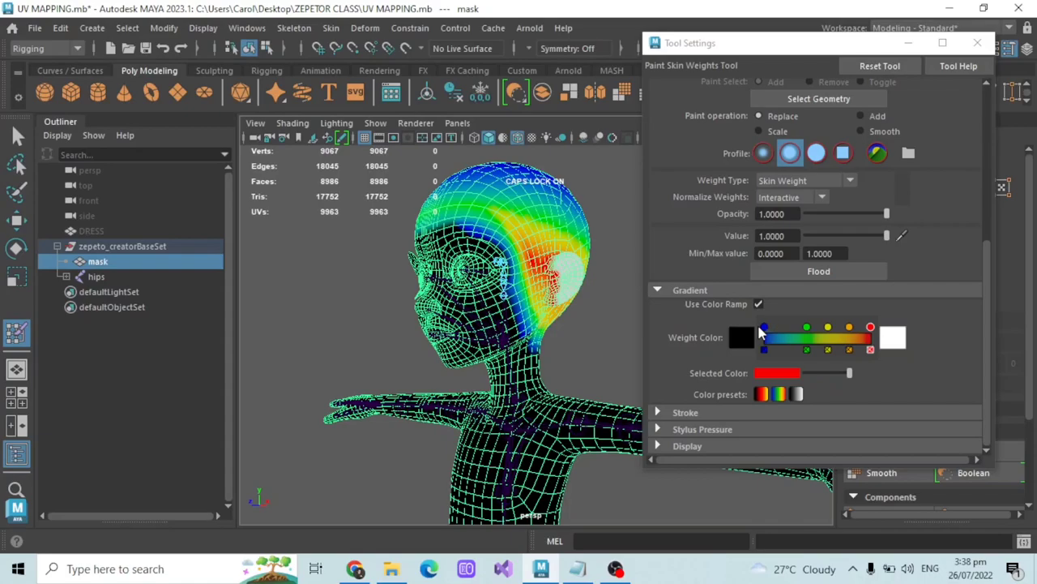
left_click_drag(486, 321, 432, 294, "alt")
left_click_drag(343, 255, 381, 321, "alt")
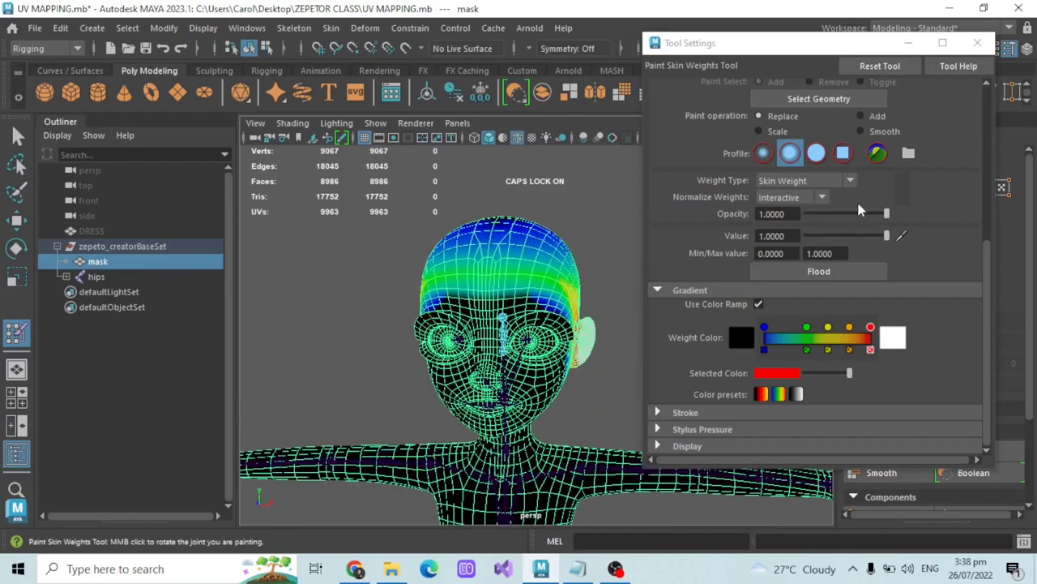
scroll(852, 215, "up", 5)
scroll(782, 158, "down", 10)
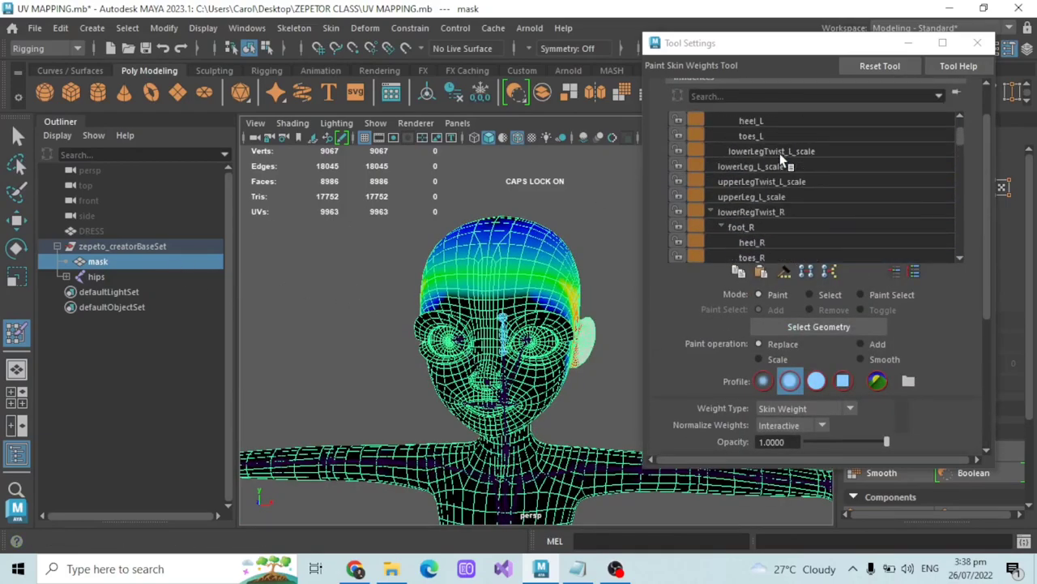
Step: Minimize the Paint Skin Weights settings, select the hips joint and switch to the Select tool
left_click(908, 42)
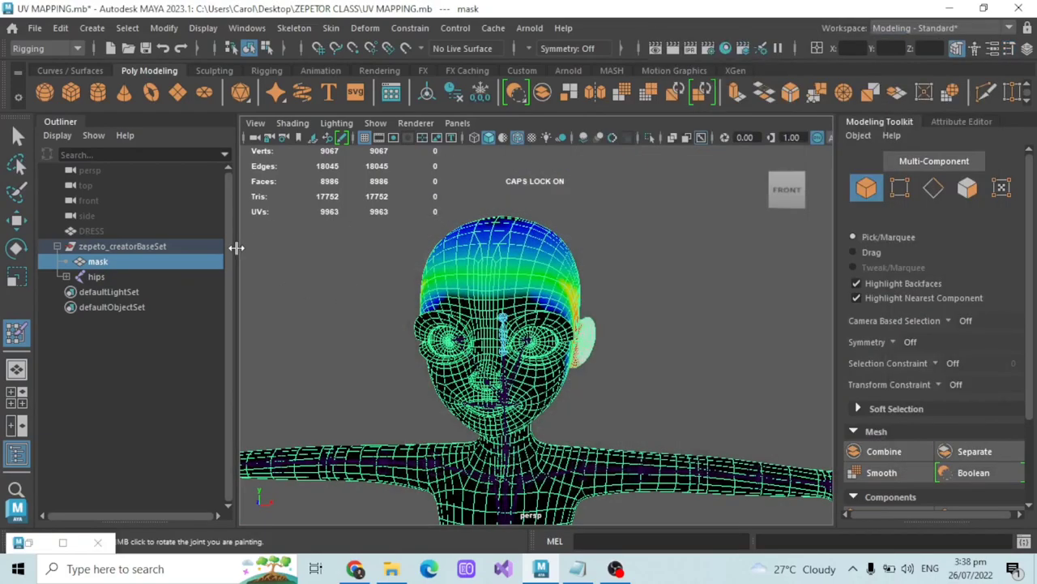
left_click(95, 277)
scroll(498, 273, "down", 3)
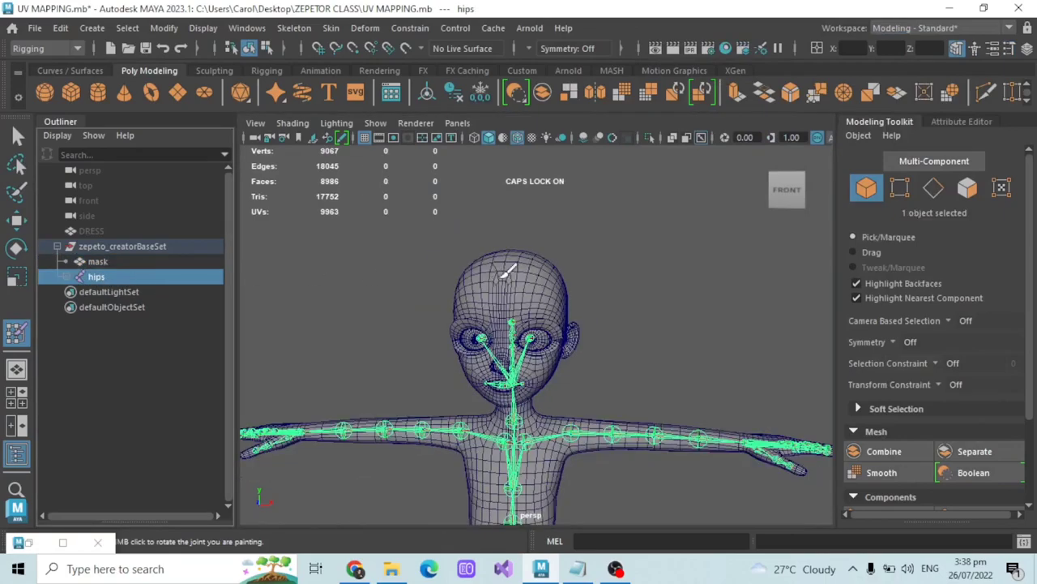
key("q")
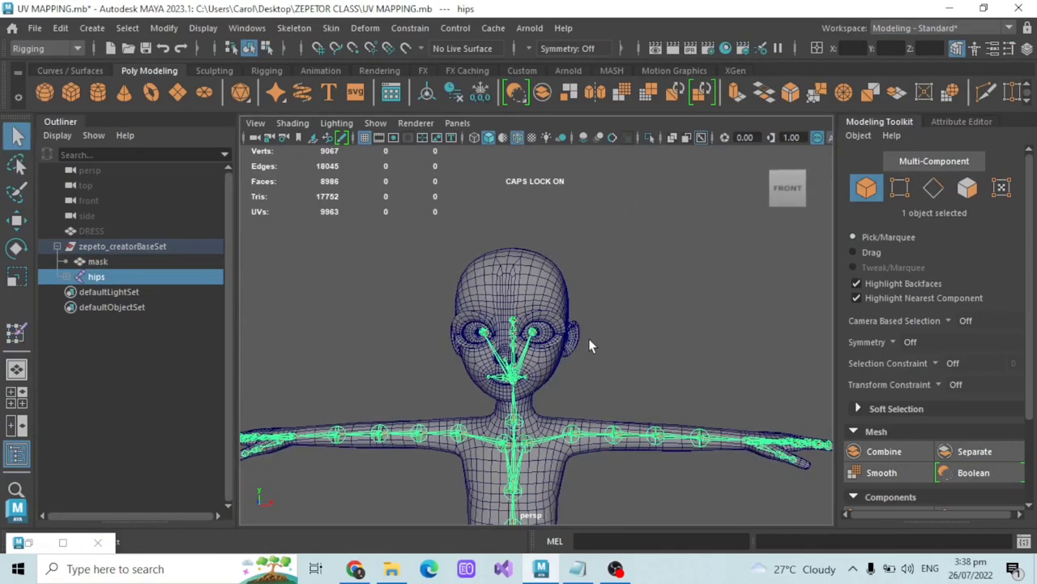
Step: Turn off wireframe on shaded and toggle X-ray joints off and back on
left_click_drag(589, 338, 576, 165, "alt")
left_click(518, 137)
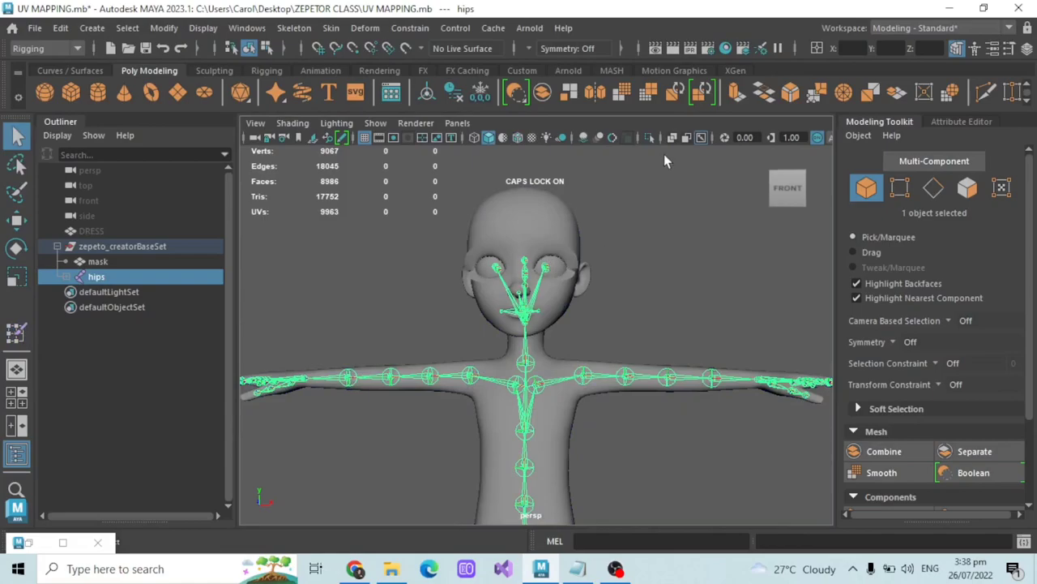
left_click(703, 137)
left_click_drag(608, 329, 582, 326, "alt")
left_click(701, 137)
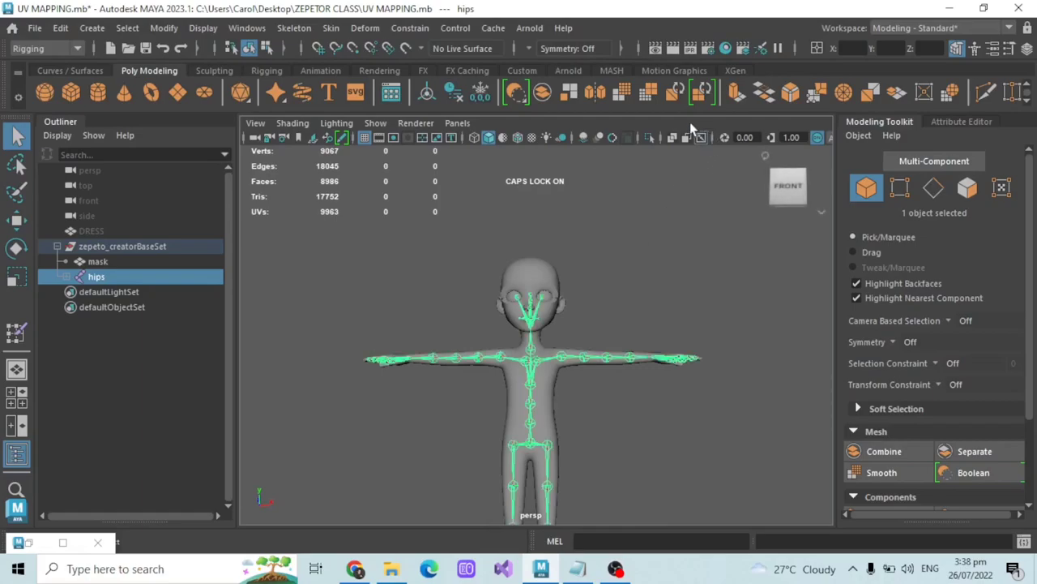
Step: Examine the joint skeleton under hips inside the mask body, from the head to the legs
scroll(653, 265, "up", 5)
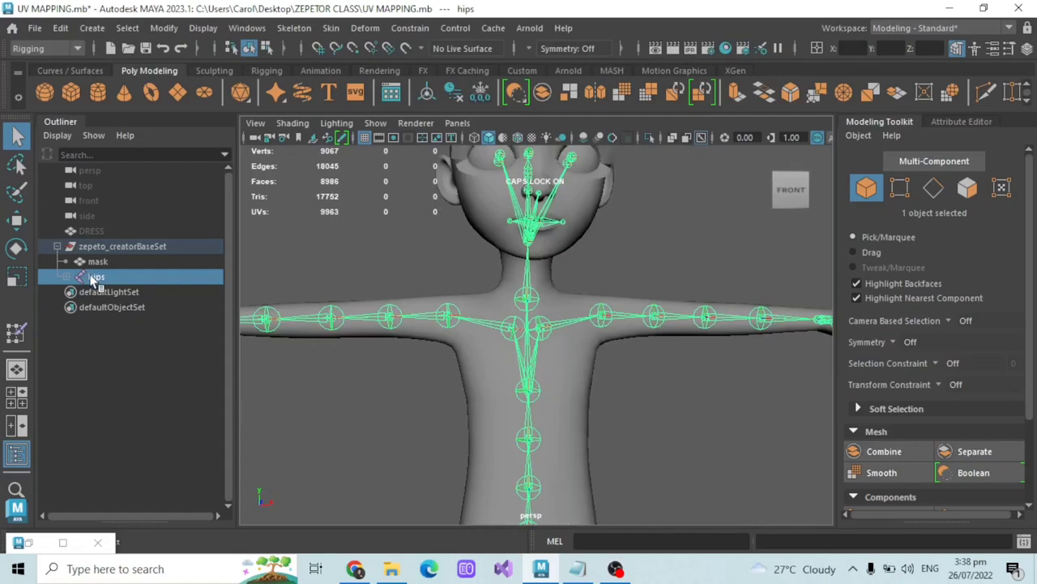
scroll(519, 293, "down", 5)
middle_click_drag(596, 344, 606, 314, "alt")
scroll(604, 308, "up", 2)
left_click_drag(598, 304, 559, 298, "alt")
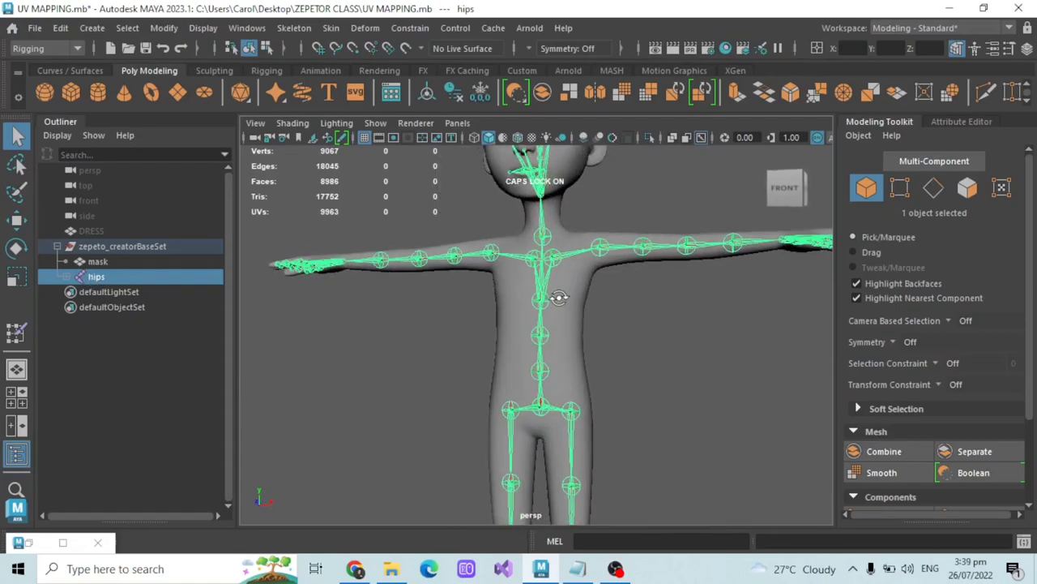
scroll(375, 295, "down", 3)
scroll(653, 373, "up", 5)
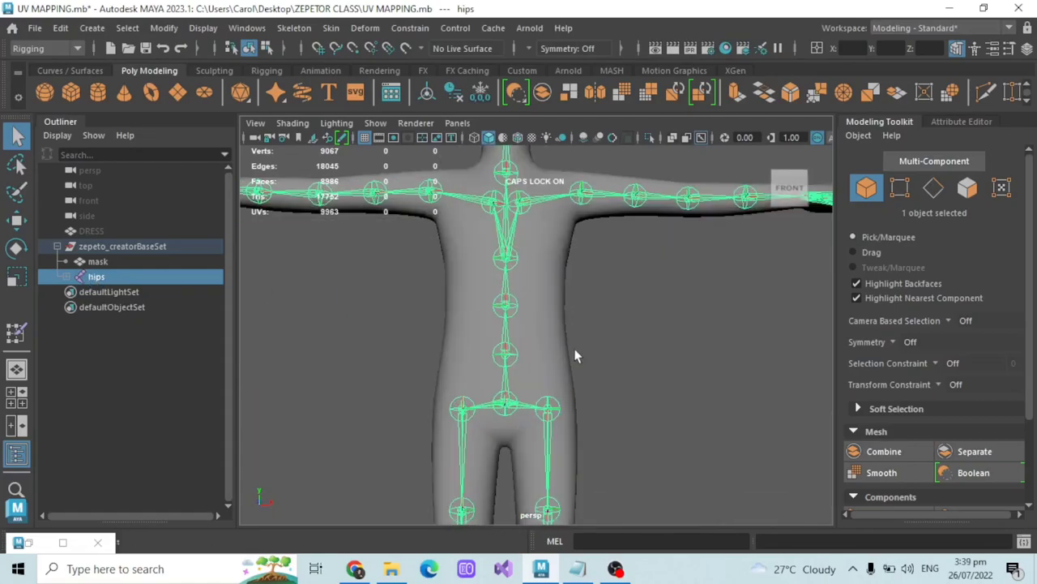
Step: Expand the hips joint hierarchy and select both the hips_scale and hips joints
left_click(68, 278)
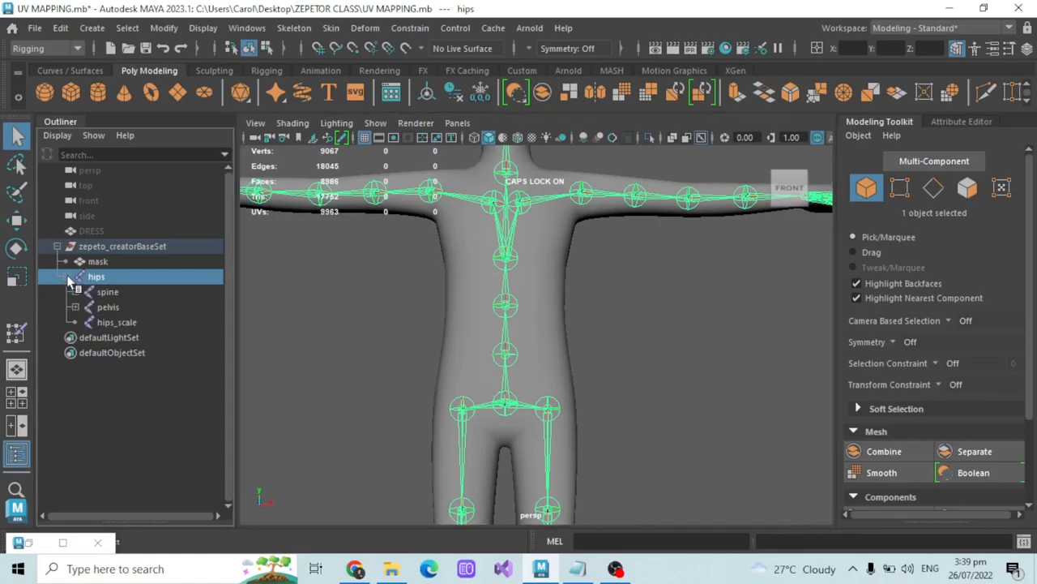
scroll(614, 340, "down", 4)
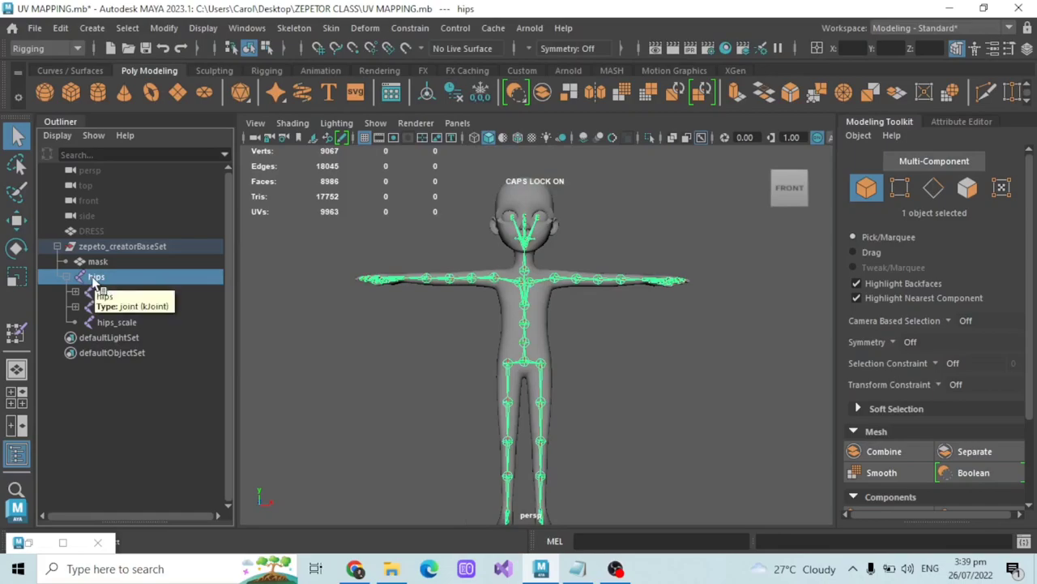
left_click(128, 322)
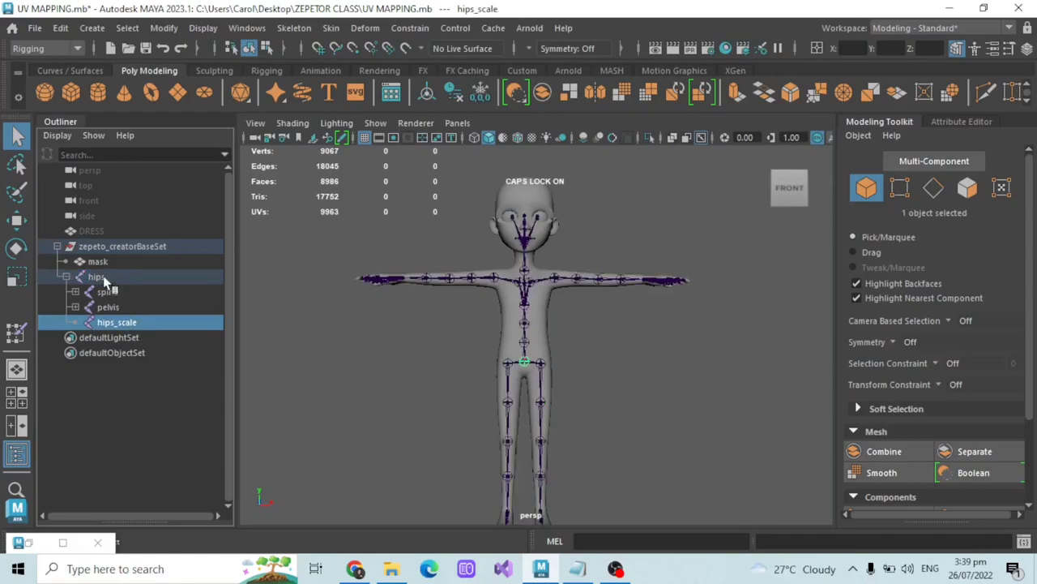
left_click(103, 276, "ctrl")
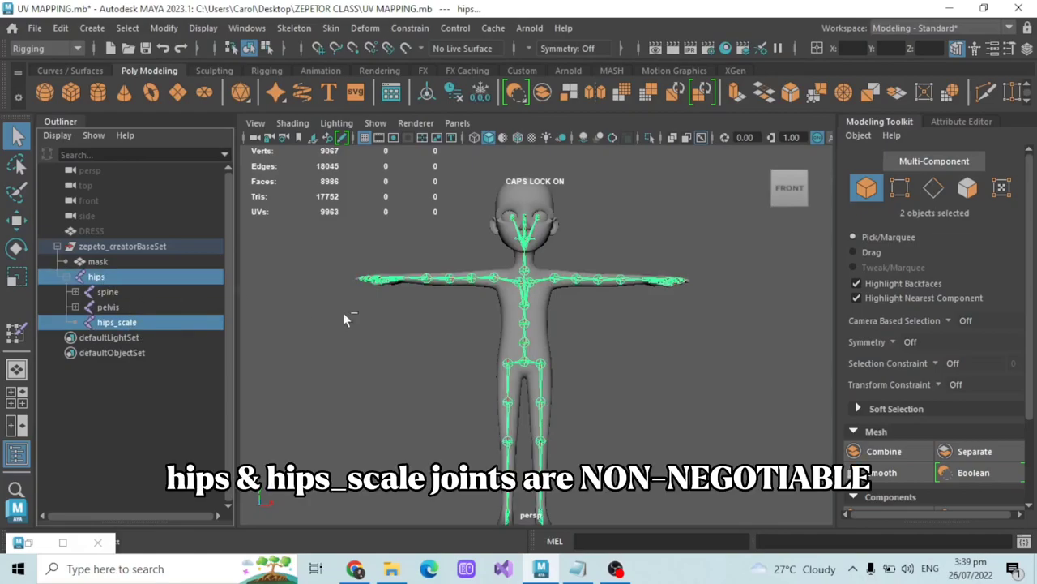
Step: Frame the selected hips and hips_scale joints and examine the skeleton across the arms and torso
key("f")
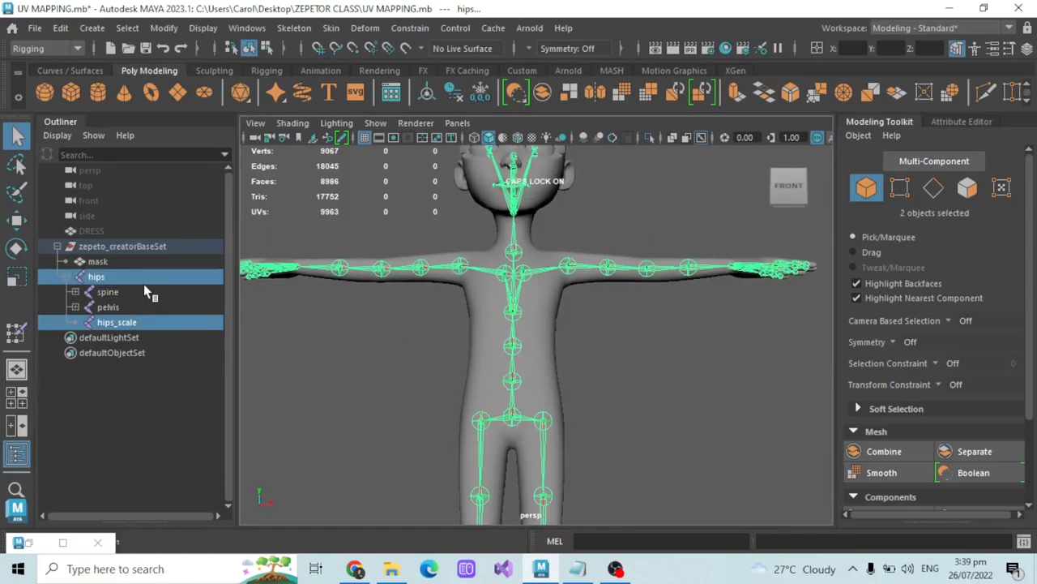
middle_click_drag(315, 293, 365, 337, "alt")
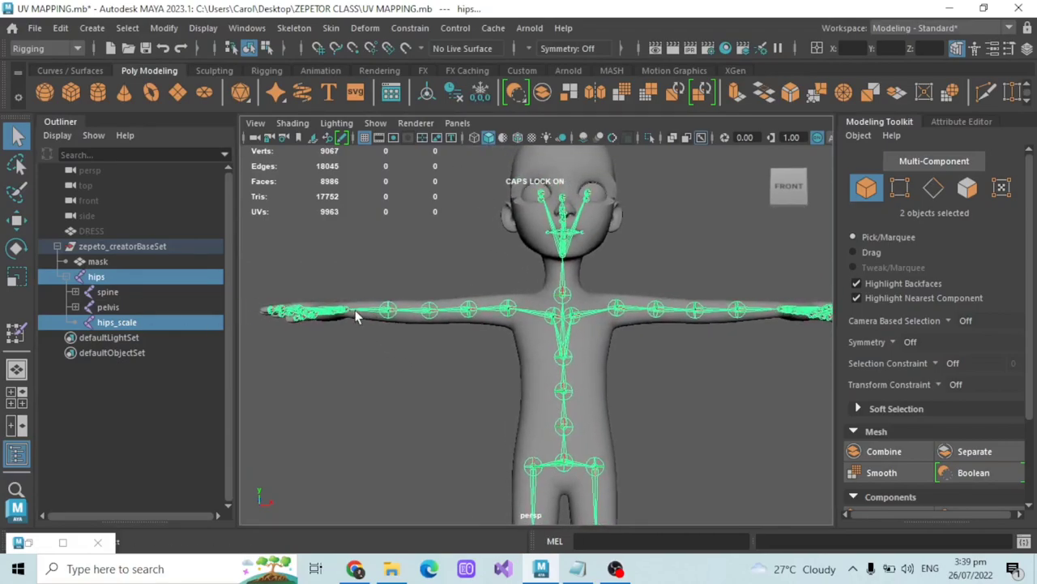
scroll(377, 322, "down", 2)
scroll(506, 330, "up", 1)
left_click_drag(584, 290, 528, 280, "alt")
scroll(528, 266, "up", 2)
scroll(542, 284, "down", 3)
middle_click_drag(566, 297, 568, 223, "alt")
scroll(554, 322, "up", 2)
Step: Reselect the hips joint together with hips_scale and examine them on the full body skeleton
left_click(117, 277)
left_click(112, 322, "ctrl")
scroll(598, 304, "down", 2)
middle_click_drag(607, 284, 626, 356, "alt")
scroll(589, 290, "down", 1)
scroll(589, 289, "up", 3)
left_click_drag(590, 293, 614, 340, "alt")
scroll(600, 345, "down", 4)
scroll(600, 344, "up", 2)
scroll(614, 340, "down", 4)
scroll(613, 340, "up", 4)
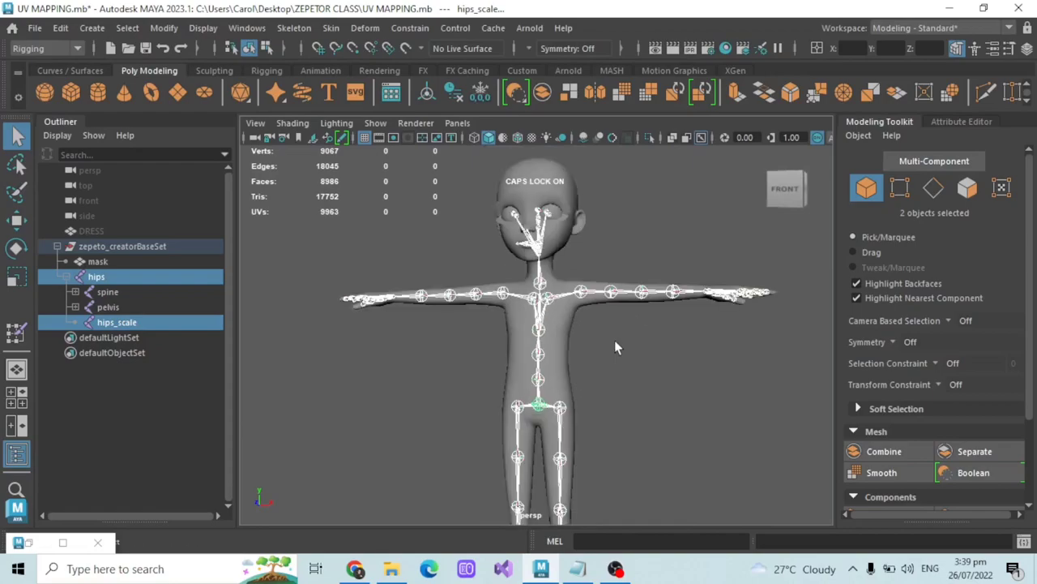
Step: Select the hips, spine and pelvis joints in turn to examine which part of the skeleton each one controls
left_click(113, 281)
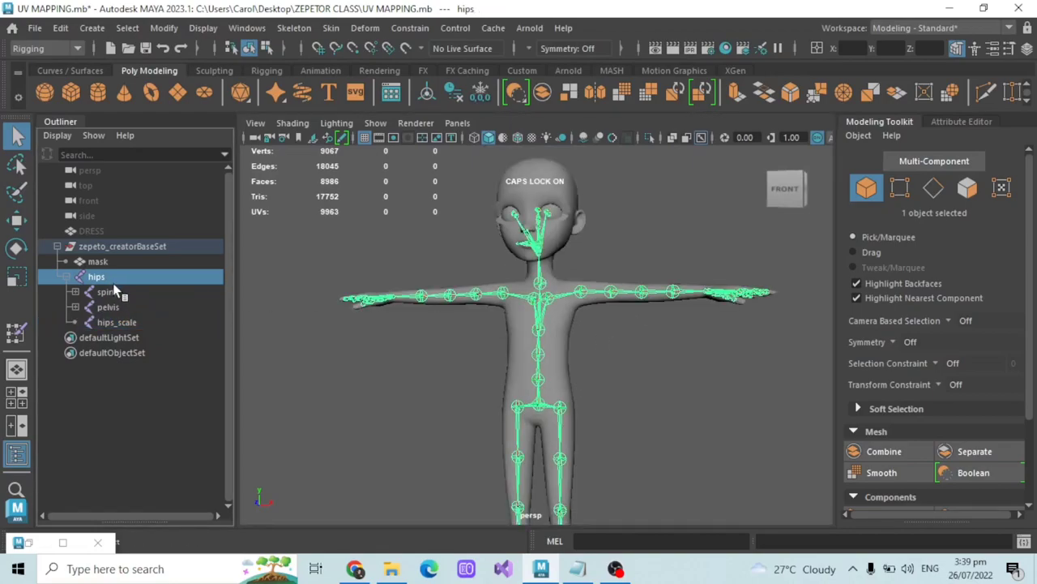
left_click(114, 293)
left_click_drag(89, 318, 112, 279)
left_click(108, 294)
left_click(112, 307, "ctrl")
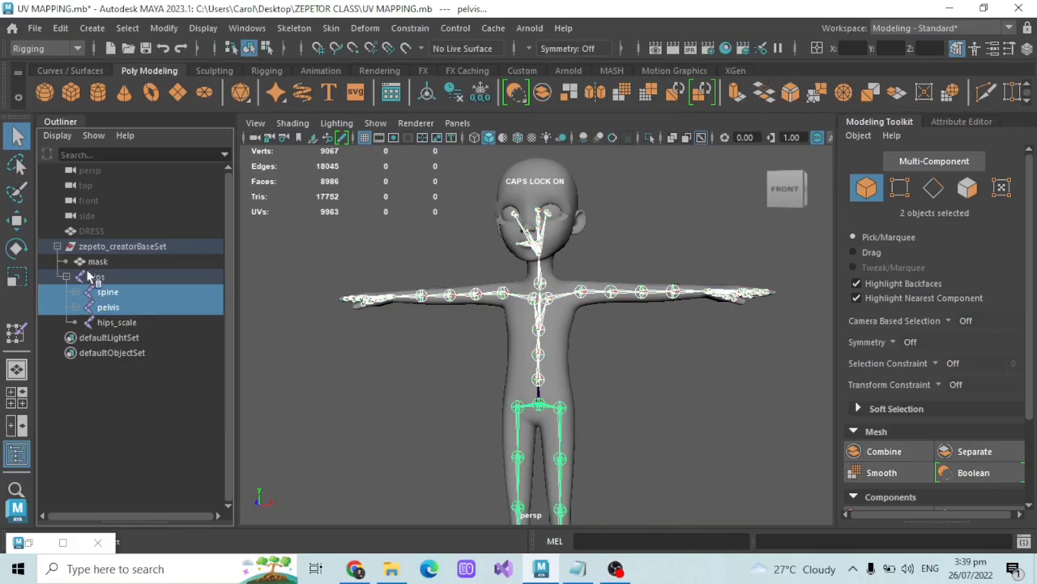
Step: Unhide the DRESS mesh and examine how it sits over the mask body and the hips skeleton
left_click(97, 277)
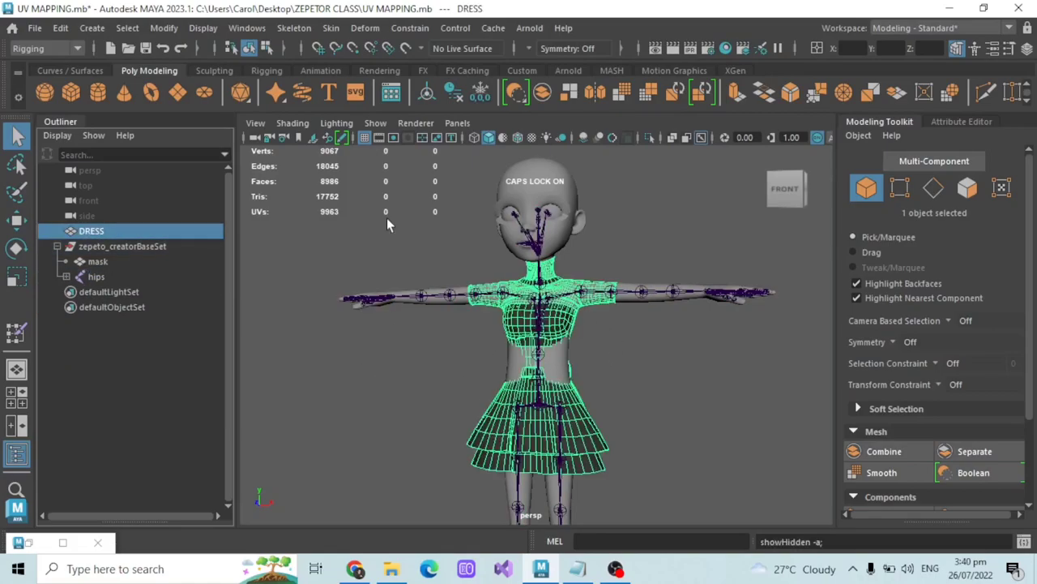
scroll(417, 243, "up", 2)
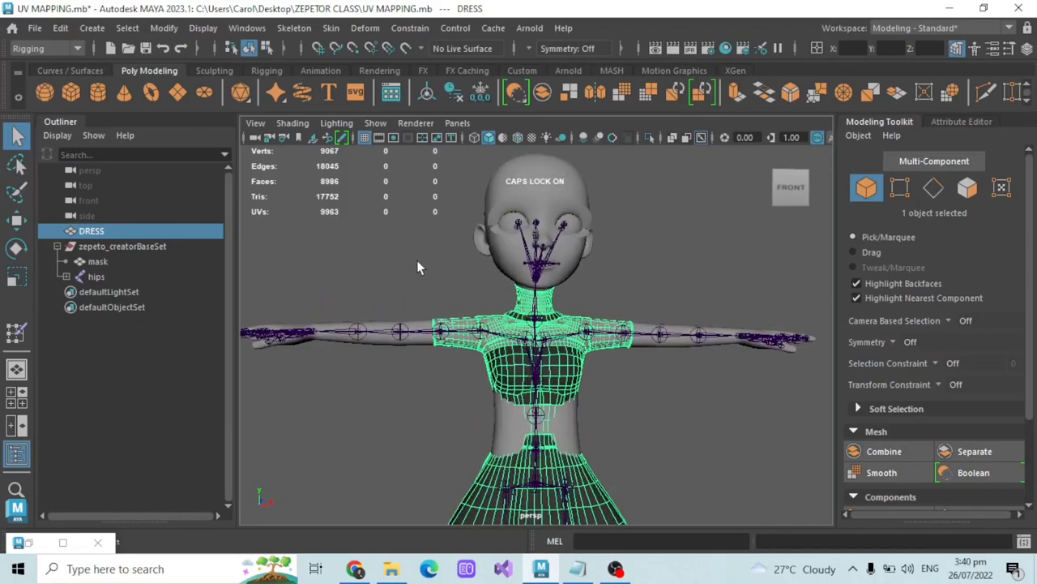
middle_click_drag(105, 232, 103, 259)
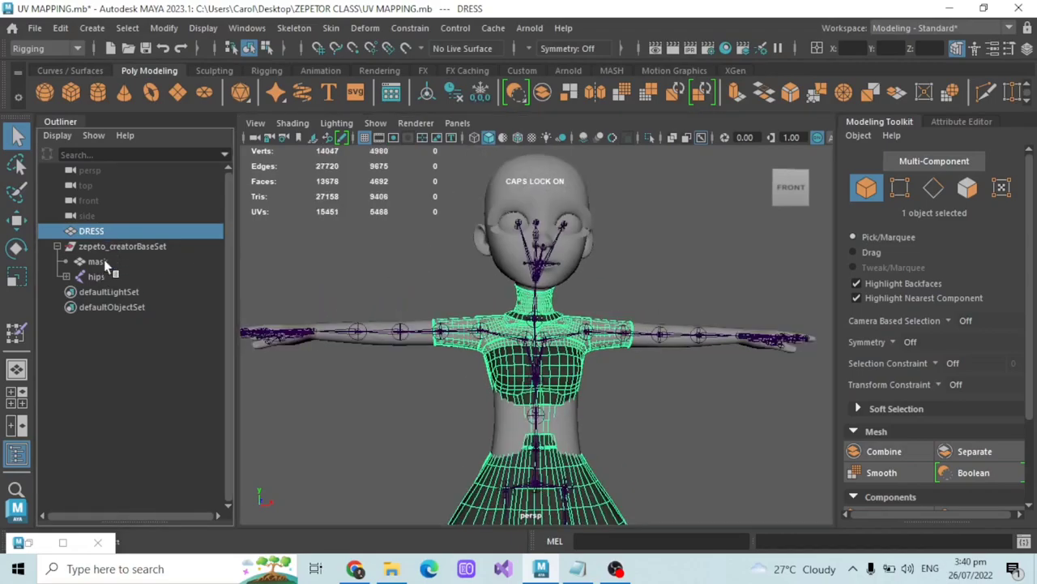
left_click(66, 276)
left_click_drag(544, 293, 463, 266, "alt")
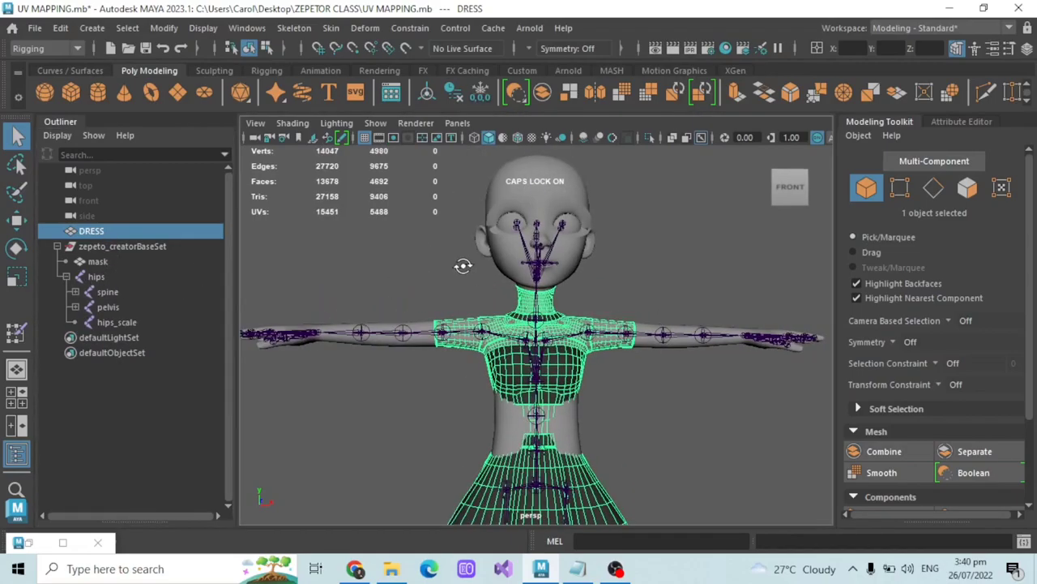
left_click_drag(318, 263, 311, 250, "alt")
scroll(311, 250, "down", 3)
middle_click_drag(311, 250, 356, 239, "alt")
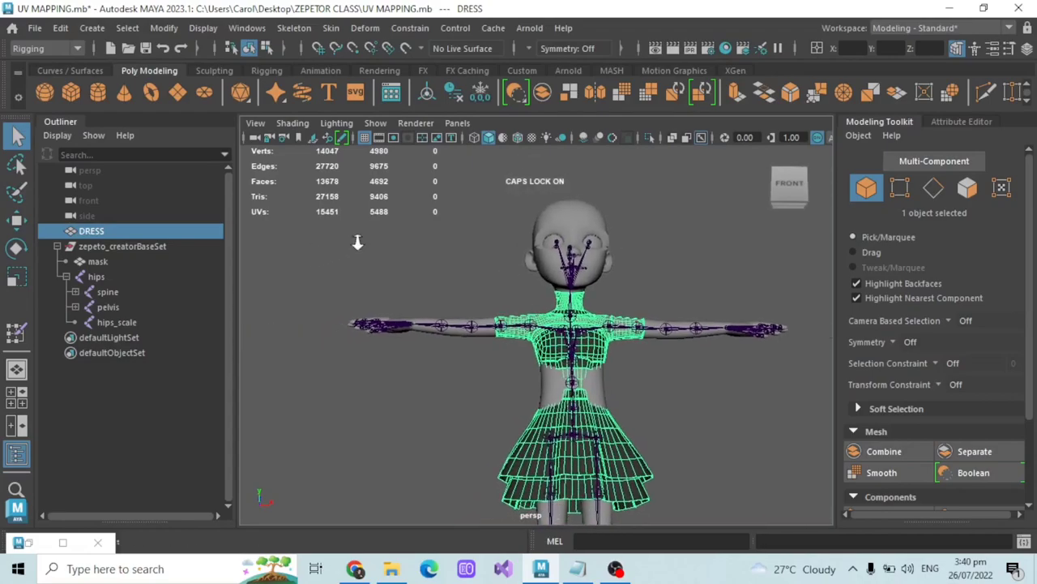
scroll(357, 239, "up", 3)
Step: Expand the hips hierarchy through the spine and chest joints, and select hips together with hips_scale
left_click(67, 277)
left_click(66, 277)
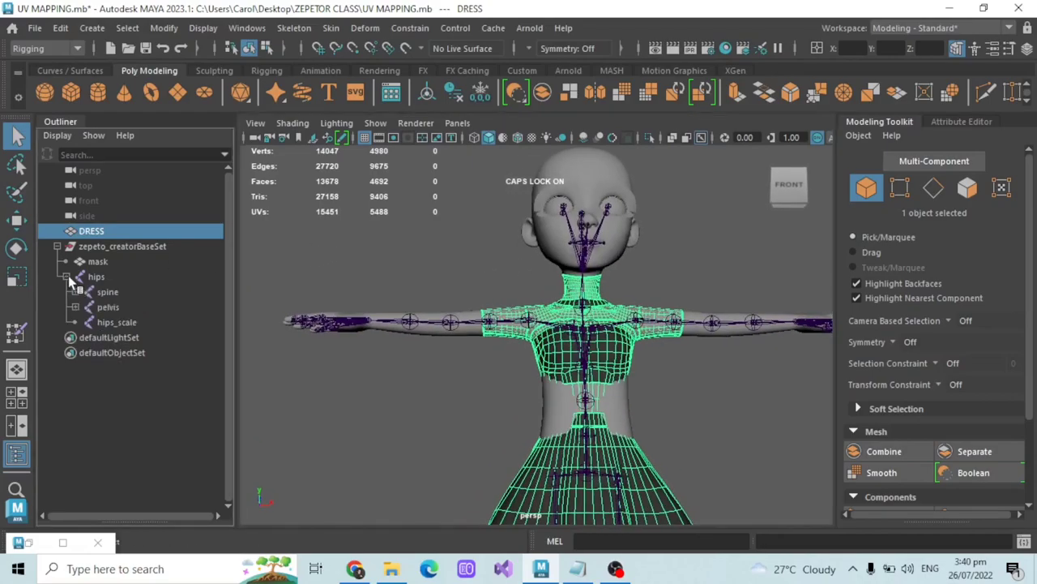
left_click(75, 291)
scroll(426, 238, "down", 3)
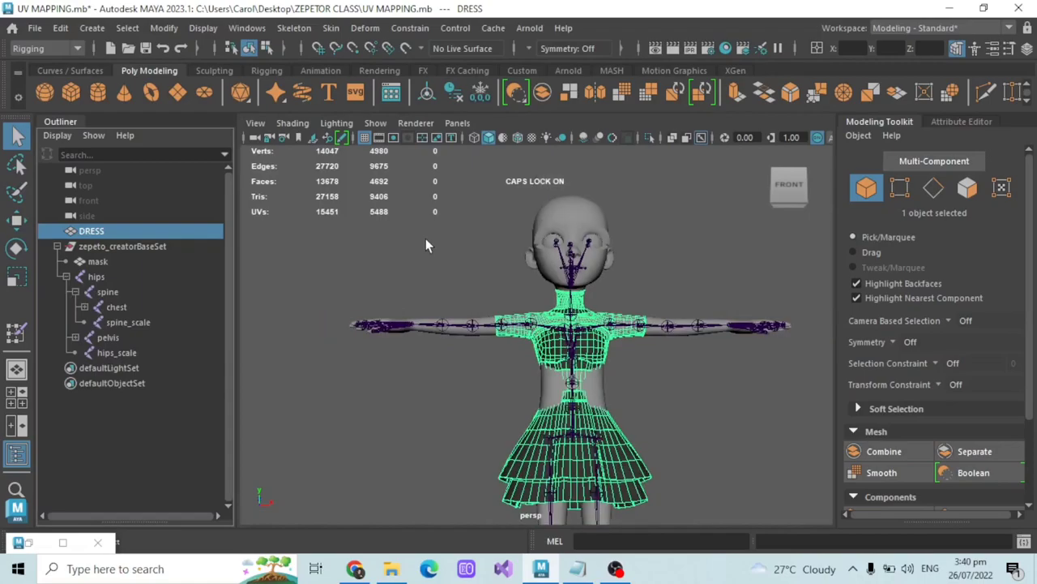
middle_click_drag(425, 238, 392, 254, "alt")
scroll(392, 253, "up", 3)
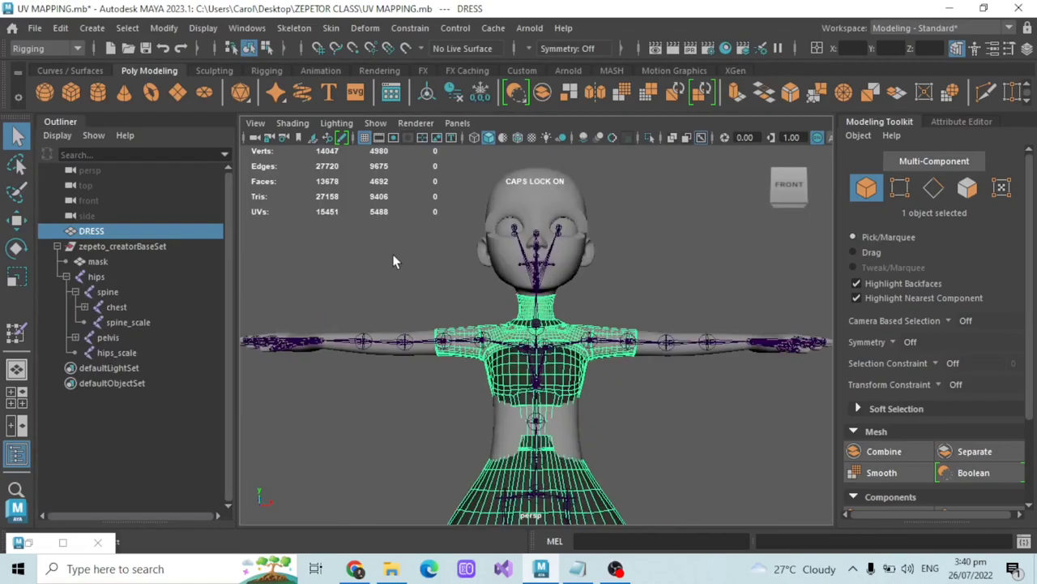
left_click(115, 283)
left_click(125, 355, "ctrl")
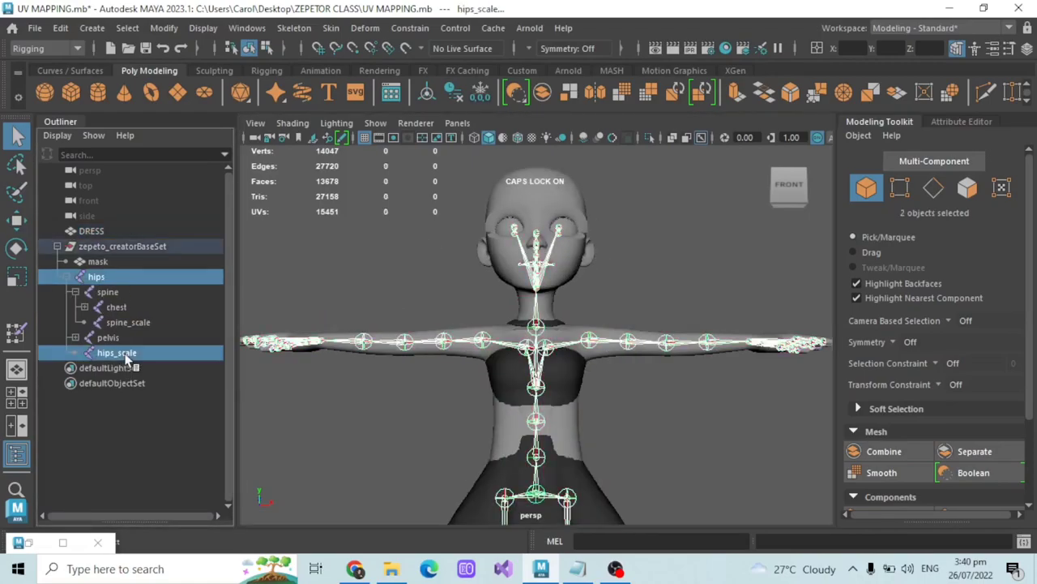
left_click(85, 307)
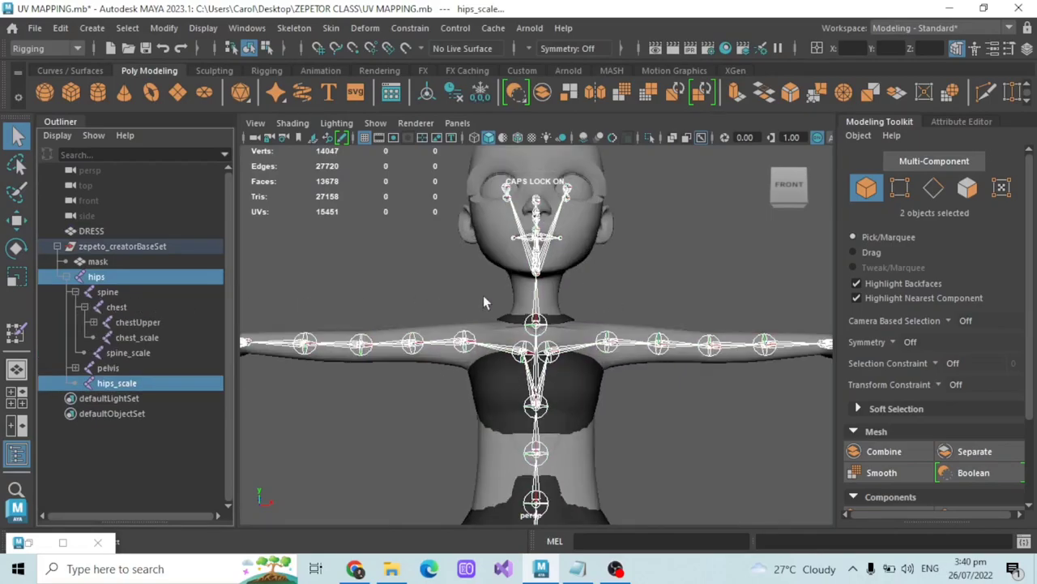
left_click_drag(561, 336, 563, 366, "alt")
scroll(562, 365, "up", 4)
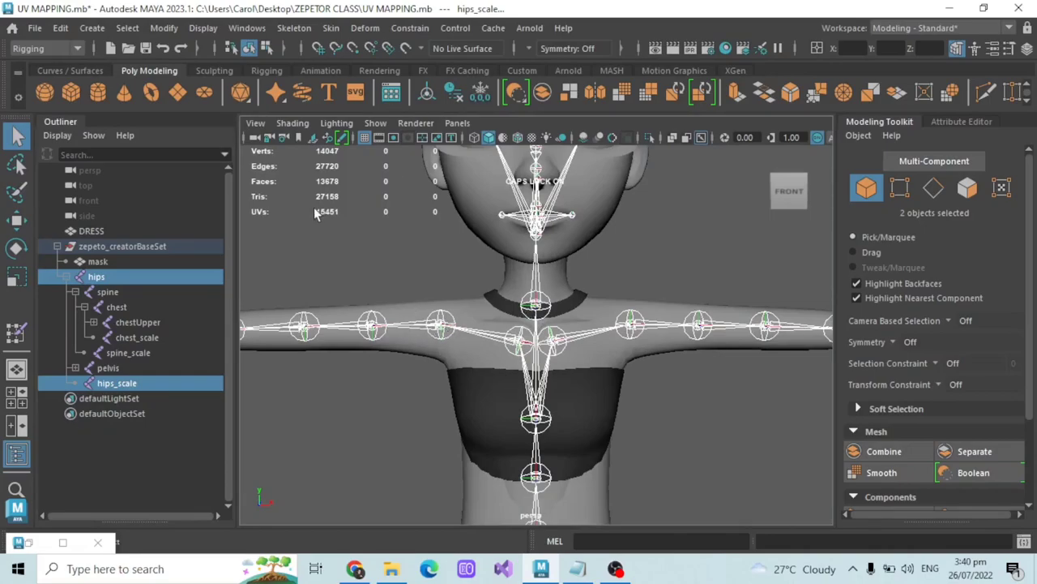
Step: Hide the mask mesh and examine which joints lie within the dress, from the neck down to the skirt
left_click(110, 261)
key("ctrl+h")
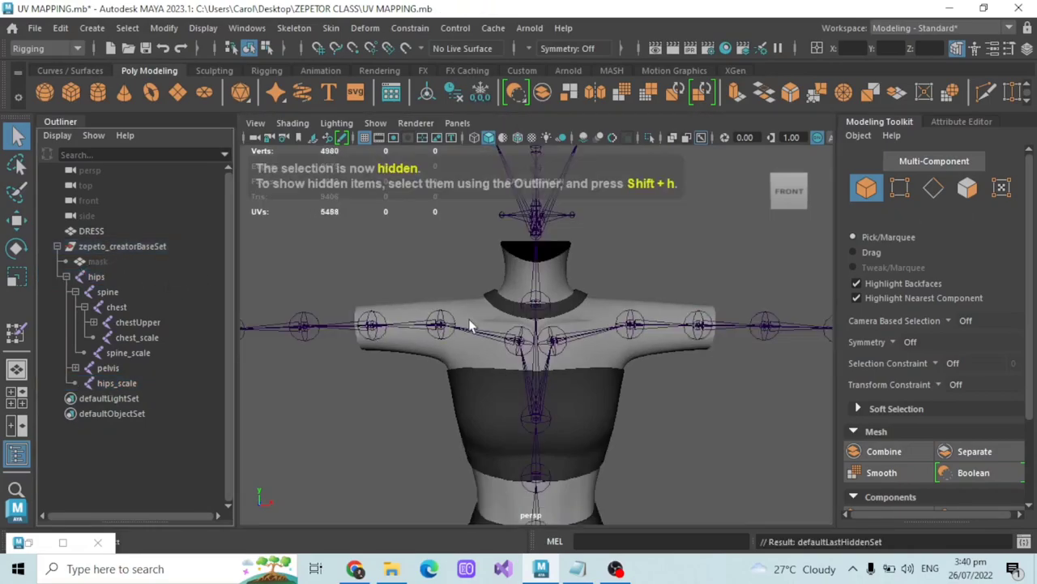
scroll(470, 316, "down", 3)
key("Caps_Lock")
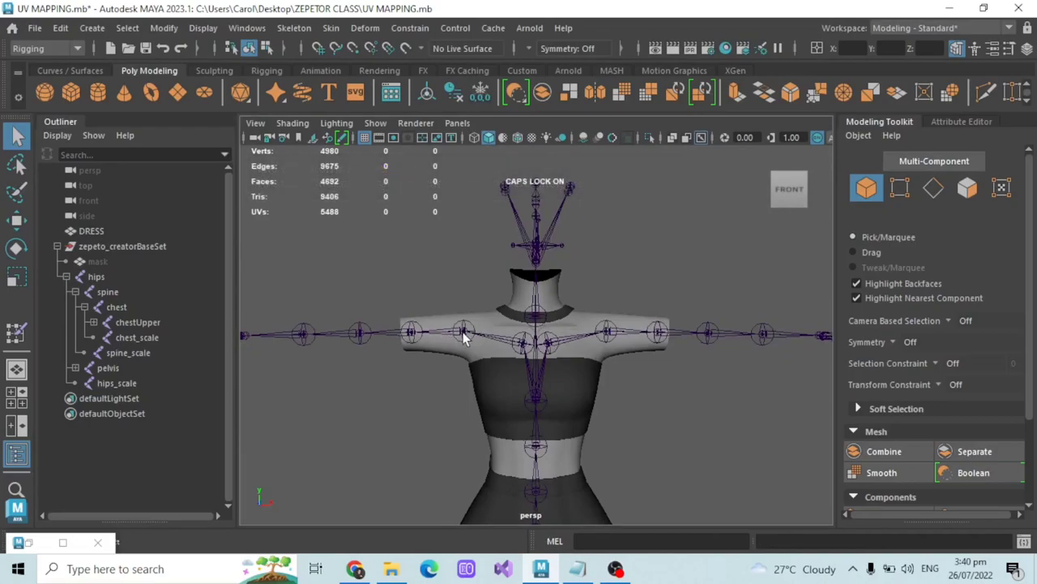
scroll(551, 373, "up", 2)
middle_click_drag(565, 392, 565, 309, "alt")
scroll(567, 324, "down", 1)
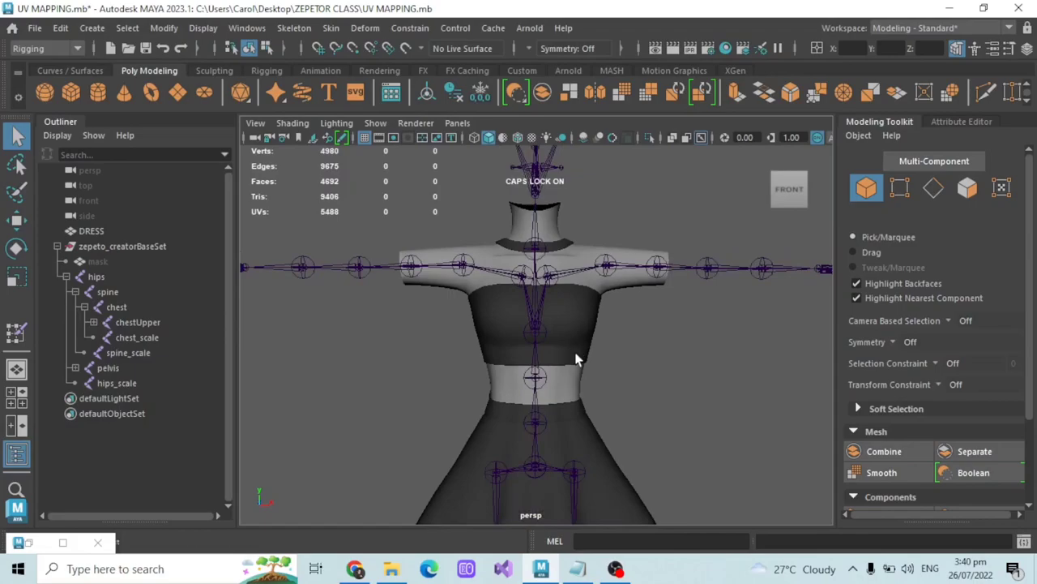
scroll(533, 432, "down", 2)
middle_click_drag(533, 432, 514, 355, "alt")
scroll(562, 373, "up", 2)
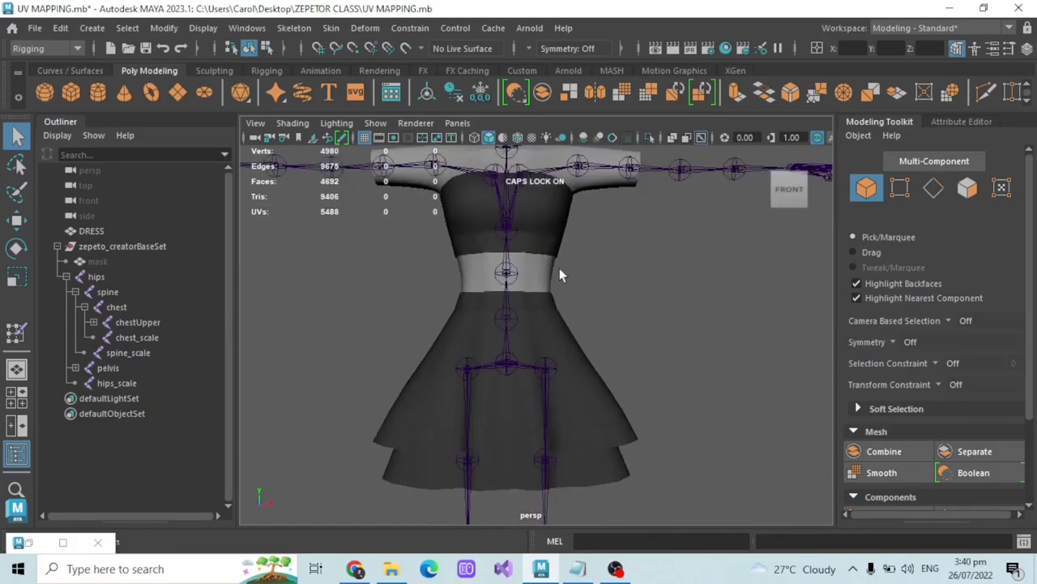
scroll(565, 270, "down", 1)
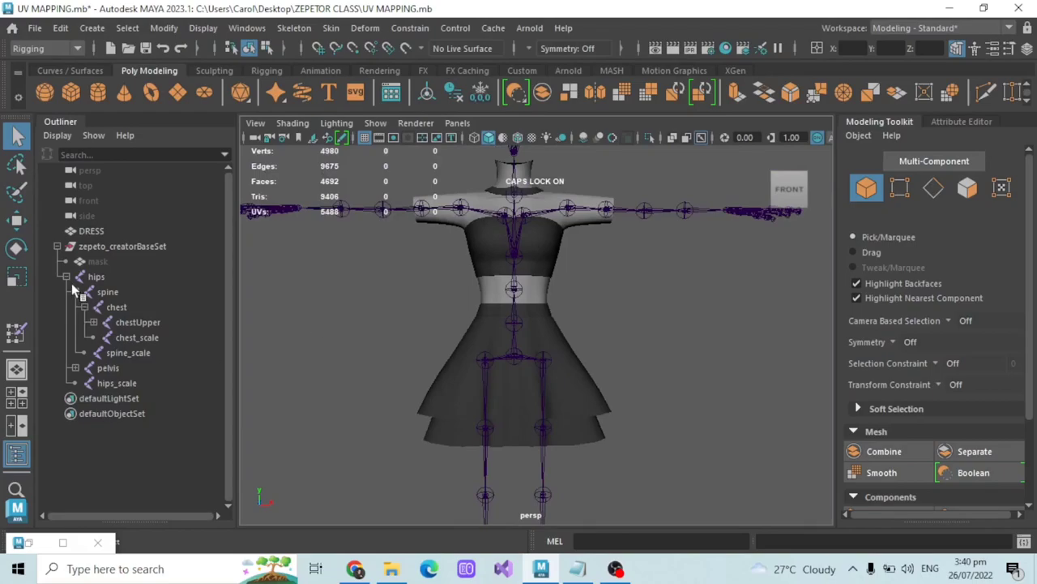
Step: Select the hips, spine, chest and chestUpper joints together for the dress
left_click(114, 277)
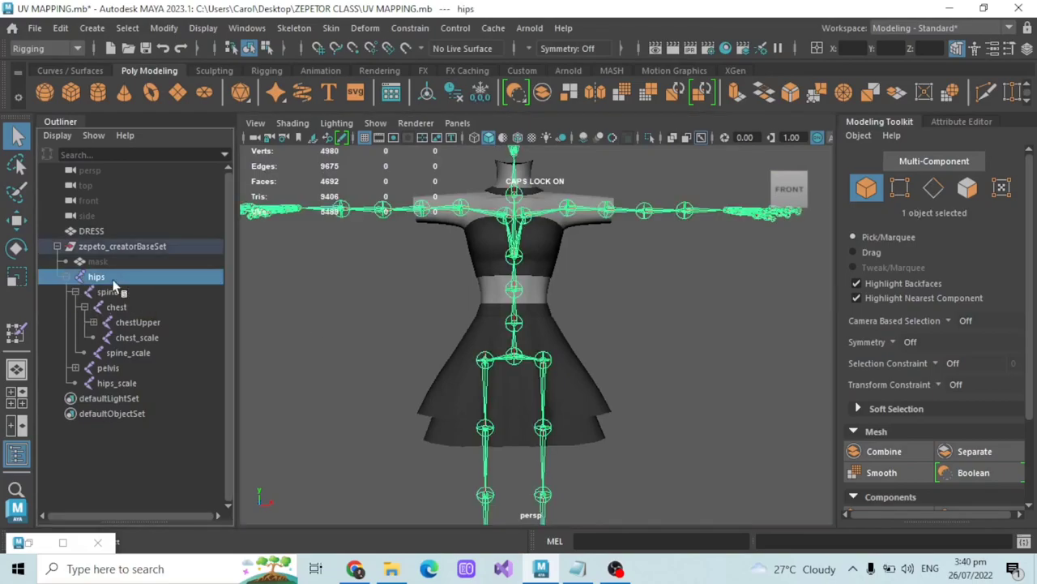
left_click(107, 292, "ctrl")
left_click(117, 306, "ctrl")
left_click(102, 322, "ctrl")
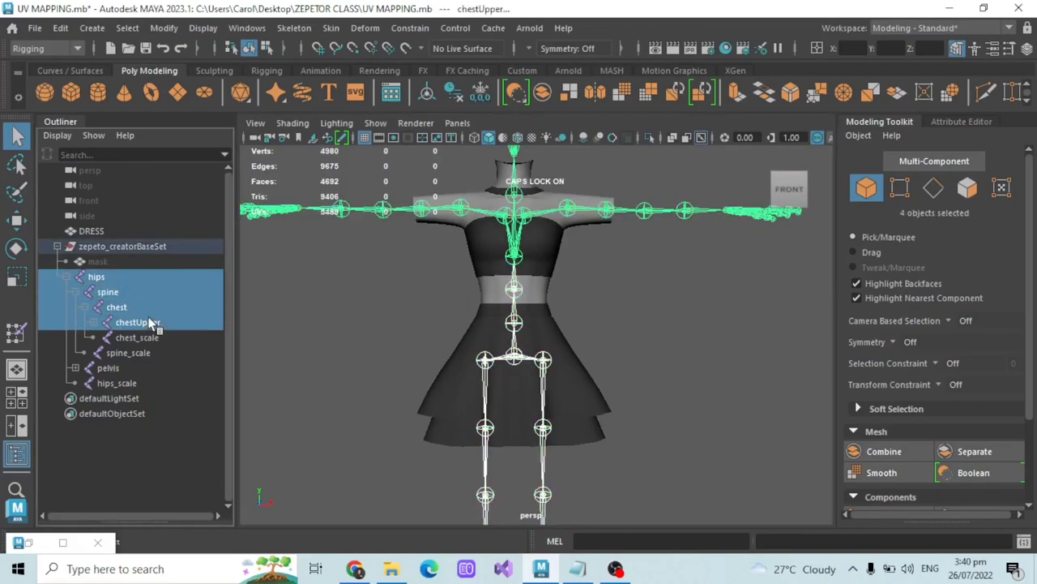
Step: Expand the chestUpper, neck and head joints, and add neck, head and neck_scale to the joint selection
left_click(97, 322)
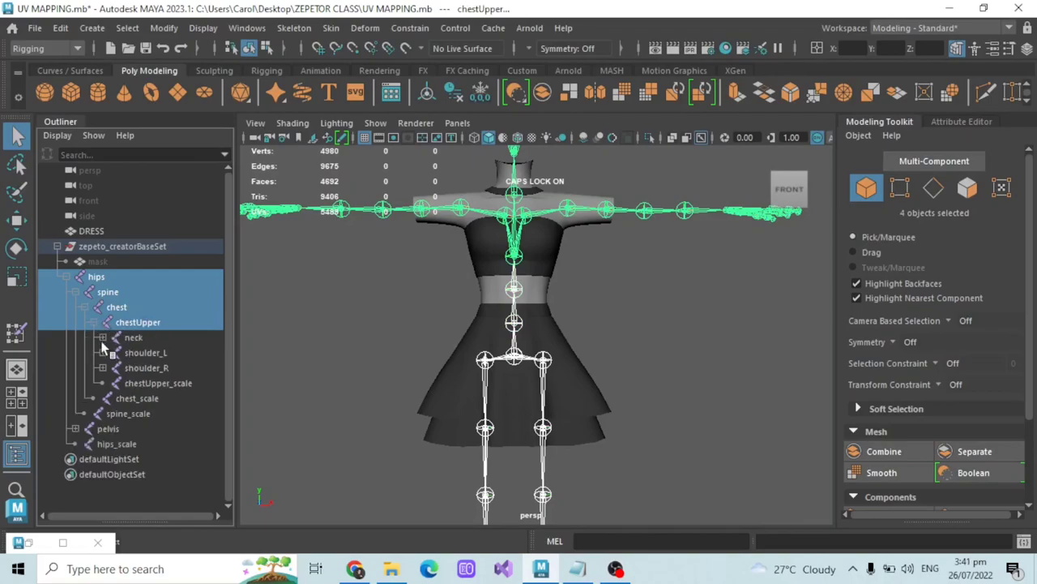
left_click(102, 338)
left_click(170, 339, "ctrl")
scroll(171, 339, "down", 1)
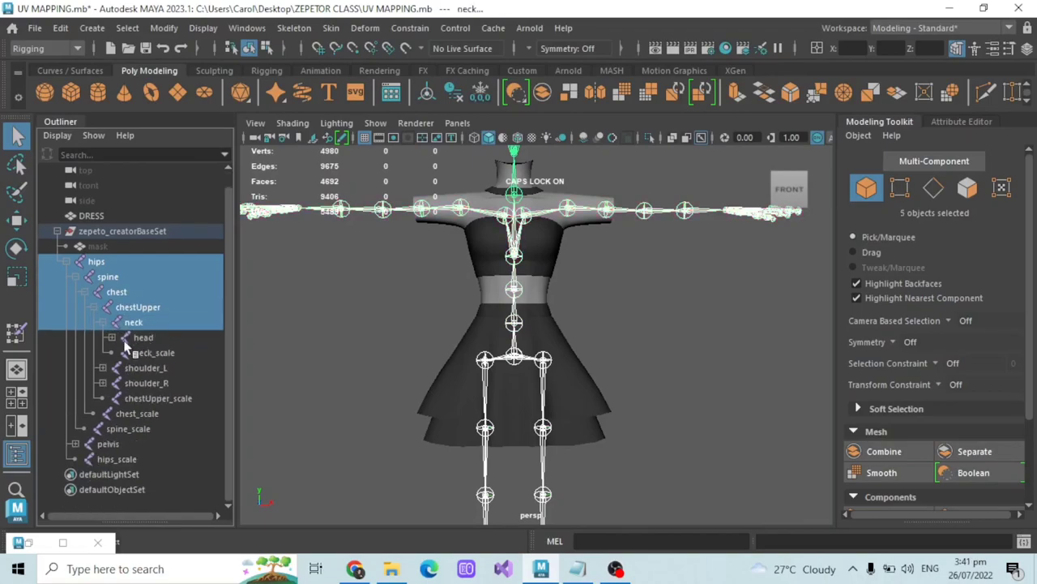
left_click(111, 337)
left_click(162, 341, "ctrl")
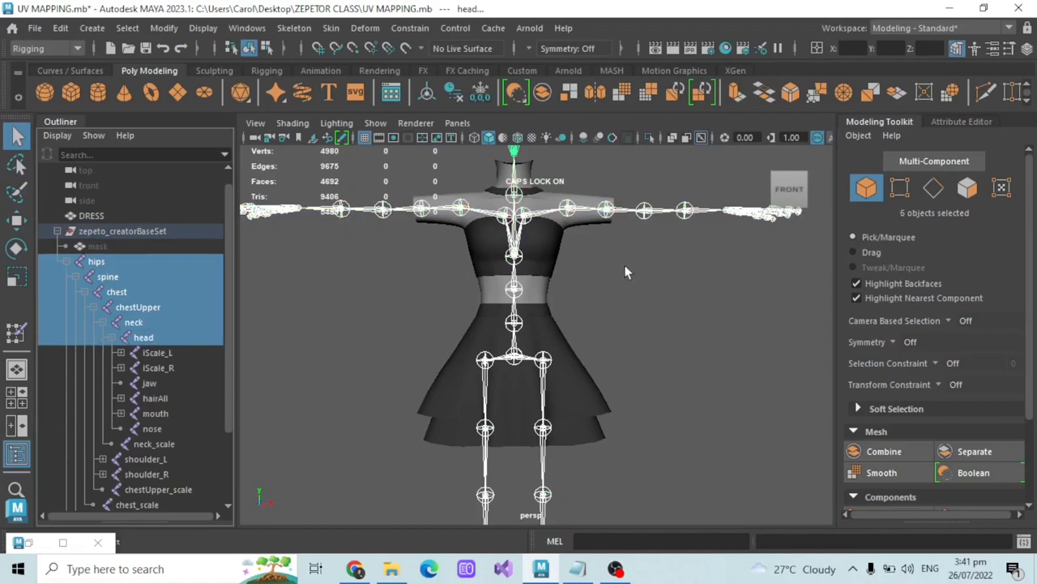
scroll(616, 276, "down", 2)
scroll(168, 423, "down", 2)
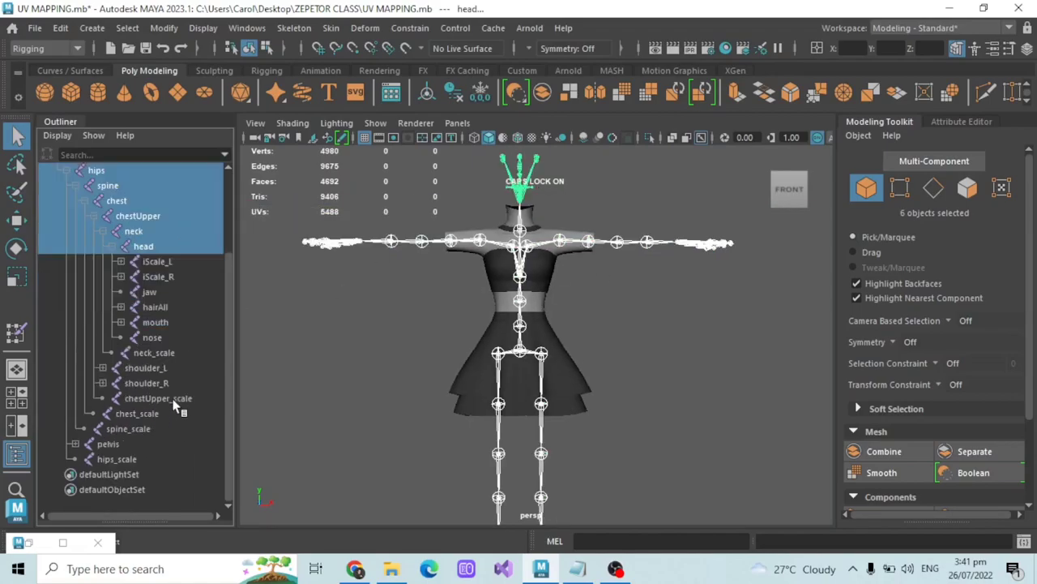
left_click(159, 354, "ctrl")
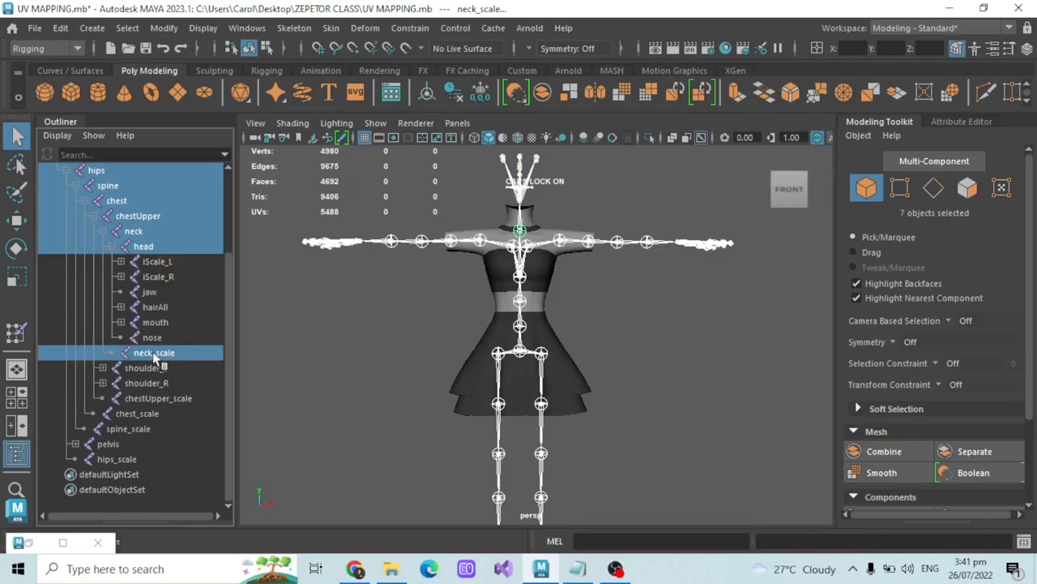
Step: Examine the selected joints against the dress around the collar, sleeves, torso and skirt
scroll(154, 320, "up", 2)
scroll(156, 317, "down", 2)
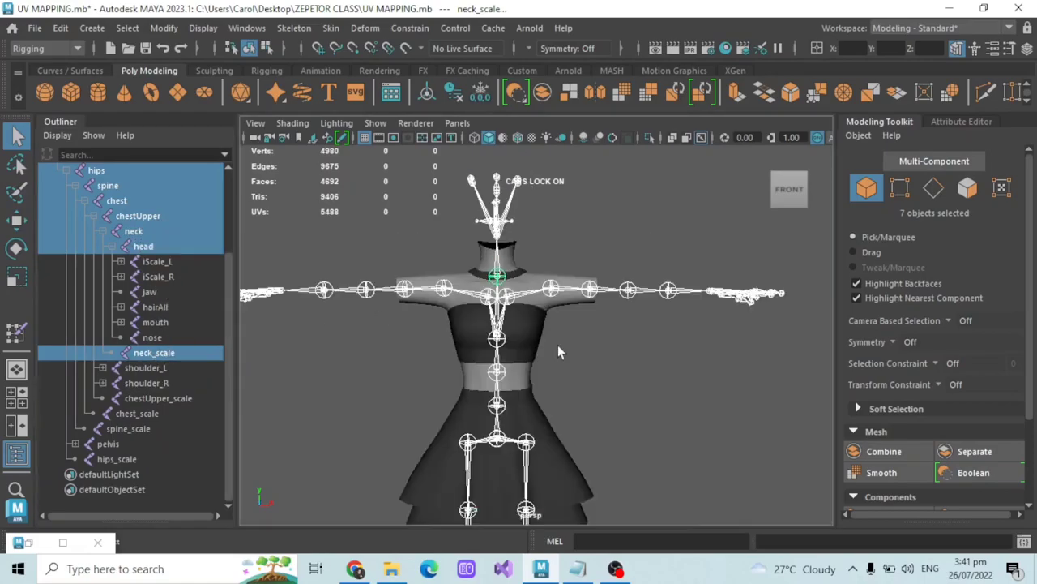
left_click_drag(558, 344, 594, 337, "alt")
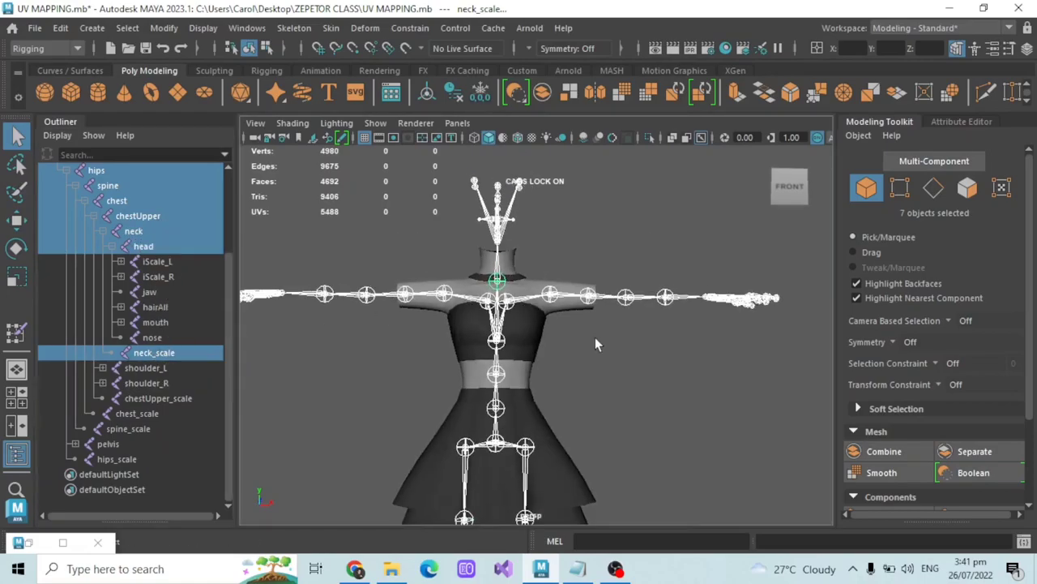
scroll(594, 336, "up", 4)
middle_click_drag(594, 337, 620, 381, "alt")
left_click_drag(620, 390, 516, 303, "alt")
scroll(516, 302, "up", 3)
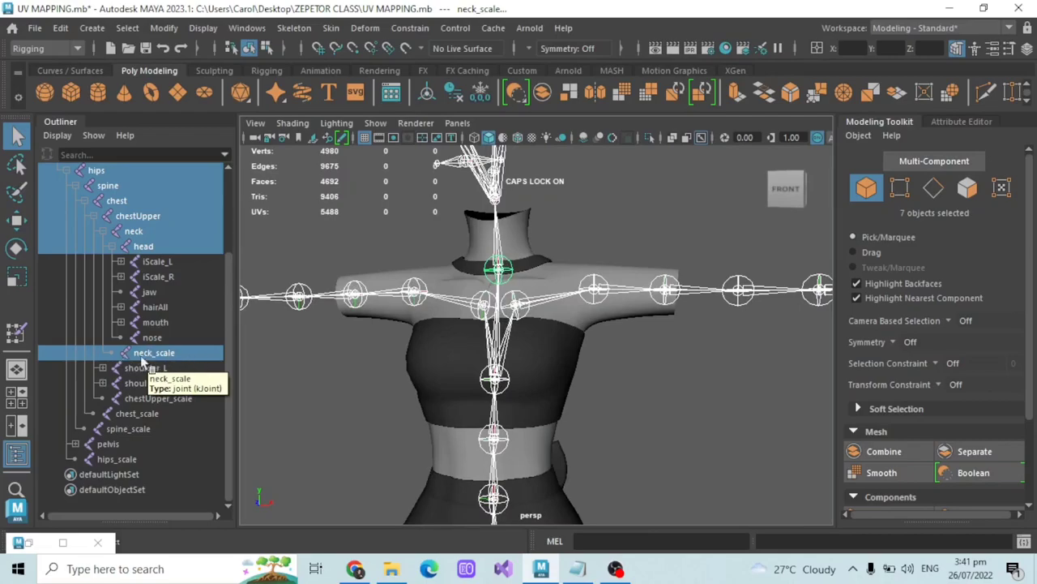
scroll(531, 343, "down", 3)
scroll(560, 347, "up", 2)
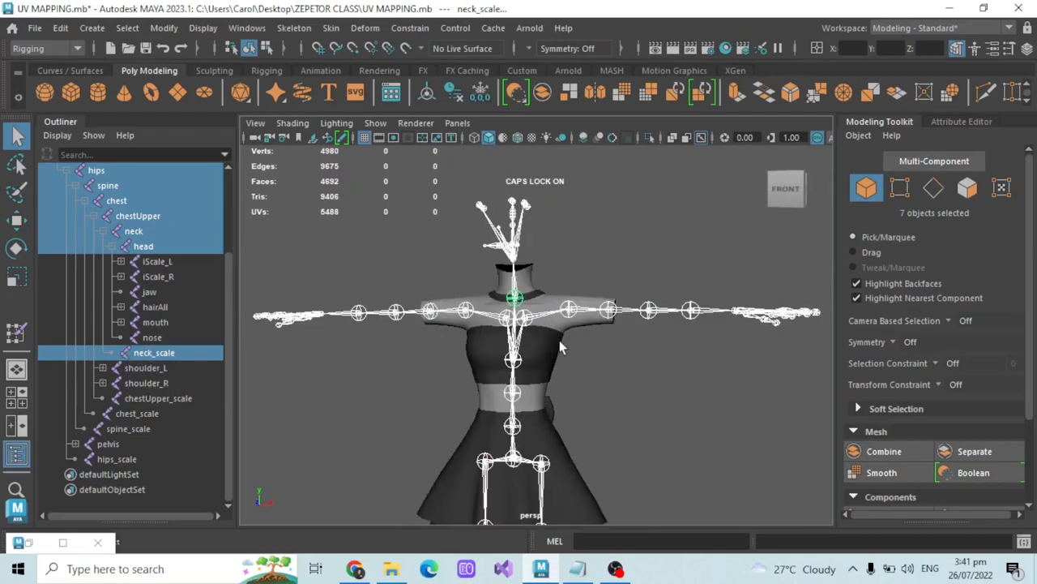
scroll(556, 359, "up", 3)
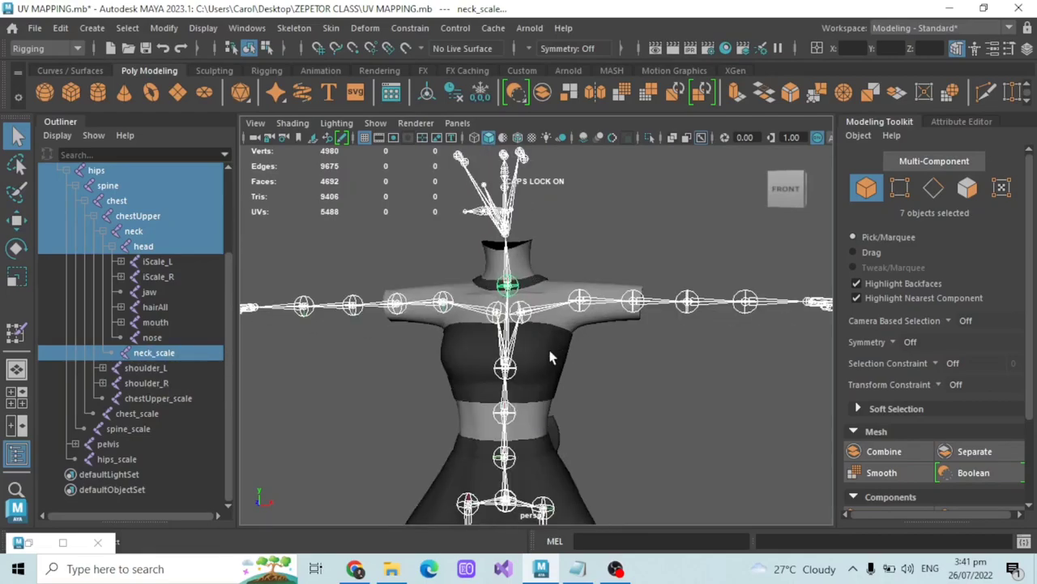
middle_click_drag(562, 359, 561, 306, "alt")
scroll(561, 306, "down", 2)
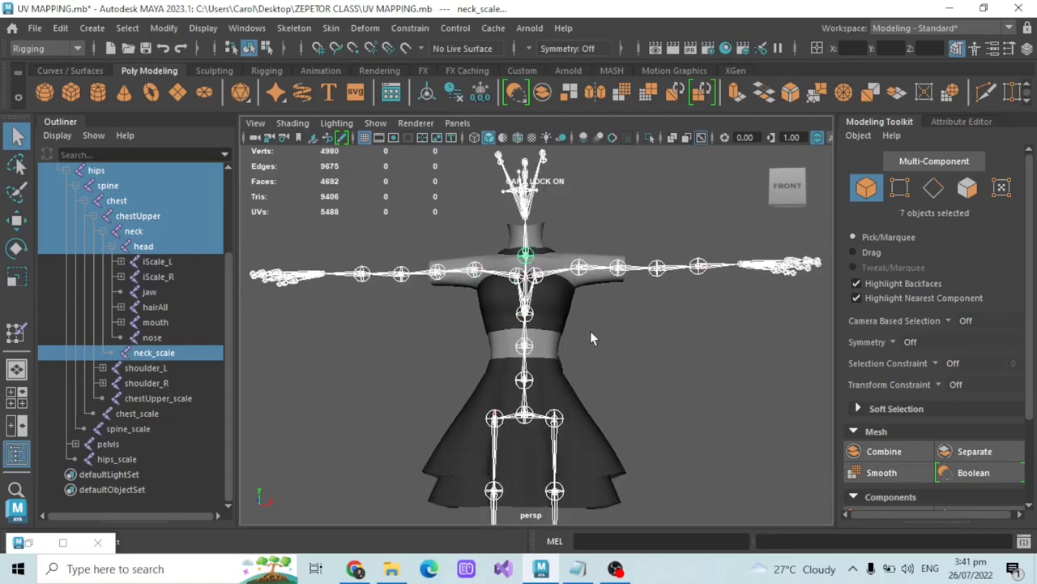
scroll(591, 334, "down", 2)
scroll(593, 331, "up", 2)
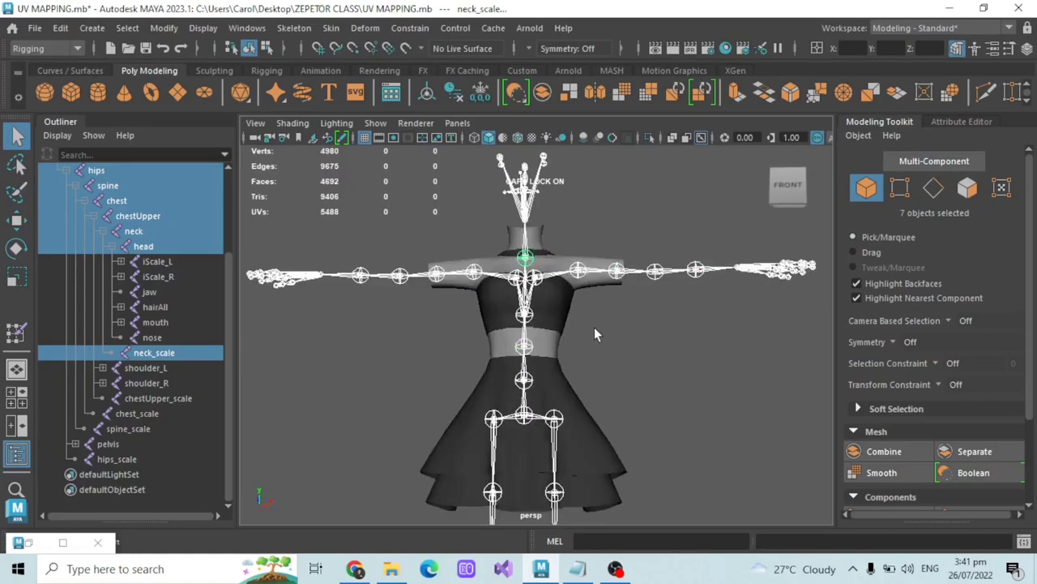
Step: Expand the left arm hierarchy from shoulder_L through upperArm_L and upperArmTwist_L to lowerArm_L
left_click(102, 367)
left_click(111, 382)
left_click(120, 398)
scroll(128, 373, "down", 2)
left_click(129, 322)
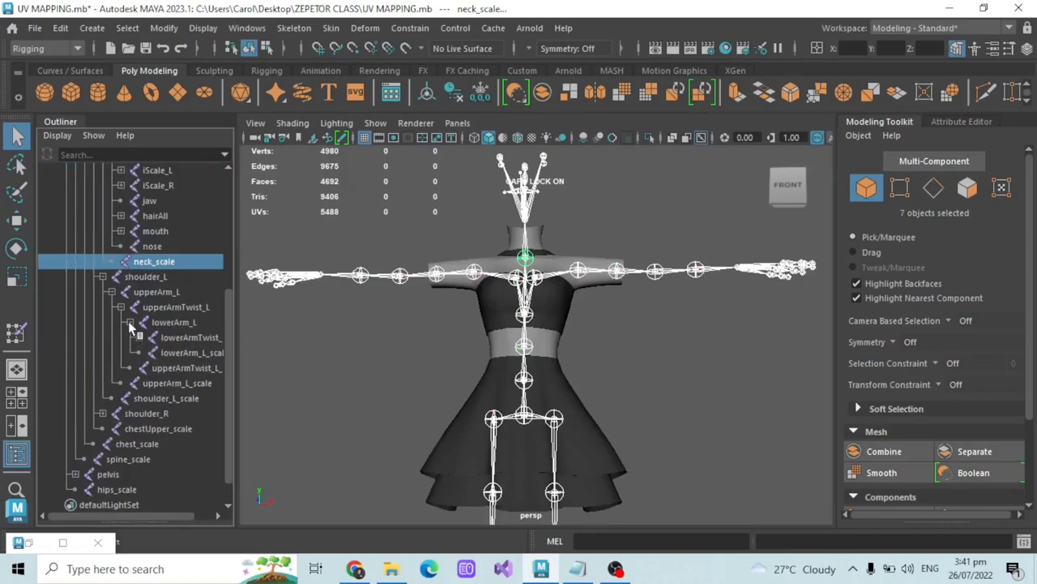
Step: Add shoulder_L, upperArm_L and upperArmTwist_L to the joint selection, leaving lowerArm_L out
left_click_drag(174, 278, 193, 313, "shift")
scroll(193, 312, "down", 1)
left_click(194, 296, "ctrl")
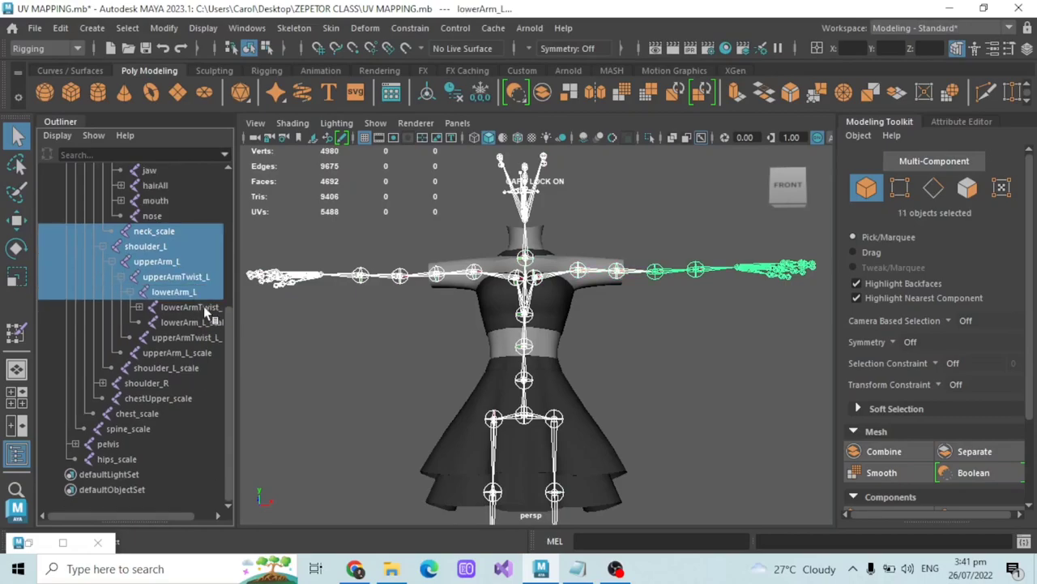
left_click(191, 292, "ctrl")
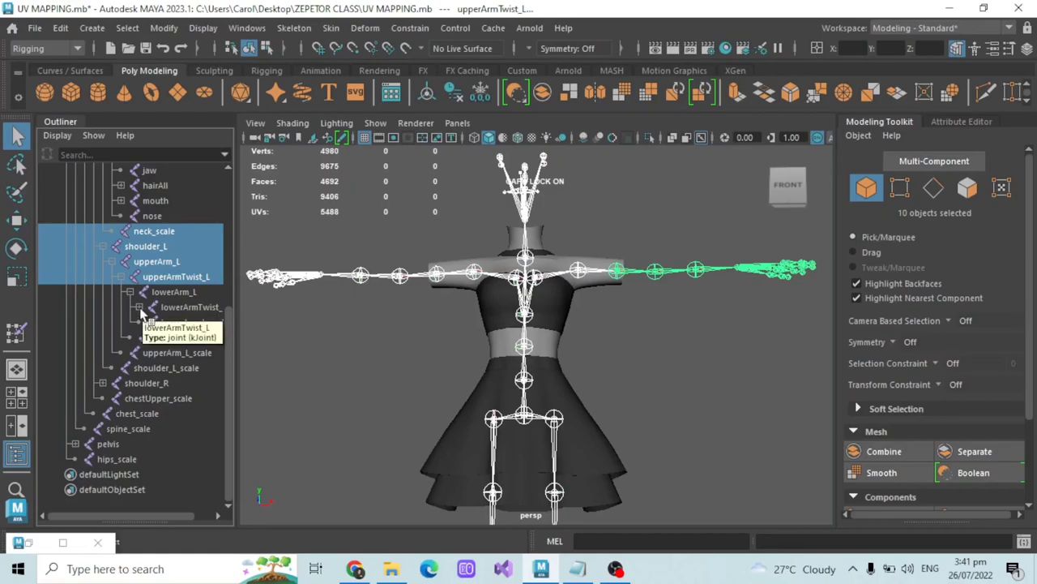
Step: Add the left arm's upperArmTwist_L_scale, upperArm_L_scale and shoulder_L_scale joints to the selection
left_click(168, 339, "ctrl")
left_click(169, 352, "ctrl")
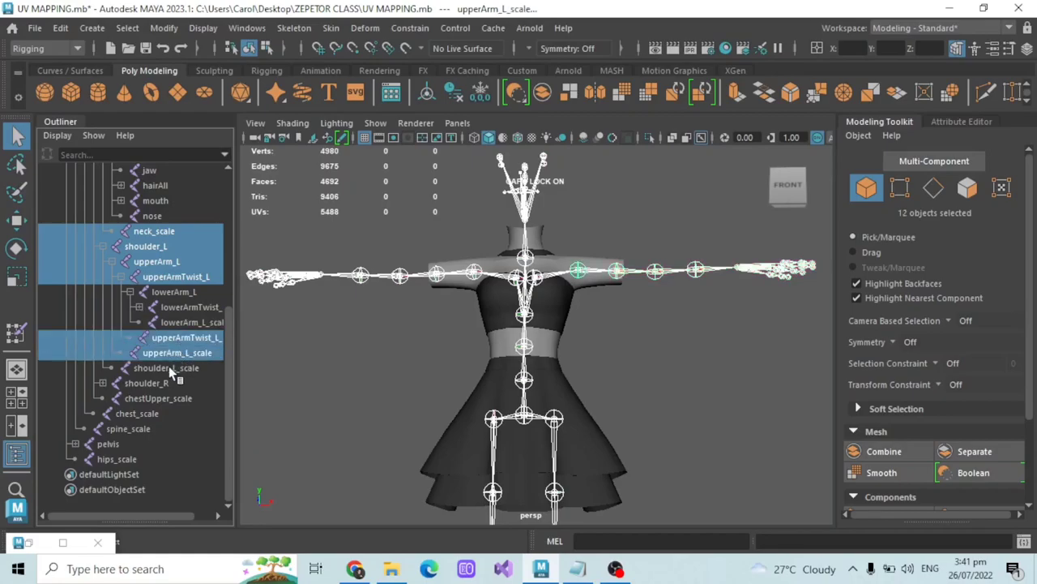
left_click(169, 366, "ctrl")
Step: Expand the right arm hierarchy from shoulder_R through upperArm_R, upperArmTwist_R and lowerArm_R to the lower arm twist joint's children
left_click(102, 382)
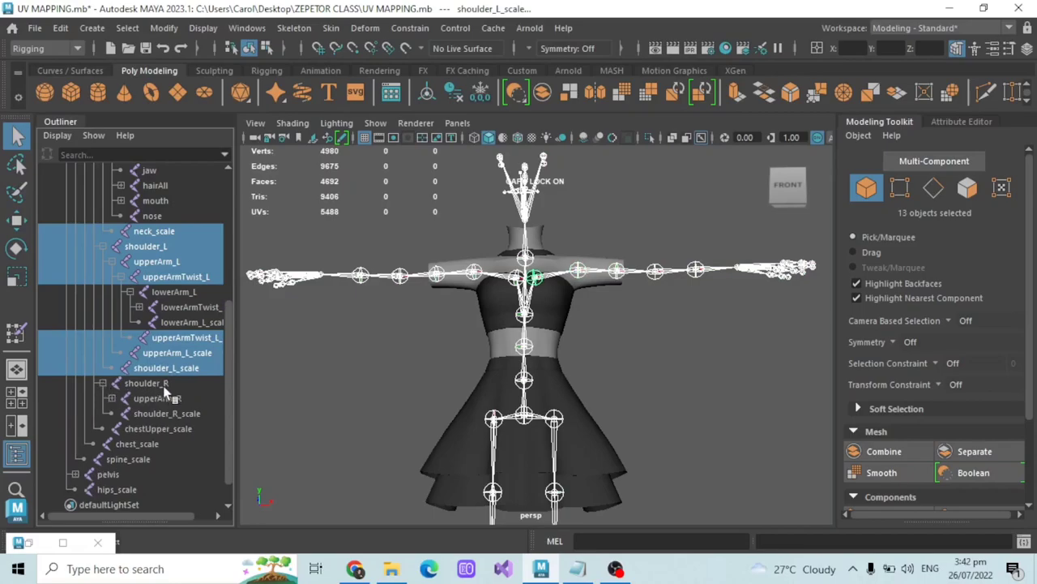
left_click(111, 398)
left_click(120, 414)
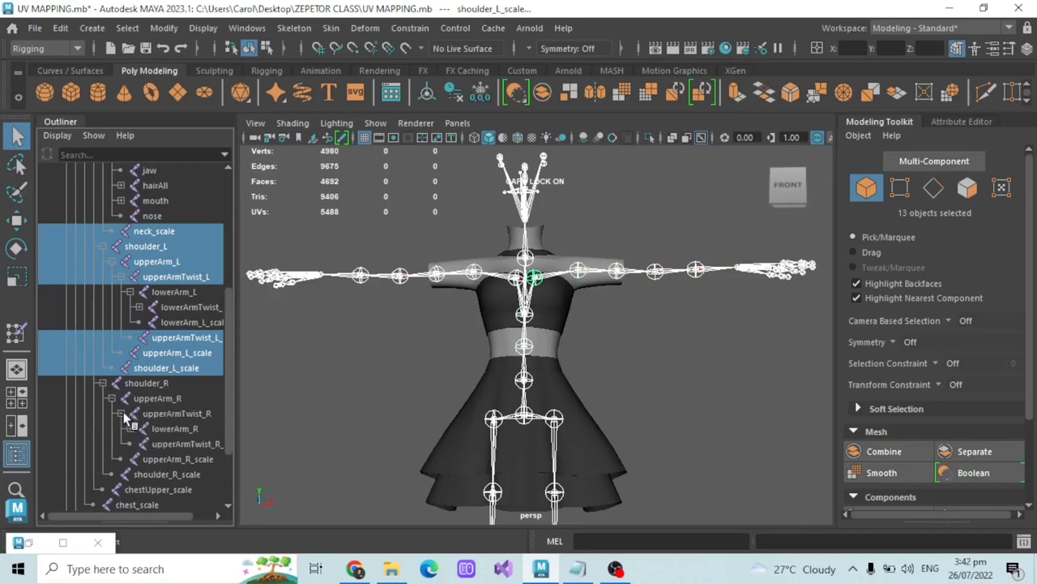
left_click(130, 428)
scroll(172, 391, "down", 5)
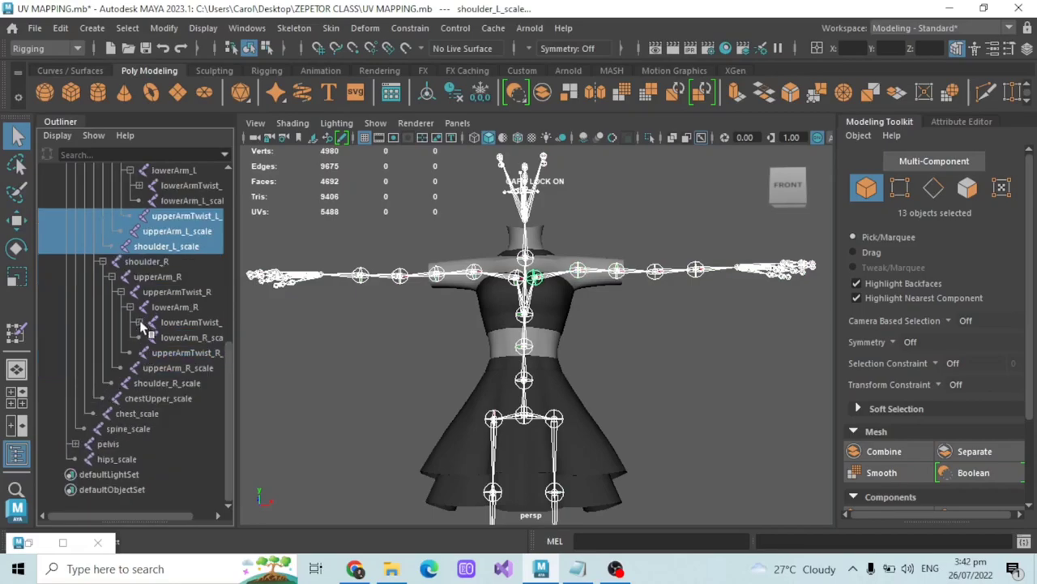
left_click(140, 323)
Step: Add shoulder_R, upperArm_R, upperArmTwist_R and their three matching scale joints to the selection, leaving out the lower arm
left_click_drag(150, 263, 187, 301, "ctrl")
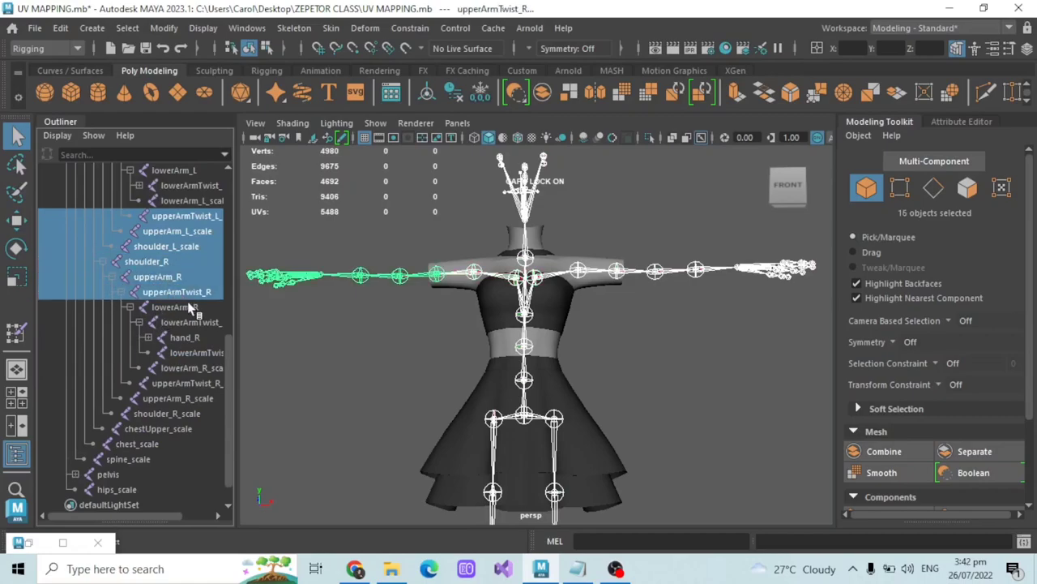
left_click(192, 368, "ctrl")
left_click(195, 373, "ctrl")
left_click(191, 382, "ctrl")
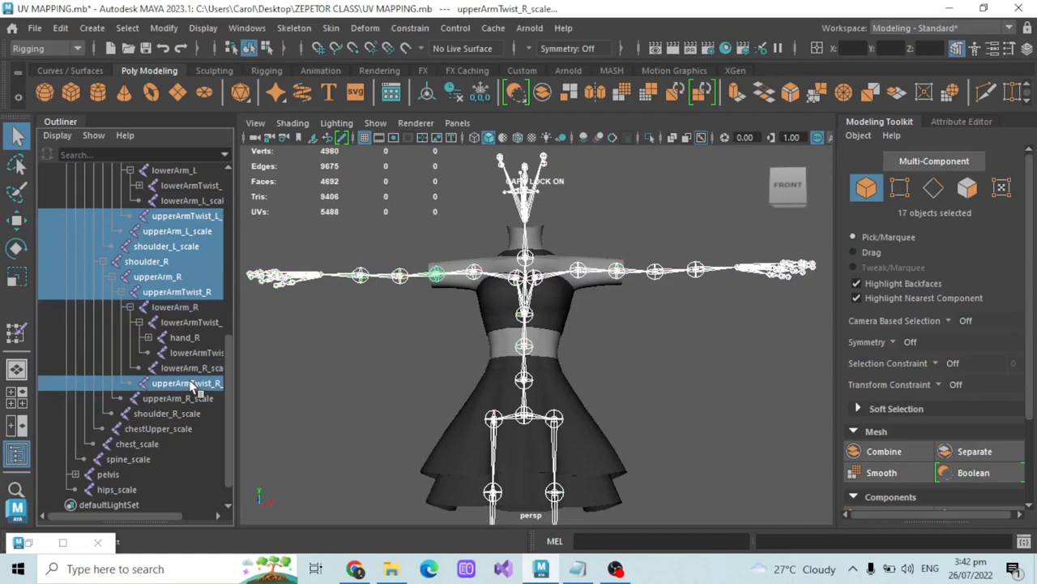
left_click(181, 398, "ctrl")
left_click(169, 413, "ctrl")
Step: Add chestUpper_scale, chest_scale, spine_scale and pelvis to the joint selection
left_click(160, 429, "ctrl")
left_click(140, 444, "ctrl")
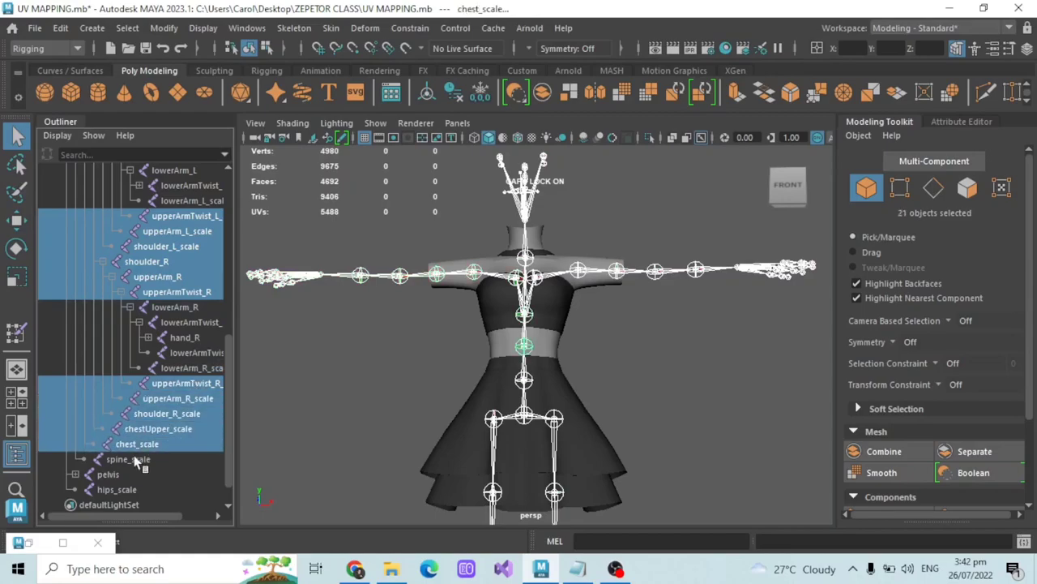
left_click(130, 459, "ctrl")
left_click(109, 474, "ctrl")
Step: Expand the pelvis and the left leg hierarchy from upperLeg_L down through lowerLegTwist_L and foot_L
left_click(79, 476)
scroll(85, 454, "down", 3)
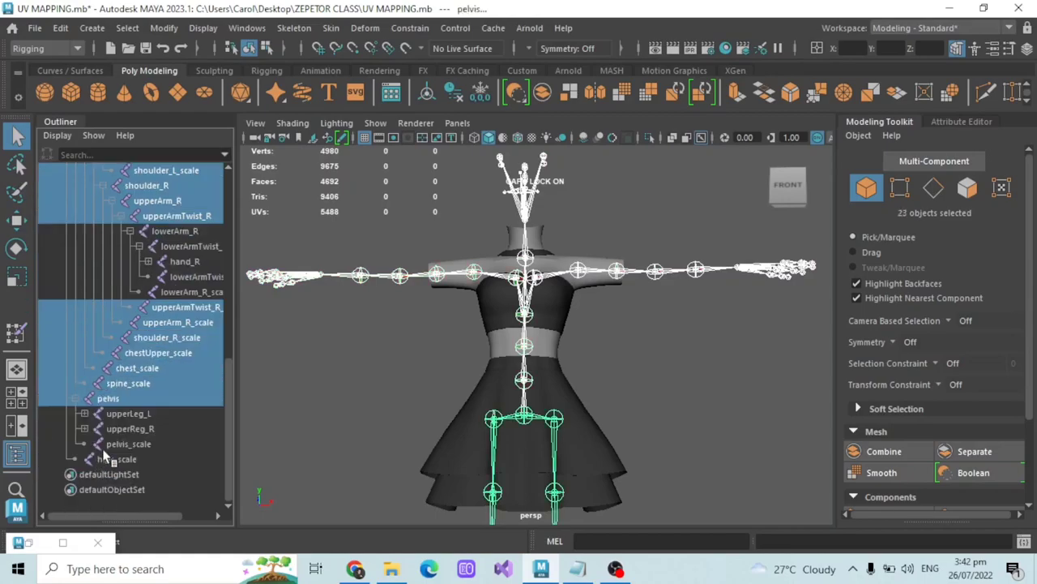
left_click(84, 413)
scroll(100, 418, "down", 1)
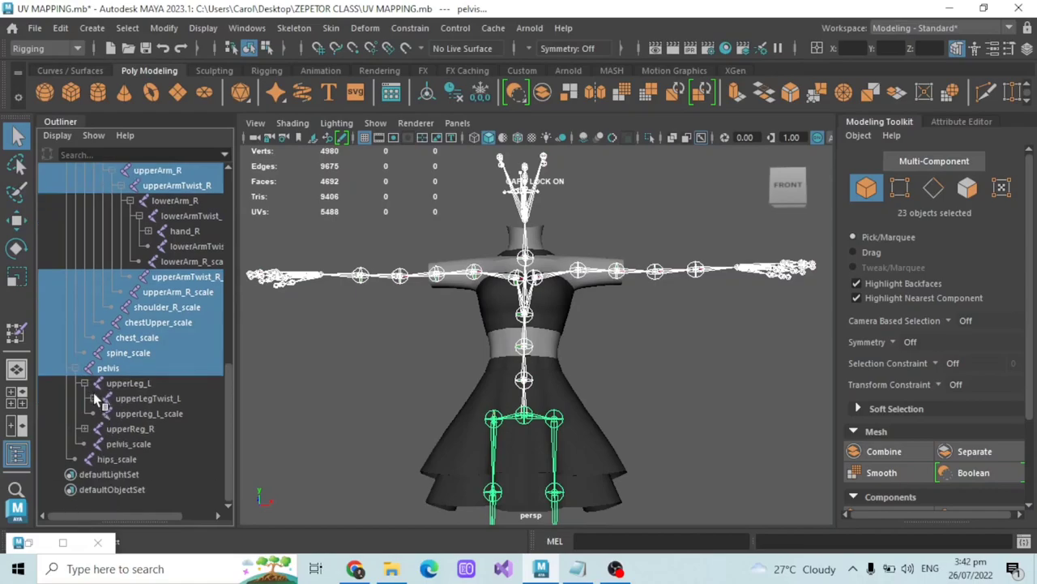
left_click(94, 398)
left_click(103, 413)
scroll(103, 418, "down", 2)
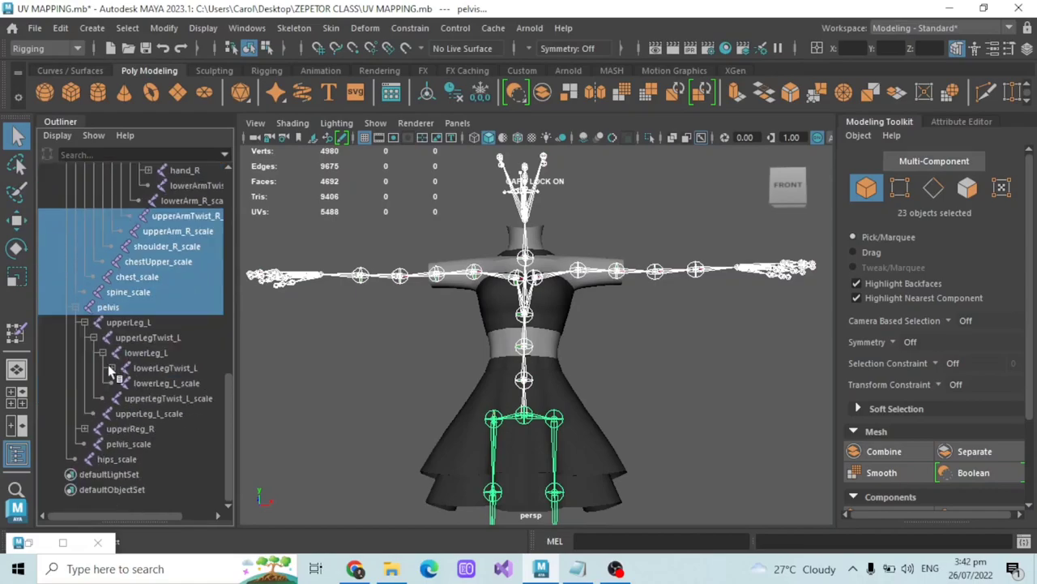
left_click(111, 368)
left_click(120, 382)
scroll(129, 389, "down", 2)
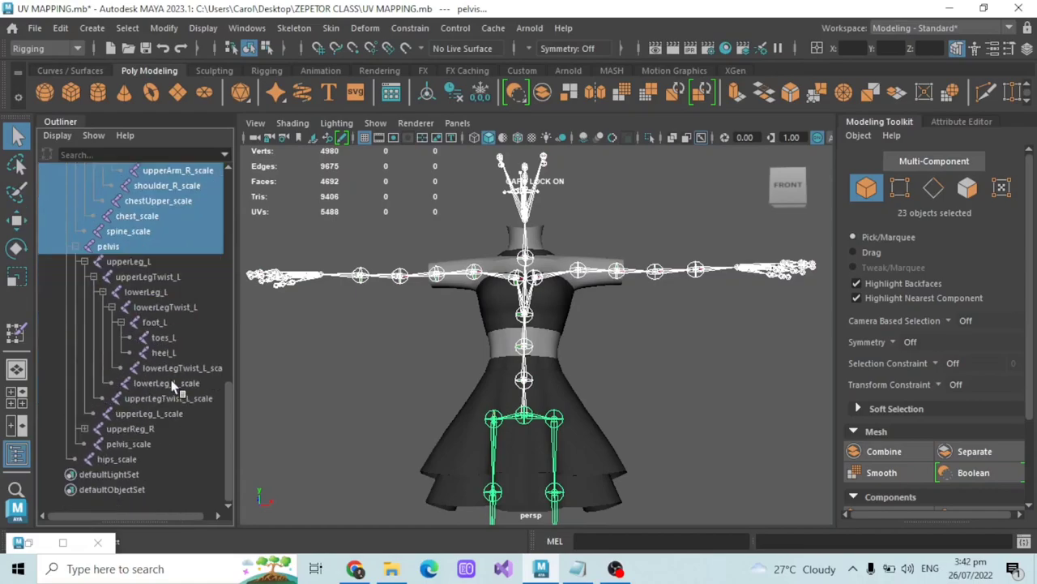
Step: Add upperLeg_L, upperLegTwist_L, upperLegTwist_L_scale and upperLeg_L_scale to the selection, leaving lowerLeg_L out
left_click(128, 264, "ctrl")
left_click(154, 280, "ctrl")
left_click(146, 291, "ctrl")
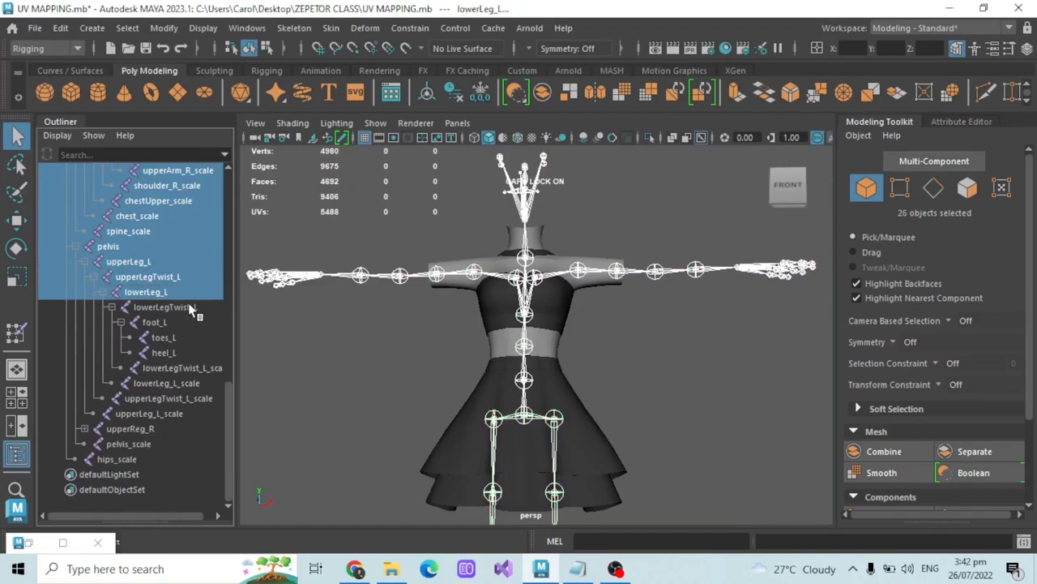
left_click(168, 293, "ctrl")
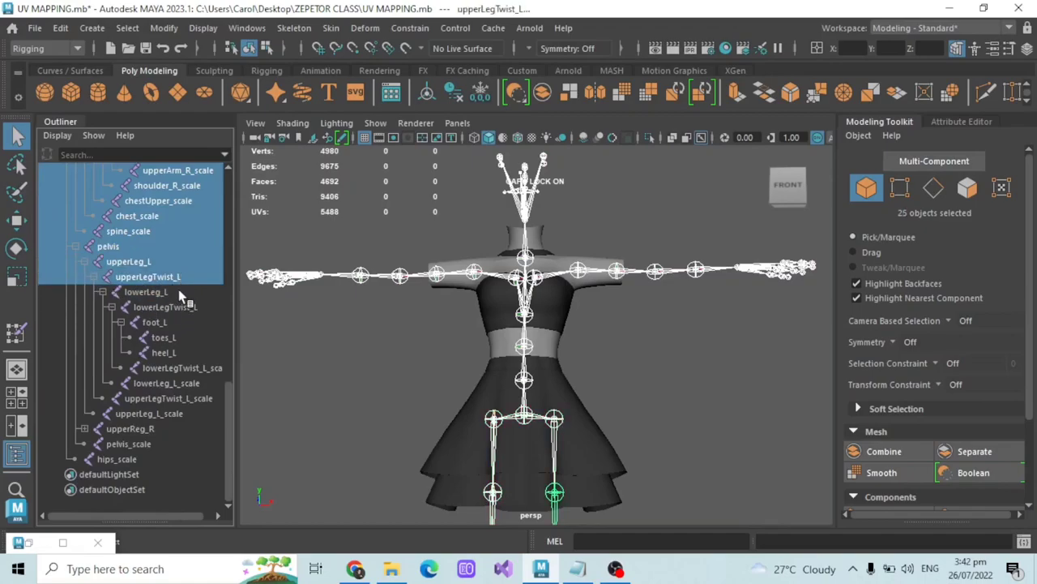
left_click(171, 399, "ctrl")
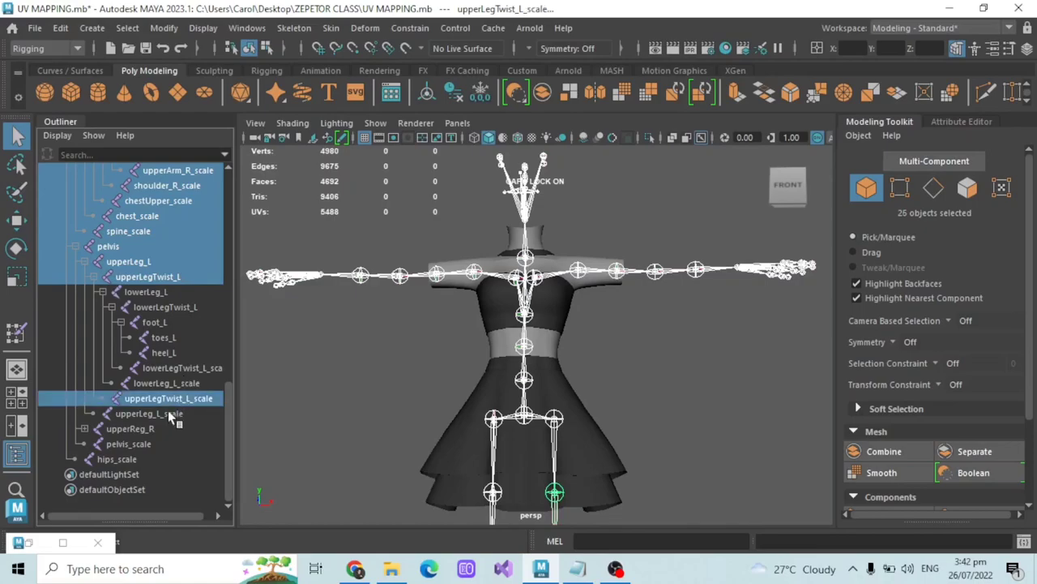
left_click(158, 414, "ctrl")
Step: Expand the right leg hierarchy down to lowerReg_R's children and add upperReg_R and upperRegTwist_R to the selection
left_click(84, 428)
scroll(89, 437, "down", 1)
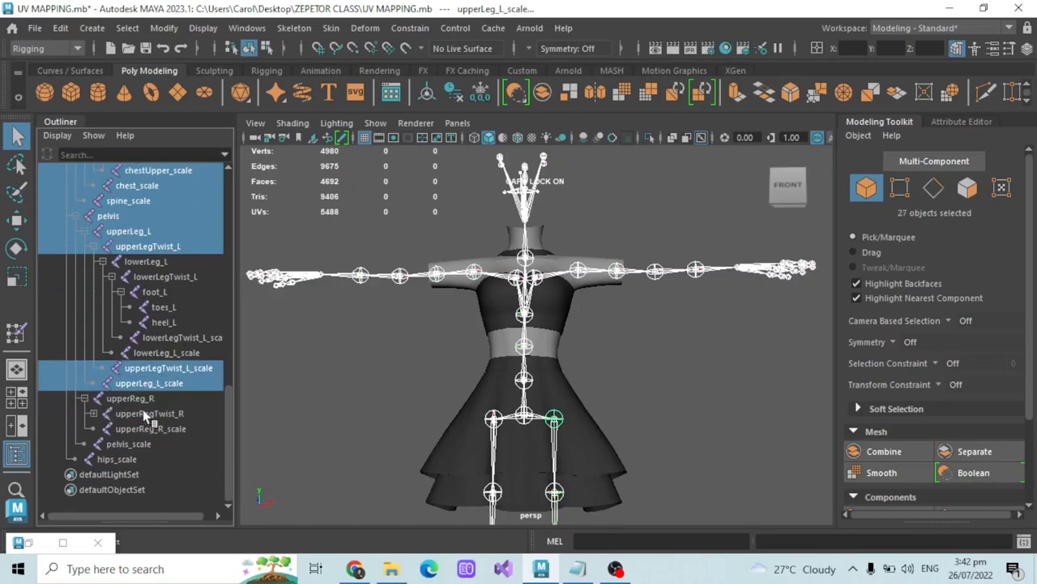
left_click(134, 398, "ctrl")
left_click(94, 414)
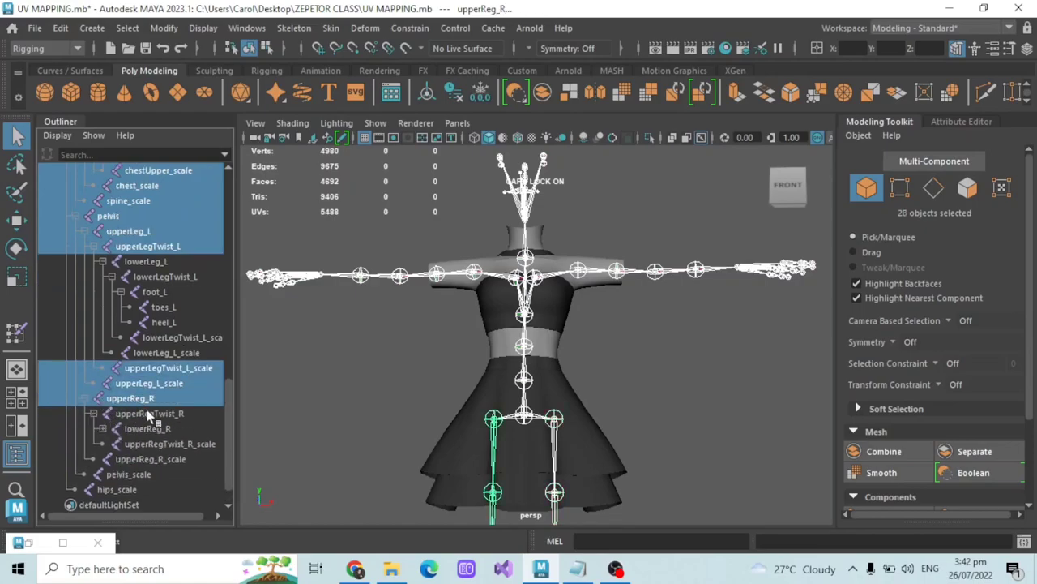
scroll(98, 418, "down", 1)
left_click(144, 386, "ctrl")
left_click(102, 398)
scroll(121, 401, "down", 1)
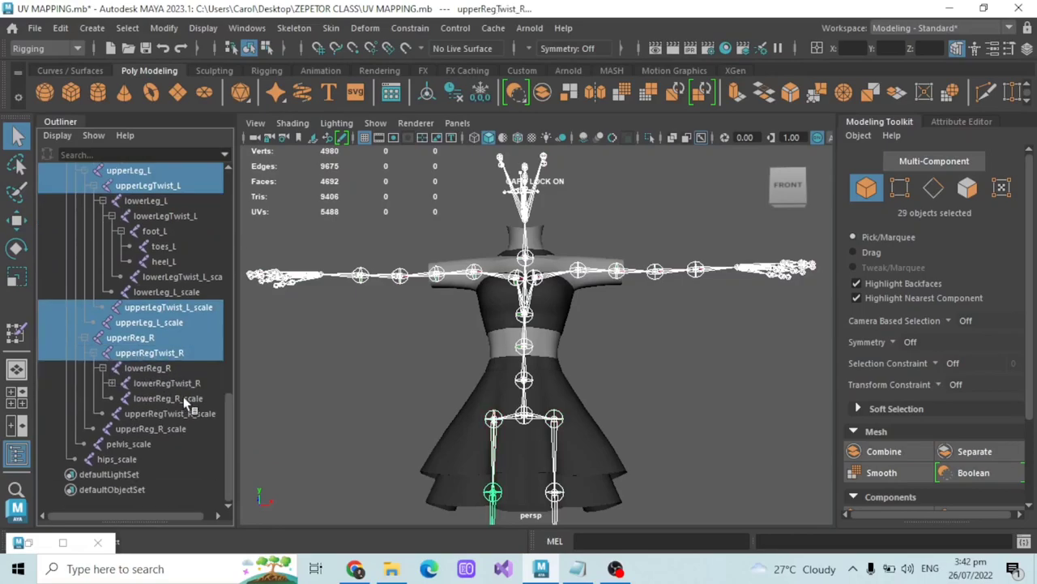
Step: Add upperRegTwist_R_scale, upperReg_R_scale, pelvis_scale and hips_scale to the joint selection
left_click(150, 414, "ctrl")
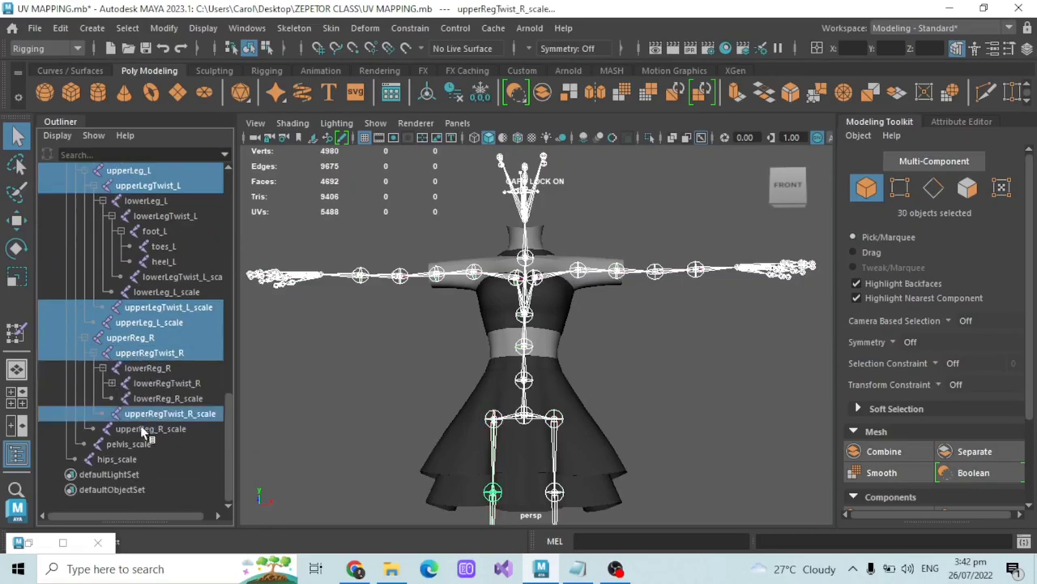
left_click(146, 429, "ctrl")
left_click(128, 444, "ctrl")
left_click(117, 460, "ctrl")
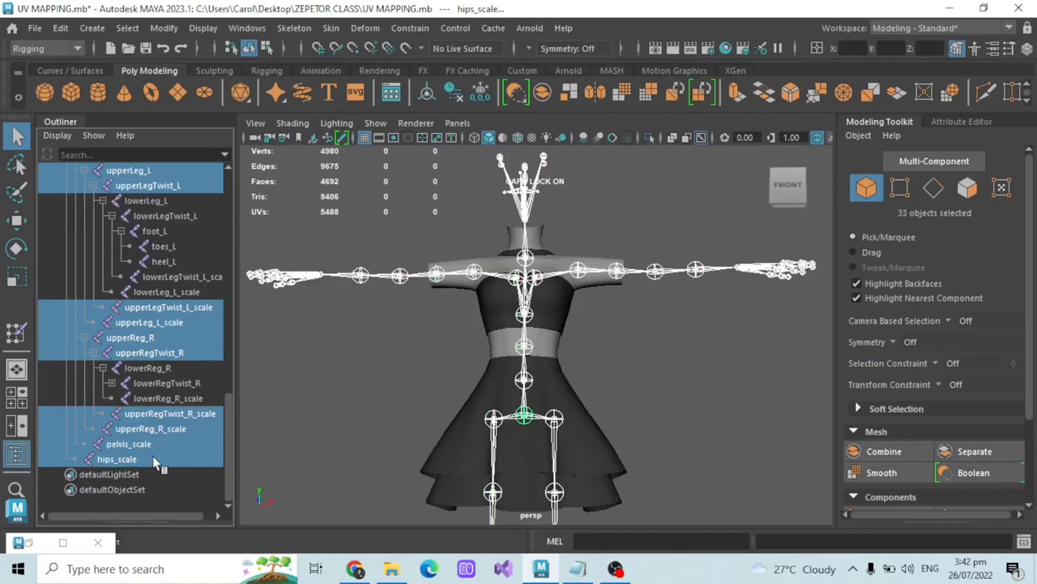
Step: Add the DRESS mesh to the selected joints and bring up the skinning commands
scroll(152, 457, "up", 10)
left_click(132, 230, "ctrl")
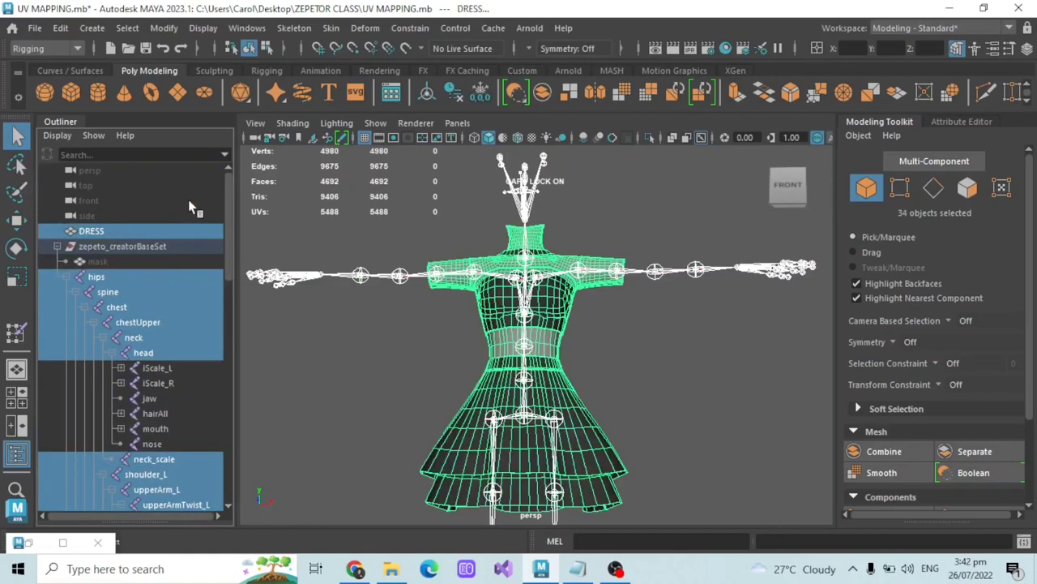
left_click(331, 27)
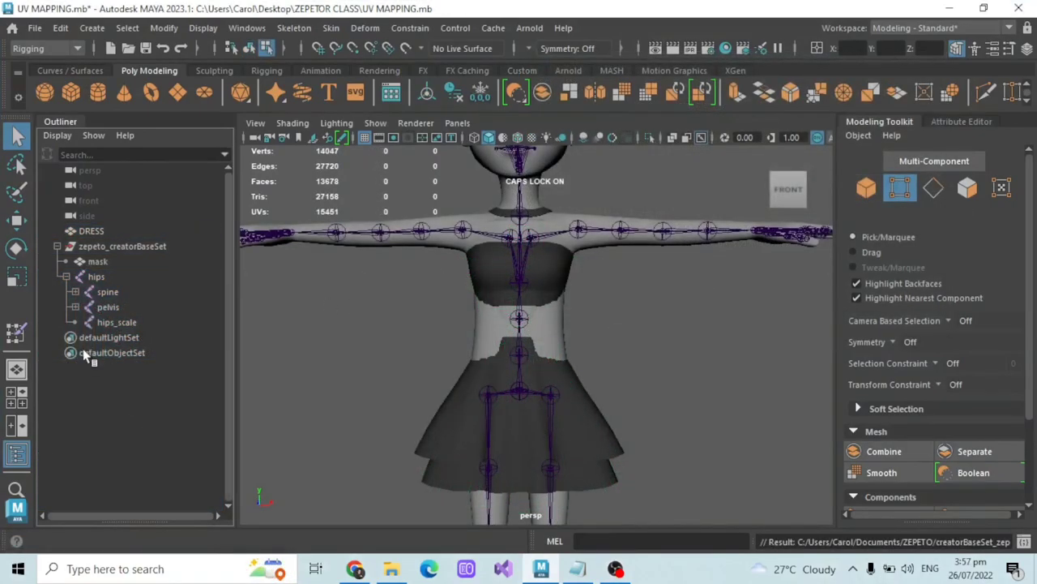
Step: Expand the base set skeleton from hips through spine and chest to chestUpper's child joints
left_click_drag(371, 306, 400, 330, "alt")
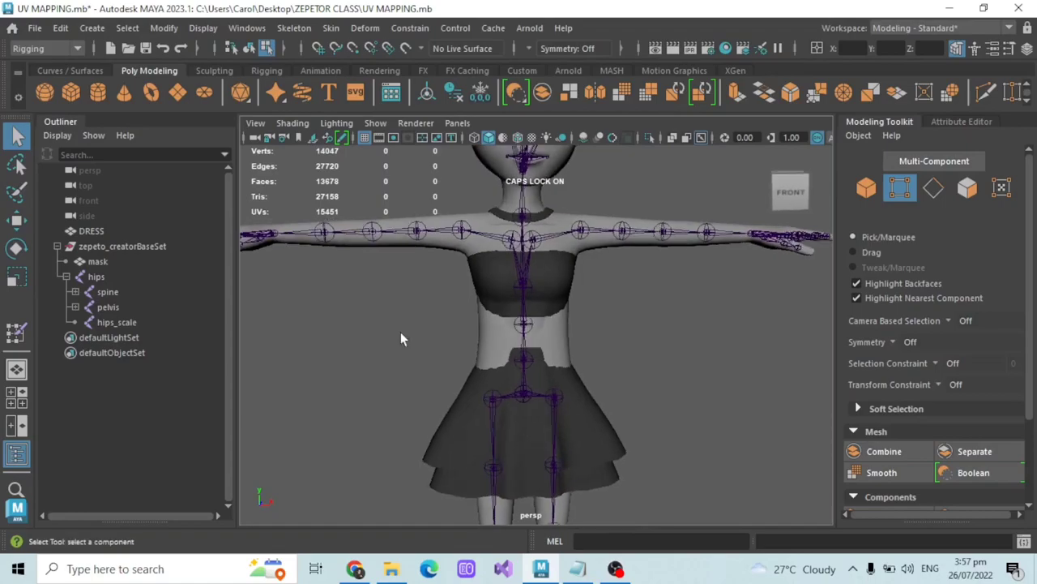
left_click(66, 277)
left_click(66, 277)
left_click(74, 292)
left_click(84, 307)
left_click(94, 322)
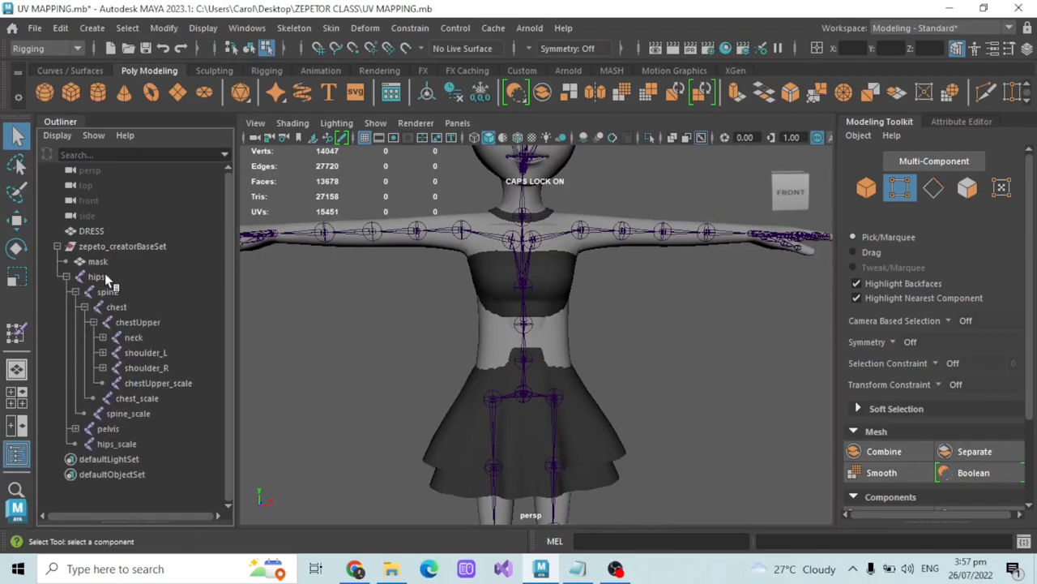
left_click(104, 275)
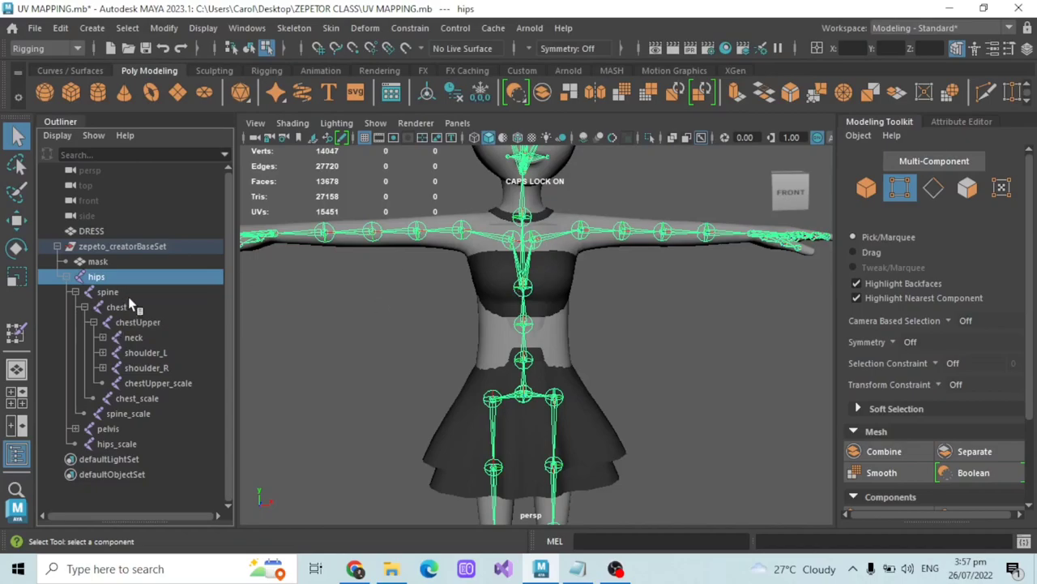
left_click(101, 233, "ctrl")
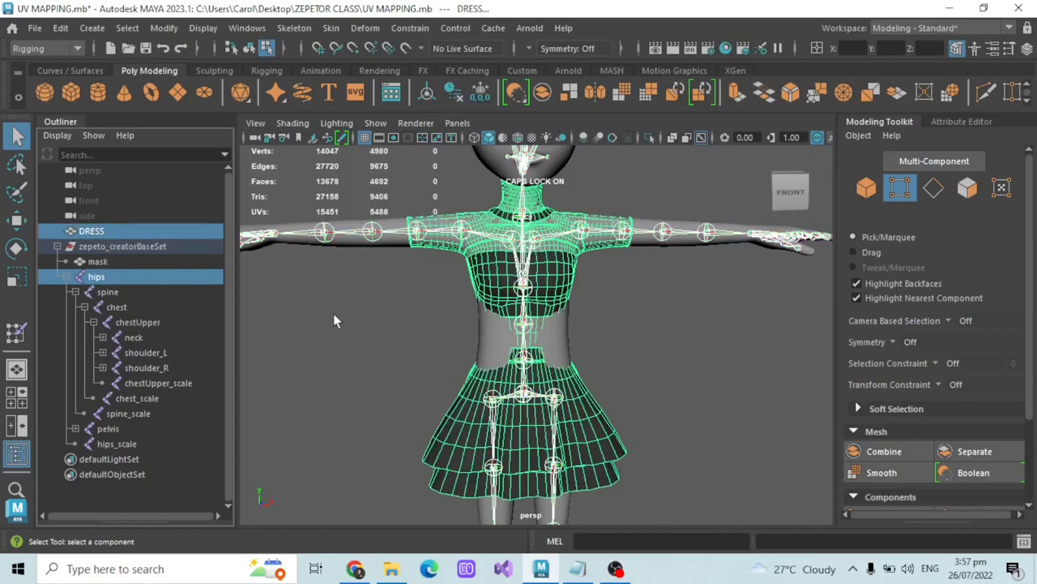
left_click(108, 295, "ctrl")
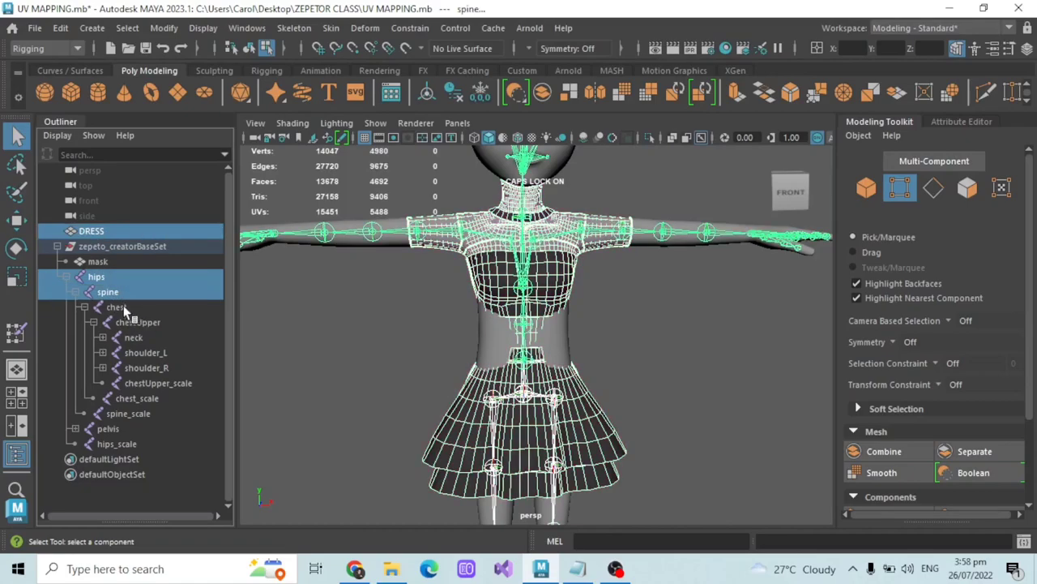
Step: Select the hips, spine, chest, neck, pelvis and hips_scale joints together
left_click(101, 280)
left_click(123, 308, "shift")
left_click(156, 334, "ctrl")
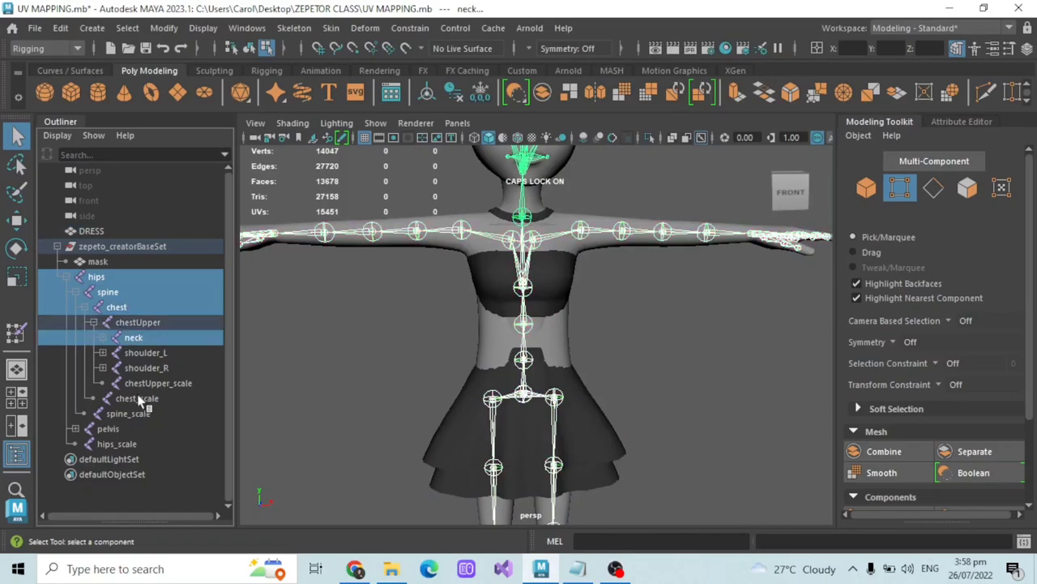
left_click(112, 430, "ctrl")
left_click(113, 444, "ctrl")
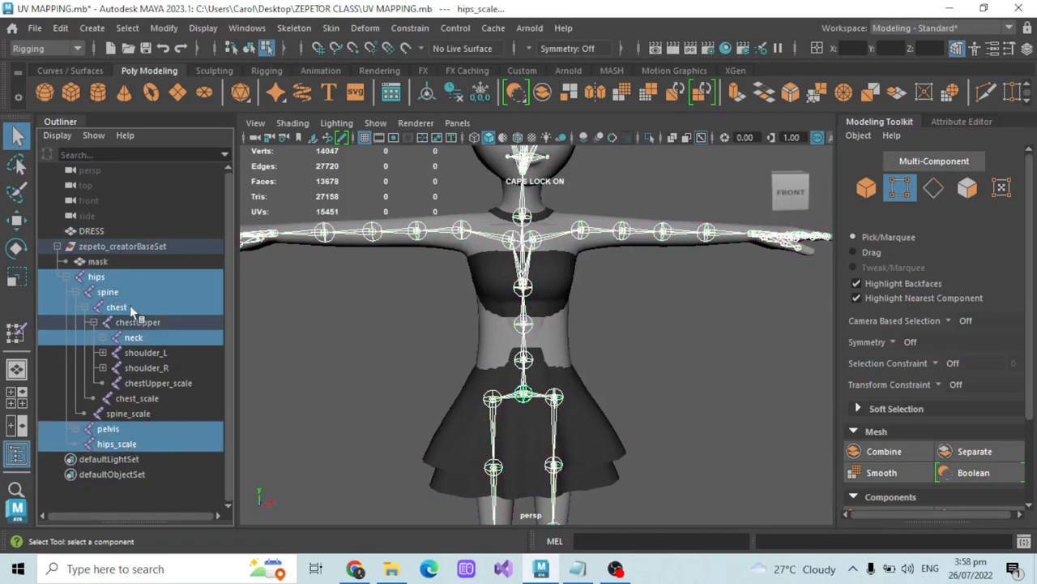
Step: Add chest_scale, spine_scale, chestUpper_scale and the DRESS mesh to the selection
left_click(139, 399, "ctrl")
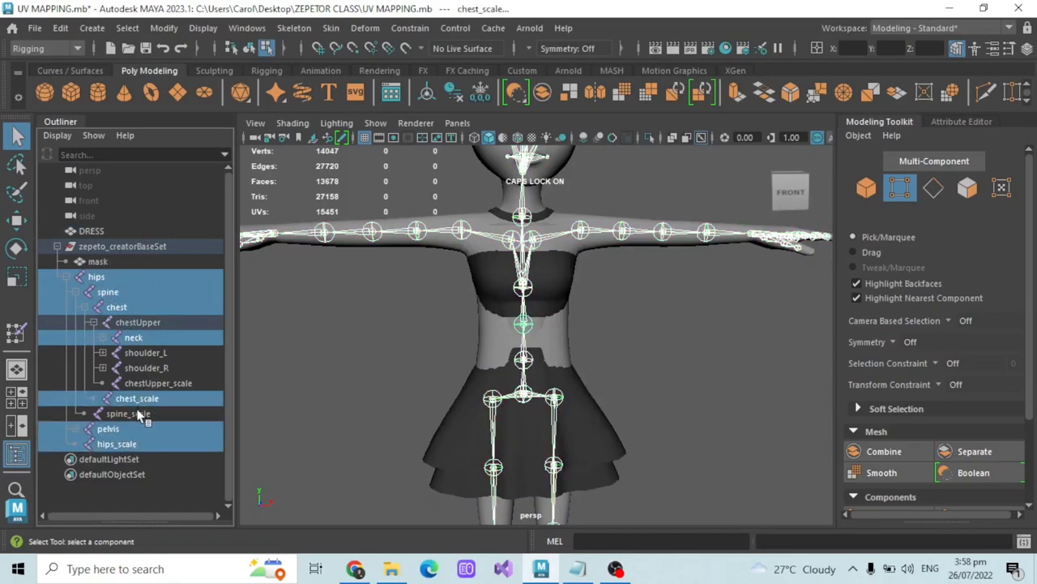
left_click(140, 414, "ctrl")
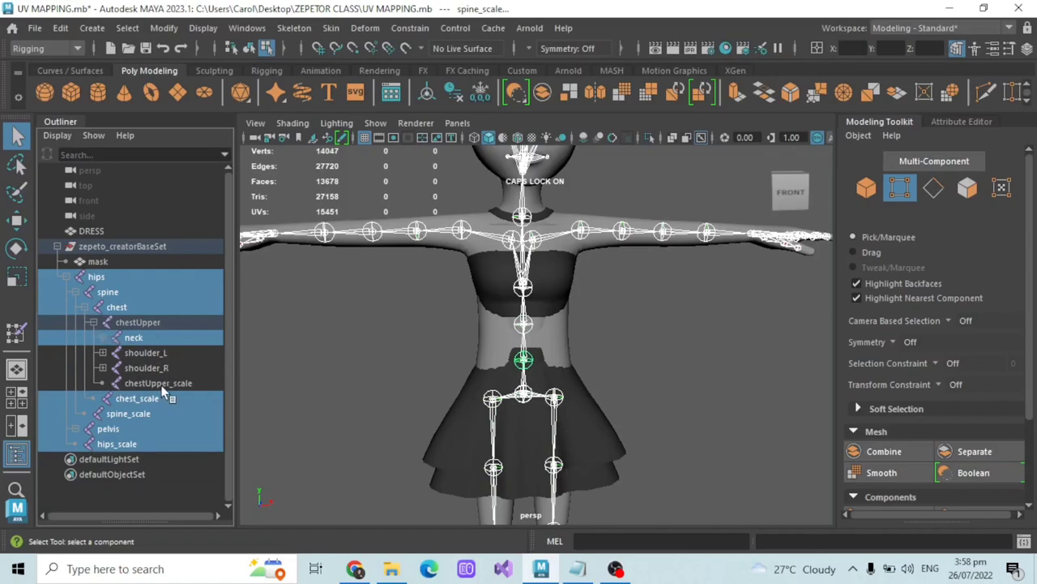
left_click(162, 384, "ctrl")
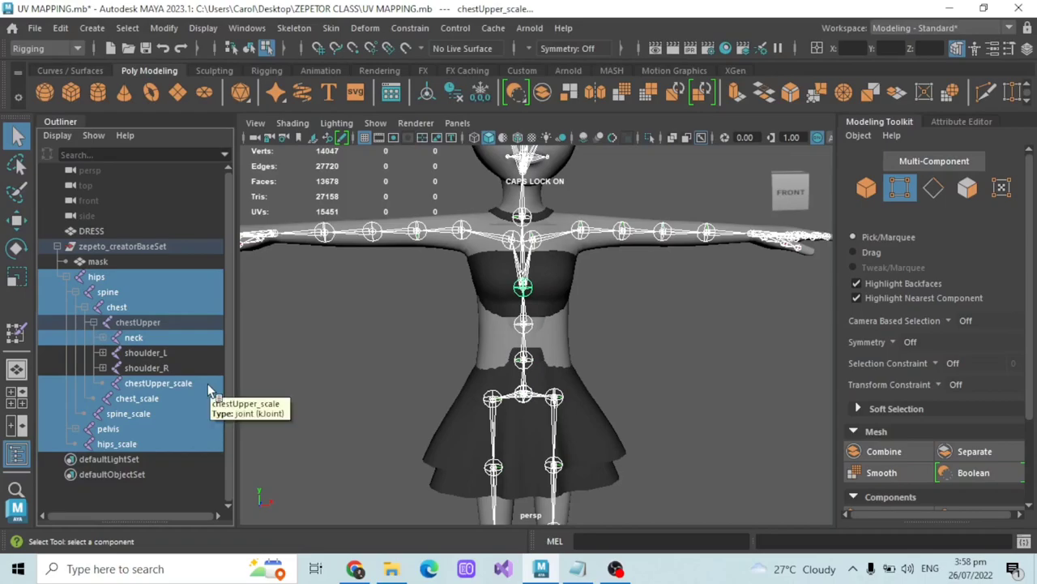
left_click(83, 231, "ctrl")
Step: Open the Bind Skin options, reset them to defaults and set the binding target to Selected joints
left_click(332, 28)
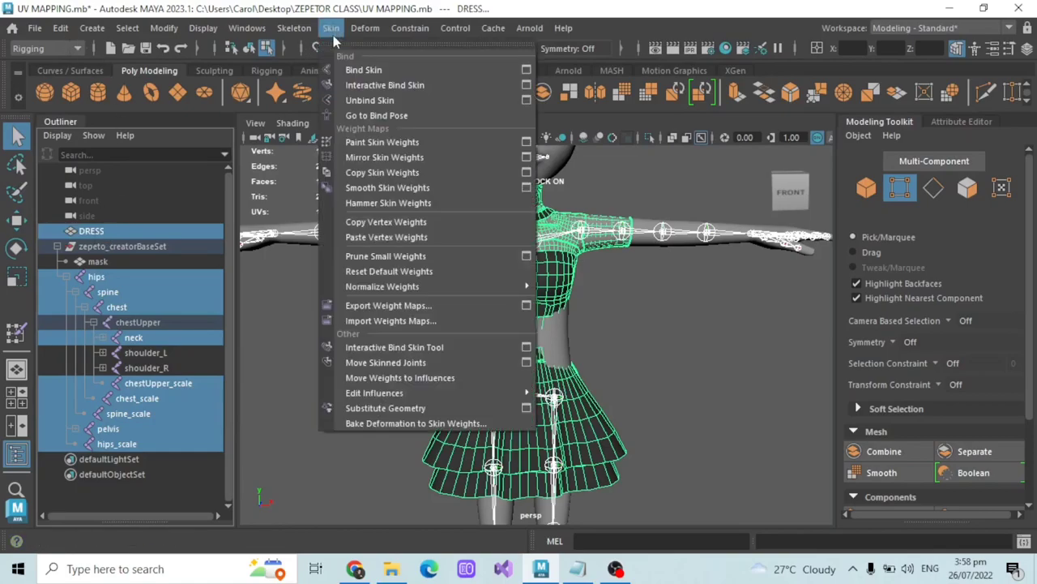
left_click(526, 70)
left_click(567, 91)
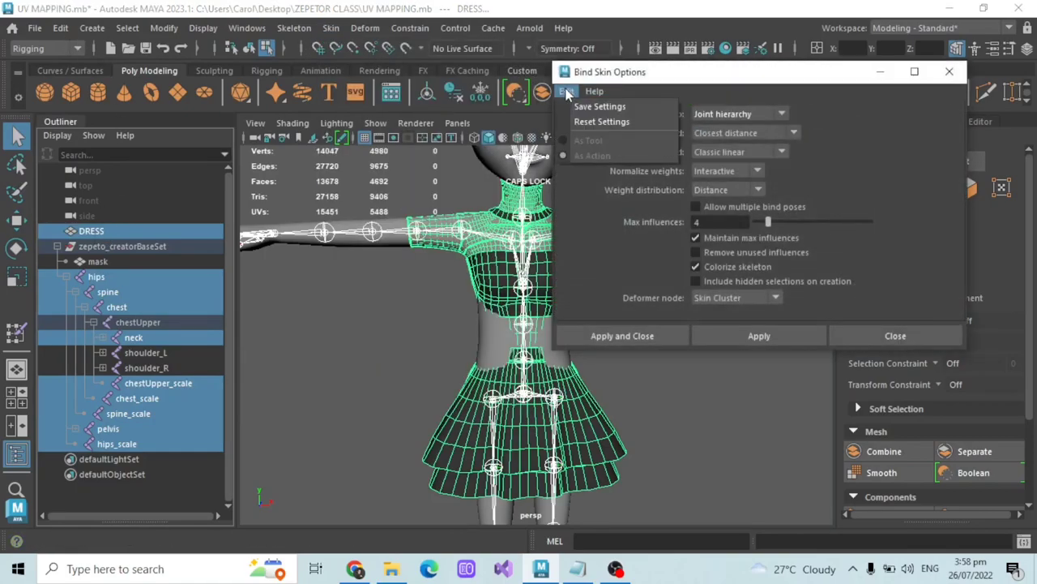
left_click(601, 122)
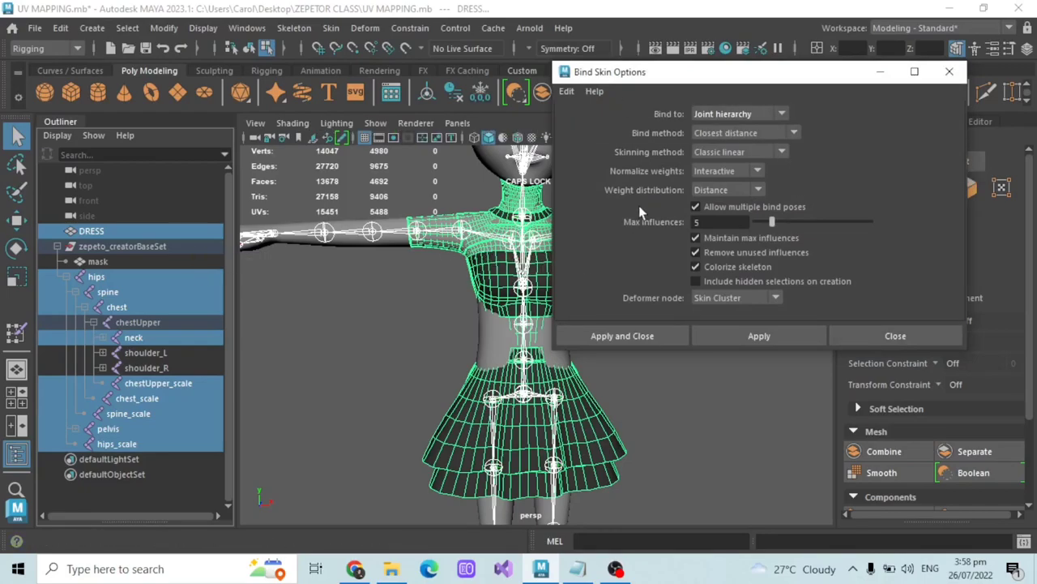
left_click(738, 113)
left_click(725, 131)
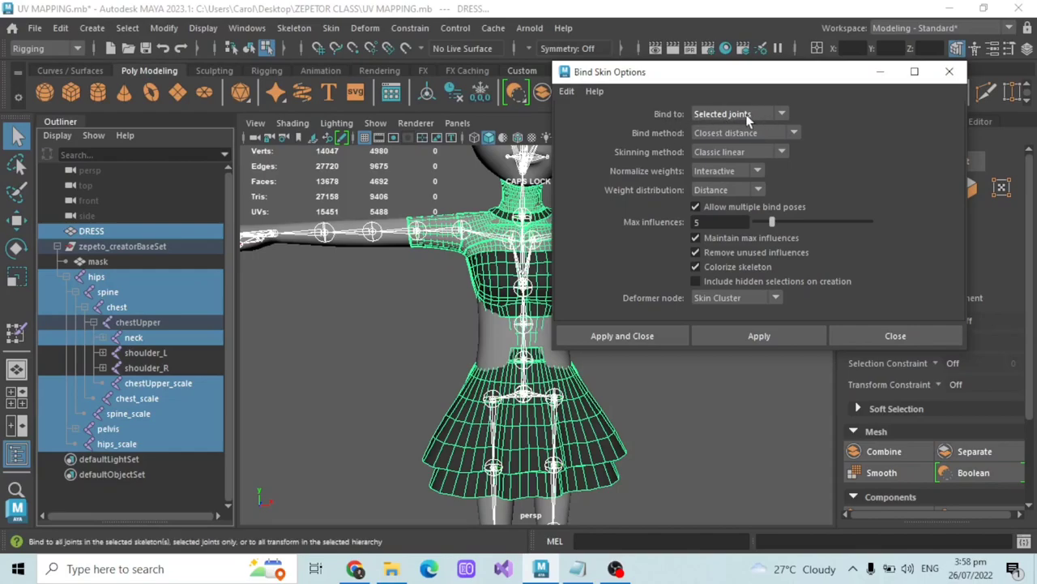
Step: Close the Bind Skin options and replace the joint selection with only the hips root joint and the DRESS mesh
left_click(949, 76)
left_click(67, 277)
left_click(120, 281)
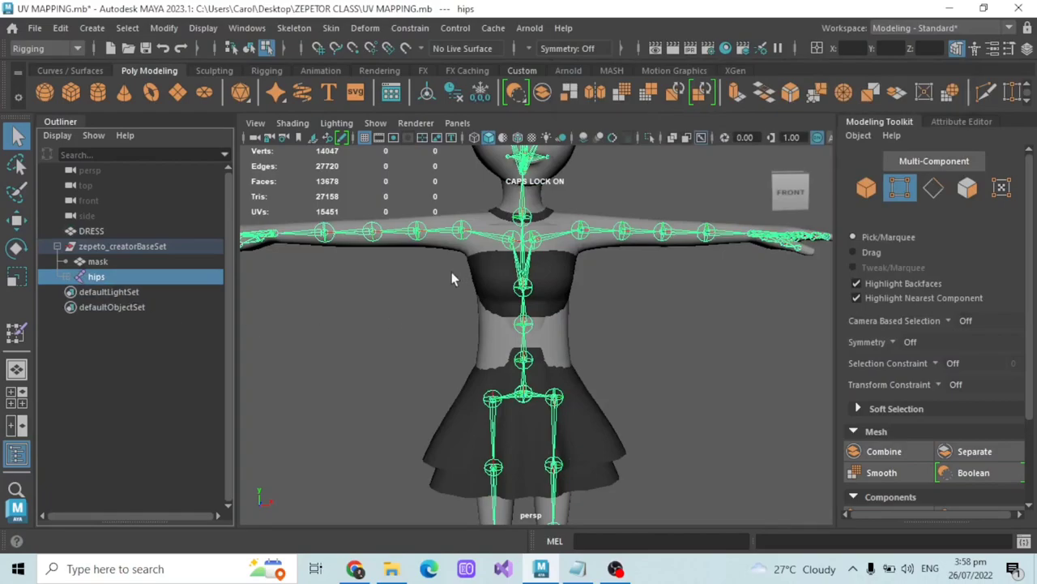
scroll(405, 310, "down", 5)
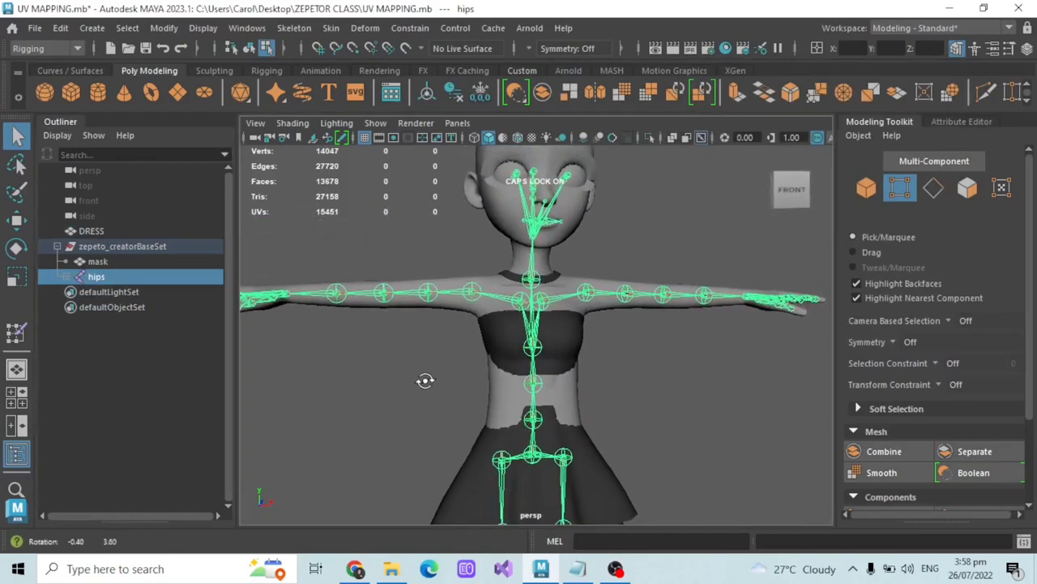
scroll(409, 372, "down", 1)
scroll(430, 374, "up", 5)
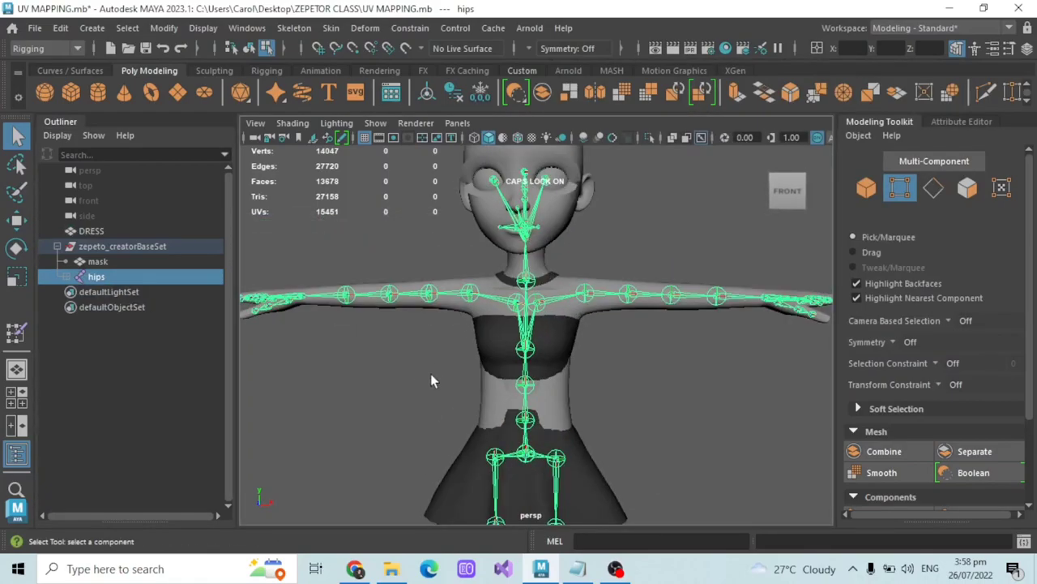
left_click(66, 277)
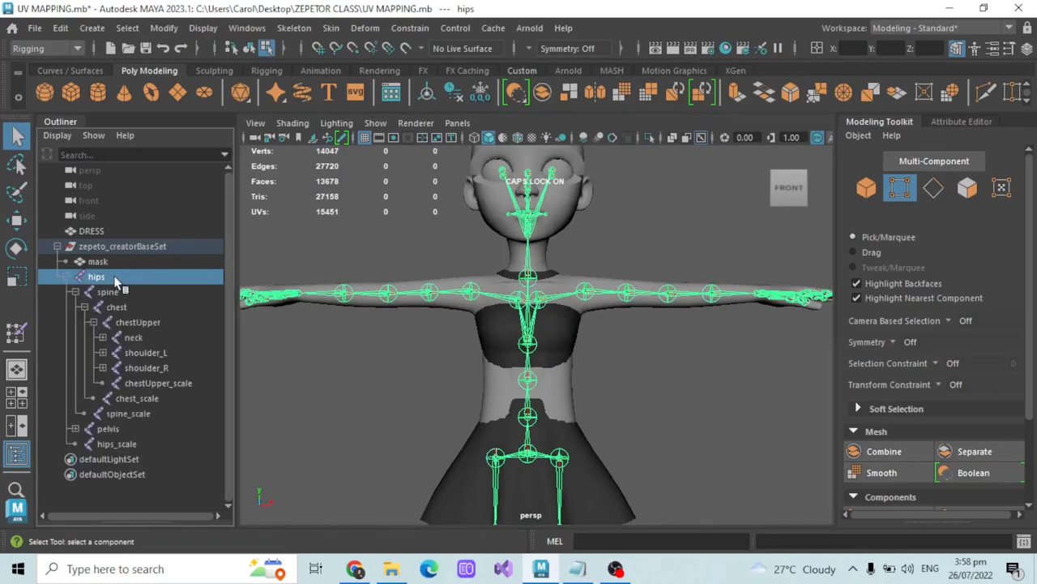
left_click(66, 276)
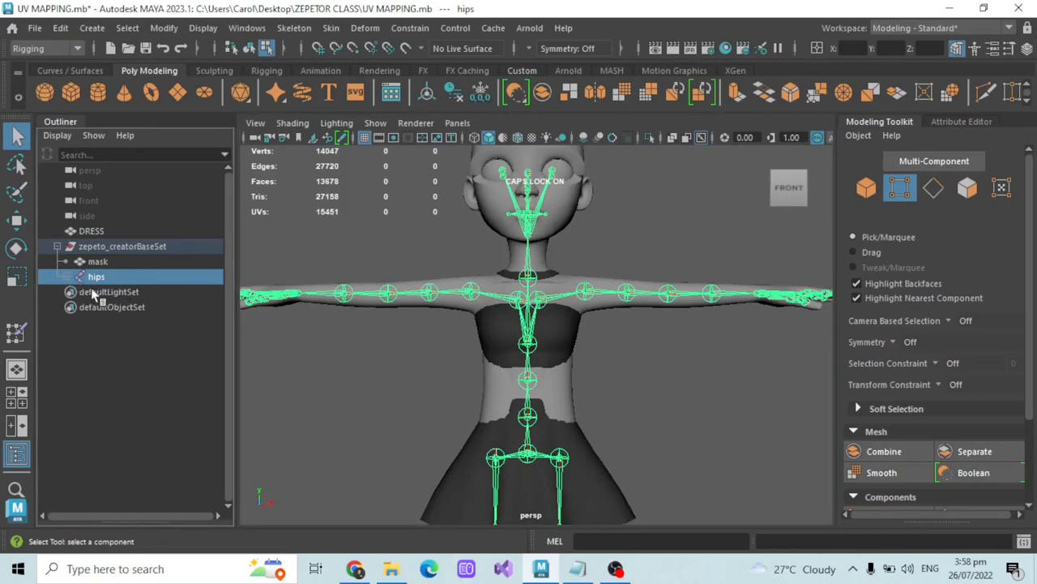
left_click(102, 231, "ctrl")
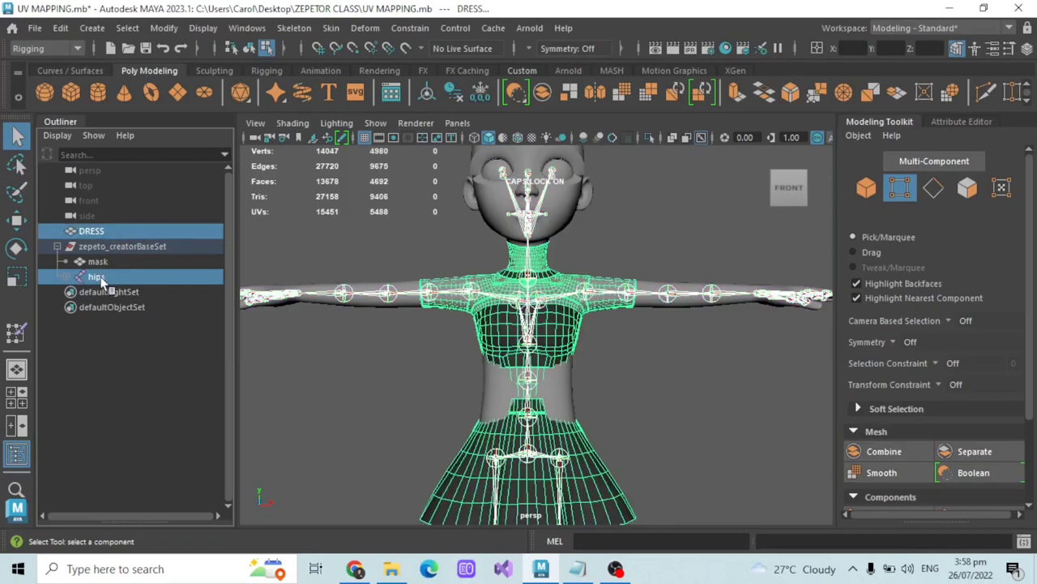
Step: Reopen the Bind Skin options, set the binding target to Joint hierarchy and turn off Allow multiple bind poses
left_click(331, 28)
left_click(527, 70)
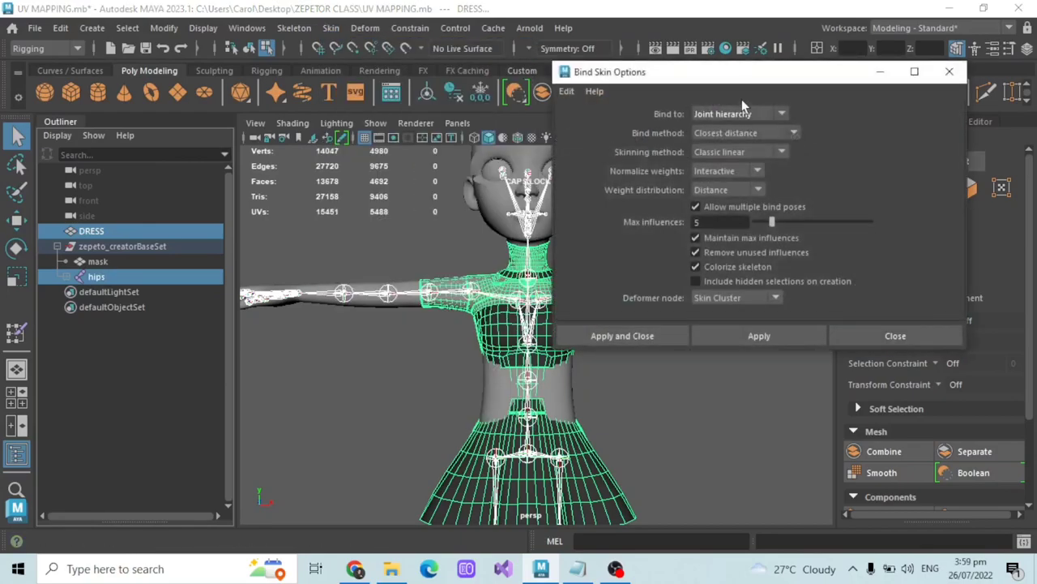
left_click(728, 116)
left_click(822, 105)
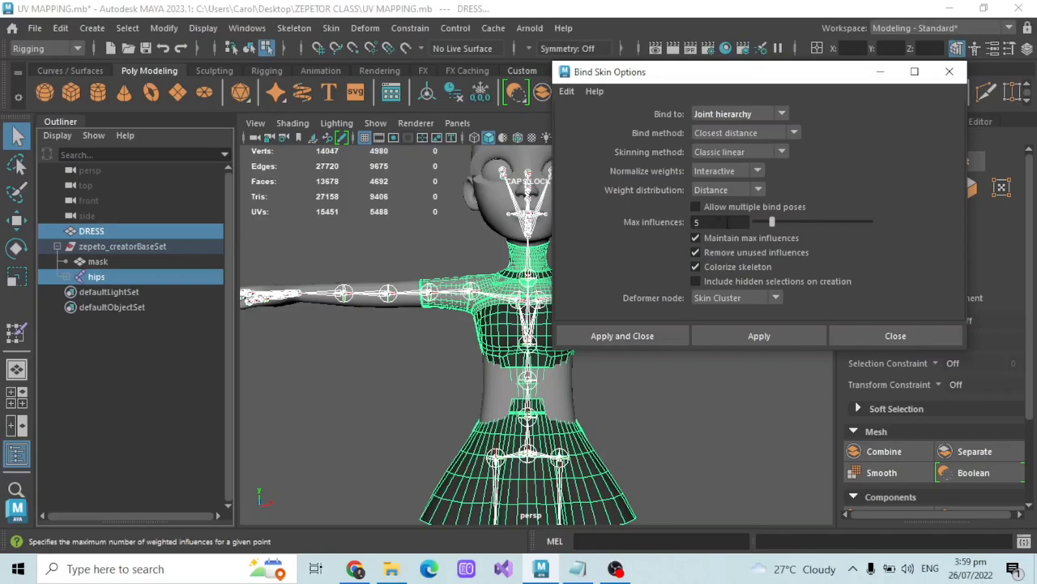
Step: Check the maximum skin influences rule in the rigging precautions of the ZEPETO Studio guide in the browser
left_click(355, 568)
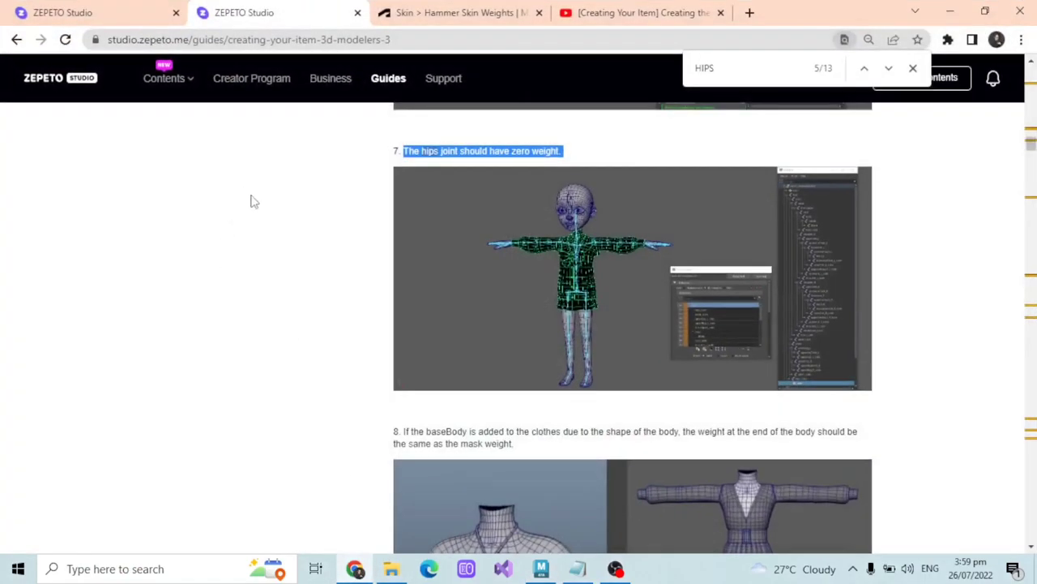
scroll(262, 290, "up", 20)
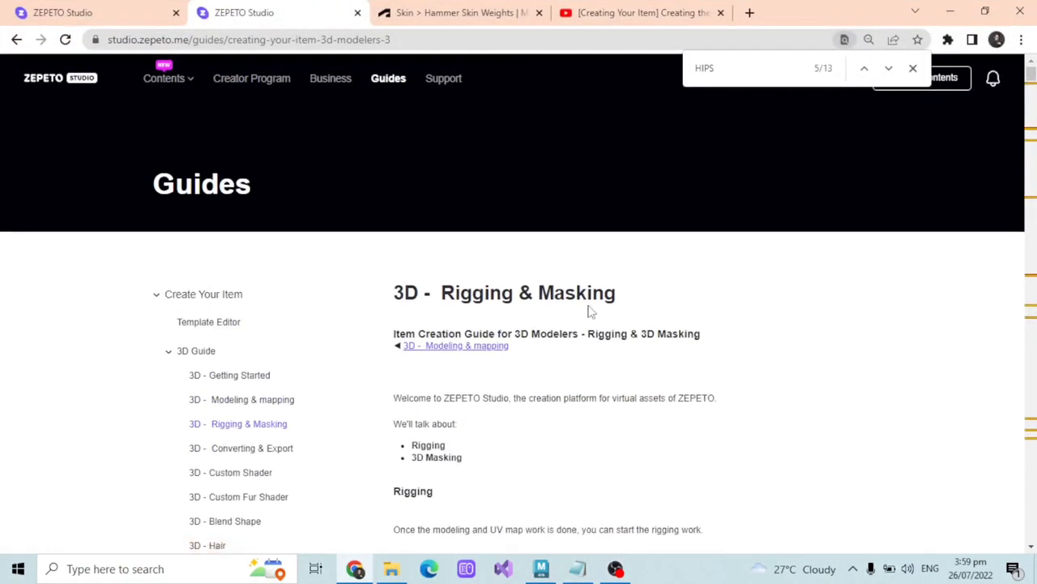
scroll(590, 311, "down", 4)
left_click_drag(413, 286, 763, 285)
left_click(459, 289)
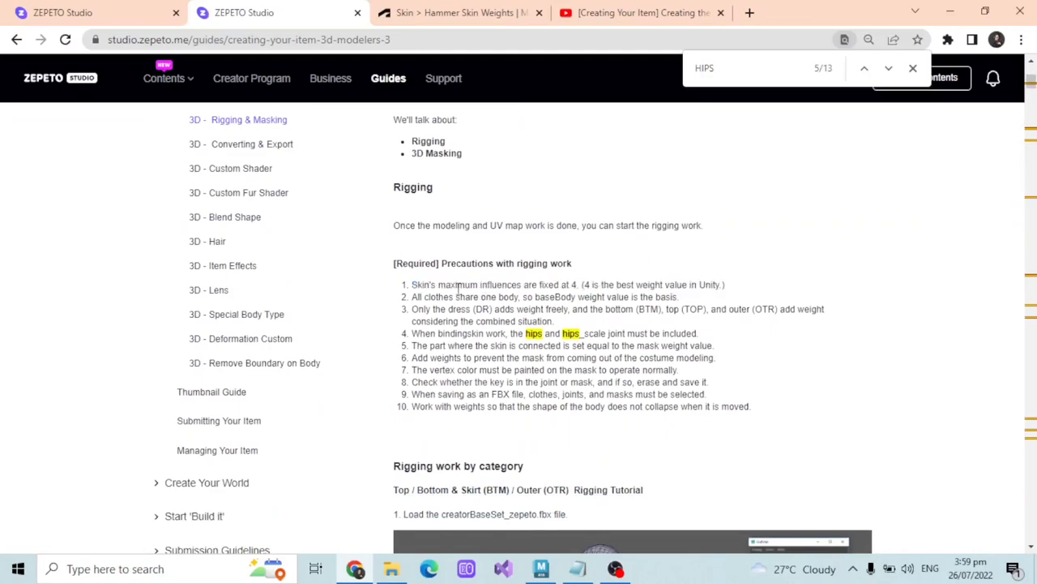
left_click_drag(503, 284, 707, 285)
left_click(605, 275)
left_click(739, 277)
left_click(951, 12)
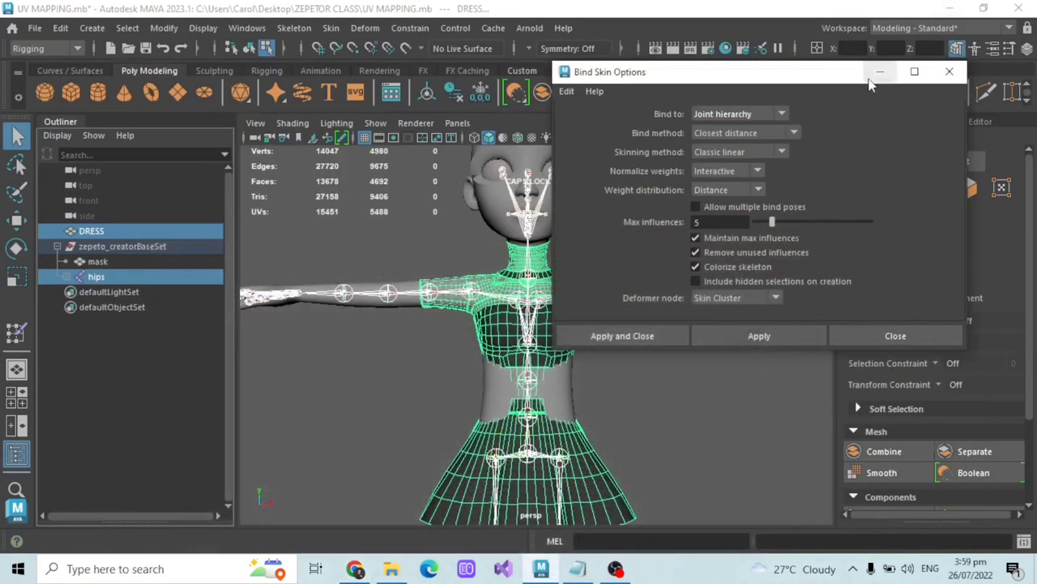
Step: Set Max influences to 4 in the Bind Skin options and minimize the dialog
double_click(707, 221)
type("4")
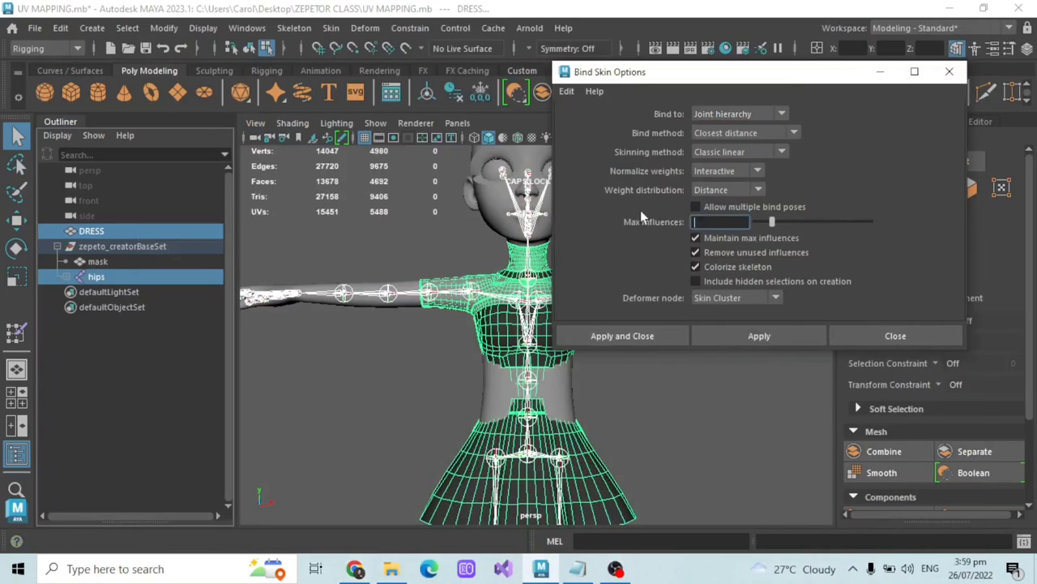
left_click(880, 72)
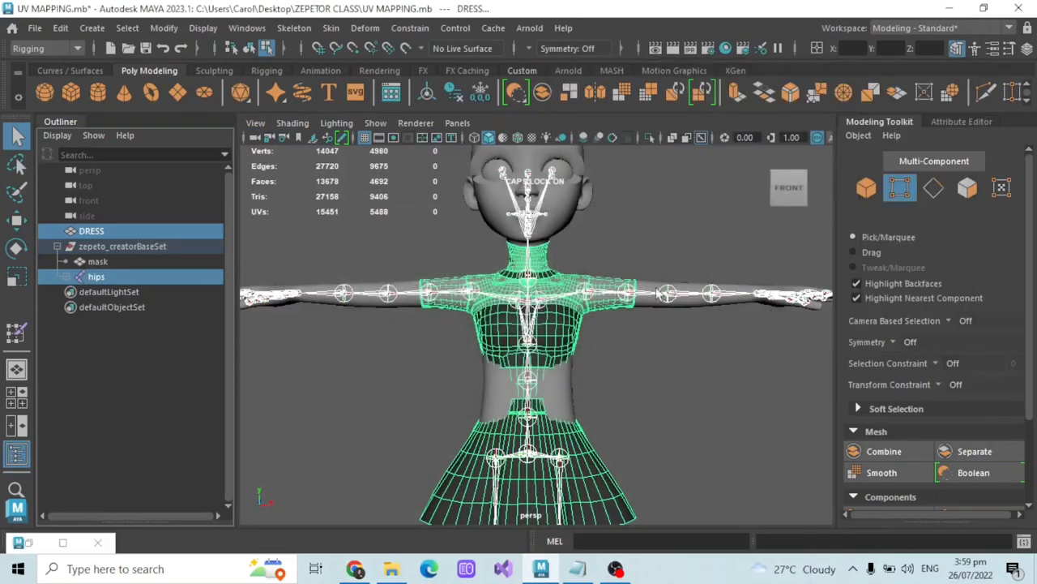
Step: Select all vertices of the dress's bust piece and compare the vertex, edge and face component modes
scroll(682, 258, "up", 5)
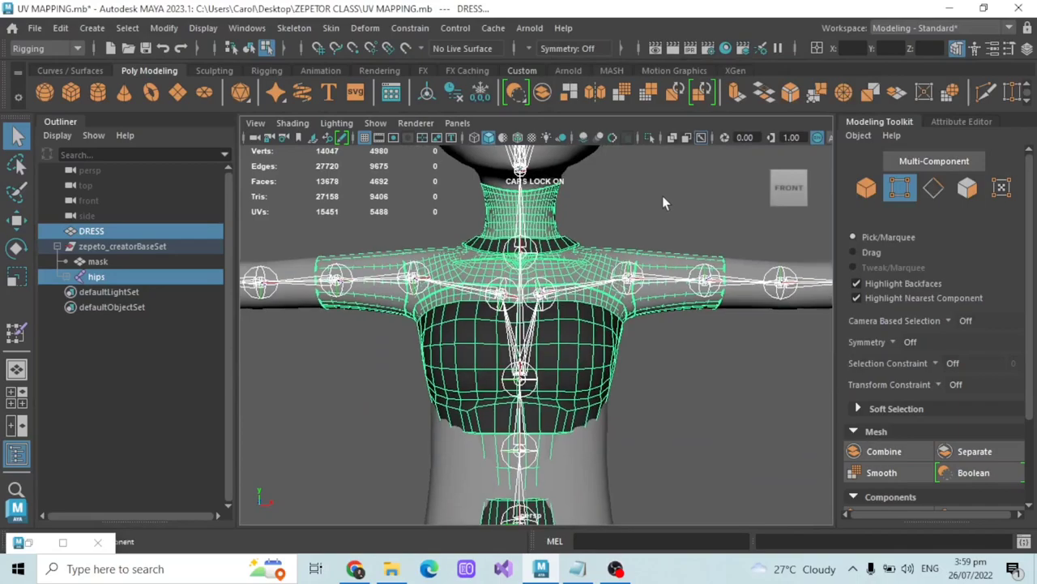
left_click(971, 191)
left_click(907, 193)
double_click(571, 321)
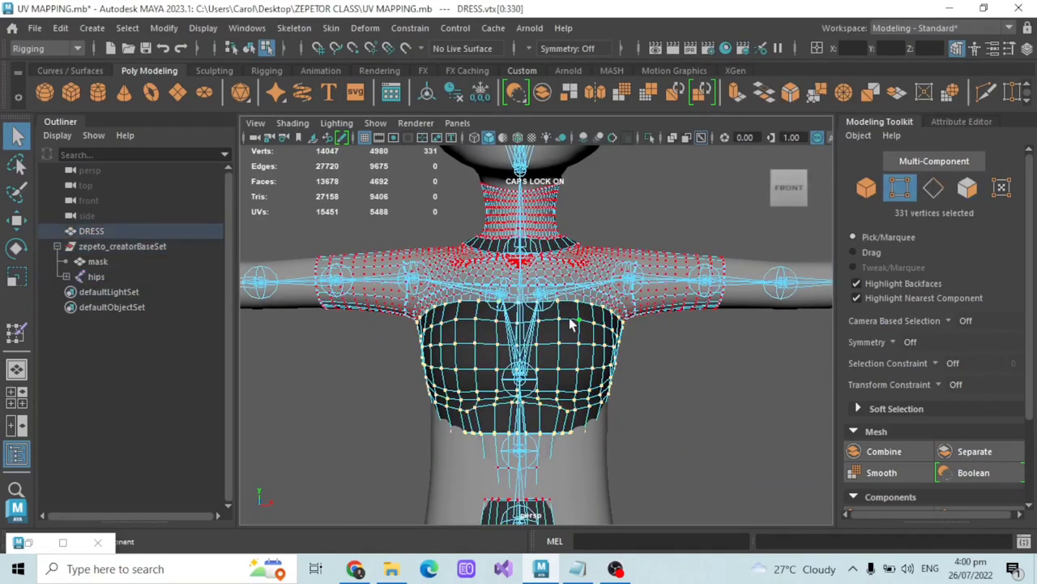
left_click(933, 188)
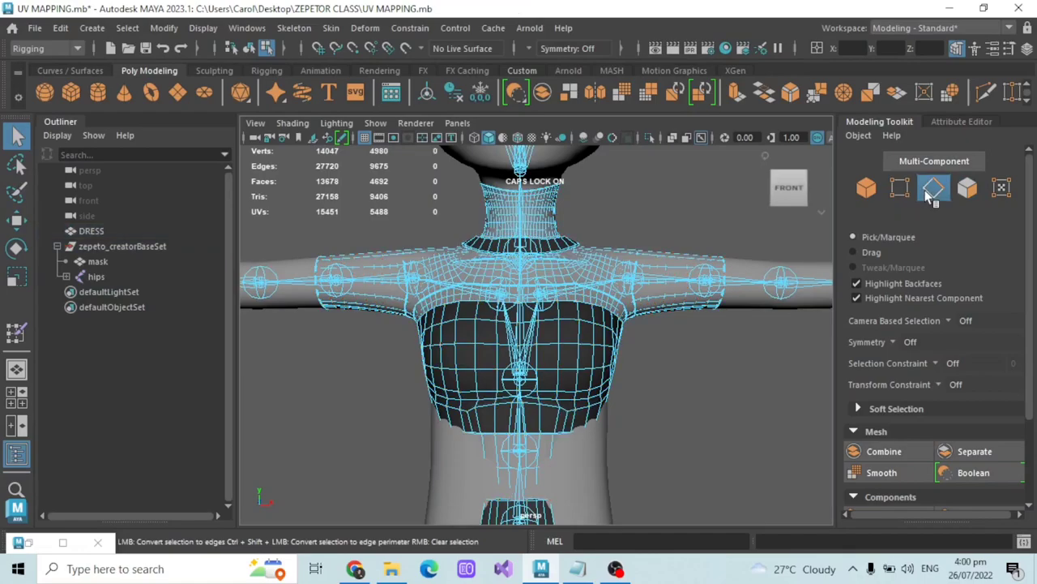
left_click(969, 190)
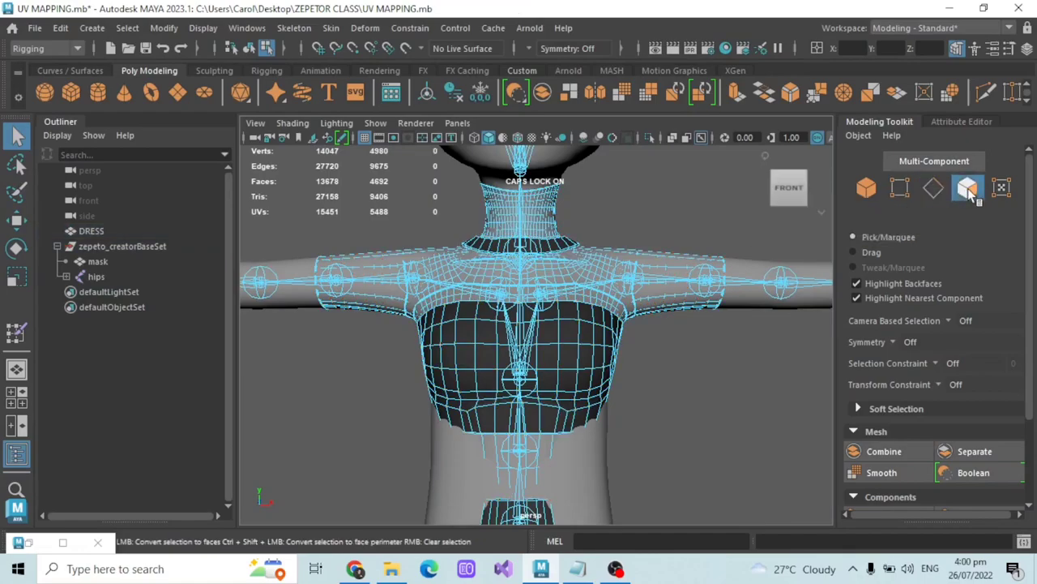
left_click(900, 187)
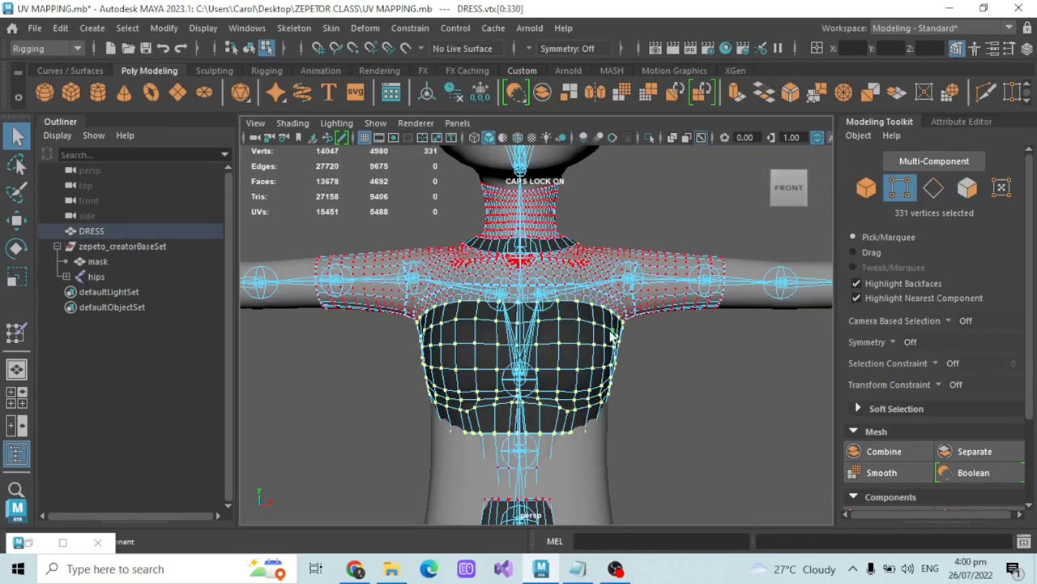
Step: Examine the bust piece's vertices against the surrounding joints from several angles, picking single vertices on it
left_click_drag(555, 347, 653, 352, "alt")
scroll(470, 343, "down", 3)
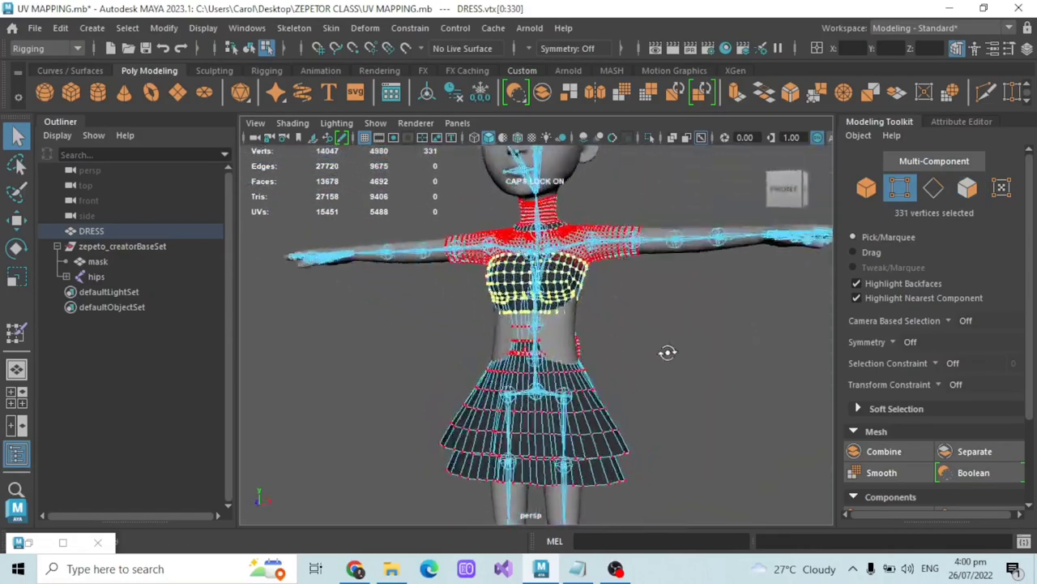
middle_click_drag(520, 237, 503, 318, "alt")
scroll(503, 318, "up", 5)
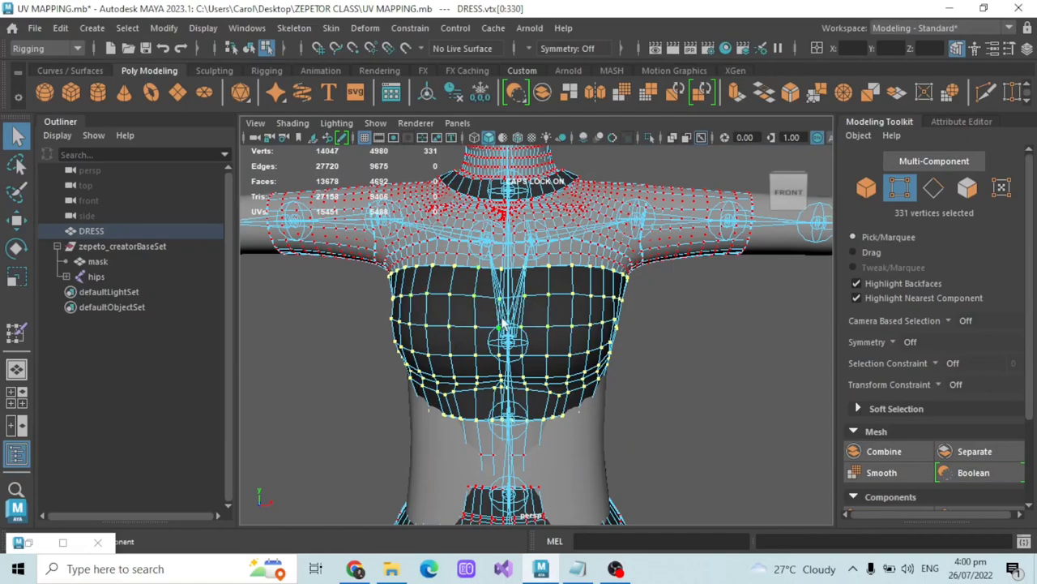
scroll(503, 324, "down", 2)
scroll(521, 321, "up", 2)
left_click_drag(510, 301, 474, 337, "alt")
left_click(524, 340)
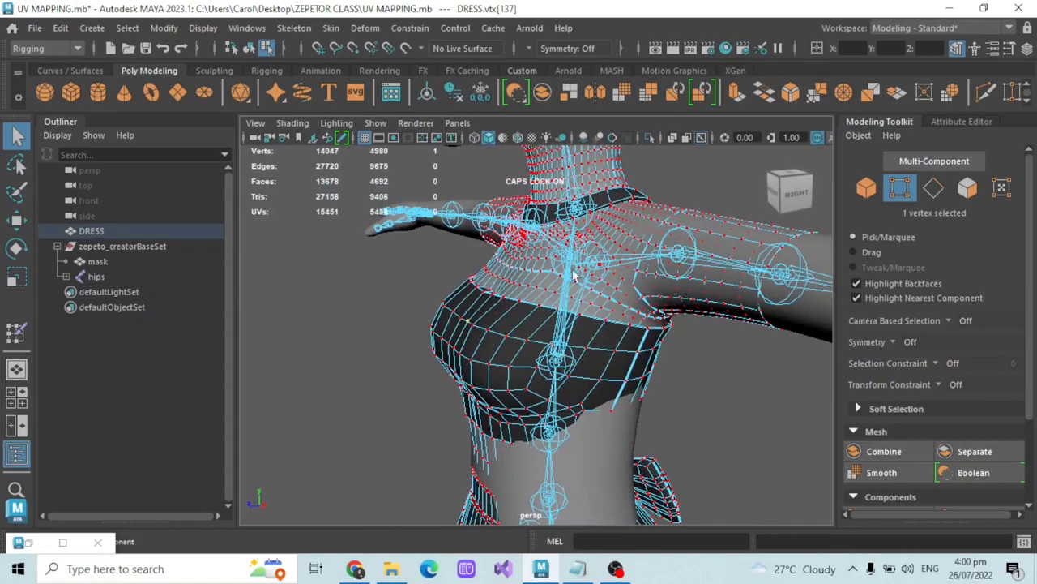
left_click_drag(593, 267, 519, 261, "alt")
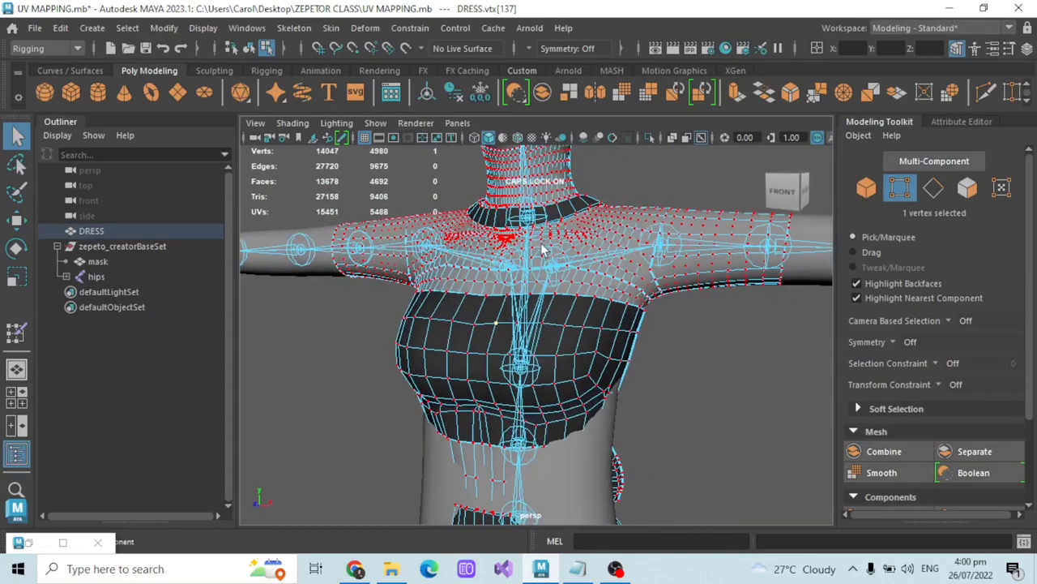
left_click(475, 331)
left_click_drag(531, 348, 512, 327, "alt")
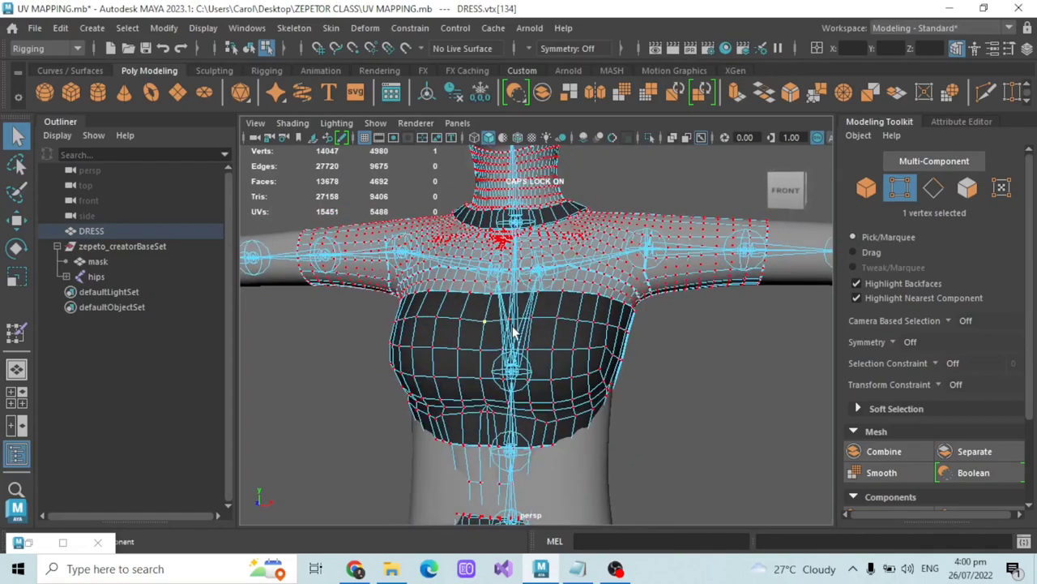
scroll(567, 328, "down", 2)
scroll(567, 327, "up", 2)
scroll(549, 323, "up", 2)
left_click_drag(550, 323, 538, 343, "alt")
left_click(496, 368)
scroll(492, 350, "up", 2)
scroll(492, 350, "down", 3)
scroll(495, 354, "up", 3)
left_click_drag(437, 335, 556, 329, "alt")
scroll(542, 341, "down", 3)
scroll(556, 328, "up", 3)
scroll(548, 327, "down", 3)
Step: Restore the Bind Skin options, turn off Remove unused influences, and bind the DRESS mesh to the hips joint hierarchy
left_click(29, 542)
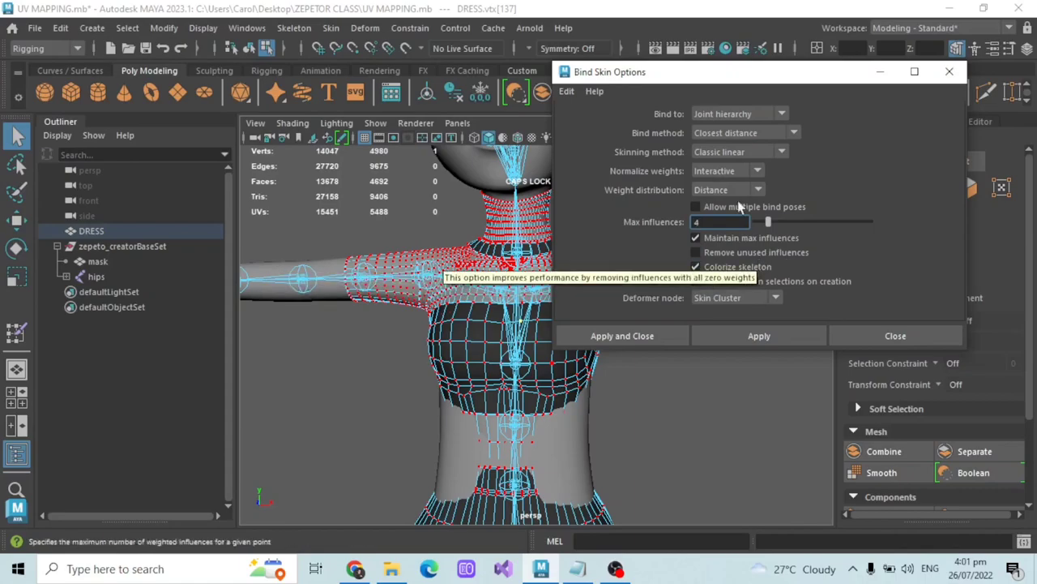
left_click(117, 277)
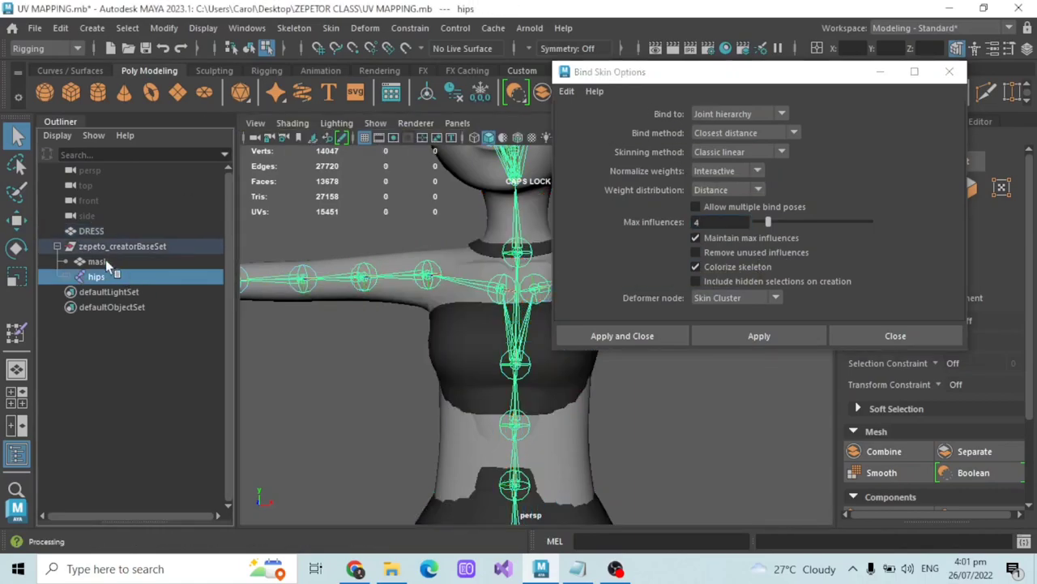
left_click(96, 231, "ctrl")
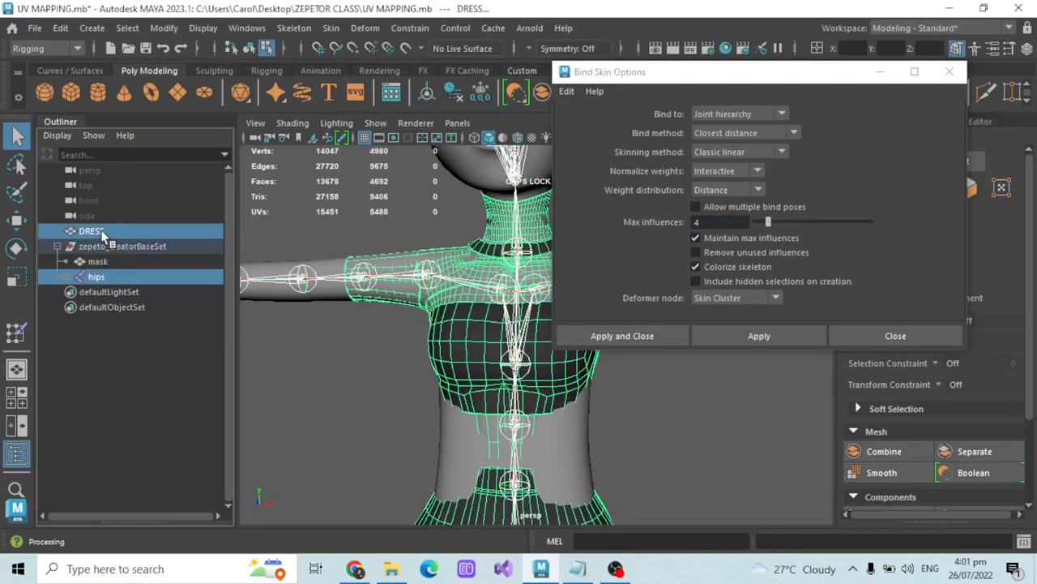
left_click(627, 335)
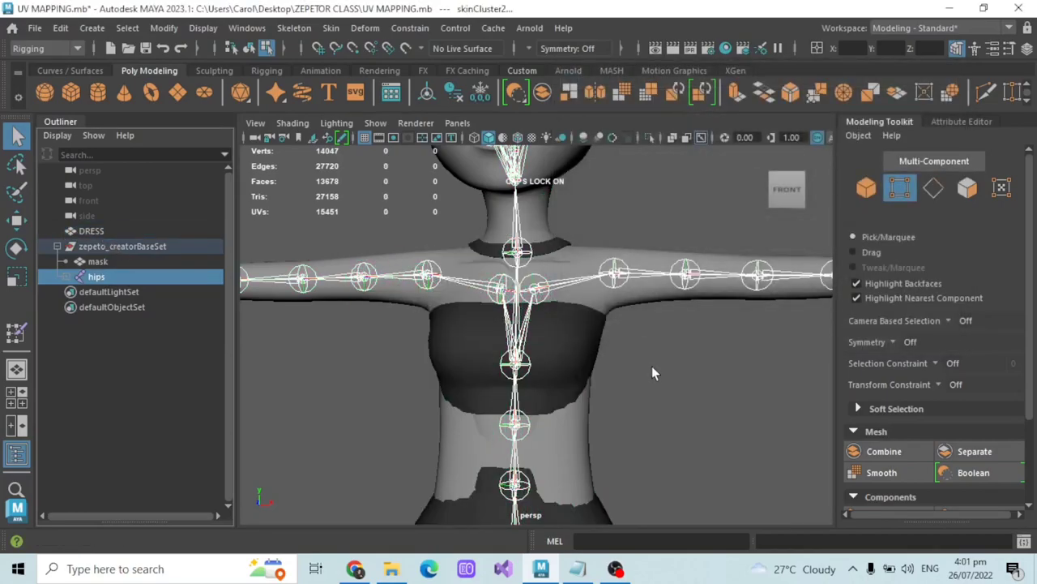
Step: Clear the selection and examine the colorized skeleton and the bound dress from several distances and angles
left_click(651, 366)
left_click_drag(652, 366, 647, 354, "alt")
scroll(447, 282, "down", 3)
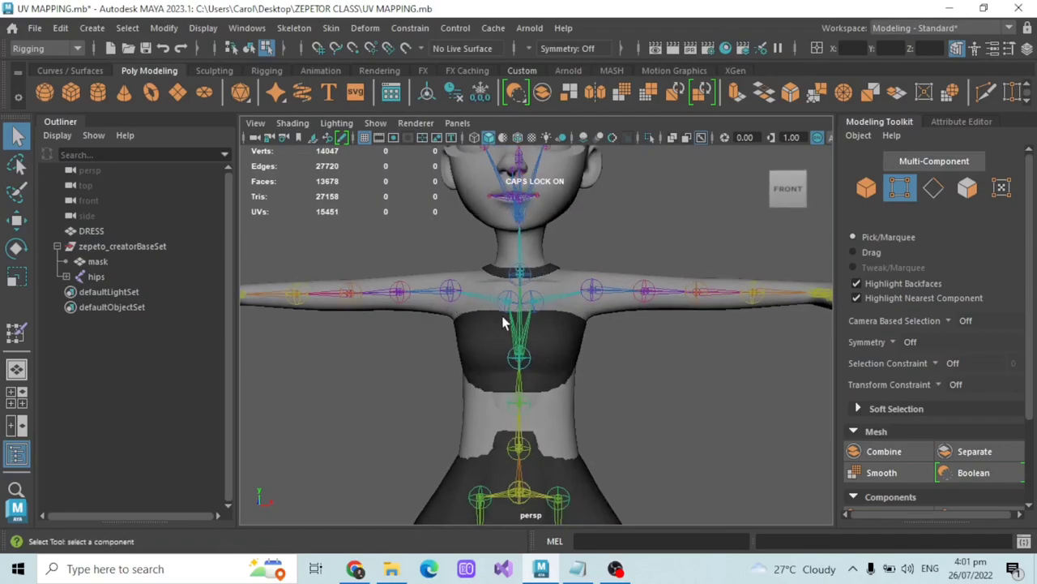
scroll(503, 316, "down", 2)
scroll(528, 315, "up", 4)
scroll(591, 310, "down", 4)
left_click_drag(661, 328, 531, 282, "alt")
scroll(634, 337, "up", 2)
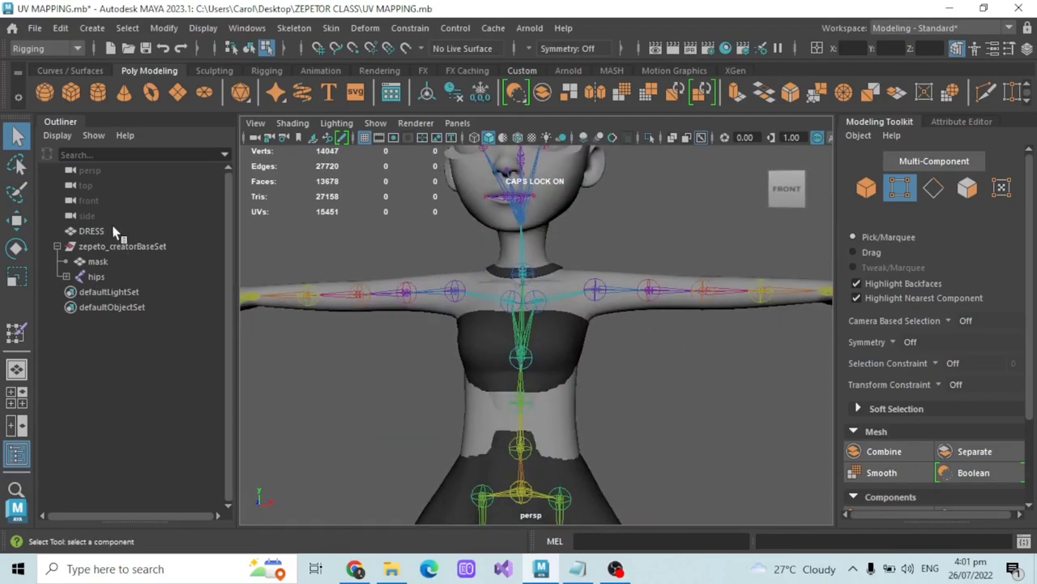
scroll(521, 274, "down", 2)
left_click_drag(619, 267, 603, 266, "alt")
scroll(603, 266, "up", 3)
scroll(501, 297, "down", 3)
left_click_drag(501, 297, 514, 292, "alt")
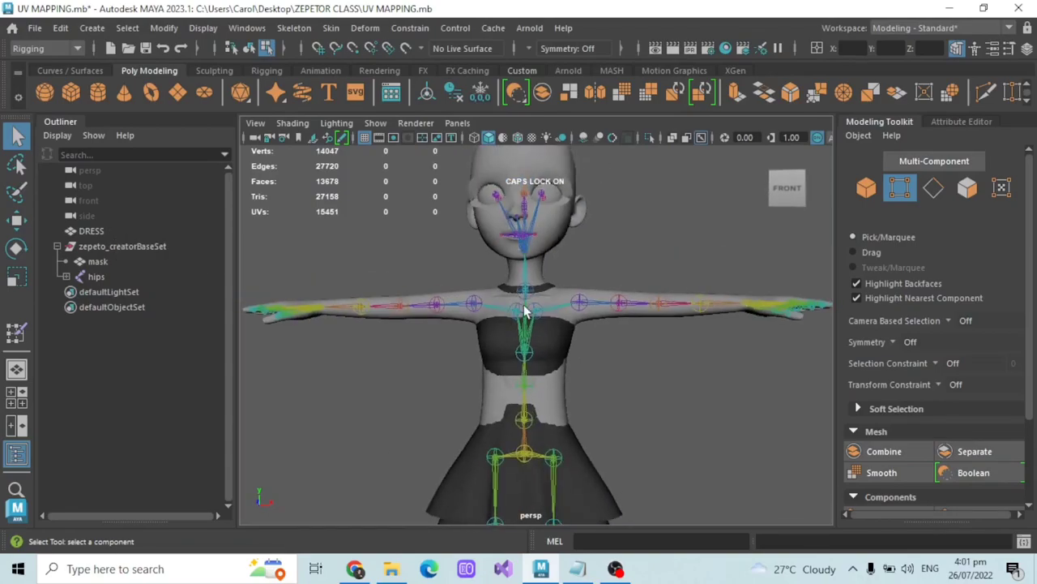
left_click_drag(608, 346, 577, 343, "alt")
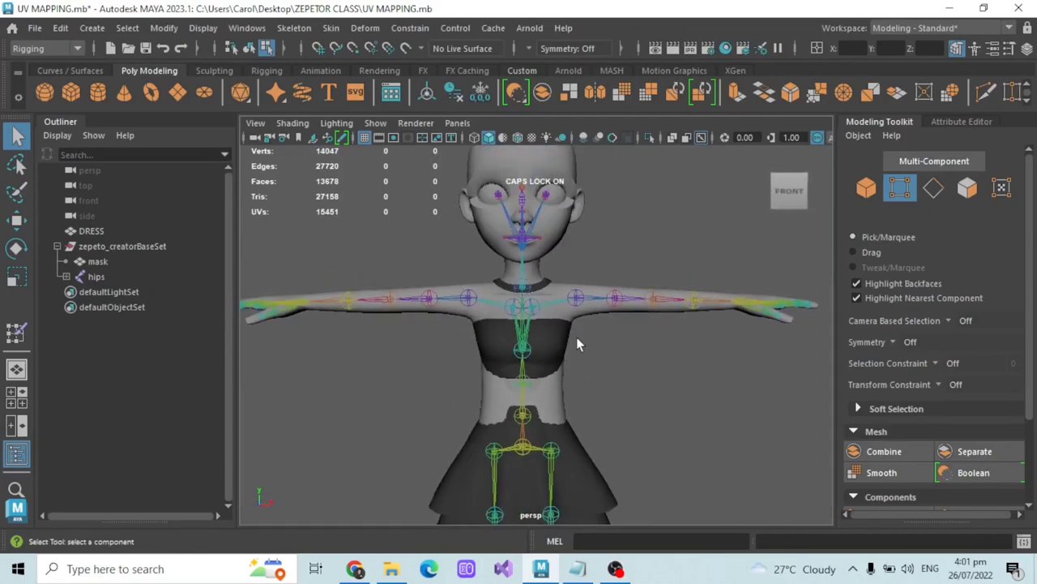
scroll(577, 341, "down", 3)
middle_click_drag(578, 346, 568, 295, "alt")
scroll(568, 296, "up", 5)
left_click_drag(567, 296, 436, 236, "alt")
scroll(531, 326, "down", 4)
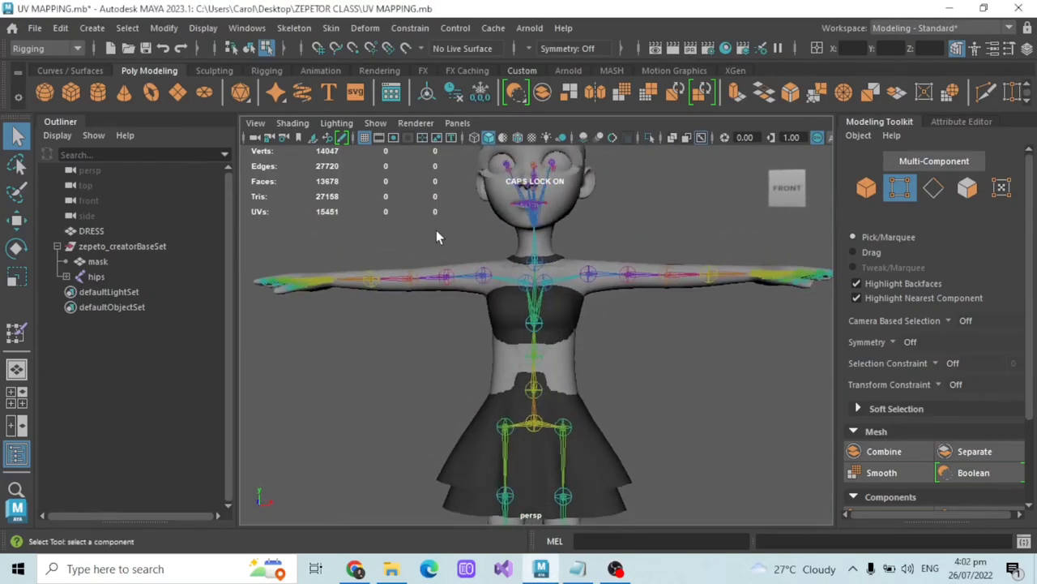
Step: Inspect the painted skin weights of the mask and DRESS meshes for the pelvis_scale influence using the Paint Skin Weights Tool
left_click(108, 261)
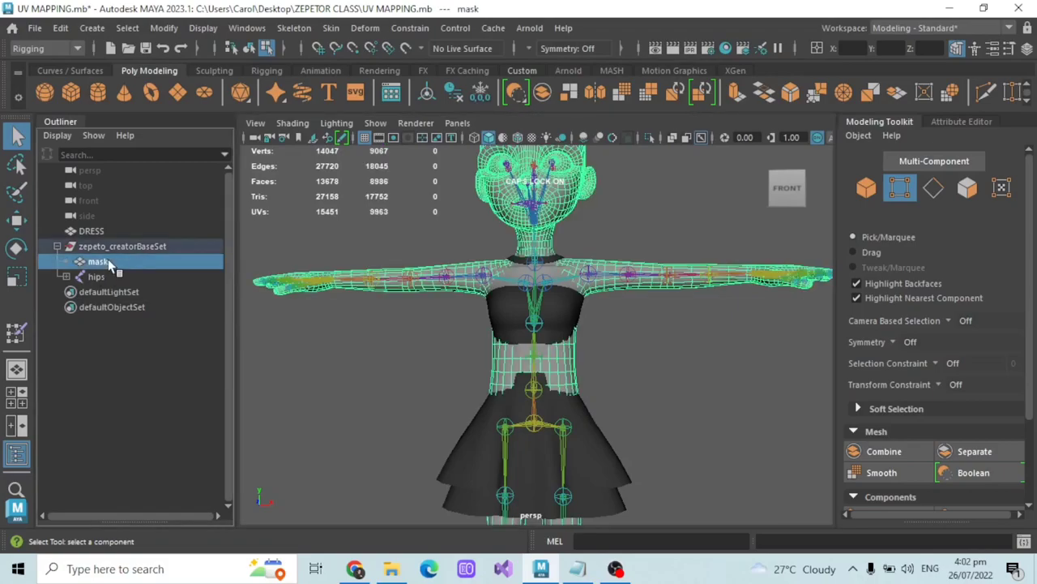
left_click(107, 231, "ctrl")
left_click(112, 262)
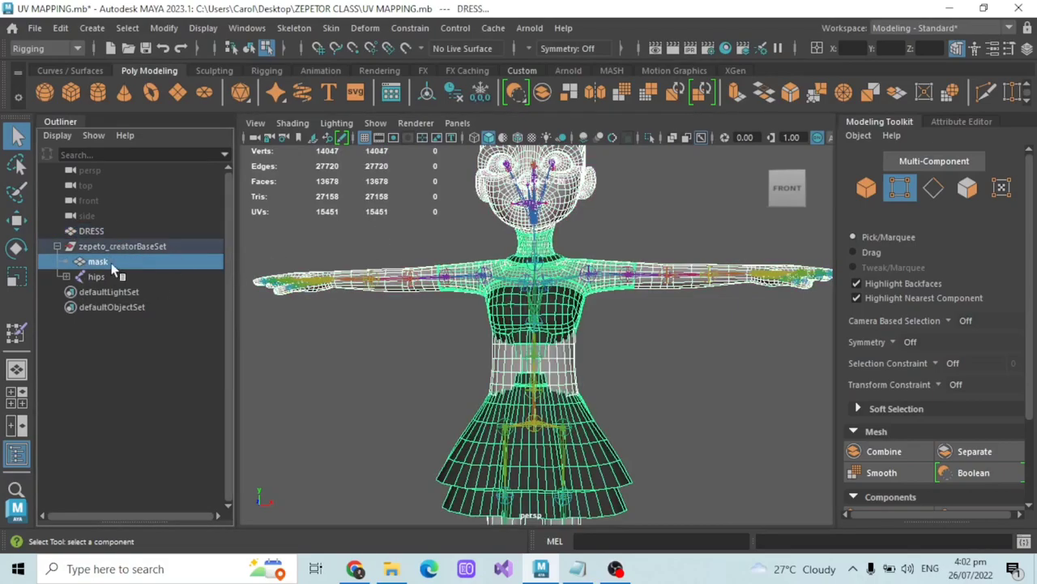
double_click(17, 331)
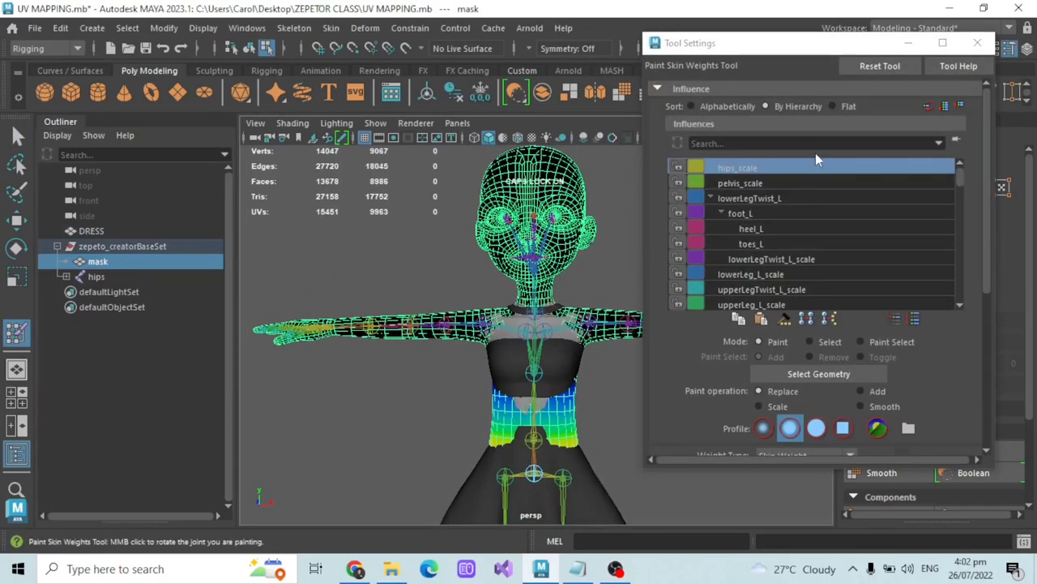
left_click(758, 185)
scroll(438, 283, "down", 3)
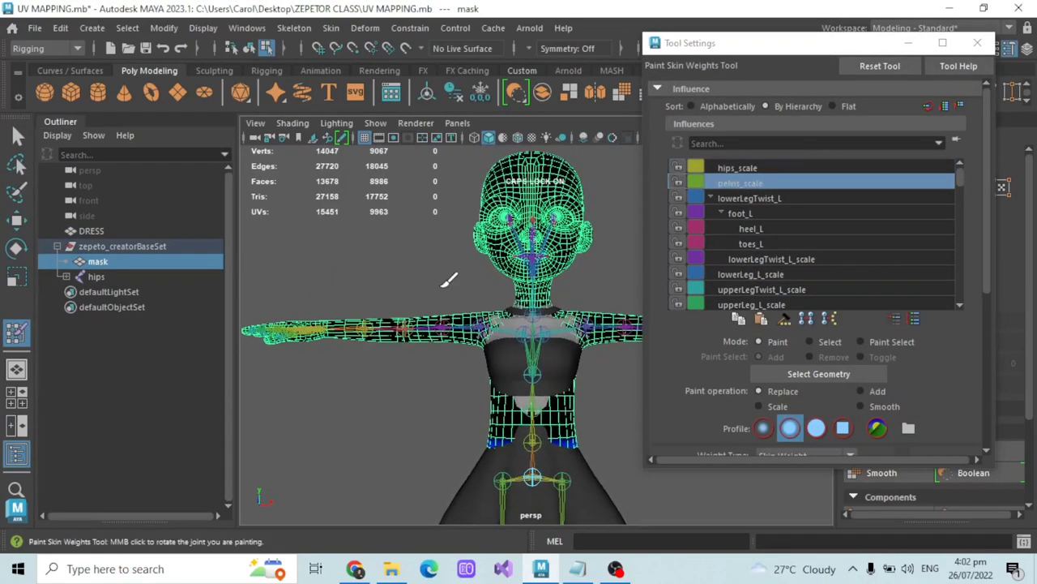
left_click(115, 231, "ctrl")
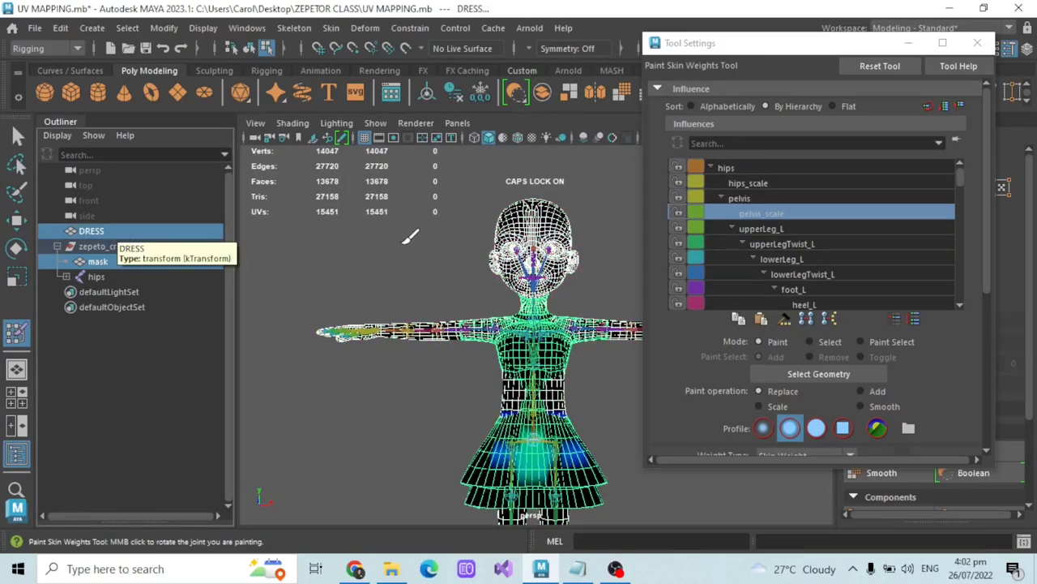
scroll(405, 231, "up", 3)
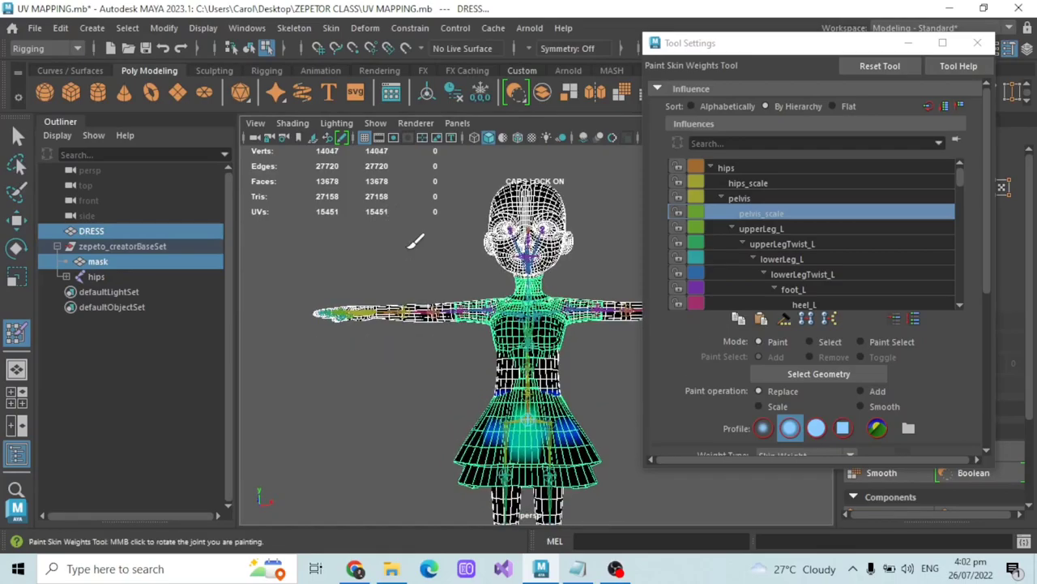
scroll(421, 248, "up", 2)
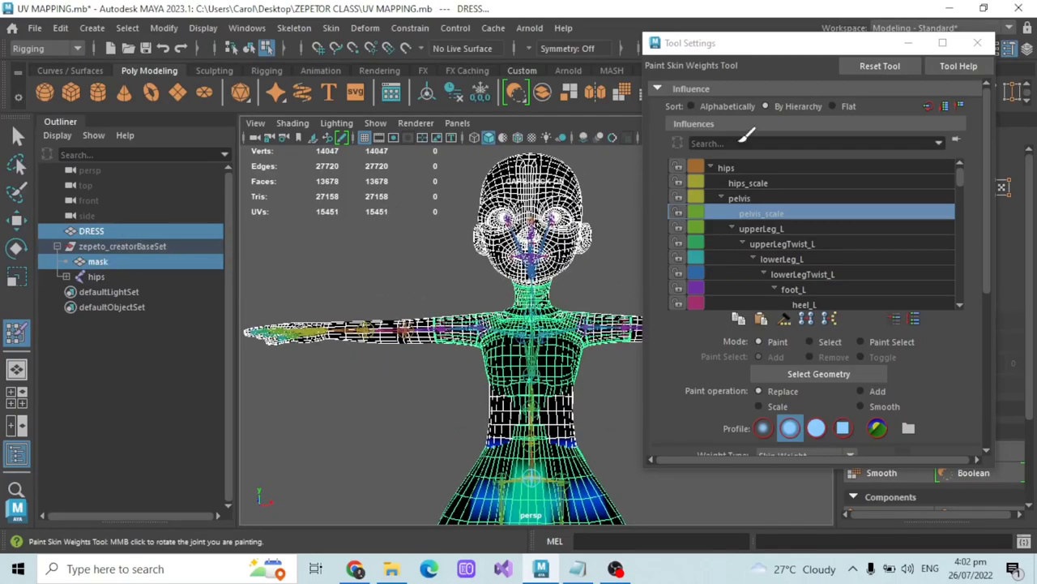
left_click(977, 42)
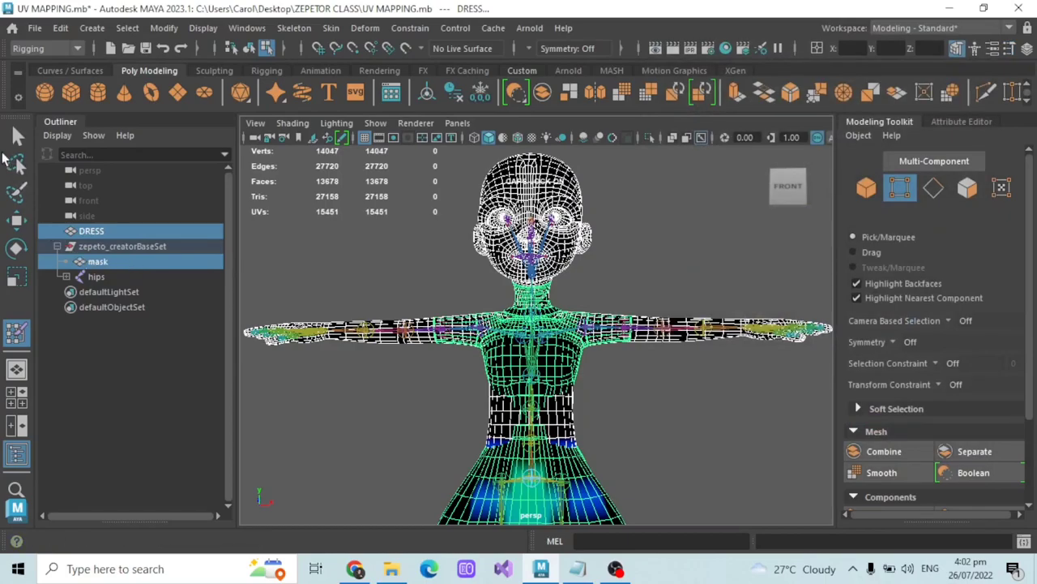
left_click(17, 135)
Step: Reset the Copy Skin Weights options and copy the mask's weights to DRESS using Closest point on surface and Name as Influence Association 1
left_click(102, 262)
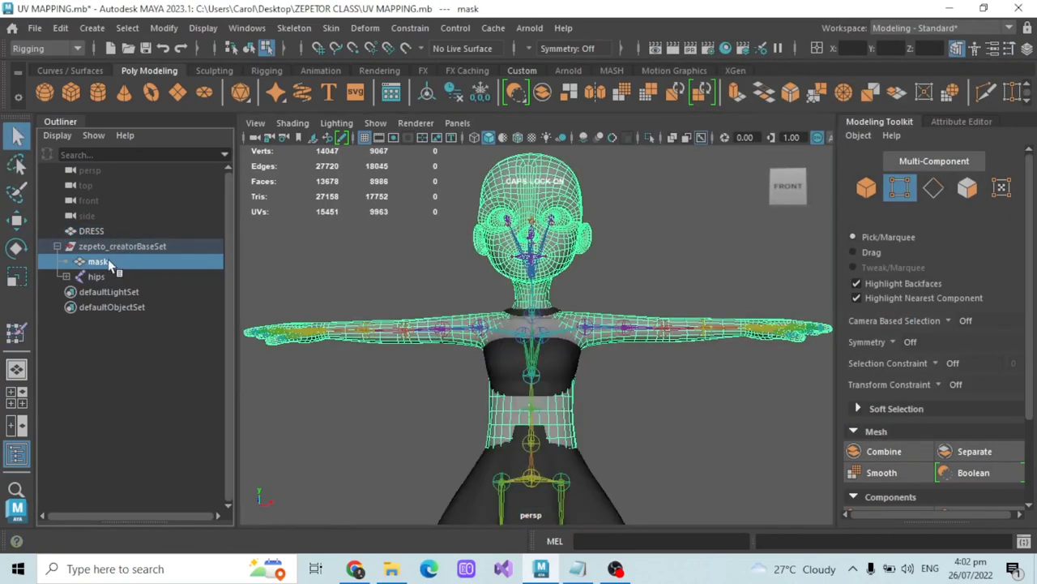
left_click(96, 232, "ctrl")
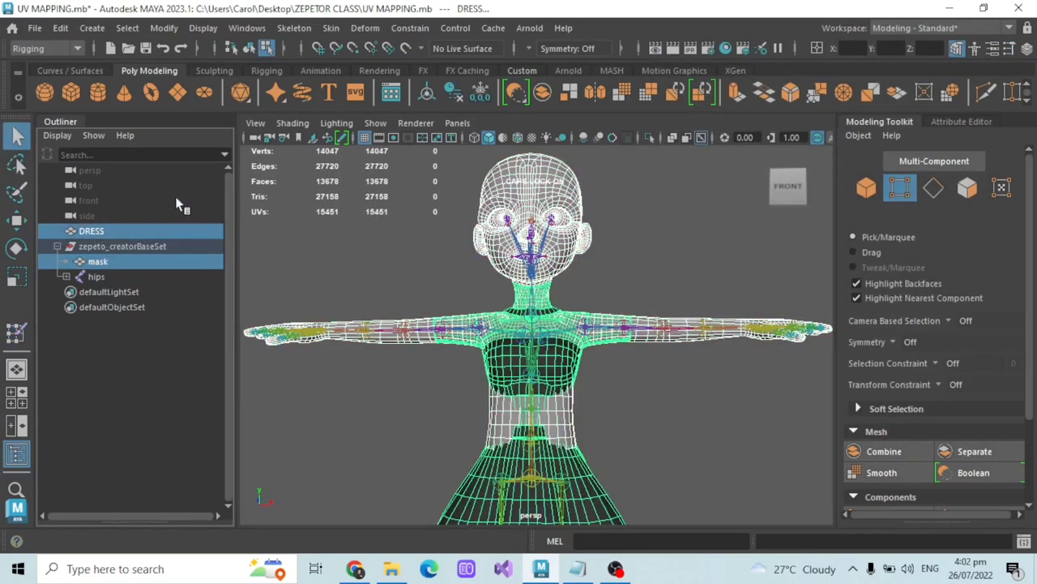
left_click(331, 28)
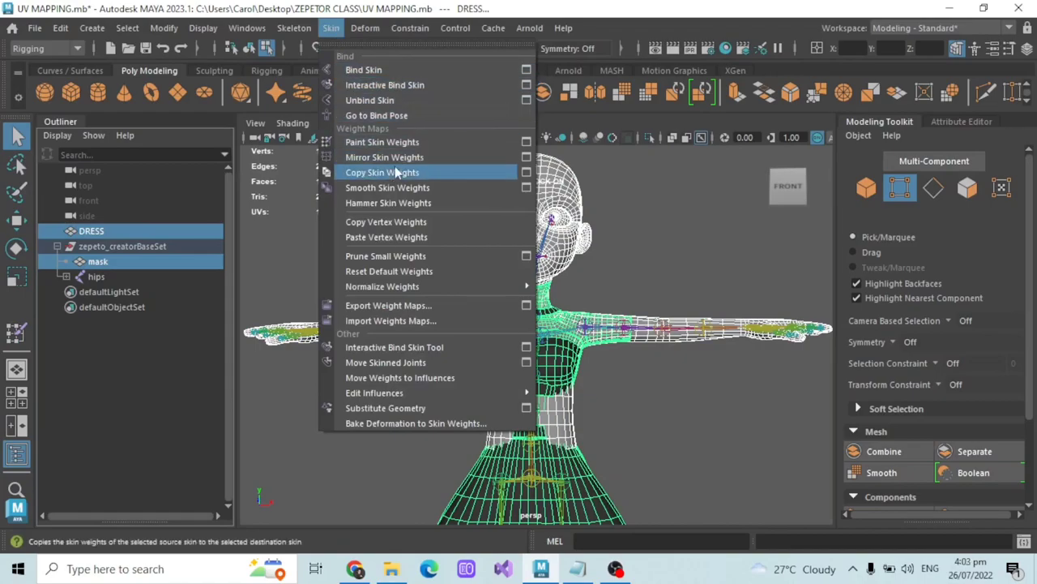
left_click(527, 173)
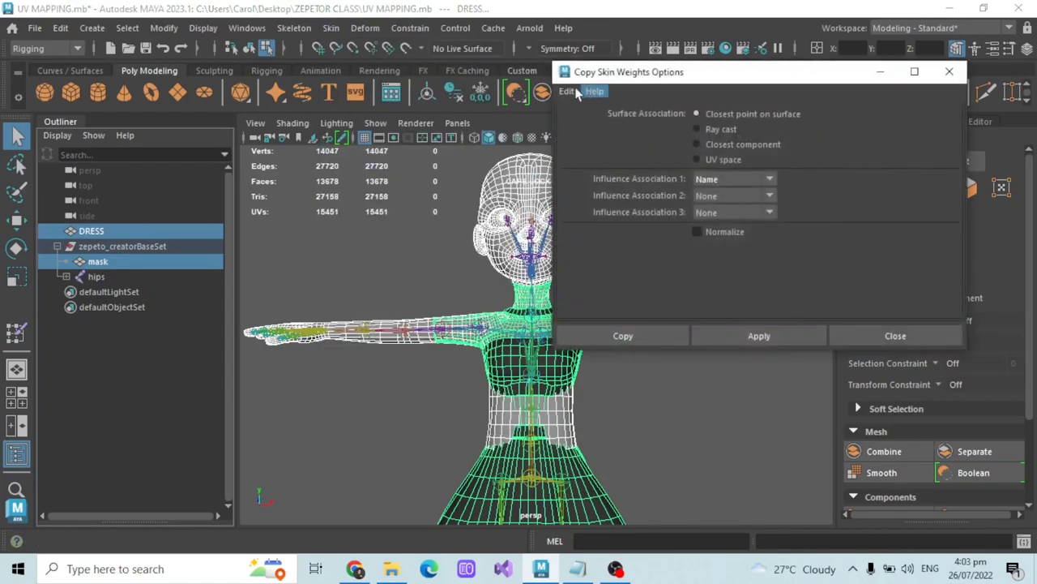
left_click(567, 91)
left_click(612, 123)
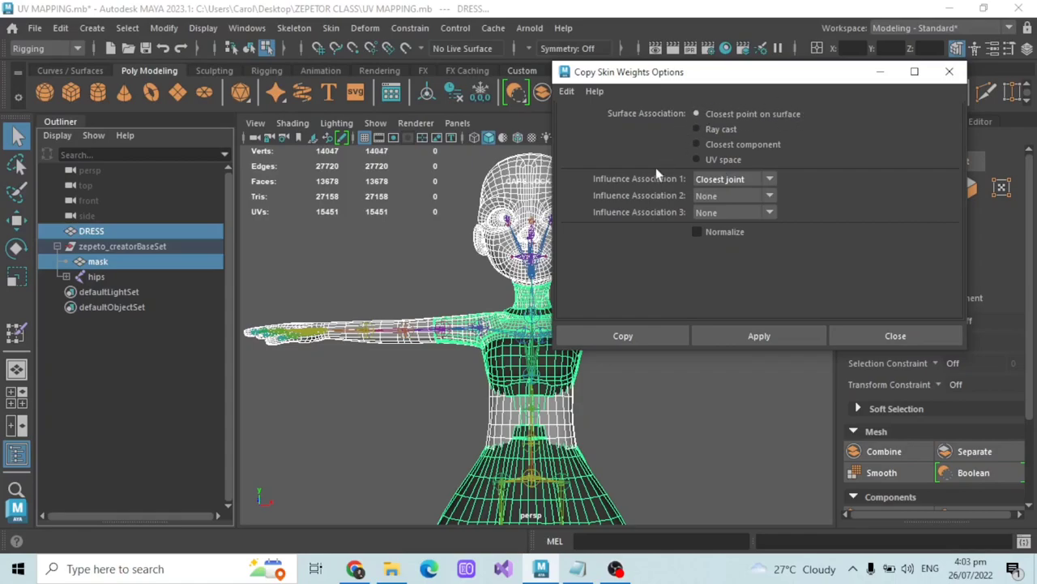
left_click(747, 179)
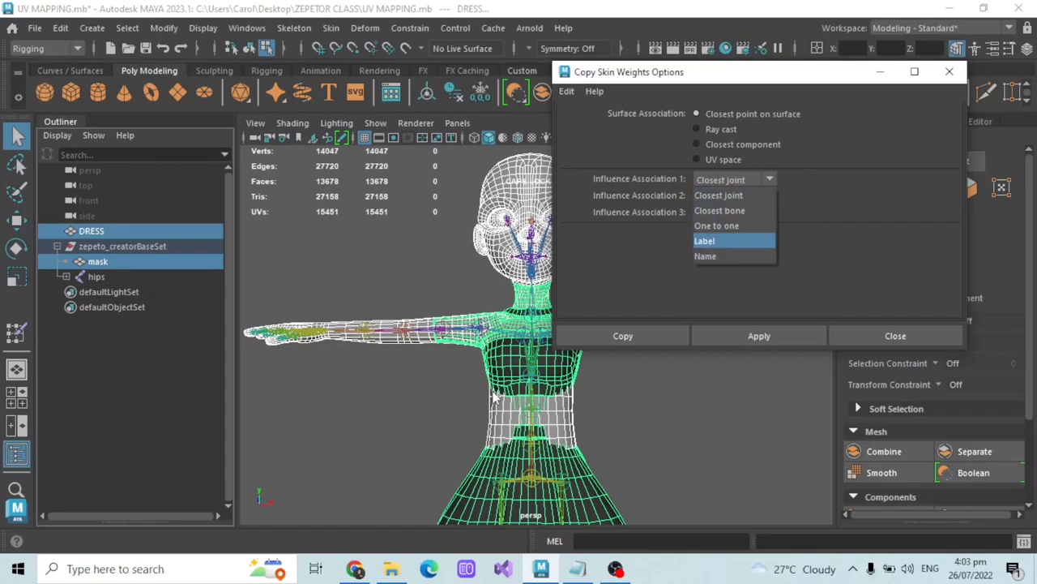
left_click(712, 258)
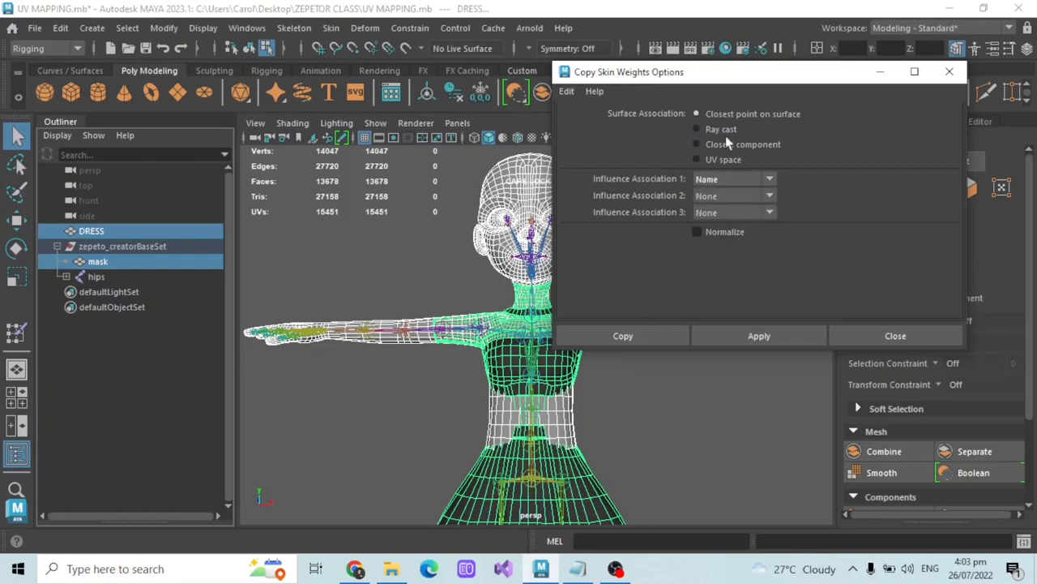
left_click(635, 337)
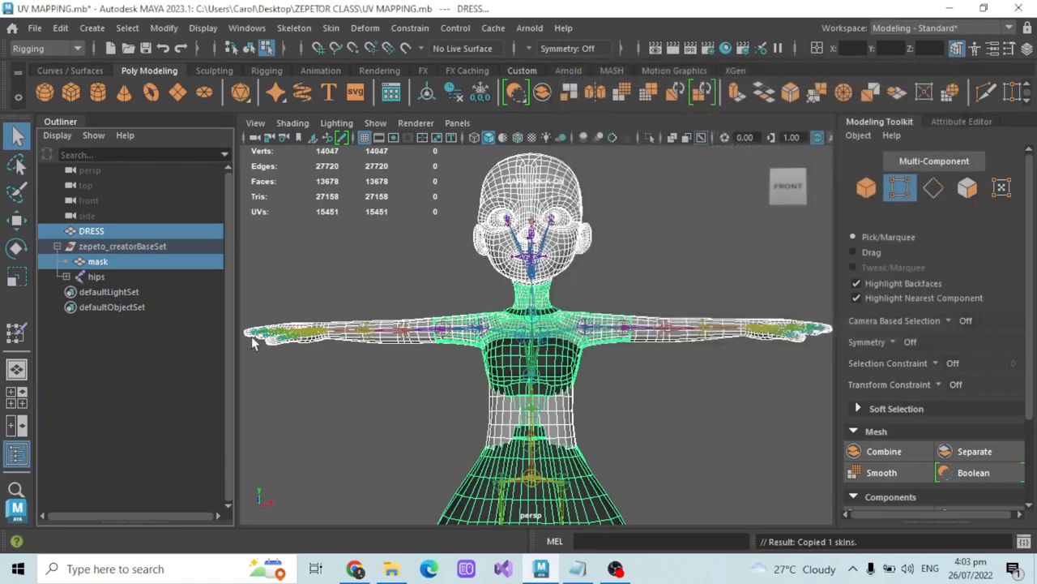
Step: Select only the DRESS mesh and open its Paint Skin Weights Tool settings
left_click(132, 265, "ctrl")
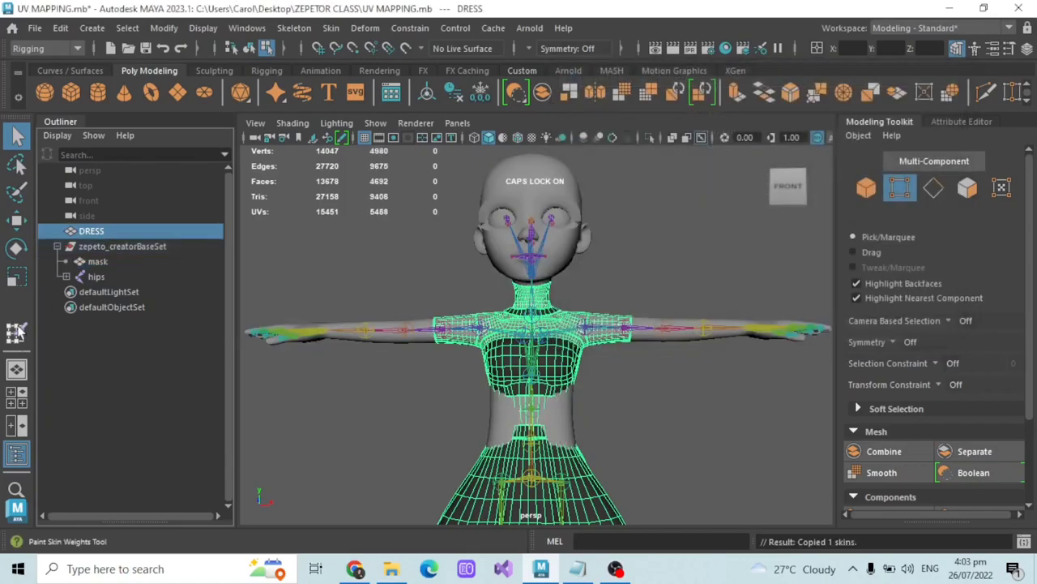
double_click(16, 332)
left_click(908, 43)
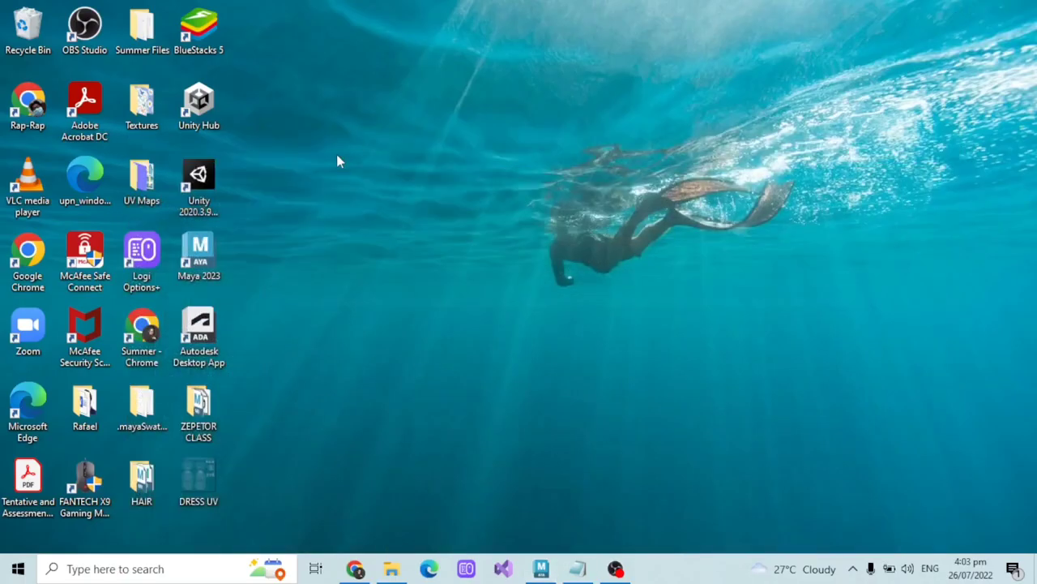
Step: Relaunch Maya 2023 from the desktop and view the Copy Skin Weights settings in the ZEPETO rigging tutorial video at full screen
right_click(191, 243)
left_click(254, 289)
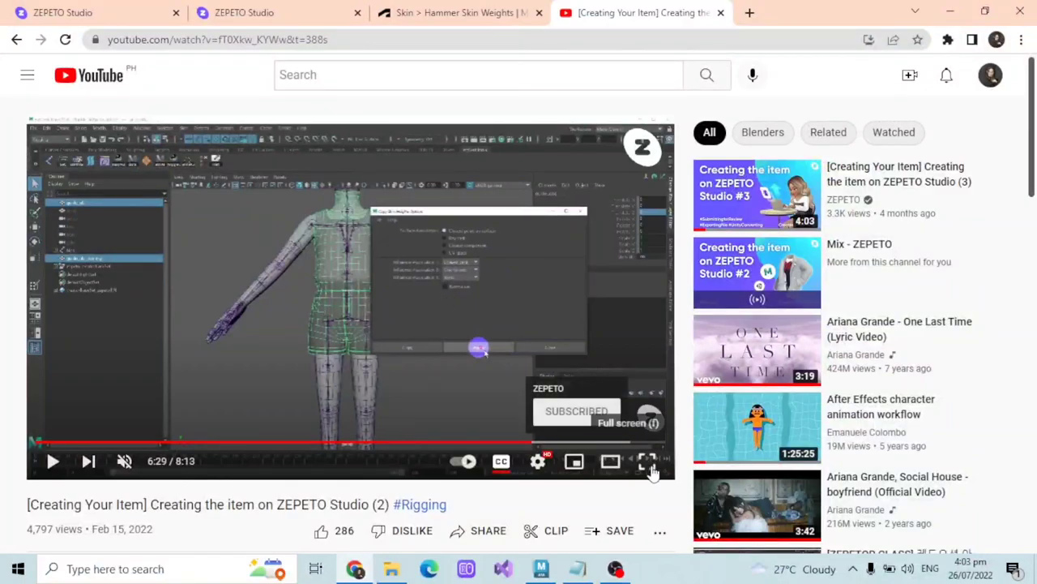
left_click(650, 460)
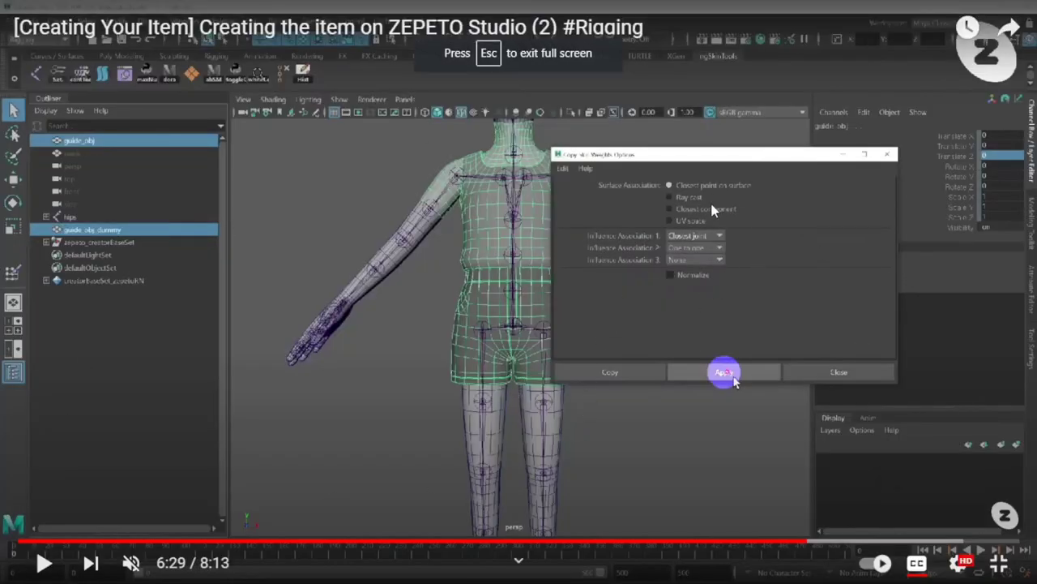
left_click(997, 565)
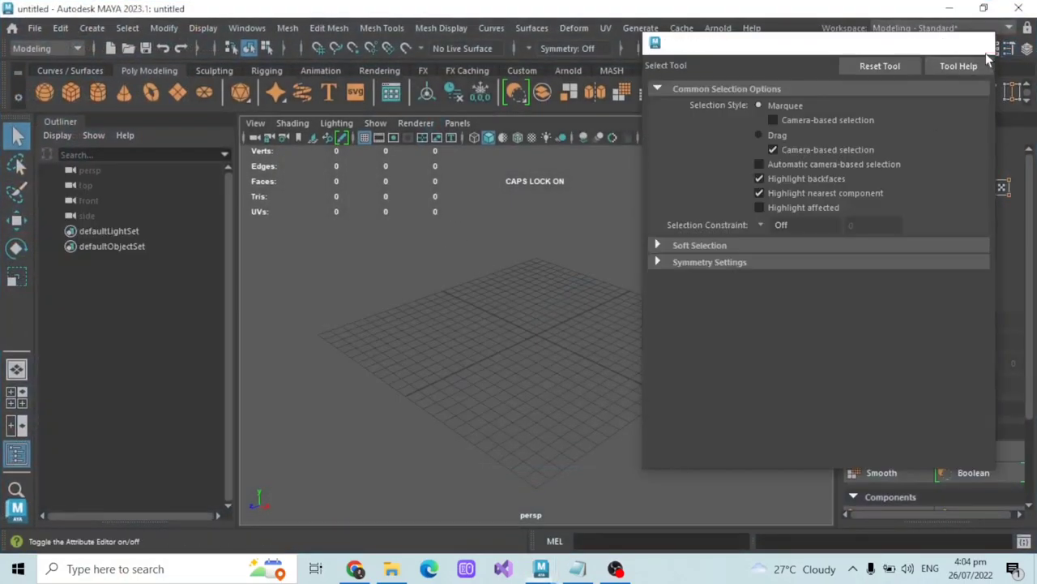
Step: Import DRESS.fbx from the ZEPETOR CLASS folder into the empty scene
left_click(34, 28)
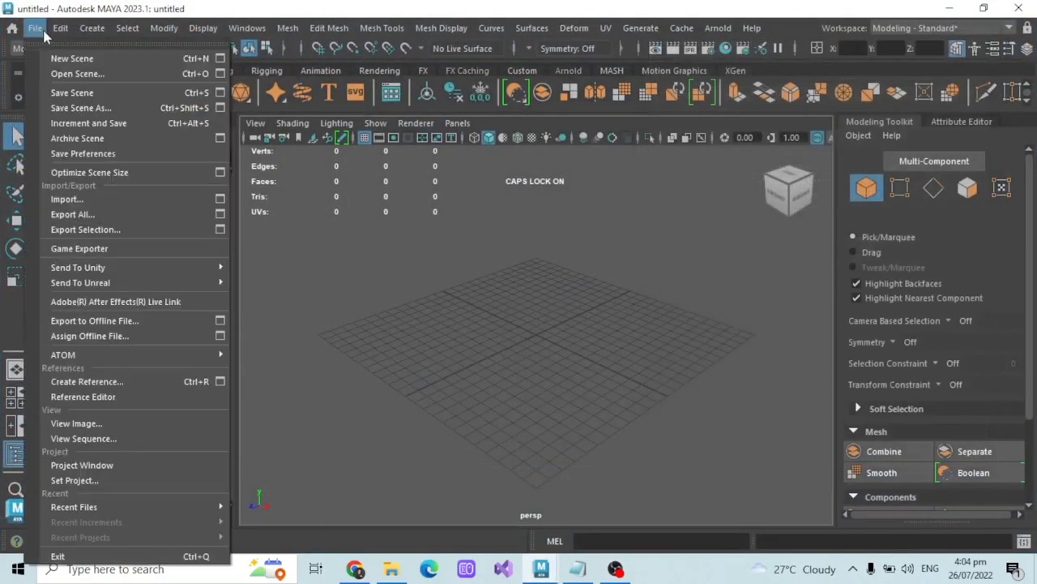
left_click(81, 200)
double_click(264, 173)
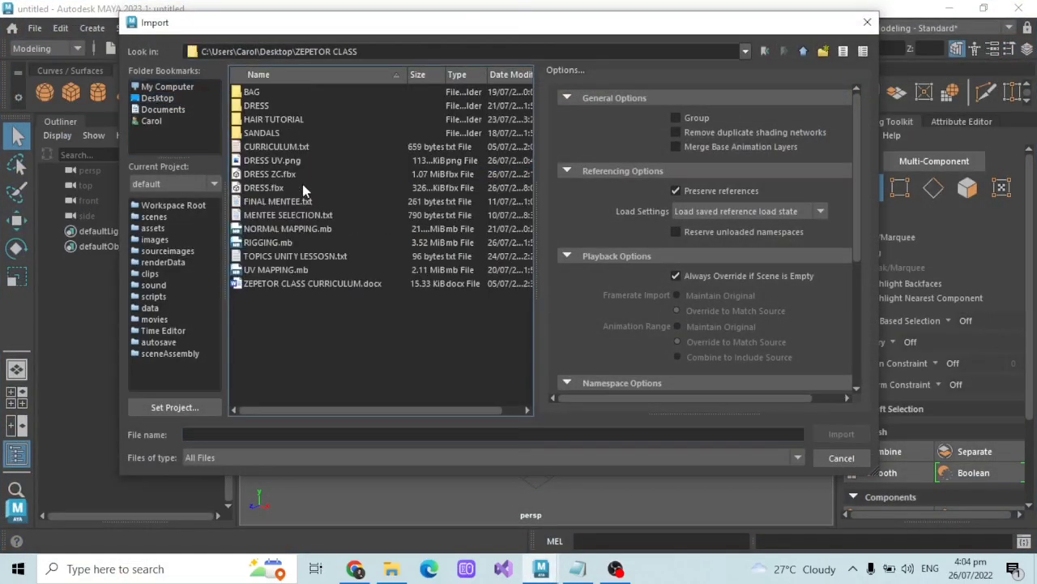
double_click(277, 191)
Step: Import the ZEPETO creatorBaseSet file from the ZEPETO folder in Documents
left_click(35, 28)
left_click(75, 199)
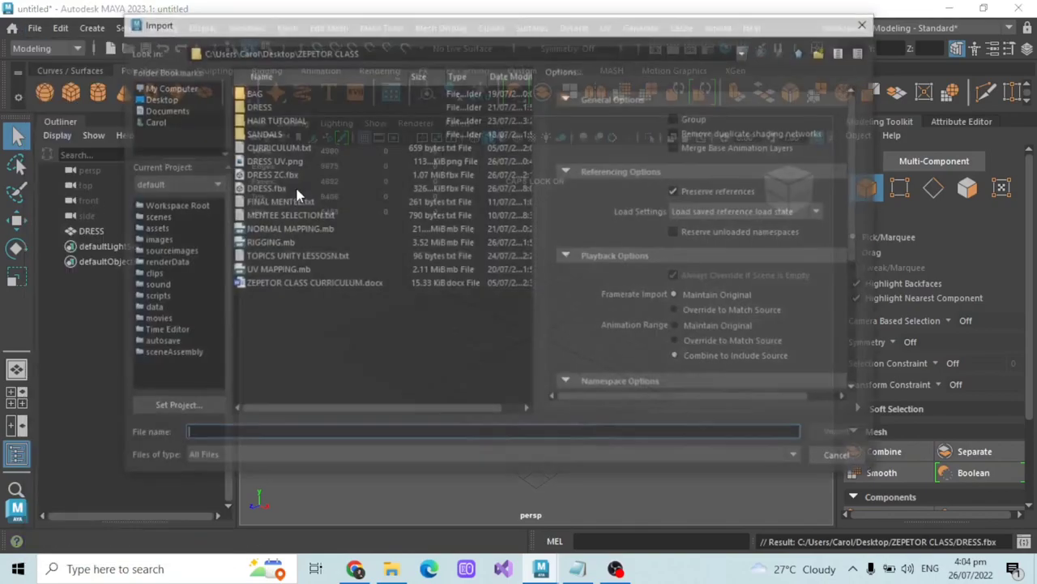
left_click(159, 109)
double_click(261, 287)
left_click(324, 256)
key("Return")
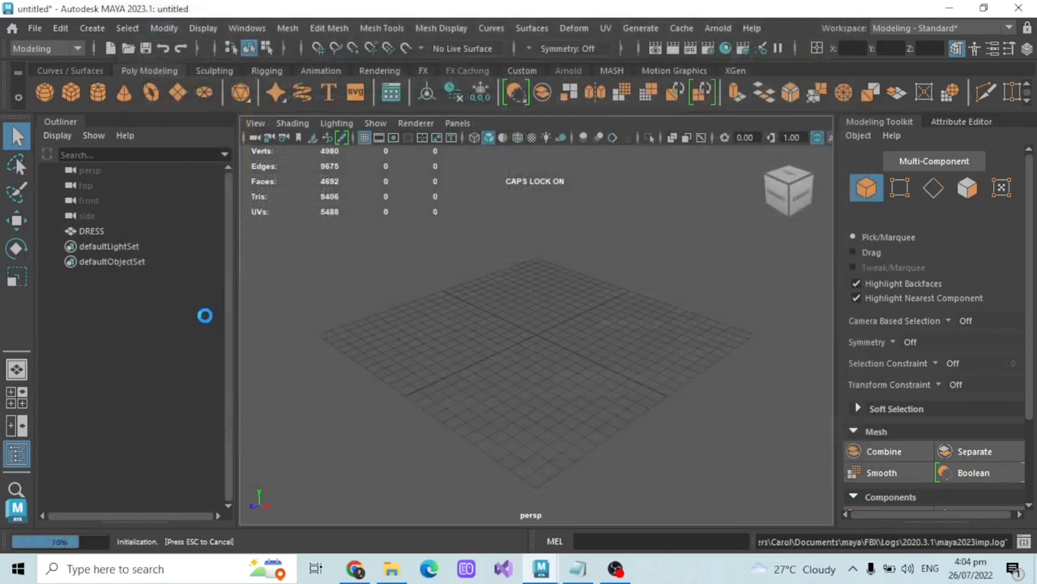
Step: Bind the DRESS mesh to the hips joint hierarchy with 4 max influences and Remove unused influences off
left_click(57, 246)
left_click(96, 276)
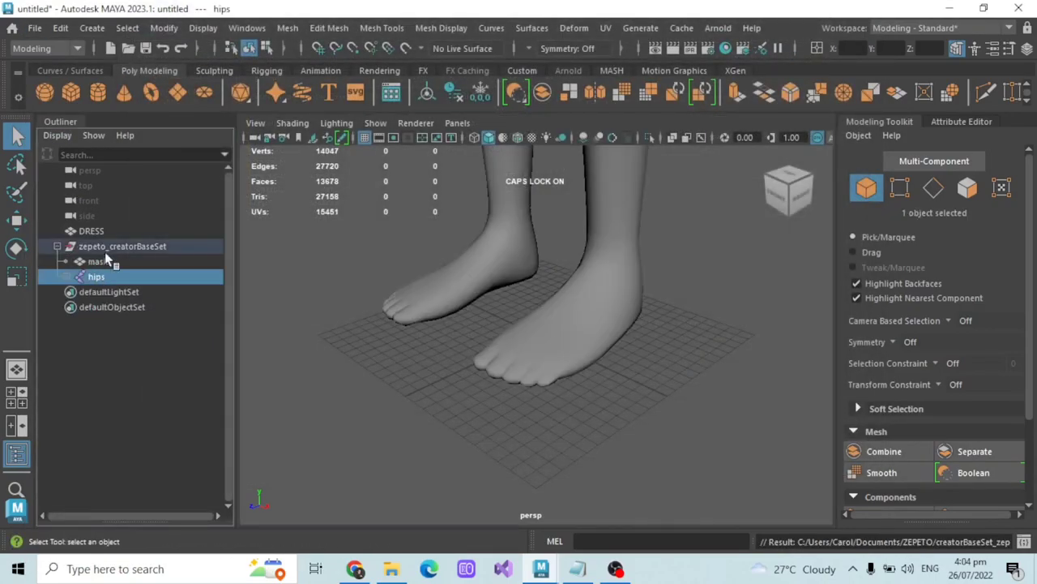
left_click(91, 231, "ctrl")
left_click(47, 48)
left_click(32, 80)
left_click(331, 27)
left_click(528, 70)
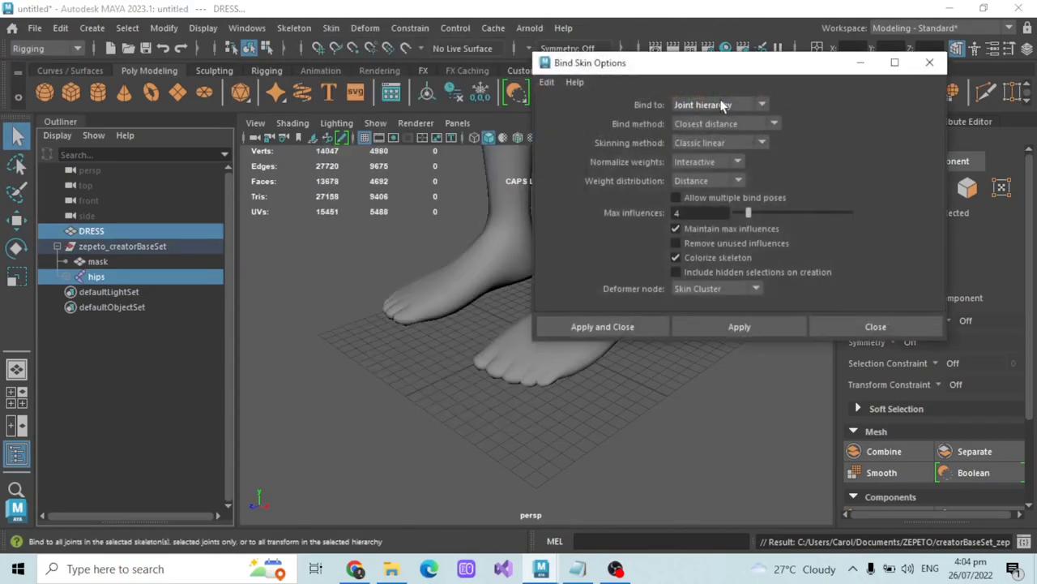
left_click(598, 327)
Step: Select the mask followed by DRESS and open the Copy Skin Weights options
left_click(119, 261)
left_click(119, 231, "ctrl")
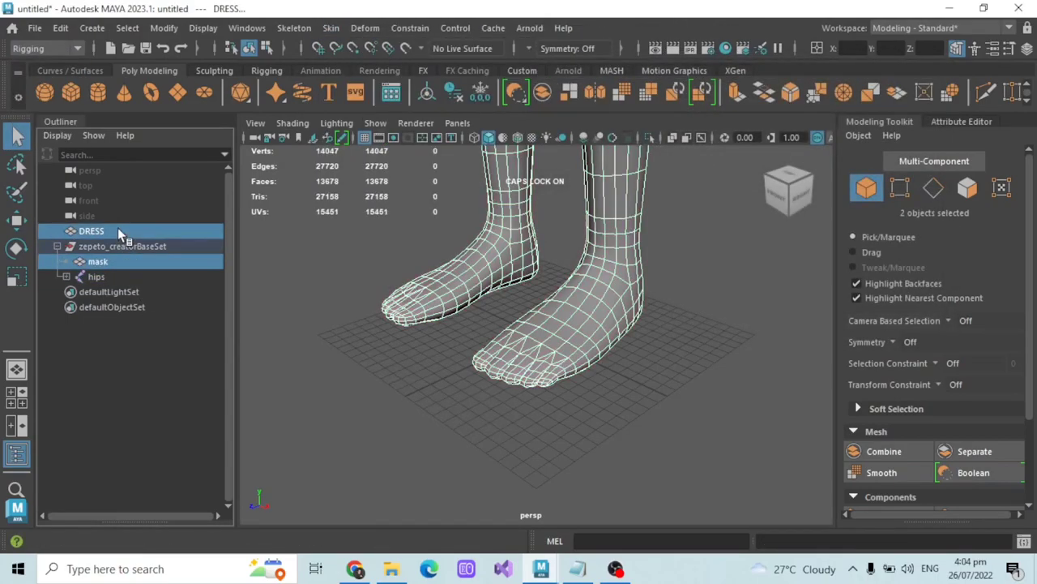
left_click(330, 28)
left_click(529, 172)
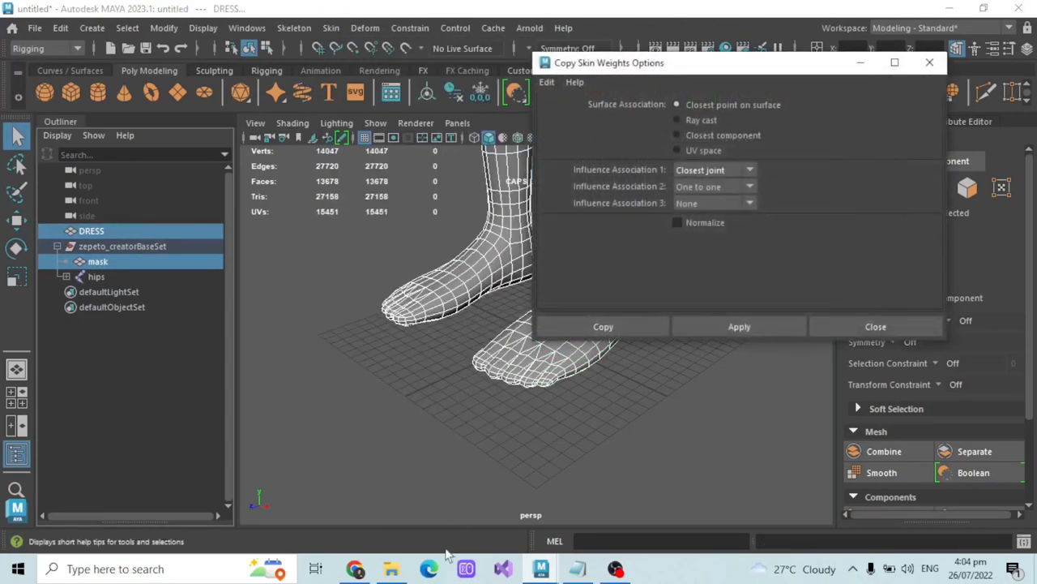
Step: Switch to Chrome, check the influence association settings in the paused ZEPETO rigging tutorial, and return to Maya
left_click(354, 568)
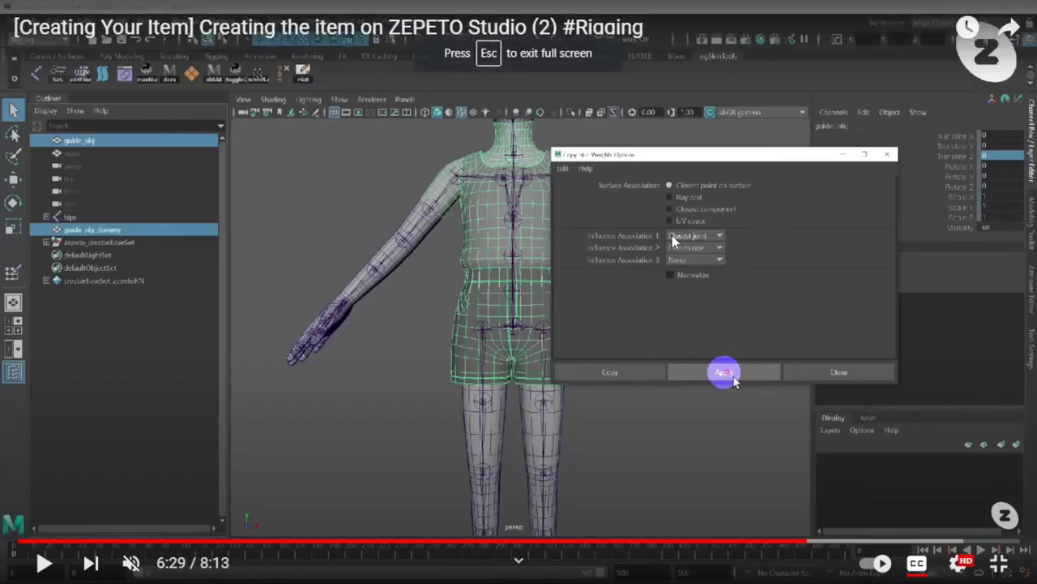
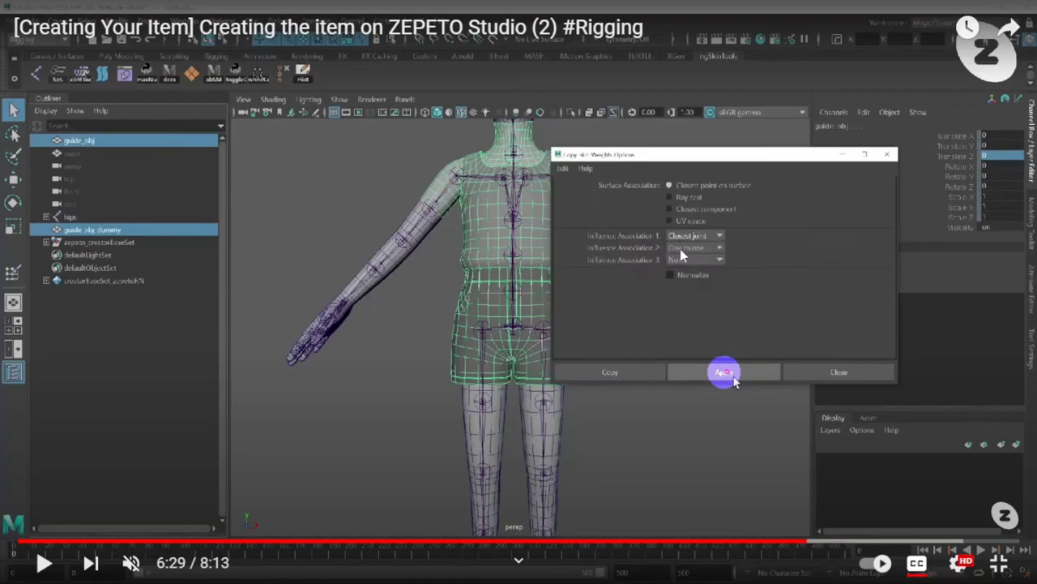
left_click(1000, 564)
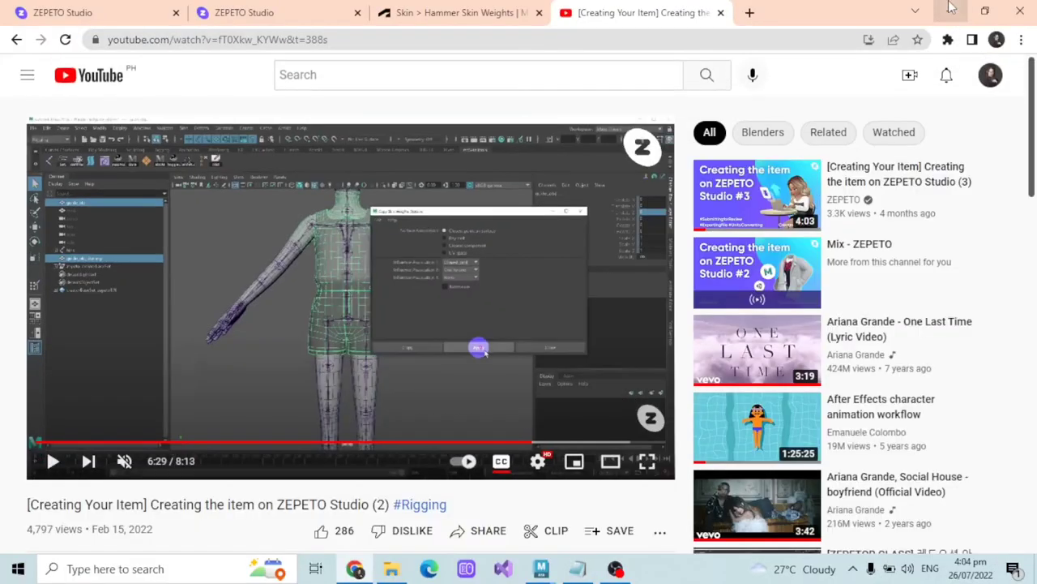
left_click(951, 8)
Step: Set Influence Association 2 to One to one and copy the skin weights from the mask to DRESS
left_click(701, 187)
left_click(793, 204)
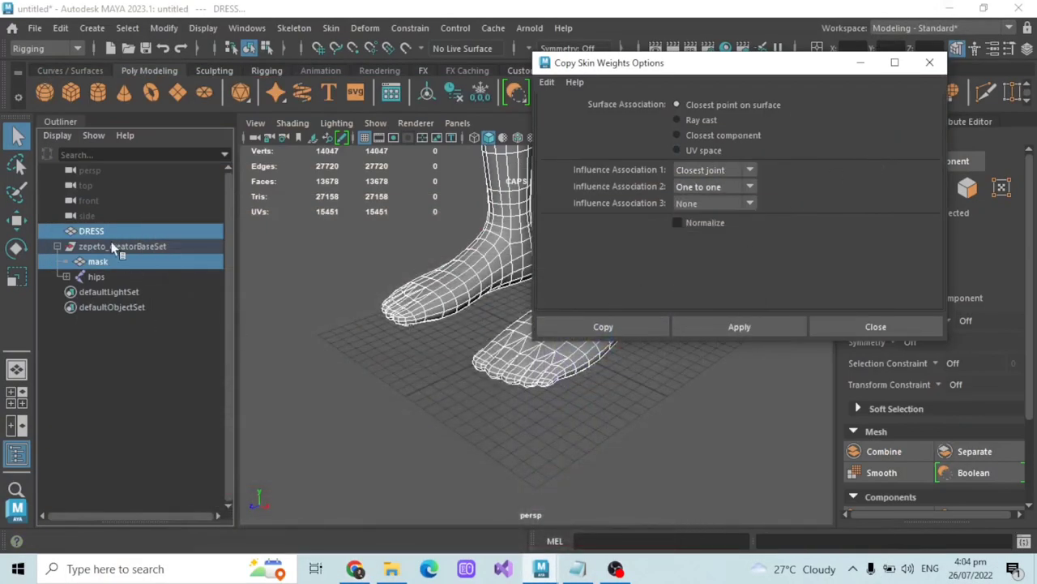
left_click(600, 325)
Step: Hide the mask in the untitled scene and open the Paint Skin Weights settings for DRESS
key("f")
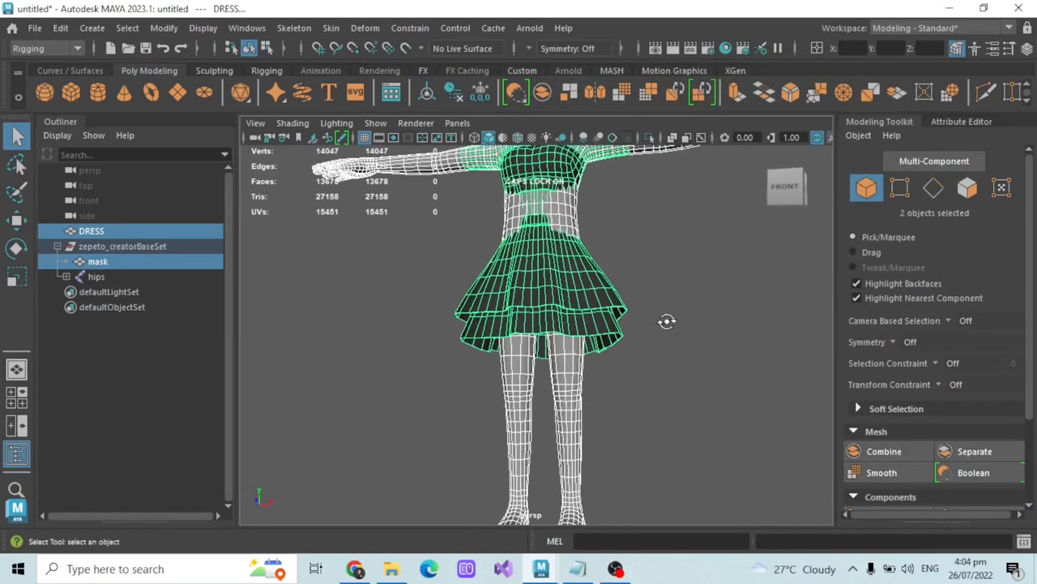
left_click(103, 264)
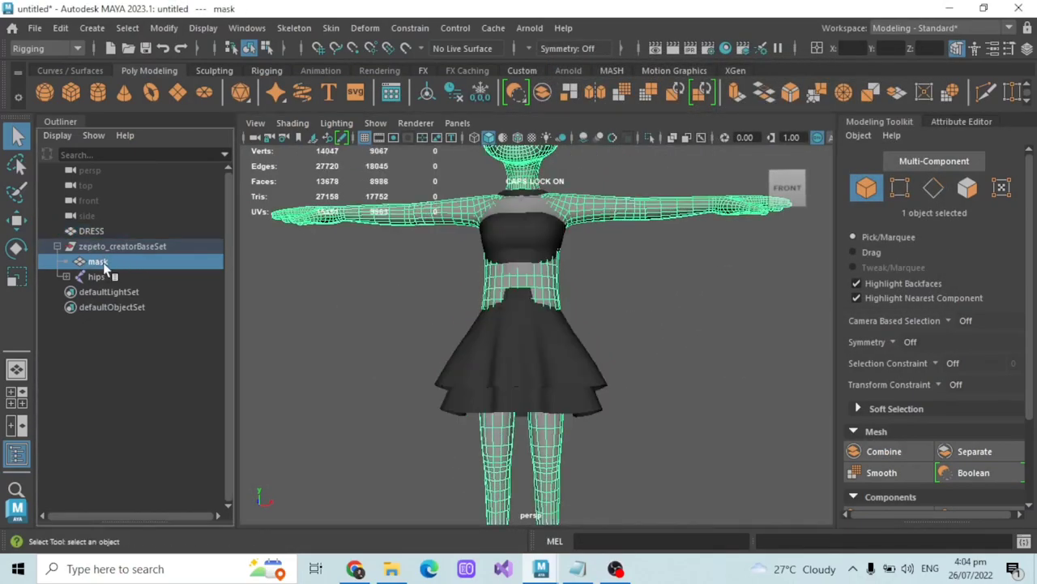
key("ctrl+h")
left_click(108, 234)
left_click(332, 28)
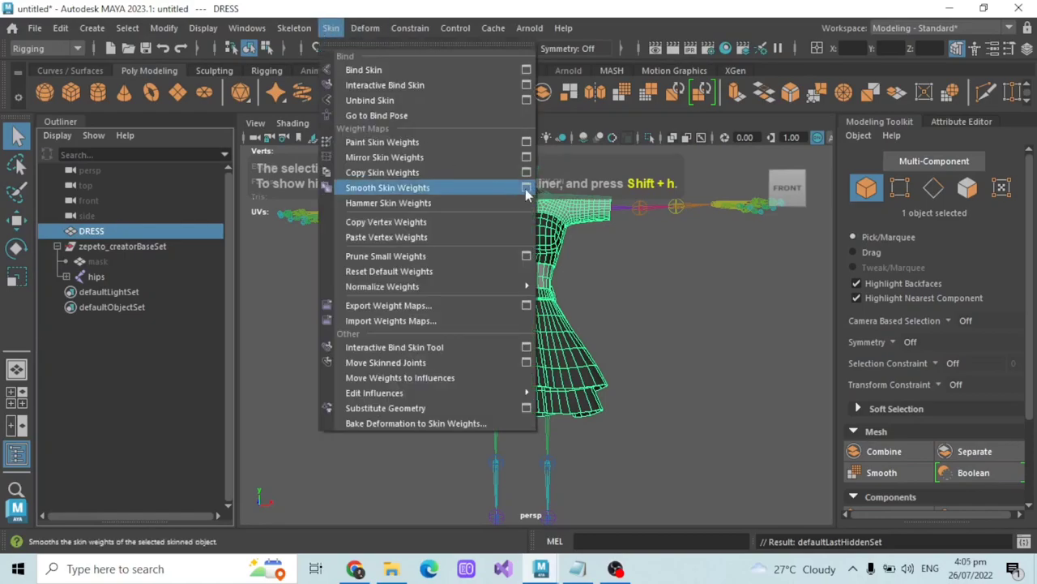
left_click(526, 142)
left_click_drag(597, 302, 598, 316, "alt")
left_click_drag(639, 258, 557, 306, "alt")
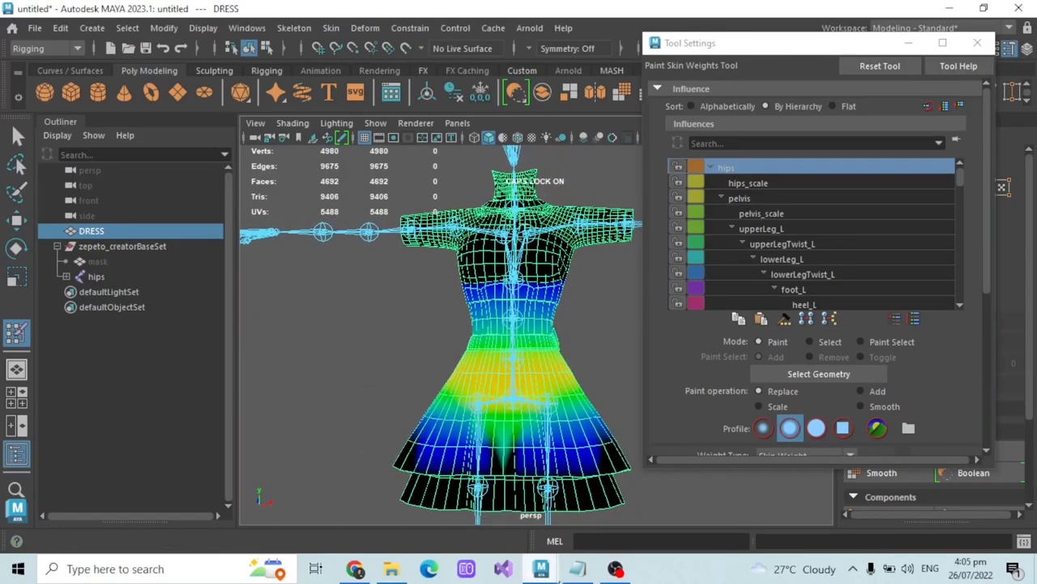
Step: Switch to the UV MAPPING.mb scene, hide its mask, and select DRESS to display the painted weights
mouse_move(551, 574)
left_click(475, 506)
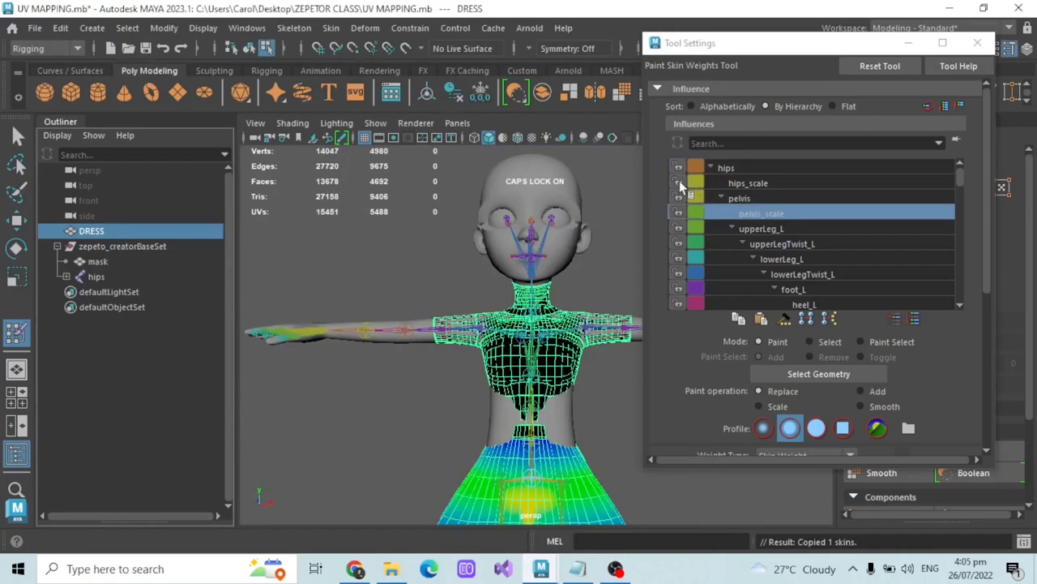
left_click(99, 261)
key("ctrl+h")
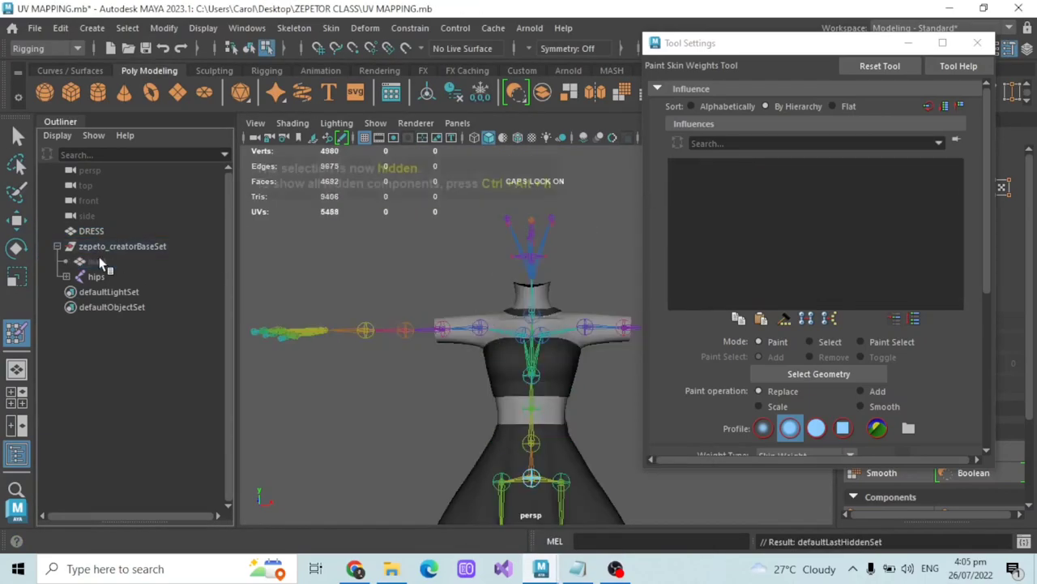
left_click(109, 231)
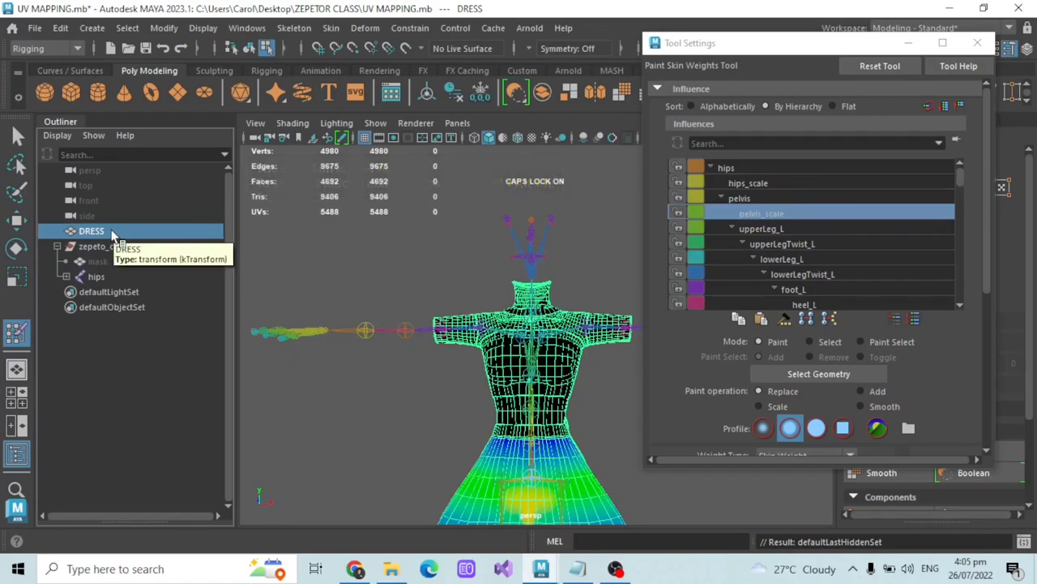
Step: Examine the hips and hips_scale influence weights on DRESS in the UV MAPPING.mb scene
left_click(758, 171)
middle_click_drag(422, 228, 412, 166, "alt")
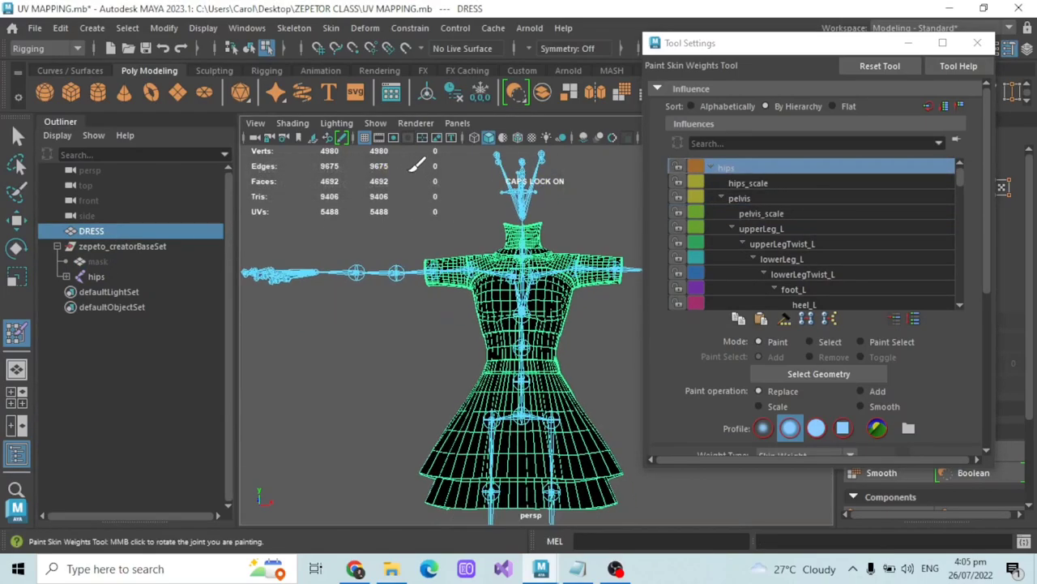
left_click_drag(412, 165, 422, 181, "alt")
left_click_drag(512, 275, 624, 337, "alt")
scroll(528, 345, "up", 2)
left_click(748, 184)
scroll(503, 292, "down", 3)
left_click_drag(470, 325, 440, 352, "alt")
scroll(494, 356, "up", 2)
scroll(494, 301, "up", 3)
left_click_drag(494, 301, 440, 317, "alt")
scroll(518, 324, "down", 4)
scroll(571, 318, "up", 4)
left_click_drag(480, 362, 560, 320, "alt")
scroll(522, 368, "down", 3)
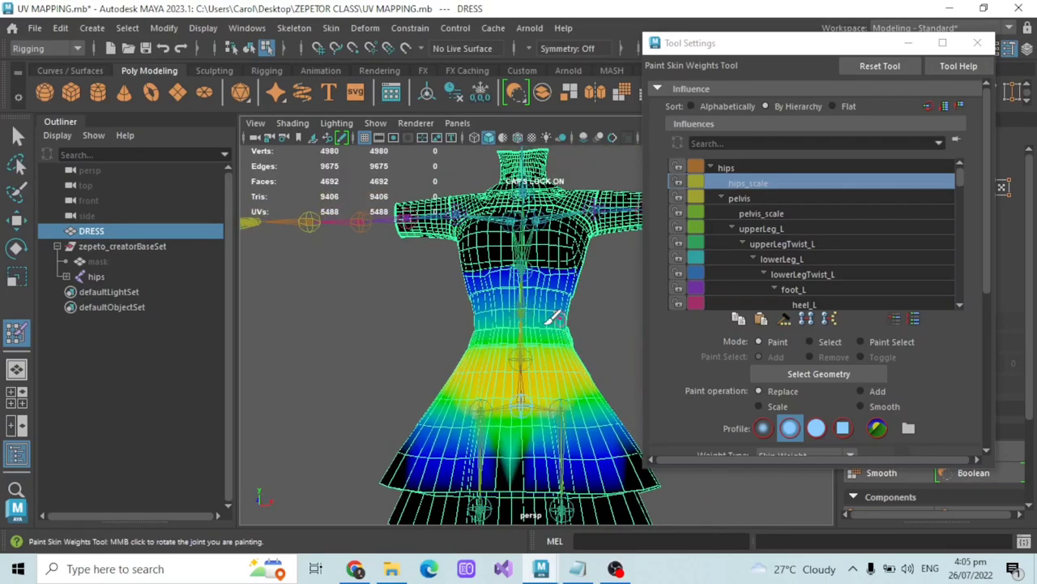
scroll(565, 326, "up", 1)
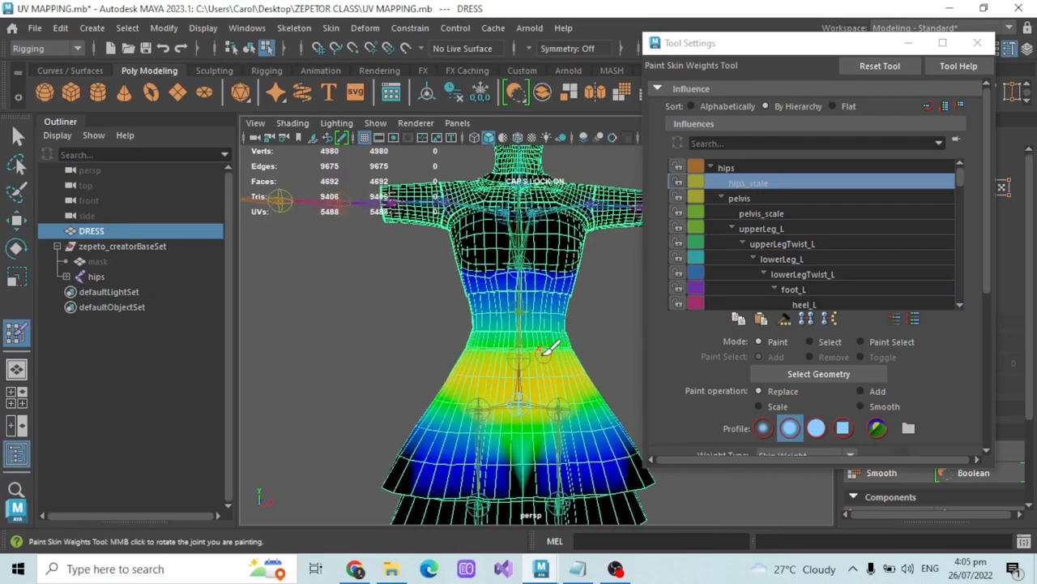
Step: Return to the untitled scene and inspect the hips and hips_scale influence weights on DRESS from several angles
mouse_move(357, 569)
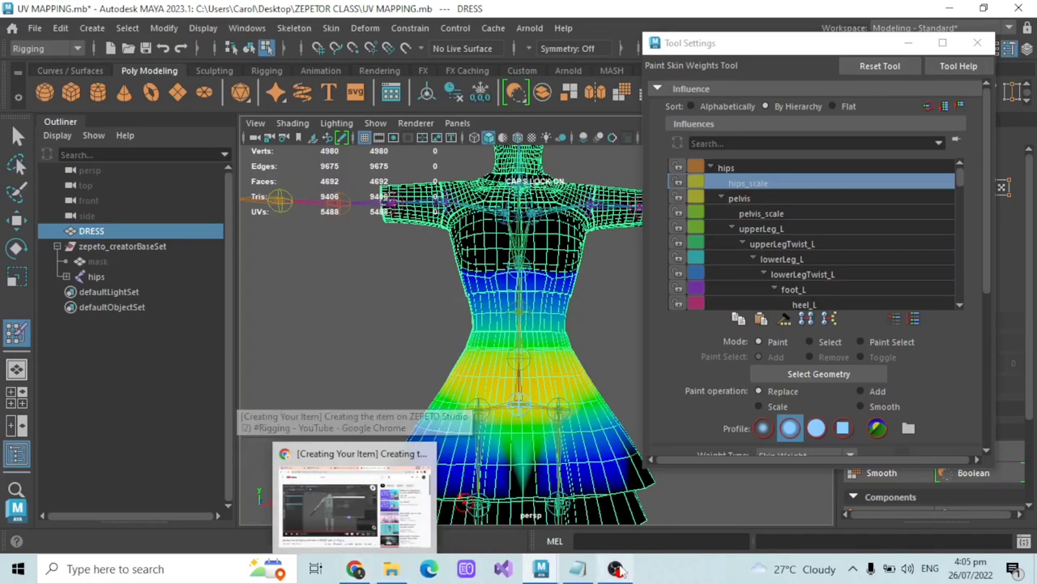
mouse_move(541, 570)
left_click(596, 509)
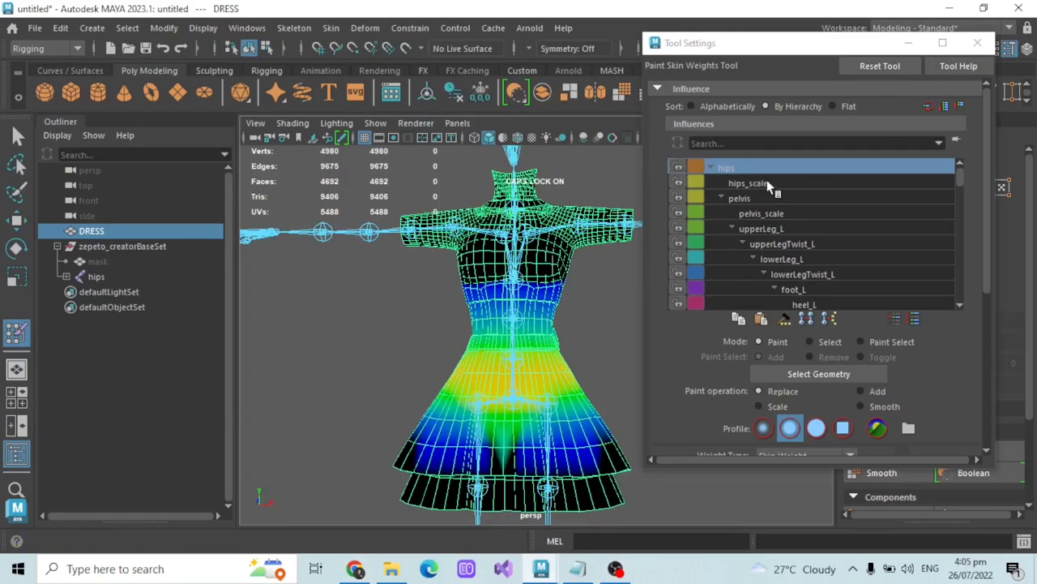
scroll(437, 302, "up", 1)
scroll(444, 298, "up", 2)
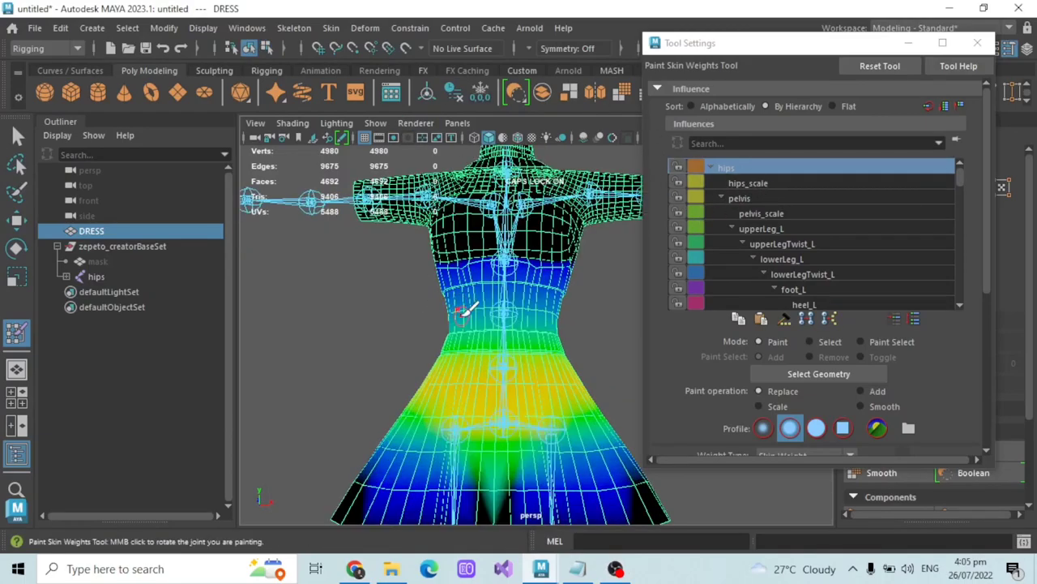
middle_click_drag(414, 317, 440, 272, "alt")
scroll(351, 298, "down", 2)
mouse_move(440, 272)
left_mouse_down("alt")
mouse_move(351, 298)
mouse_move(492, 279)
left_mouse_up("alt")
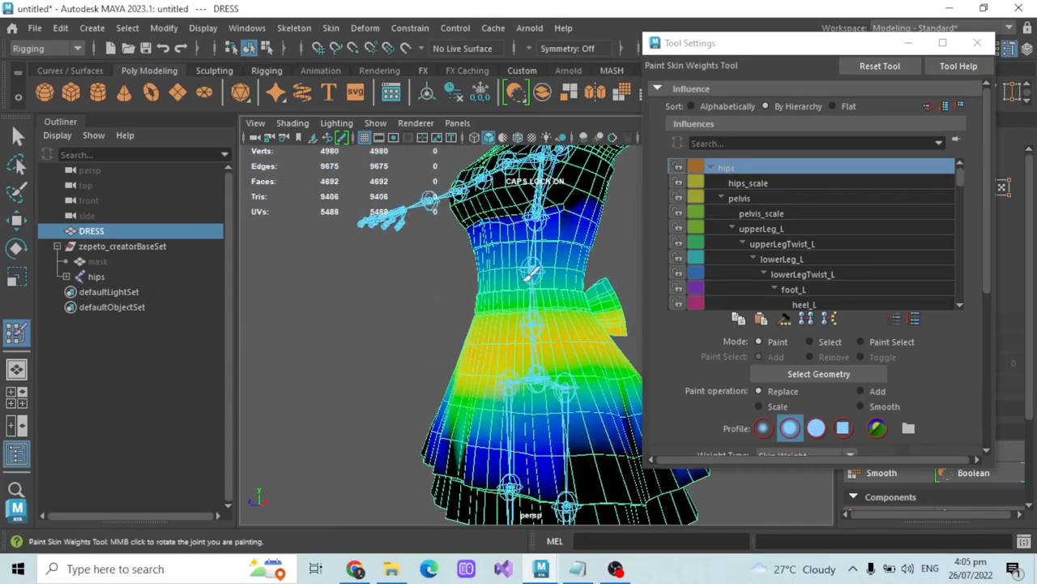
left_click(750, 182)
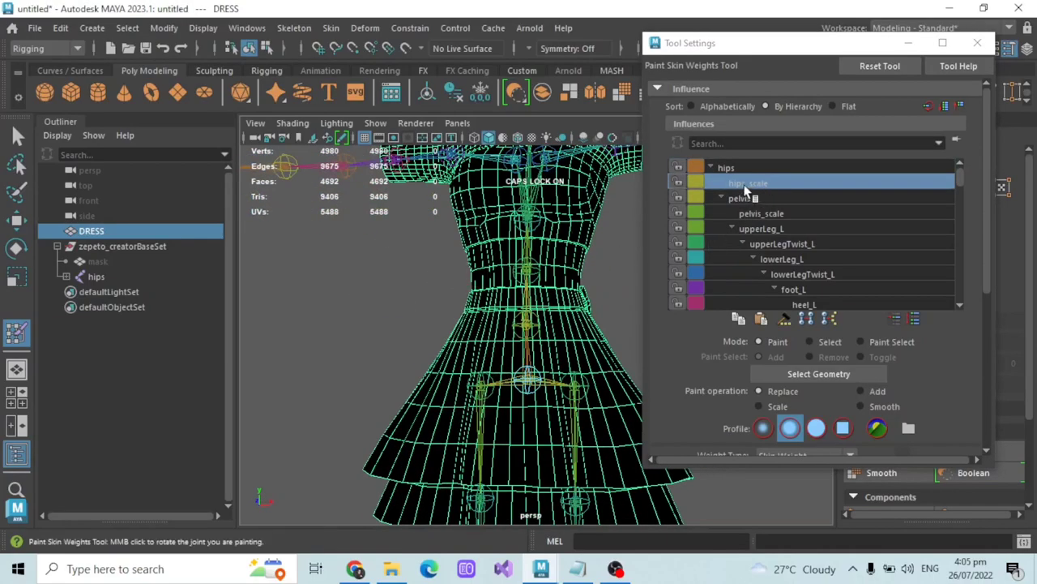
left_click(734, 168)
mouse_move(567, 252)
left_mouse_down("alt")
mouse_move(595, 268)
mouse_move(398, 338)
mouse_move(630, 329)
mouse_move(440, 331)
mouse_move(480, 318)
left_mouse_up("alt")
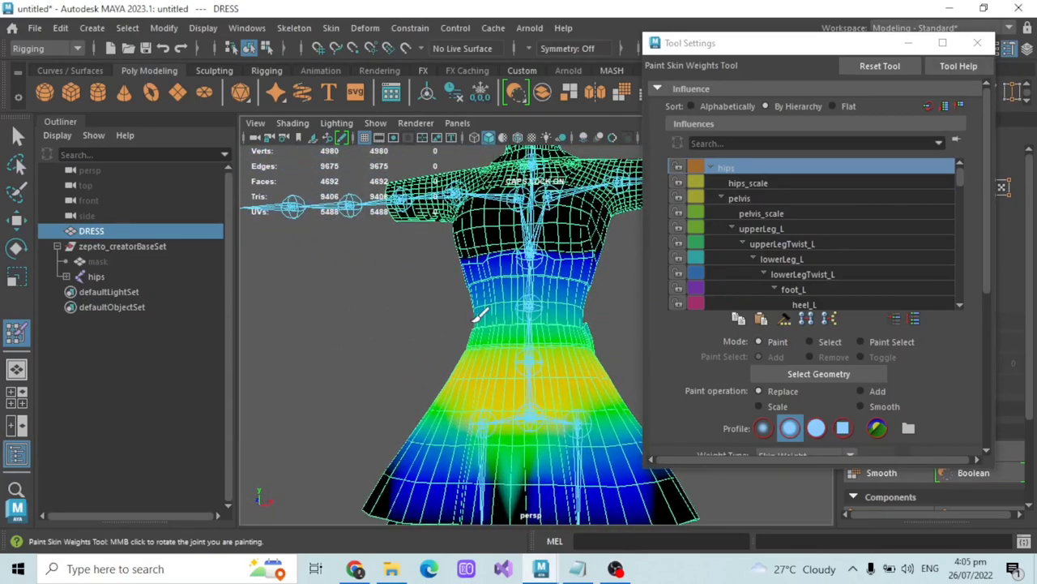
left_click_drag(412, 318, 376, 454, "alt")
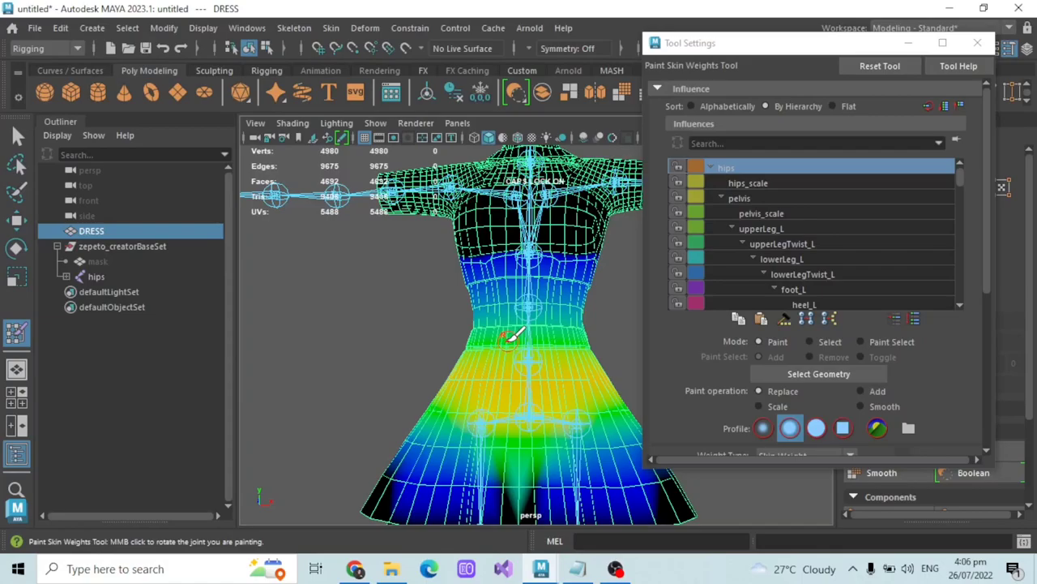
Step: Switch to Chrome, find and highlight the hips joint weight rule in the ZEPETO Studio guide using the HIPS search, and return to Maya
left_click(355, 568)
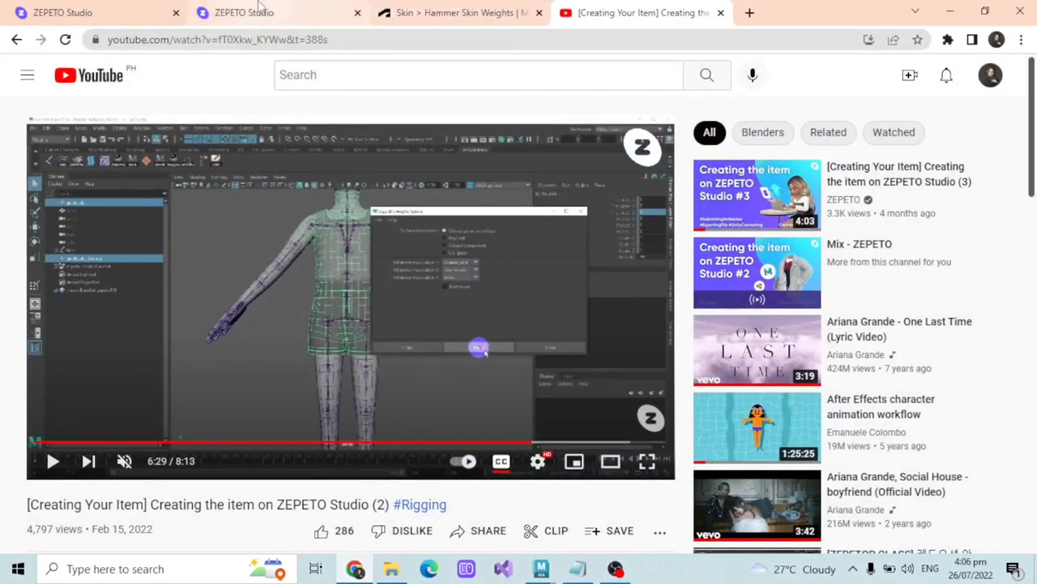
left_click(243, 12)
scroll(466, 321, "up", 2)
key("Return")
key("Return")
key("Return")
key("Return")
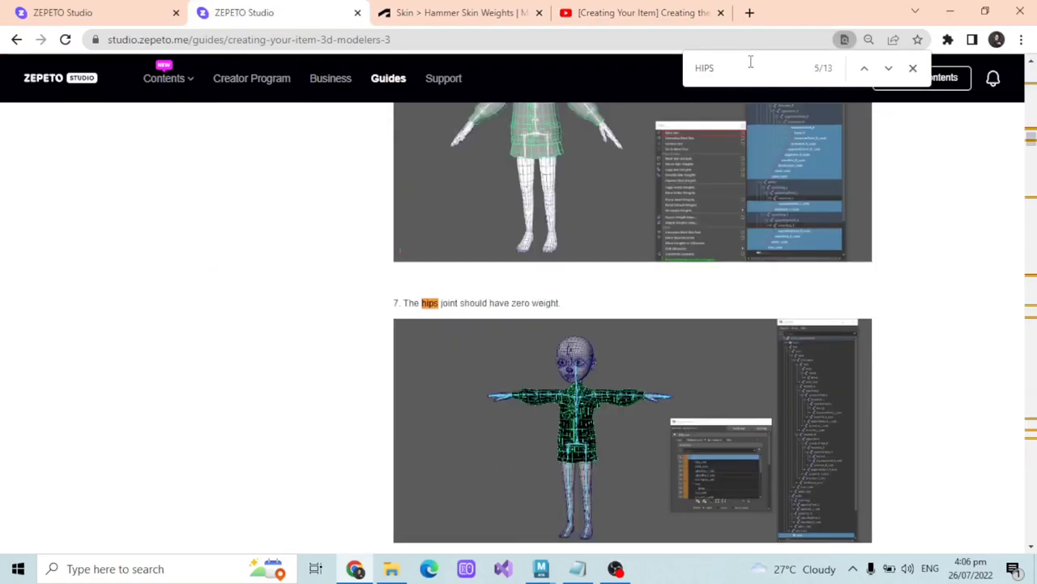
left_click_drag(403, 302, 599, 304)
scroll(596, 292, "down", 2)
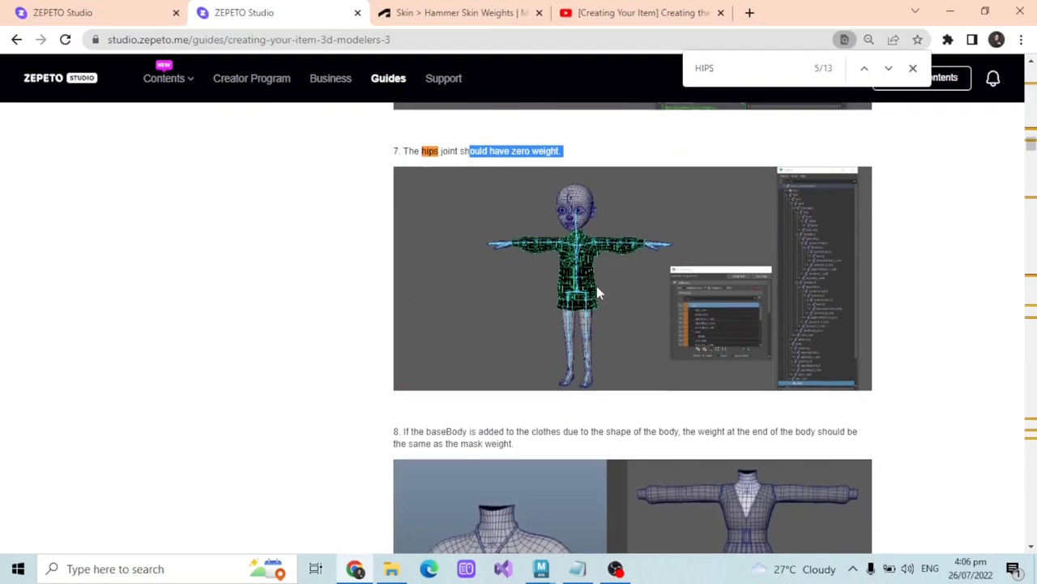
left_click_drag(409, 150, 597, 158)
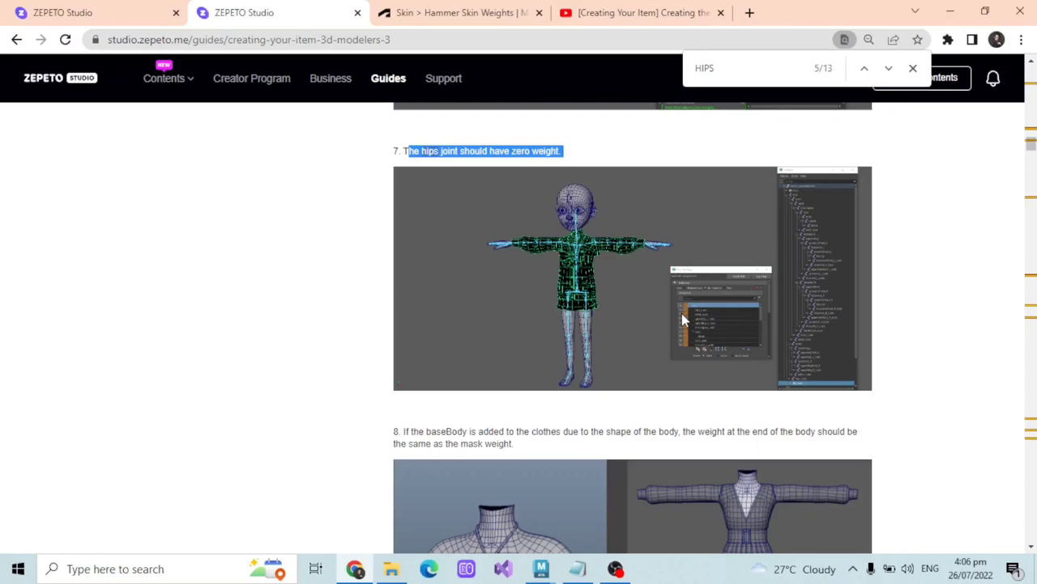
left_click(949, 11)
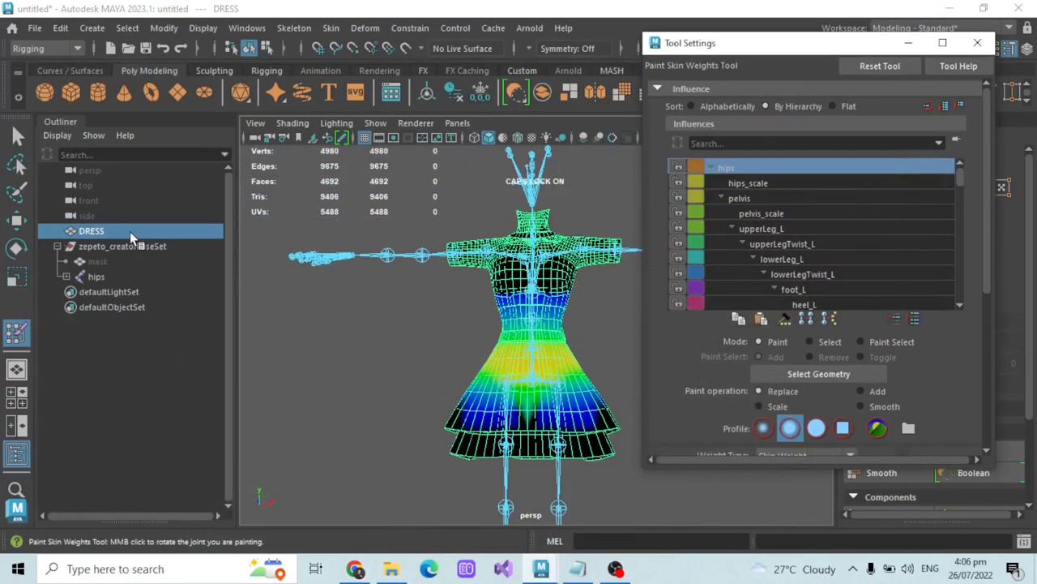
Step: Close the untitled scene without saving its changes
scroll(630, 297, "up", 2)
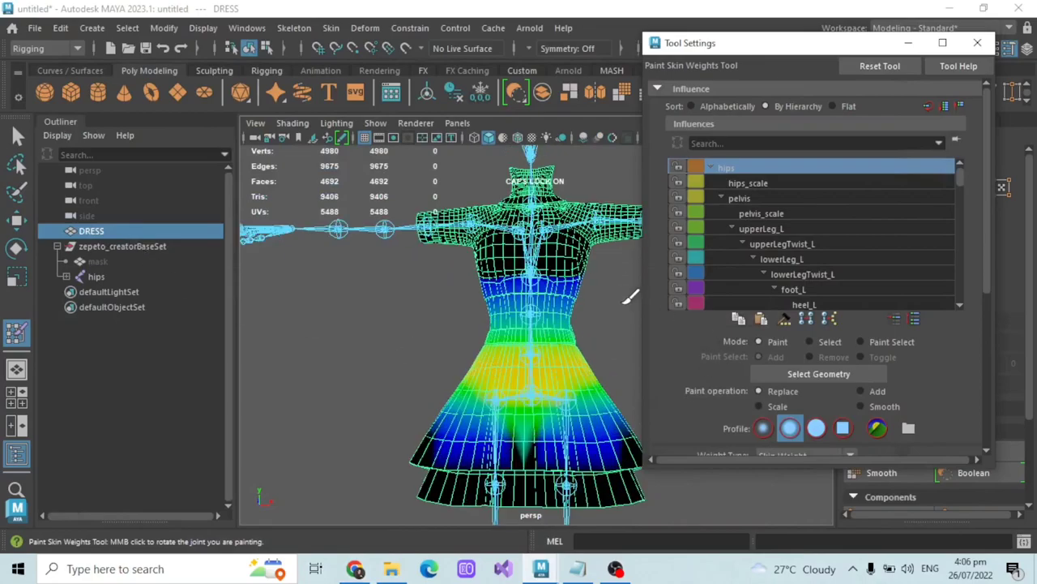
left_click(1019, 8)
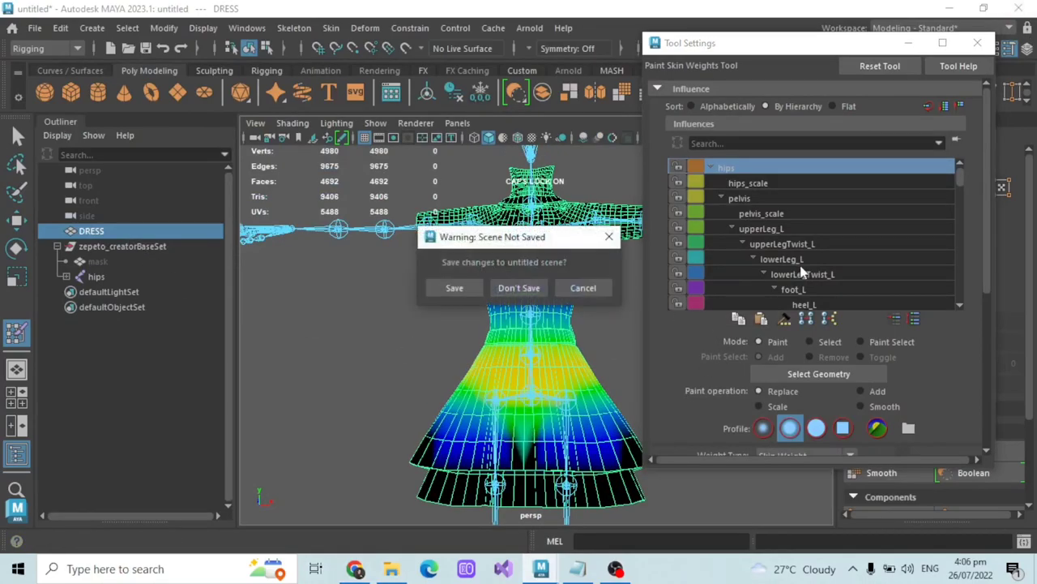
left_click(531, 288)
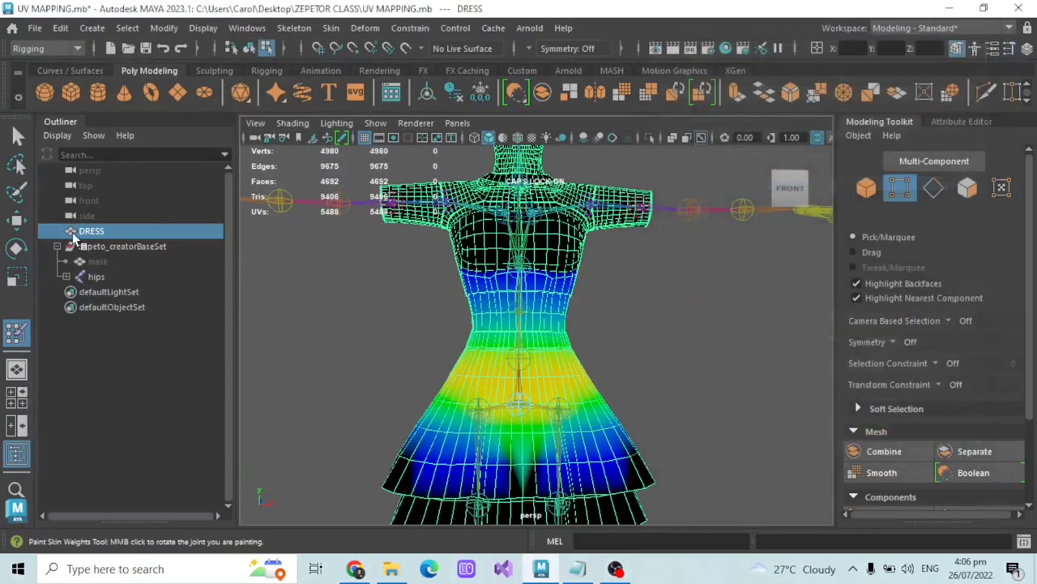
Step: Leave the Paint Skin Weights tool, unhide the mask, and select the mask followed by DRESS
left_click(17, 135)
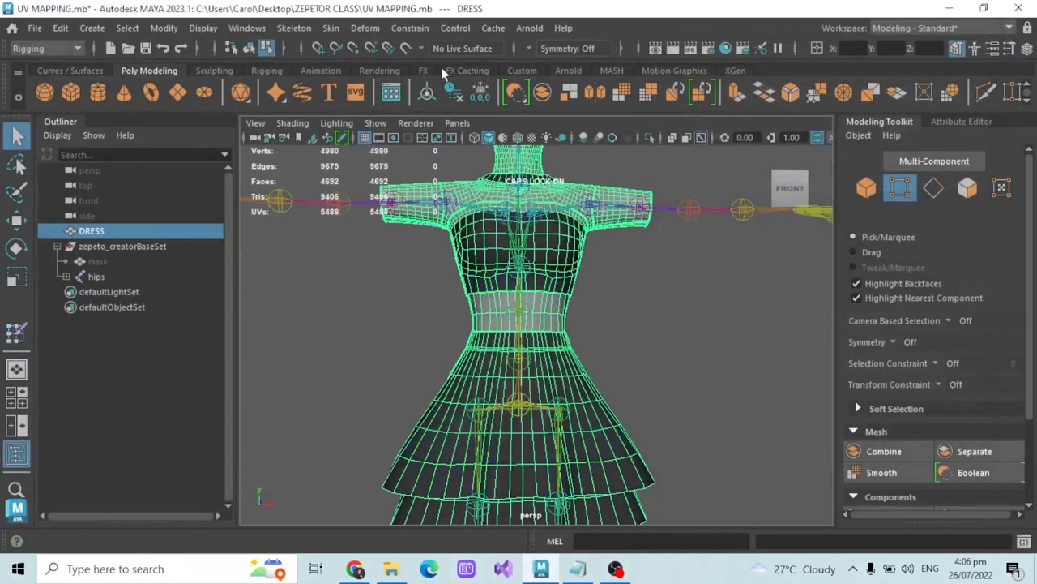
left_click(116, 262)
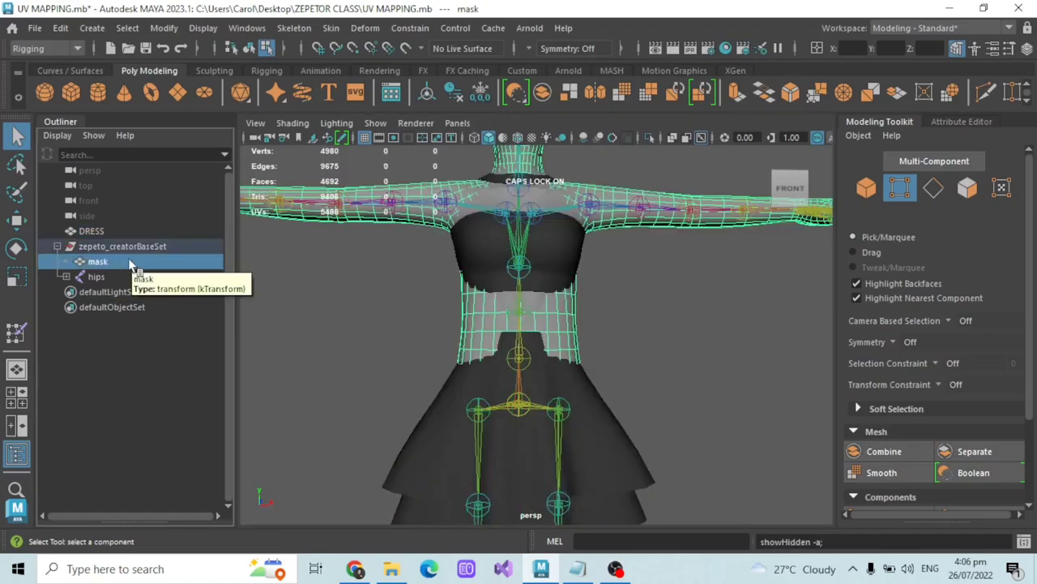
left_click(116, 230, "ctrl")
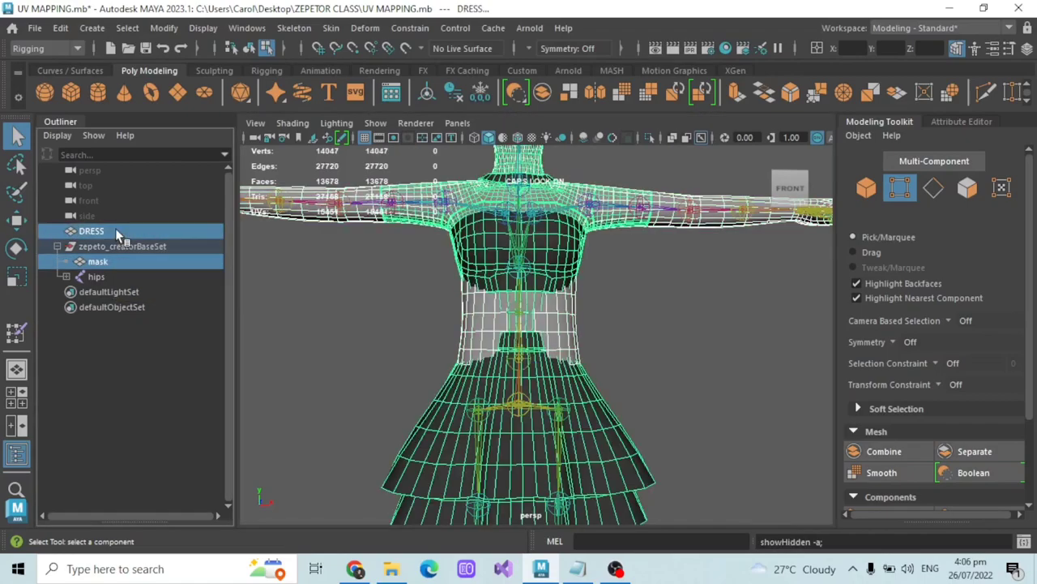
Step: Expand the hips joint hierarchy, select the hips root joint, and collapse the hierarchy again
left_click(66, 276)
left_click(104, 276)
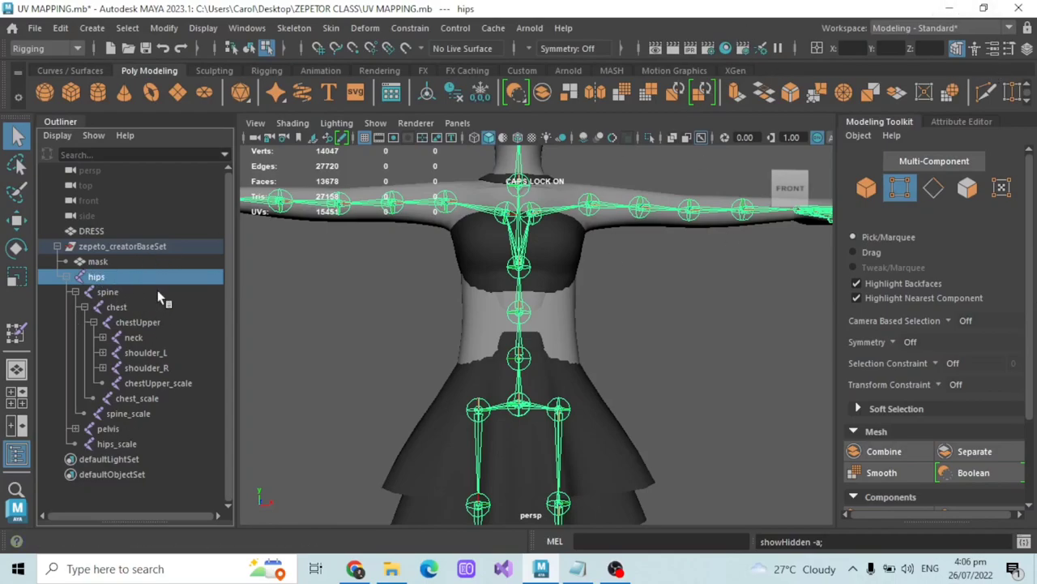
scroll(616, 288, "down", 3)
scroll(596, 288, "up", 1)
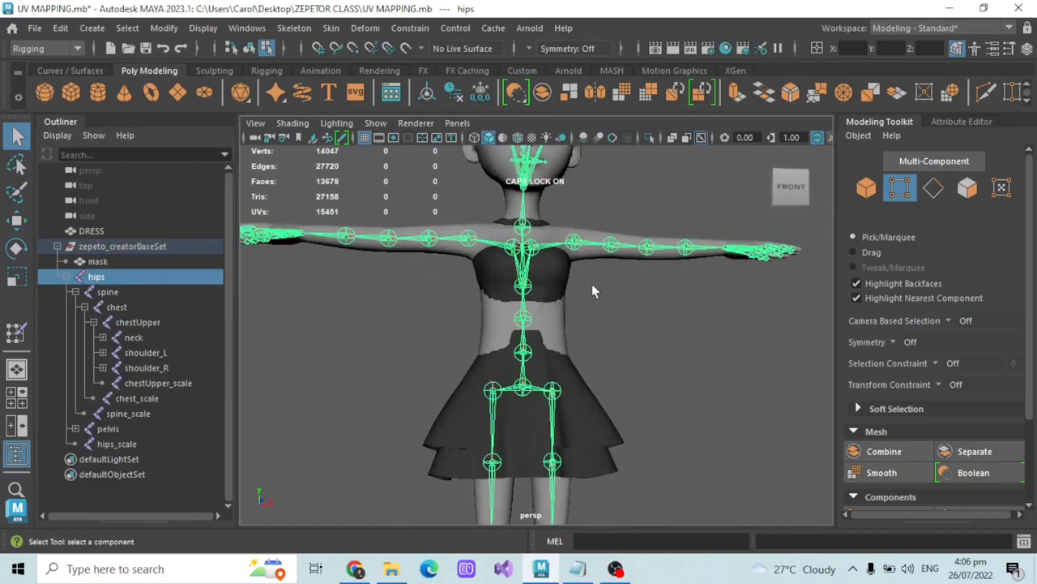
left_click(68, 277)
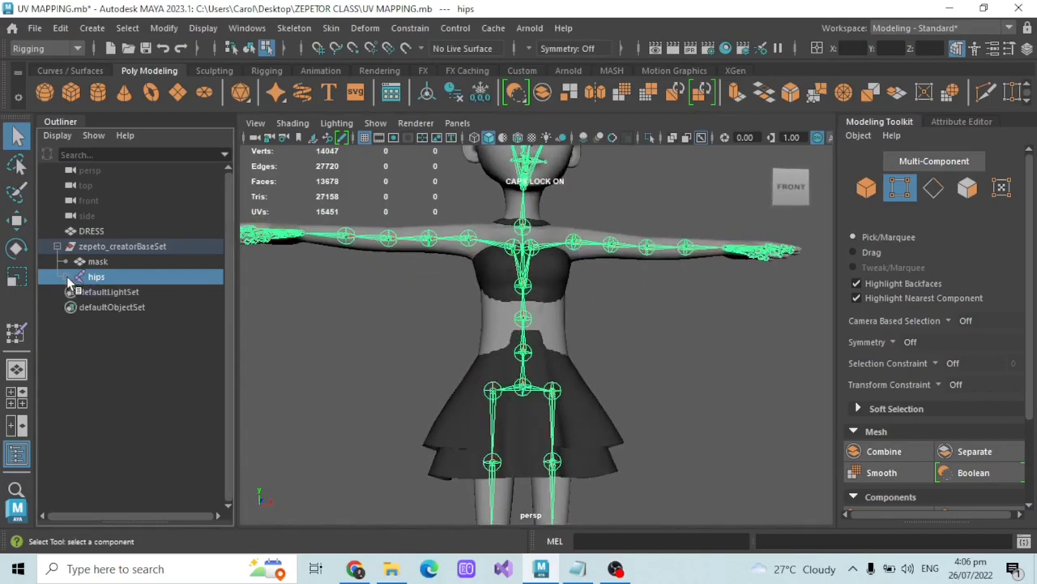
scroll(649, 305, "up", 2)
left_click_drag(658, 305, 639, 305, "alt")
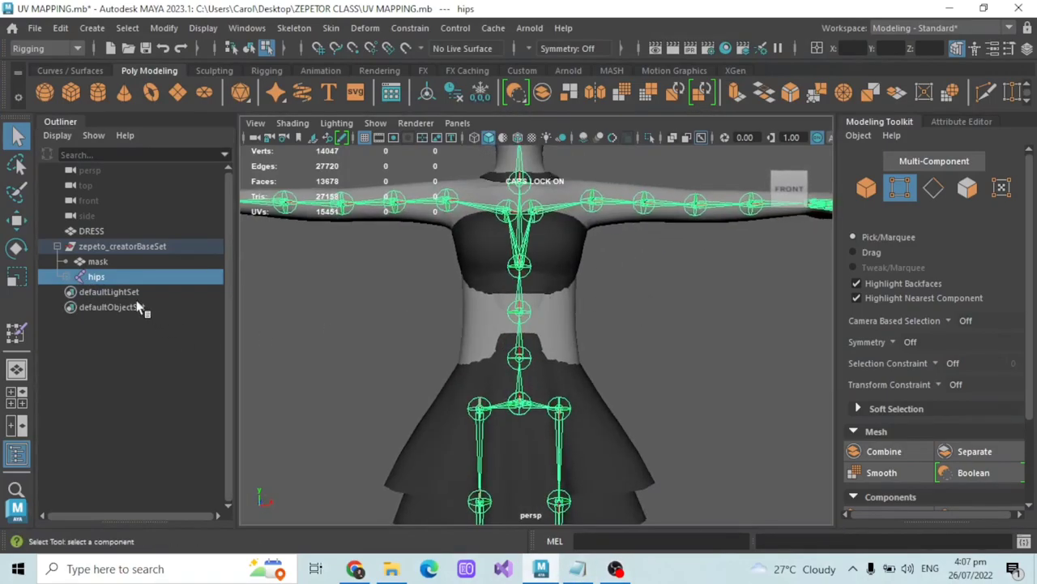
scroll(546, 313, "down", 2)
left_click_drag(546, 312, 427, 306, "alt")
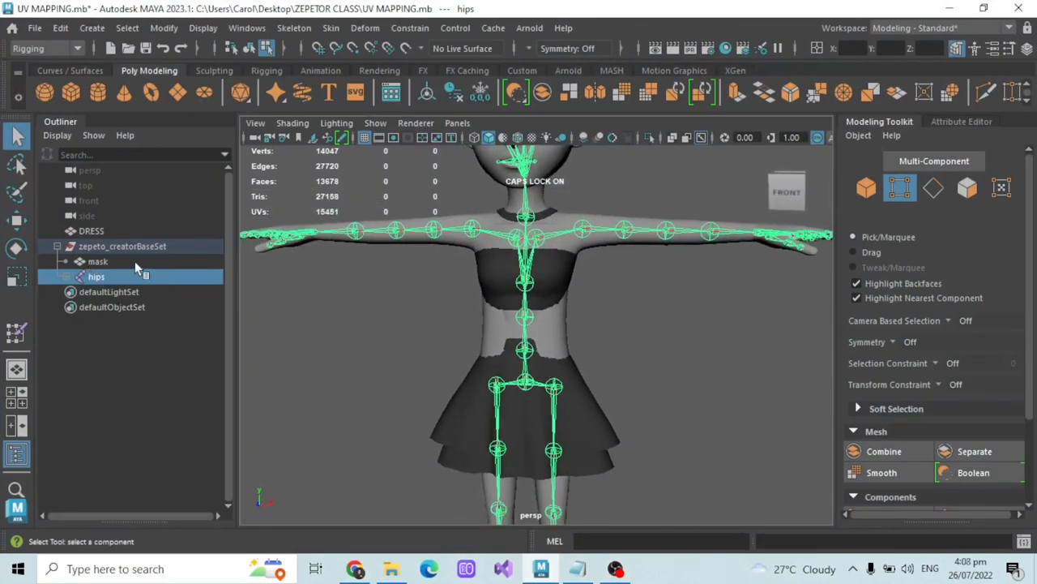
scroll(564, 302, "up", 3)
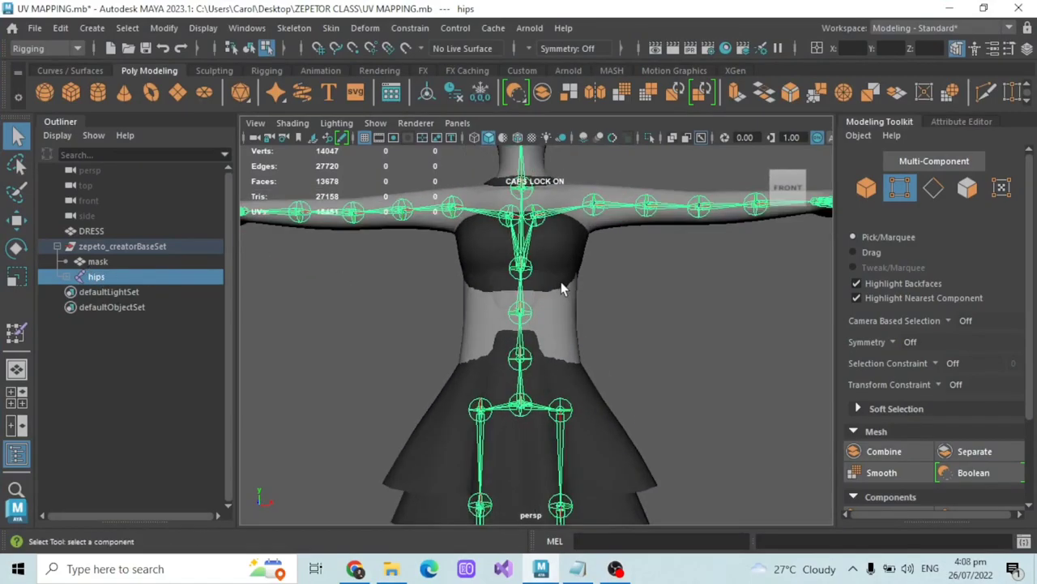
scroll(564, 288, "down", 2)
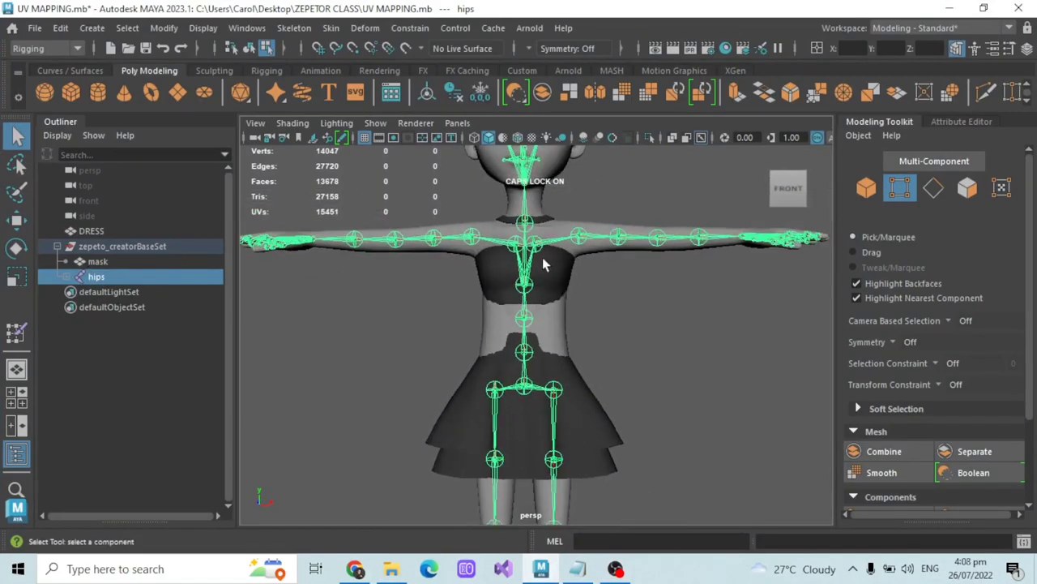
Step: Examine the hips joint hierarchy across the dress and body from the front, at an angle and from below
scroll(598, 306, "up", 1)
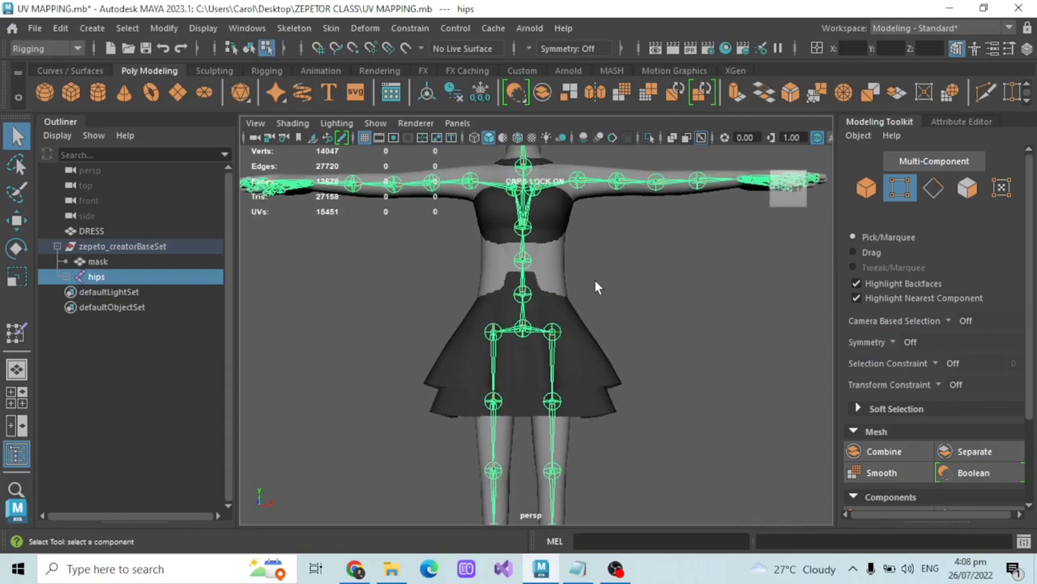
left_click_drag(615, 282, 560, 261, "alt")
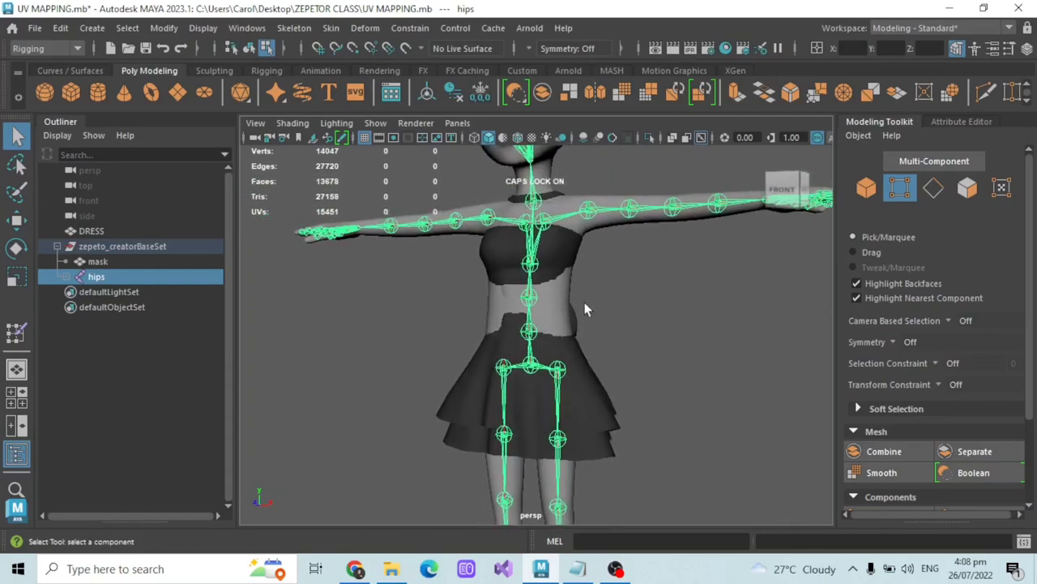
left_click_drag(585, 304, 633, 294, "alt")
middle_click_drag(572, 283, 543, 298, "alt")
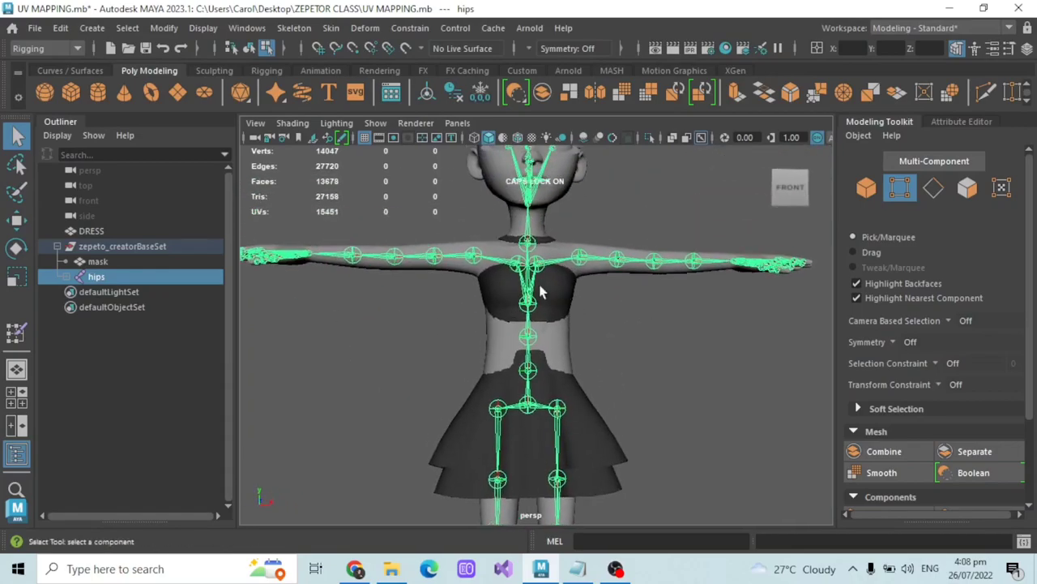
scroll(556, 316, "down", 3)
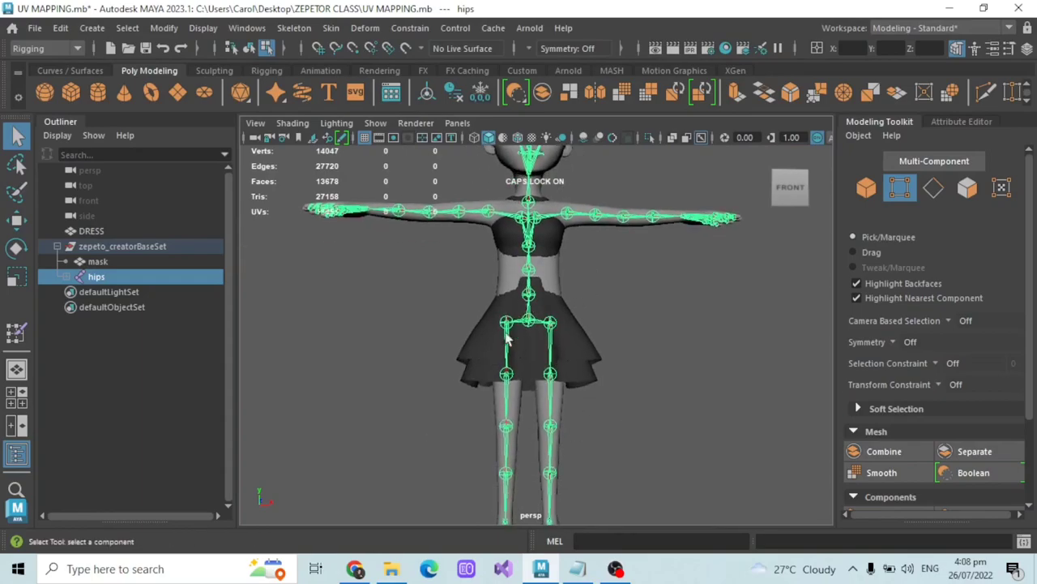
scroll(516, 327, "down", 3)
left_click_drag(612, 392, 507, 259, "alt")
scroll(429, 293, "up", 3)
middle_click_drag(490, 243, 495, 321, "alt")
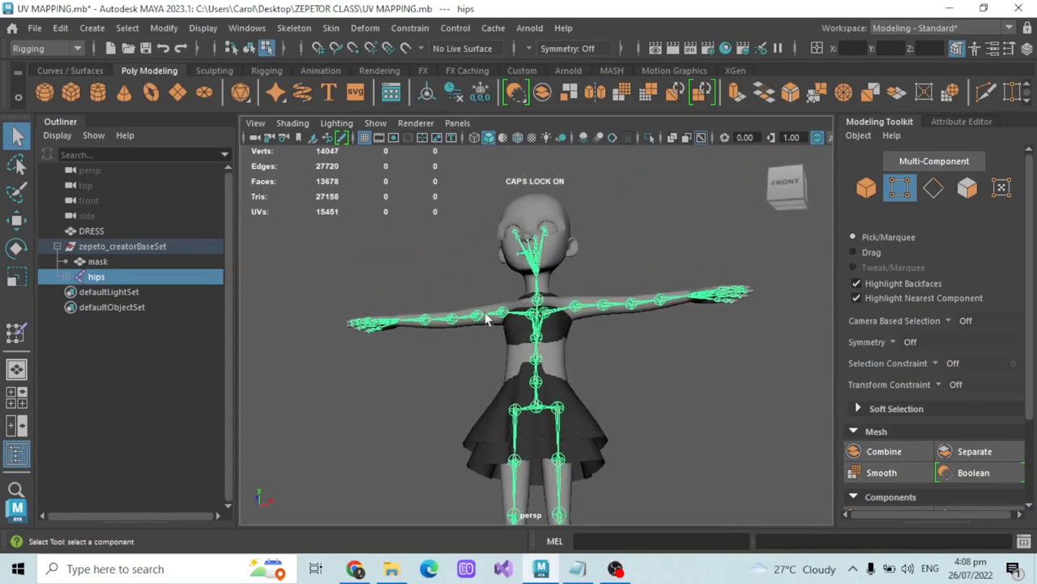
scroll(496, 323, "up", 2)
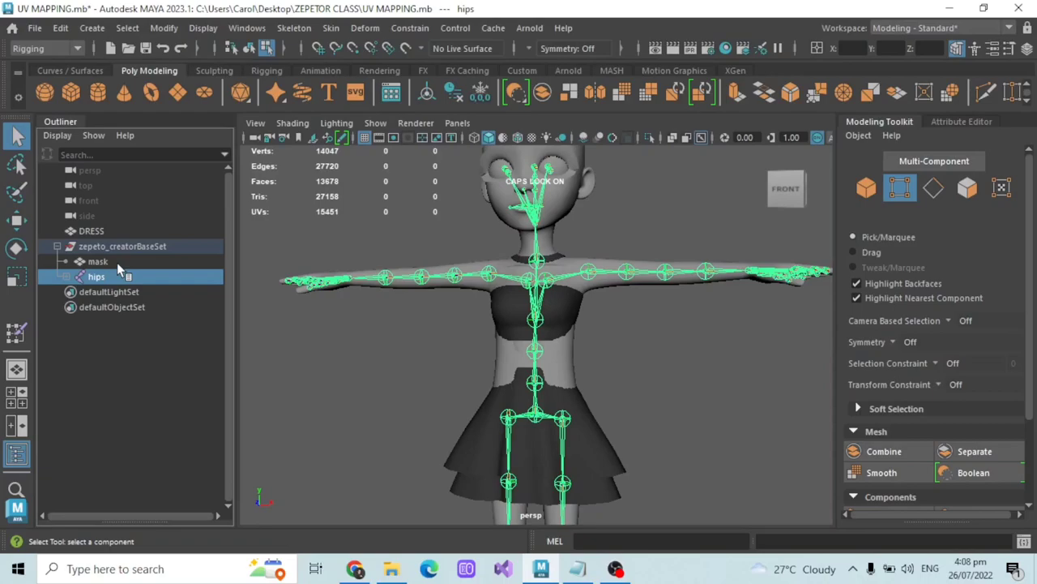
Step: Add the mask to the hips selection and inspect how the joints sit inside the body
left_click(117, 263, "ctrl")
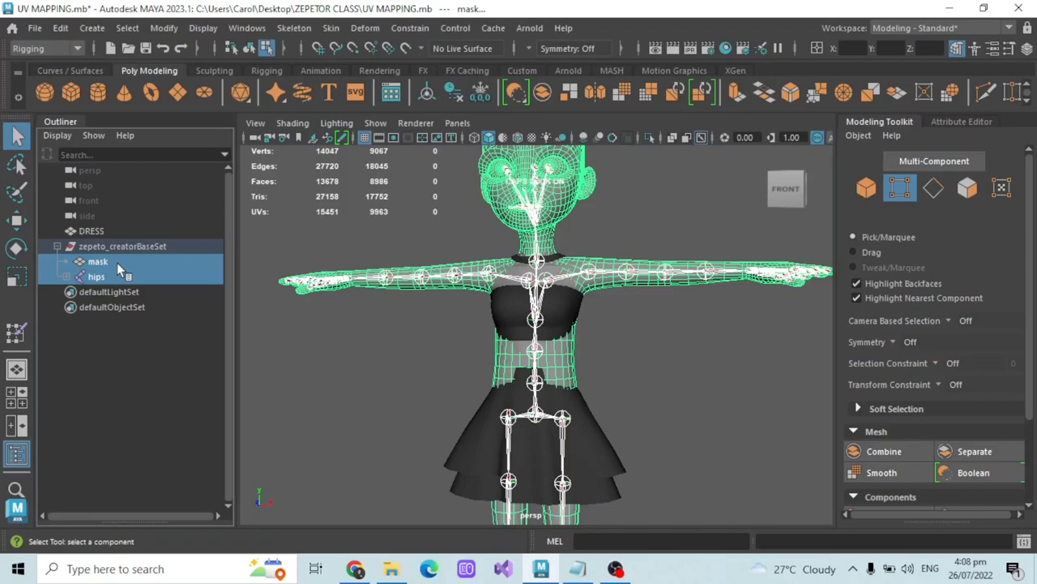
left_click_drag(454, 341, 574, 362, "alt")
scroll(586, 359, "down", 3)
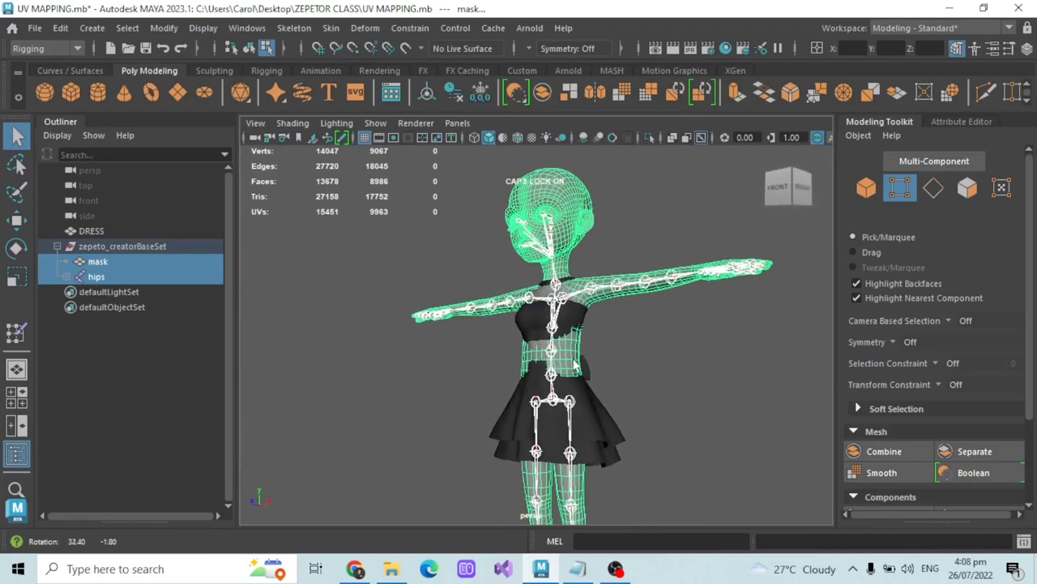
scroll(442, 228, "up", 3)
left_click_drag(389, 235, 437, 223, "alt")
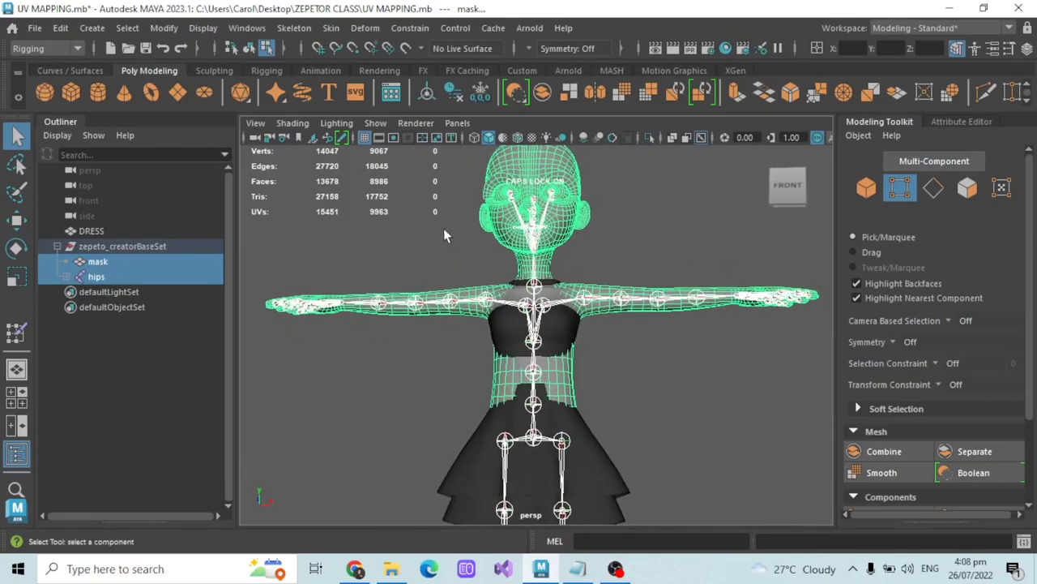
Step: Select DRESS with the mask and hips, then drop the mask from the selection while viewing the skirt's underside
left_click(91, 232)
left_click(107, 264, "ctrl")
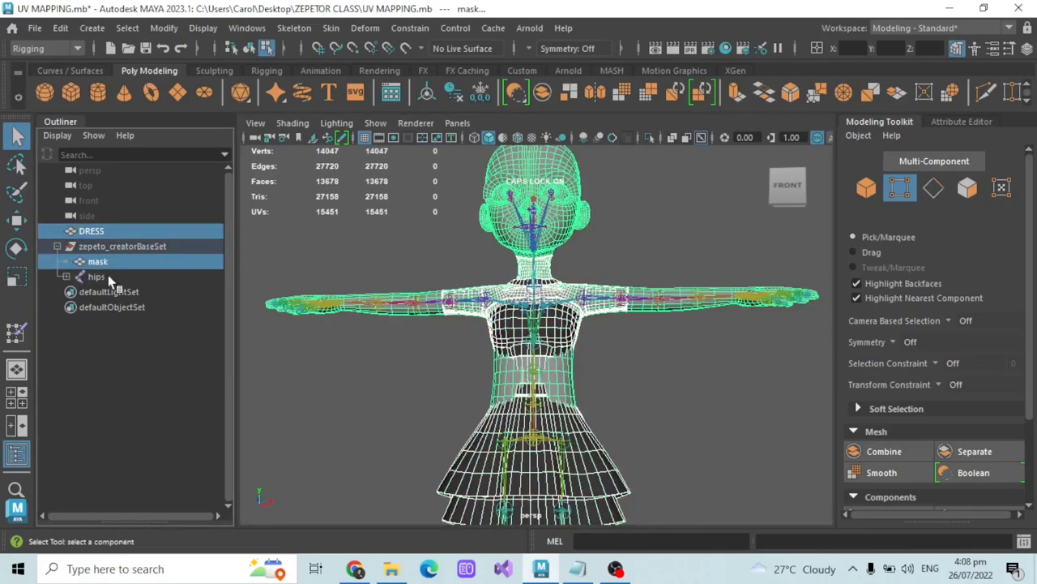
left_click(108, 277, "ctrl")
scroll(423, 336, "down", 4)
scroll(434, 364, "up", 2)
left_click_drag(424, 337, 523, 295, "alt")
scroll(559, 356, "down", 4)
scroll(497, 357, "up", 3)
scroll(512, 338, "down", 3)
scroll(565, 378, "up", 3)
left_click(583, 343, "shift")
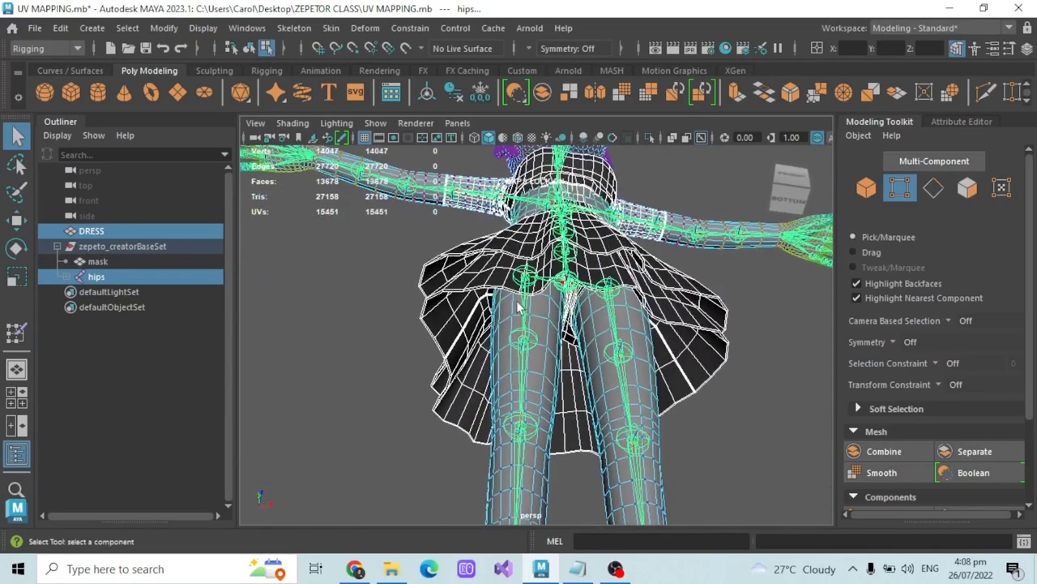
Step: Clear the object selection and inspect the dress on the rig in component mode from below and the front
left_click_drag(616, 336, 502, 299, "alt")
left_click_drag(577, 322, 671, 353, "alt")
left_click(644, 324)
double_click(565, 357)
scroll(688, 298, "down", 3)
left_click_drag(689, 298, 624, 316, "alt")
left_click(644, 343)
scroll(623, 316, "up", 2)
scroll(613, 303, "down", 2)
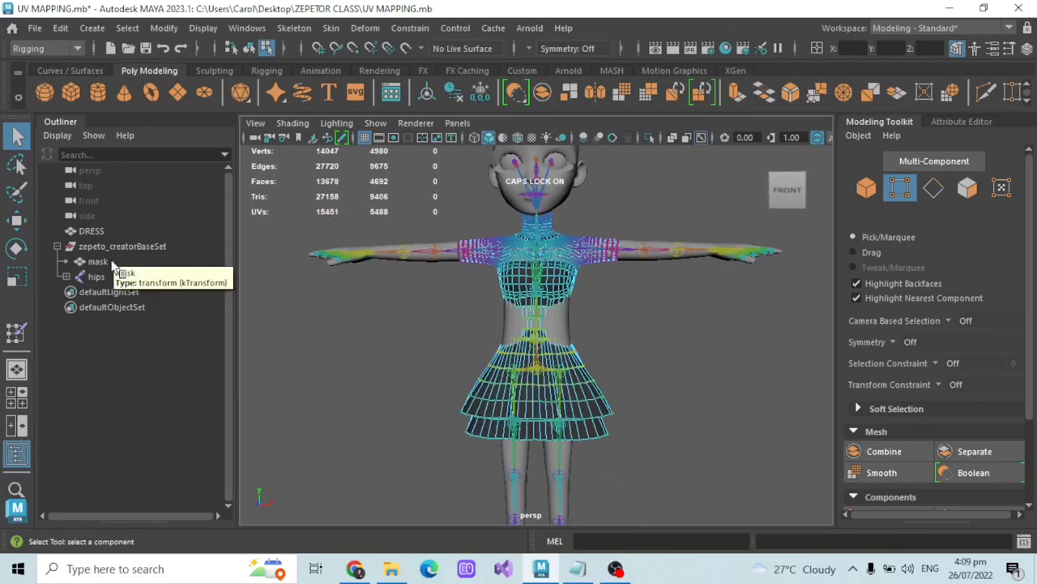
Step: Hide the mask mesh to leave only DRESS and the hips joints in the viewport
left_click(112, 264)
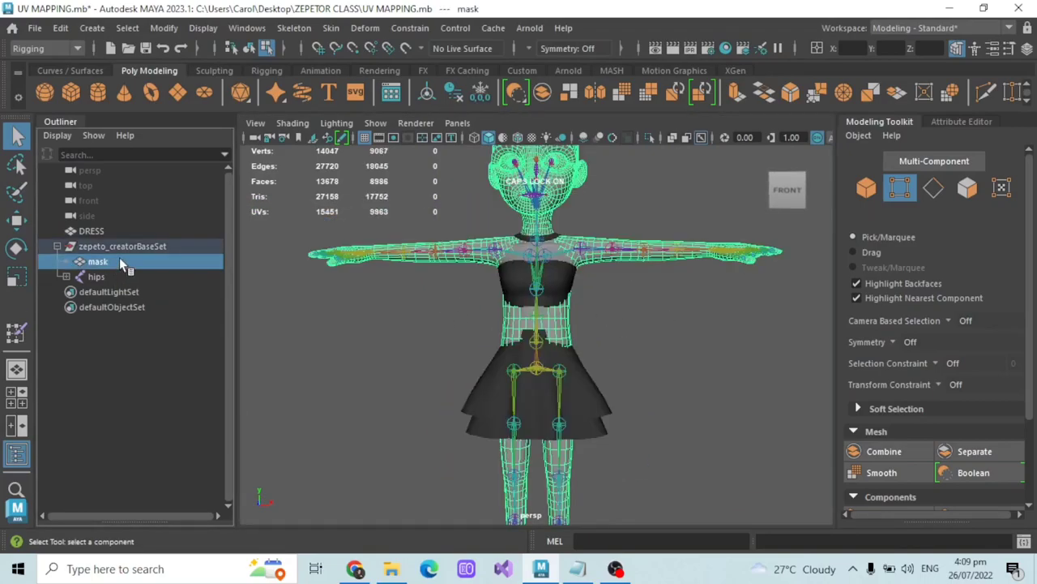
key("ctrl+h")
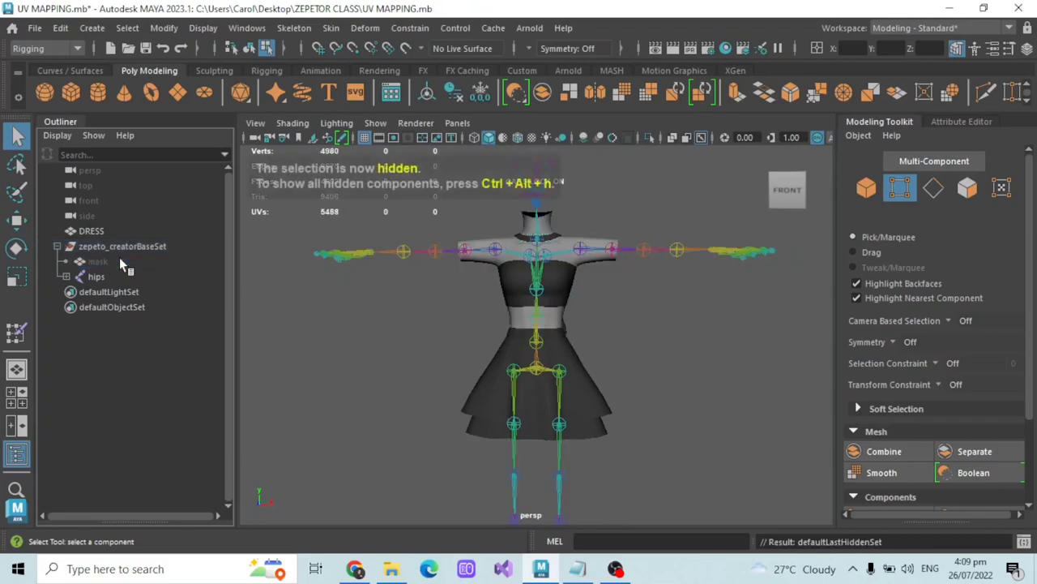
left_click(103, 277)
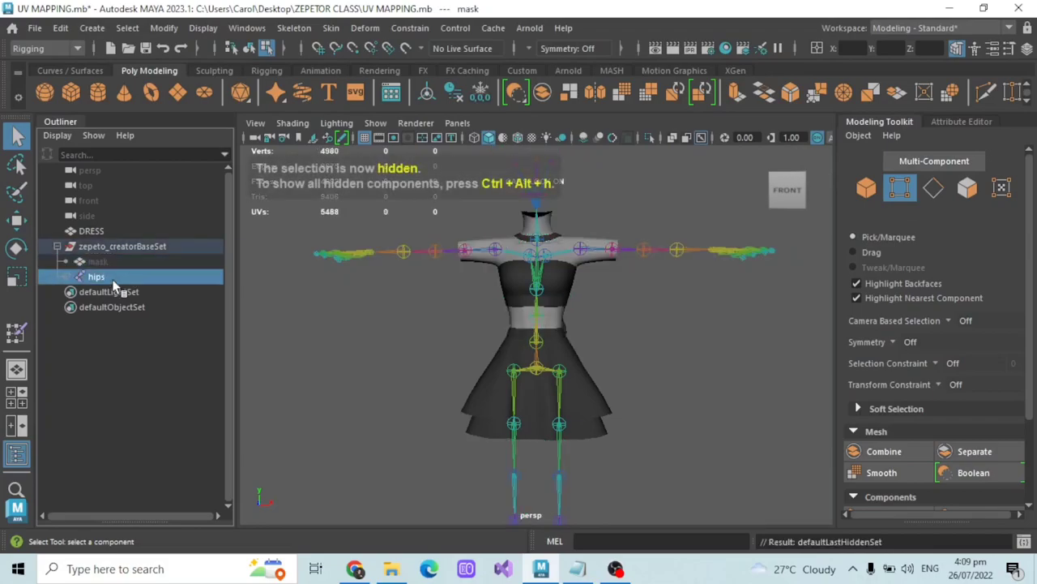
left_click(102, 232)
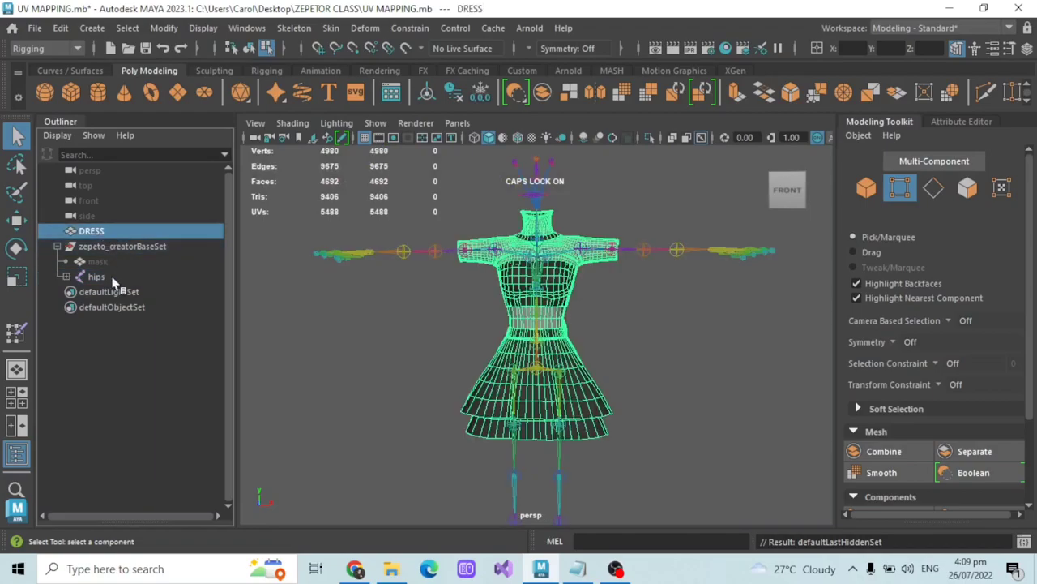
left_click(98, 261)
left_click_drag(646, 358, 18, 357, "alt")
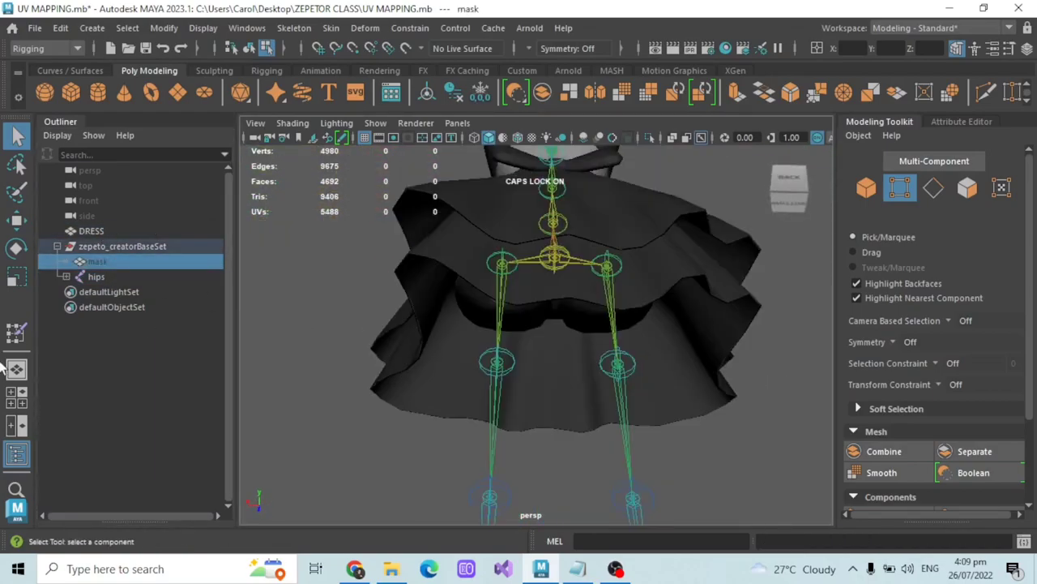
Step: Open the Paint Skin Weights tool settings and review the influence, paint operation, value and gradient options
double_click(16, 333)
scroll(785, 356, "down", 8)
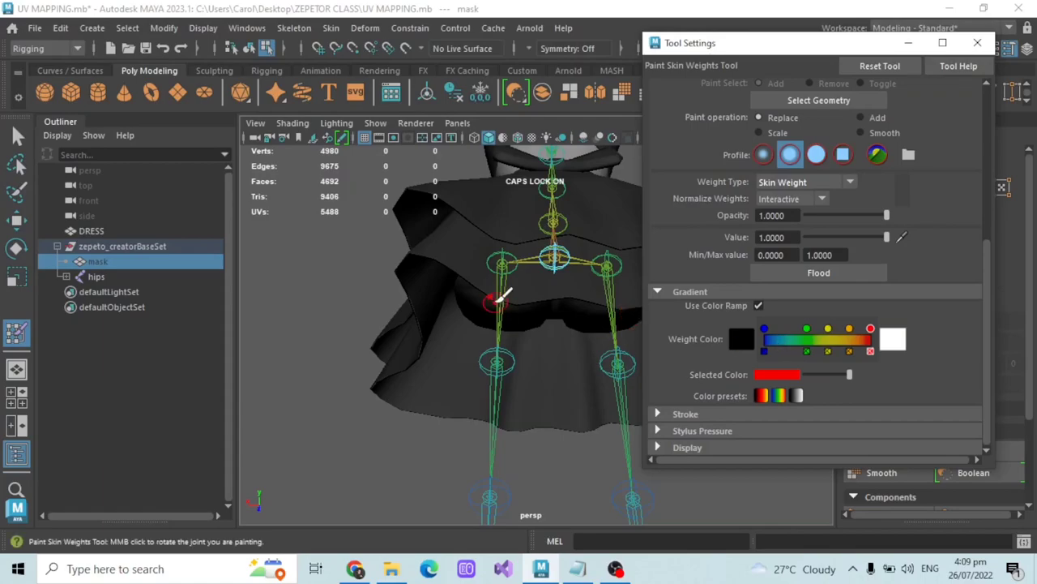
scroll(844, 220, "up", 5)
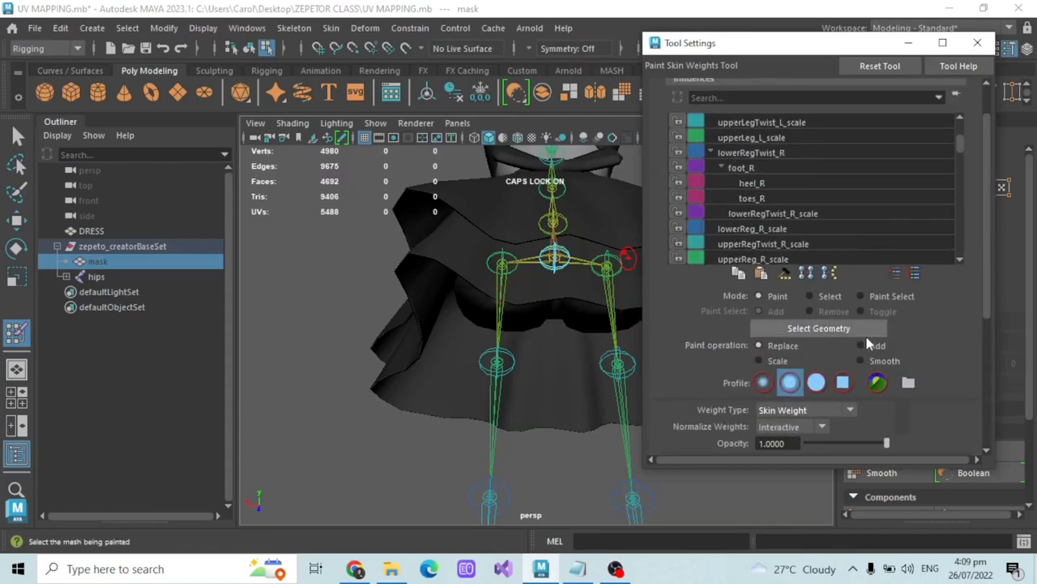
scroll(864, 332, "down", 5)
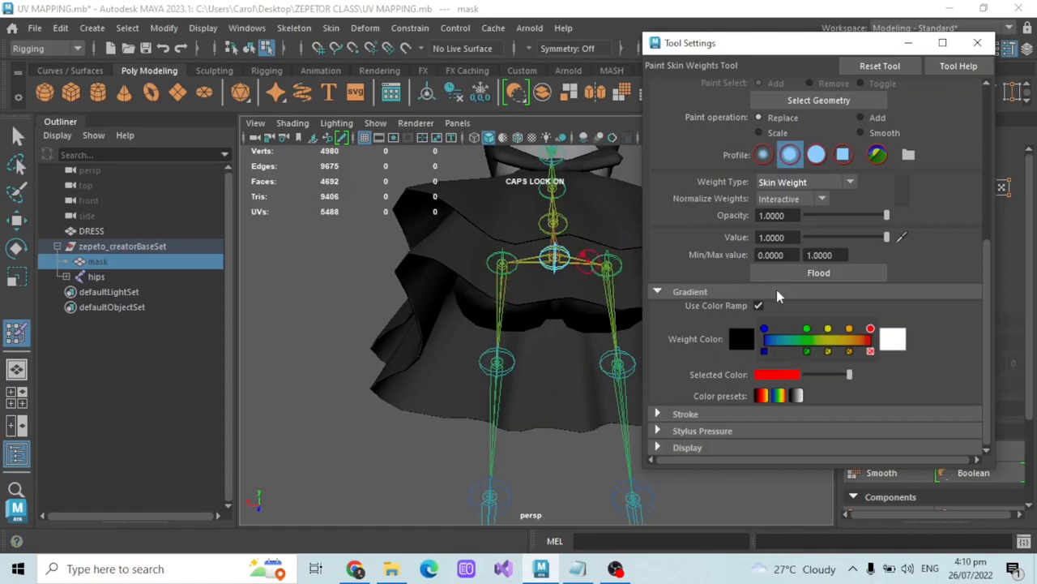
scroll(415, 290, "down", 5)
left_click_drag(415, 289, 542, 315, "alt")
middle_click_drag(542, 315, 542, 322, "alt")
scroll(491, 343, "up", 5)
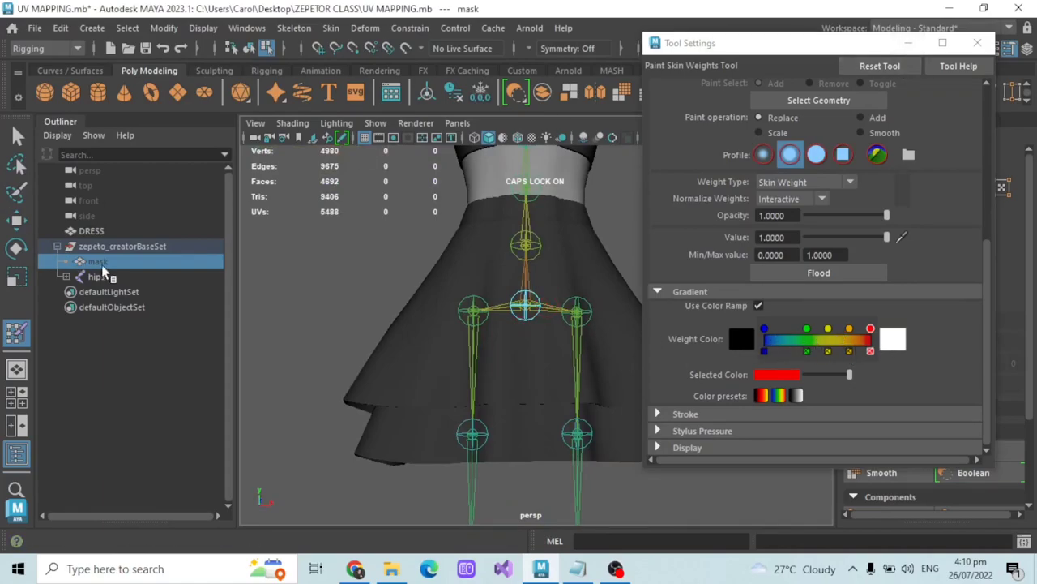
Step: Select DRESS for weight painting and examine the weight colours on the skirt around the hips joint
left_click(92, 231)
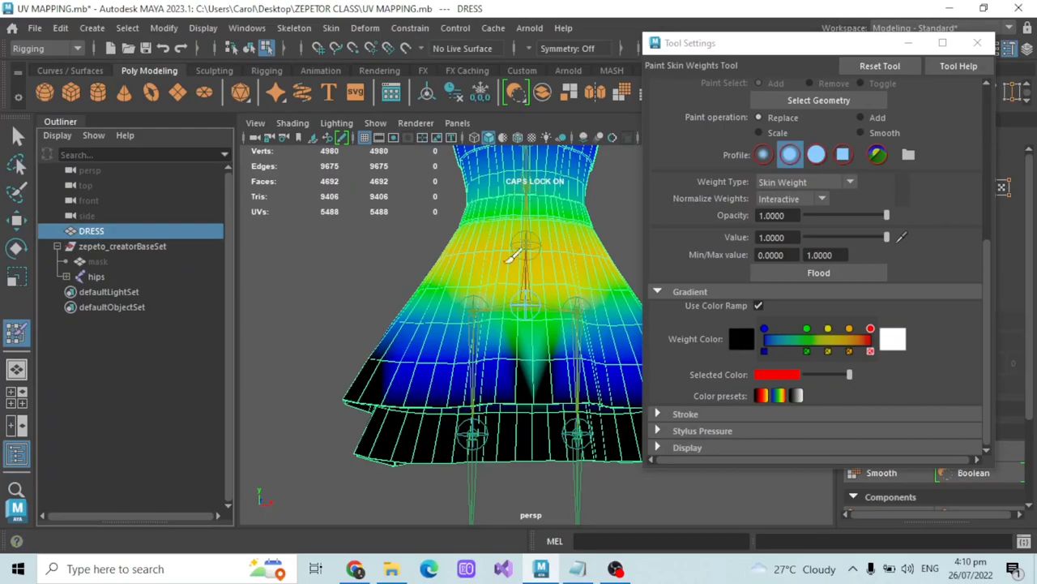
scroll(551, 229, "down", 2)
left_click_drag(566, 211, 565, 252, "alt")
scroll(538, 300, "up", 3)
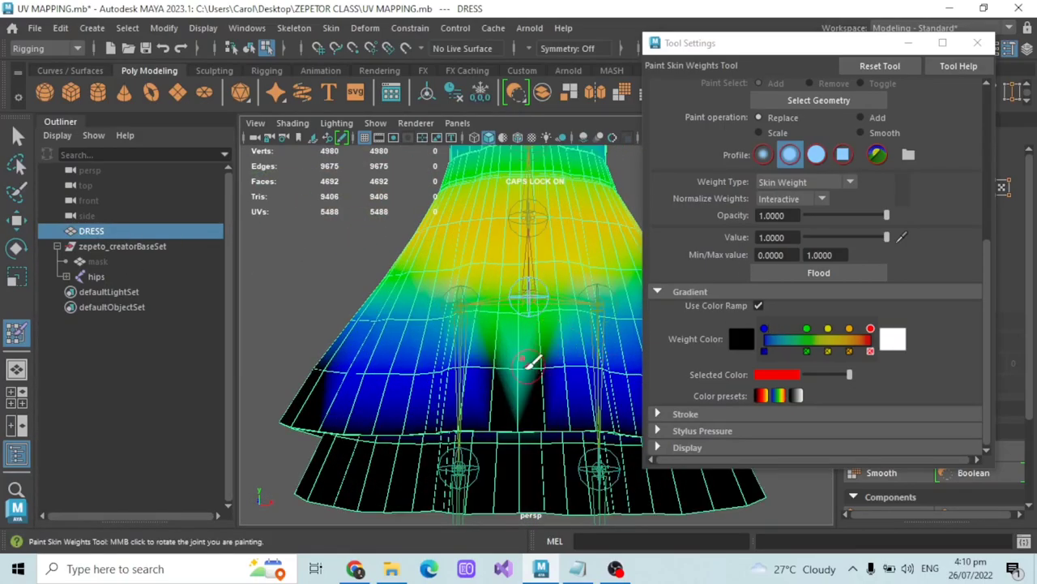
mouse_move(558, 411)
left_mouse_down("alt")
mouse_move(572, 363)
mouse_move(548, 308)
mouse_move(510, 349)
mouse_move(444, 377)
mouse_move(486, 361)
mouse_move(478, 373)
mouse_move(503, 369)
mouse_move(468, 366)
mouse_move(627, 384)
mouse_move(592, 324)
mouse_move(609, 377)
mouse_move(521, 341)
left_mouse_up("alt")
scroll(619, 364, "up", 4)
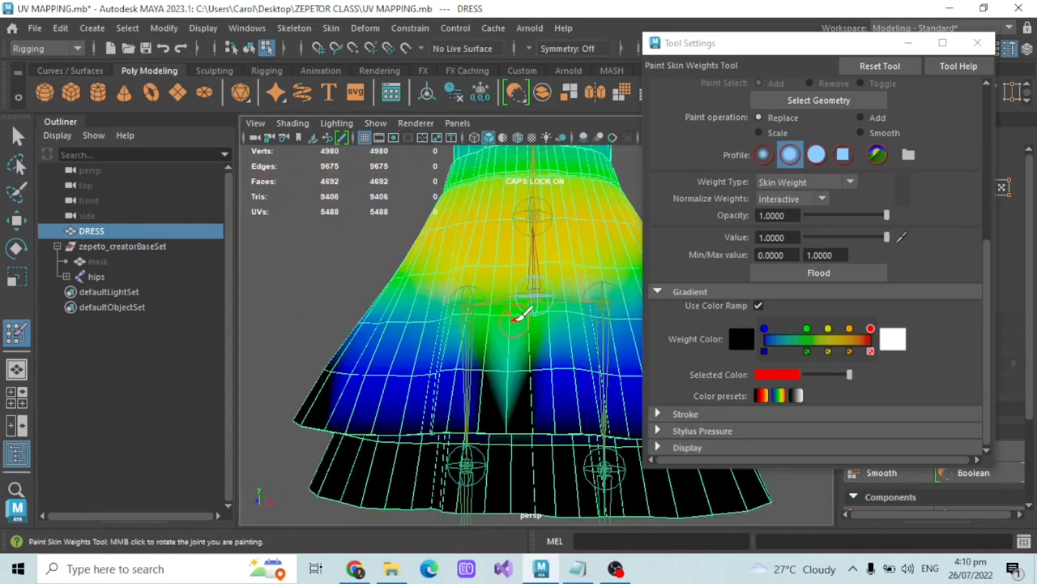
Step: Try painting skin weight on the front of the skirt in Replace mode with a value of 1, and undo the strokes
mouse_move(549, 366)
left_mouse_down("alt")
mouse_move(486, 364)
mouse_move(513, 363)
left_mouse_up("alt")
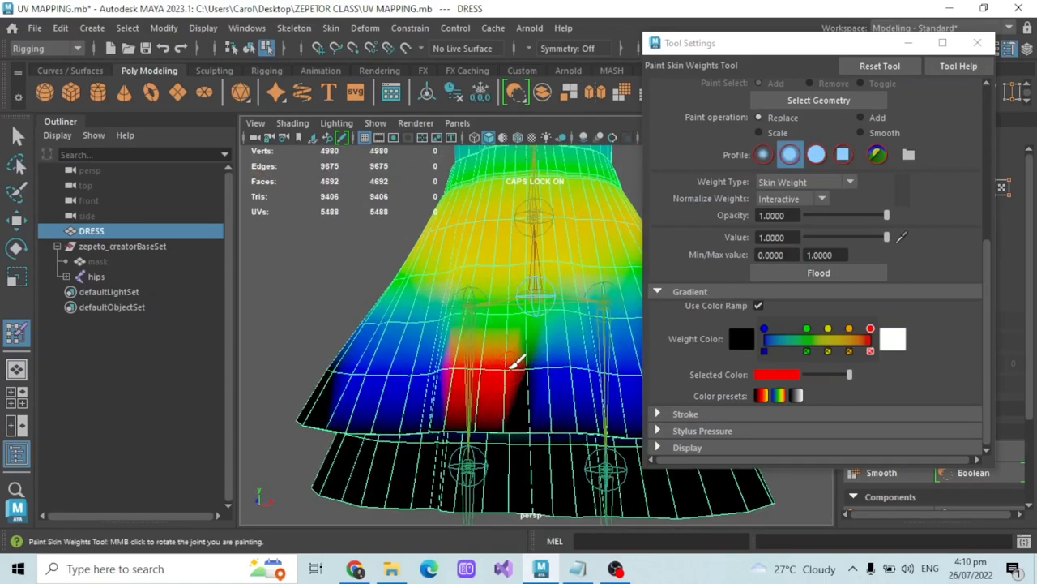
key("ctrl+z")
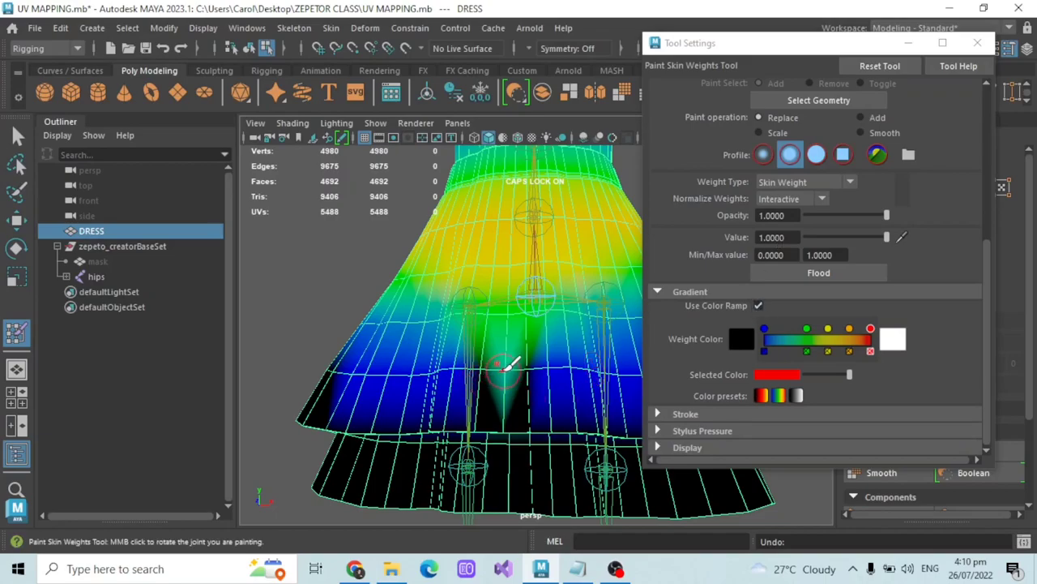
scroll(739, 406, "up", 3)
scroll(739, 406, "up", 3)
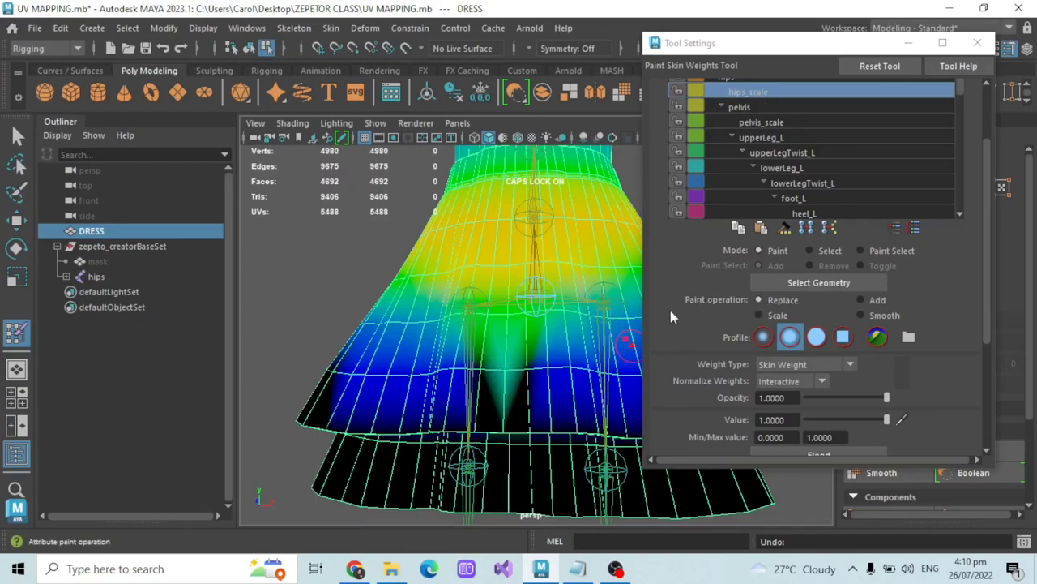
scroll(729, 312, "down", 2)
left_click(761, 328)
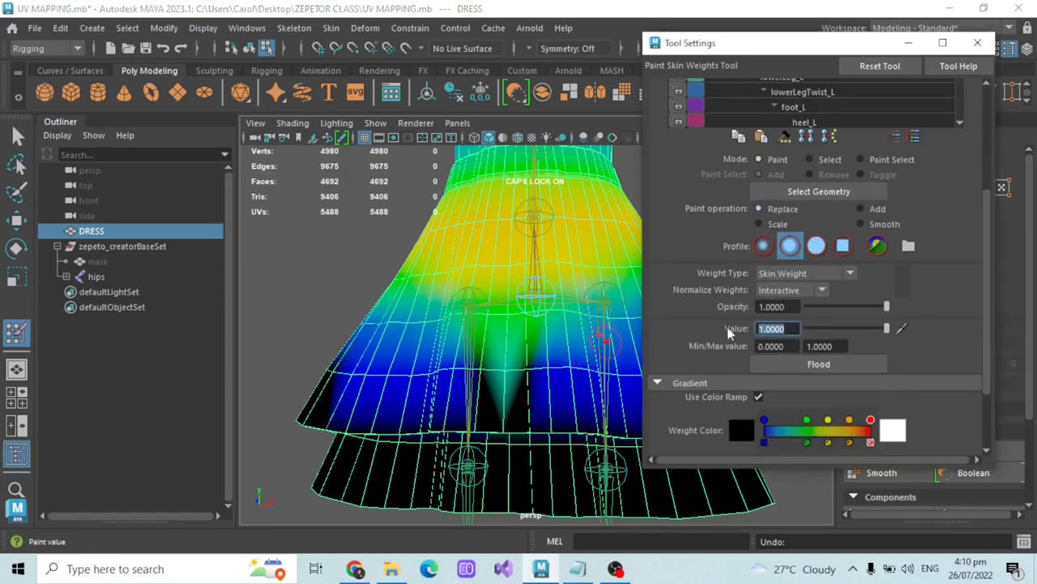
mouse_move(497, 366)
left_mouse_down()
mouse_move(544, 366)
mouse_move(527, 365)
left_mouse_up()
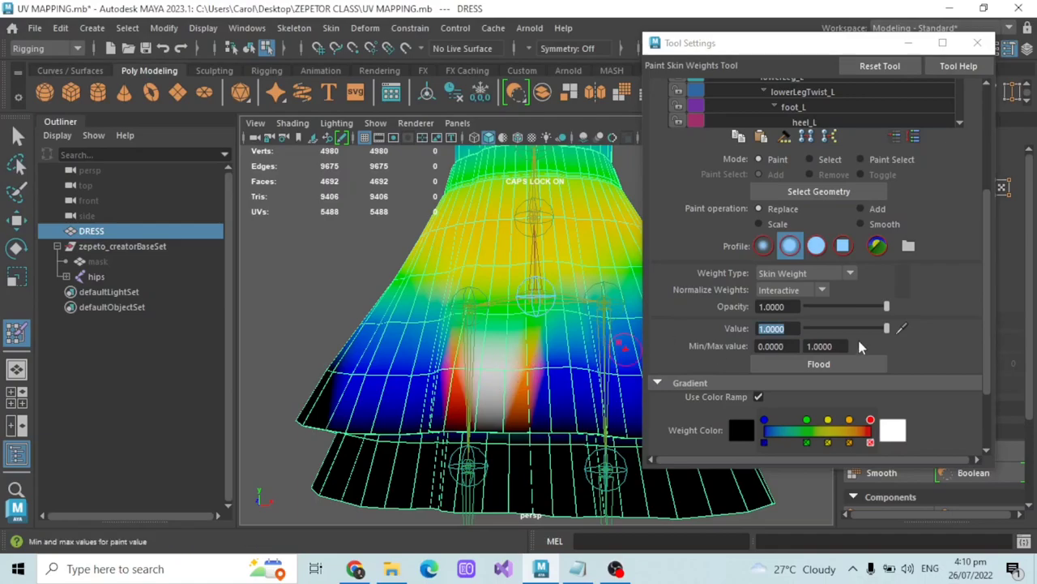
key("ctrl+z")
key("ctrl+z")
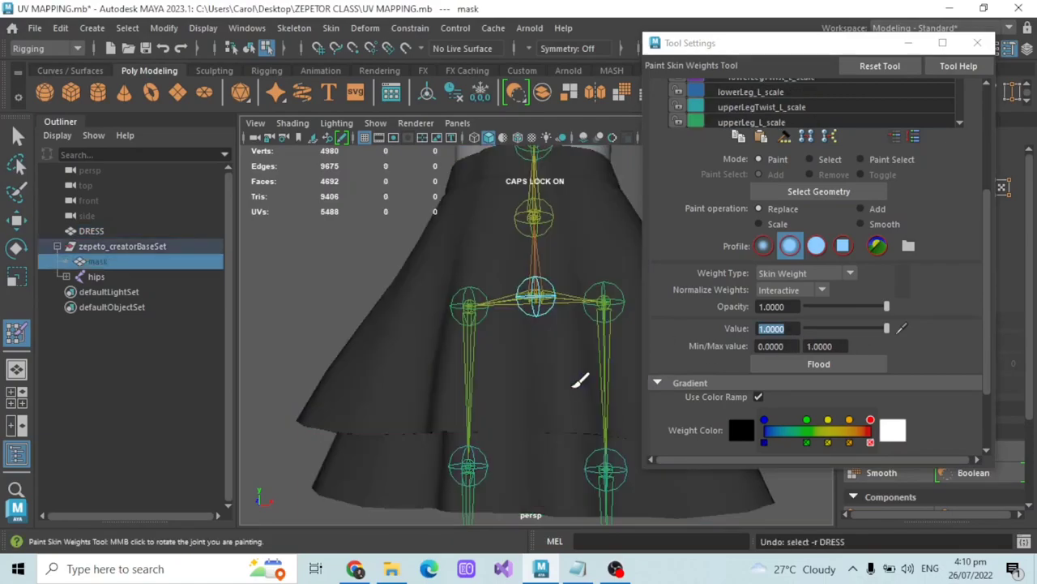
Step: Set the skin weight paint value to 0.05, reselect DRESS and minimize the tool settings
left_click(786, 328)
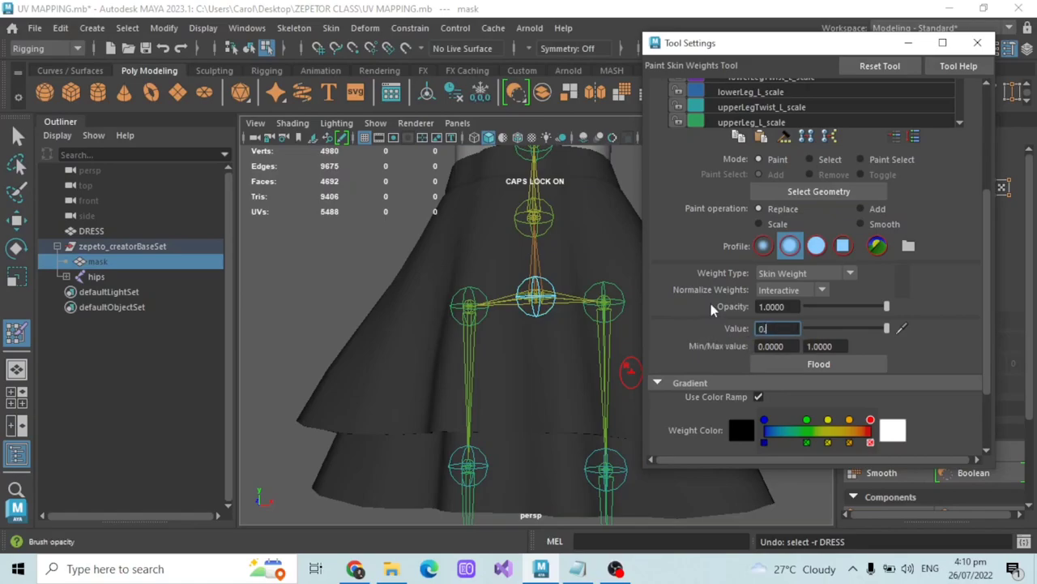
left_click(105, 233)
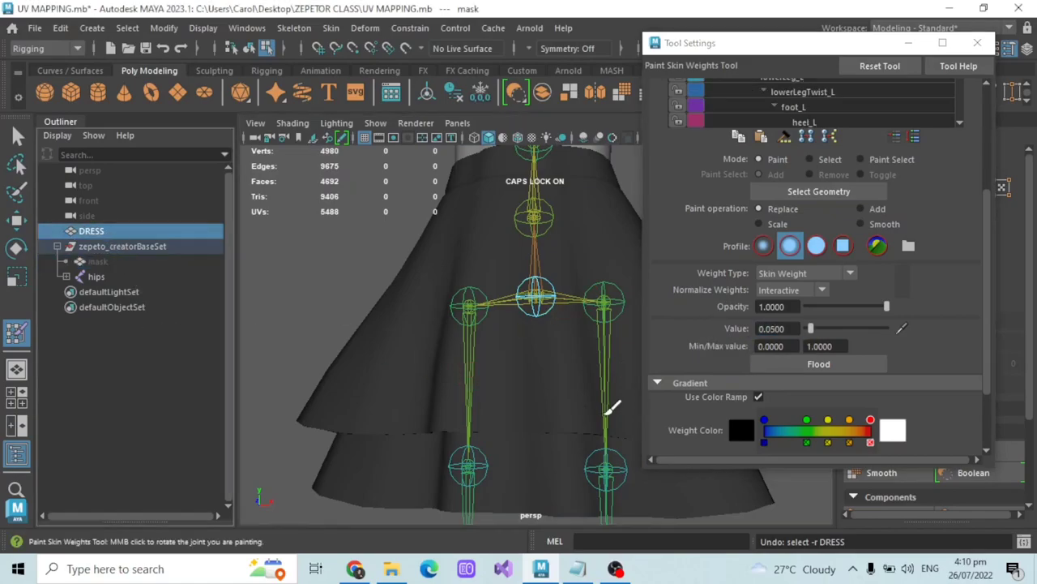
scroll(508, 372, "down", 4)
left_click_drag(509, 370, 538, 336, "alt")
left_click(909, 44)
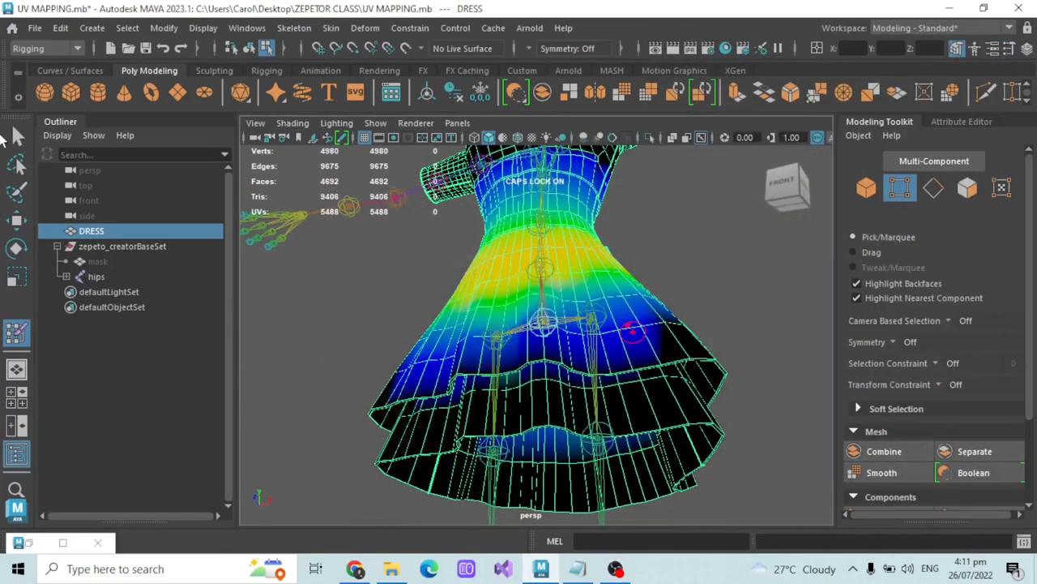
Step: Select a short run of vertices along the skirt's hem and reopen the Paint Skin Weights tool settings
left_click(18, 136)
mouse_move(422, 325)
left_mouse_down("alt")
mouse_move(394, 347)
mouse_move(446, 283)
mouse_move(574, 417)
mouse_move(532, 378)
mouse_move(486, 356)
mouse_move(510, 364)
mouse_move(555, 347)
left_mouse_up("alt")
left_click(517, 333)
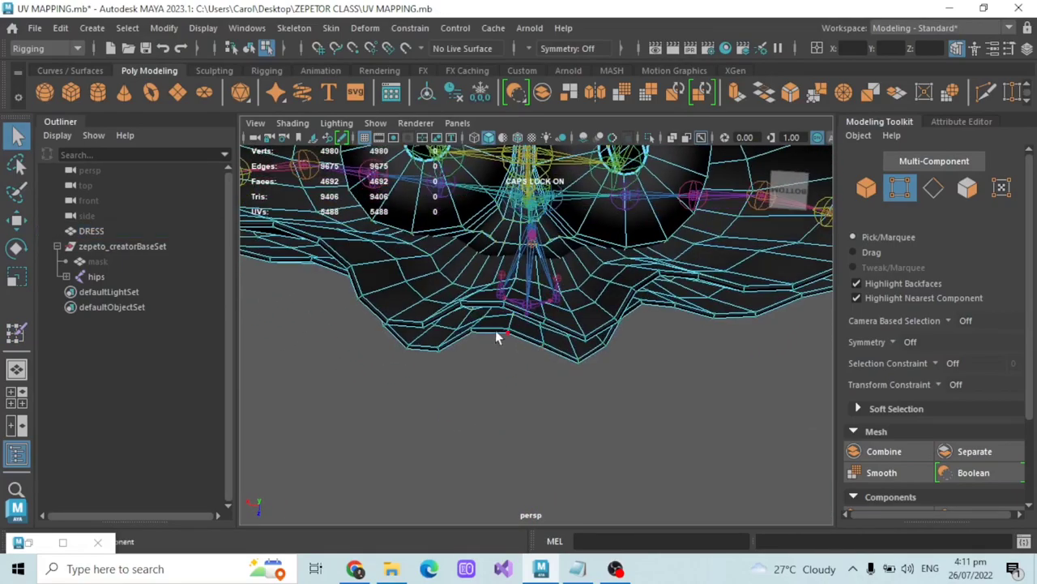
left_click(473, 330)
double_click(569, 362, "shift")
left_click(477, 332)
left_click(577, 359, "shift")
left_click_drag(570, 354, 470, 346, "alt")
double_click(16, 333)
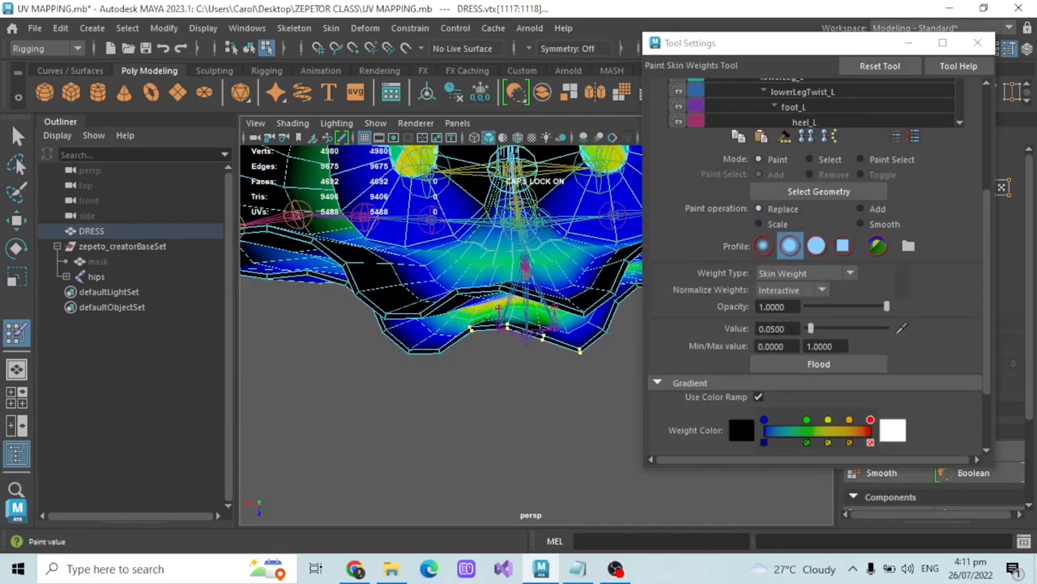
Step: Examine the skin weight colours around the skirt's hem and hips joints from several angles and minimize the tool settings
left_click_drag(462, 352, 526, 298, "alt")
scroll(538, 268, "up", 2)
scroll(531, 299, "up", 1)
scroll(516, 280, "down", 1)
scroll(516, 280, "down", 3)
scroll(523, 294, "up", 2)
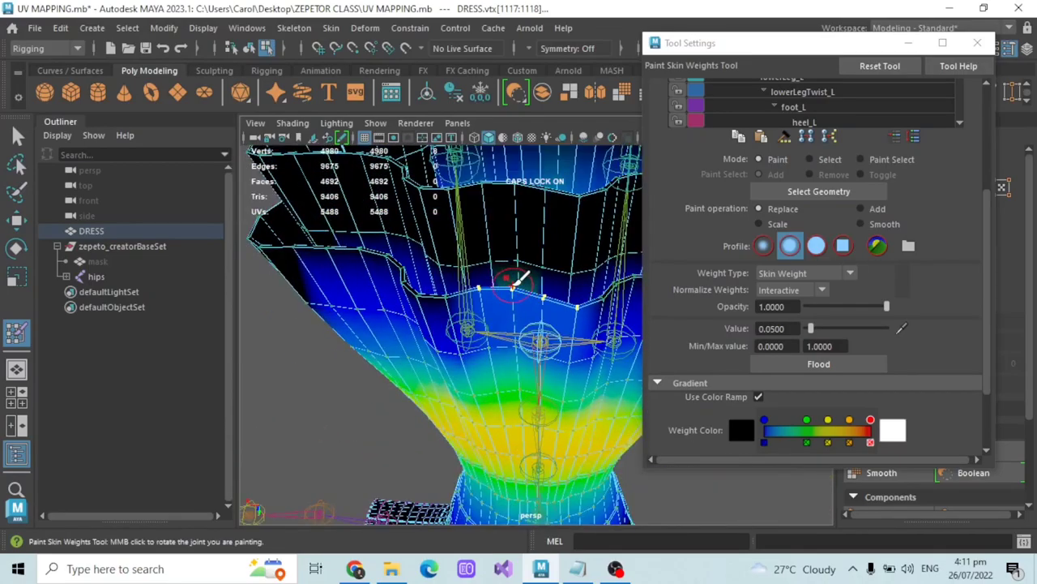
left_click_drag(597, 305, 565, 284, "alt")
scroll(861, 233, "up", 3)
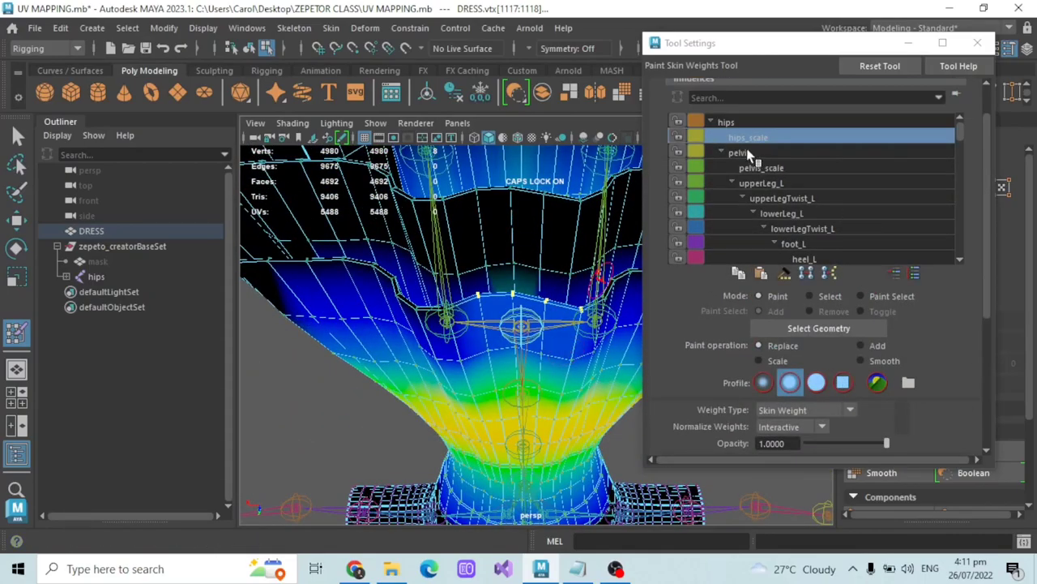
scroll(516, 329, "down", 3)
left_click_drag(516, 330, 454, 364, "alt")
scroll(528, 359, "up", 2)
scroll(529, 393, "down", 4)
scroll(453, 364, "up", 3)
left_click(908, 43)
Step: Leave skin weight painting, return to object selection and select the upperArm_L joint
left_click_drag(637, 212, 640, 249, "alt")
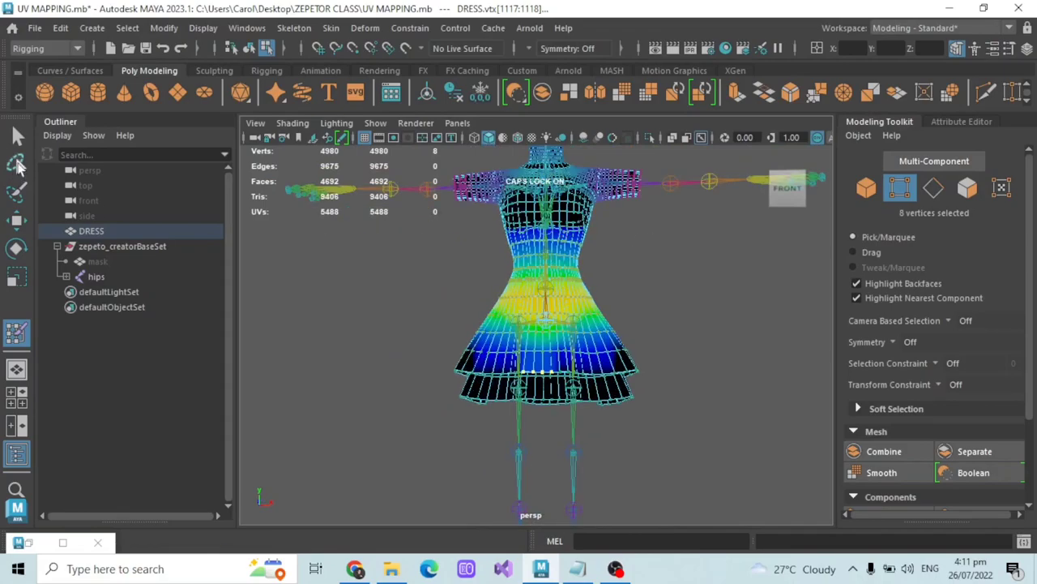
scroll(640, 292, "up", 2)
middle_click_drag(644, 286, 624, 396, "alt")
middle_click_drag(637, 358, 628, 393, "alt")
scroll(634, 364, "up", 3)
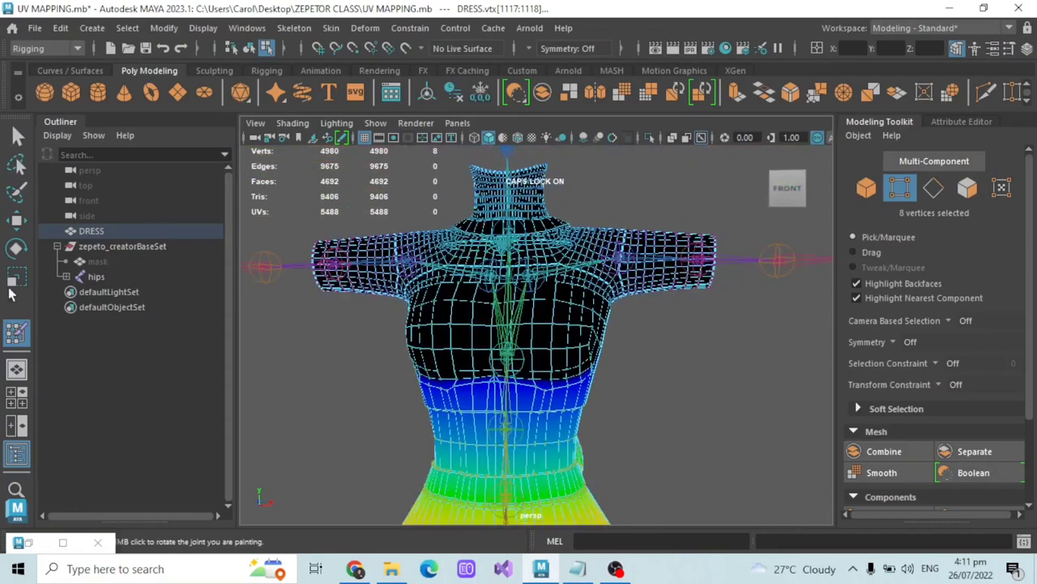
key("q")
key("F8")
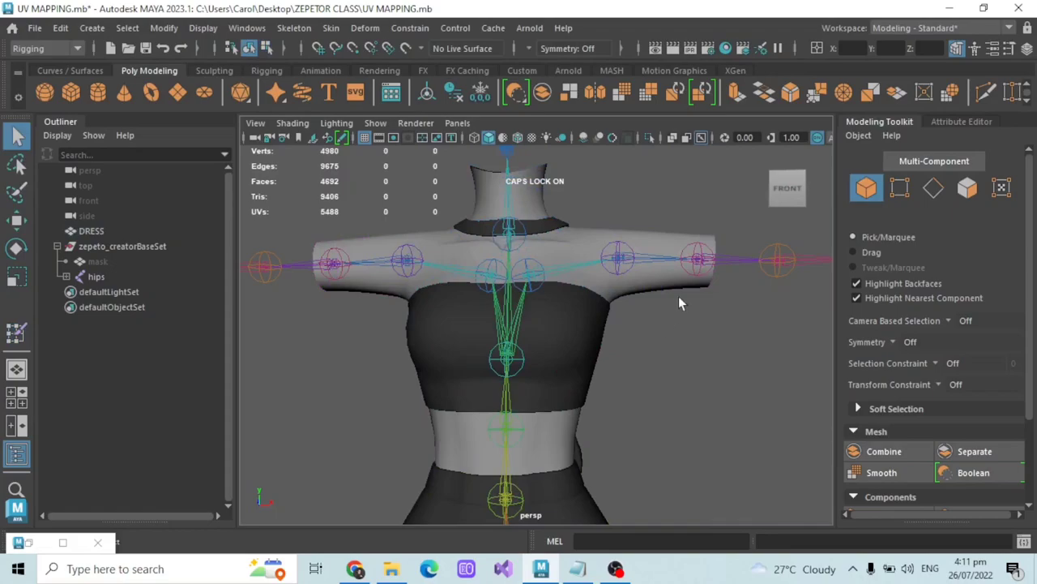
left_click(735, 257)
scroll(655, 261, "down", 2)
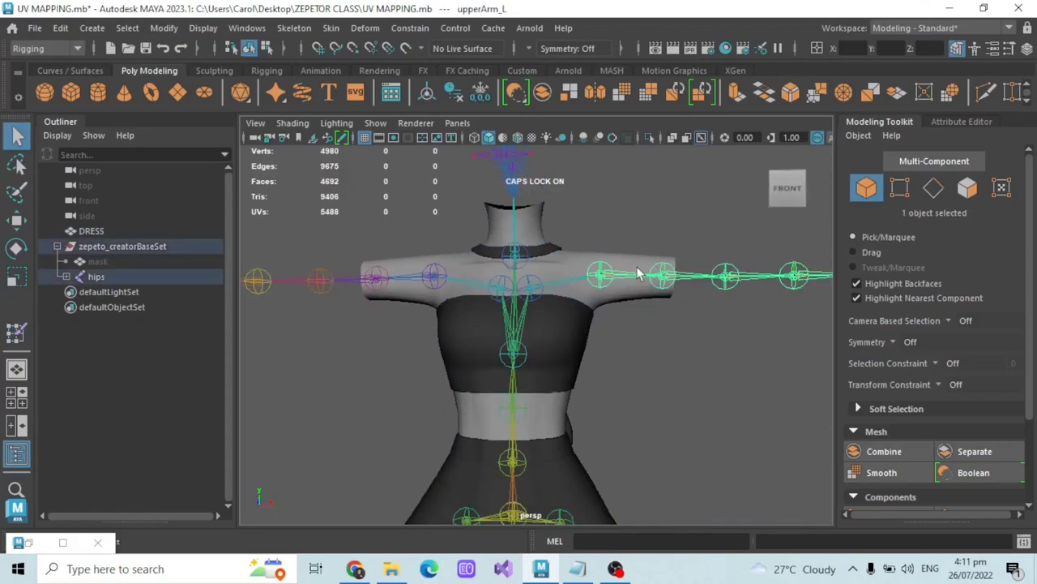
Step: Rotate the left and right upper arm joints to test how the dress sleeves deform, undoing the rotation
left_click(16, 248)
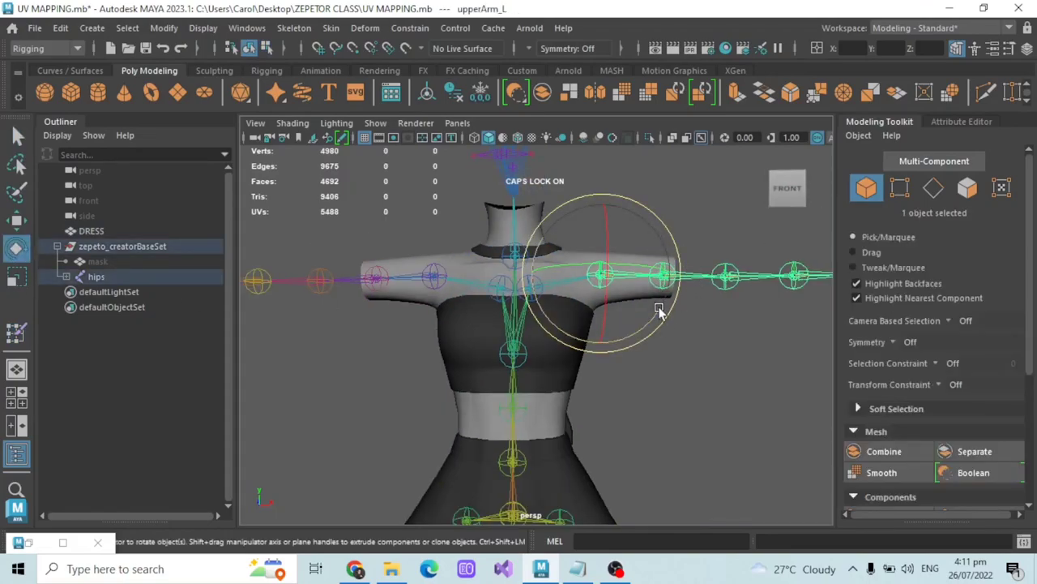
left_click_drag(660, 306, 600, 384)
key("ctrl+z")
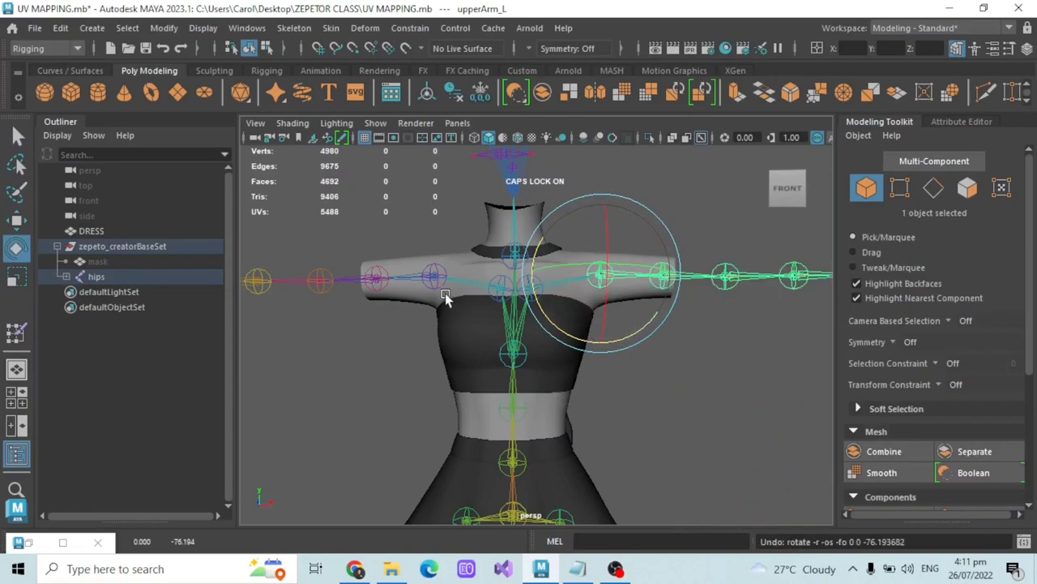
left_click(407, 277)
left_click_drag(479, 312, 491, 230)
Step: Rotate the chest joint to test how the dress torso deforms, and undo the rotation
mouse_move(525, 328)
left_mouse_down("alt")
mouse_move(429, 333)
mouse_move(656, 347)
mouse_move(440, 355)
mouse_move(563, 347)
mouse_move(595, 352)
mouse_move(525, 345)
mouse_move(589, 370)
mouse_move(548, 348)
mouse_move(654, 346)
mouse_move(629, 348)
mouse_move(771, 325)
mouse_move(651, 322)
mouse_move(530, 342)
left_mouse_up("alt")
scroll(556, 341, "down", 2)
left_click(522, 406)
left_click(566, 375)
left_click(525, 392)
left_click_drag(476, 420, 429, 423)
key("ctrl+z")
scroll(694, 345, "down", 3)
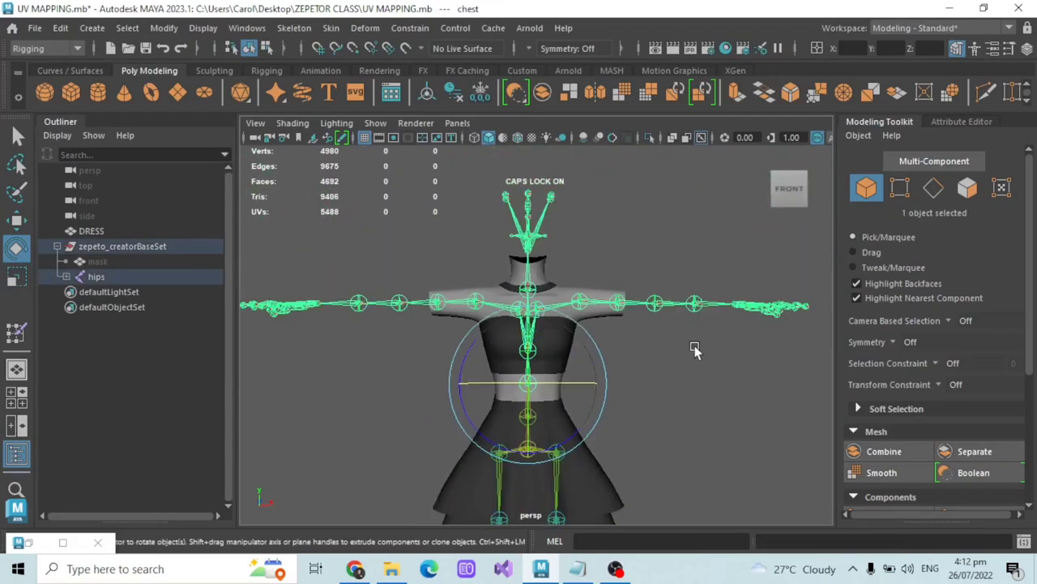
Step: Show the hidden mask body mesh beneath the dress
middle_click_drag(679, 384, 660, 277, "alt")
left_click(659, 341)
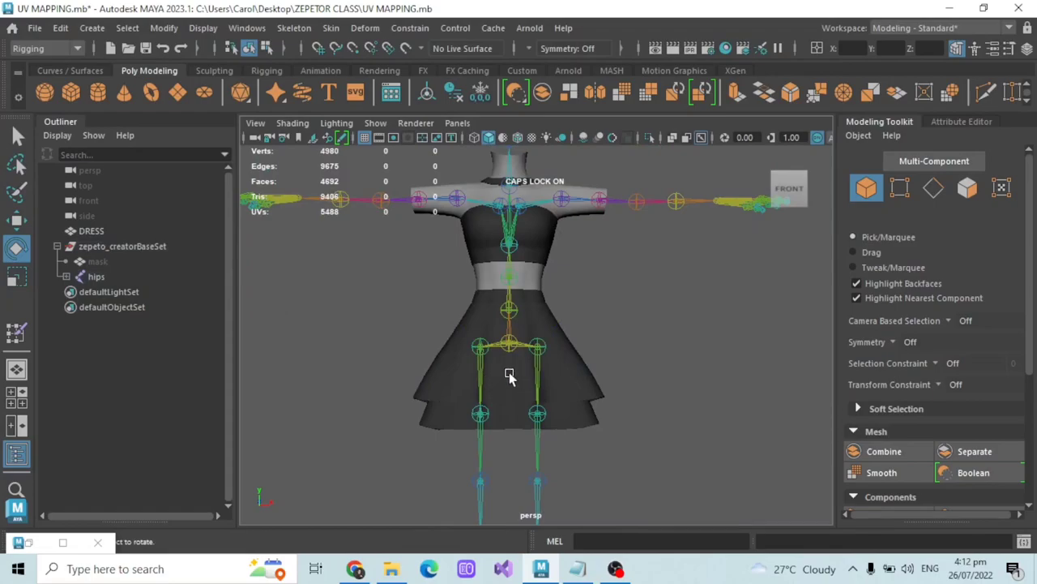
left_click_drag(657, 373, 553, 348, "alt")
scroll(476, 354, "up", 3)
scroll(452, 337, "up", 3)
left_click(130, 262)
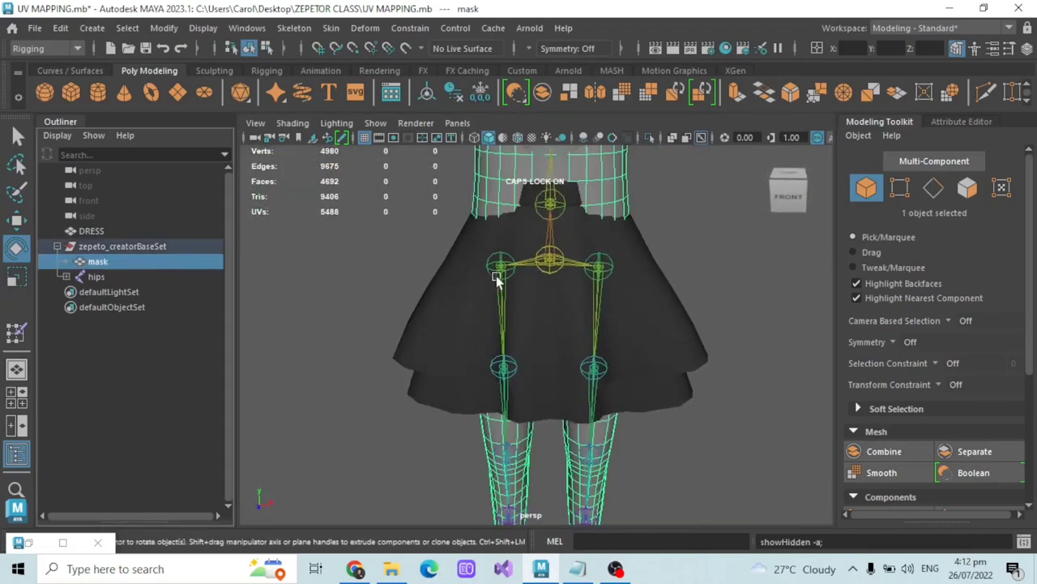
Step: Rotate the right upper leg joint and examine how the skirt deforms around the leg from the front and back
left_click_drag(493, 276, 496, 311, "alt")
left_click(496, 311)
mouse_move(501, 243)
left_mouse_down()
mouse_move(499, 225)
mouse_move(499, 240)
left_mouse_up()
scroll(525, 273, "up", 4)
left_click_drag(525, 273, 551, 394, "alt")
left_click(575, 419)
left_click_drag(537, 357, 519, 271, "alt")
left_click_drag(532, 312, 575, 350, "alt")
scroll(574, 351, "up", 4)
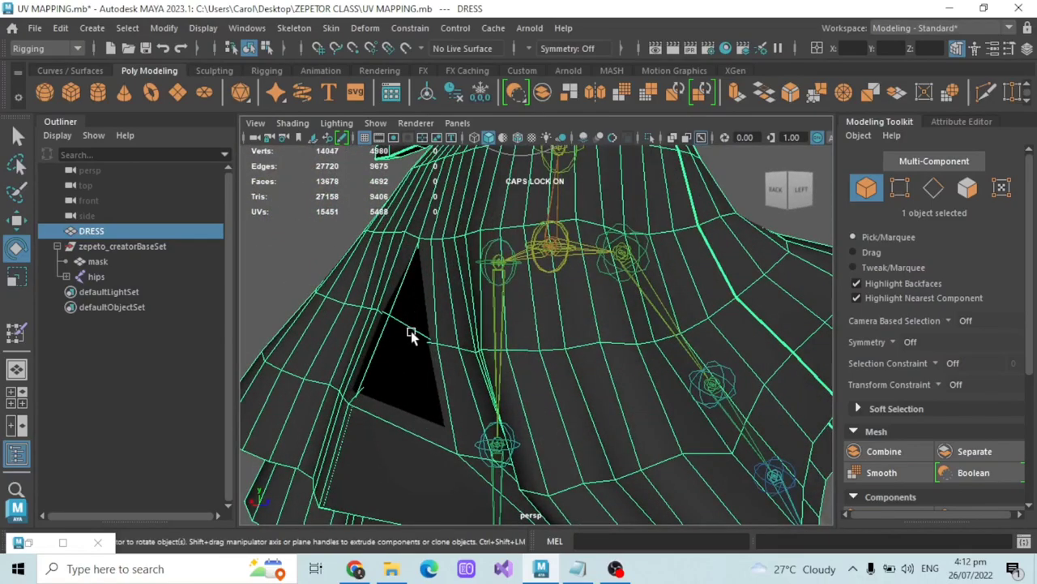
scroll(412, 334, "down", 5)
scroll(474, 327, "up", 2)
left_click_drag(515, 335, 417, 322, "alt")
Step: Undo the latest selection changes and return the dress to its bind pose
key("ctrl+z")
key("ctrl+z")
key("ctrl+z")
key("ctrl+z")
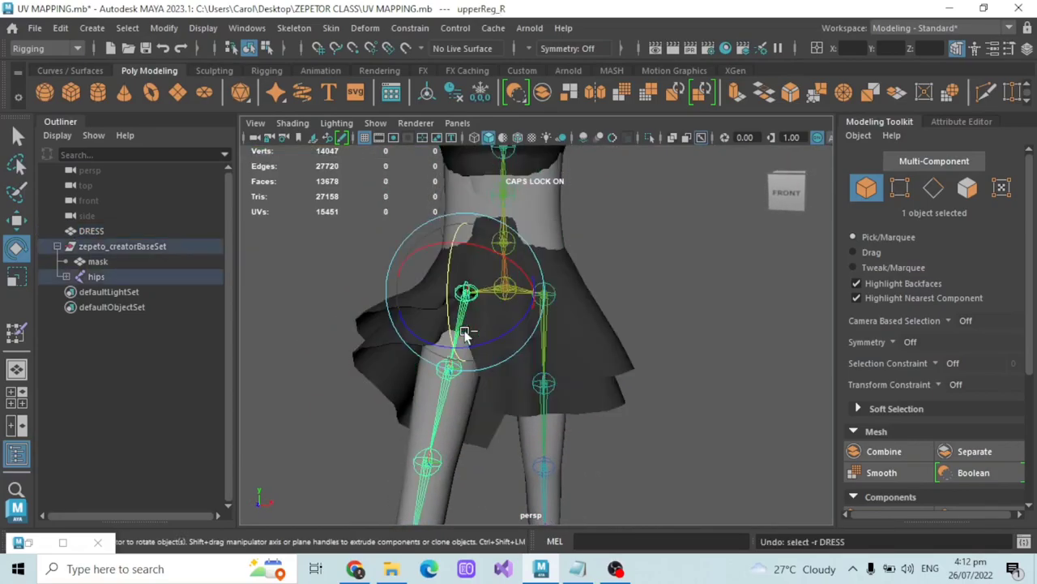
left_click(91, 231)
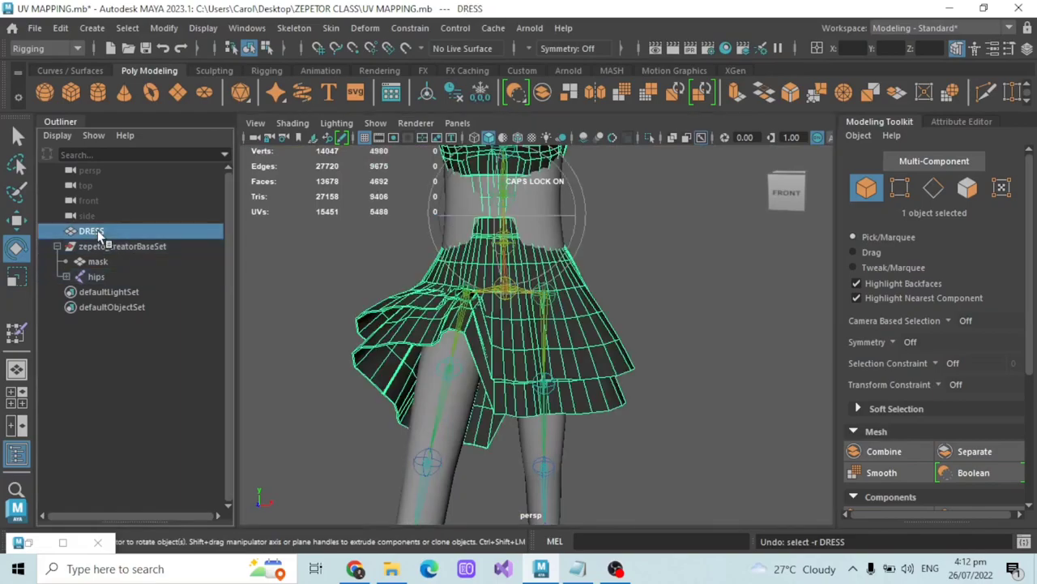
left_click(330, 28)
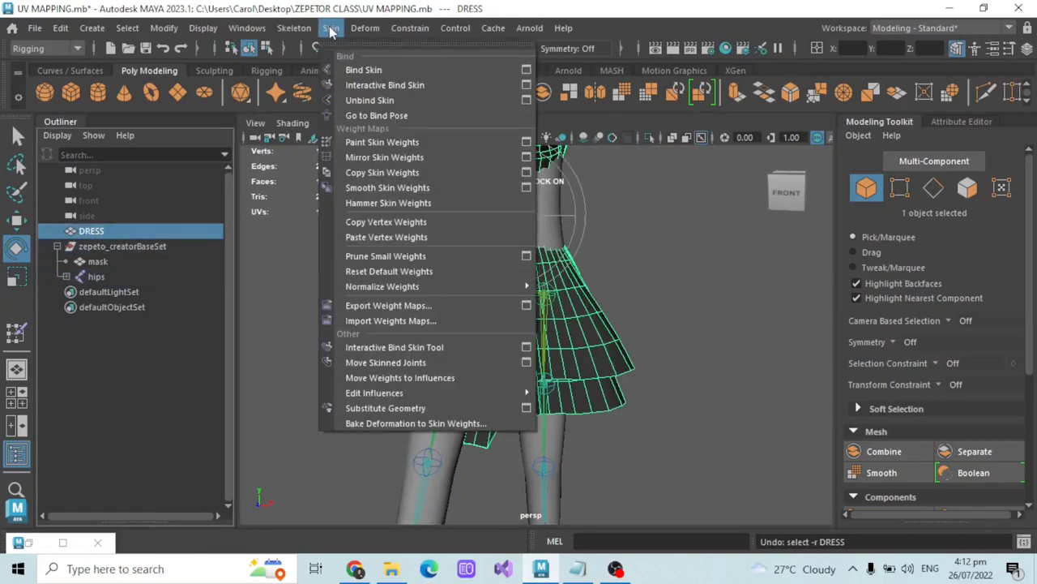
left_click(379, 115)
left_click(672, 317)
Step: Rotate the left upper leg joint to test the skirt's deformation, and undo the rotation
left_click_drag(672, 319, 535, 299, "alt")
scroll(532, 335, "up", 3)
left_click(546, 338)
key("ctrl+z")
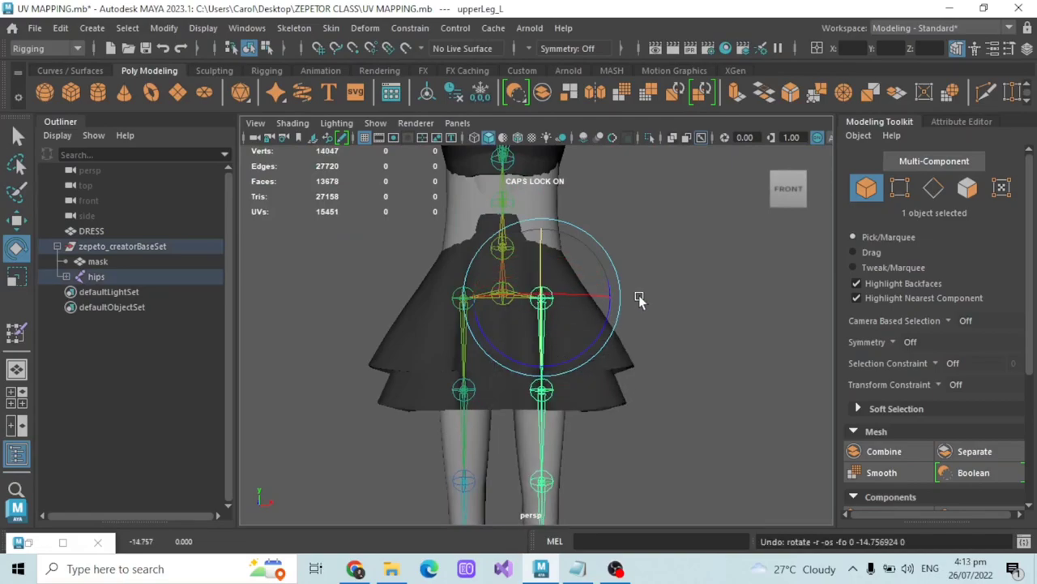
left_click_drag(661, 295, 561, 311, "alt")
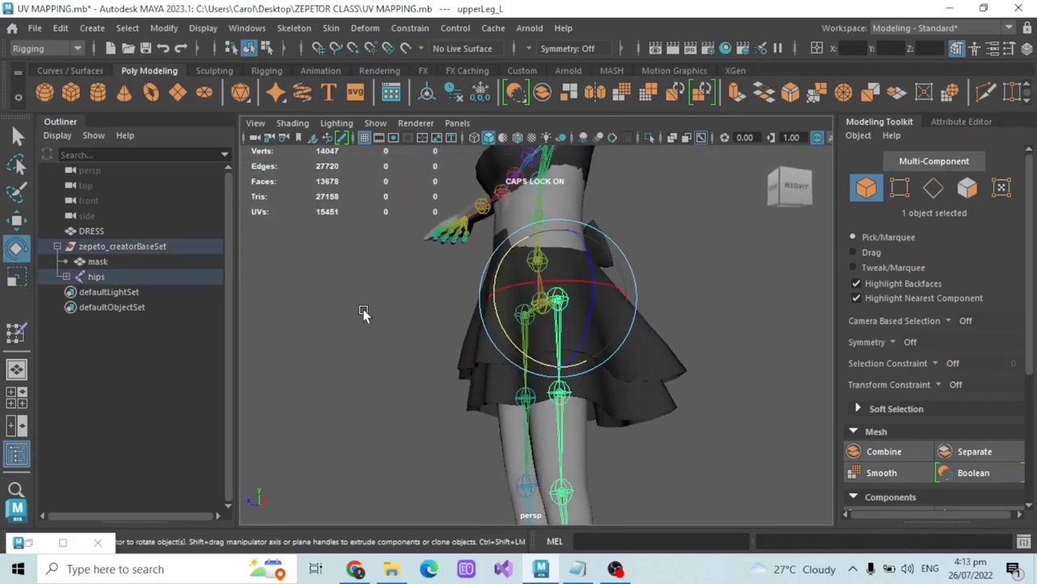
Step: Rotate the pelvis joint to test how the skirt follows it, undo the rotation and clear the selection
left_click(363, 311)
left_click_drag(363, 312, 507, 315, "alt")
left_click(523, 301)
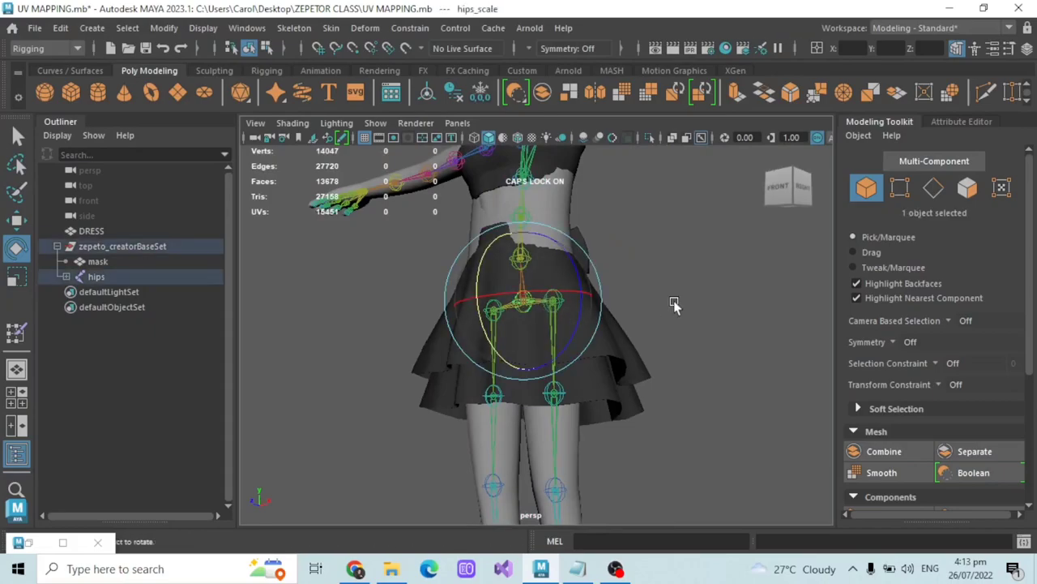
left_click(541, 309)
left_click_drag(479, 312, 500, 231)
left_click_drag(503, 222, 529, 345)
left_click_drag(492, 279, 484, 328, "alt")
key("ctrl+z")
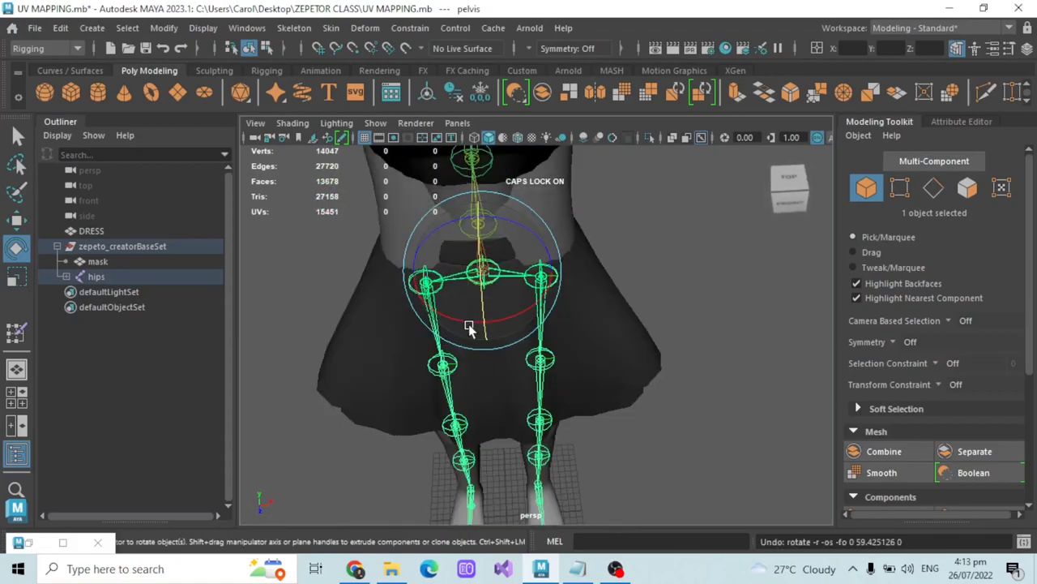
scroll(621, 296, "down", 5)
left_click_drag(621, 297, 620, 247, "alt")
left_click(627, 262)
scroll(628, 264, "up", 5)
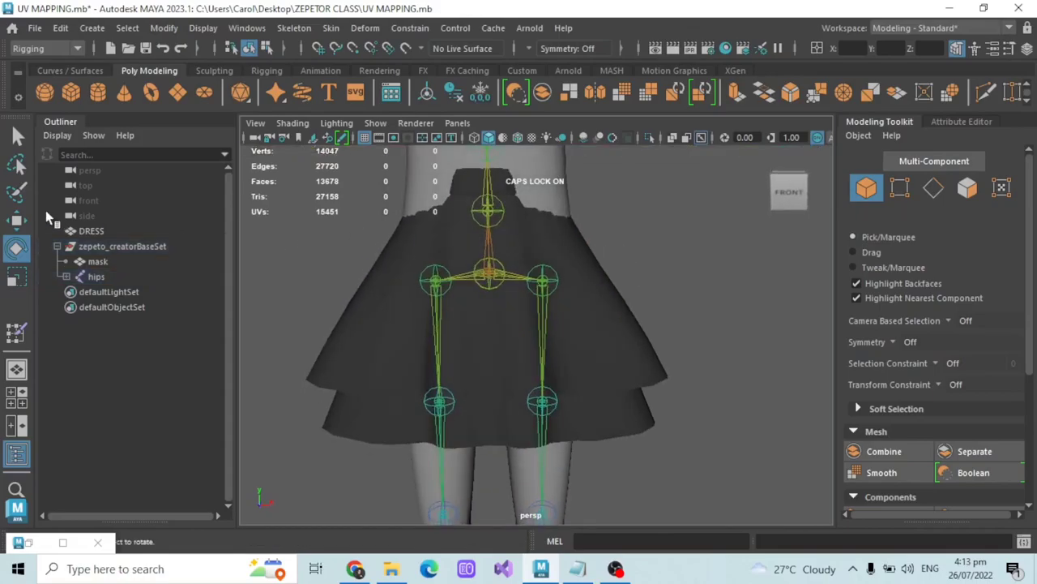
Step: Select the dress and examine the skirt and its fit over the legs from the front, back and underneath
left_click(18, 137)
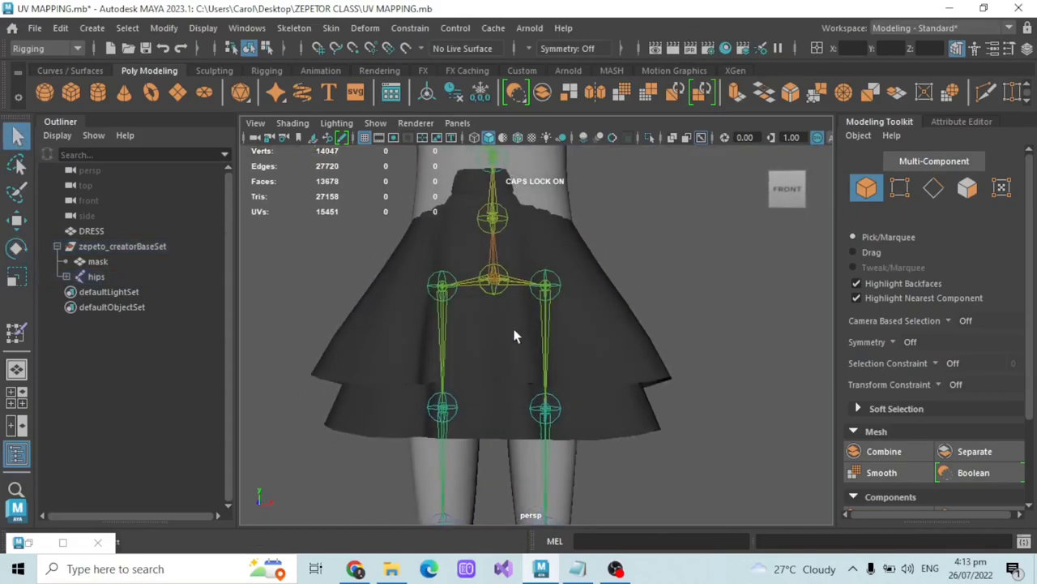
left_click(519, 336)
left_click_drag(556, 348, 483, 373, "alt")
left_click_drag(542, 481, 498, 365, "alt")
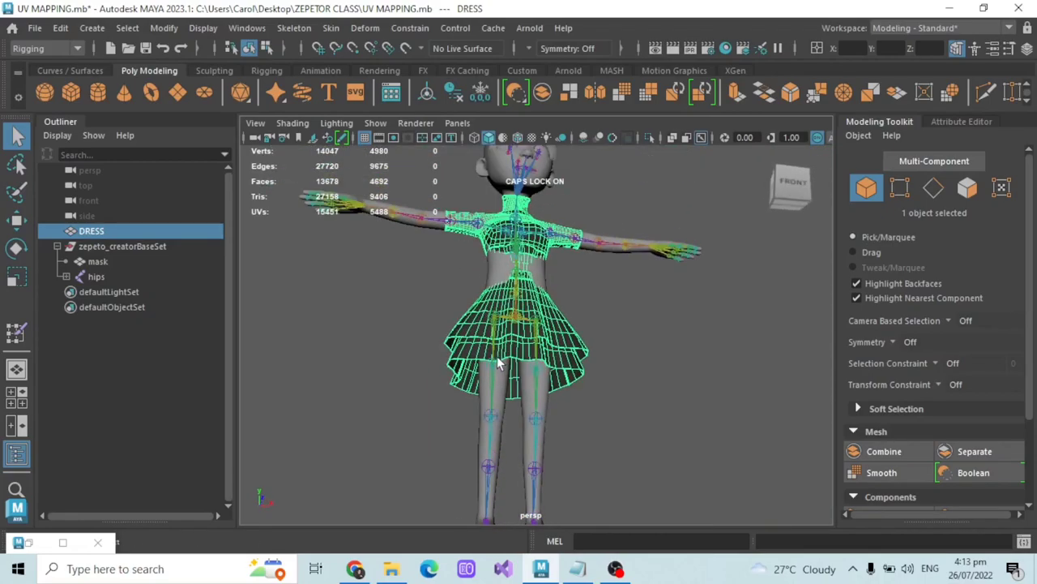
left_click_drag(529, 314, 585, 344, "alt")
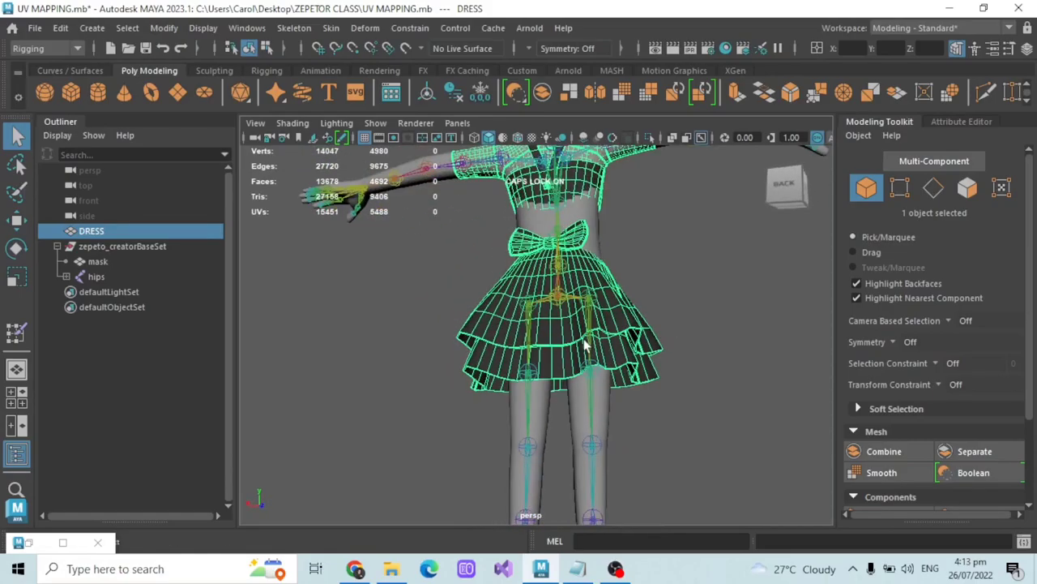
left_click_drag(502, 316, 578, 344, "alt")
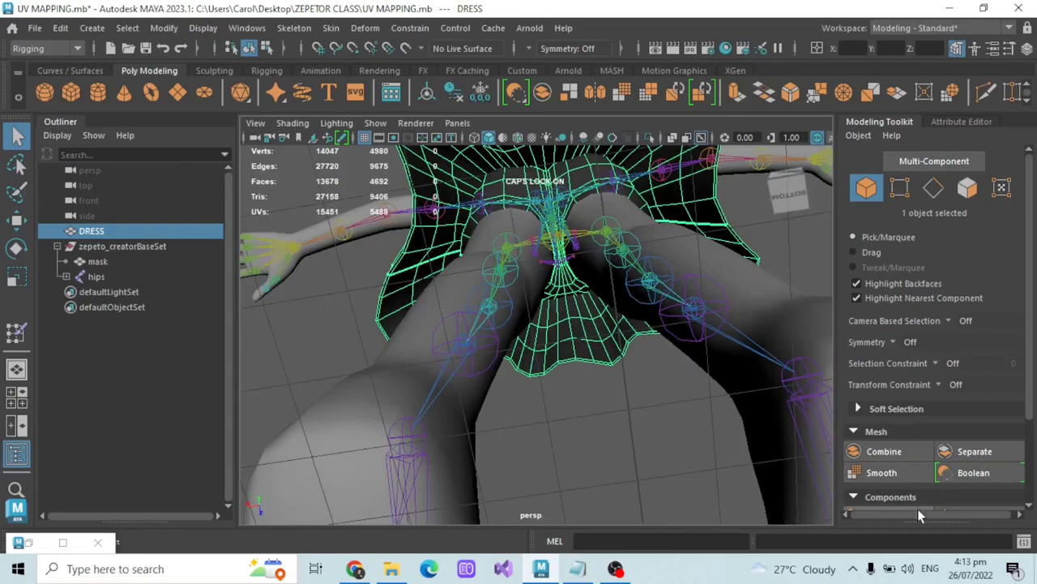
left_click_drag(604, 312, 618, 391, "alt")
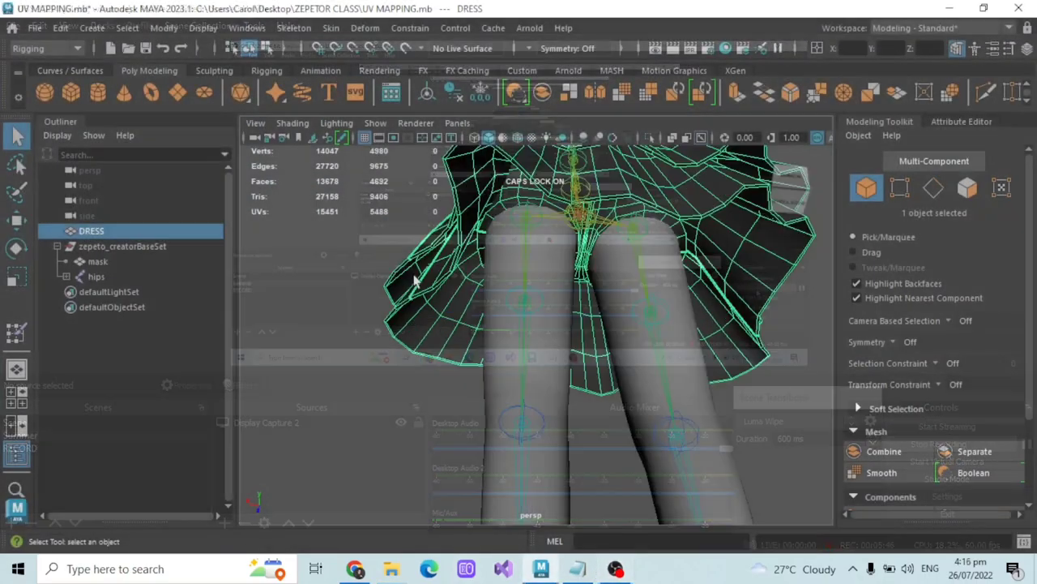
left_click_drag(413, 279, 656, 359, "alt")
scroll(700, 317, "down", 4)
scroll(700, 318, "up", 3)
middle_click_drag(655, 359, 645, 324, "alt")
scroll(645, 324, "up", 3)
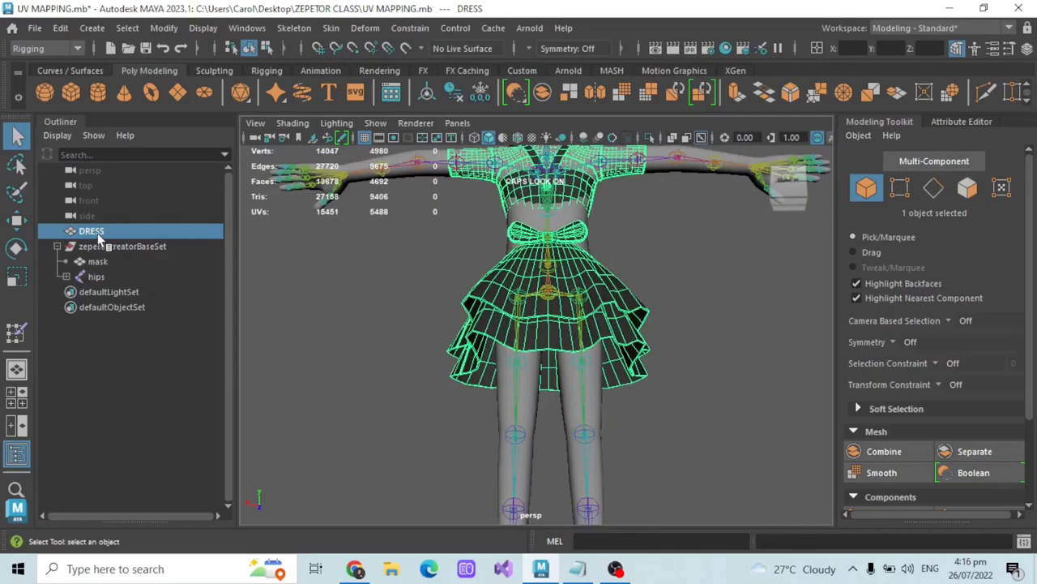
Step: Hide the mask body mesh
left_click(99, 263)
key("ctrl+h")
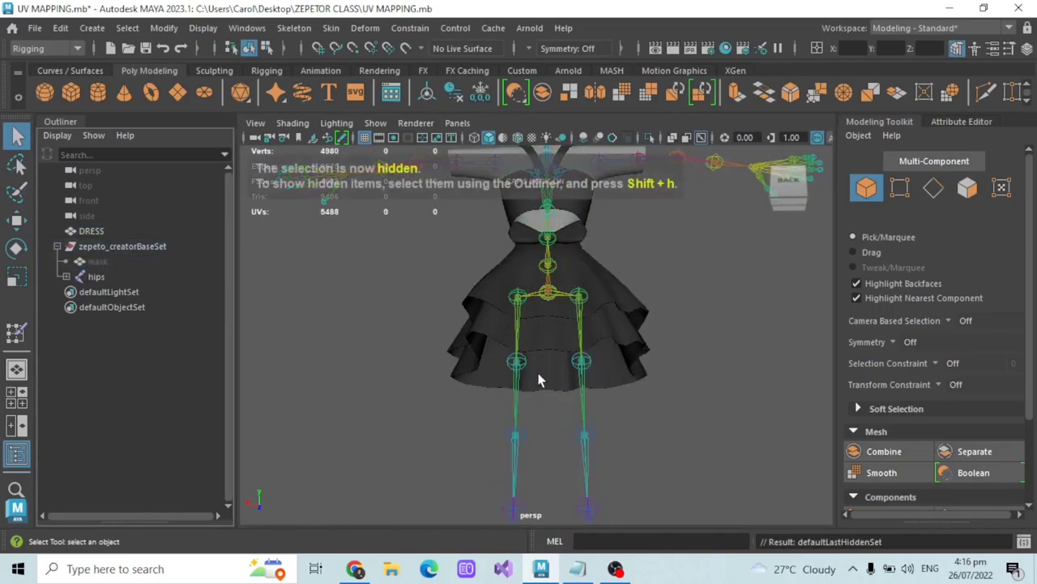
left_click_drag(543, 403, 619, 371, "alt")
Step: Select the dress and open the Paint Skin Weights tool with its settings
left_click(551, 375)
scroll(550, 376, "up", 4)
scroll(491, 382, "down", 5)
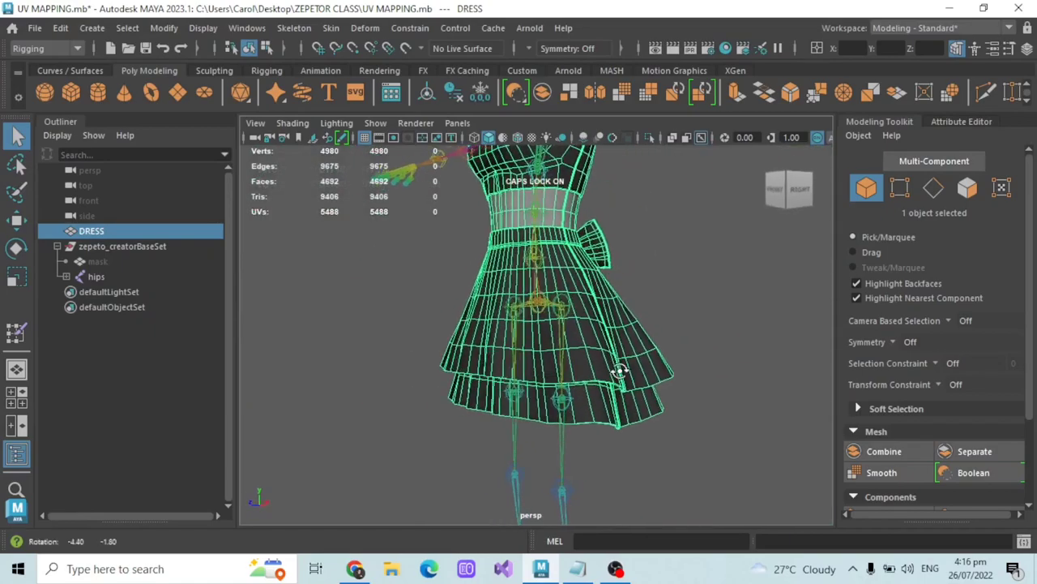
scroll(619, 370, "down", 2)
left_click(120, 262)
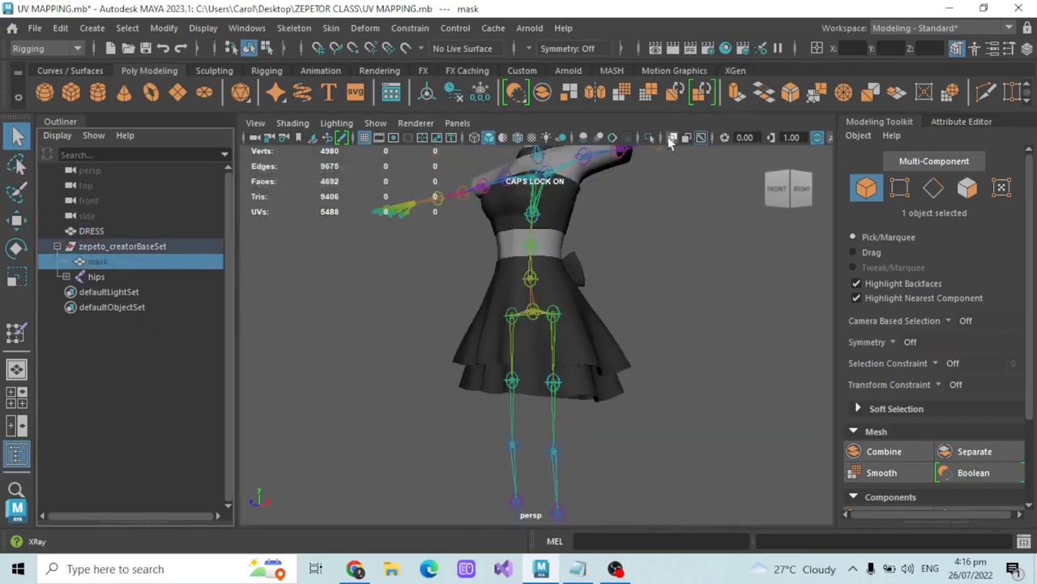
left_click(574, 317)
scroll(573, 318, "up", 3)
left_click_drag(574, 317, 579, 338, "alt")
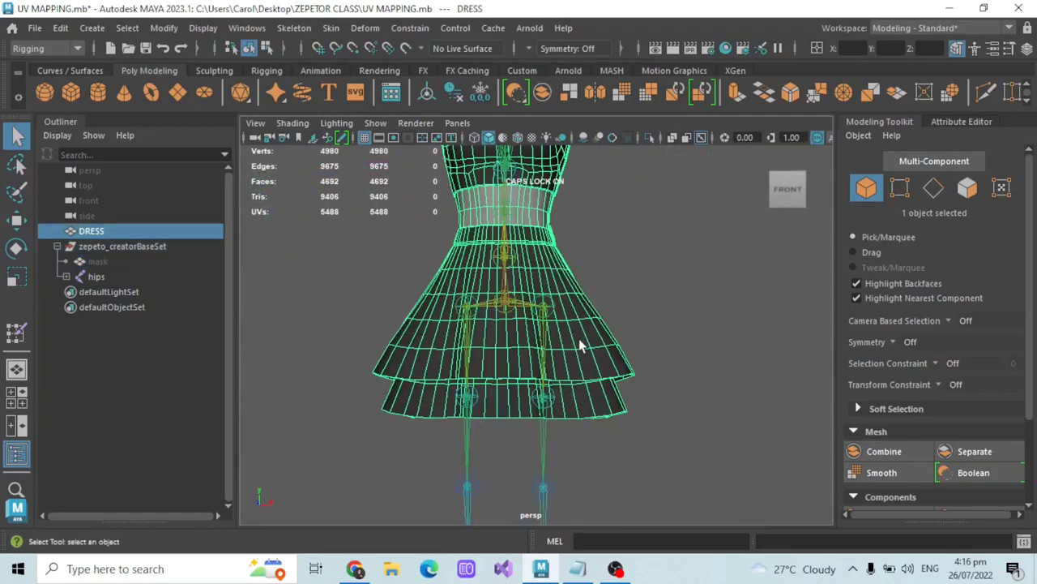
double_click(17, 332)
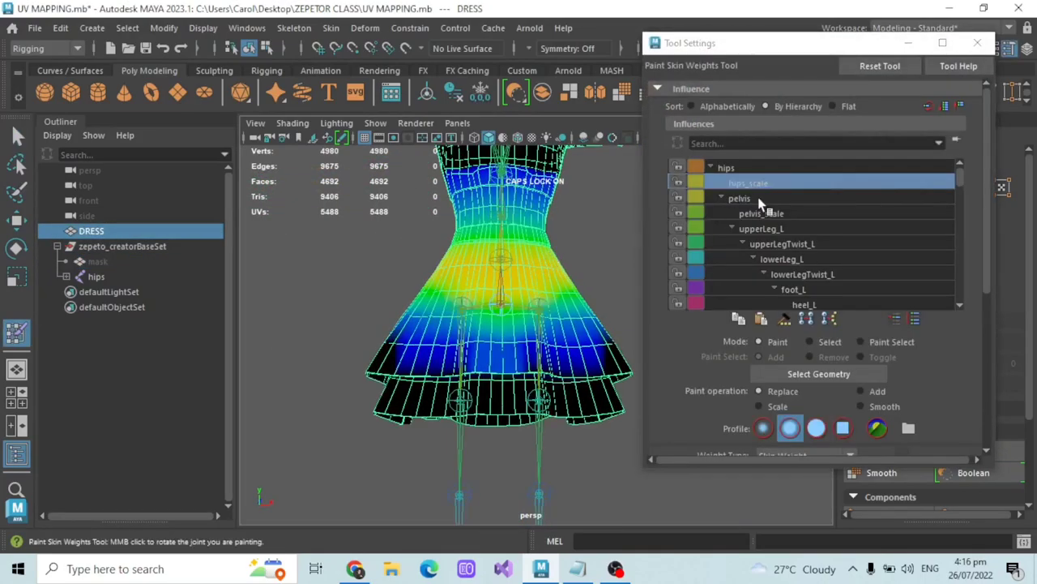
Step: Display the upperLeg_L_scale influence and examine its weight distribution around the skirt's front centre
scroll(762, 209, "down", 6)
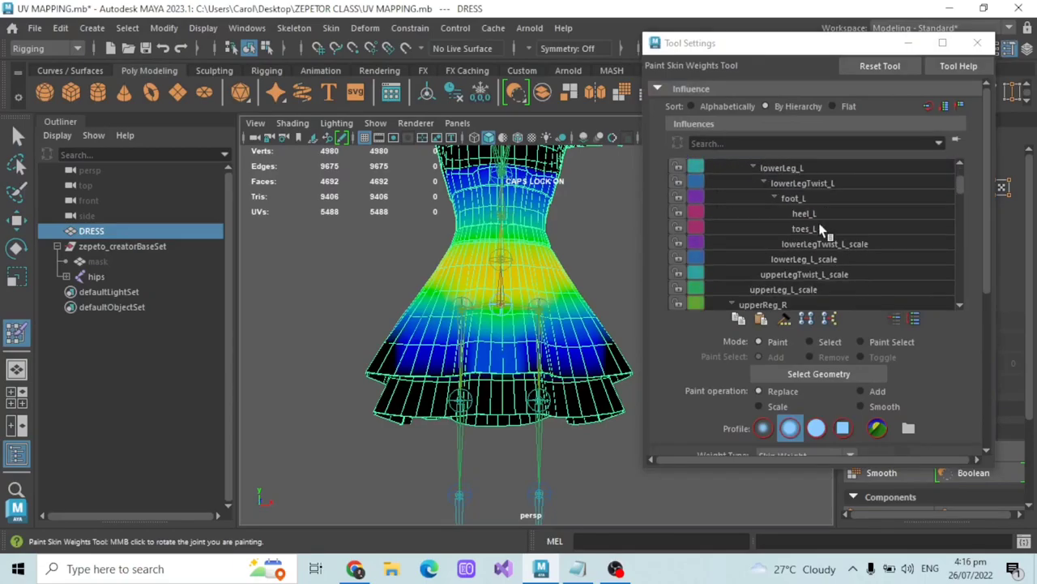
left_click(817, 243)
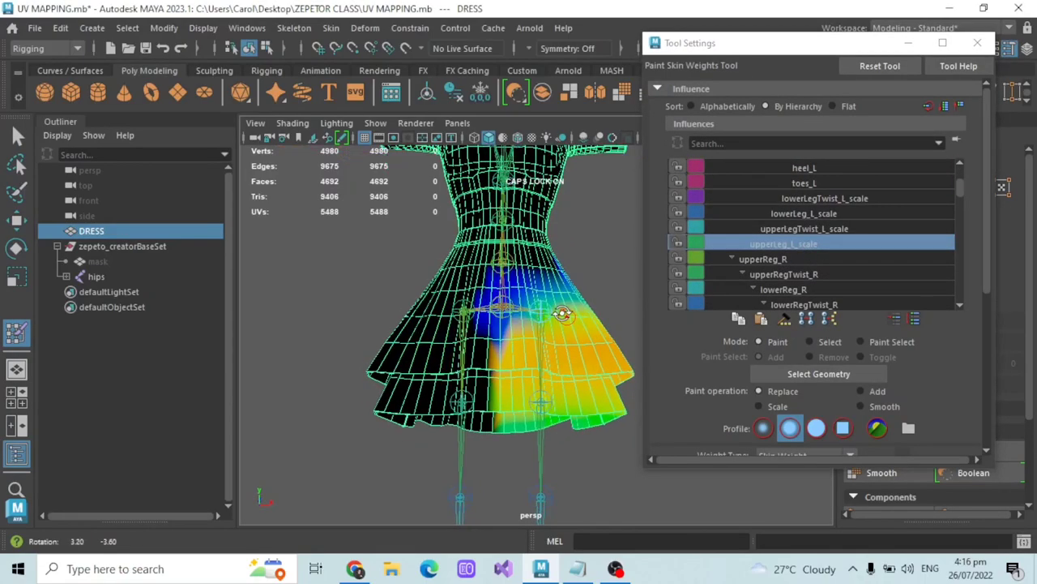
left_click_drag(558, 322, 531, 340, "alt")
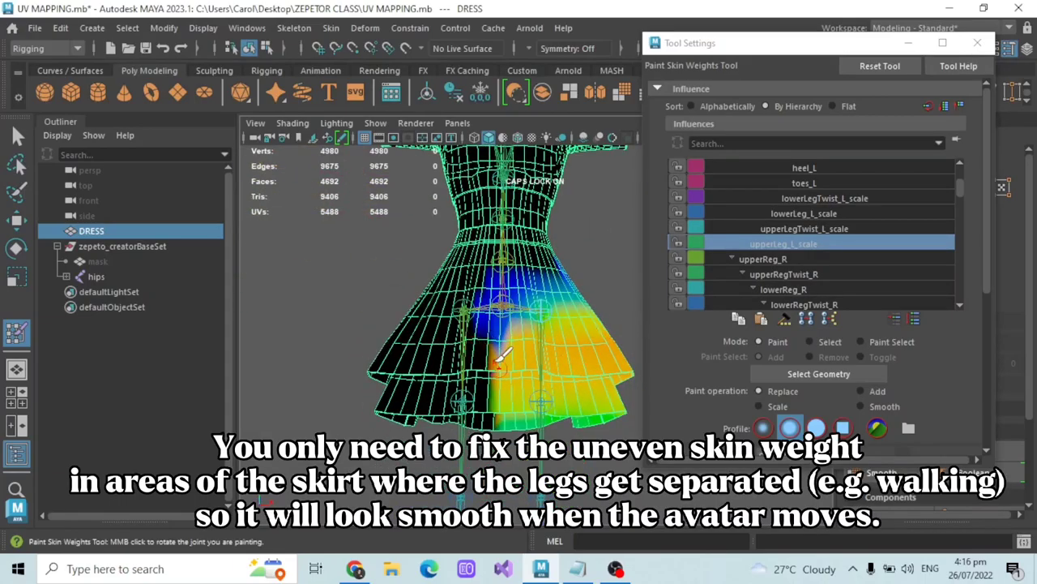
scroll(489, 366, "up", 2)
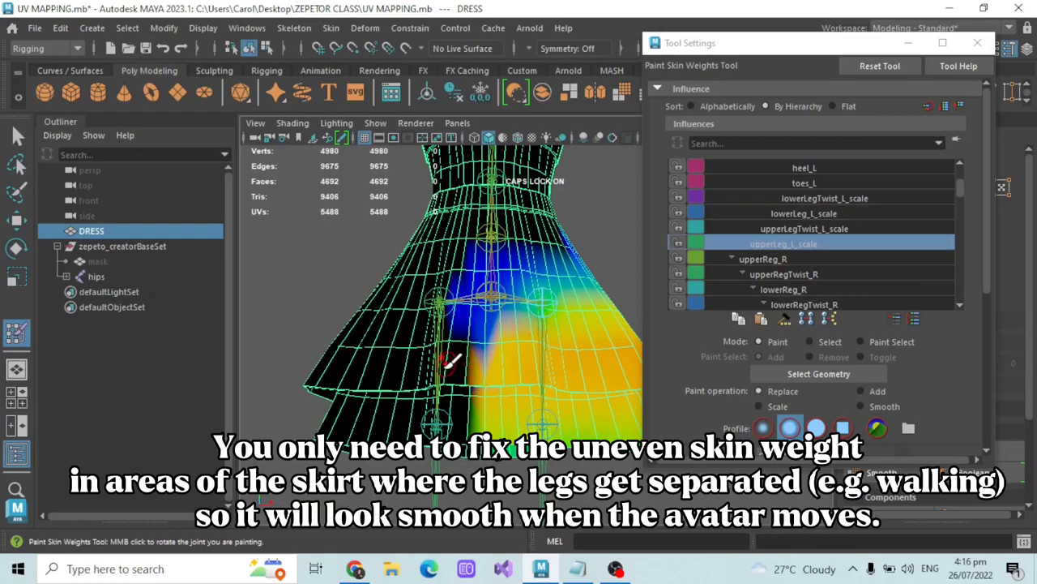
scroll(506, 355, "up", 2)
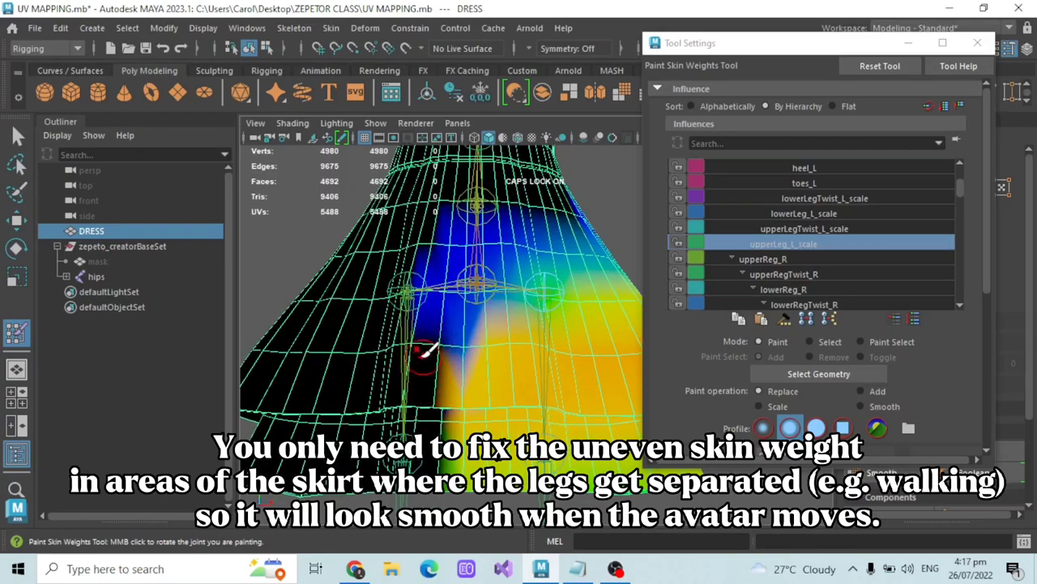
scroll(425, 355, "down", 2)
left_click_drag(442, 352, 485, 333, "alt")
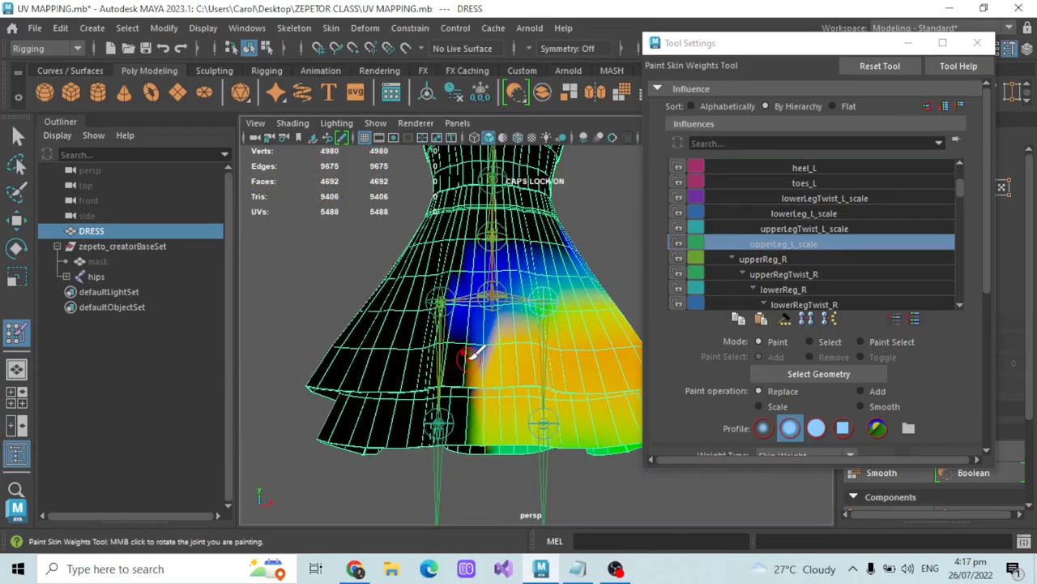
Step: Display the upperLegTwist_L_scale influence and examine its weights on the skirt
left_click(815, 230)
scroll(551, 314, "down", 2)
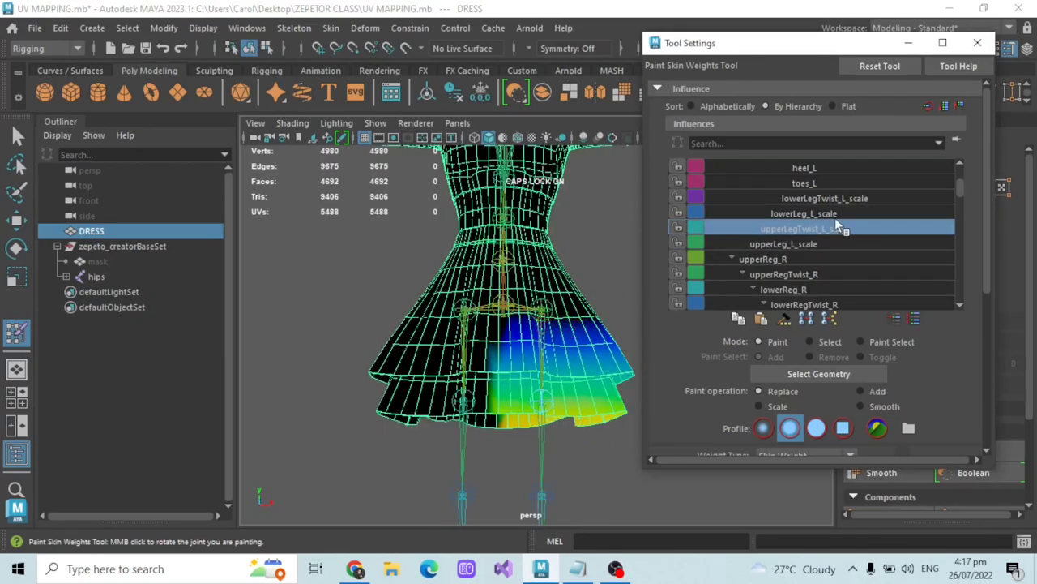
scroll(543, 253, "up", 3)
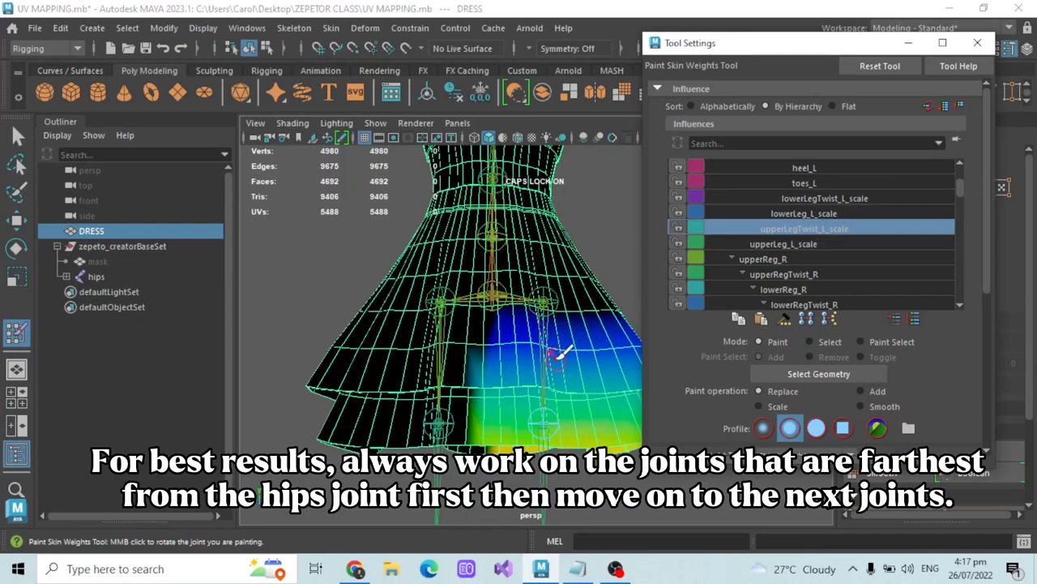
scroll(555, 354, "down", 3)
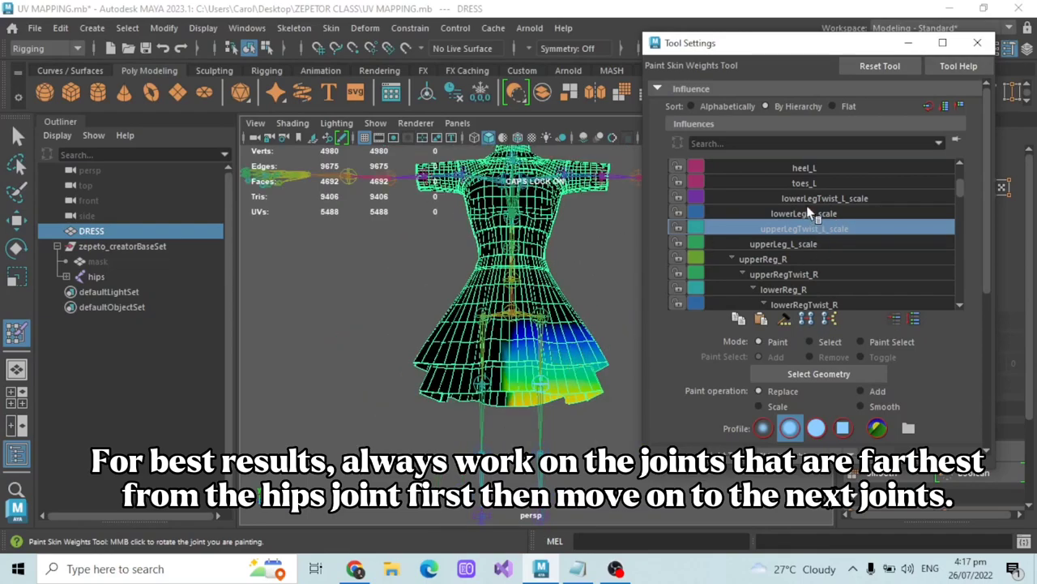
Step: Compare the skirt weights of lowerLeg_L_scale and upperLegTwist_L_scale, and make upperLeg_L_scale the active influence
left_click(808, 213)
left_click(806, 232)
left_click(784, 244)
scroll(551, 296, "up", 2)
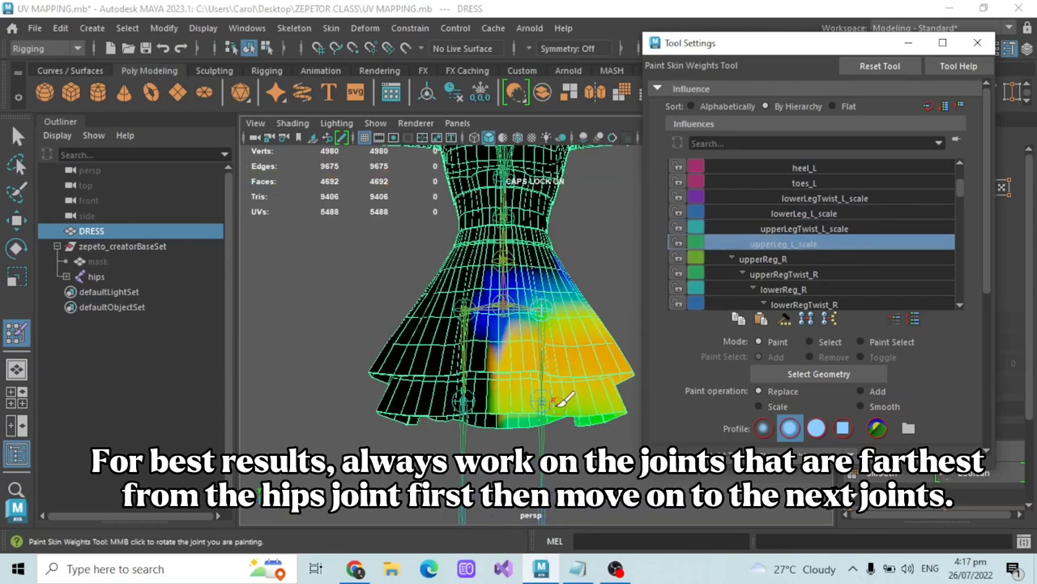
Step: Make upperLegTwist_L_scale the active influence, minimise the tool settings and return to the Select tool
left_click(805, 228)
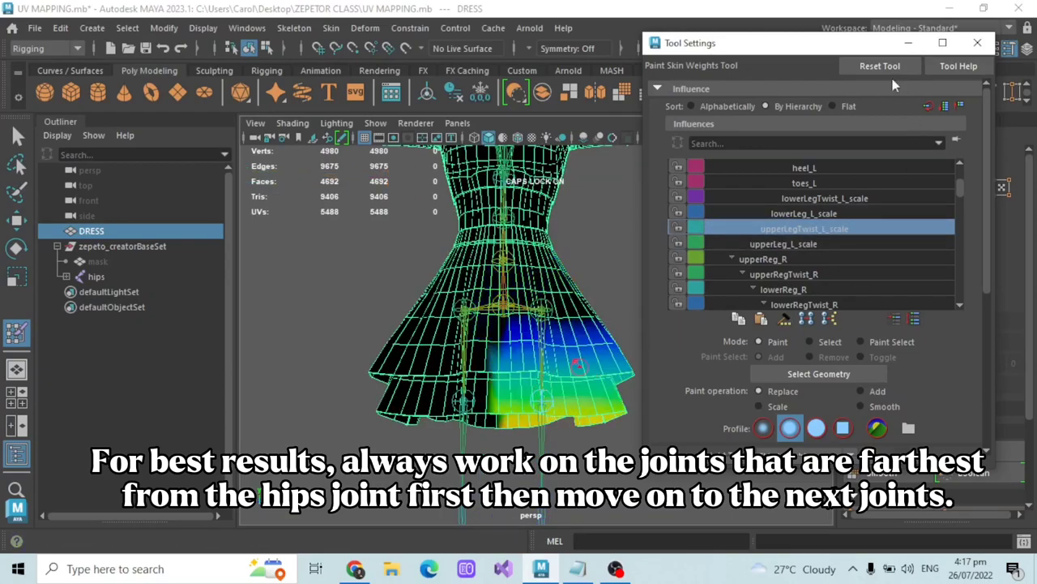
left_click(907, 43)
left_click(17, 136)
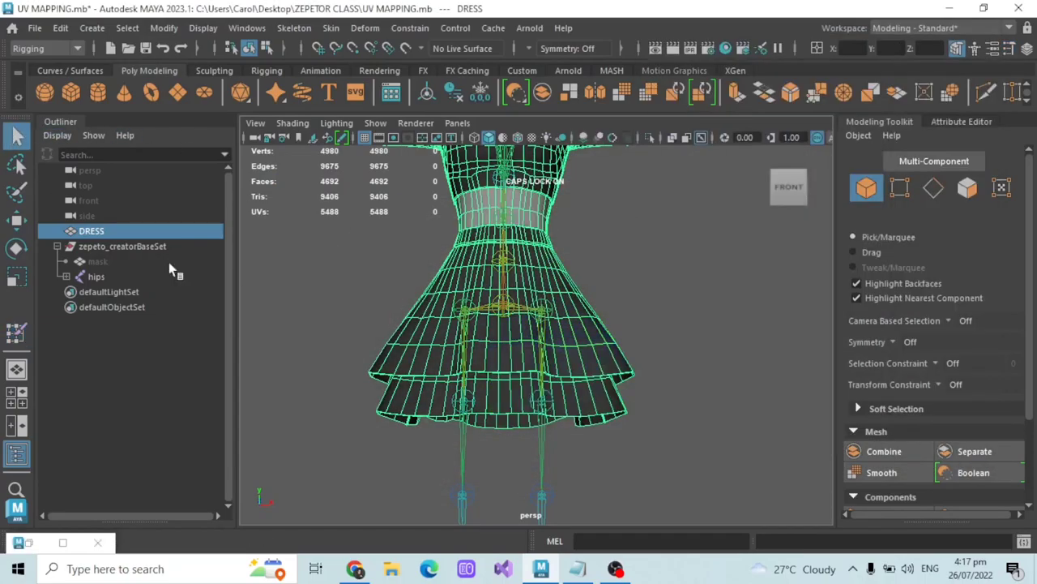
Step: Select the dress's lower ruffle as a whole UV shell and isolate it in the view
left_click_drag(505, 400, 509, 375, "alt")
middle_click_drag(509, 376, 521, 336, "alt")
left_click(518, 339)
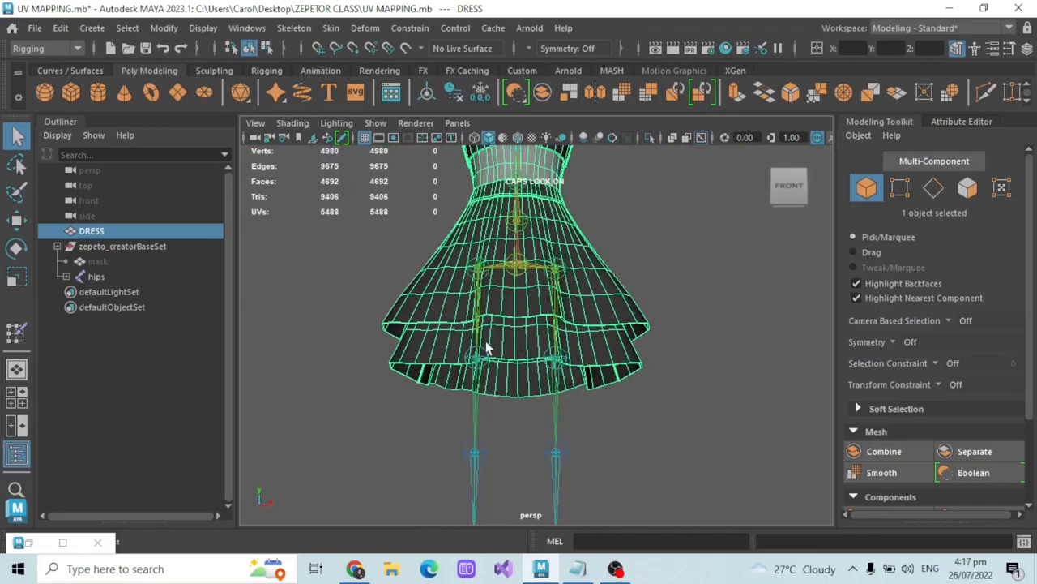
mouse_move(516, 343)
left_mouse_down("alt")
mouse_move(500, 340)
mouse_move(519, 330)
mouse_move(477, 333)
mouse_move(516, 328)
left_mouse_up("alt")
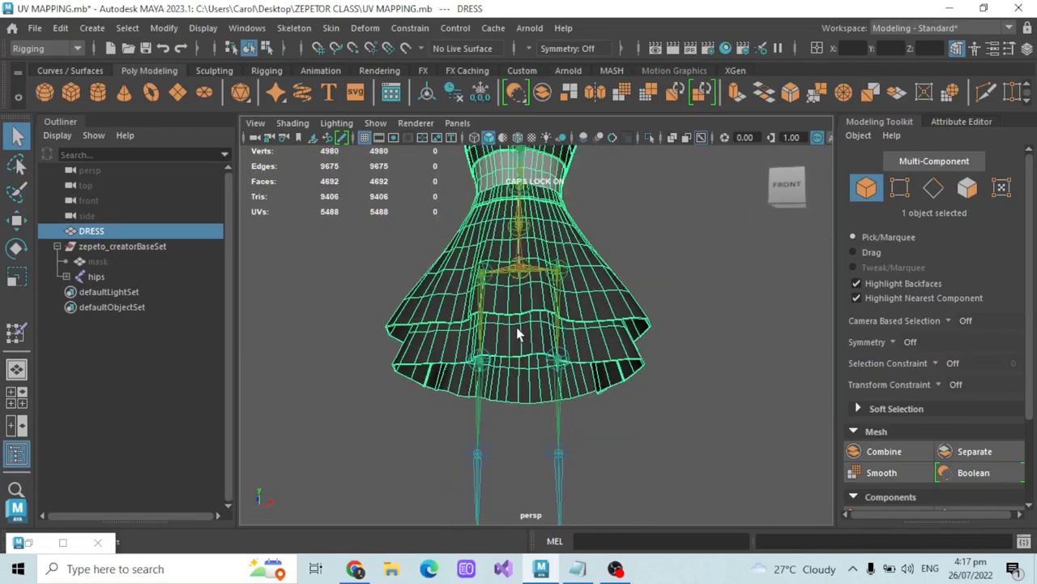
right_click_drag(681, 218, 698, 162)
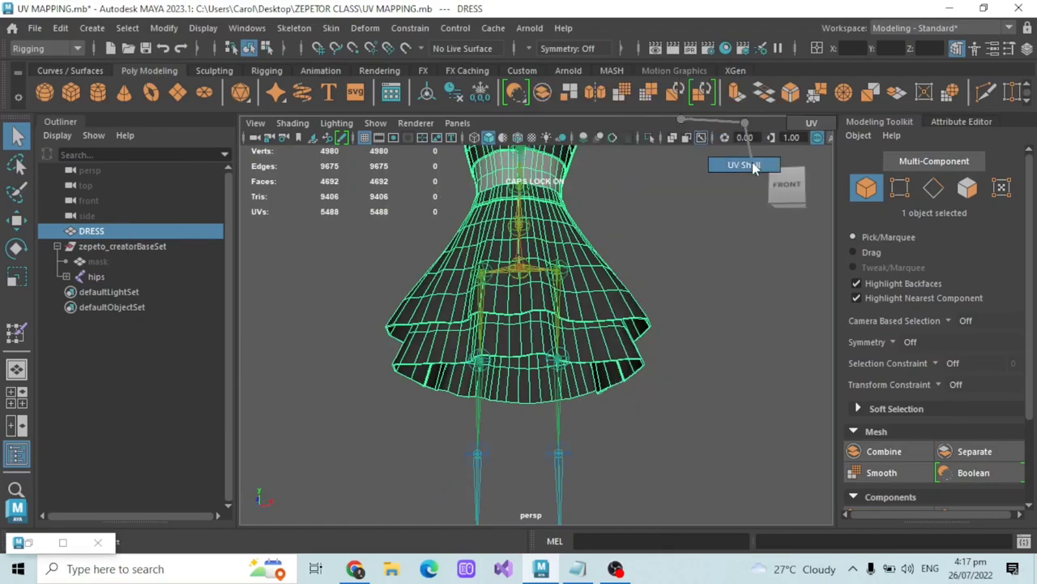
right_click_drag(690, 219, 762, 163)
left_click(519, 389)
left_click_drag(697, 419, 638, 190, "alt")
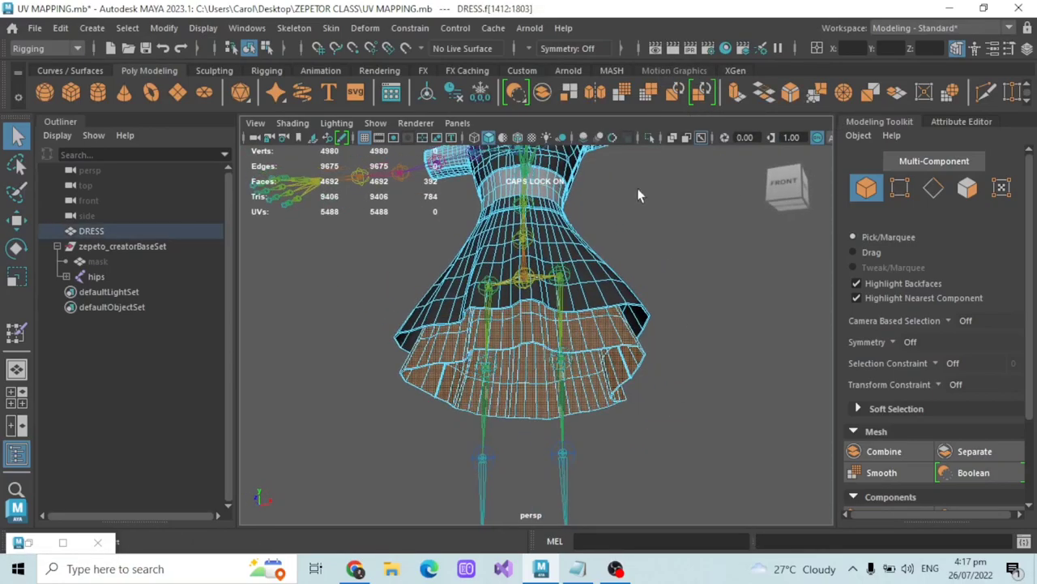
left_click(648, 136)
scroll(633, 259, "down", 3)
left_click_drag(632, 260, 547, 324, "alt")
scroll(543, 311, "up", 5)
scroll(547, 323, "up", 2)
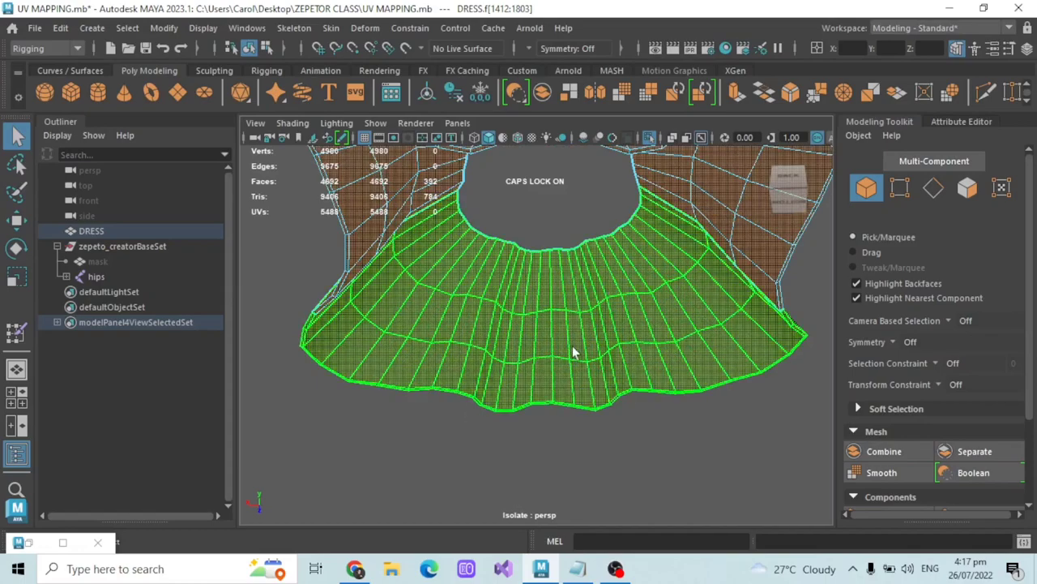
Step: Examine the skin weights at the centre of the isolated ruffle with the Paint Skin Weights tool
double_click(16, 332)
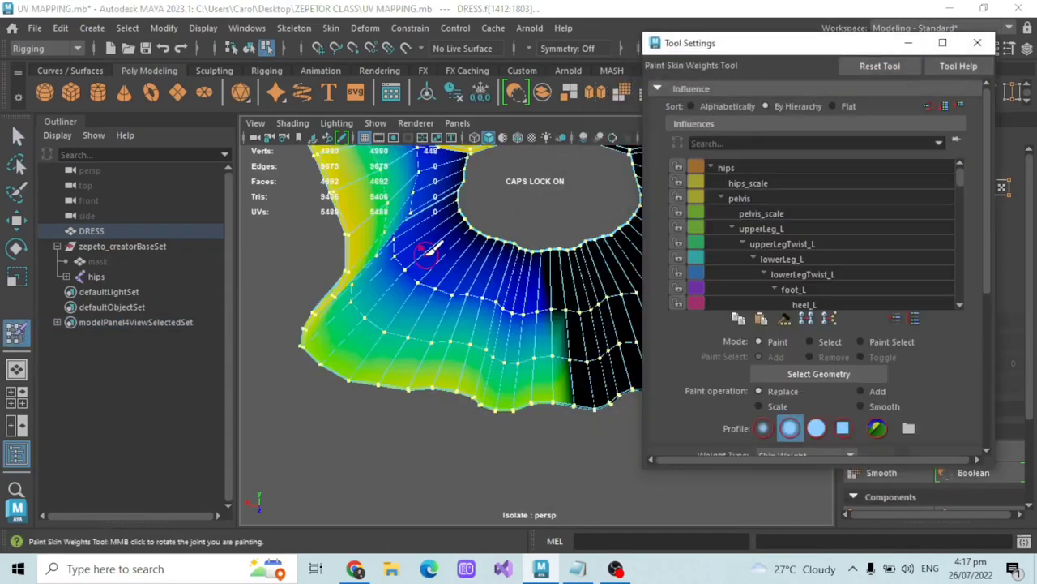
left_click_drag(830, 42, 853, 121)
scroll(597, 289, "up", 2)
left_click_drag(598, 289, 527, 296, "alt")
left_click(931, 121)
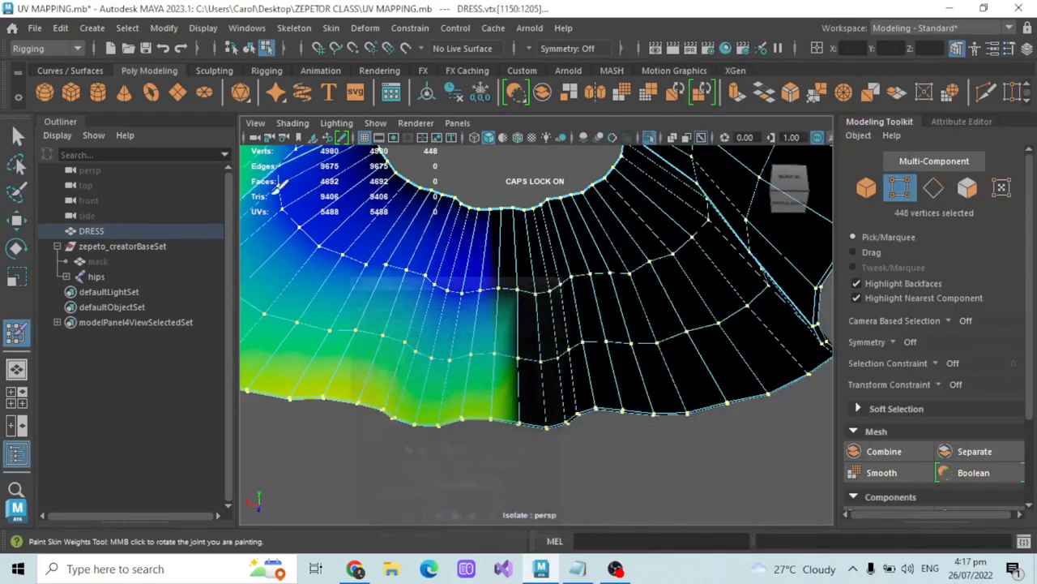
Step: Select the six vertices of the ruffle's centre column at the weight boundary and reopen the Paint Skin Weights settings
left_click(18, 137)
left_click(553, 455)
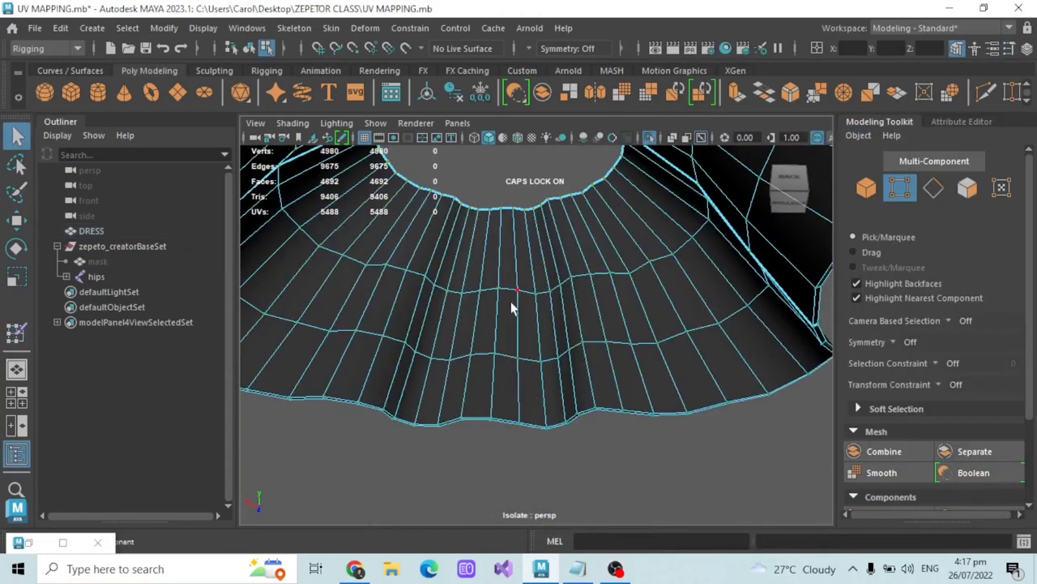
left_click_drag(509, 278, 530, 439)
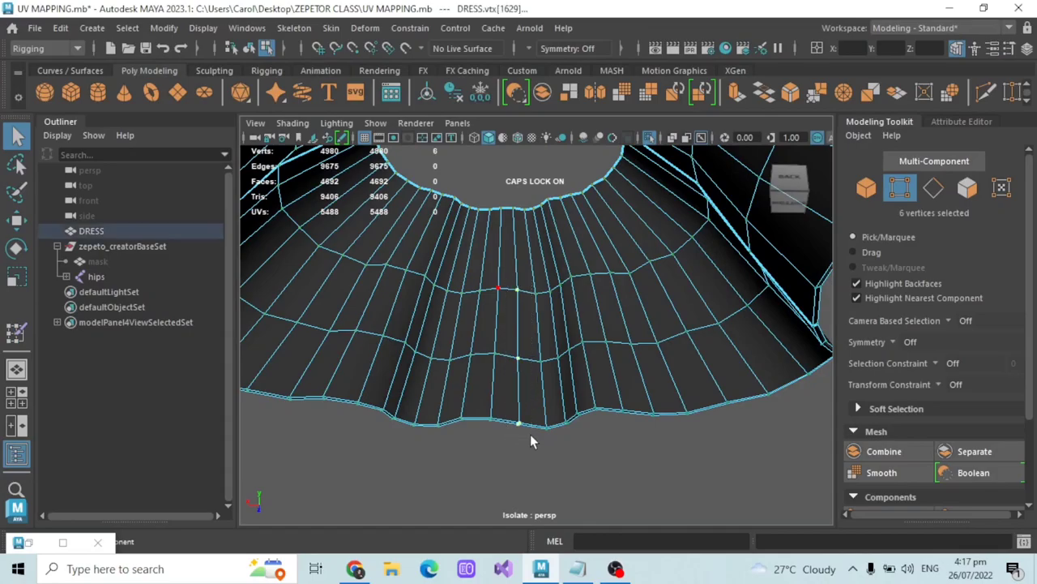
double_click(16, 332)
mouse_move(540, 343)
left_mouse_down("alt")
mouse_move(535, 218)
mouse_move(526, 419)
mouse_move(542, 373)
mouse_move(556, 422)
left_mouse_up("alt")
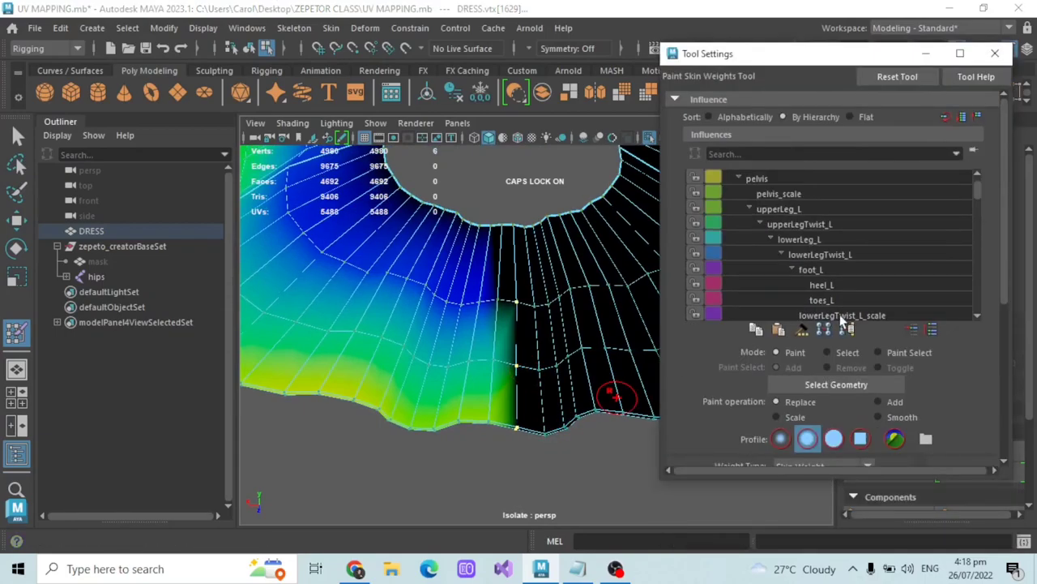
mouse_move(504, 322)
left_mouse_down("alt")
mouse_move(500, 347)
mouse_move(505, 339)
left_mouse_up("alt")
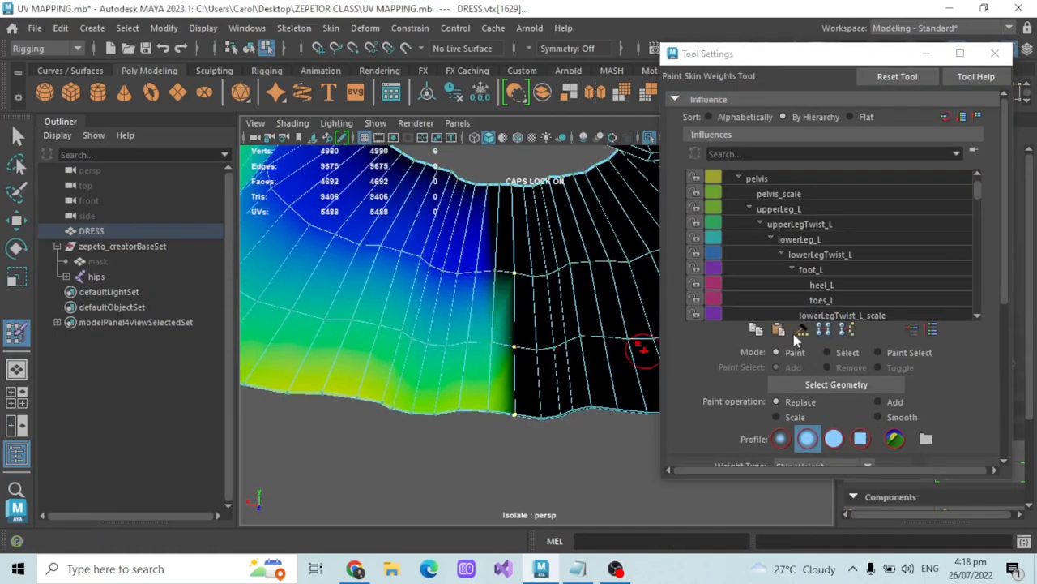
Step: Switch to Chrome and read the Autodesk help page's description of Hammer Skin Weights
left_click(355, 568)
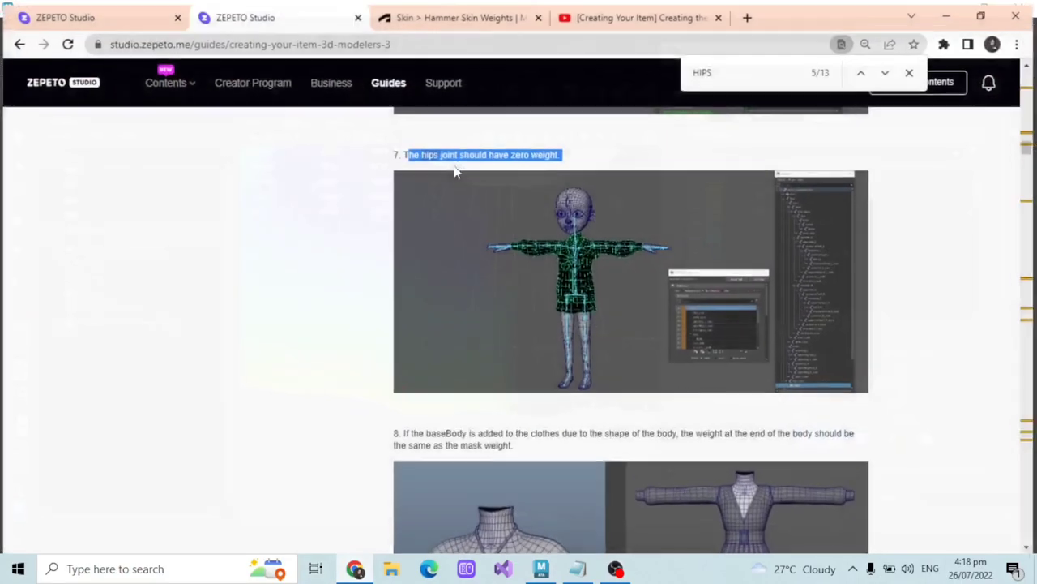
left_click(458, 12)
scroll(454, 237, "down", 3)
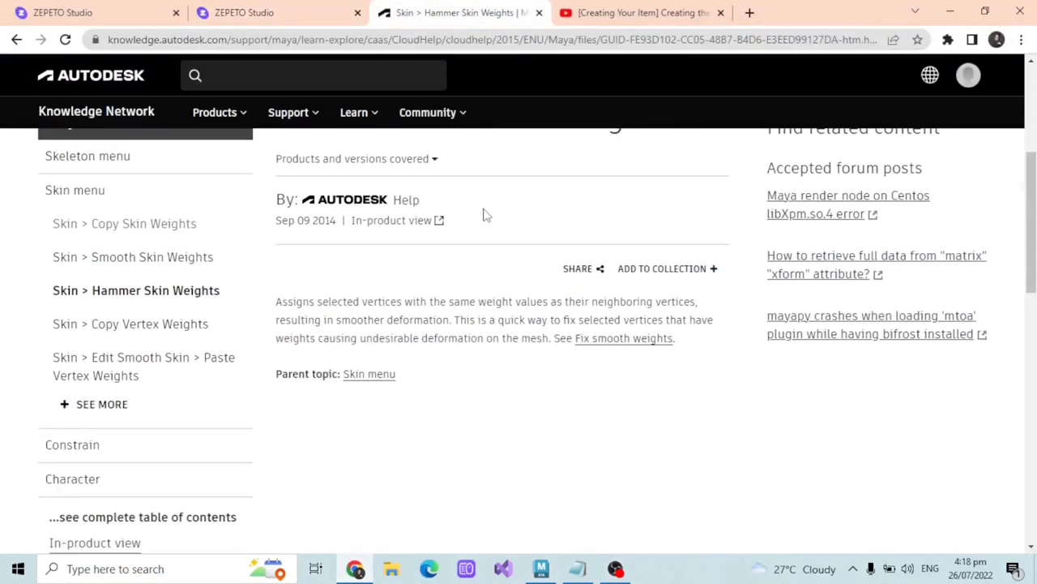
left_click_drag(277, 302, 400, 301)
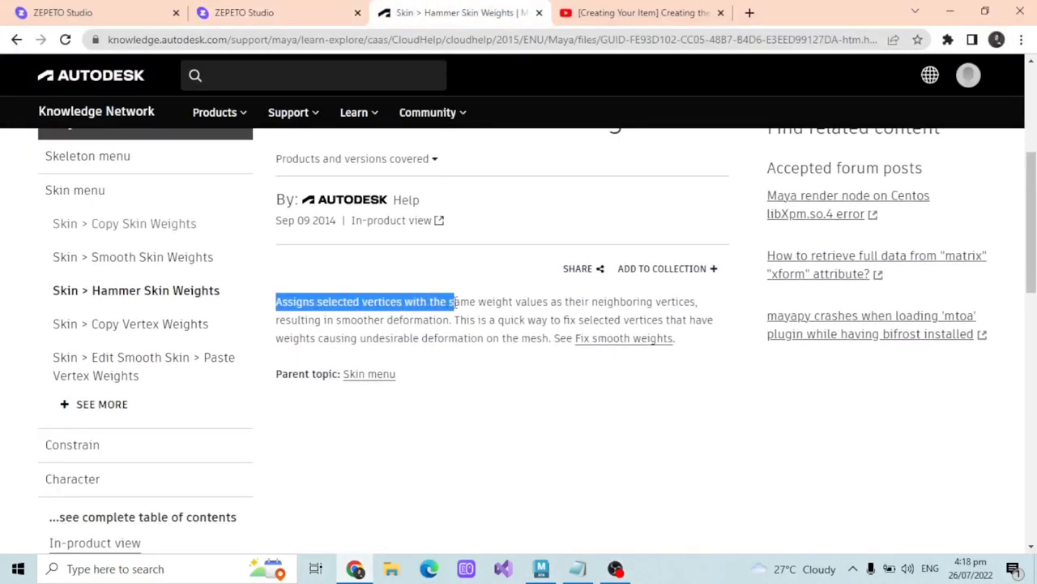
left_click(534, 308)
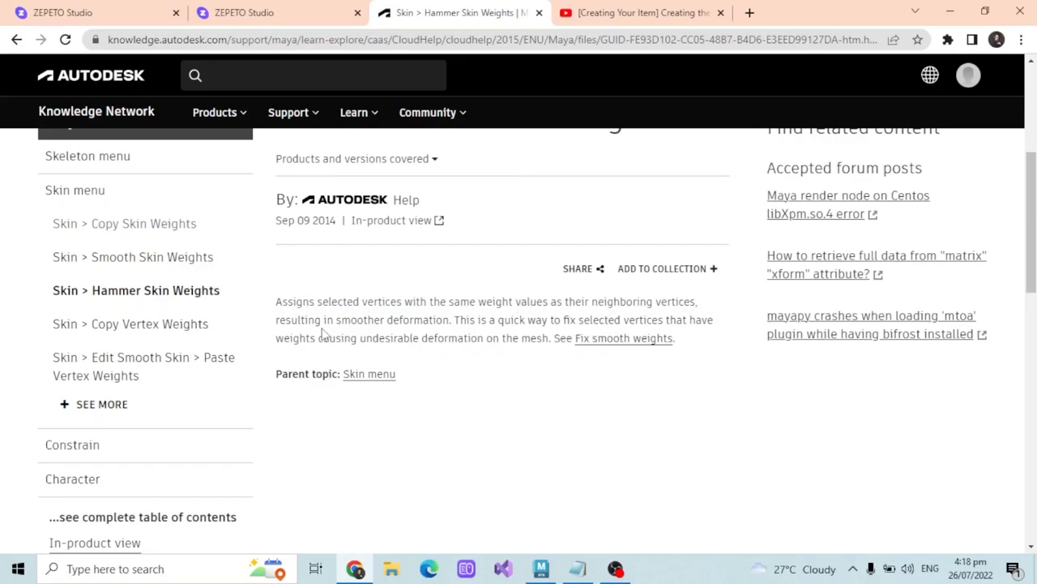
left_click_drag(282, 320, 548, 320)
left_click_drag(633, 320, 695, 317)
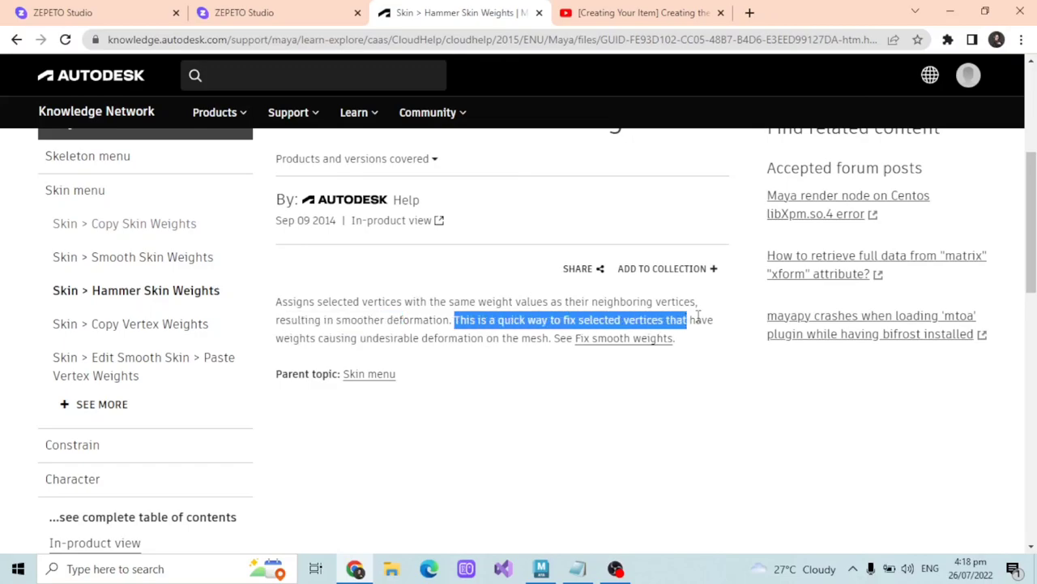
left_click(326, 338)
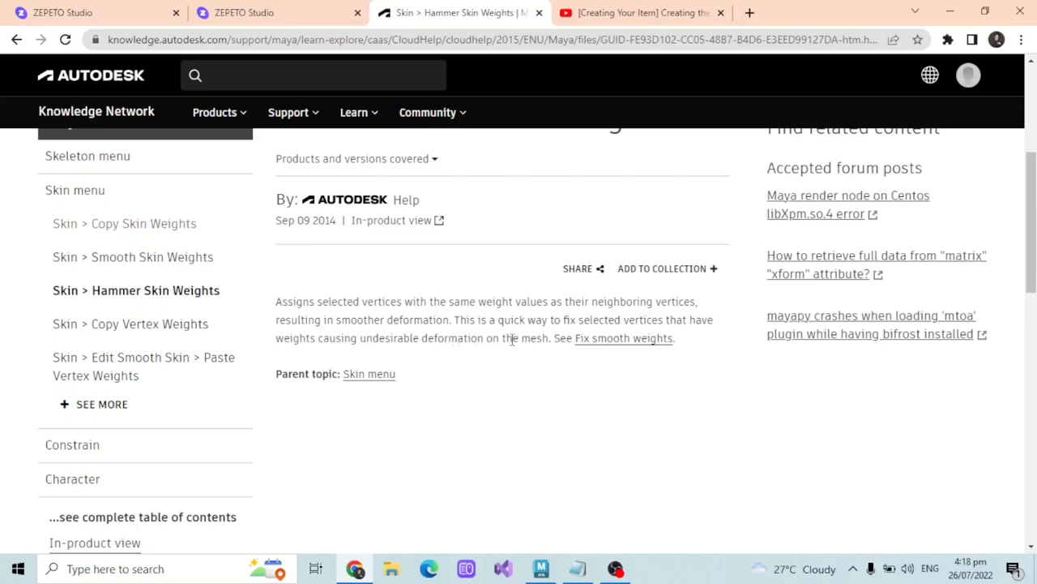
Step: Switch back to Maya and apply the Weight Hammer to the selected vertices of the ruffle's centre column
key("alt+Tab")
mouse_move(522, 361)
left_mouse_down("alt")
mouse_move(514, 361)
mouse_move(521, 325)
mouse_move(507, 271)
mouse_move(516, 370)
left_mouse_up("alt")
scroll(540, 346, "up", 4)
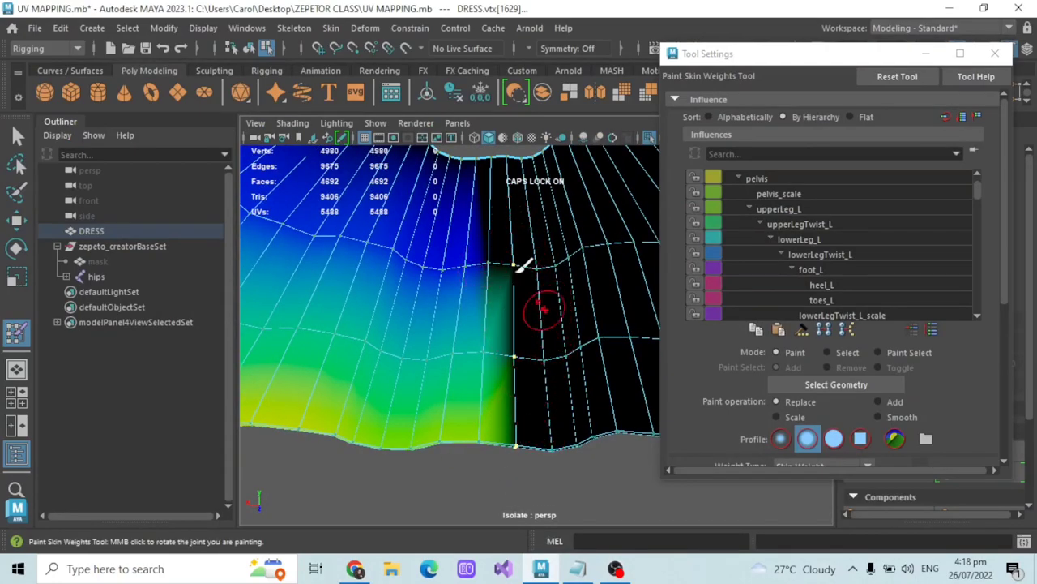
left_click_drag(485, 271, 509, 297, "alt")
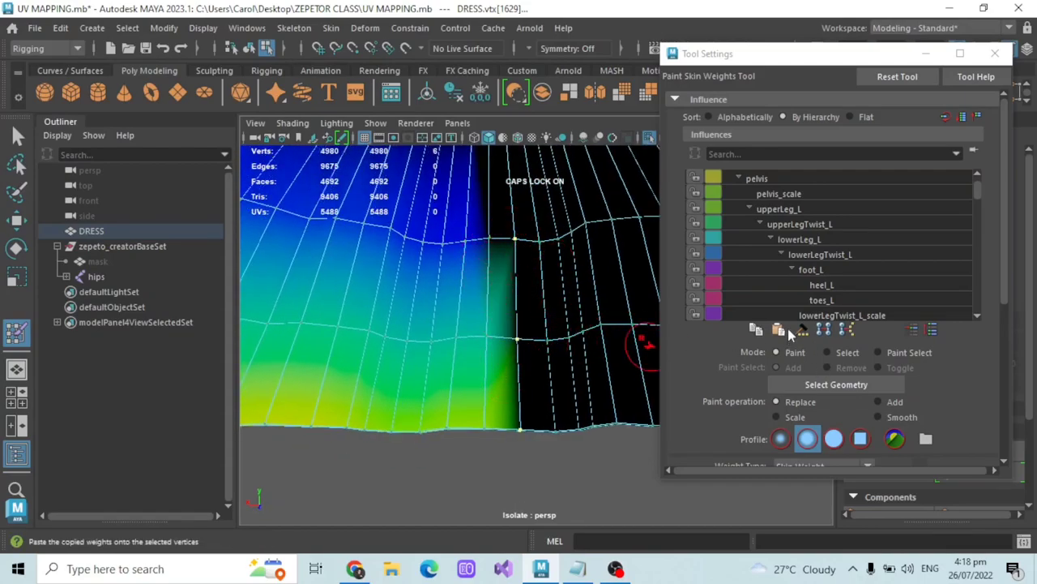
mouse_move(505, 232)
left_mouse_down("alt")
mouse_move(533, 316)
mouse_move(519, 262)
mouse_move(514, 284)
mouse_move(510, 264)
mouse_move(517, 368)
left_mouse_up("alt")
scroll(518, 371, "up", 5)
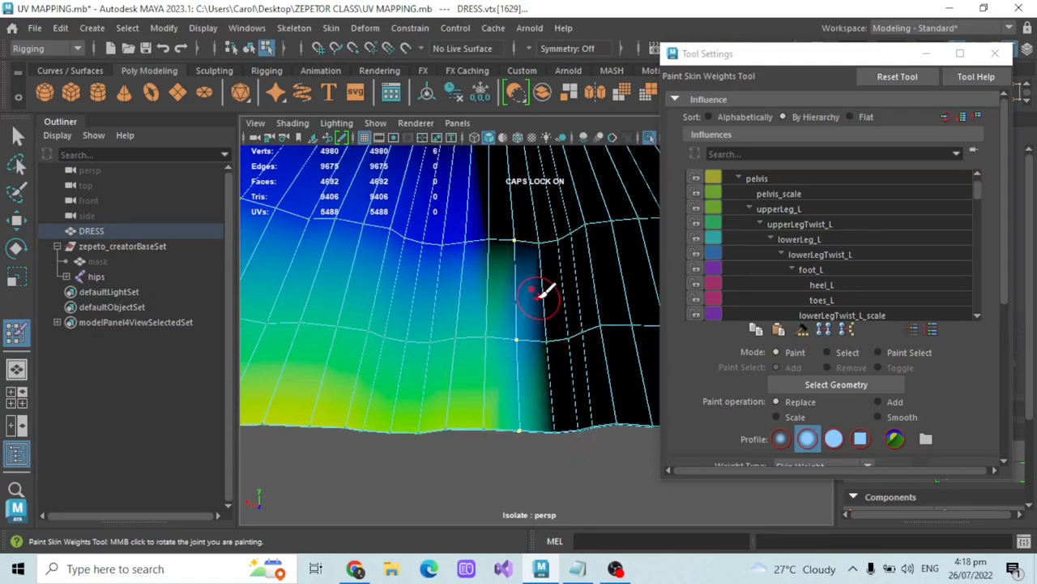
left_click_drag(566, 296, 515, 276, "alt")
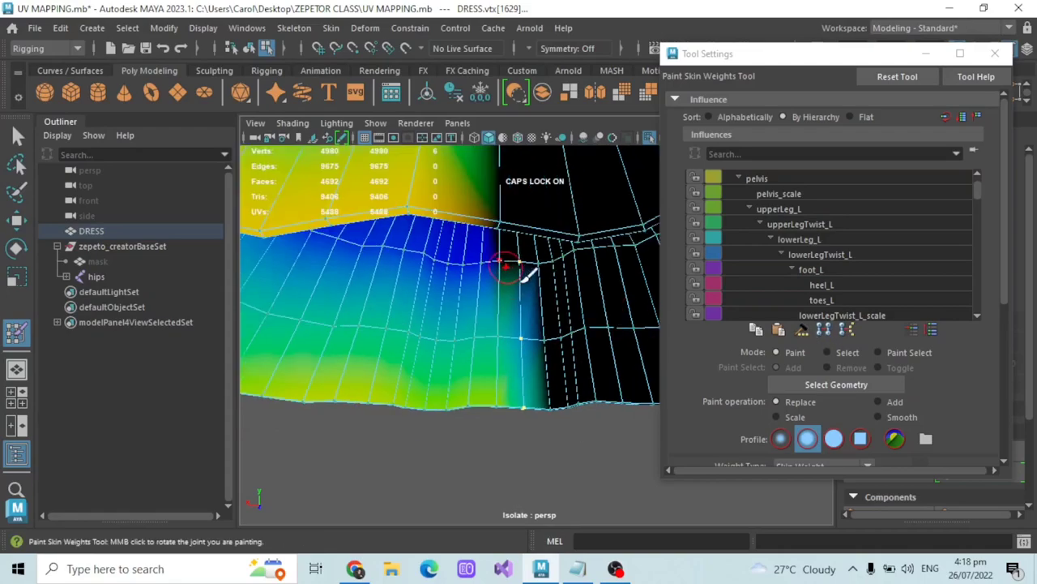
left_click(802, 330)
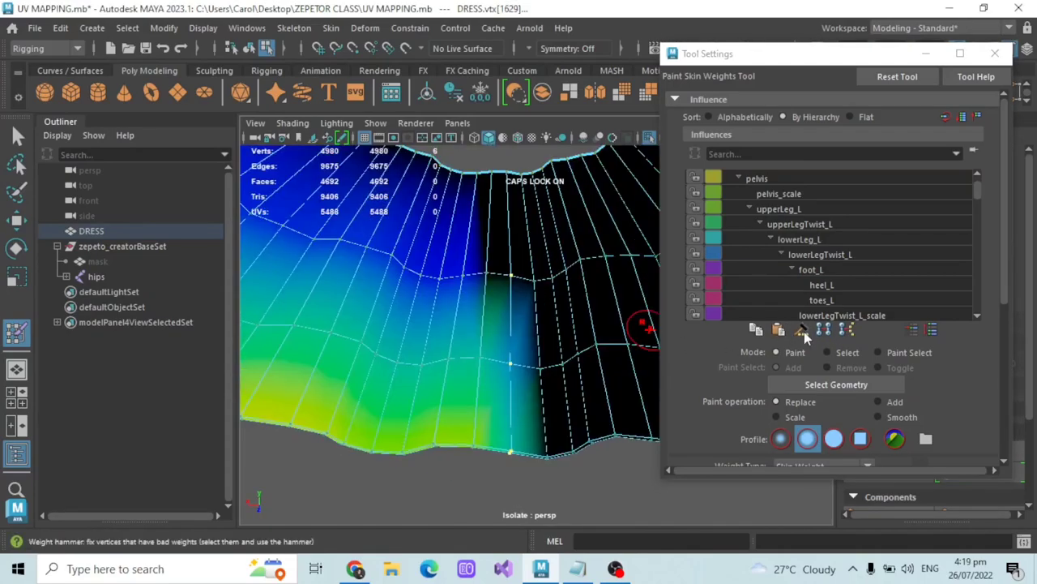
Step: Set the paint operation to Smooth, minimise the tool settings and return to the Select tool
scroll(802, 329, "down", 3)
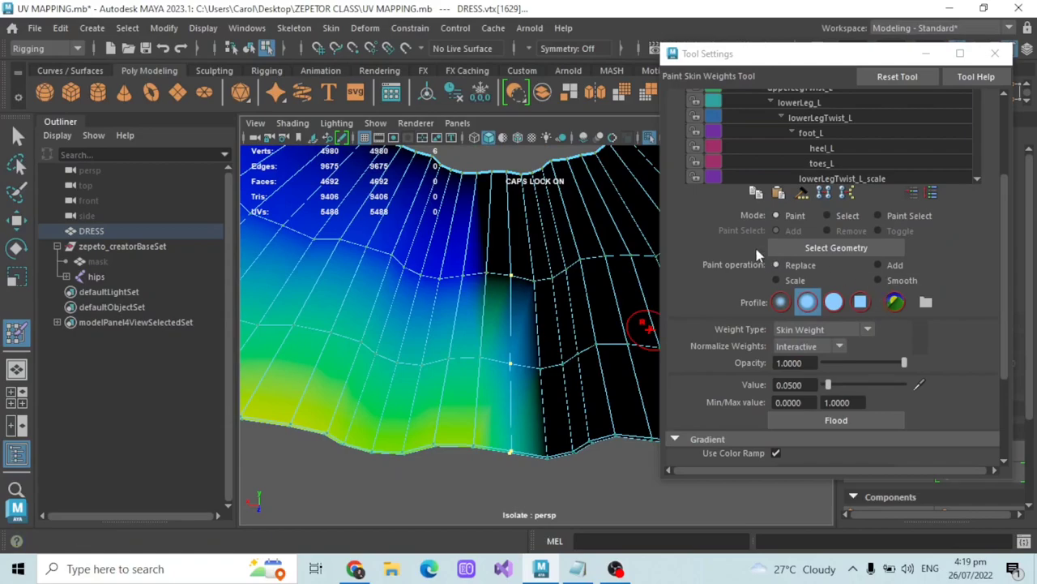
left_click(879, 280)
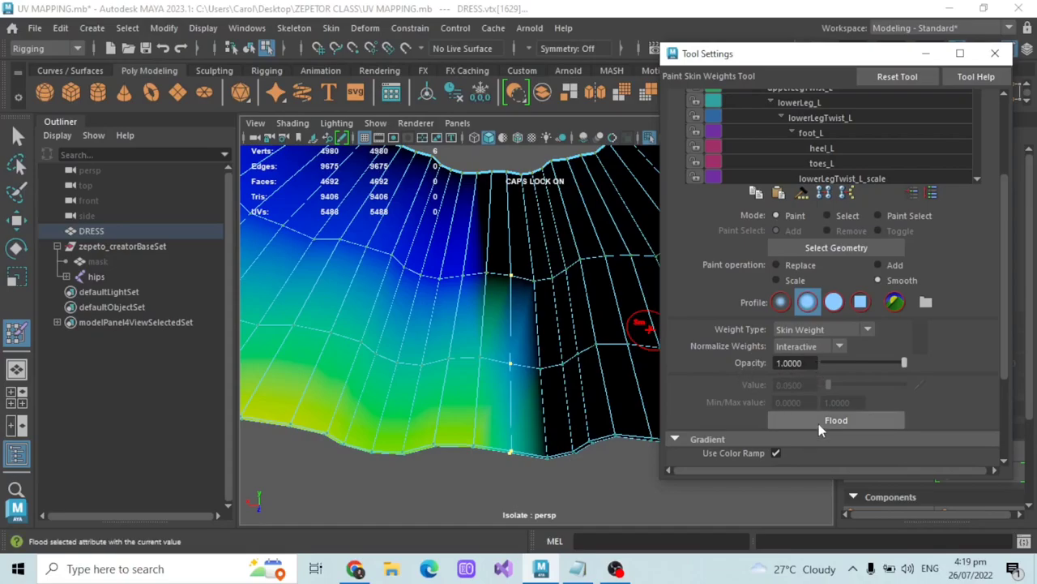
left_click_drag(527, 391, 549, 408, "alt")
left_click(925, 54)
left_click(17, 136)
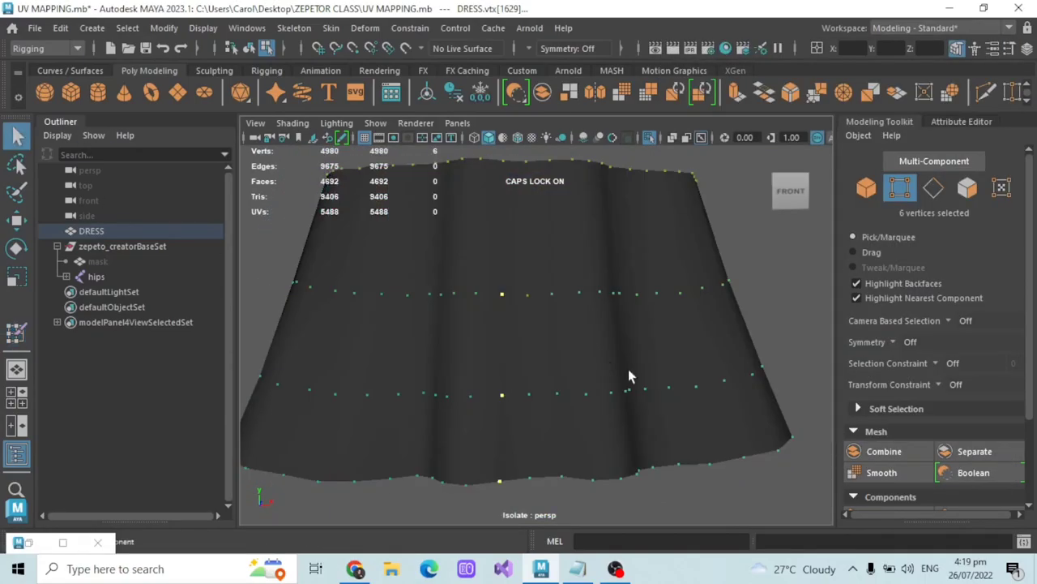
Step: Select the six vertices of the neighbouring column at the ruffle's centre, using X-Ray display to reach both layers
left_click(527, 297)
mouse_move(528, 343)
left_mouse_down("alt")
mouse_move(737, 284)
mouse_move(521, 320)
mouse_move(530, 326)
left_mouse_up("alt")
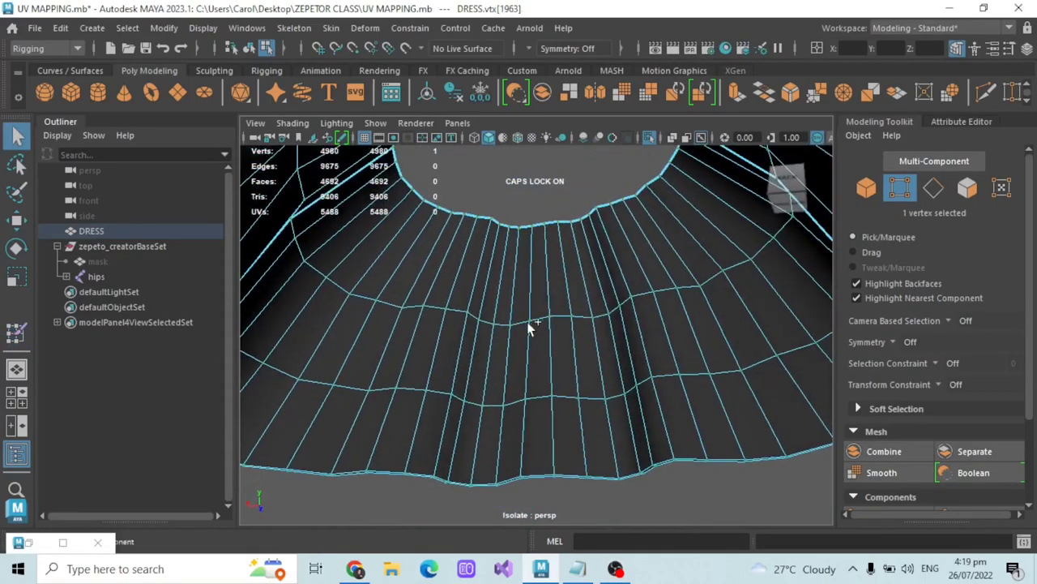
left_click(674, 140)
key("alt+Tab")
left_click_drag(655, 481, 535, 429, "alt")
key("ctrl+z")
left_click_drag(569, 357, 604, 332, "alt")
key("shift+z")
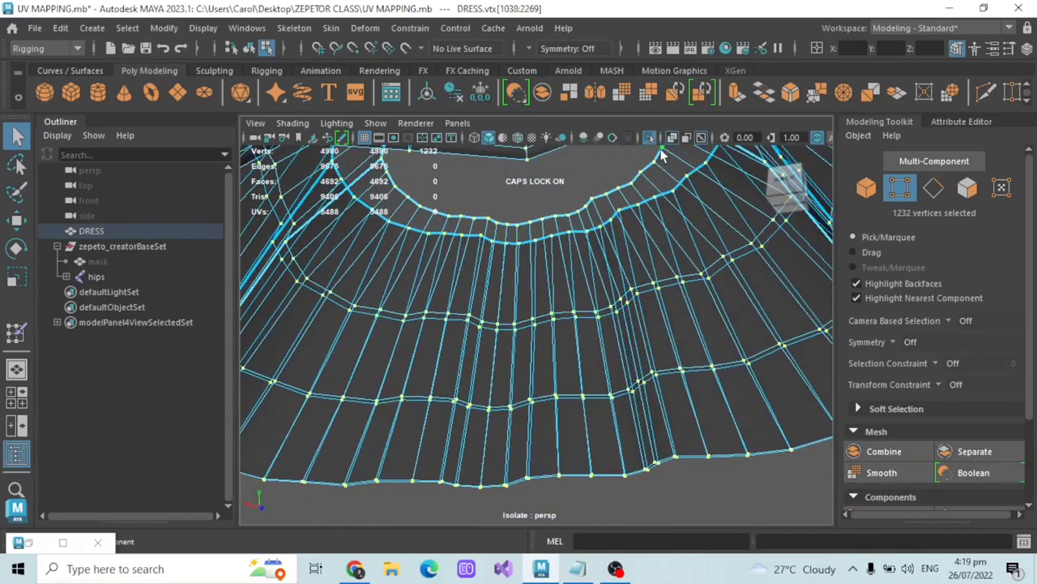
scroll(581, 326, "up", 2)
left_click(563, 315)
scroll(569, 422, "down", 2)
left_click_drag(568, 446, 565, 467, "alt")
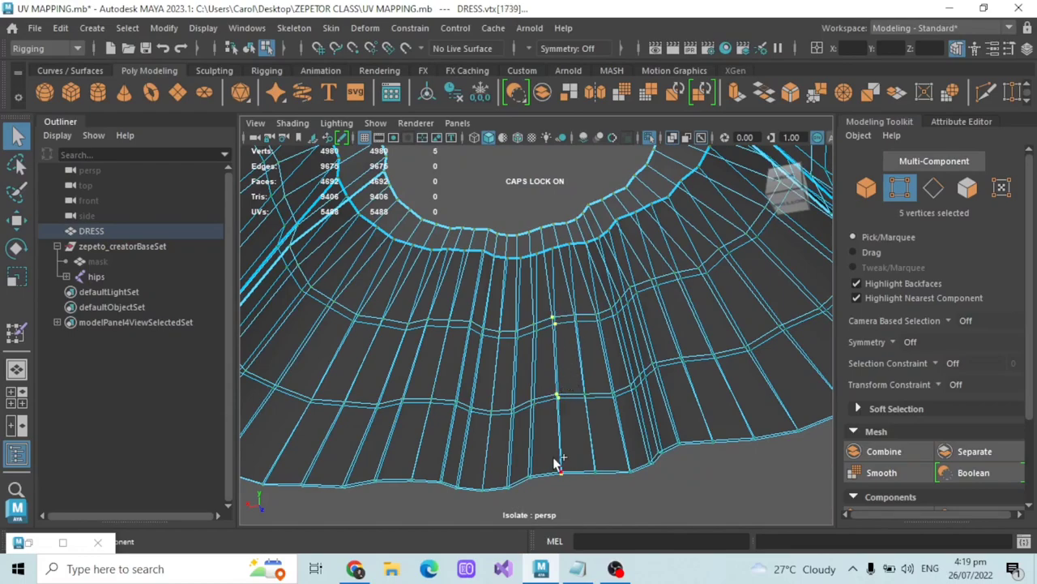
left_click_drag(557, 468, 628, 292, "alt")
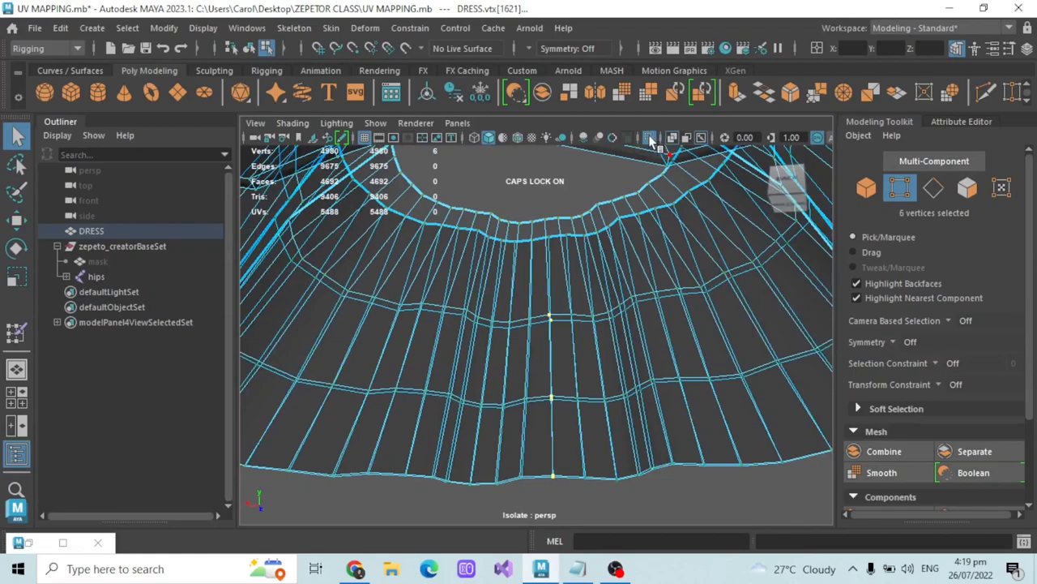
left_click(672, 138)
Step: Examine the skin weights around the selected column and across the ruffle's opposite side with the Paint Skin Weights tool
double_click(15, 338)
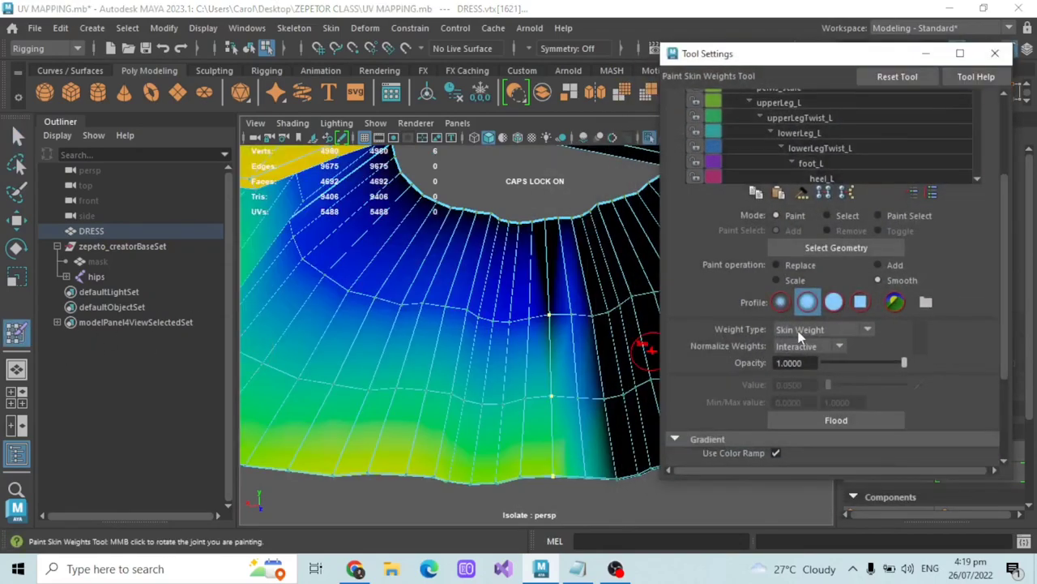
scroll(810, 339, "down", 3)
left_click(859, 329)
left_click_drag(592, 344, 571, 340, "alt")
scroll(538, 347, "up", 3)
scroll(589, 338, "up", 3)
left_click(995, 53)
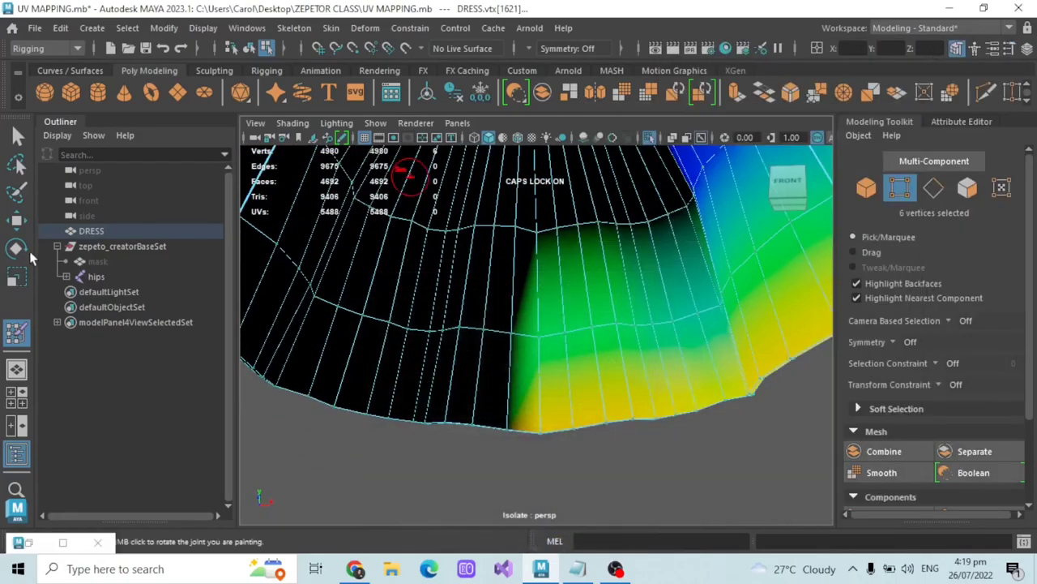
Step: Select 38 vertices on the ruffle's front, spanning three centre columns and the adjoining upper and middle rows, and open the Paint Skin Weights settings
left_click(17, 139)
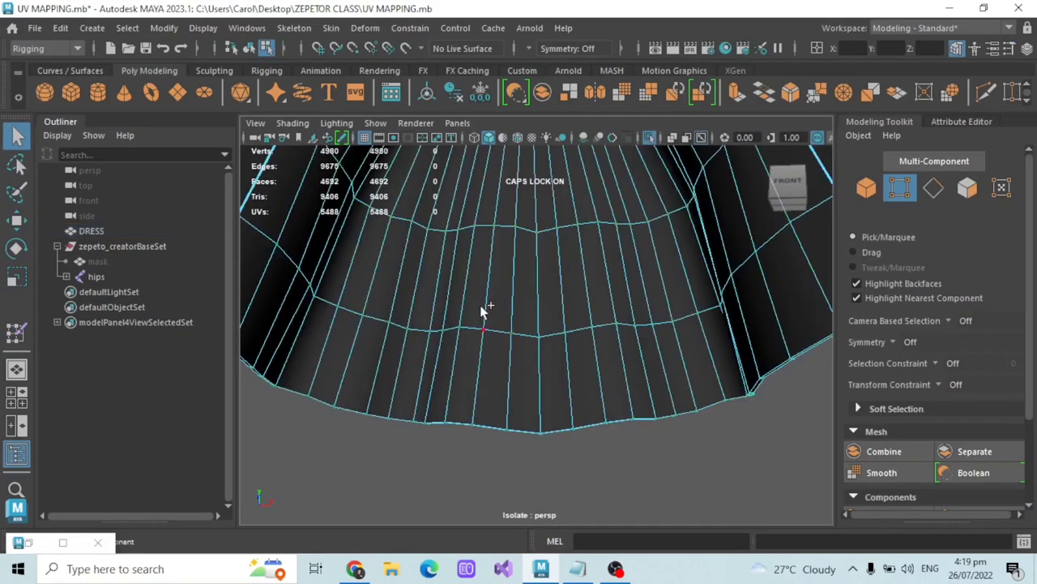
left_click_drag(547, 356, 548, 356)
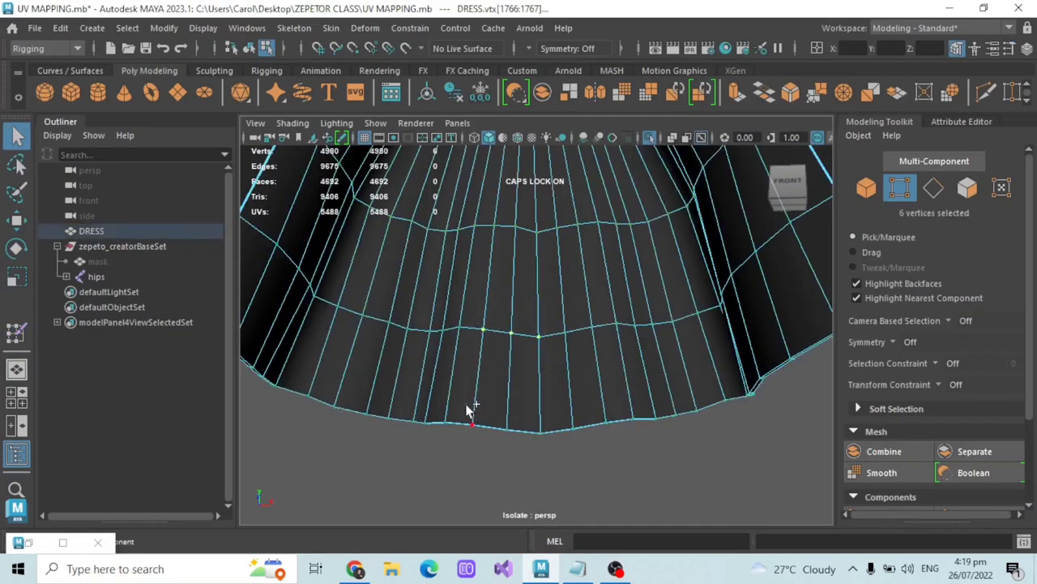
left_click_drag(549, 456, 550, 455, "shift")
left_click_drag(549, 455, 550, 372, "alt")
left_click_drag(624, 266, 643, 270, "shift")
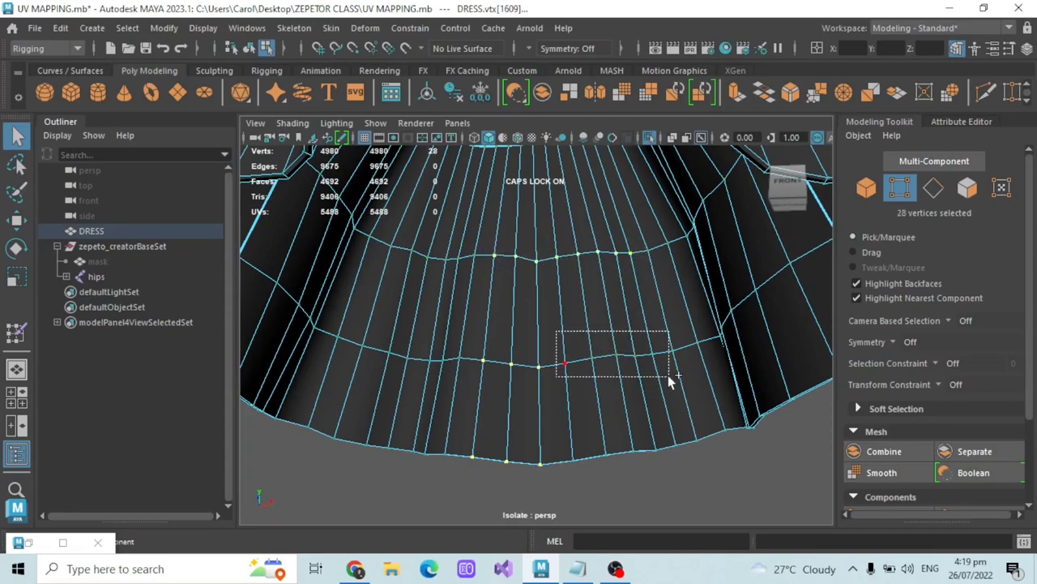
double_click(14, 334)
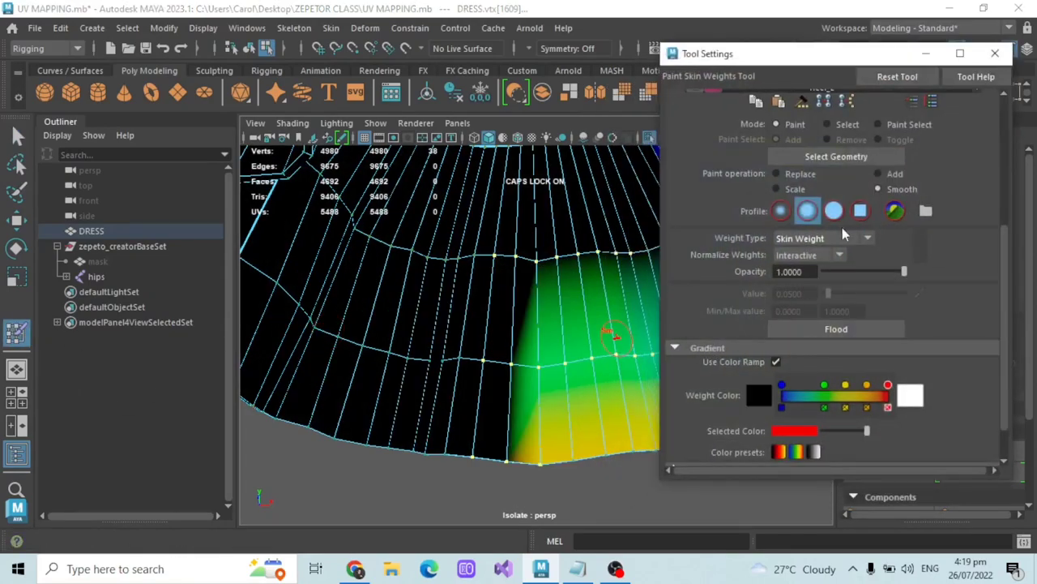
scroll(827, 168, "up", 3)
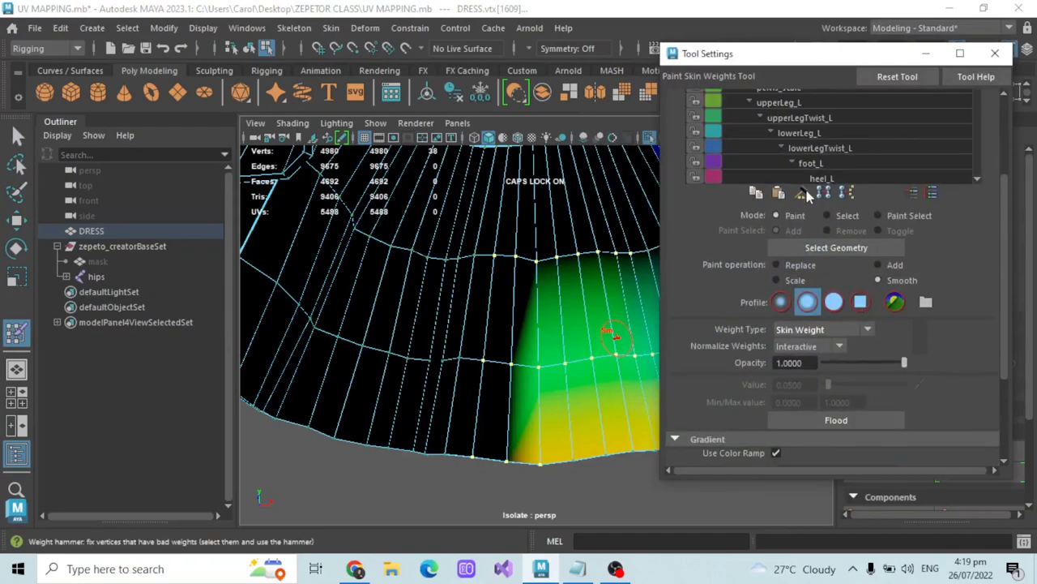
Step: Try the Weight Hammer on the 38 selected front vertices, inspect the fold and undo it
left_click(804, 196)
left_click_drag(452, 289, 494, 273, "alt")
scroll(936, 324, "down", 2)
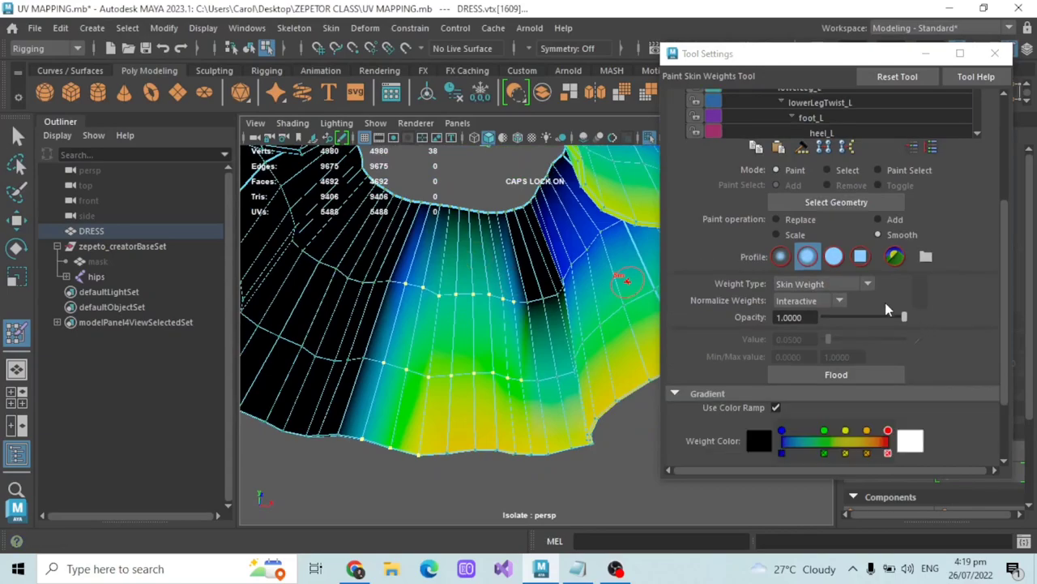
key("ctrl+z")
scroll(903, 263, "up", 1)
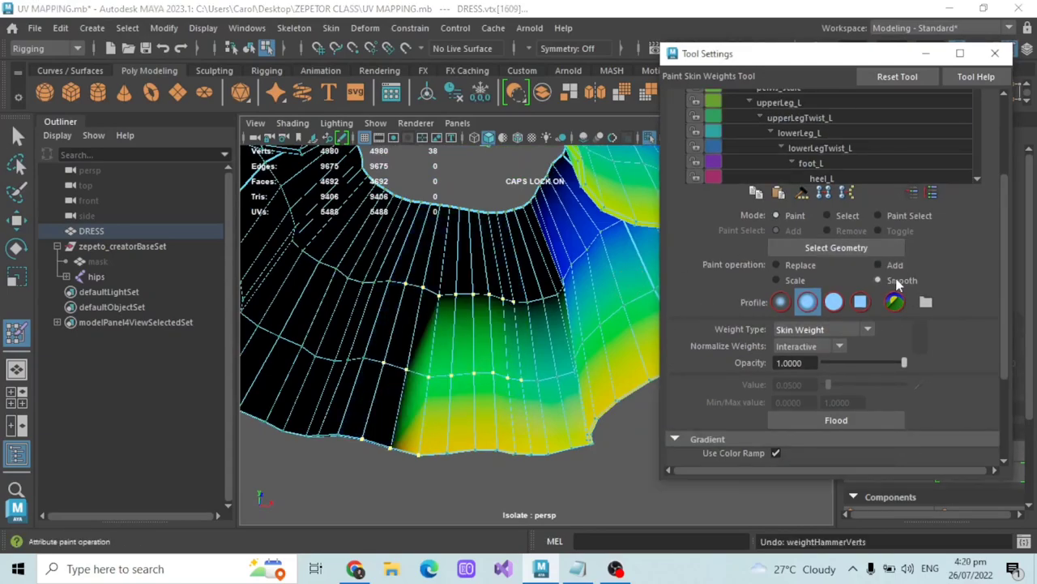
Step: Flood the selected front vertices with the Smooth operation at opacity 1.0000 and check the blend along the fold
left_click(820, 423)
left_click_drag(456, 369, 535, 370, "alt")
scroll(468, 361, "up", 2)
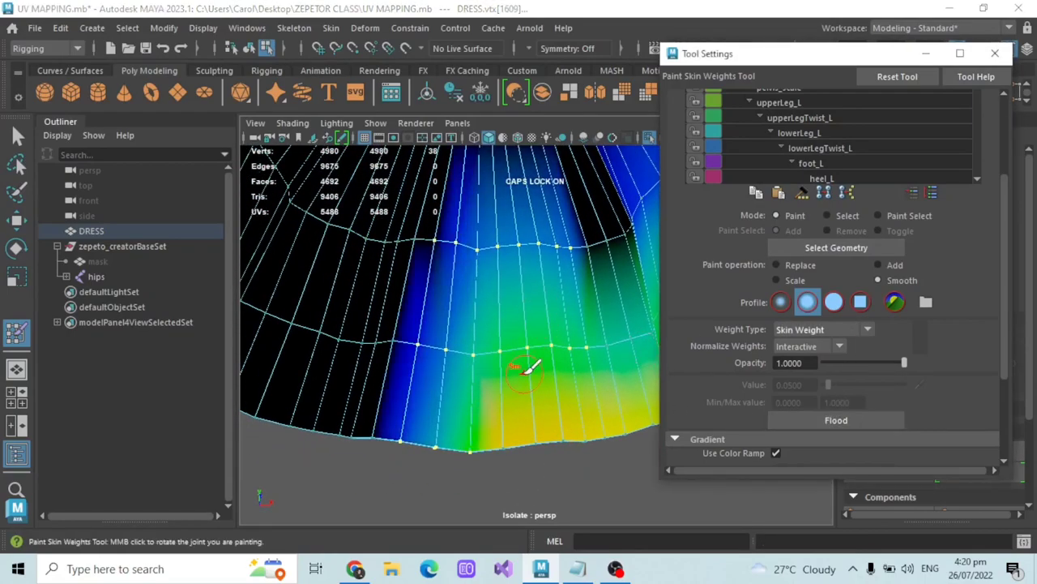
key("ctrl+z")
key("ctrl+z")
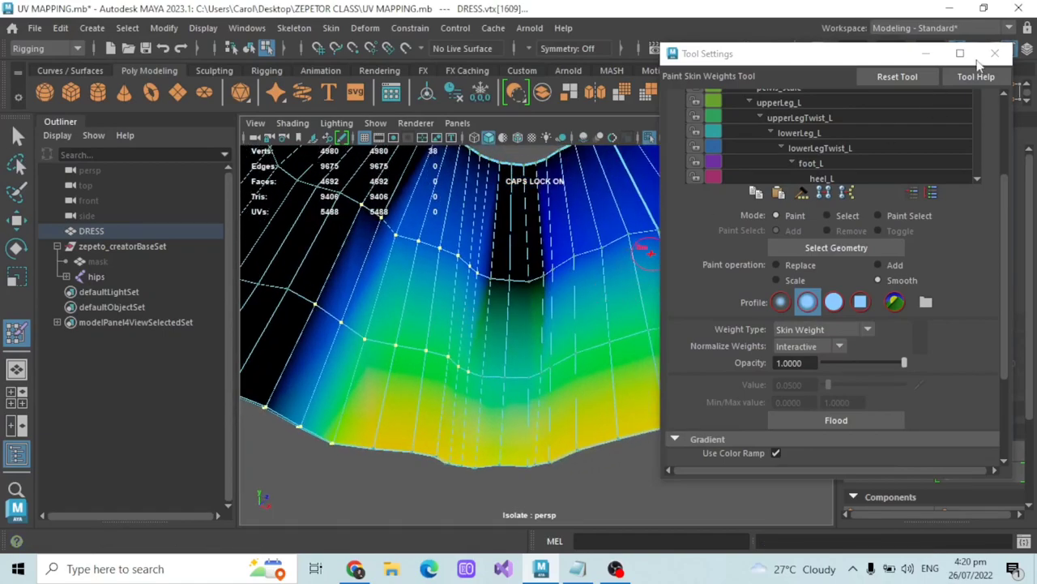
Step: Return to the Select tool, enable X-Ray display and select the four upper-row vertices beside the ruffle's front centre
left_click(995, 54)
key("q")
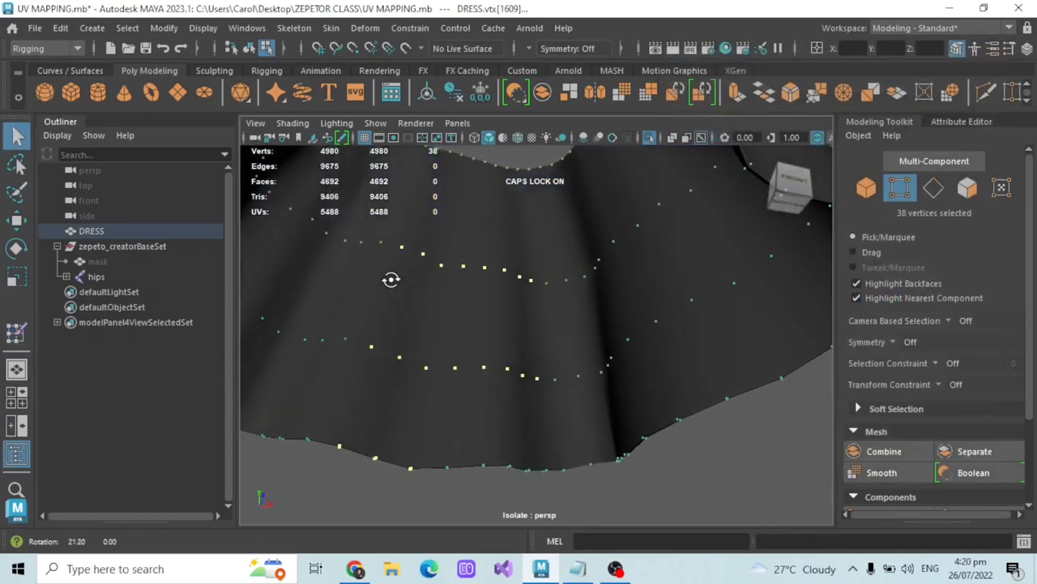
left_click(671, 141)
left_click_drag(505, 258, 542, 260, "alt")
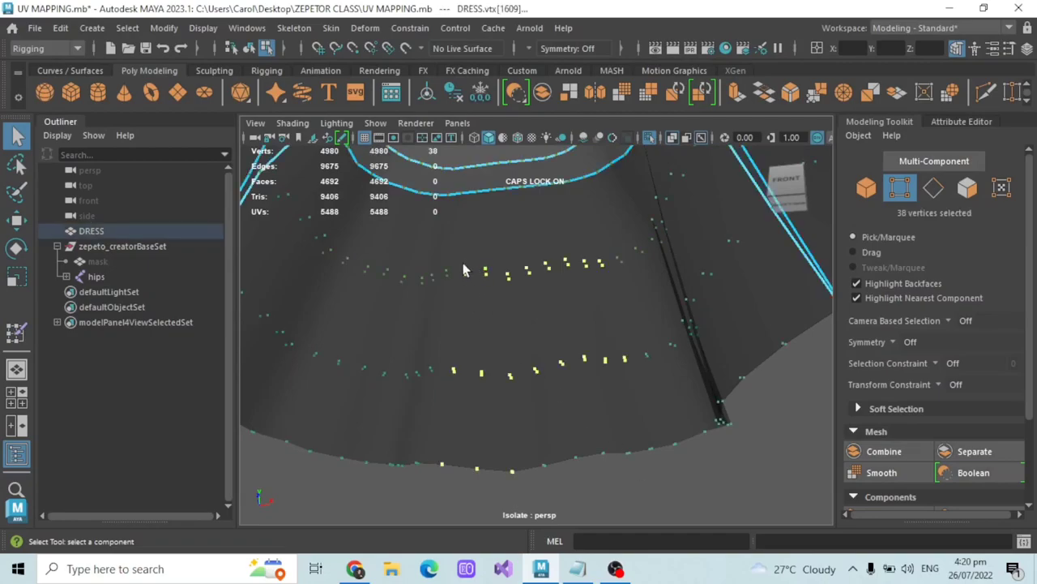
left_click(677, 483)
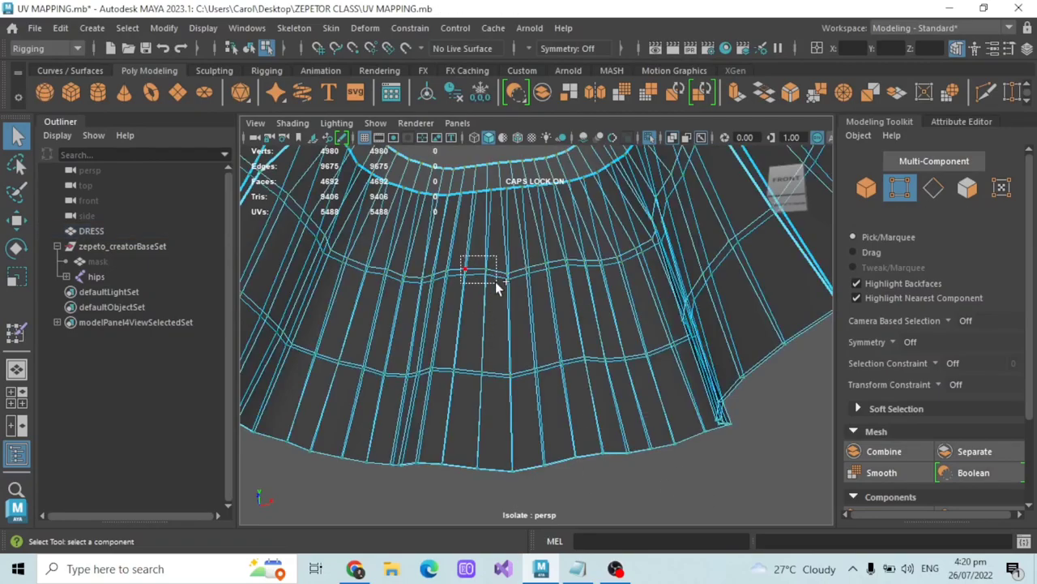
left_click_drag(495, 282, 495, 281)
Step: Smooth the skin weights of the four selected upper-row vertices with a flood
double_click(16, 333)
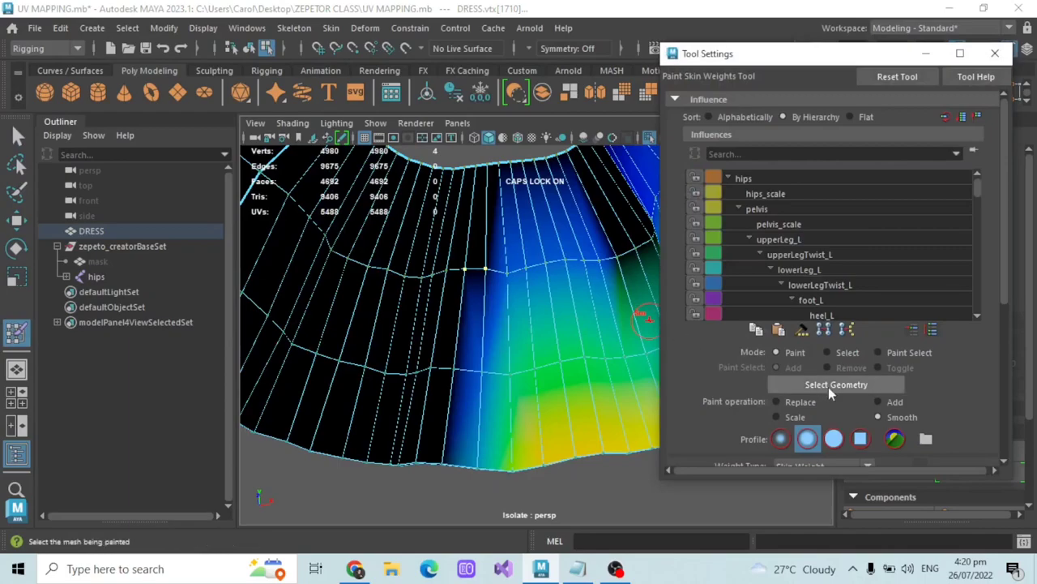
scroll(828, 386, "down", 4)
left_click(861, 417)
left_click_drag(570, 397, 606, 251, "alt")
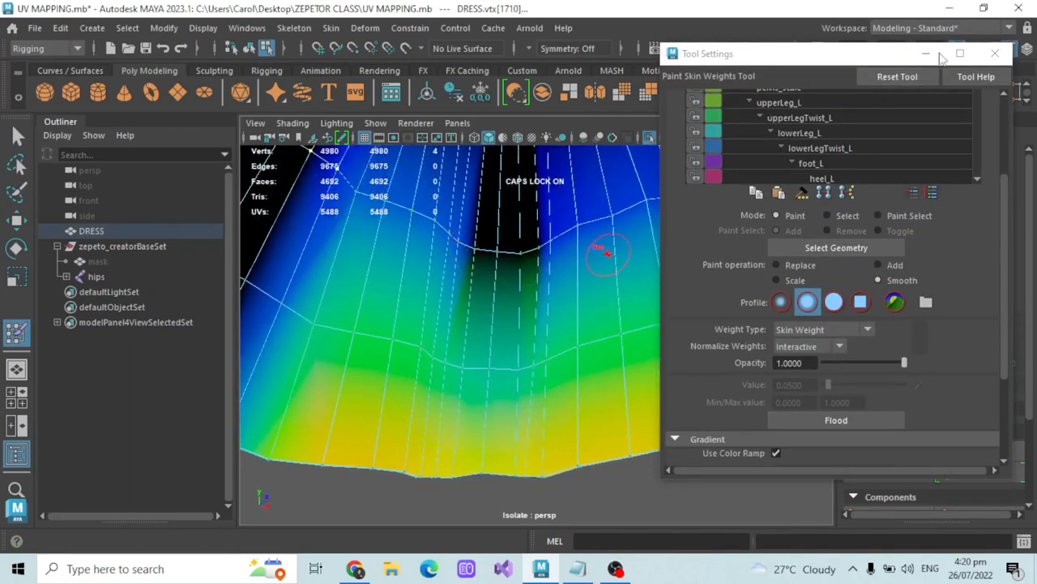
Step: Select the ten upper-row vertices across the unweighted dark strip in the side fold and reopen the Paint Skin Weights settings
left_click(926, 53)
key("q")
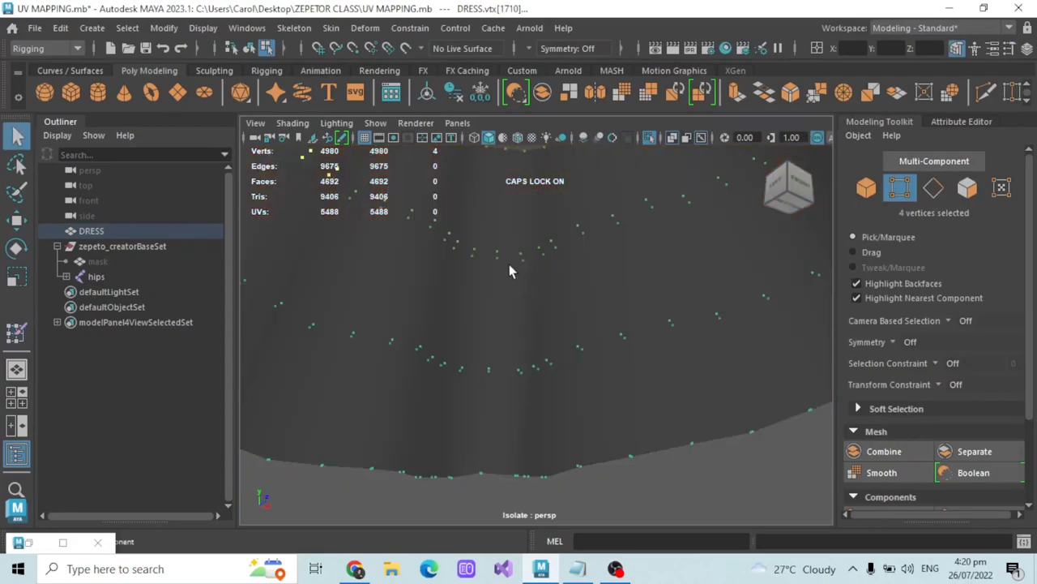
left_click_drag(563, 265, 566, 266, "shift")
double_click(12, 328)
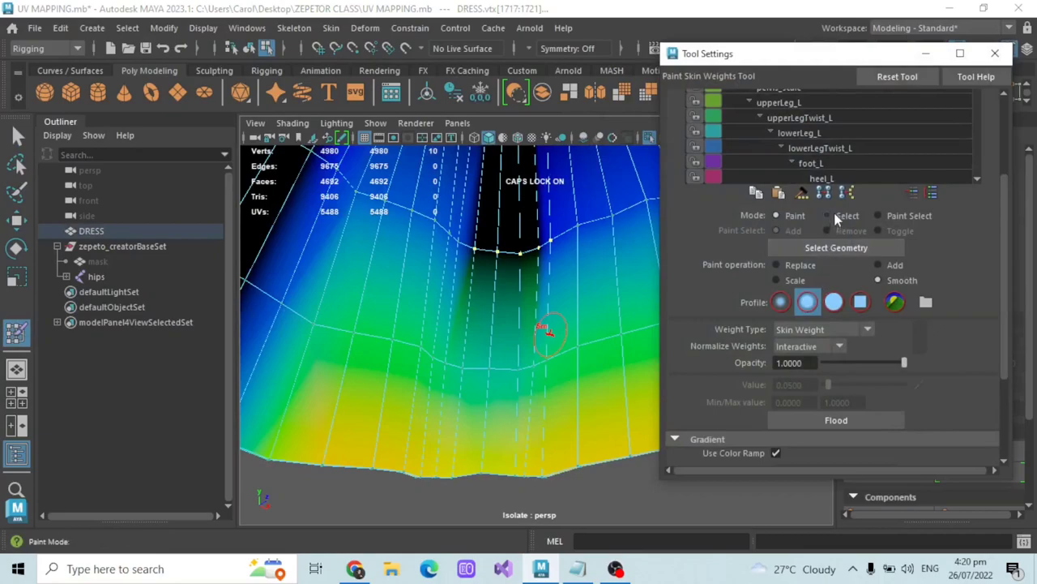
Step: Try the Weight Hammer on the ten side-fold vertices and undo it
left_click(803, 193)
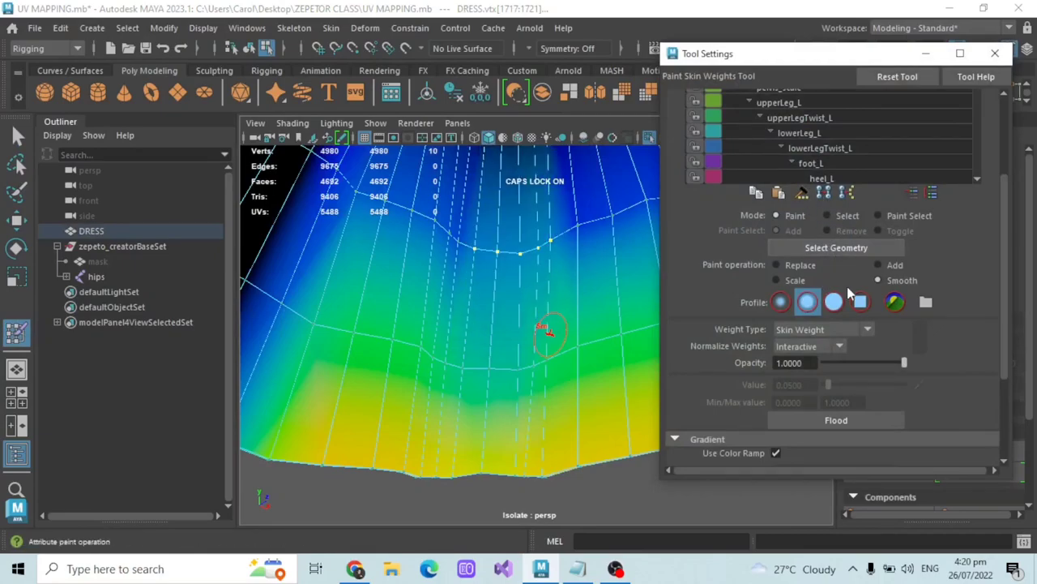
key("ctrl+z")
Step: Flood the ten side-fold vertices repeatedly with the Smooth operation, checking the blend around the ruffle
left_click(808, 419)
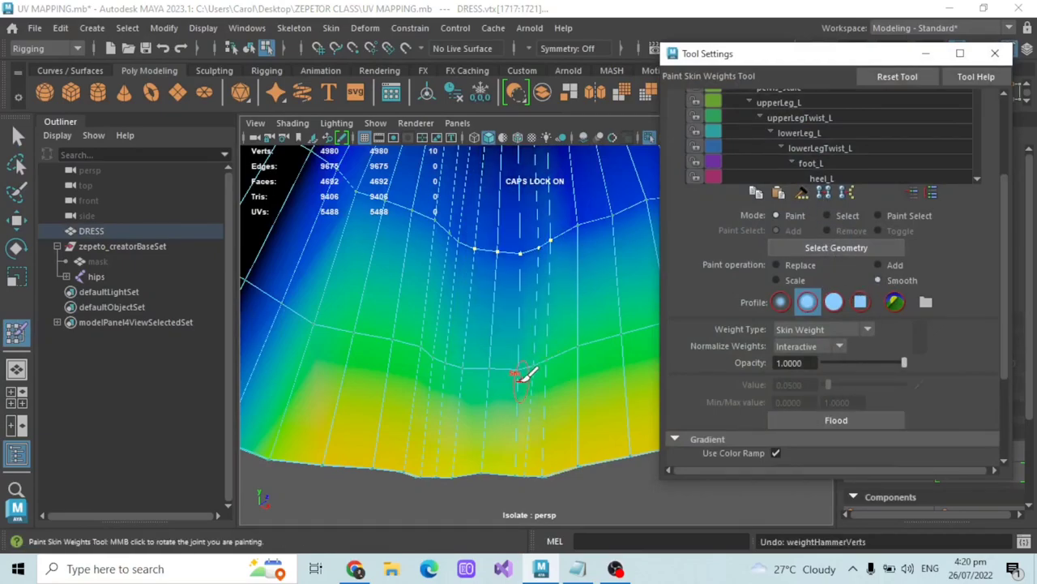
scroll(524, 373, "down", 5)
mouse_move(590, 313)
left_mouse_down("alt")
mouse_move(562, 313)
mouse_move(567, 304)
mouse_move(558, 319)
left_mouse_up("alt")
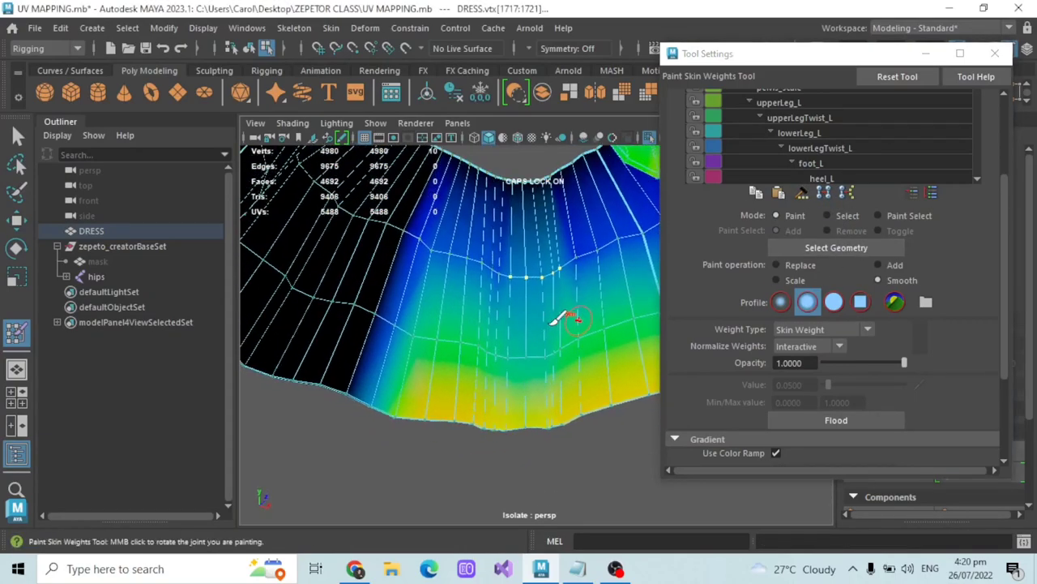
key("ctrl+z")
left_click(837, 420)
left_click_drag(602, 364, 504, 388, "alt")
left_click(791, 416)
left_click_drag(544, 324, 444, 361, "alt")
mouse_move(622, 270)
left_mouse_down("alt")
mouse_move(390, 353)
mouse_move(373, 375)
mouse_move(398, 359)
mouse_move(498, 343)
mouse_move(597, 238)
mouse_move(537, 273)
mouse_move(457, 347)
mouse_move(486, 373)
mouse_move(271, 292)
mouse_move(531, 345)
mouse_move(503, 338)
mouse_move(581, 268)
mouse_move(535, 301)
left_mouse_up("alt")
scroll(545, 345, "up", 4)
Step: Select the six vertices of the ruffle's back centre column at the edge of the weighted area
left_click(16, 134)
mouse_move(660, 248)
left_mouse_down("alt")
mouse_move(394, 243)
mouse_move(528, 262)
mouse_move(565, 407)
left_mouse_up("alt")
left_click(565, 437)
left_click_drag(528, 257, 542, 283)
left_click_drag(529, 336, 544, 358, "shift")
Step: Apply the Weight Hammer to the back centre column and inspect the ruffle from all around
double_click(24, 334)
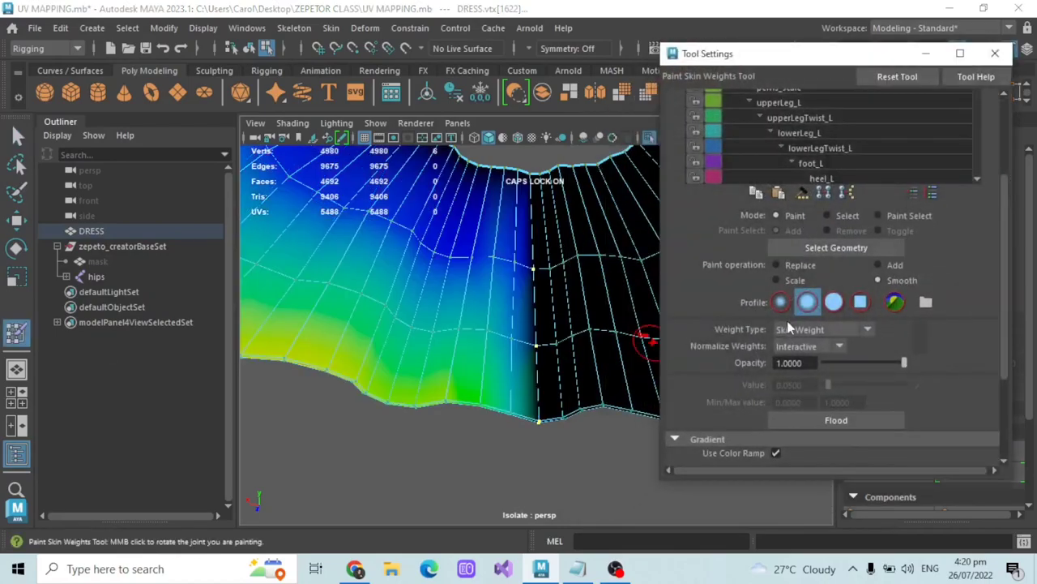
left_click(803, 195)
scroll(565, 381, "down", 5)
left_click_drag(549, 371, 594, 334, "alt")
scroll(845, 393, "down", 3)
scroll(590, 362, "up", 3)
scroll(583, 330, "down", 3)
Step: Display the weights of the upperRegTwist_R_scale influence on the back of the ruffle
left_click(926, 53)
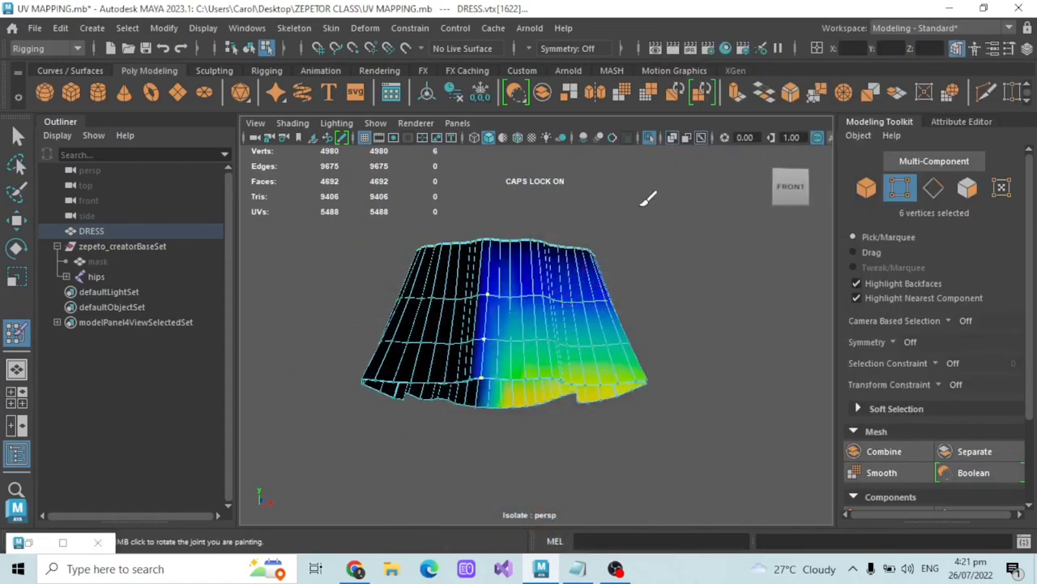
left_click_drag(681, 247, 139, 303, "alt")
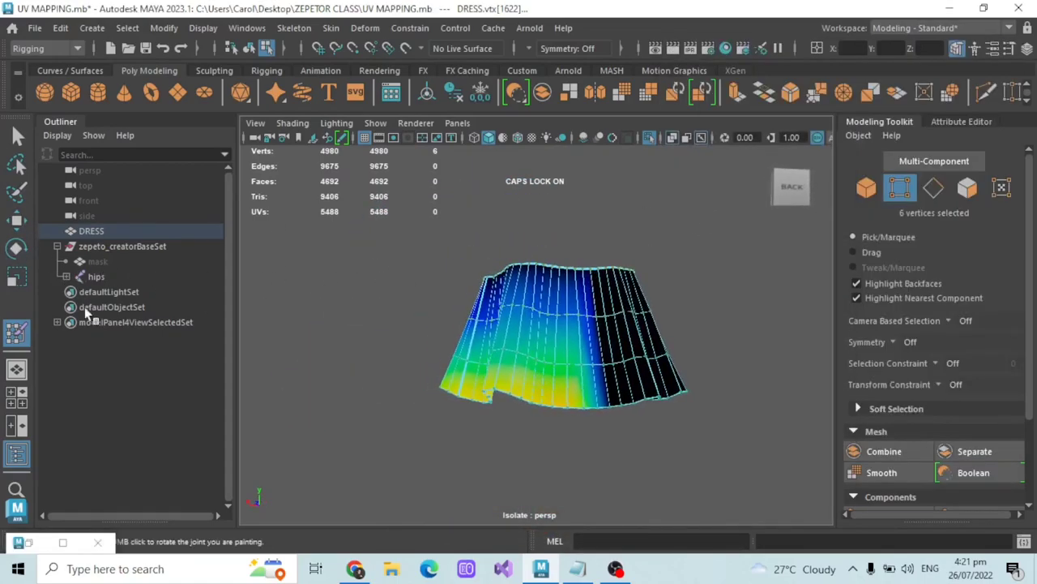
double_click(17, 334)
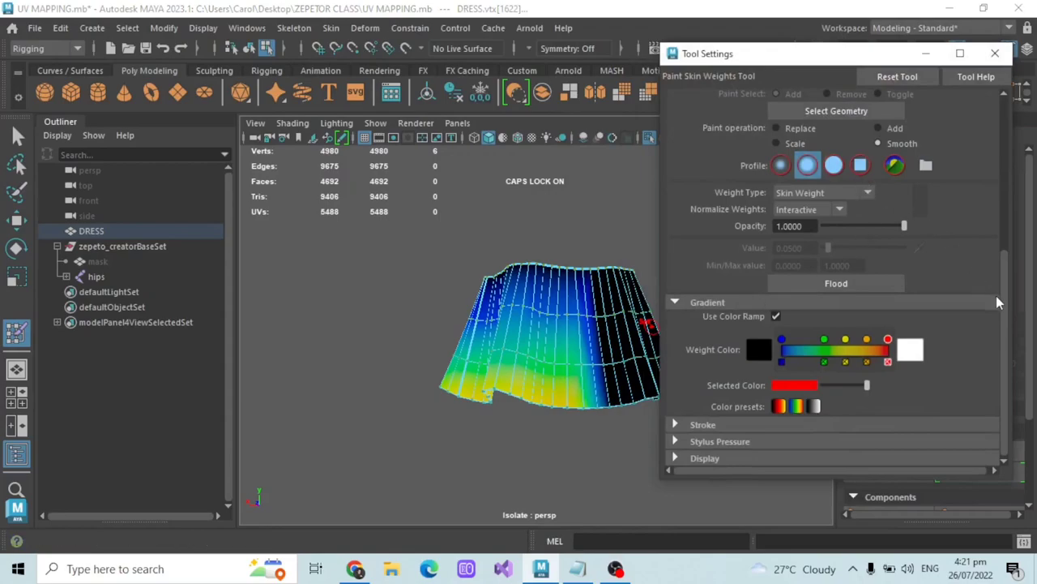
left_click_drag(1003, 298, 1003, 197)
scroll(853, 195, "down", 3)
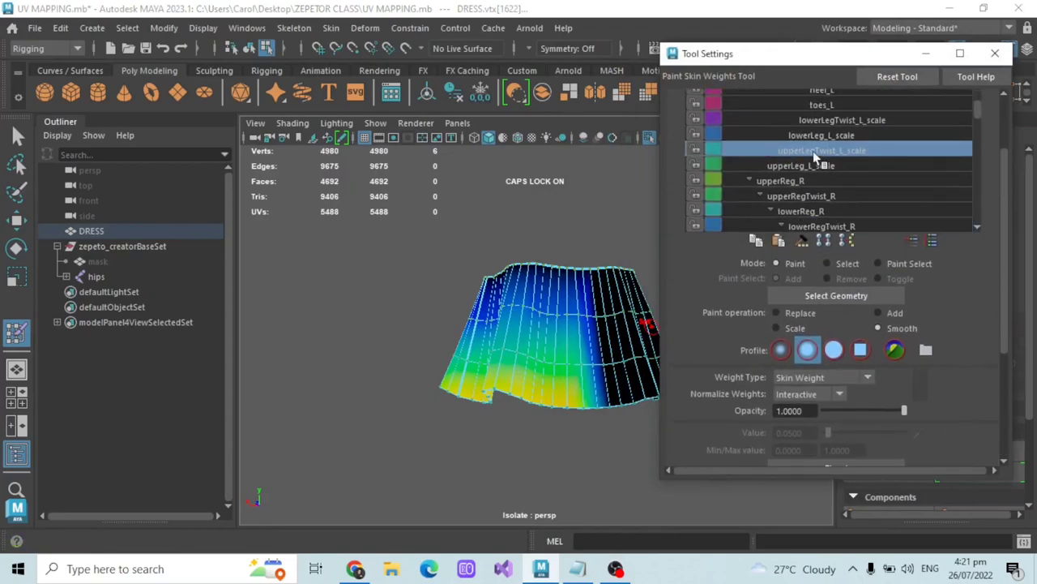
scroll(848, 153, "down", 5)
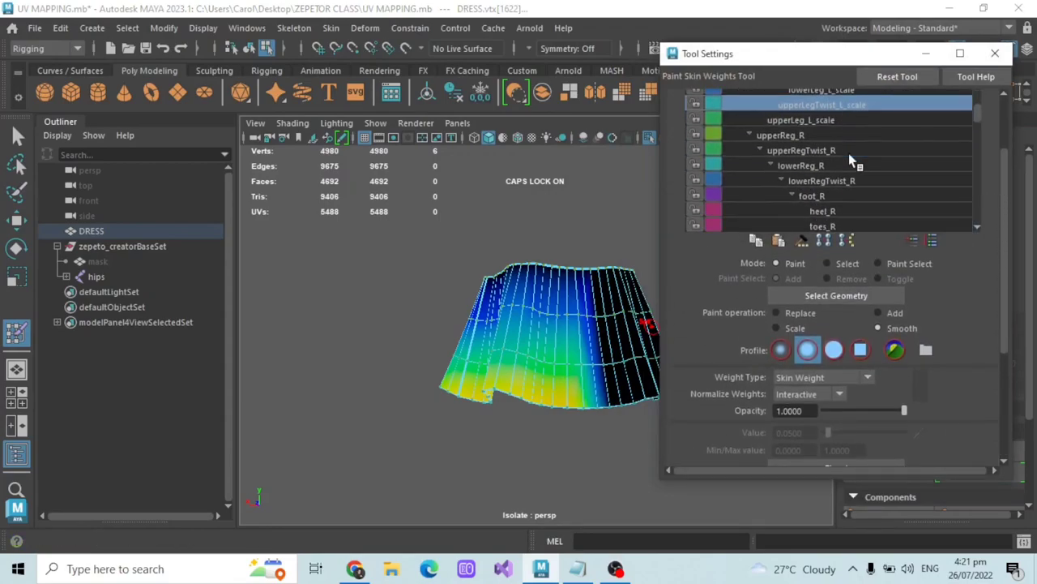
left_click(846, 193)
Step: Extend the back centre selection to the two neighbouring columns on both layers, for 18 vertices in total
left_click_drag(533, 290, 533, 245, "alt")
middle_click_drag(603, 346, 519, 265, "alt")
scroll(525, 255, "up", 5)
left_click_drag(520, 265, 518, 301, "alt")
middle_click_drag(518, 301, 529, 308, "alt")
scroll(531, 306, "up", 5)
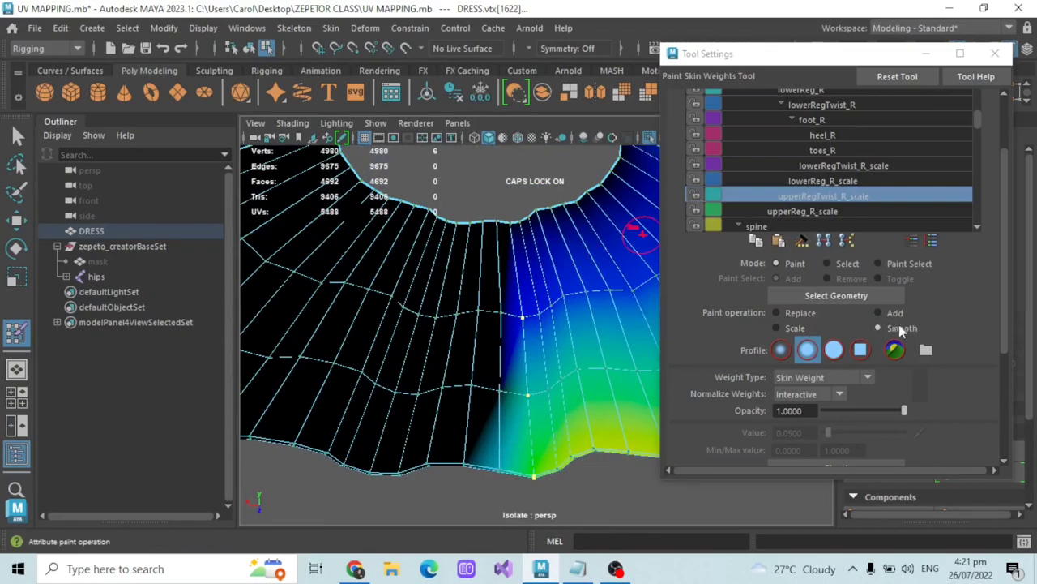
left_click(928, 56)
left_click(22, 145)
left_click(595, 451)
key("ctrl+z")
left_click_drag(492, 298, 509, 333)
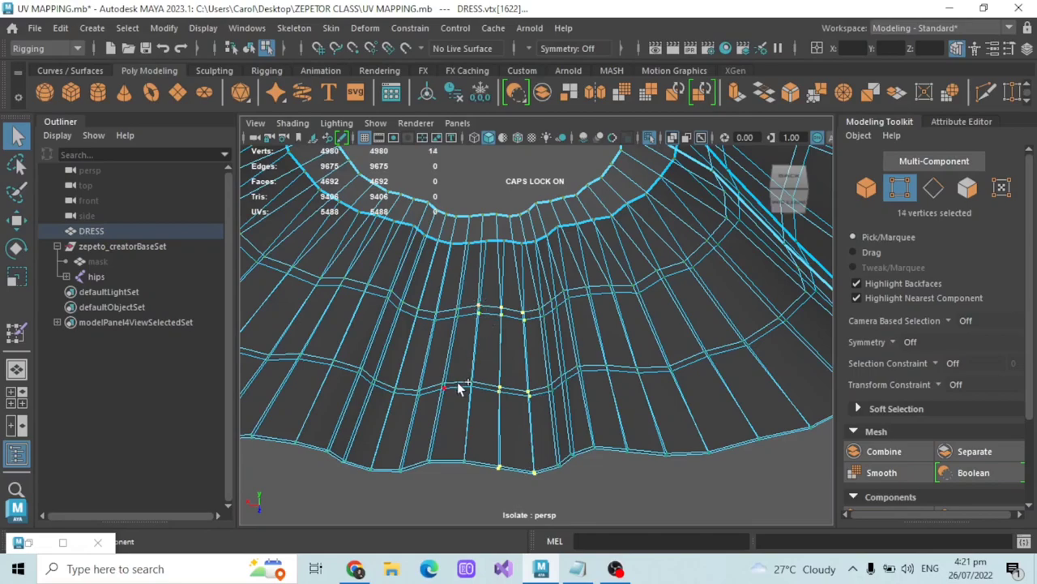
Step: Flood the 18 selected back vertices twice with the Smooth operation and bring the ruffle's front into view
double_click(16, 332)
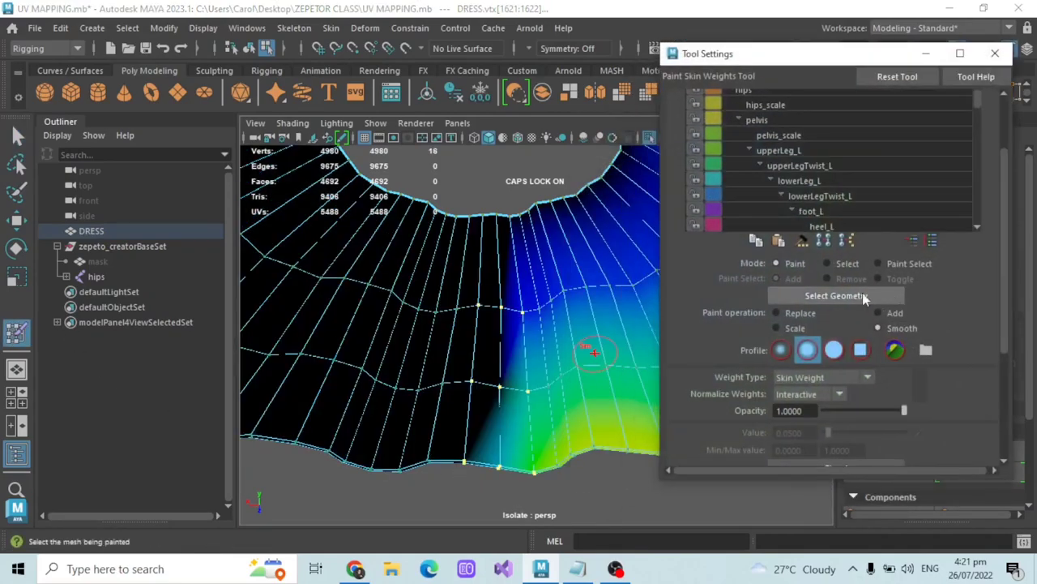
scroll(883, 334, "down", 2)
left_click(833, 377)
left_click(833, 377)
left_click_drag(507, 328, 648, 372, "alt")
left_click_drag(454, 359, 486, 367, "alt")
right_click_drag(487, 367, 512, 369, "alt")
middle_click_drag(512, 369, 484, 289, "alt")
Step: Select 26 vertices along the front fold's upper row and the column next to the centre, and show their painted weights
left_click(927, 54)
left_click(17, 136)
left_click(405, 258)
left_click_drag(504, 296, 505, 293)
left_click_drag(506, 294, 479, 338, "alt")
double_click(18, 333)
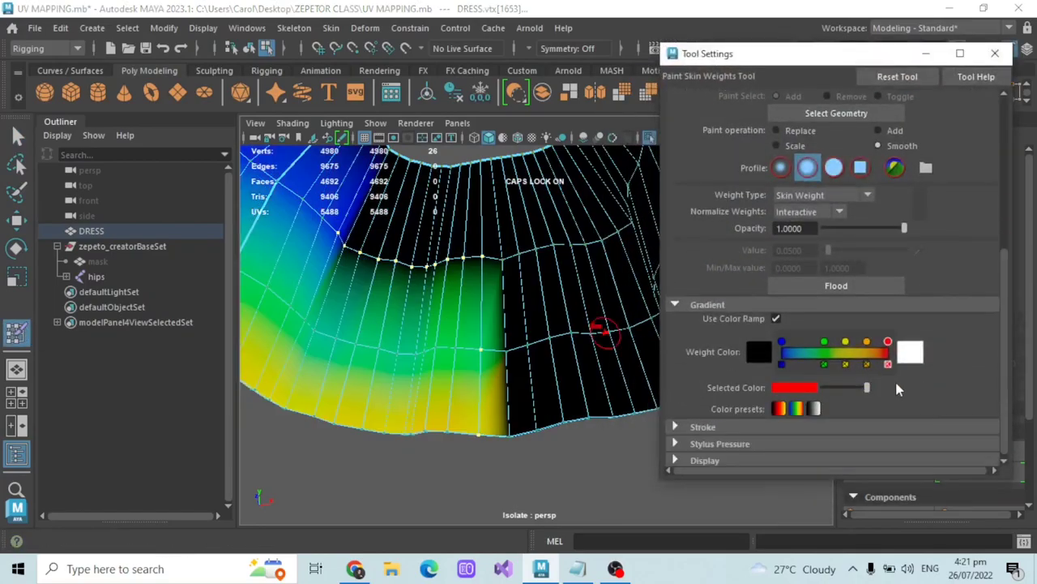
Step: Add the six vertices of the front centre column to the selection, for 32 vertices in total
left_click(923, 54)
left_click(17, 136)
left_click_drag(503, 248, 508, 270, "alt")
left_click_drag(489, 330, 505, 354, "shift")
Step: Flood the 32 selected front vertices twice with the Smooth operation and check the blend towards the hem
double_click(17, 333)
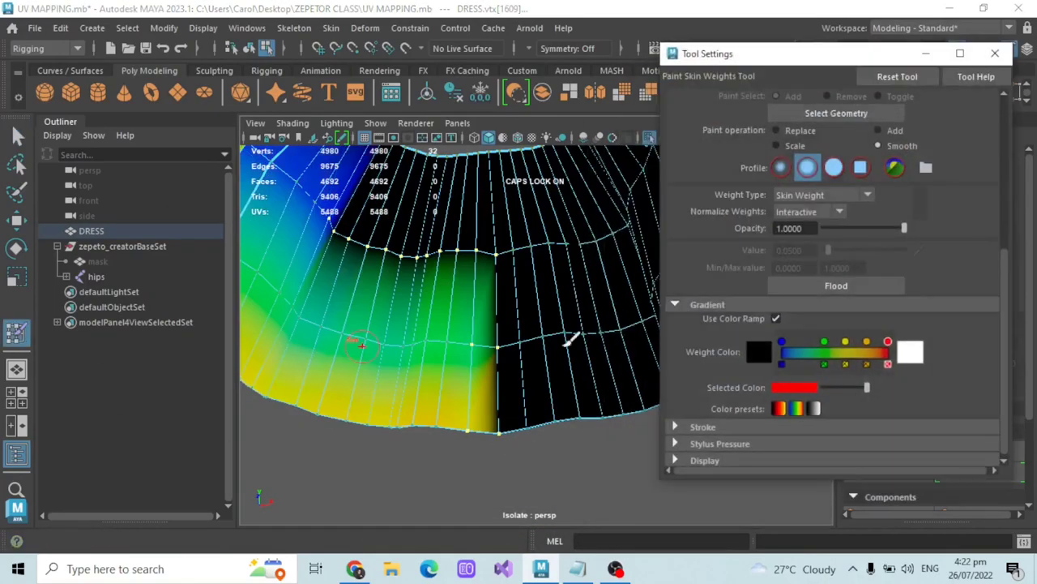
left_click(852, 286)
scroll(609, 327, "down", 4)
left_click(857, 291)
left_click_drag(604, 308, 630, 318, "alt")
scroll(529, 337, "up", 3)
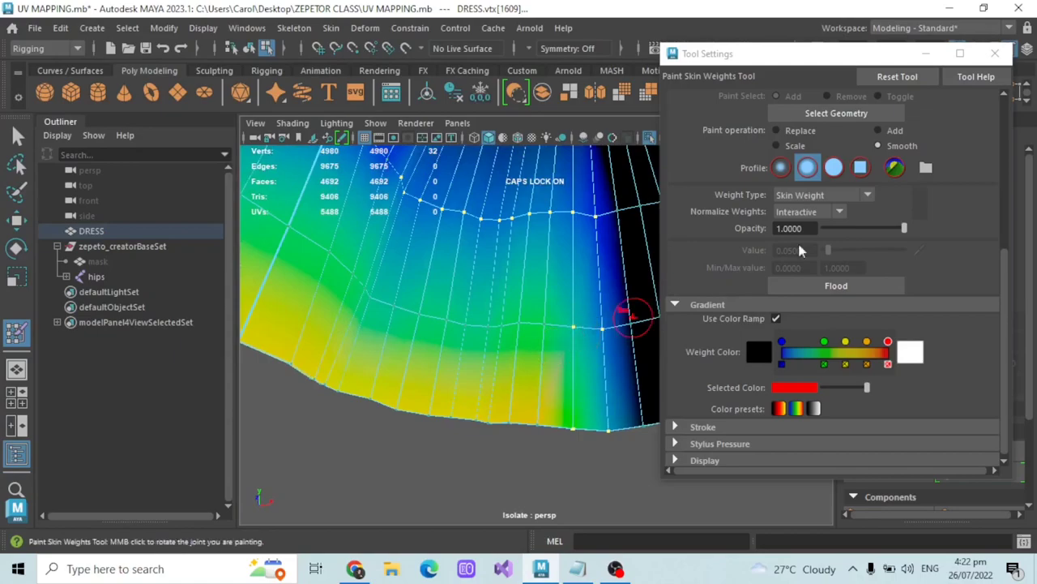
Step: Select 16 vertices on the middle row and hem beside the front centre, and reopen the Paint Skin Weights settings
left_click(927, 55)
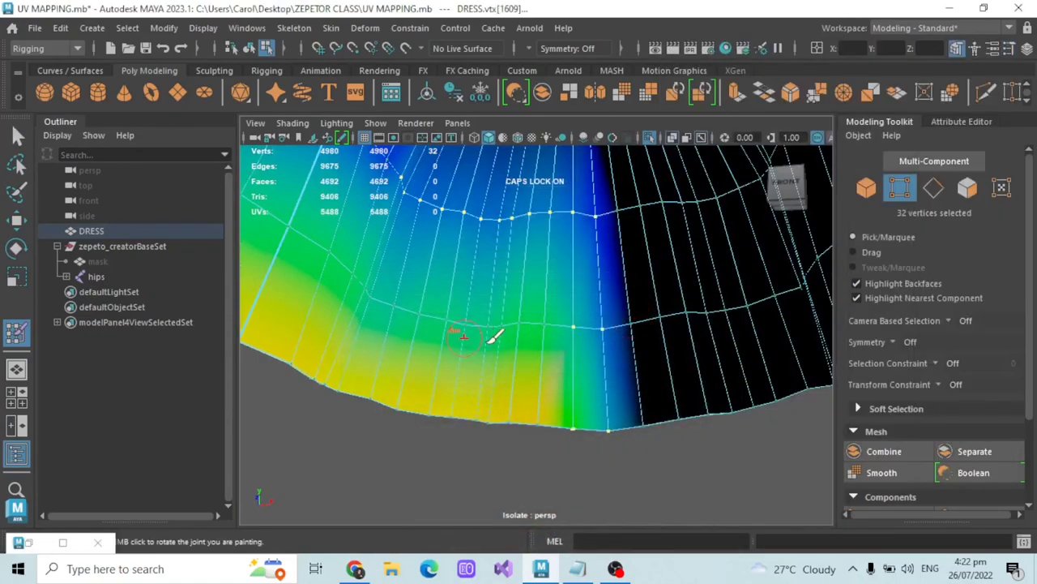
left_click(13, 132)
left_click(517, 379)
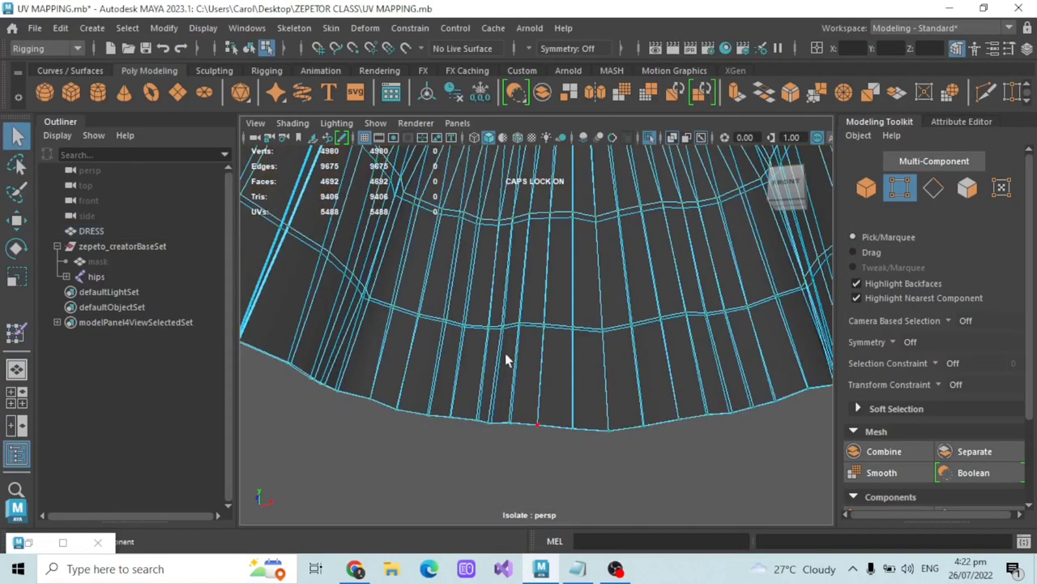
left_click_drag(466, 306, 553, 440, "shift")
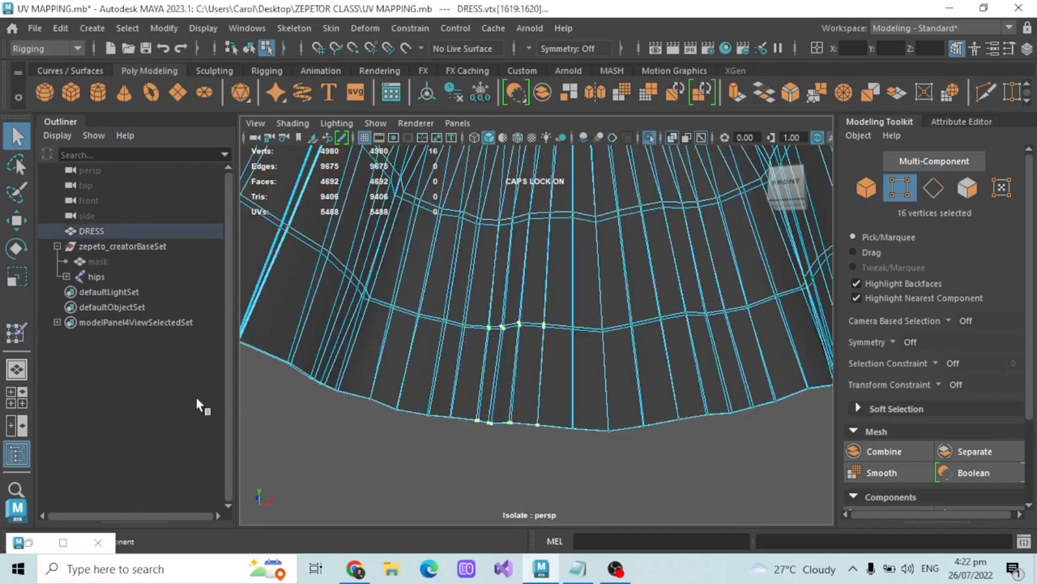
double_click(16, 332)
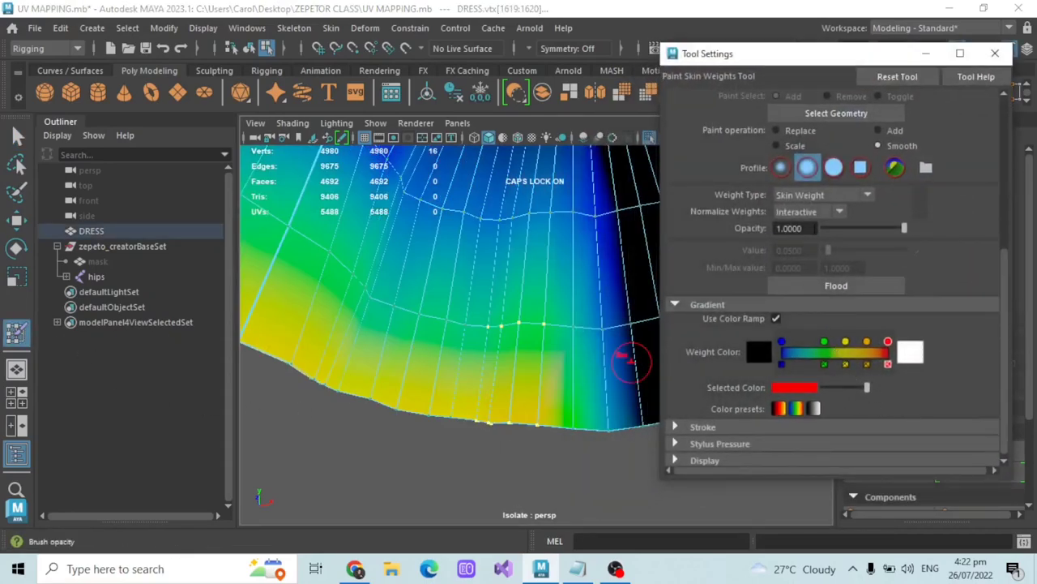
Step: Even out the 16 selected front vertices with the Weight Hammer and two Smooth floods, then minimize the tool settings
scroll(872, 201, "up", 3)
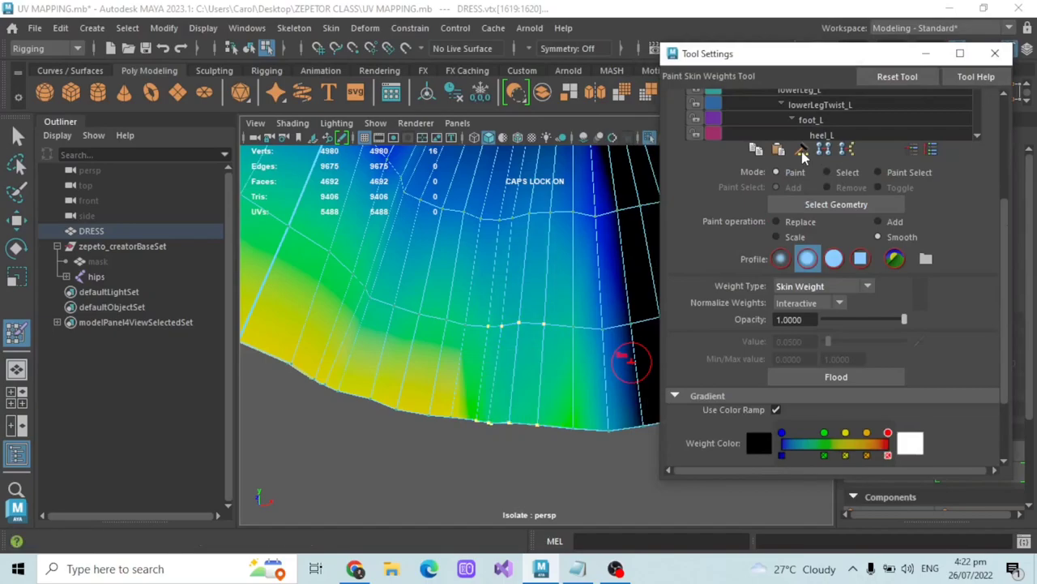
left_click(808, 376)
left_click(825, 379)
left_click_drag(585, 357, 476, 361, "alt")
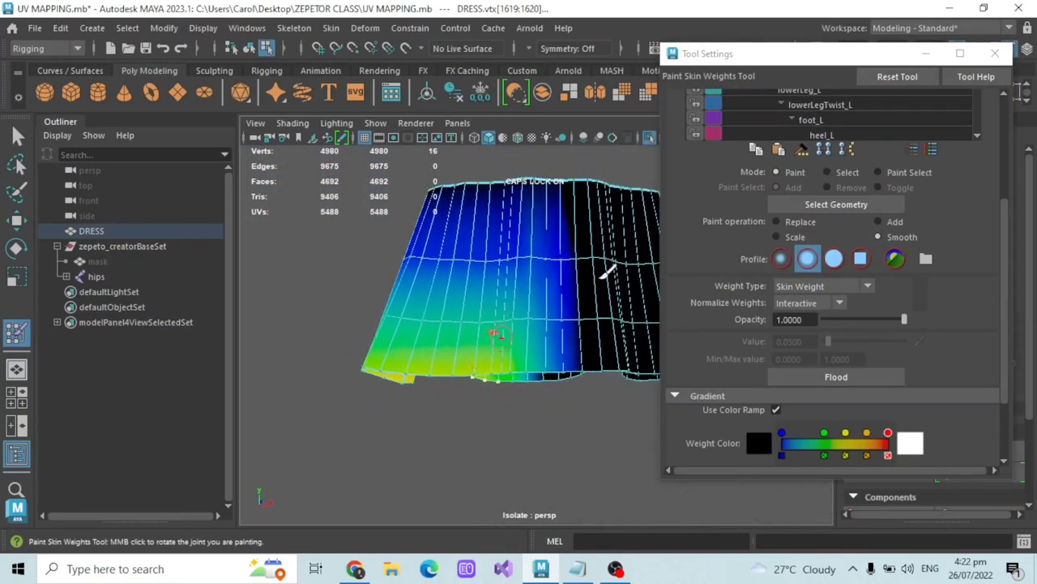
left_click(926, 54)
Step: Leave weight painting and end the ruffle's isolation so the whole dress and skeleton show
scroll(584, 288, "down", 3)
left_click_drag(580, 290, 532, 259, "alt")
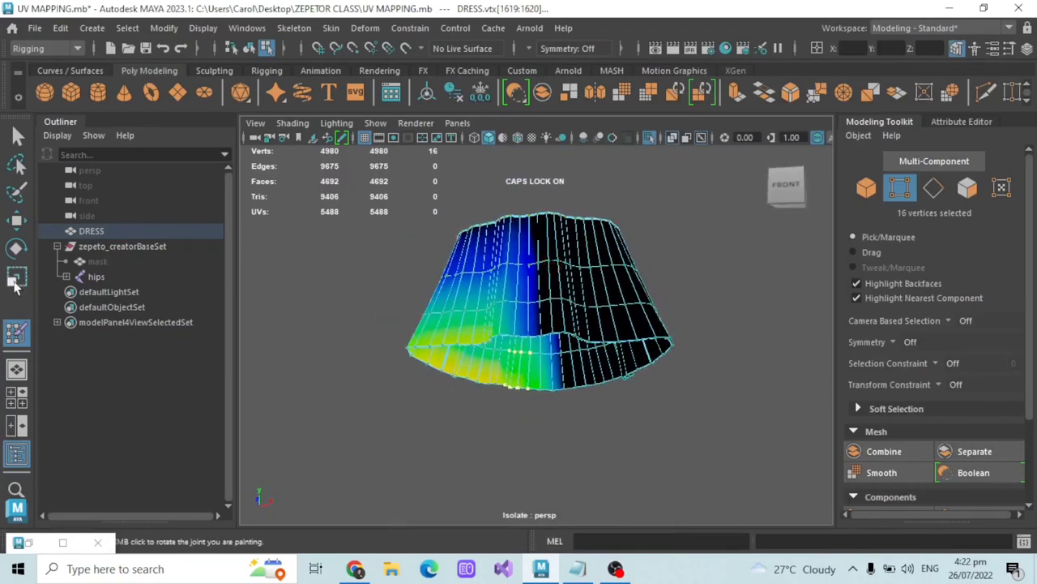
left_click(17, 135)
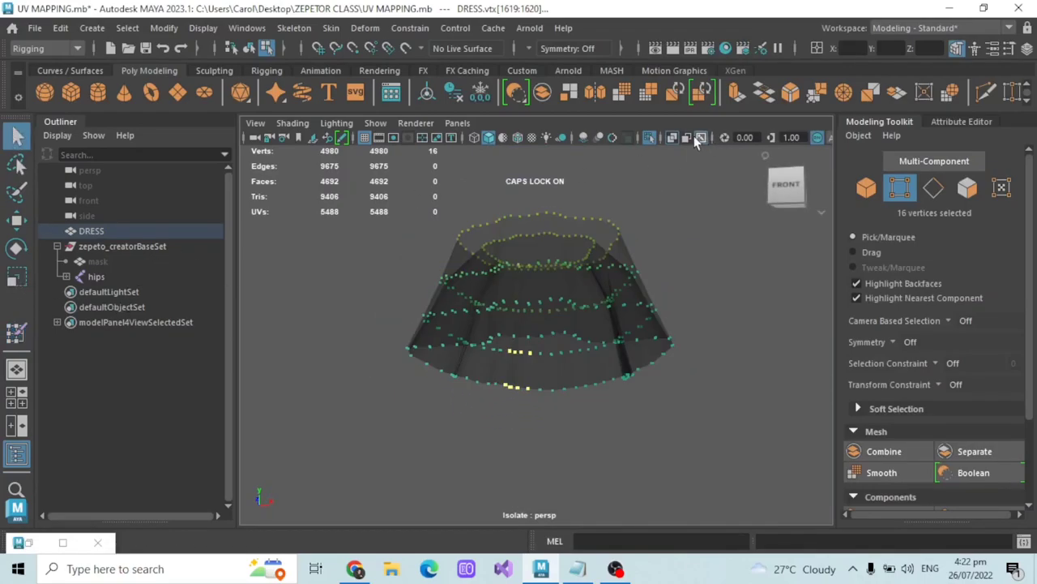
left_click(648, 138)
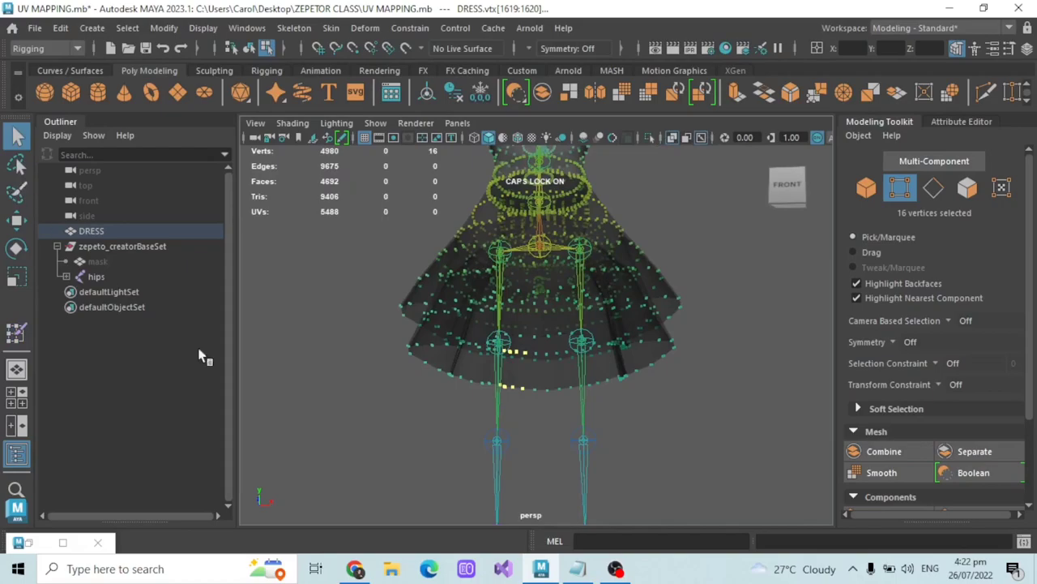
left_click_drag(599, 349, 509, 346, "alt")
scroll(612, 362, "up", 3)
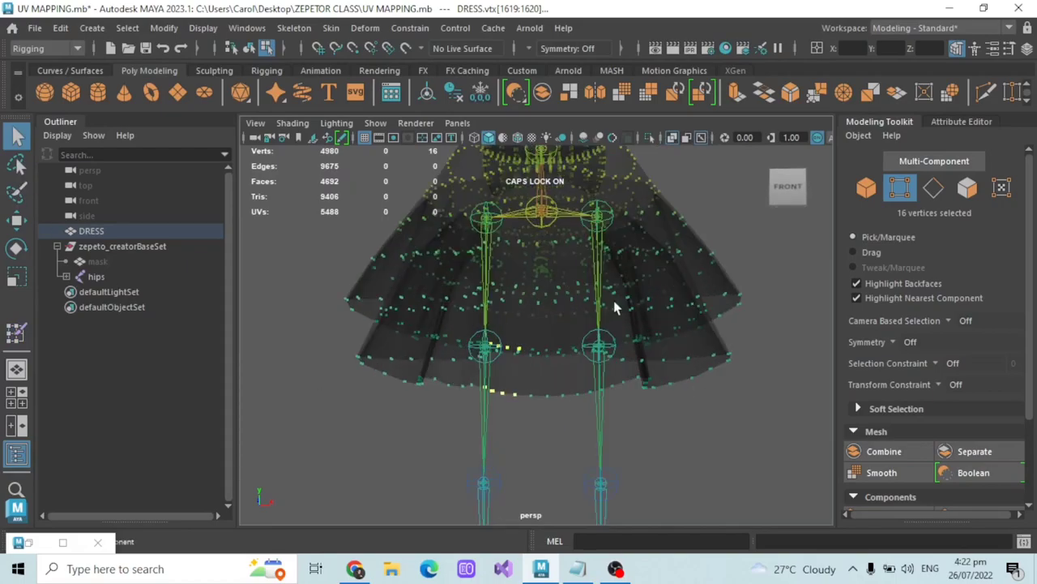
Step: Unhide the mask body mesh, switch to object selection and turn off the X-ray display
left_click(143, 264)
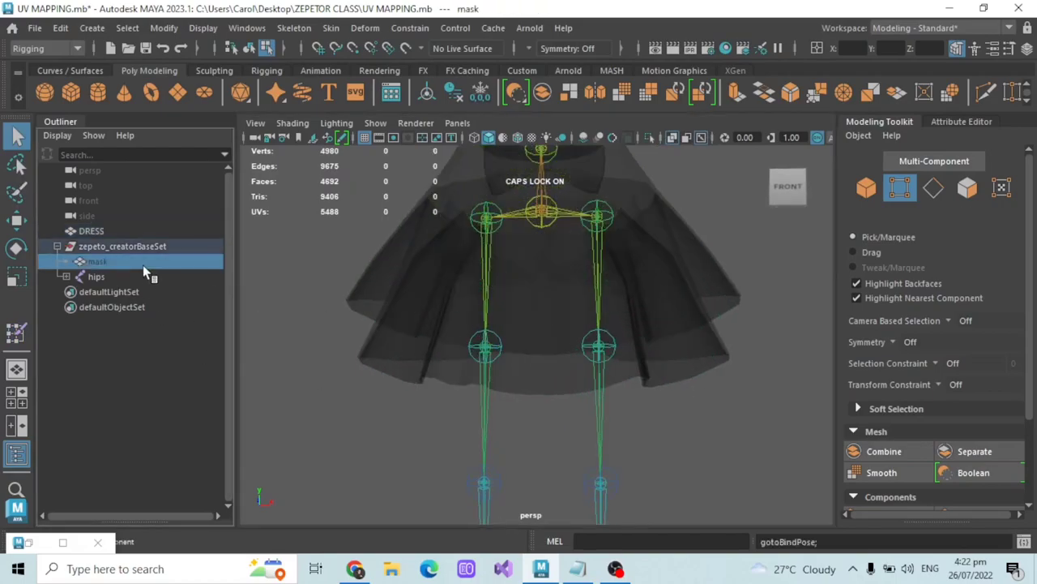
key("shift+h")
left_click(880, 189)
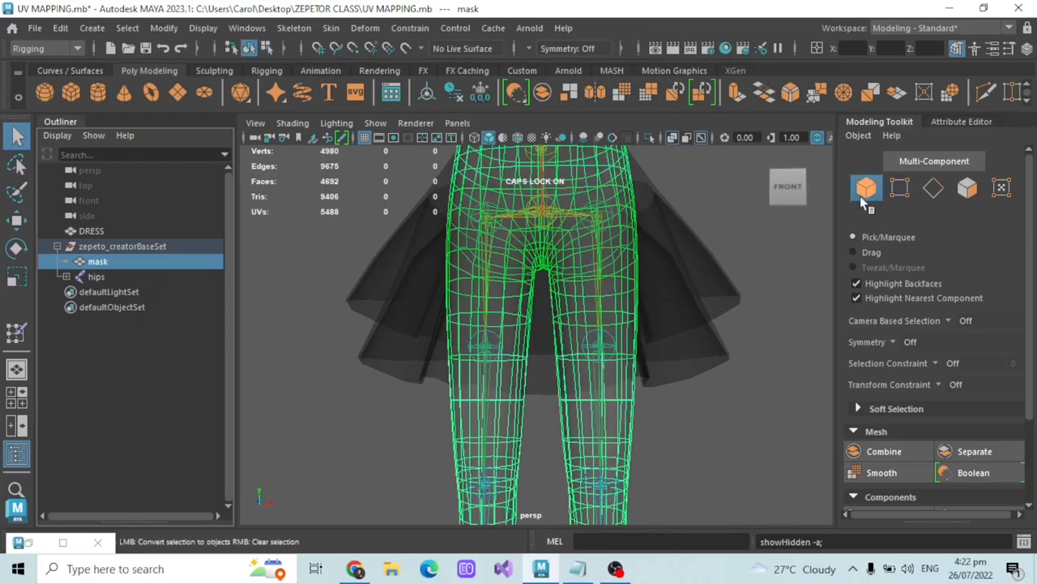
left_click(672, 139)
scroll(540, 271, "down", 3)
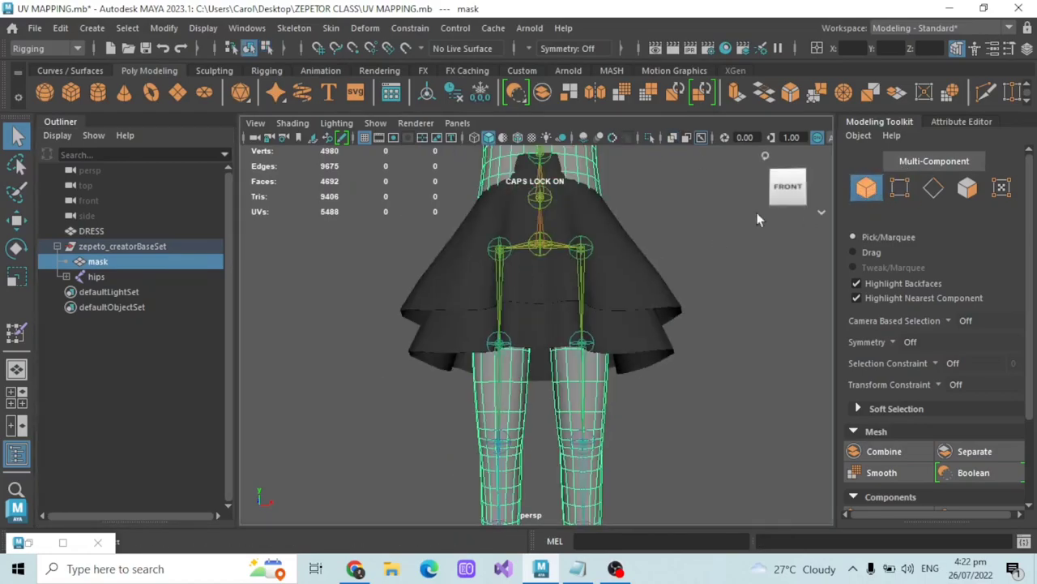
Step: Raise the right leg by rotating the upperReg_R joint and inspect how the dress deforms around it
left_click(500, 281)
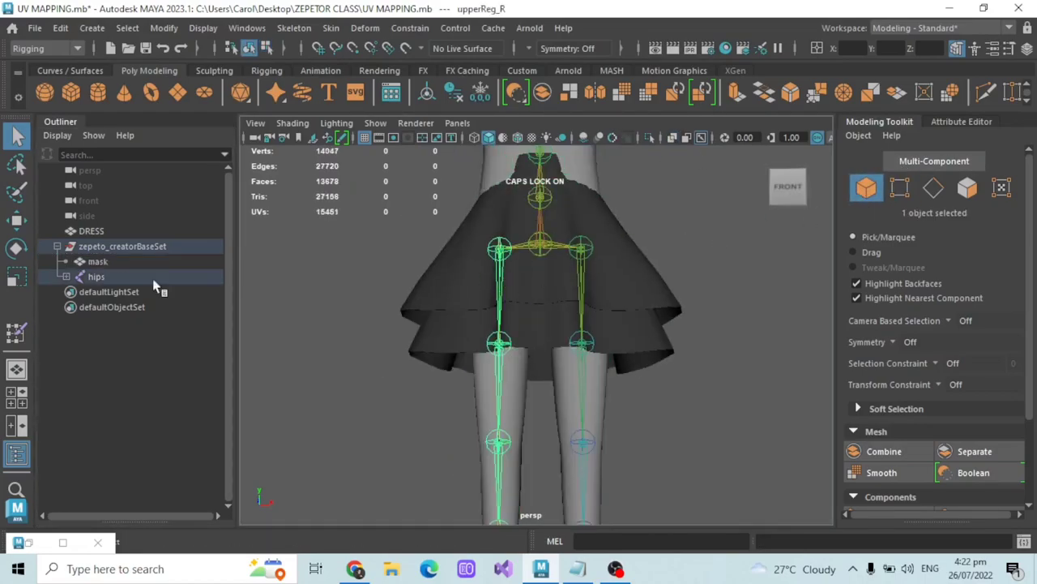
left_click(13, 250)
left_click_drag(491, 245, 489, 188)
left_click_drag(519, 272, 619, 435, "alt")
left_click_drag(586, 395, 571, 376, "alt")
scroll(479, 382, "up", 3)
Step: Select the dress vertex at the dark gap in the back fold and correct its weights with the Weight Hammer
left_click(490, 387)
scroll(494, 390, "up", 4)
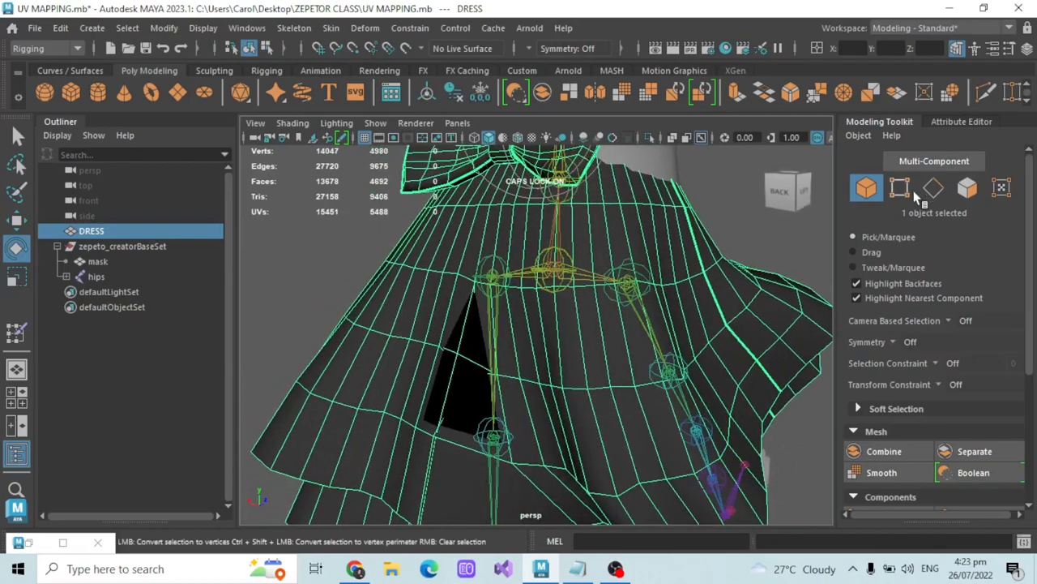
left_click(891, 190)
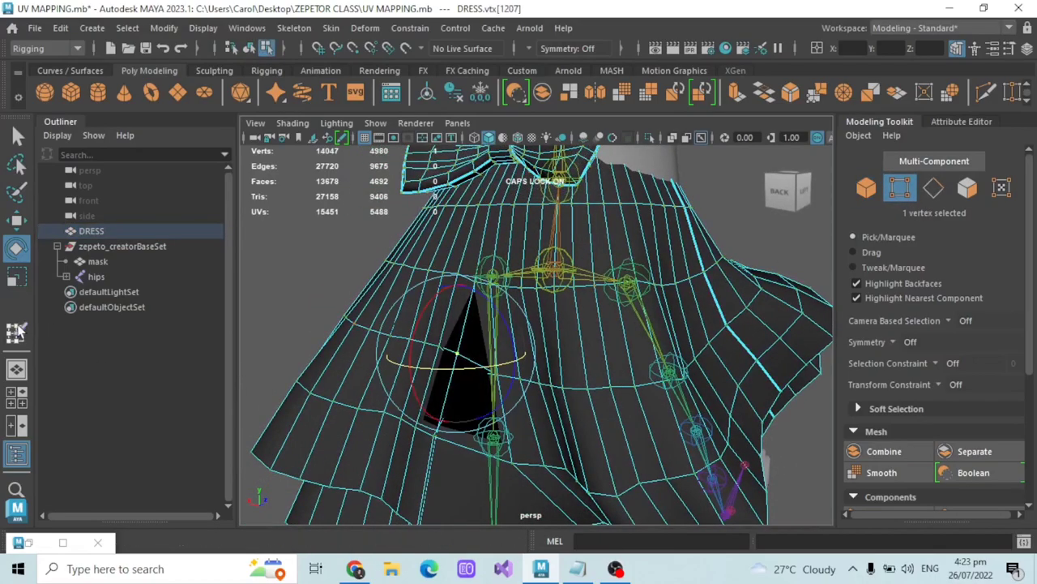
double_click(17, 330)
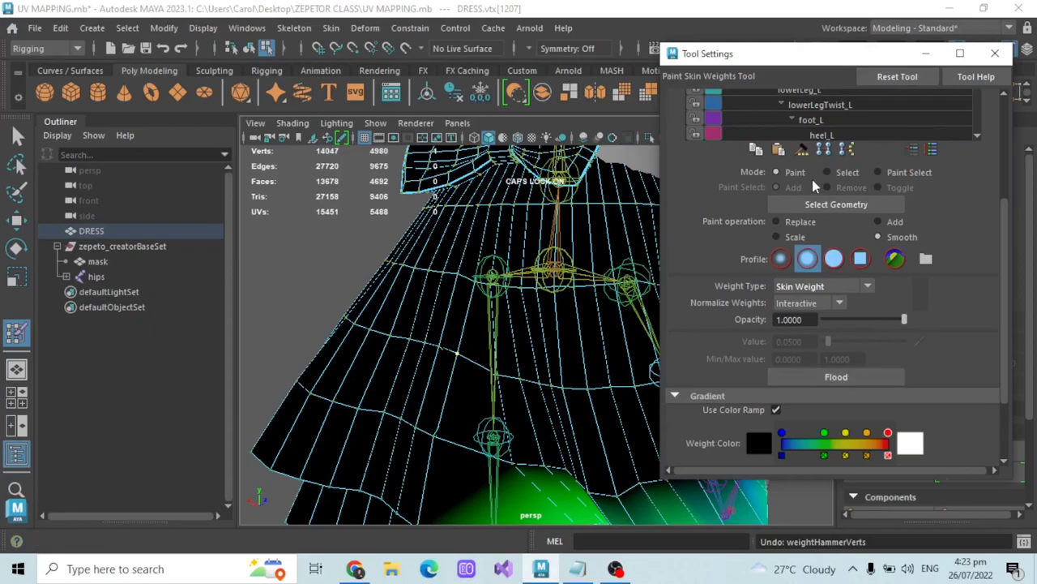
left_click(926, 53)
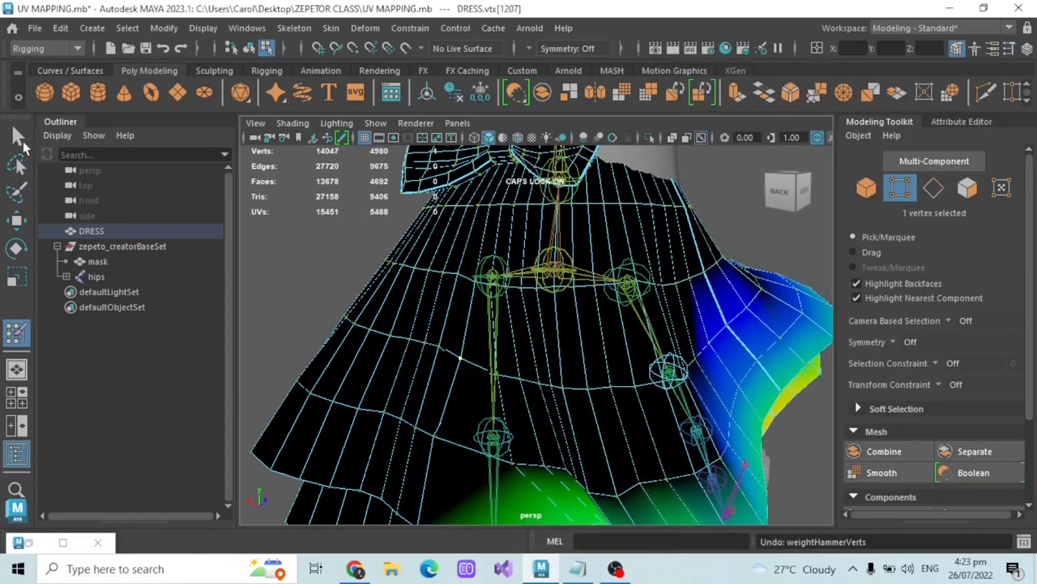
Step: Select five vertices along the same row of the back fold and even out their weights with the Weight Hammer
key("q")
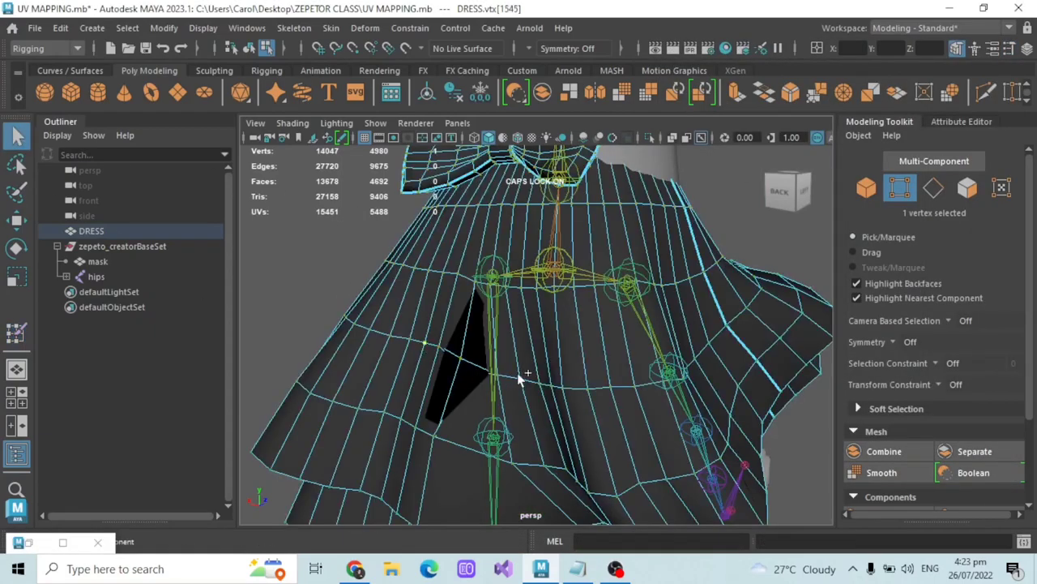
double_click(16, 333)
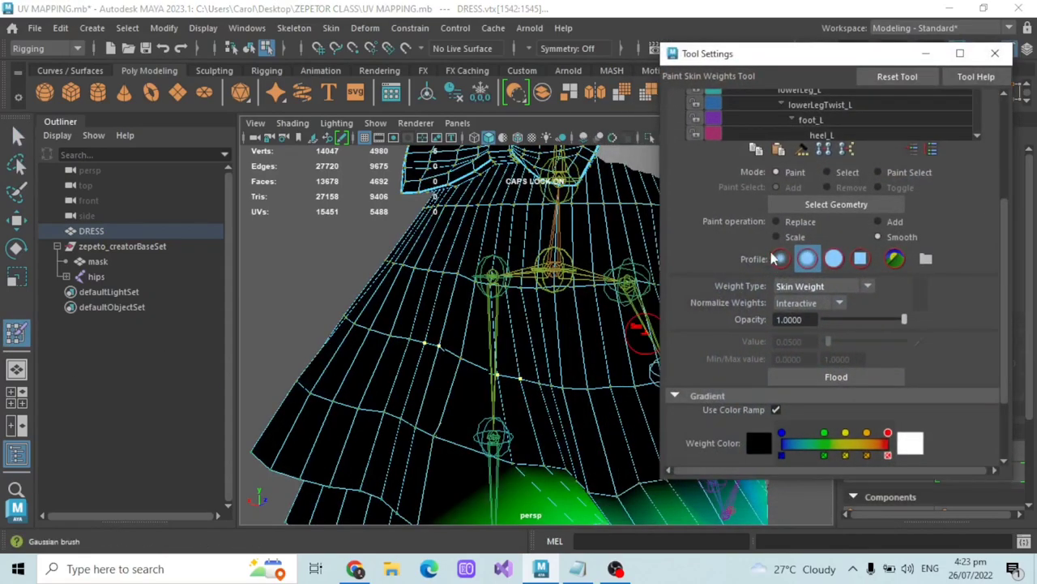
left_click(800, 154)
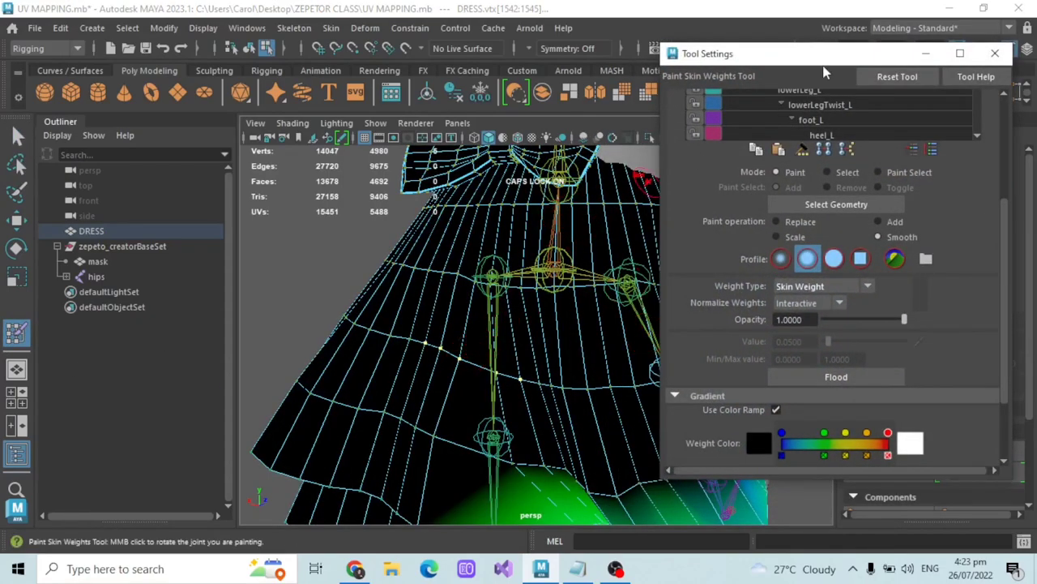
left_click(926, 56)
left_click(17, 138)
Step: Select eight vertices around the torn front fold next to the raised leg
mouse_move(307, 332)
left_mouse_down("alt")
mouse_move(383, 347)
mouse_move(375, 364)
mouse_move(492, 429)
left_mouse_up("alt")
scroll(492, 430, "up", 8)
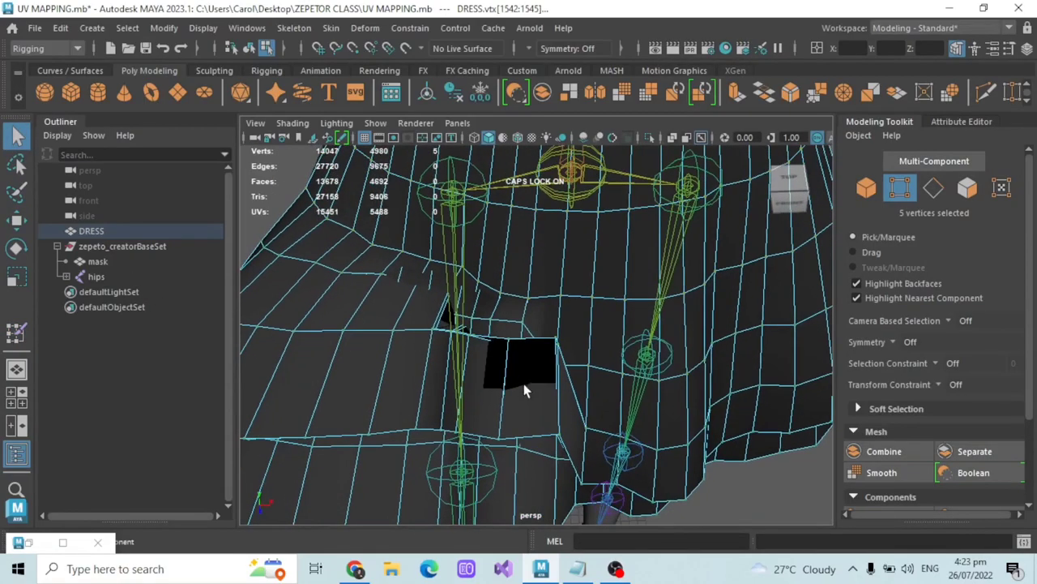
left_click_drag(524, 385, 568, 454, "alt")
middle_click_drag(568, 454, 568, 462, "alt")
left_click_drag(567, 461, 548, 400, "alt")
left_click(401, 351, "shift")
left_click_drag(407, 351, 502, 345, "alt")
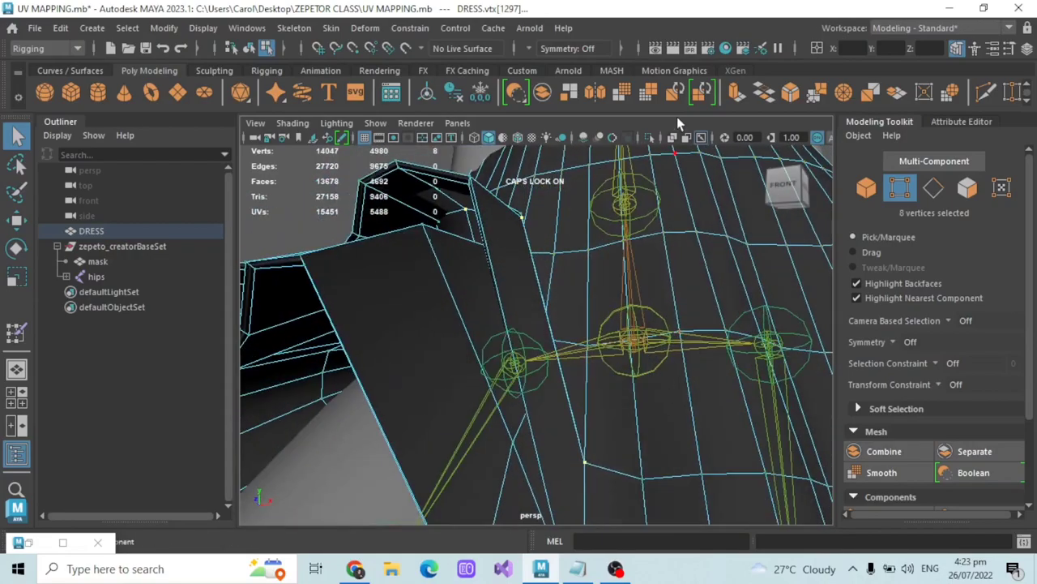
Step: Extend the front fold selection to 14 vertices, using X-ray display to reach the hidden ones
left_click(671, 139)
middle_click_drag(654, 414, 646, 337, "alt")
scroll(595, 419, "up", 2)
mouse_move(595, 419)
left_mouse_down("alt")
mouse_move(590, 392)
mouse_move(609, 414)
left_mouse_up("alt")
double_click(587, 383, "shift")
scroll(587, 385, "down", 2)
left_click(672, 139)
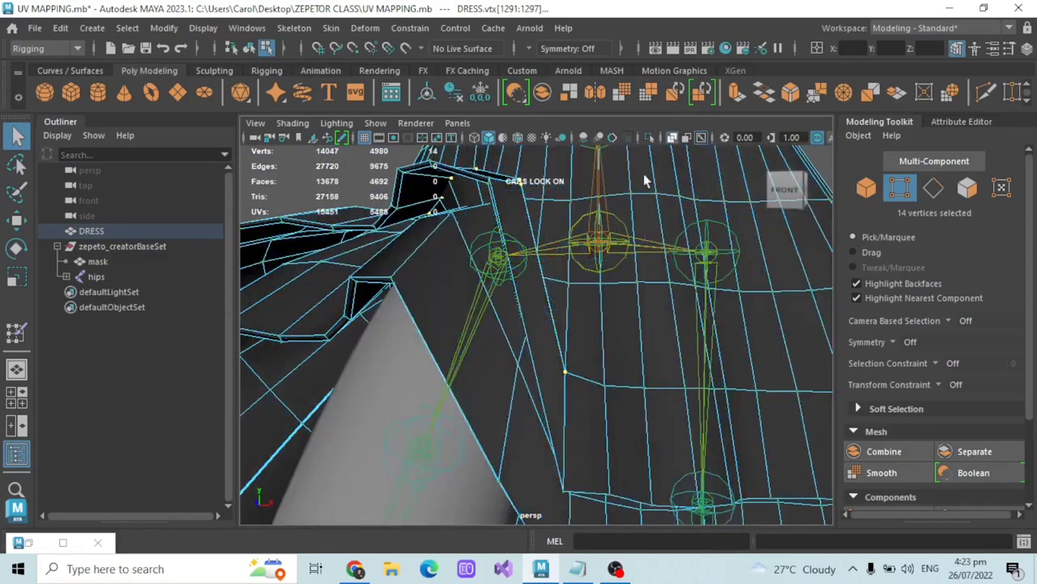
scroll(608, 296, "down", 3)
left_click_drag(601, 305, 572, 323, "alt")
Step: Undo the last weight change on the 14 selected vertices and flood them twice with the Smooth operation
double_click(16, 332)
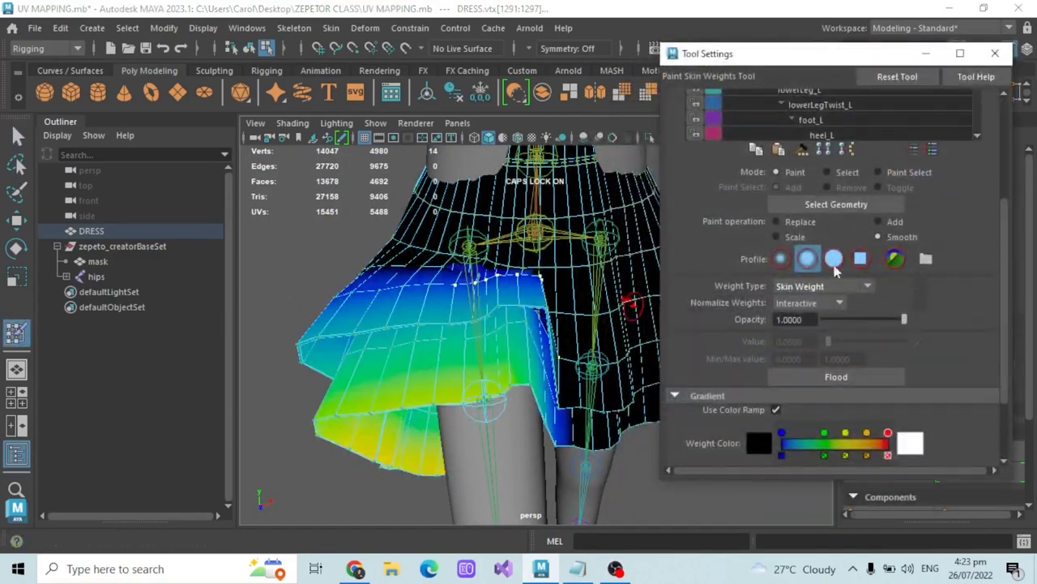
left_click_drag(556, 255, 543, 288, "alt")
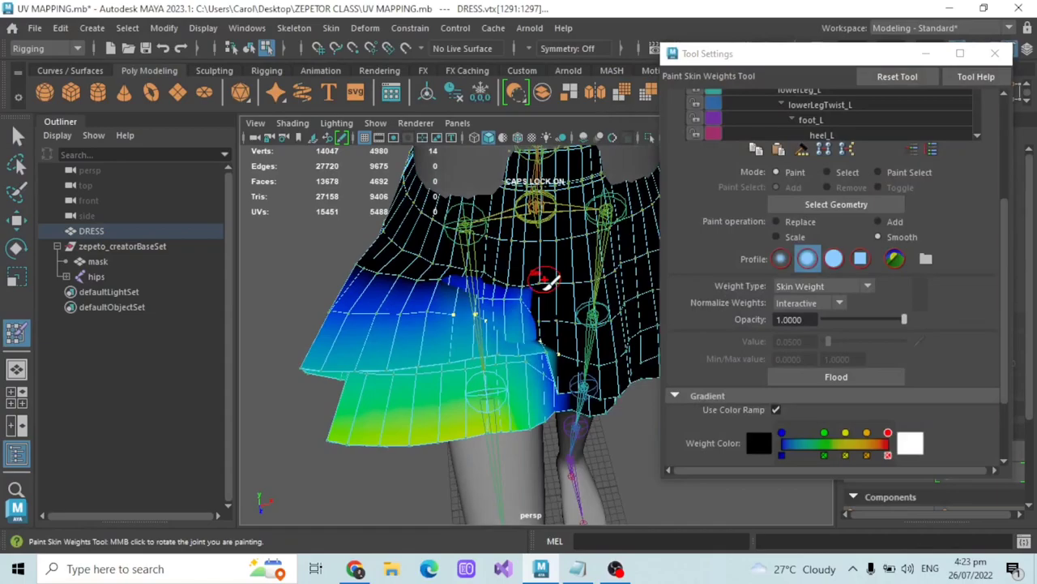
key("ctrl+z")
left_click(901, 239)
left_click(832, 383)
left_click_drag(544, 336, 567, 324, "alt")
left_click(836, 377)
left_click(995, 54)
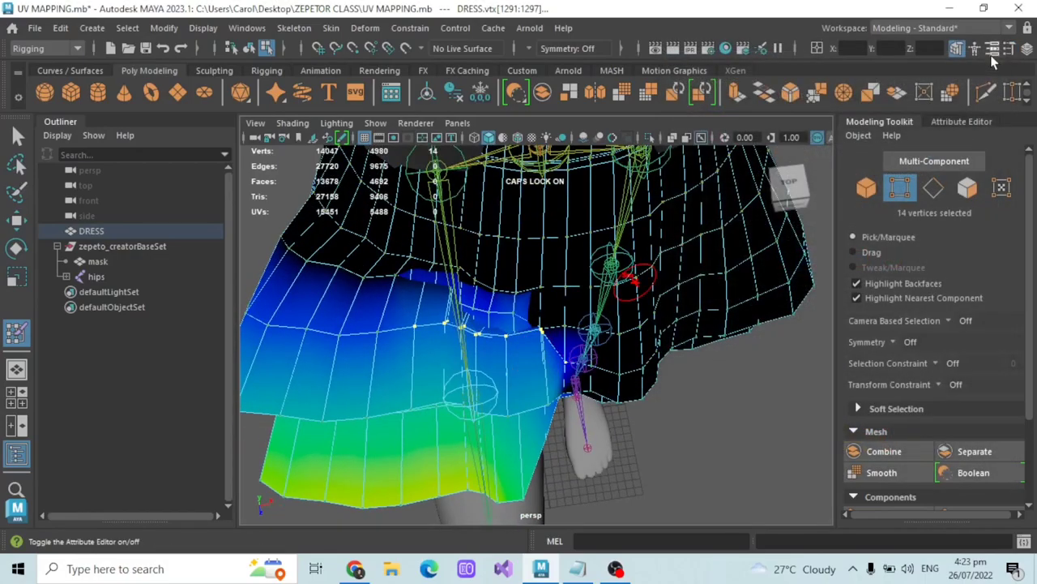
Step: Select four vertices at the gap in the front fold and inspect the gap from inside the skirt
left_click(17, 136)
left_click_drag(476, 301, 475, 339, "alt")
scroll(475, 339, "up", 2)
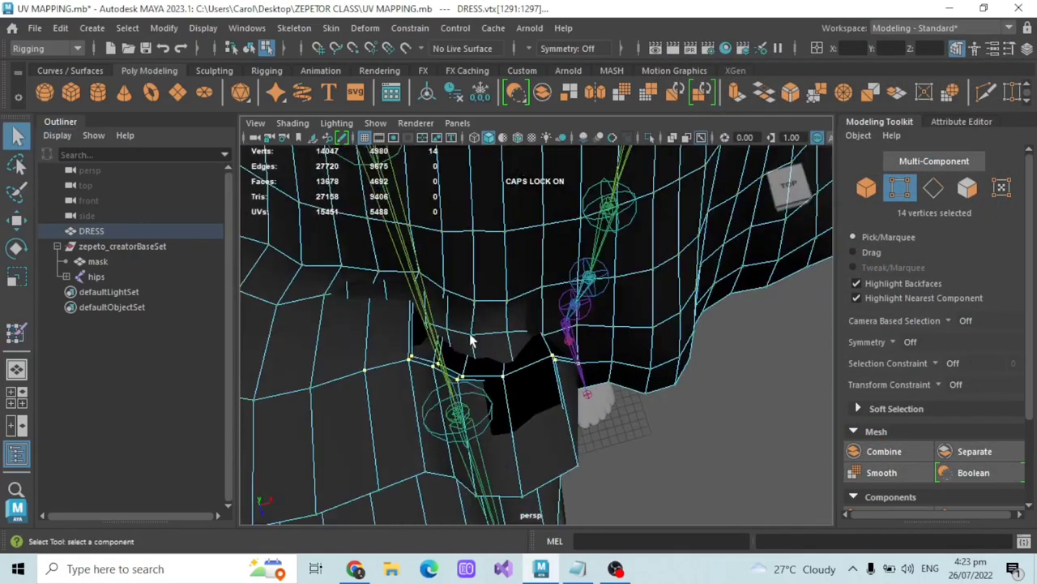
double_click(556, 357, "shift")
left_click_drag(556, 358, 590, 297, "alt")
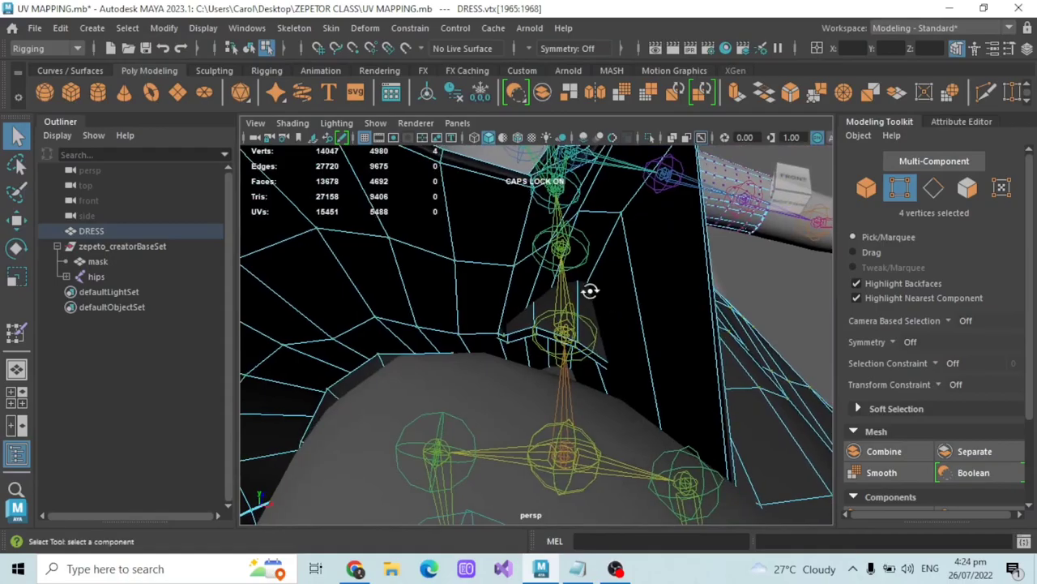
mouse_move(632, 388)
left_mouse_down("alt")
mouse_move(618, 354)
mouse_move(640, 389)
mouse_move(632, 357)
mouse_move(570, 321)
mouse_move(567, 369)
left_mouse_up("alt")
Step: Select 22 vertices along the inner and outer rows of the front fold with the X-ray display on
double_click(604, 347, "shift")
scroll(568, 369, "up", 2)
left_click(673, 139)
mouse_move(583, 292)
left_mouse_down("alt")
mouse_move(531, 302)
mouse_move(414, 370)
mouse_move(481, 356)
left_mouse_up("alt")
left_click(470, 394, "shift")
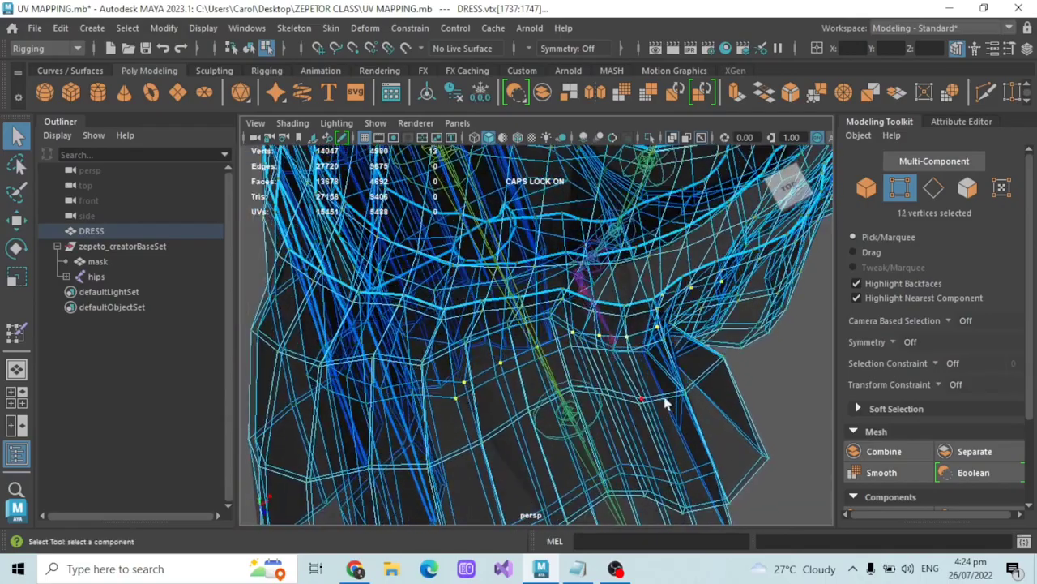
left_click_drag(653, 401, 559, 357, "alt")
middle_click_drag(489, 365, 535, 383, "alt")
left_click_drag(536, 384, 526, 395, "alt")
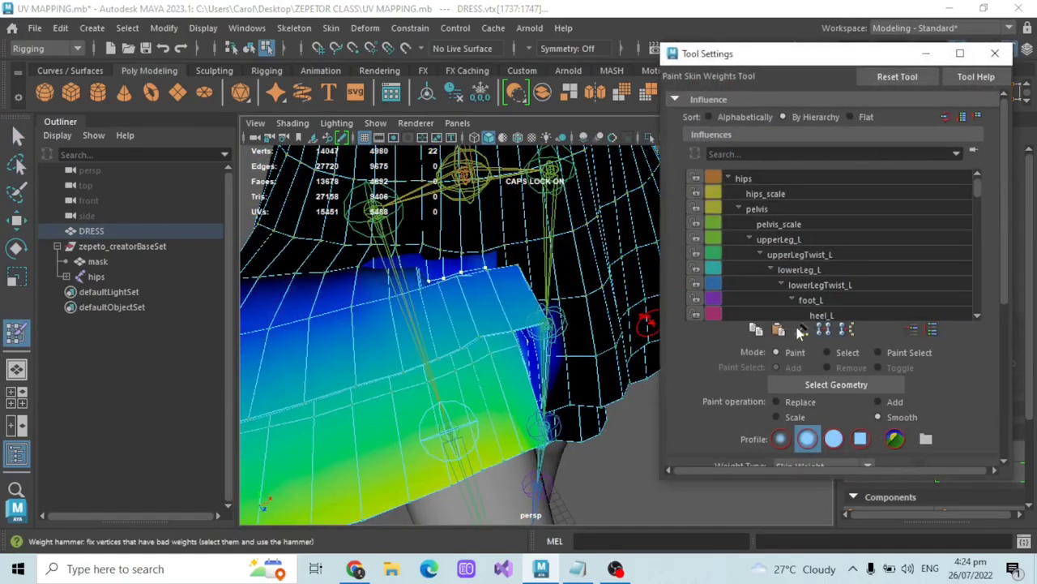
Step: Undo the Weight Hammer on the 22 selected vertices, flood them with the Smooth operation and check the raised fold
left_click_drag(656, 324, 574, 297, "alt")
left_click_drag(488, 289, 535, 326, "alt")
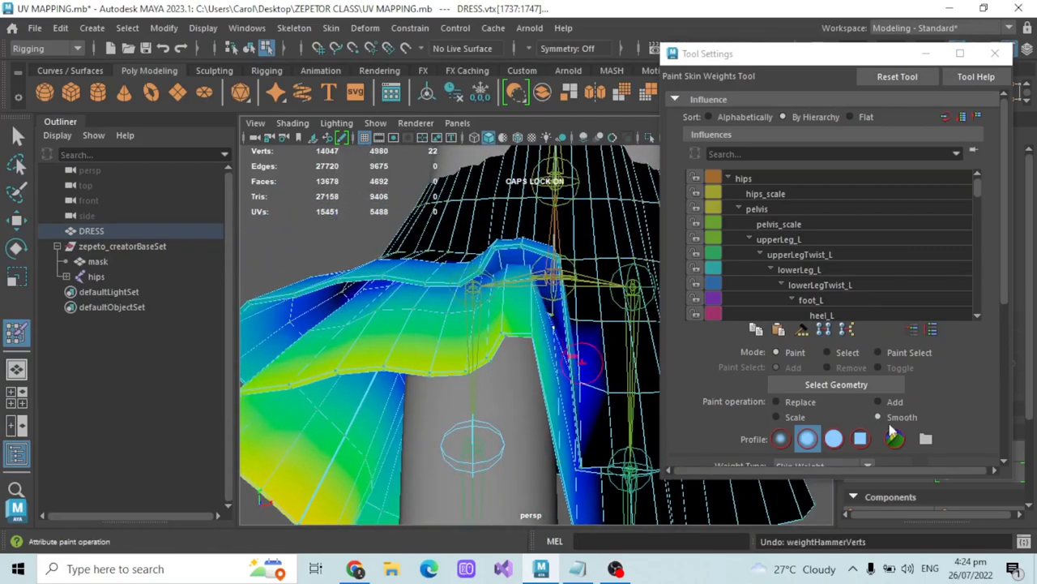
scroll(896, 419, "down", 2)
left_click_drag(463, 289, 478, 306, "alt")
scroll(838, 408, "down", 1)
left_click(837, 419)
left_click_drag(521, 378, 553, 294, "alt")
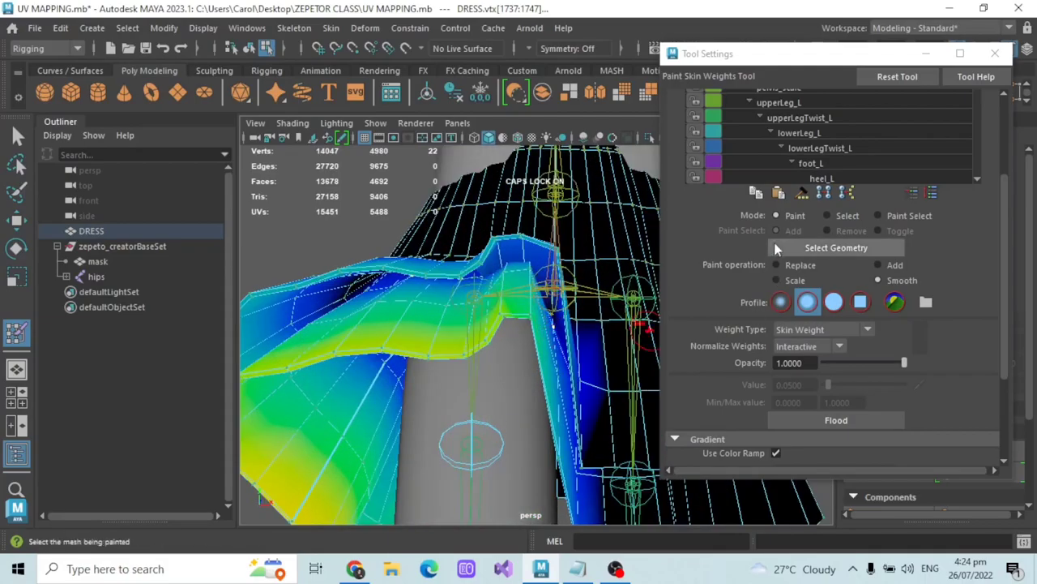
left_click_drag(486, 292, 498, 312, "alt")
mouse_move(448, 296)
right_mouse_down("alt")
mouse_move(492, 317)
mouse_move(449, 302)
right_mouse_up("alt")
mouse_move(448, 302)
left_mouse_down("alt")
mouse_move(508, 241)
mouse_move(495, 273)
mouse_move(432, 301)
mouse_move(433, 273)
mouse_move(551, 309)
mouse_move(541, 264)
mouse_move(479, 267)
left_mouse_up("alt")
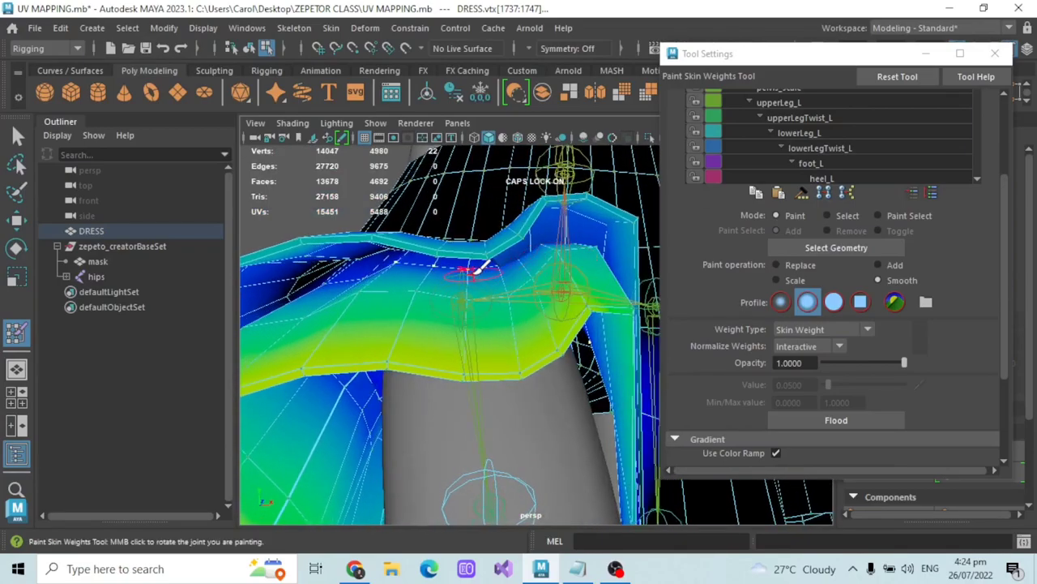
Step: Reduce the front fold selection to 16 vertices with the X-ray display's help and show their painted weights
left_click(926, 54)
left_click(9, 129)
left_click_drag(444, 298, 467, 305, "alt")
scroll(484, 278, "up", 4)
left_click(477, 268, "shift")
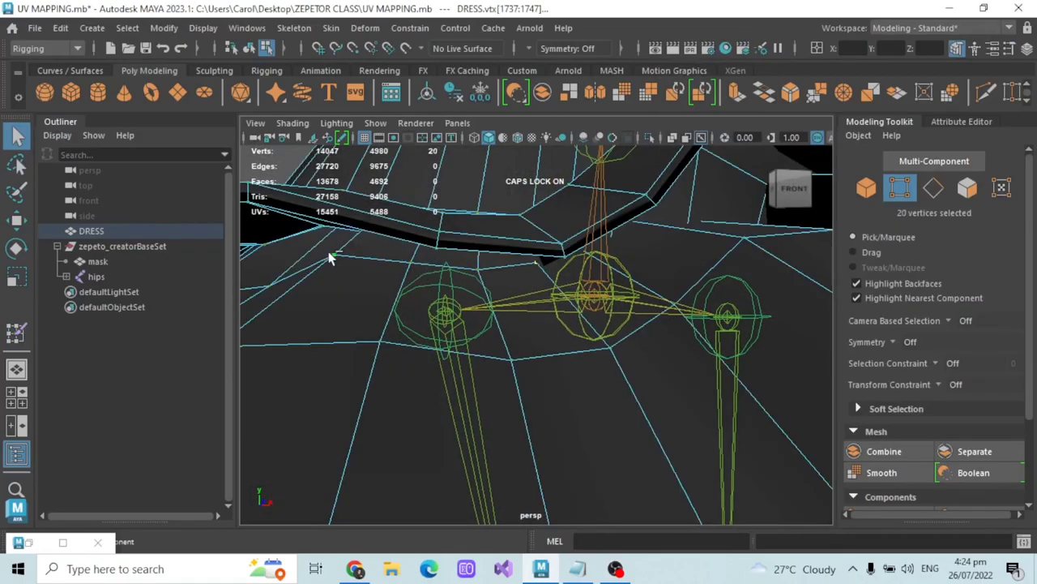
left_click(671, 138)
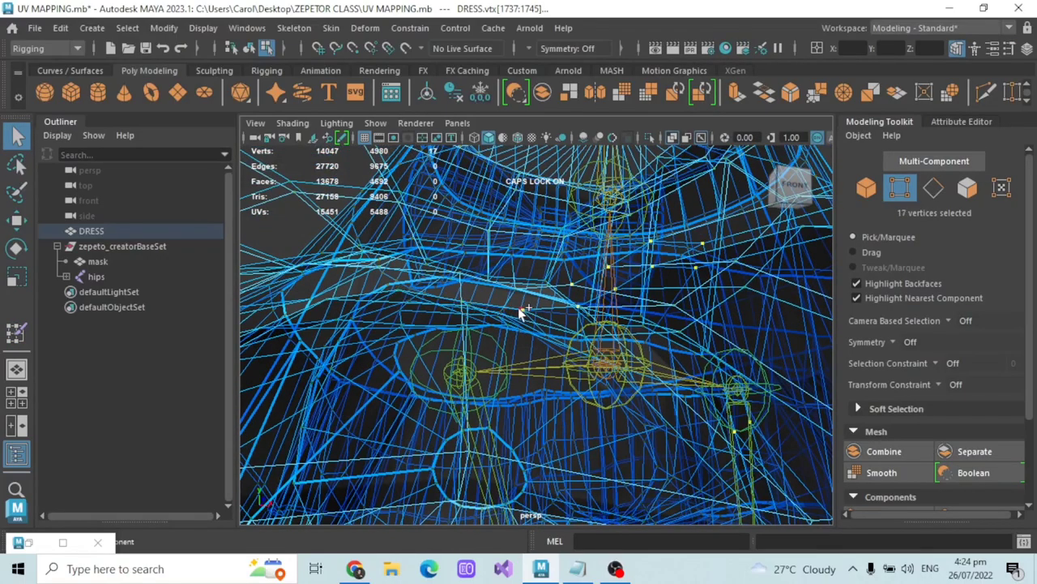
left_click(16, 333)
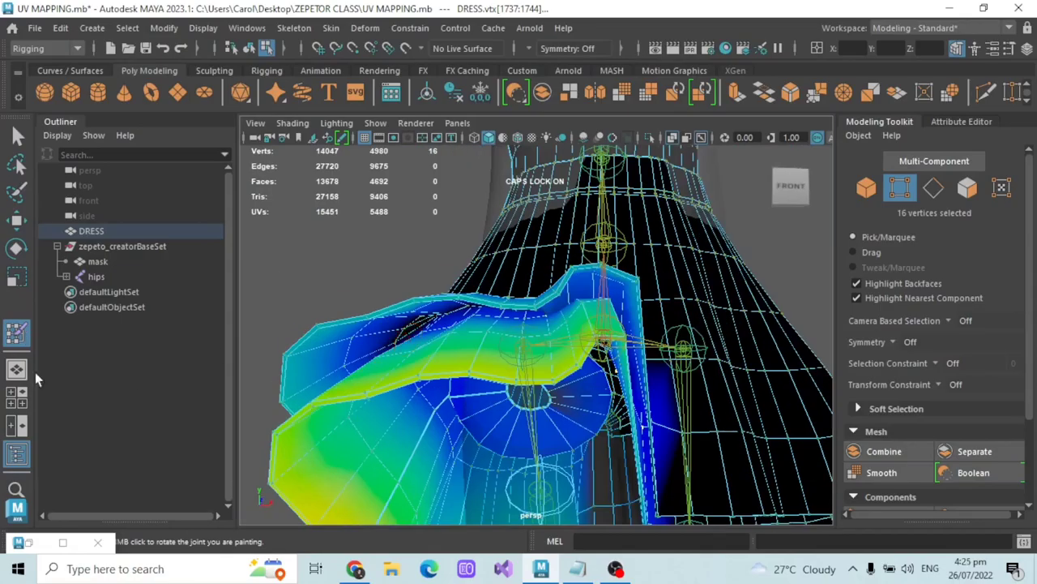
Step: Undo the Weight Hammer pass on the 16 selected vertices and apply the Weight Hammer to them again
double_click(14, 332)
left_click_drag(511, 332, 503, 250, "alt")
key("ctrl+z")
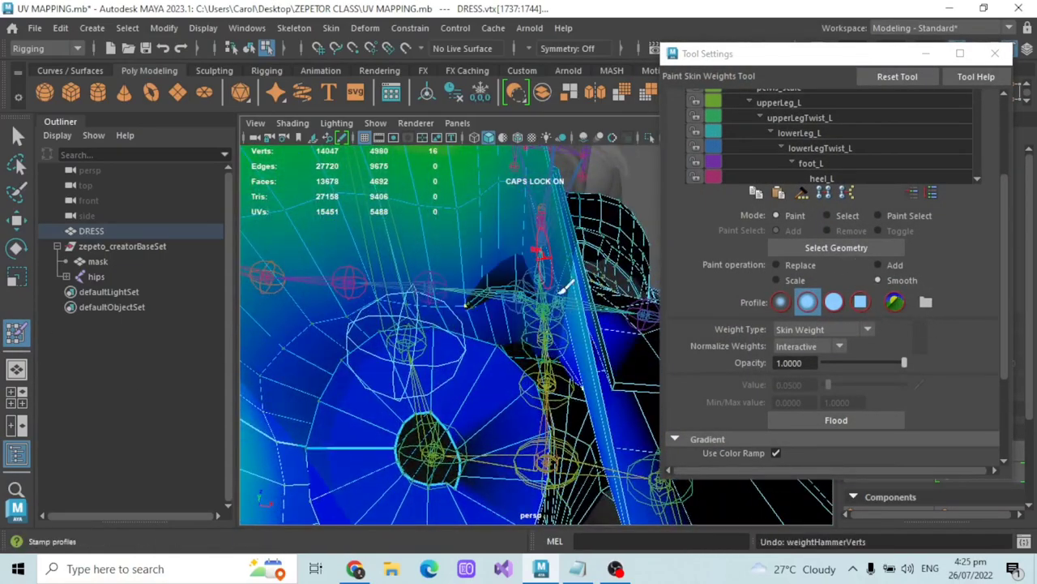
left_click_drag(626, 289, 619, 267, "alt")
left_click(801, 195)
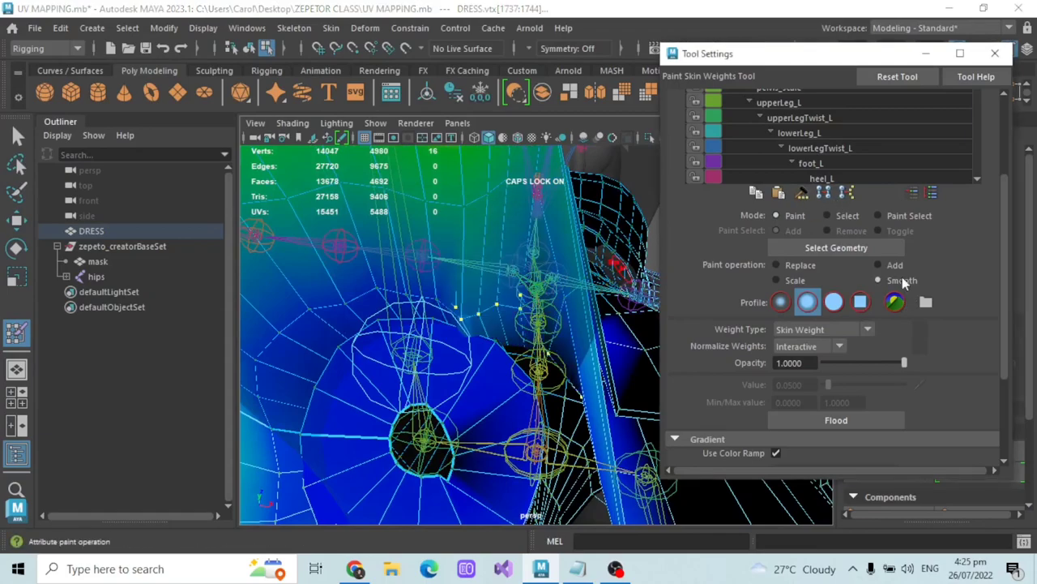
Step: Flood the 16 selected front fold vertices with the Smooth operation and check the skirt from the front
left_click(854, 414)
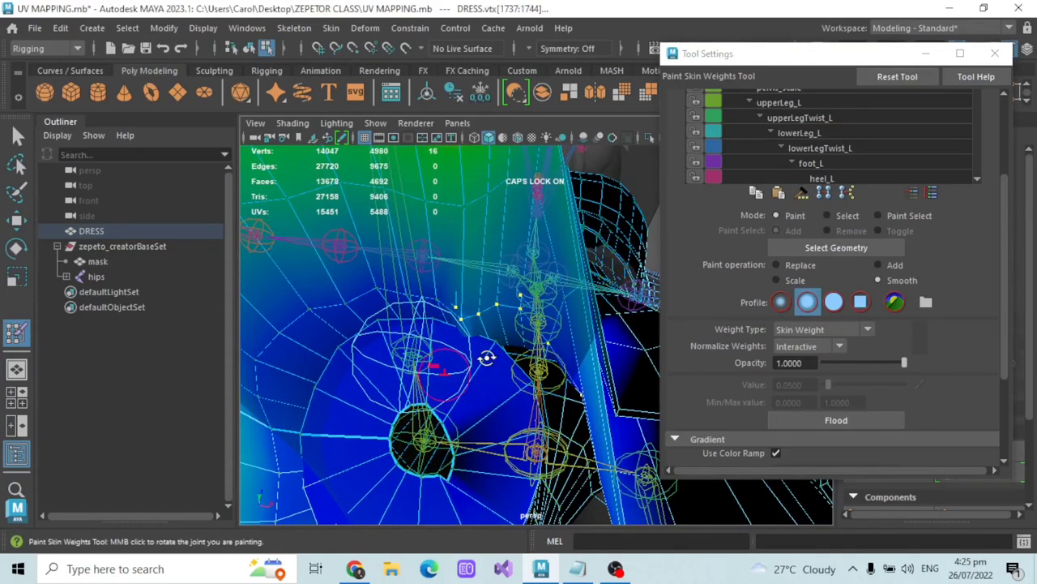
left_click_drag(486, 358, 493, 358, "alt")
left_click_drag(540, 303, 536, 340, "alt")
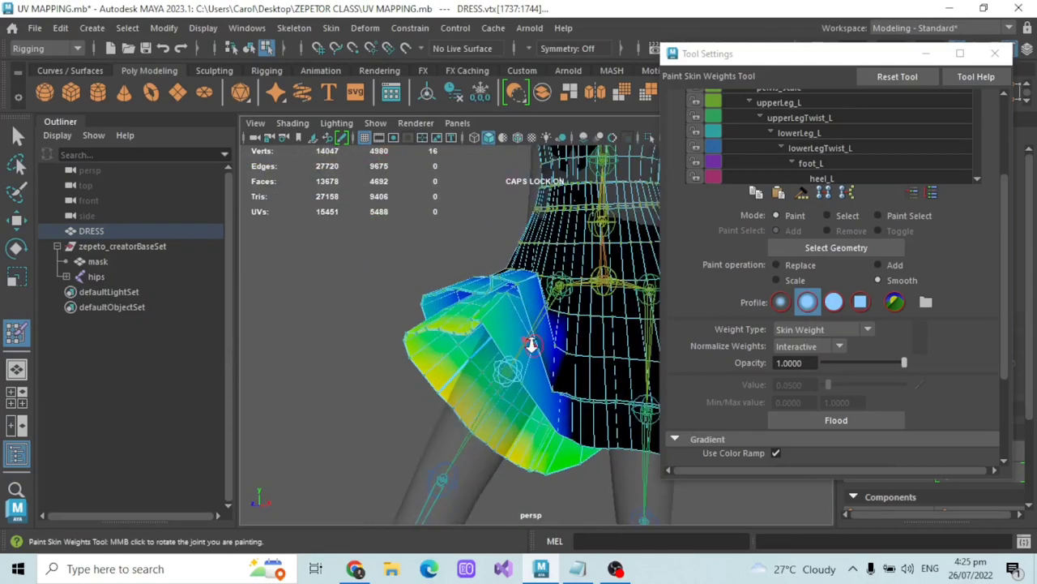
scroll(532, 345, "down", 3)
left_click(926, 53)
left_click_drag(394, 307, 444, 289, "alt")
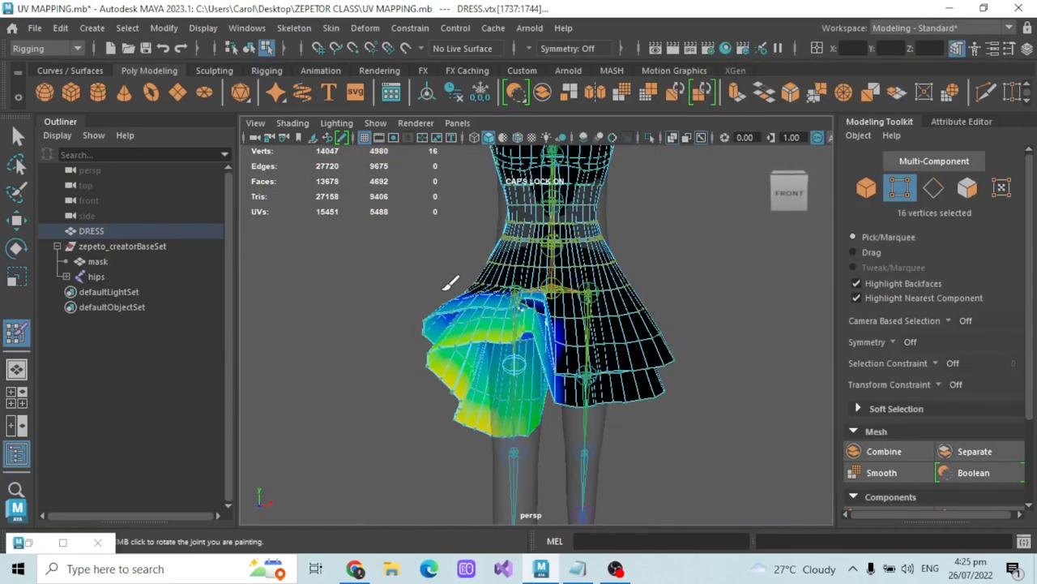
Step: Select 52 vertices along the upper ruffle rows and front fold edge with the X-ray display's help
left_click(672, 138)
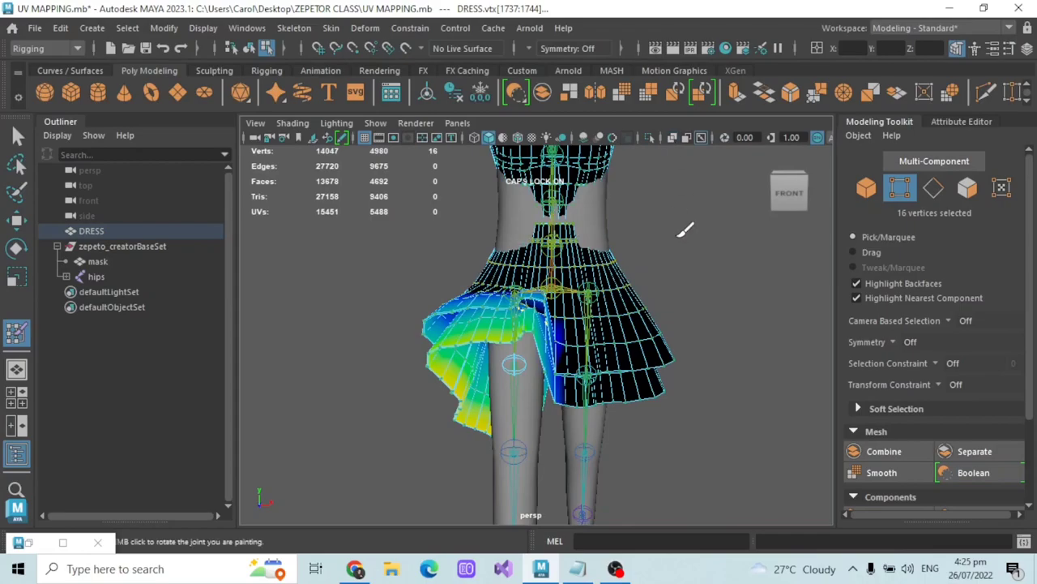
left_click(17, 136)
left_click_drag(519, 266, 473, 305, "alt")
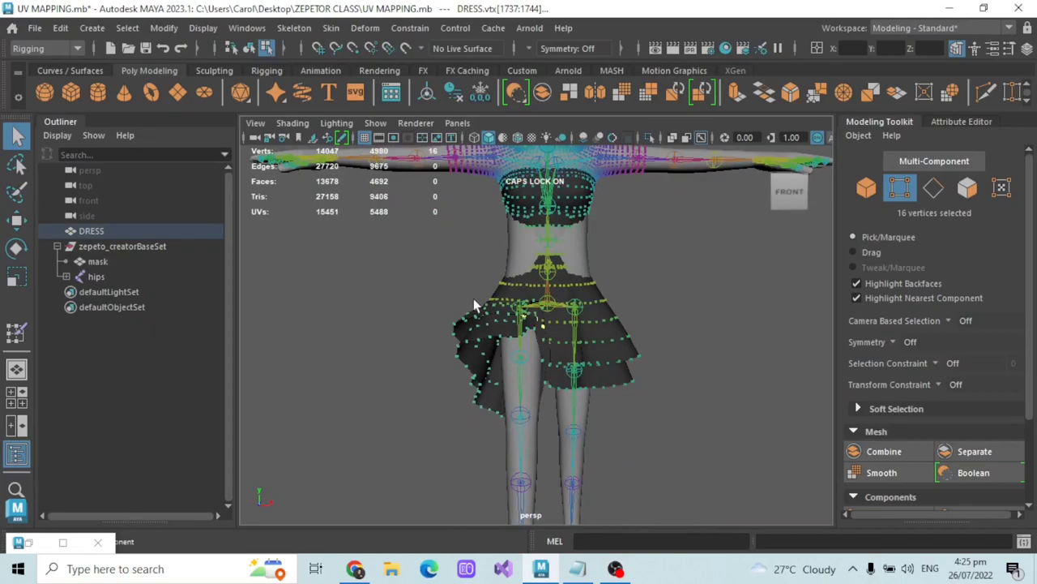
left_click_drag(637, 275, 478, 337, "alt")
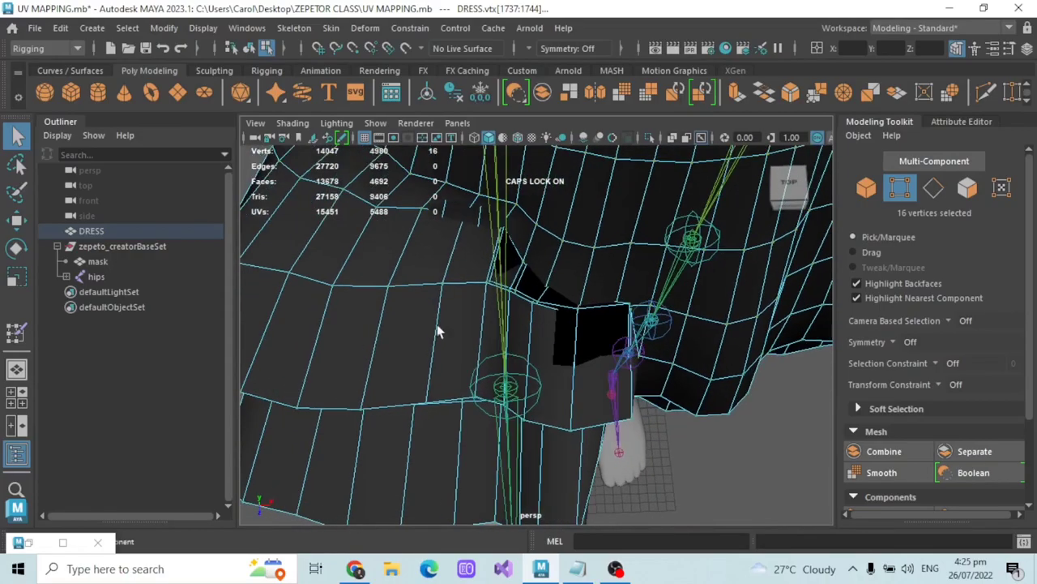
mouse_move(363, 314)
left_mouse_down("alt")
mouse_move(578, 404)
mouse_move(651, 286)
mouse_move(608, 364)
mouse_move(621, 343)
mouse_move(562, 294)
mouse_move(369, 300)
left_mouse_up("alt")
left_click_drag(559, 326, 591, 267, "alt")
left_click(671, 140)
left_click_drag(654, 280, 651, 314, "alt")
left_click_drag(621, 381, 617, 421, "alt")
double_click(601, 377, "shift")
left_click(567, 446, "shift")
double_click(393, 431, "shift")
mouse_move(393, 431)
left_mouse_down("alt")
mouse_move(432, 397)
mouse_move(429, 354)
mouse_move(397, 326)
mouse_move(569, 459)
mouse_move(546, 362)
mouse_move(511, 419)
mouse_move(614, 350)
mouse_move(503, 284)
mouse_move(458, 271)
mouse_move(456, 247)
mouse_move(486, 271)
mouse_move(559, 235)
left_mouse_up("alt")
key("ctrl+z")
double_click(397, 325, "shift")
key("ctrl+z")
left_click(567, 467, "shift")
left_click(672, 138)
middle_click_drag(597, 294, 528, 241, "alt")
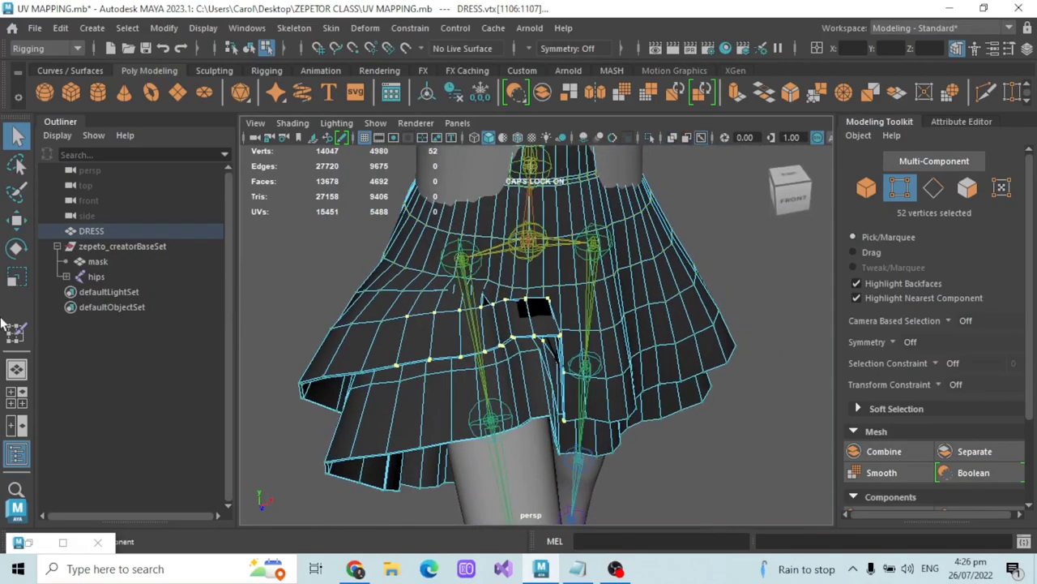
Step: Undo the Weight Hammer on the 52 selected vertices and flood them twice with the Smooth operation
double_click(16, 333)
left_click(802, 193)
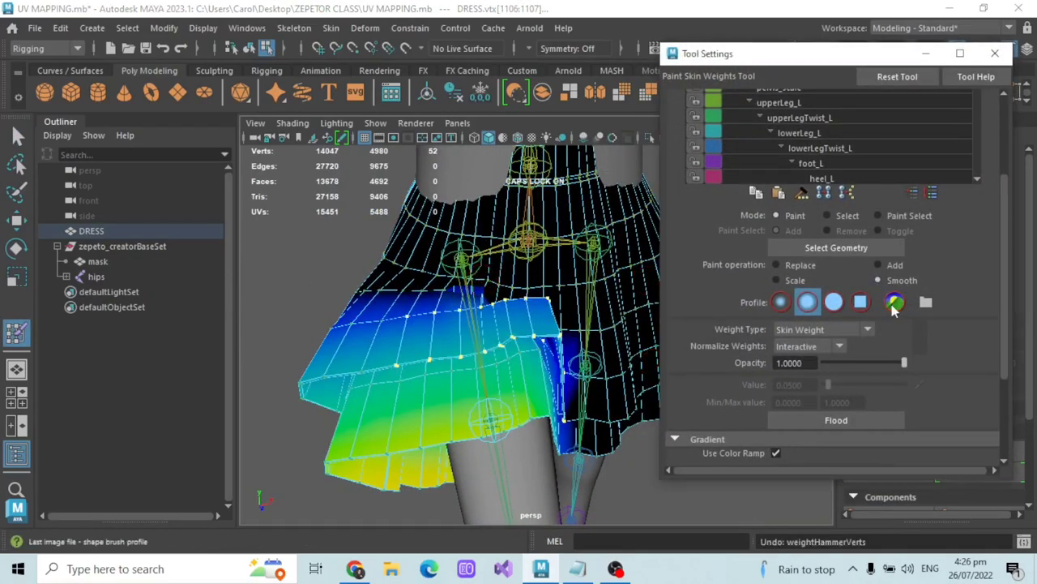
left_click(882, 423)
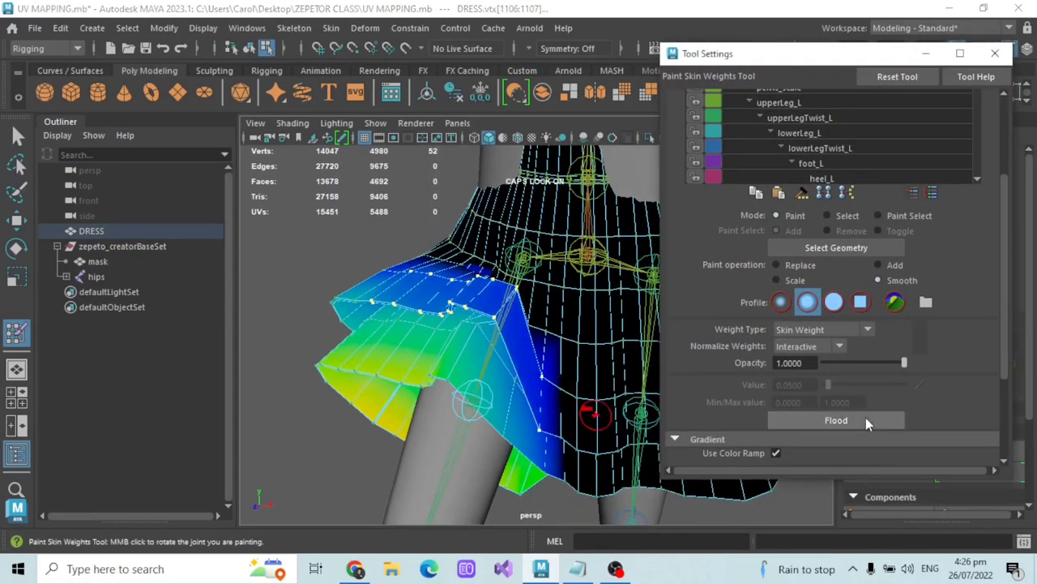
left_click(866, 419)
left_click_drag(539, 331, 553, 302, "alt")
Step: Examine the skirt's painted weights for the hips_scale, upperLegTwist_L_scale and upperLeg_L_scale influences
scroll(802, 219, "up", 5)
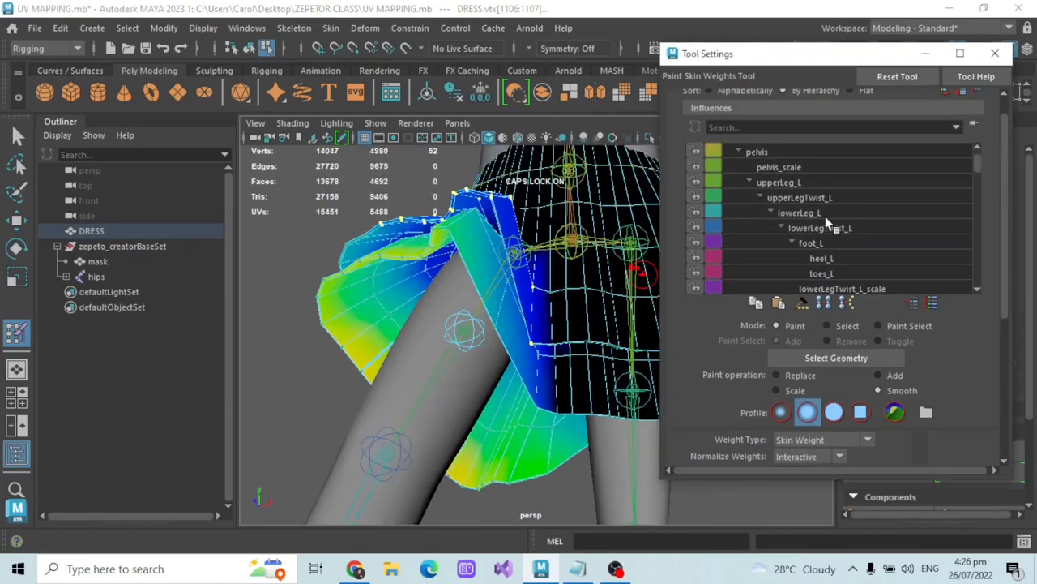
left_click(778, 197)
left_click_drag(585, 217, 813, 188, "alt")
left_click(776, 169)
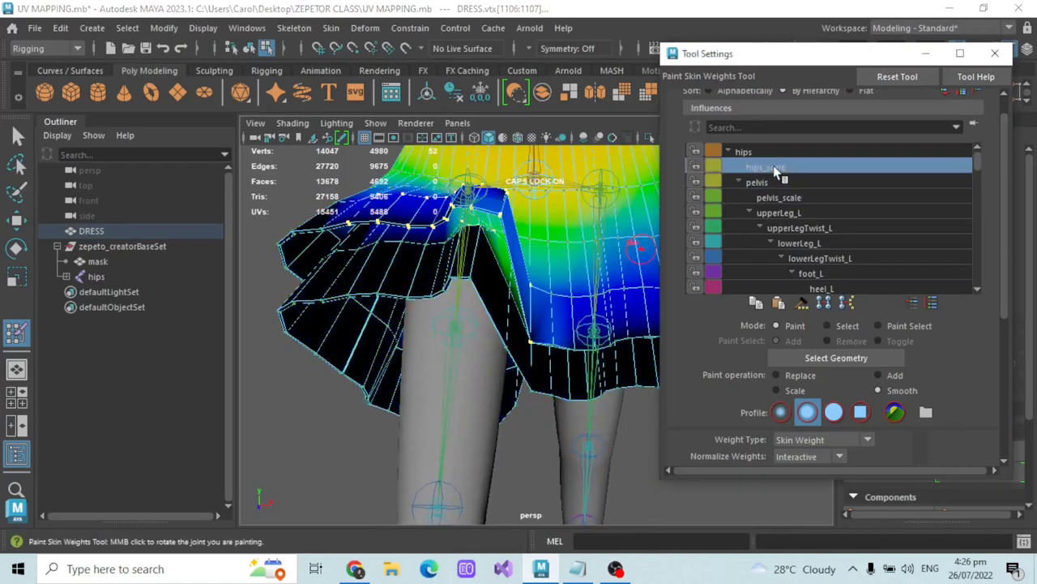
scroll(798, 220, "down", 5)
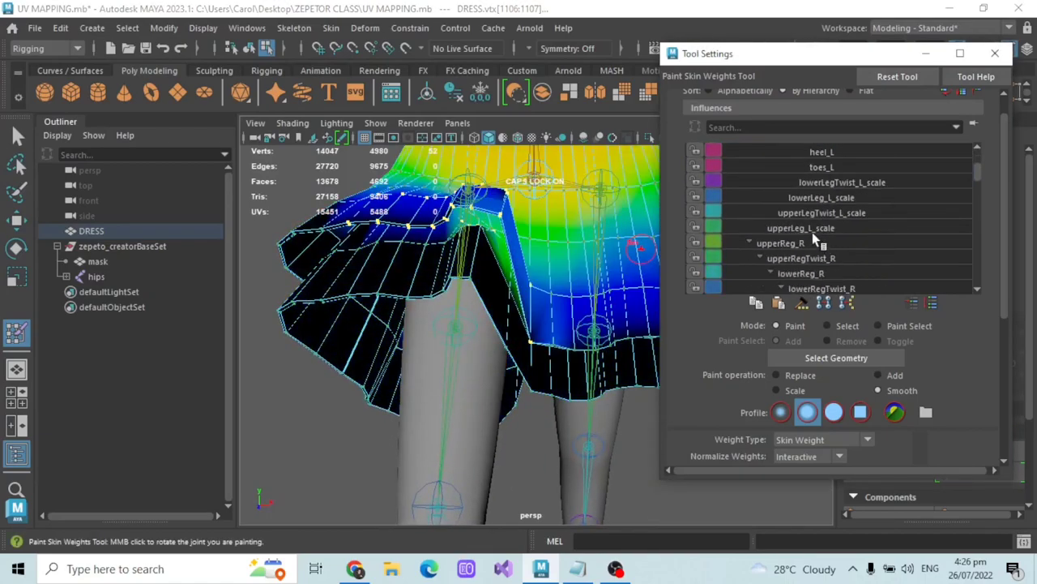
left_click(812, 229)
left_click(828, 214)
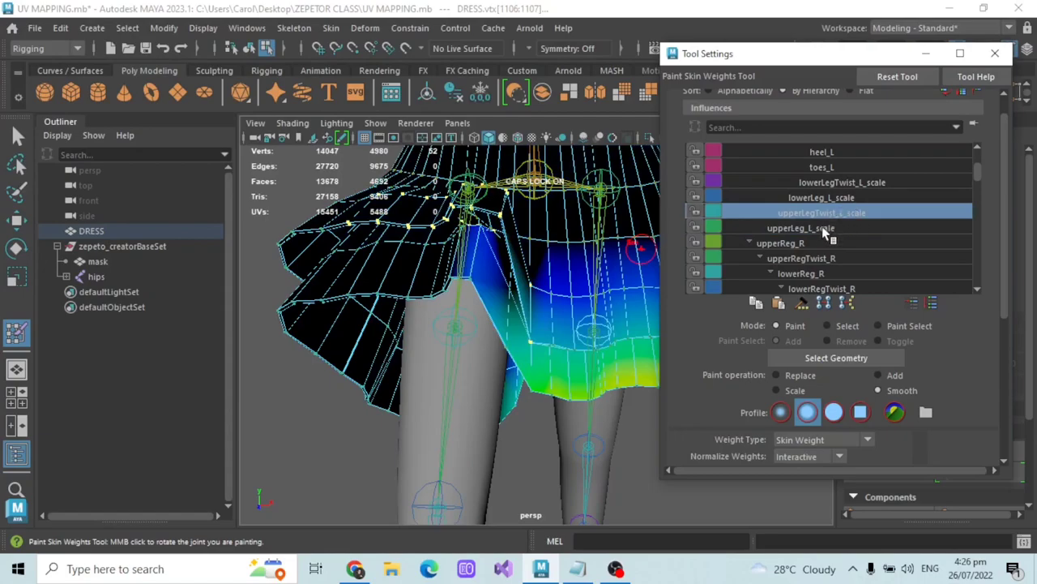
left_click(820, 232)
scroll(820, 236, "down", 3)
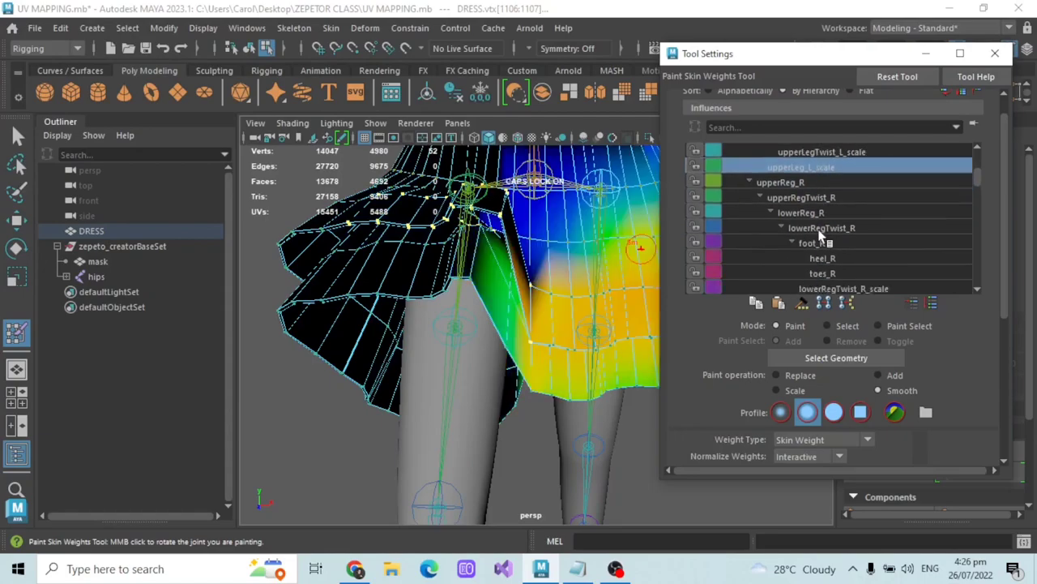
scroll(496, 283, "down", 5)
left_click_drag(499, 290, 558, 279, "alt")
scroll(549, 261, "up", 3)
Step: Apply the Weight Hammer to the 52 selected vertices and check the skirt from the front
left_click(804, 303)
left_click_drag(504, 307, 577, 281, "alt")
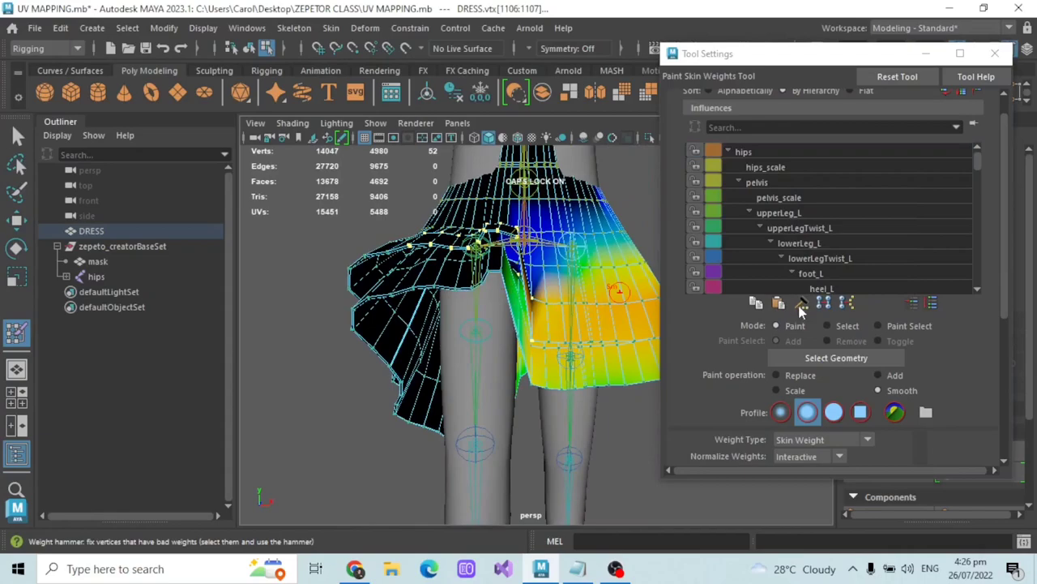
scroll(411, 297, "down", 3)
left_click_drag(433, 302, 491, 304, "alt")
left_click(926, 53)
left_click(796, 200)
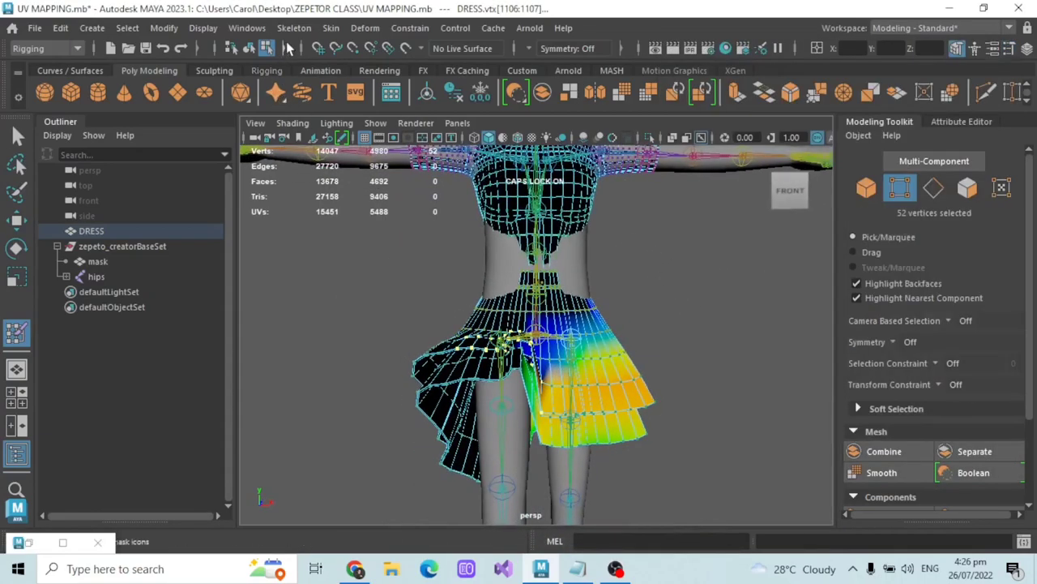
Step: Return DRESS to its bind pose, leave weight painting and inspect the skirt from several angles
left_click(107, 226)
left_click(330, 27)
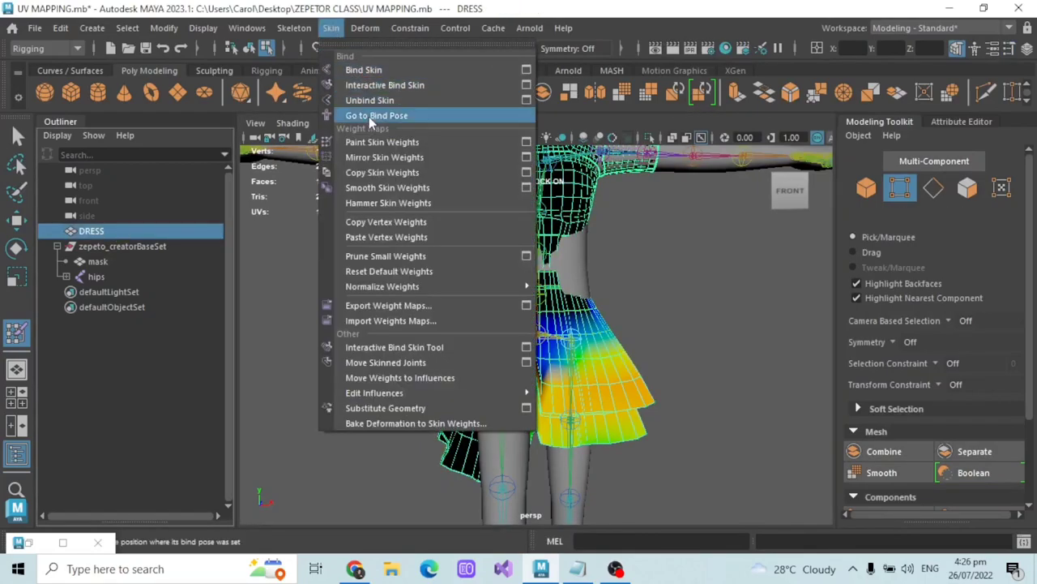
left_click(371, 115)
left_click(17, 137)
mouse_move(640, 344)
left_mouse_down("alt")
mouse_move(567, 301)
mouse_move(699, 304)
mouse_move(617, 332)
mouse_move(575, 327)
mouse_move(506, 348)
left_mouse_up("alt")
scroll(618, 332, "up", 2)
scroll(615, 329, "down", 2)
left_click_drag(541, 327, 559, 310, "alt")
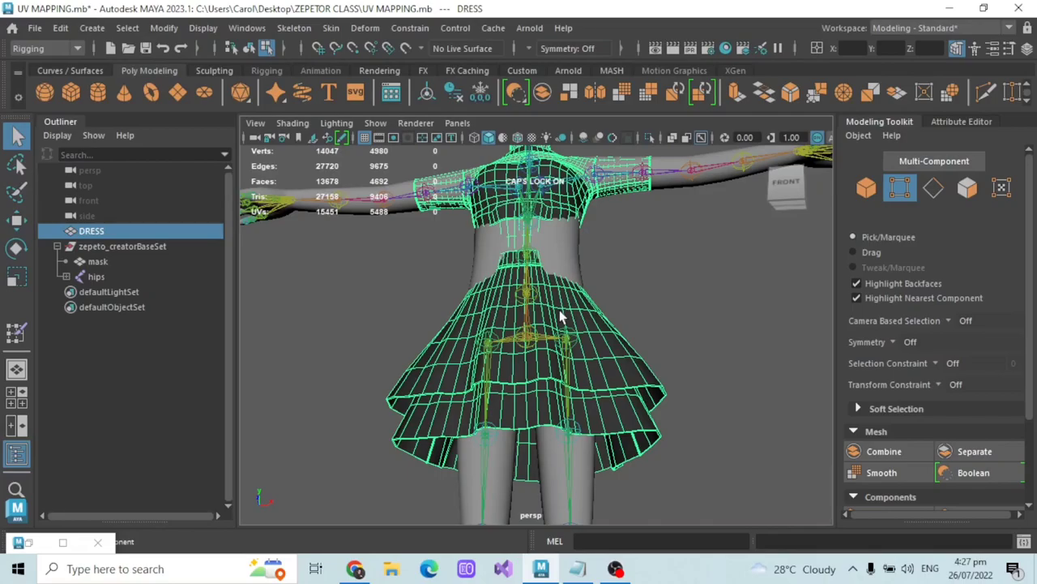
left_click_drag(559, 310, 530, 280, "alt")
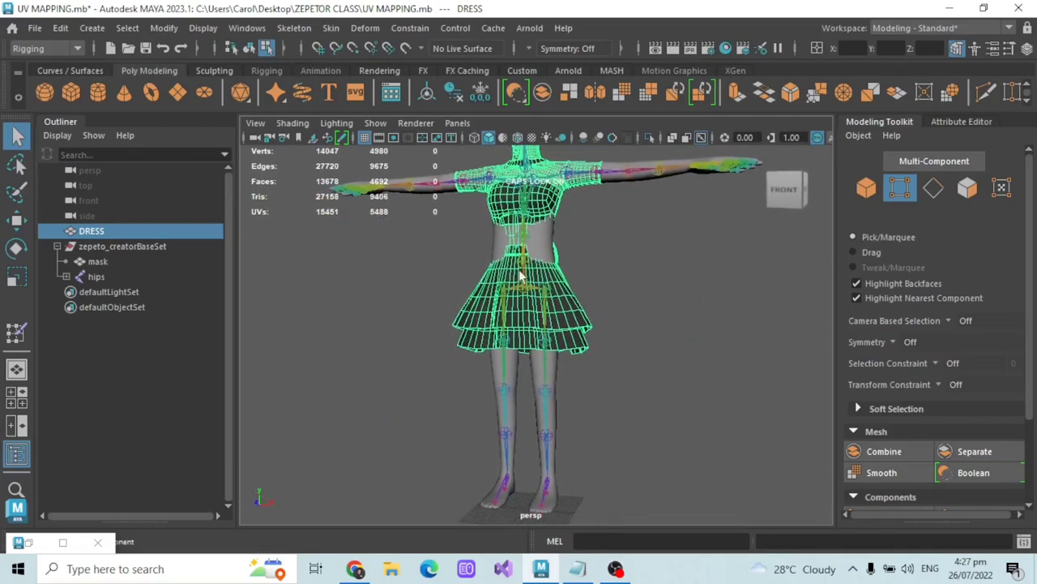
mouse_move(556, 342)
left_mouse_down("alt")
mouse_move(572, 370)
mouse_move(538, 284)
mouse_move(547, 353)
left_mouse_up("alt")
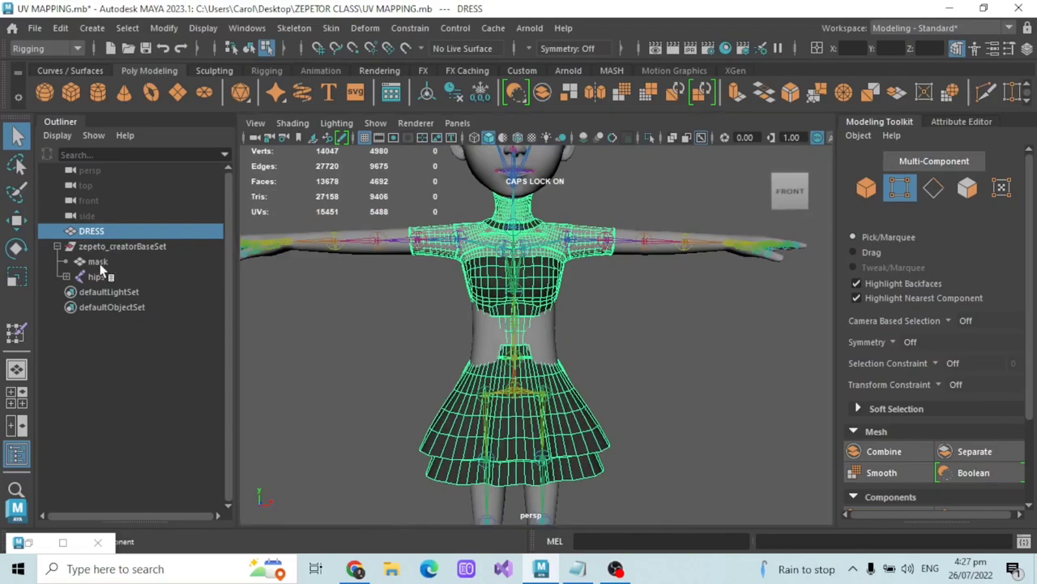
Step: Select the mask body mesh inside zepeto_creatorBaseSet and look it over
left_click_drag(100, 263, 68, 254)
scroll(622, 320, "up", 4)
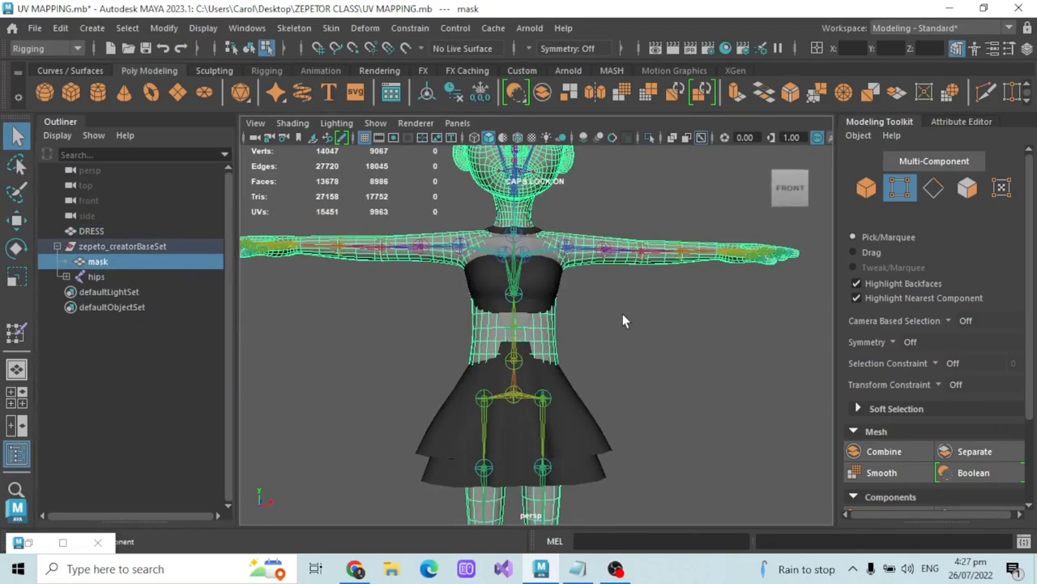
scroll(618, 308, "down", 4)
mouse_move(618, 307)
left_mouse_down("alt")
mouse_move(477, 308)
mouse_move(612, 310)
left_mouse_up("alt")
scroll(595, 306, "up", 2)
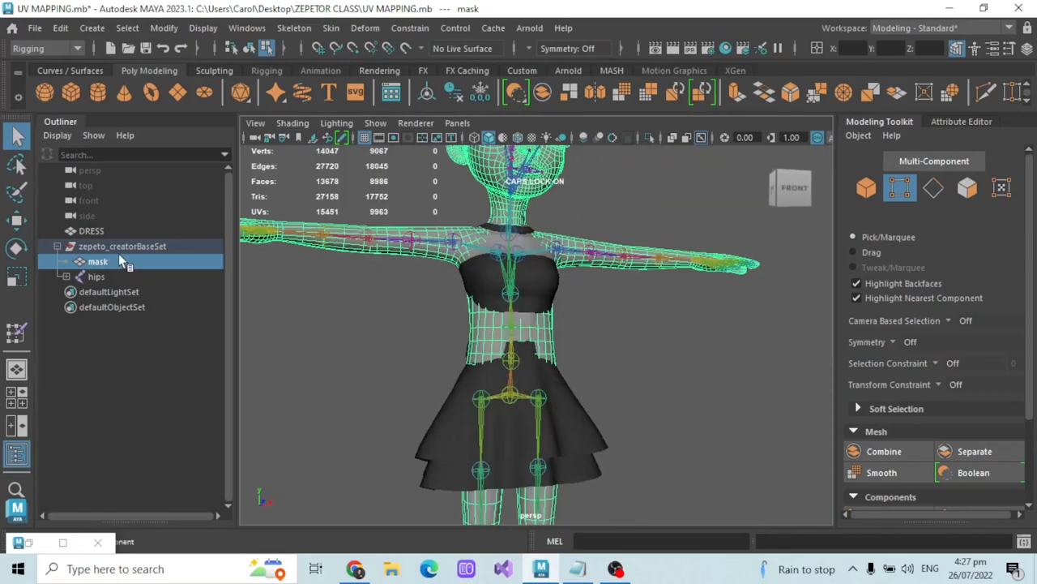
scroll(584, 307, "down", 3)
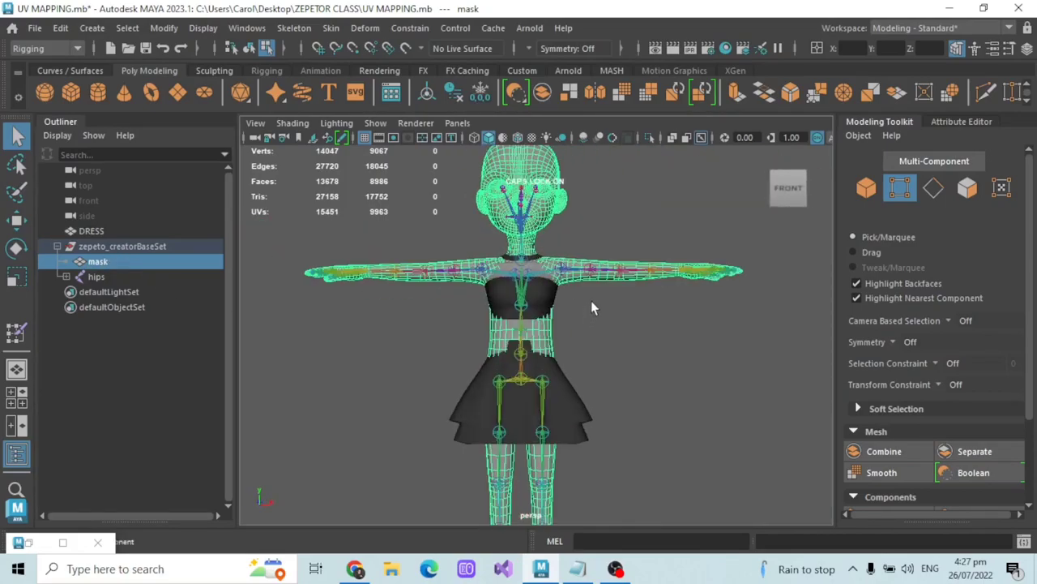
Step: Try to parent the hips joint hierarchy to mask and undo it
middle_click_drag(94, 268, 83, 259)
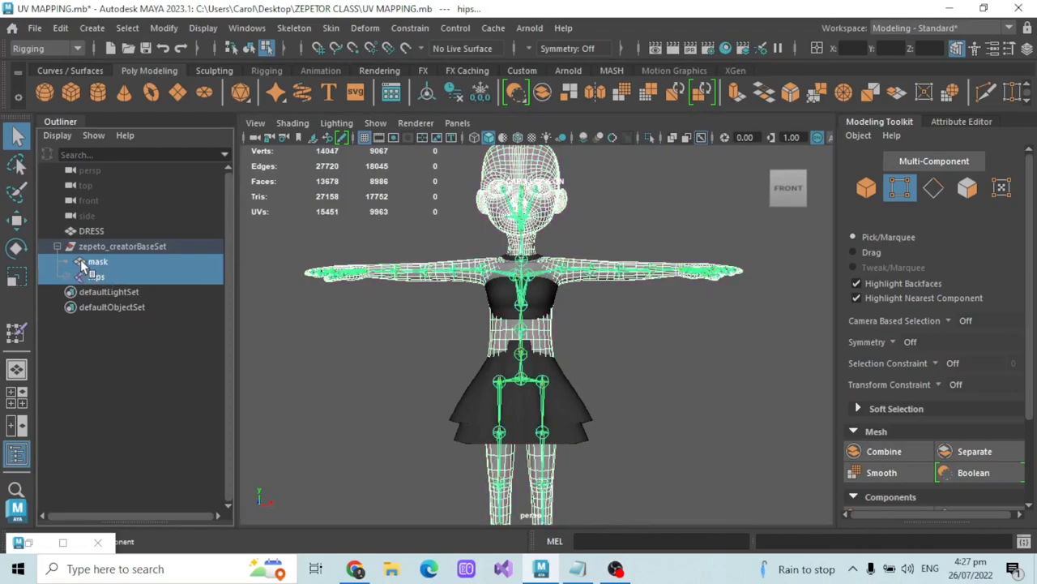
left_click(97, 261)
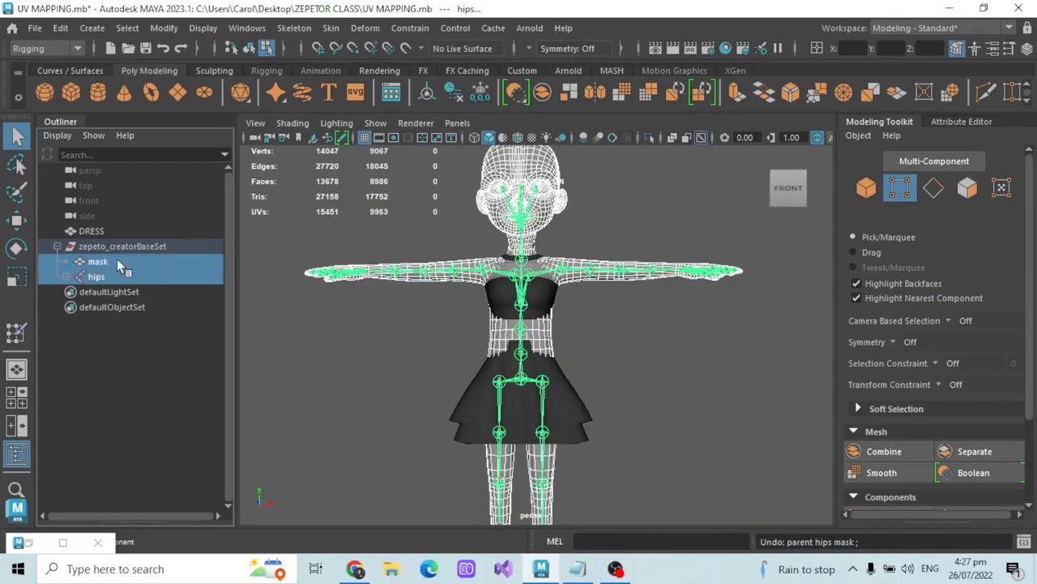
key("ctrl+z")
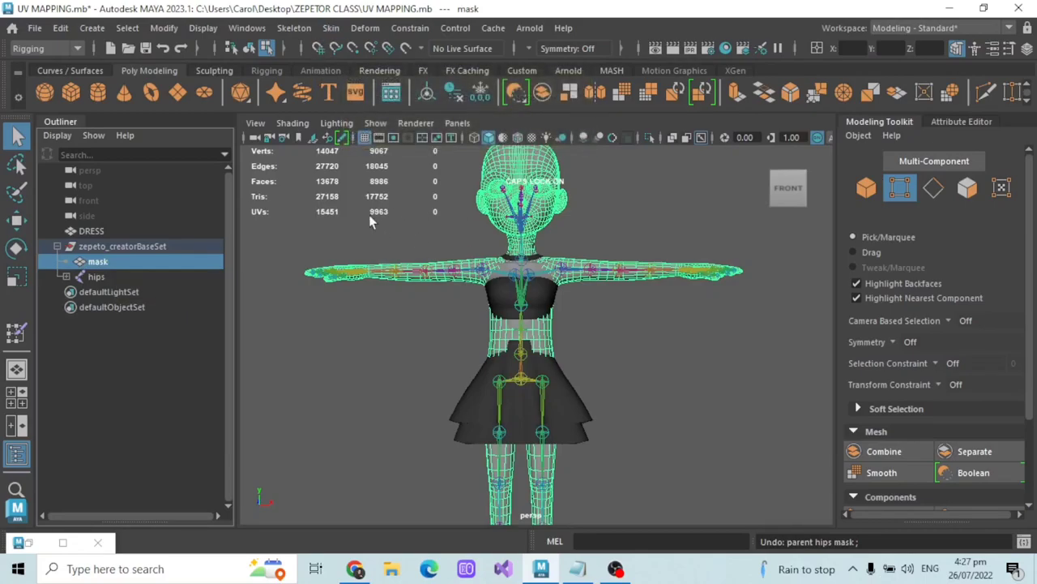
Step: Unbind the skin from mask and move mask and hips out of the zepeto_creatorBaseSet group
left_click(330, 28)
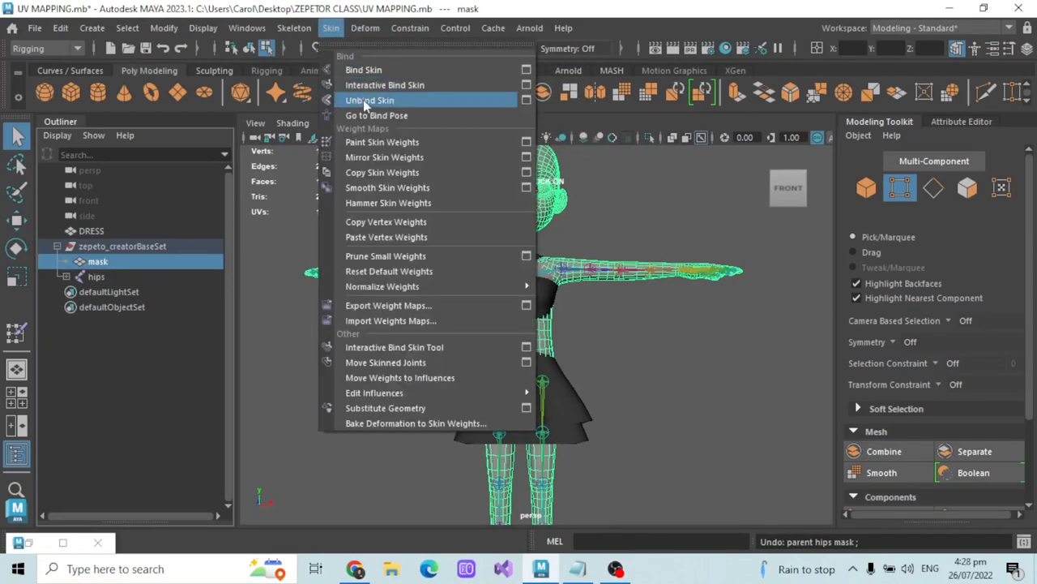
left_click(362, 100)
middle_click_drag(74, 259, 90, 376)
left_click(96, 278, "shift")
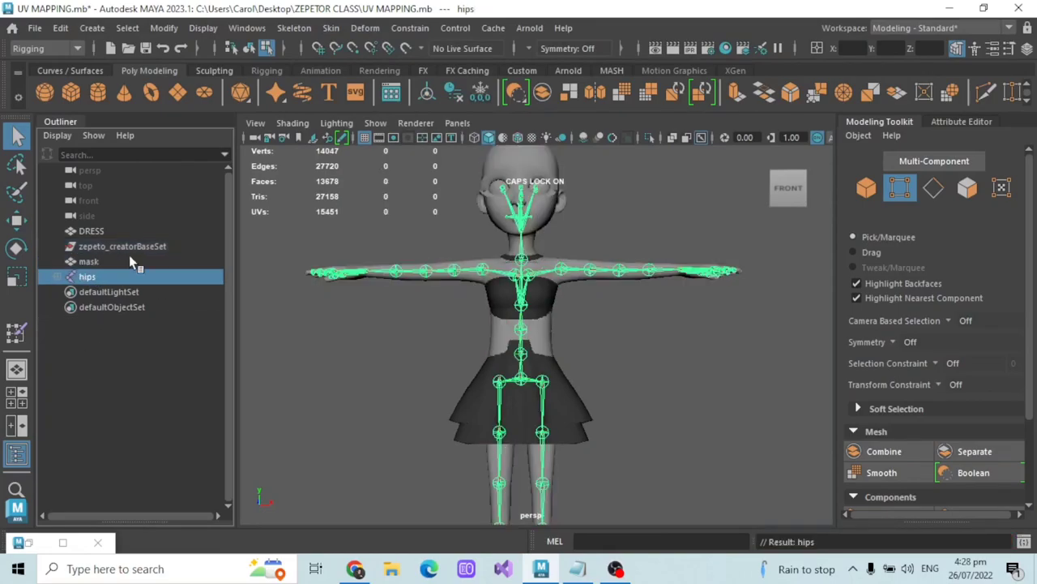
Step: Delete the emptied zepeto_creatorBaseSet group and select the mask mesh
left_click(128, 247)
key("Delete")
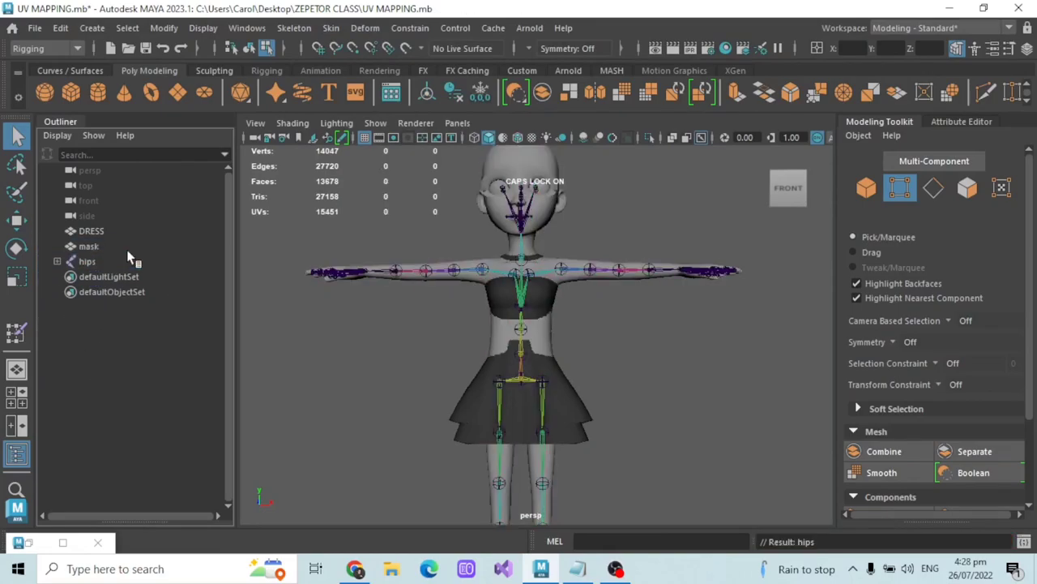
left_click(89, 247)
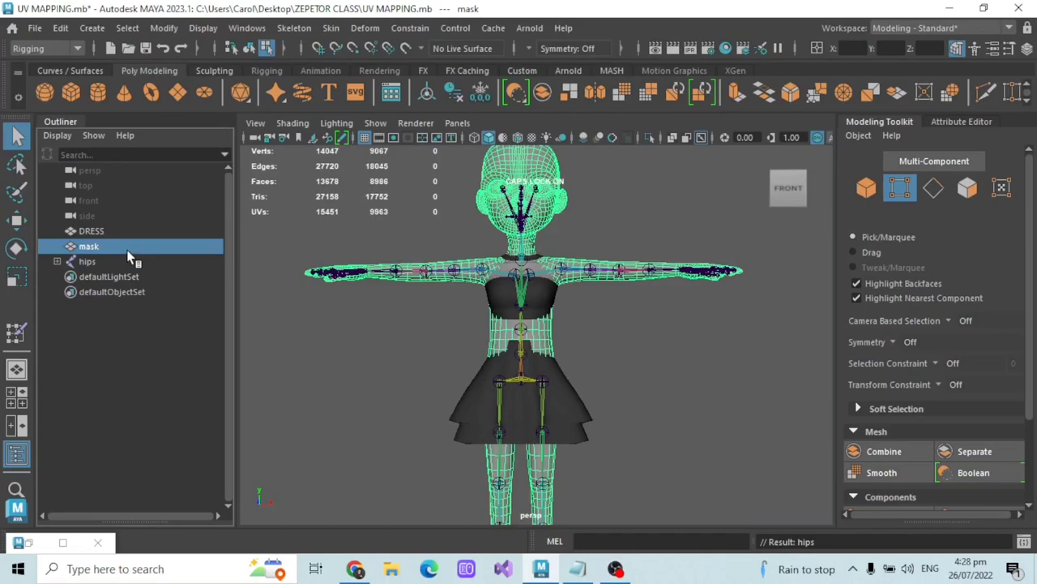
left_click(58, 29)
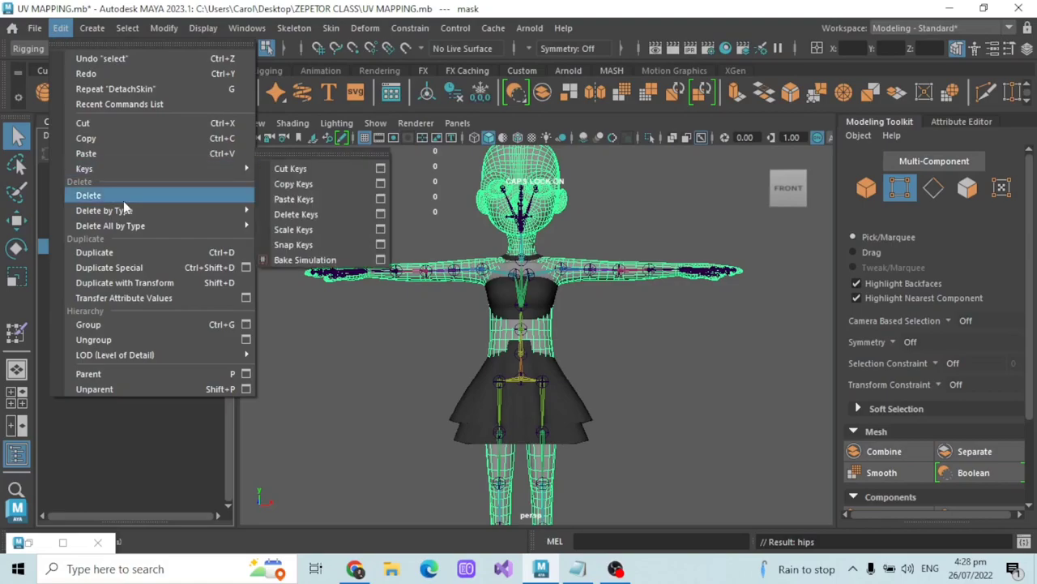
mouse_move(122, 212)
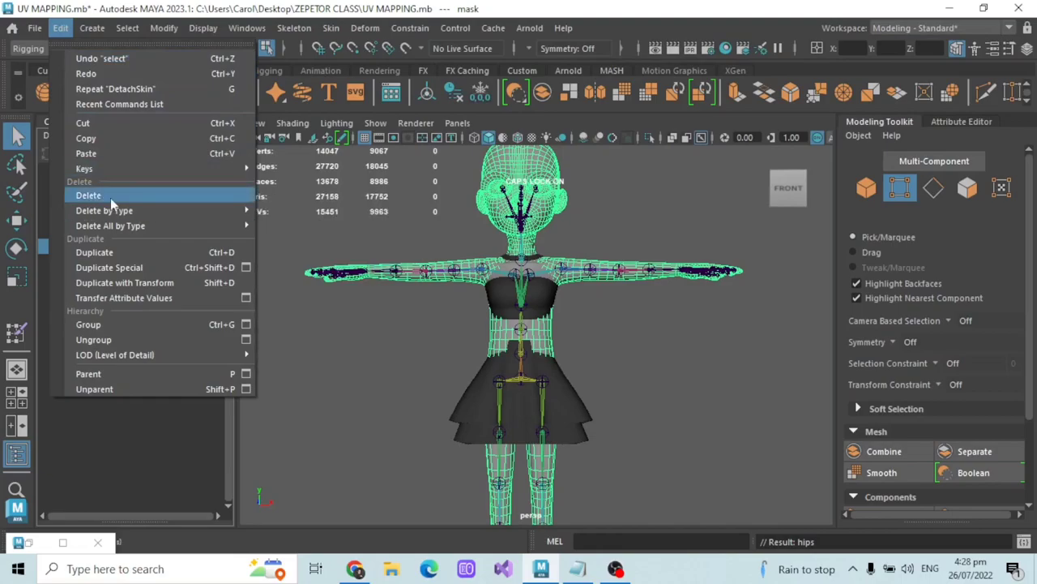
Step: Save the scene as RIGGING.mb in the ZEPETOR CLASS folder, replacing the existing file
left_click(39, 30)
left_click(39, 30)
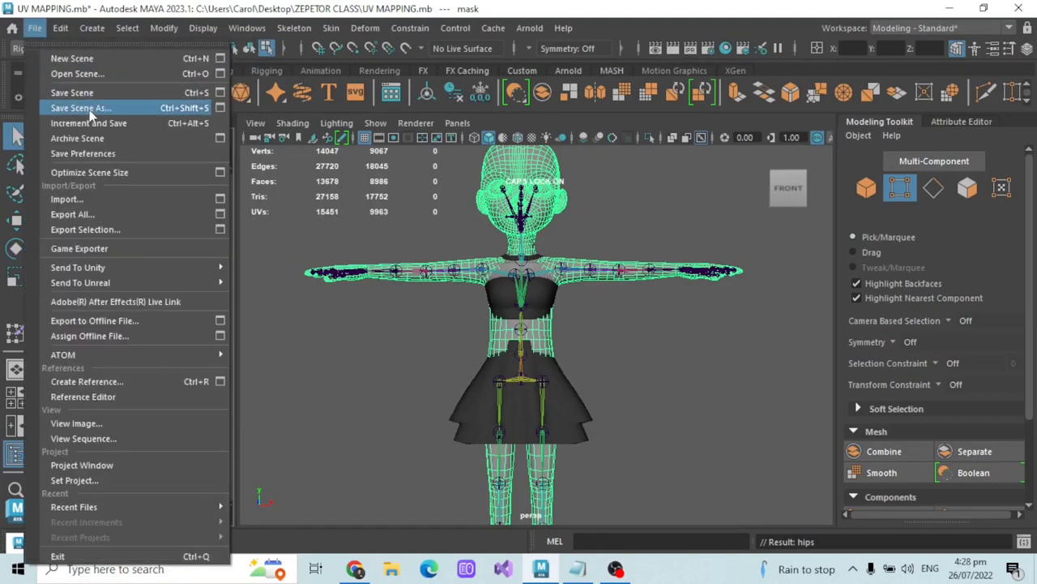
left_click(91, 107)
left_click(268, 161)
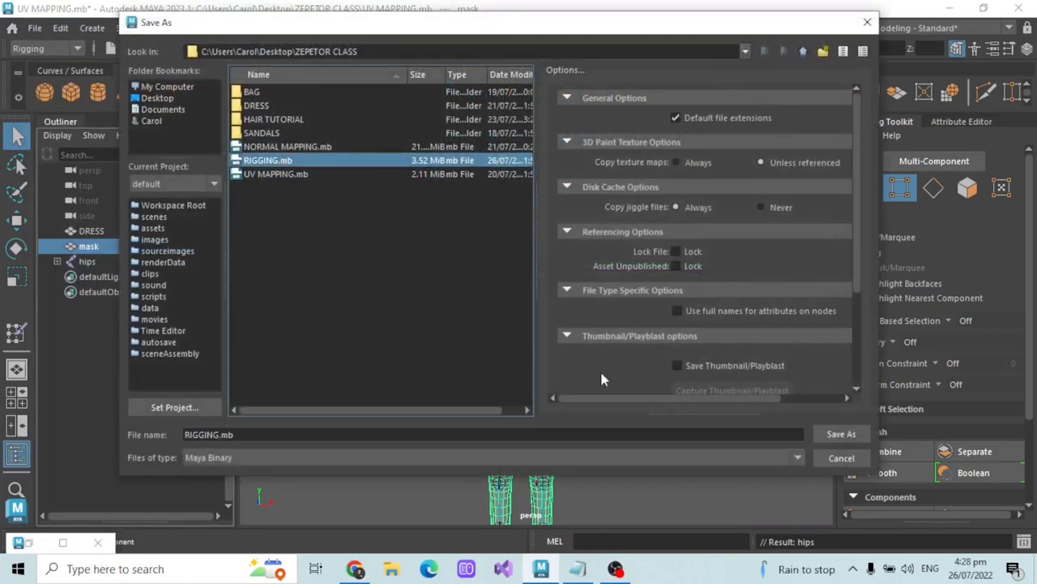
left_click(857, 438)
left_click(467, 271)
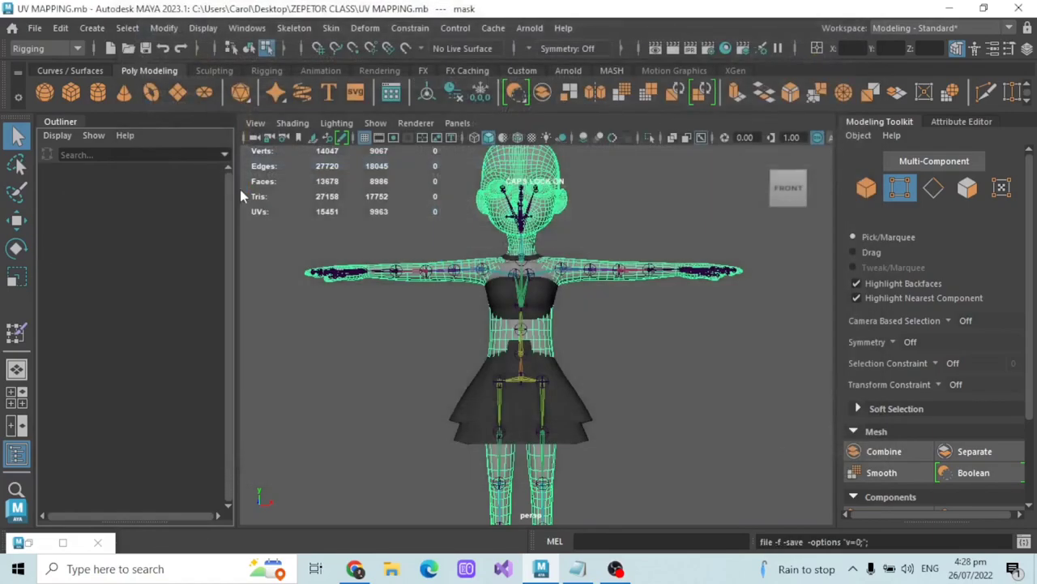
left_click(102, 235)
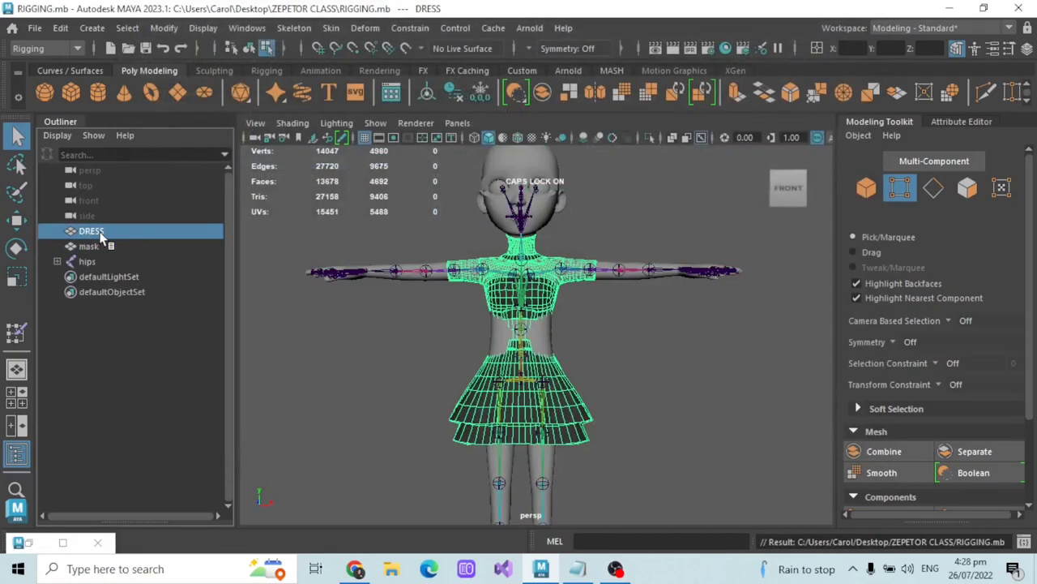
left_click(61, 28)
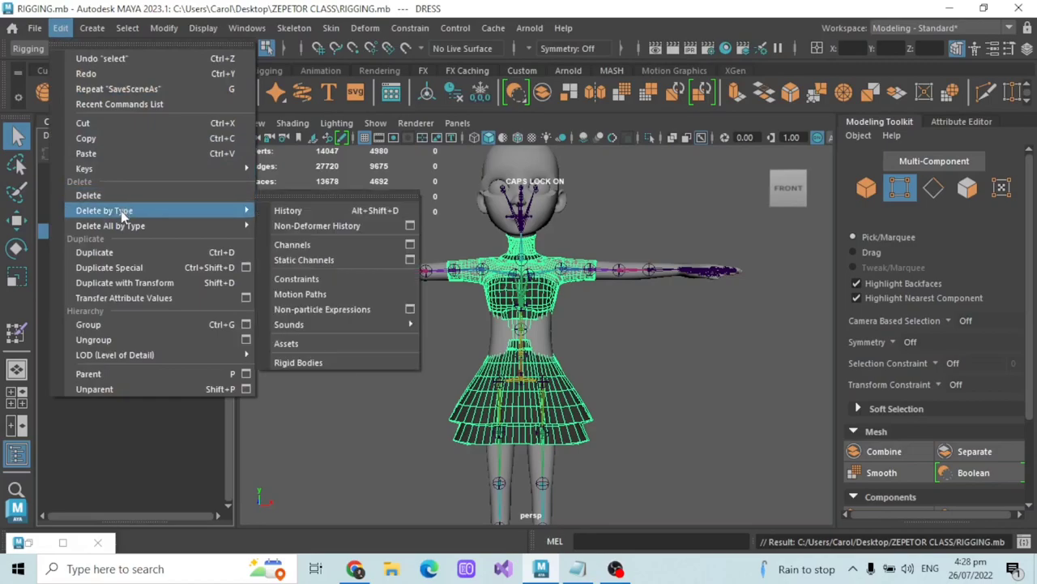
mouse_move(112, 230)
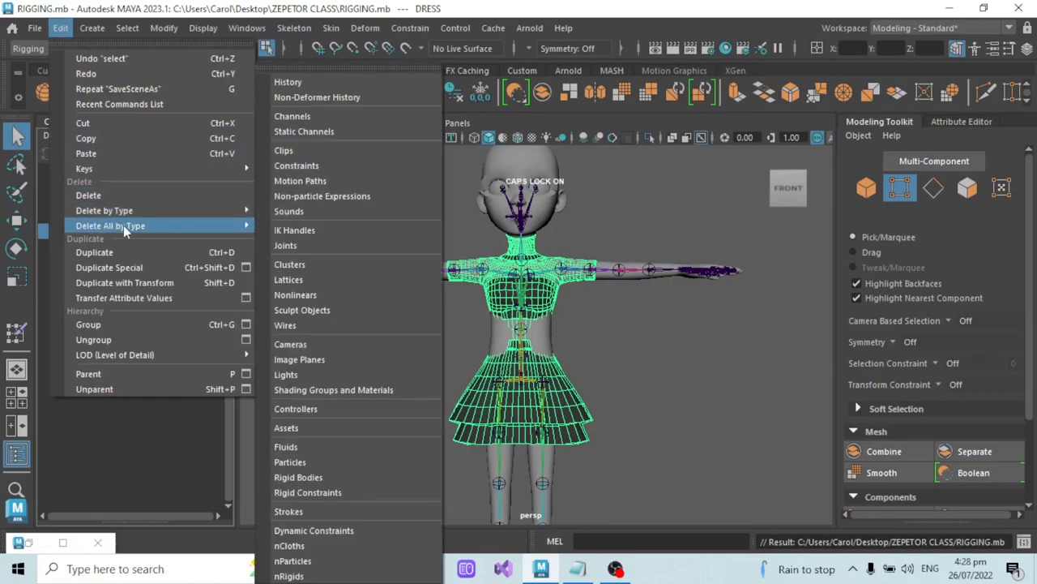
left_click(415, 181)
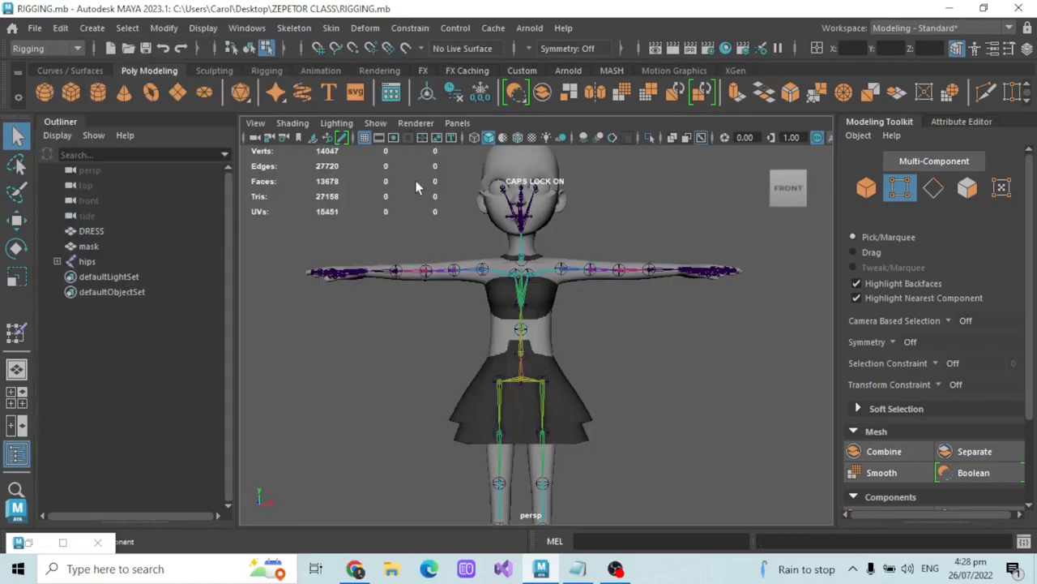
Step: Delete the construction history and the non-deformer history of the mask mesh
left_click(116, 245)
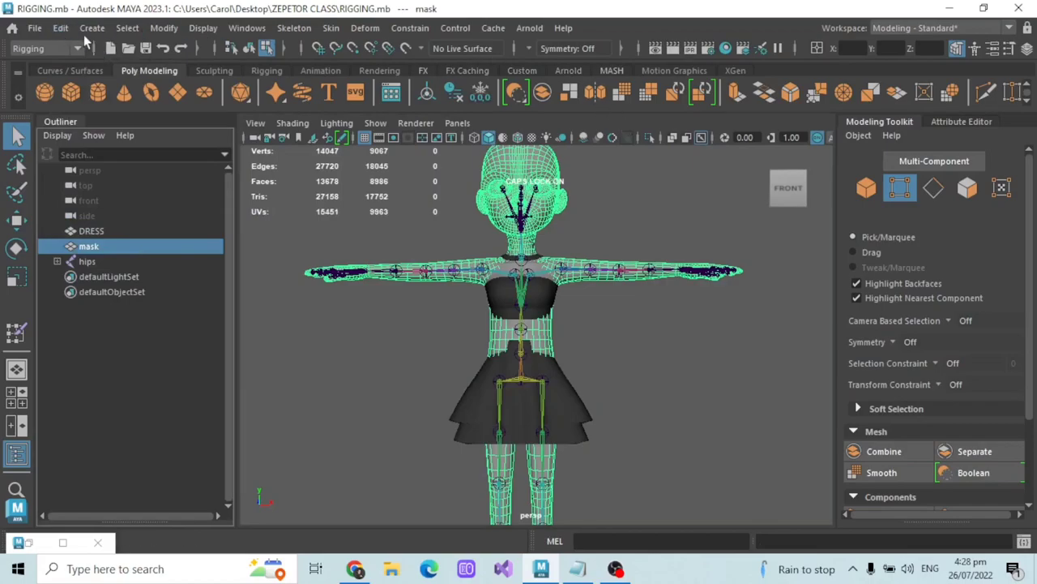
left_click(61, 28)
mouse_move(128, 217)
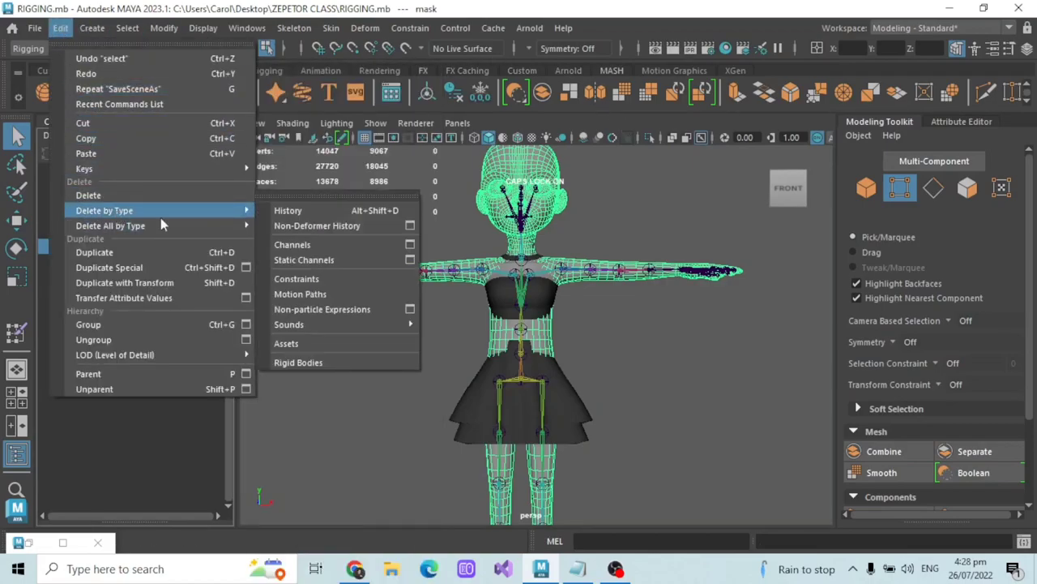
left_click(289, 210)
left_click(61, 27)
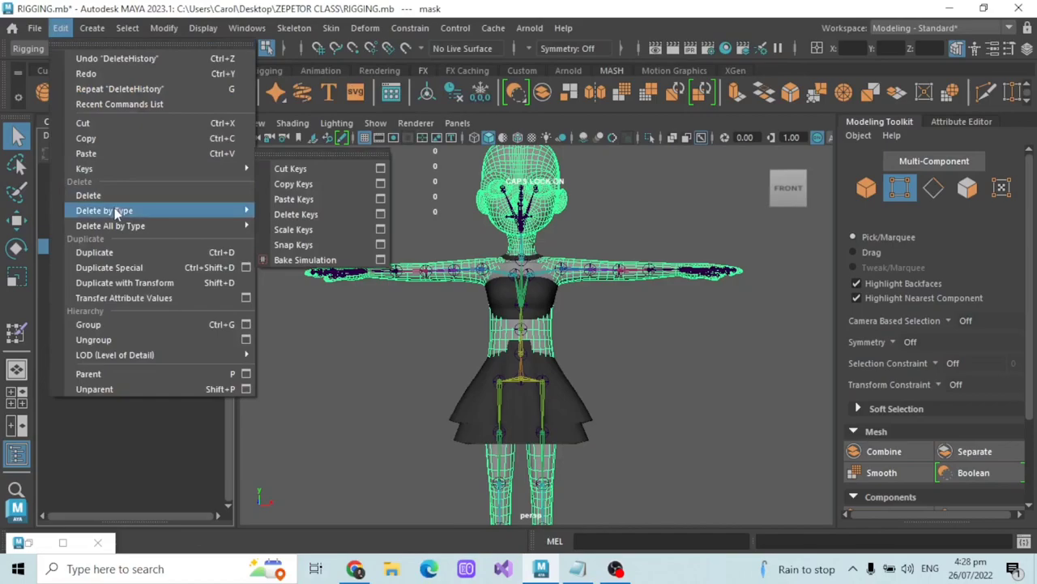
left_click(301, 225)
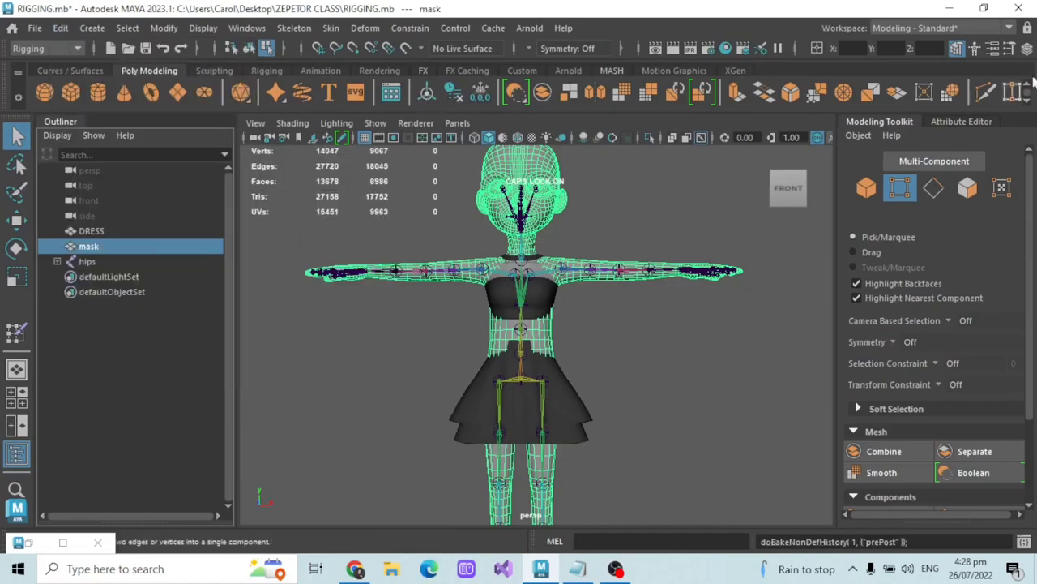
Step: Unlock all translate, rotate and scale channels of the mask mesh
left_click(1028, 49)
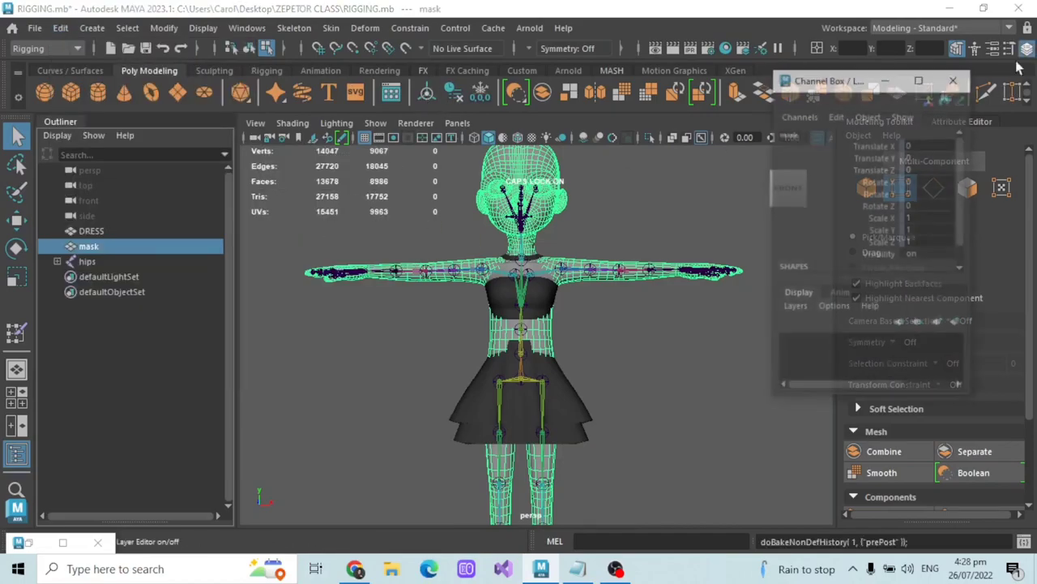
left_click(889, 241, "shift")
right_click(887, 243)
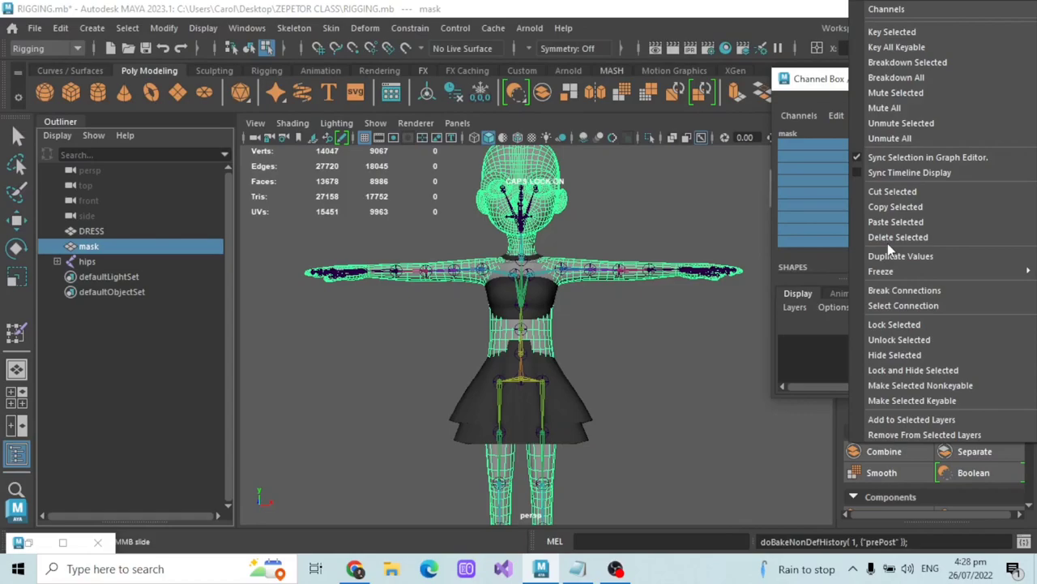
left_click(894, 338)
left_click(957, 79)
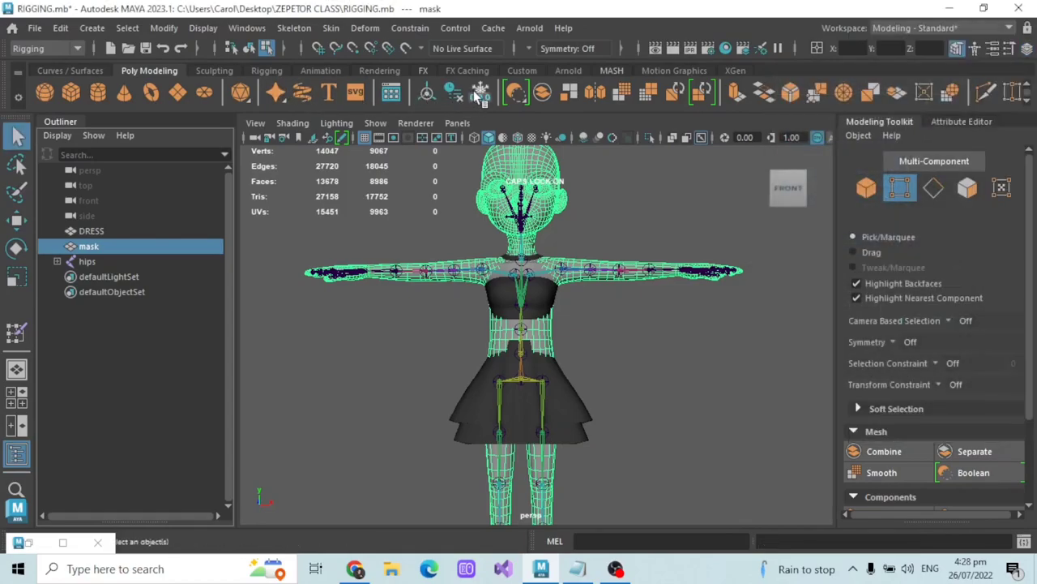
Step: Hide the DRESS mesh and the hips joint hierarchy so only the mask body is shown
left_click(410, 206)
scroll(411, 205, "up", 3)
left_click(92, 232)
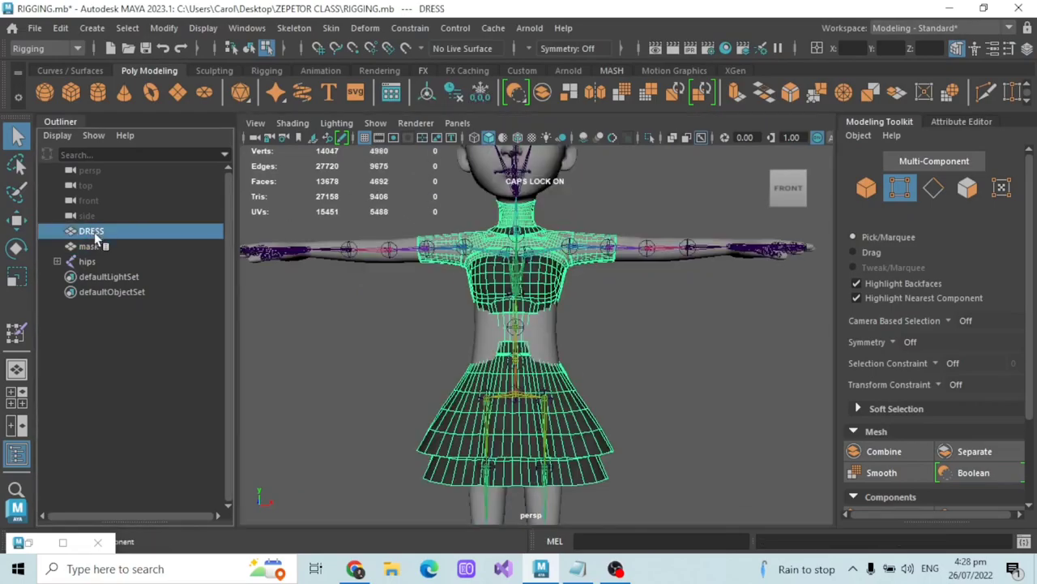
left_click(110, 261, "ctrl")
key("ctrl+h")
scroll(486, 260, "down", 3)
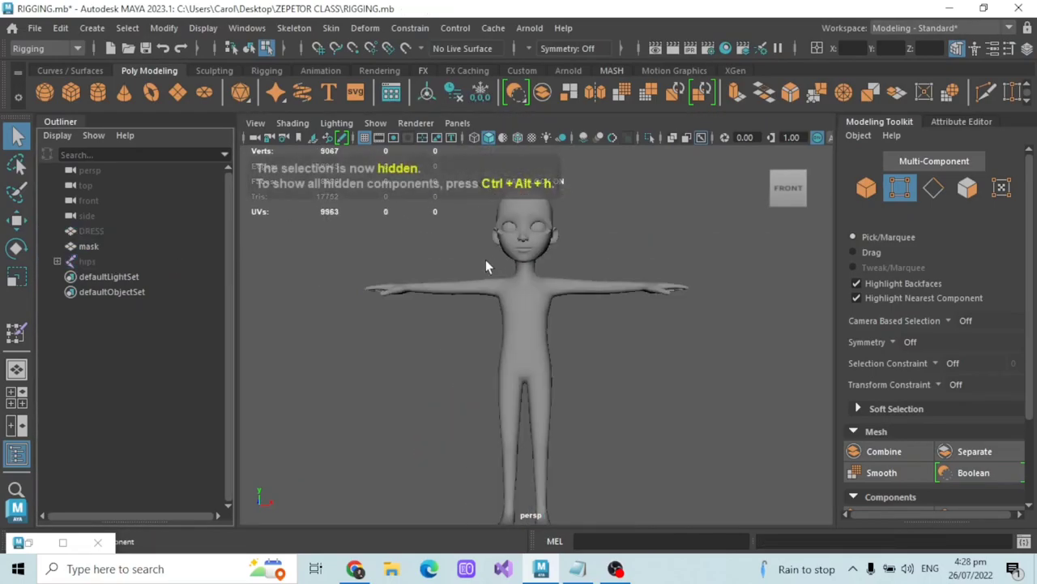
left_click(514, 305)
scroll(584, 259, "up", 3)
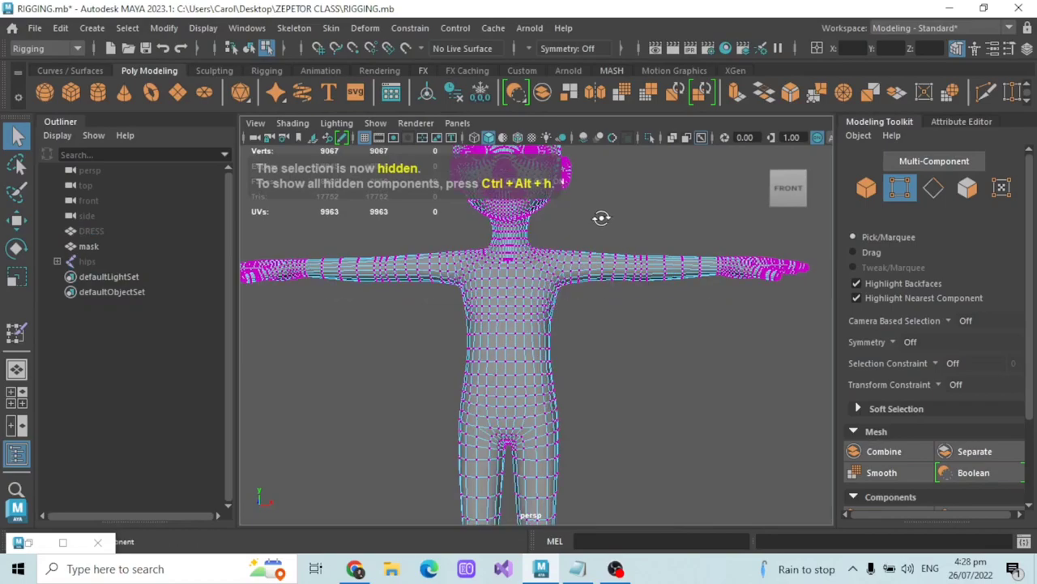
scroll(607, 276, "down", 3)
scroll(586, 299, "down", 3)
scroll(560, 264, "up", 3)
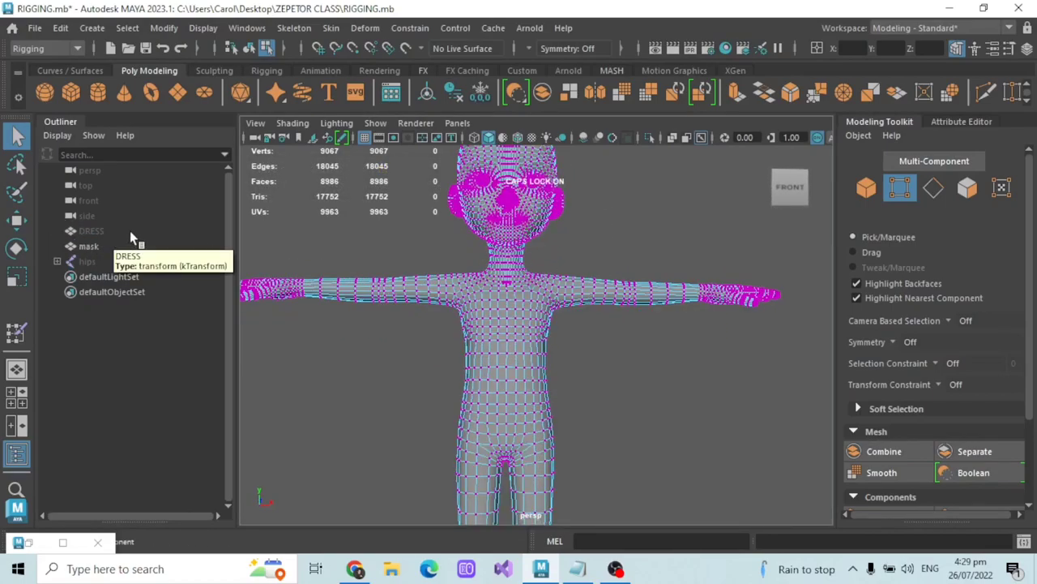
scroll(403, 228, "down", 2)
scroll(403, 228, "up", 2)
Step: Select mask, switch to the Modeling menu set and open the Paint Vertex Color Tool settings
left_click(86, 246)
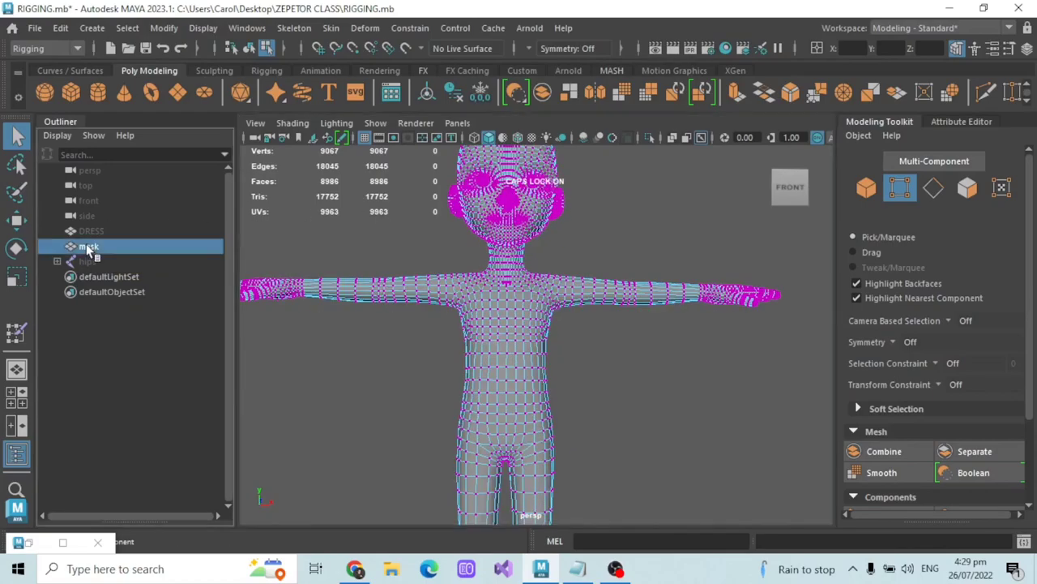
left_click(50, 49)
left_click(49, 66)
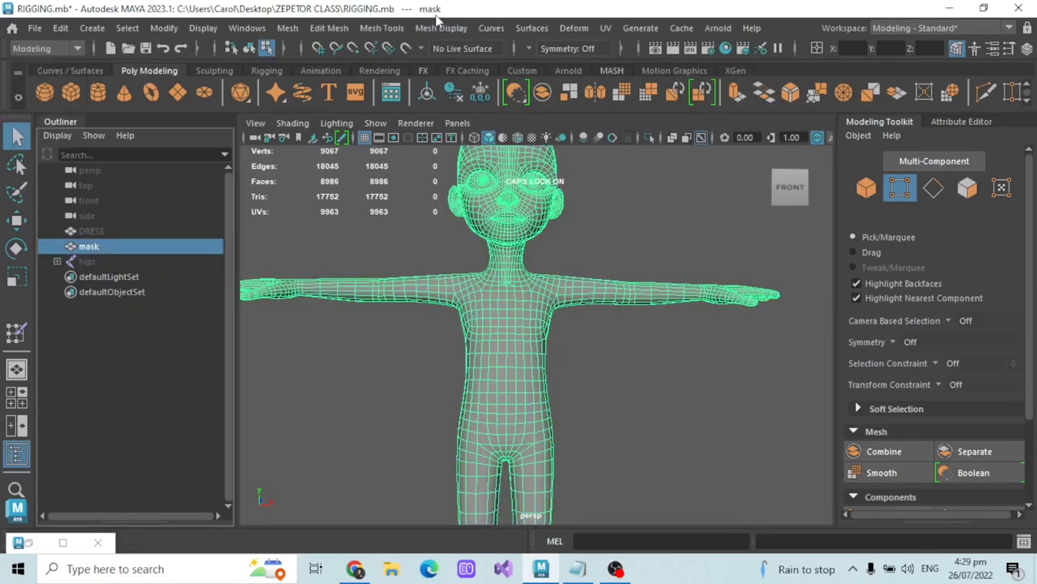
left_click(441, 28)
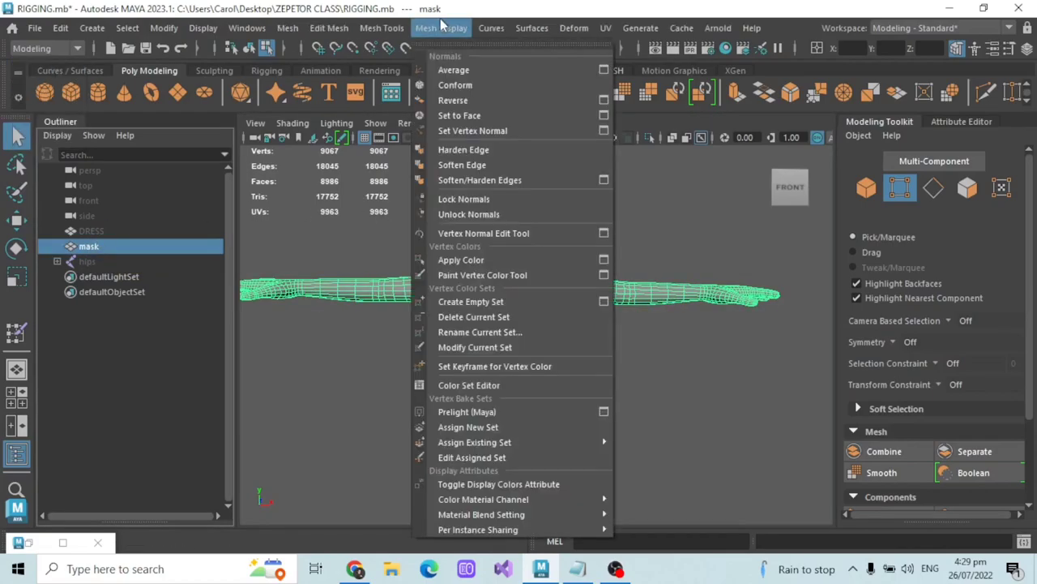
left_click(604, 275)
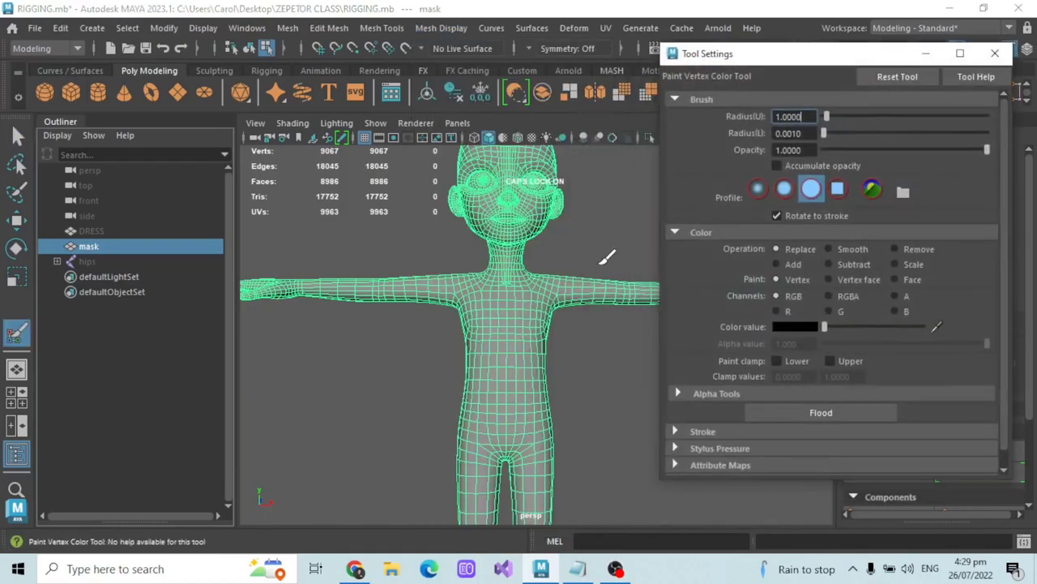
left_click(441, 28)
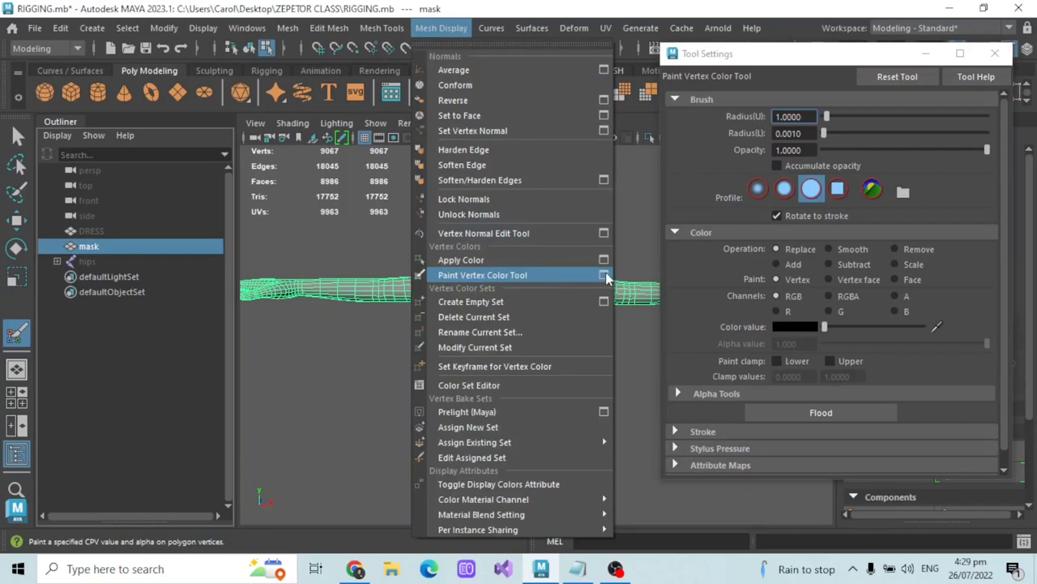
left_click(806, 78)
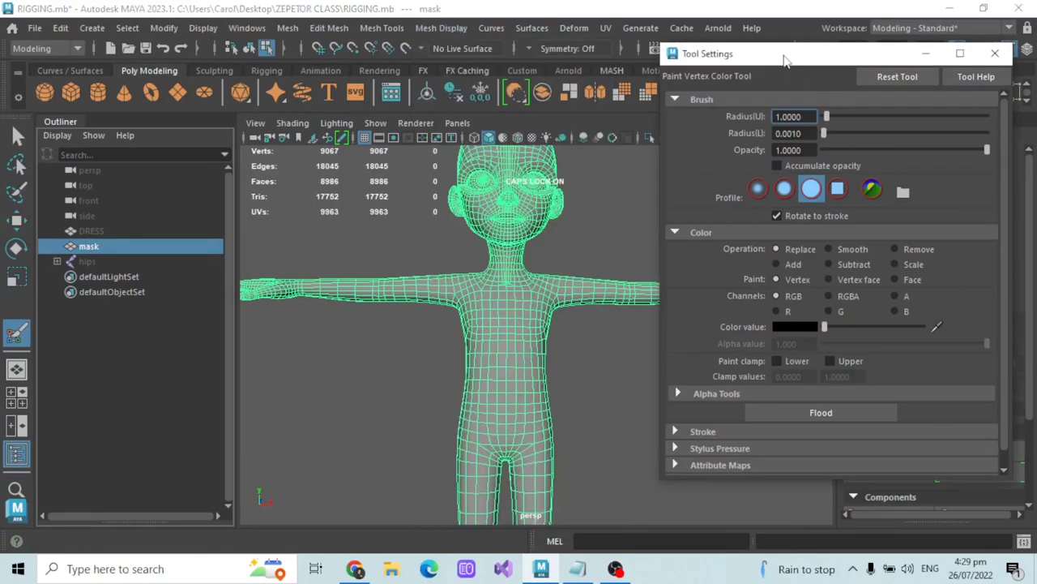
Step: Set the paint colour to white, flood the mask's vertices with it and return to the Select Tool
left_click(784, 328)
left_click(721, 295)
left_click(797, 413)
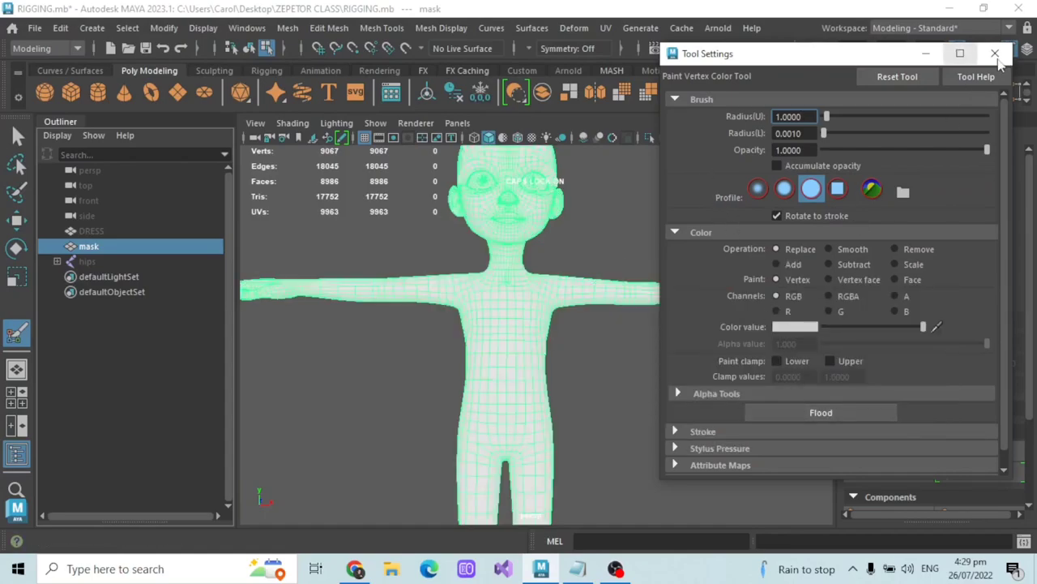
scroll(482, 204, "down", 3)
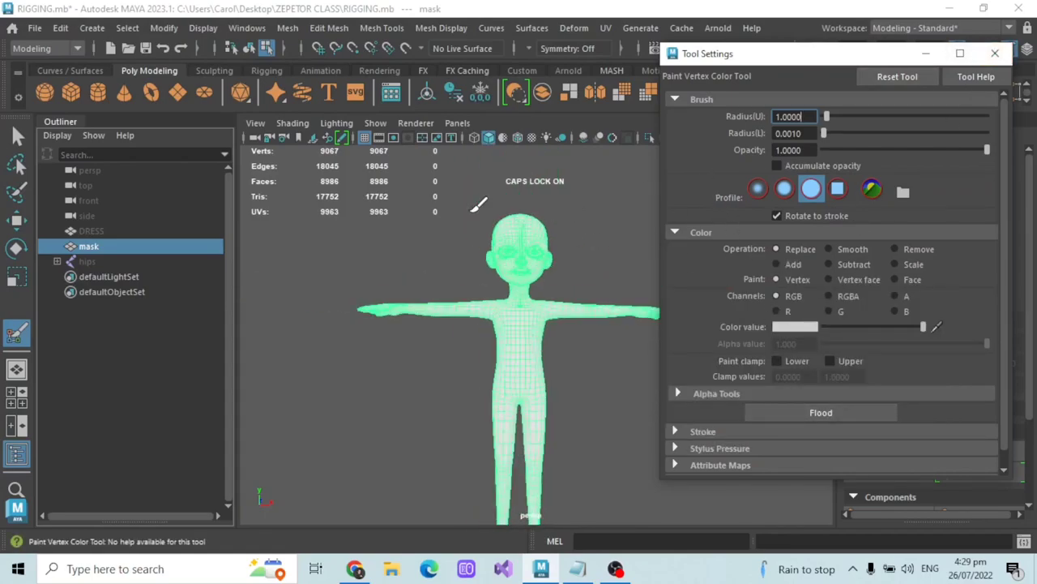
left_click(996, 53)
left_click(16, 133)
Step: Select the mask's faces across the chest, upper arms, waist and hips in face mode
scroll(456, 296, "up", 6)
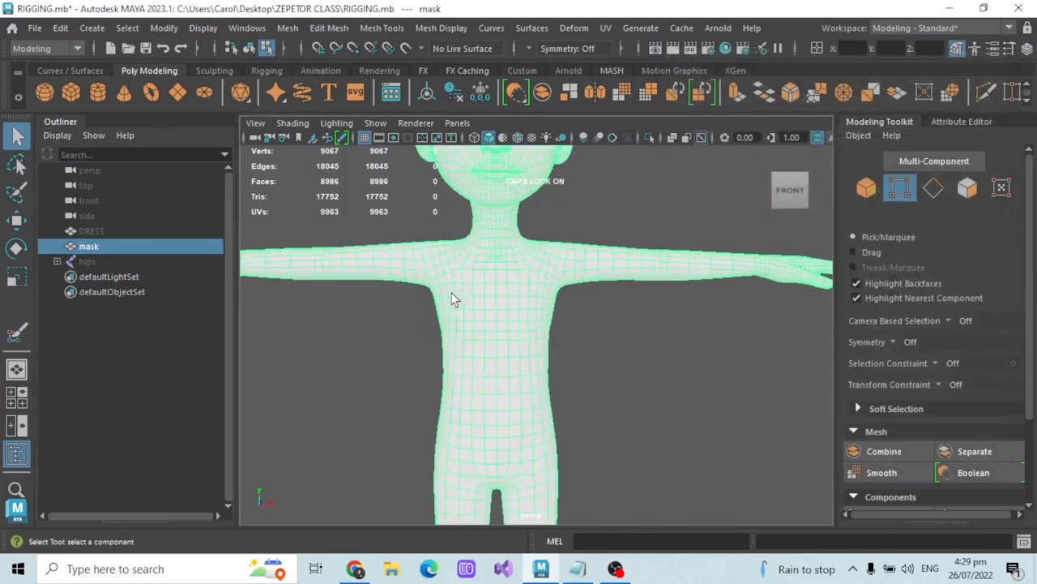
scroll(500, 312, "down", 5)
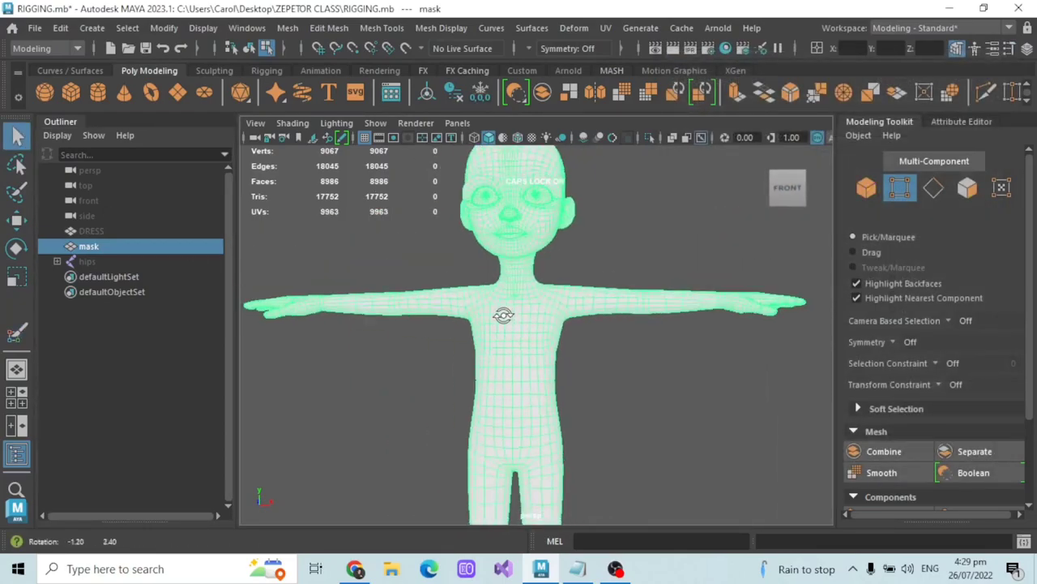
key("F9")
key("F11")
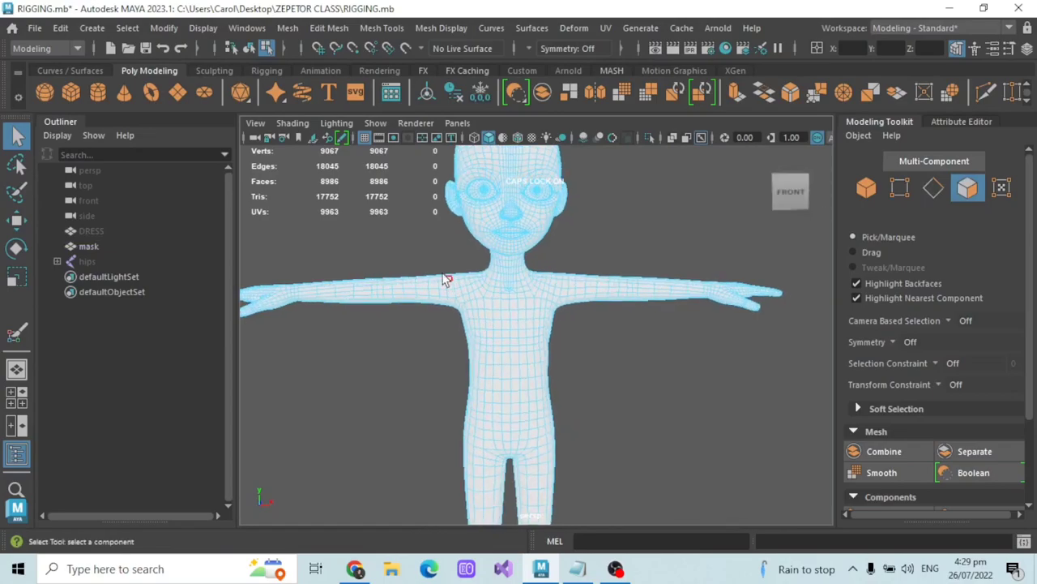
left_click_drag(428, 261, 594, 355)
middle_click_drag(585, 350, 571, 294, "alt")
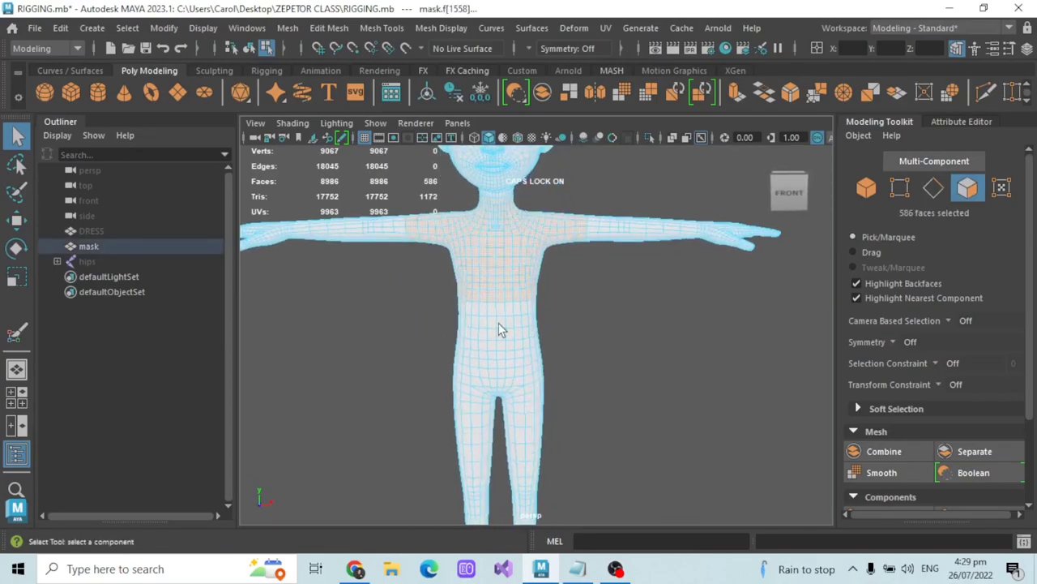
left_click_drag(445, 313, 463, 318, "alt")
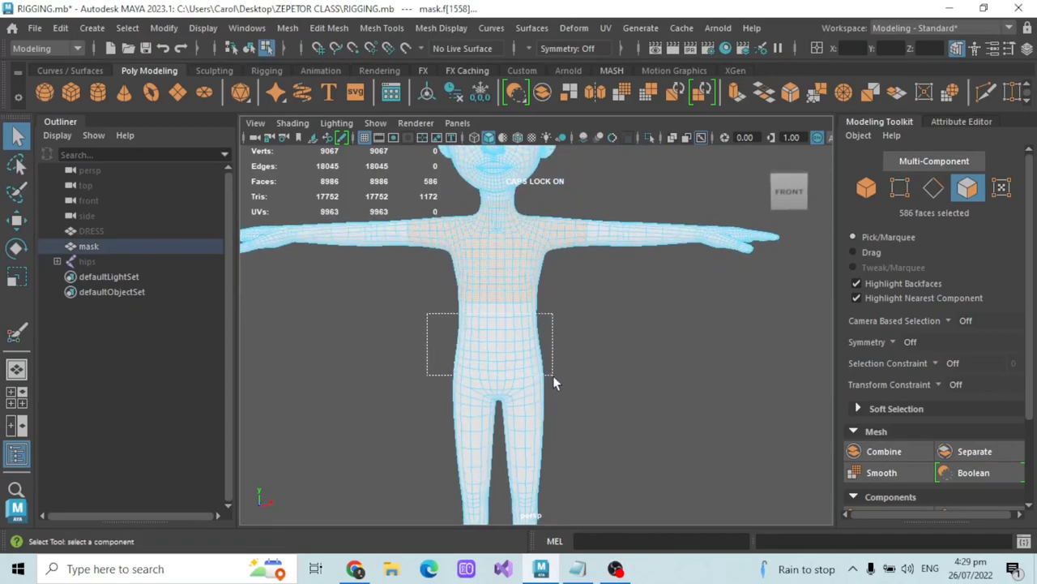
left_click_drag(588, 396, 550, 323)
left_click_drag(528, 258, 496, 235, "shift")
Step: Extend the face selection downward over the upper thigh around the crotch
scroll(508, 277, "down", 3)
left_click_drag(508, 277, 288, 325, "alt")
scroll(505, 292, "up", 3)
left_click_drag(464, 319, 417, 316, "alt")
left_click(432, 381, "shift")
double_click(462, 377, "shift")
left_click_drag(466, 379, 466, 379, "shift")
Step: Set symmetry to Object X, deselect the lower rows of thigh faces and turn symmetry off
left_click(572, 47)
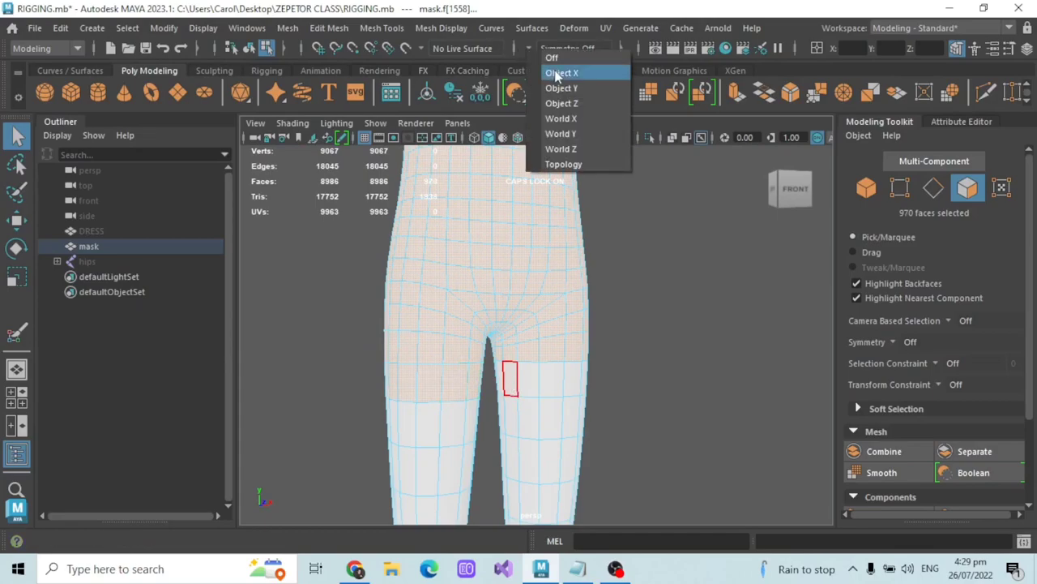
left_click(560, 72)
scroll(545, 330, "up", 2)
left_click_drag(544, 330, 466, 312, "alt")
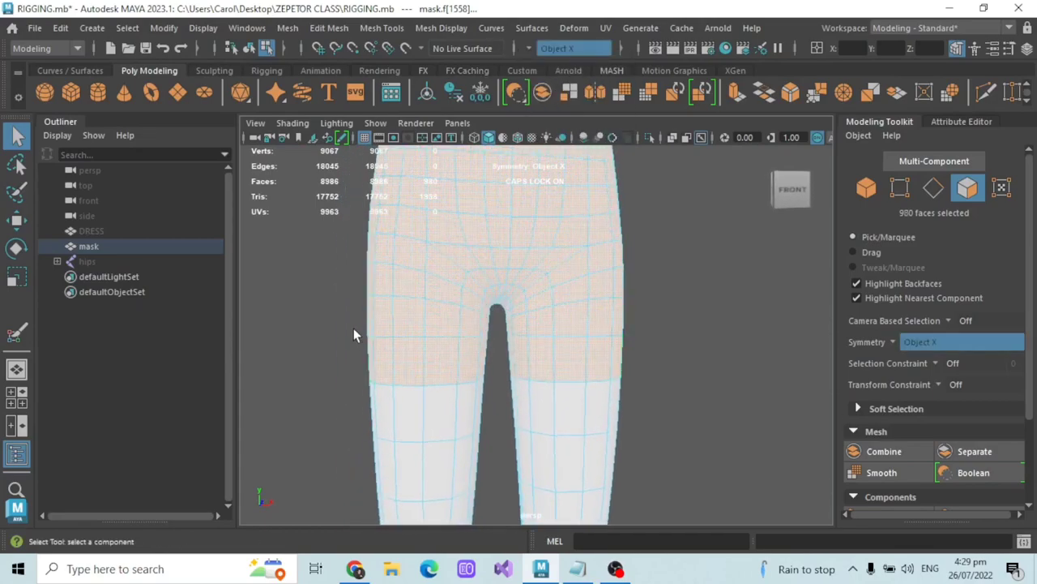
left_click_drag(606, 349, 641, 346, "ctrl")
left_click(553, 50)
left_click(553, 56)
Step: Deselect individual thigh faces around the front and back of the legs just below the crotch
mouse_move(486, 275)
left_mouse_down("alt")
mouse_move(684, 290)
mouse_move(620, 325)
mouse_move(484, 294)
left_mouse_up("alt")
left_click(484, 294, "ctrl")
left_click(454, 298, "ctrl")
left_click(426, 305, "ctrl")
left_click(528, 295, "ctrl")
left_click_drag(404, 309, 616, 308, "alt")
left_click(498, 298, "ctrl")
left_click(574, 308, "ctrl")
left_click(539, 311, "ctrl")
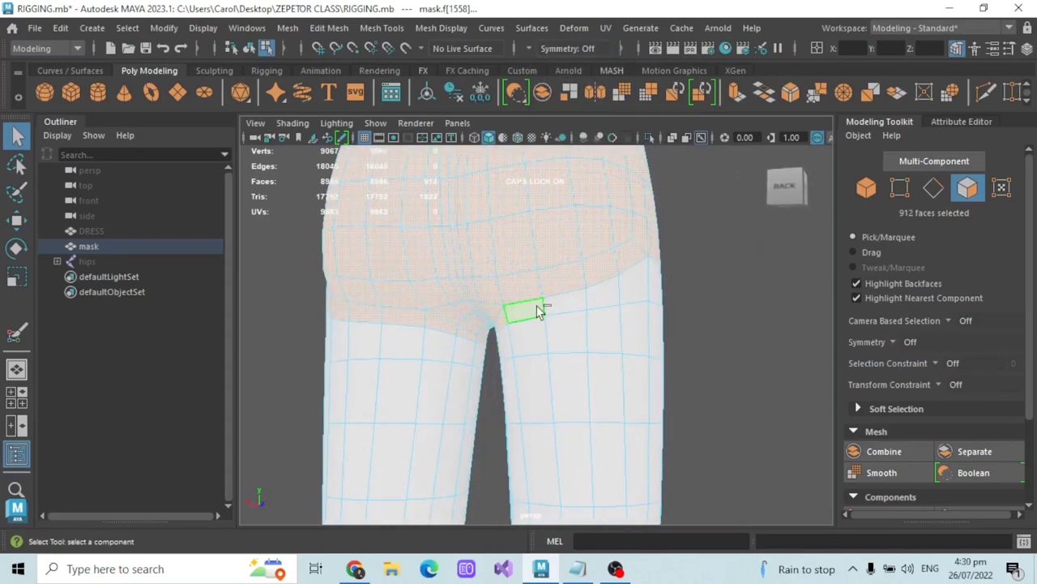
left_click_drag(534, 312, 584, 318, "alt")
left_click(558, 320, "ctrl")
left_click_drag(523, 330, 613, 332, "alt")
left_click(456, 290, "ctrl")
Step: Set symmetry to Object X and deselect the remaining unwanted faces around both upper thighs
left_click(571, 49)
left_click_drag(429, 301, 613, 303, "alt")
left_click(610, 305, "ctrl")
left_click(573, 311, "ctrl")
left_click(536, 317, "ctrl")
left_click_drag(534, 338, 750, 345, "alt")
left_click(563, 329, "ctrl")
scroll(535, 329, "down", 4)
left_click(535, 326, "ctrl")
Step: Add the missing faces in the row around the back of the neck to the selection symmetrically
scroll(536, 333, "up", 2)
scroll(538, 354, "down", 6)
middle_click_drag(576, 211, 596, 379, "alt")
scroll(594, 429, "up", 3)
left_click_drag(591, 479, 589, 333, "alt")
scroll(589, 327, "up", 4)
left_click(555, 212, "shift")
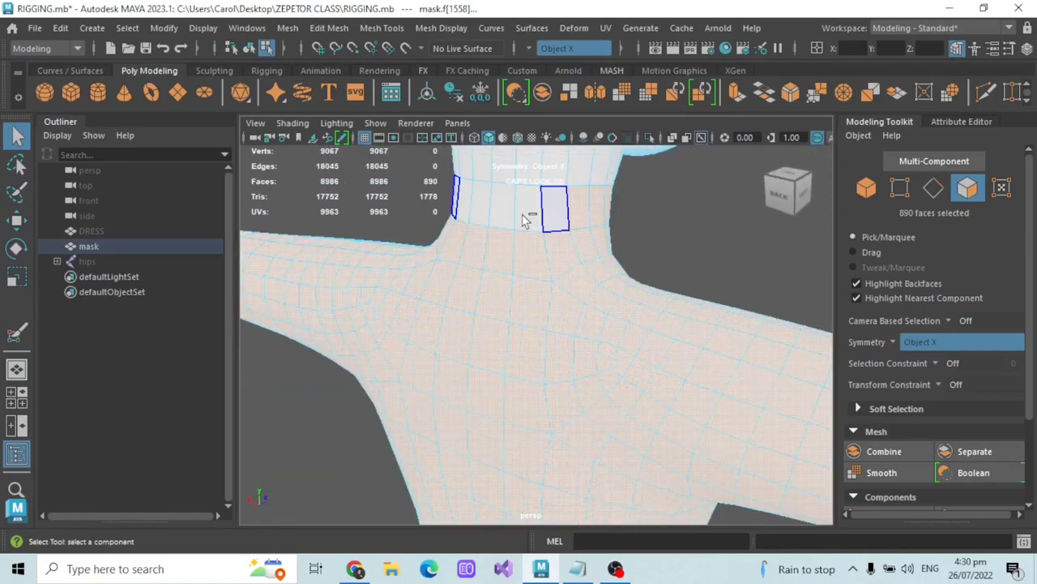
left_click(525, 214, "shift")
left_click(501, 214, "shift")
Step: Turn symmetry off, isolate the selected torso faces in wireframe display and select the mask object
scroll(535, 252, "down", 6)
left_click_drag(666, 275, 596, 282, "alt")
middle_click_drag(598, 289, 561, 346, "alt")
scroll(561, 345, "up", 3)
mouse_move(561, 346)
left_mouse_down("alt")
mouse_move(540, 345)
mouse_move(527, 330)
mouse_move(548, 340)
left_mouse_up("alt")
left_click_drag(548, 341, 584, 349, "alt")
left_click(559, 48)
left_click(556, 54)
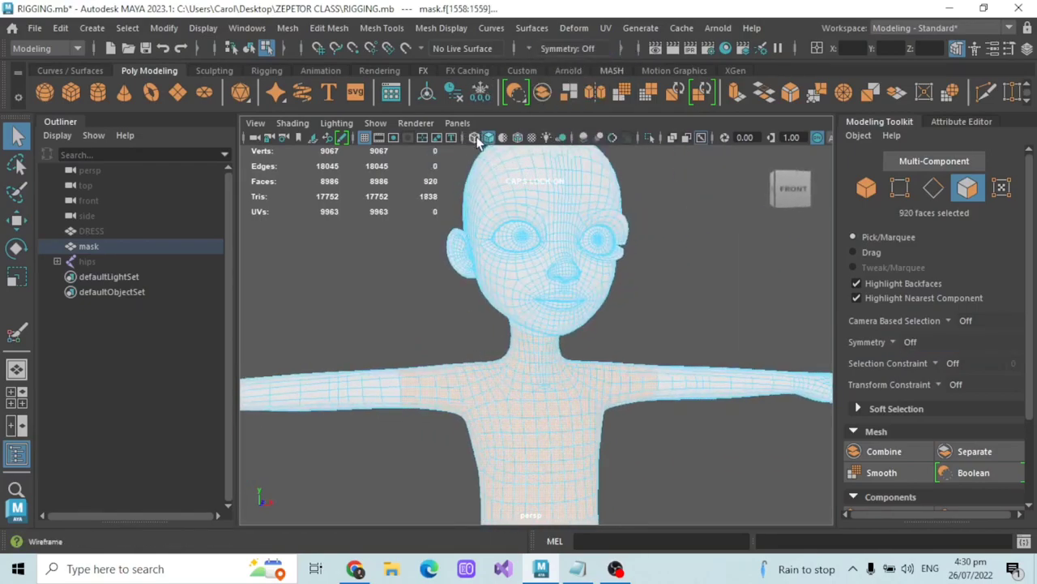
scroll(734, 298, "down", 4)
scroll(667, 262, "up", 2)
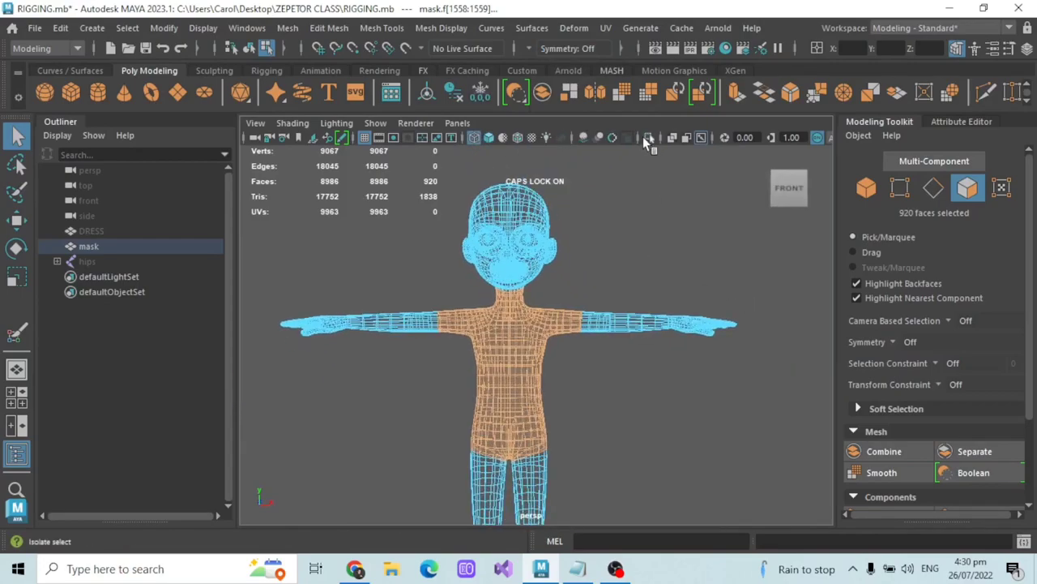
left_click(646, 136)
left_click(91, 249)
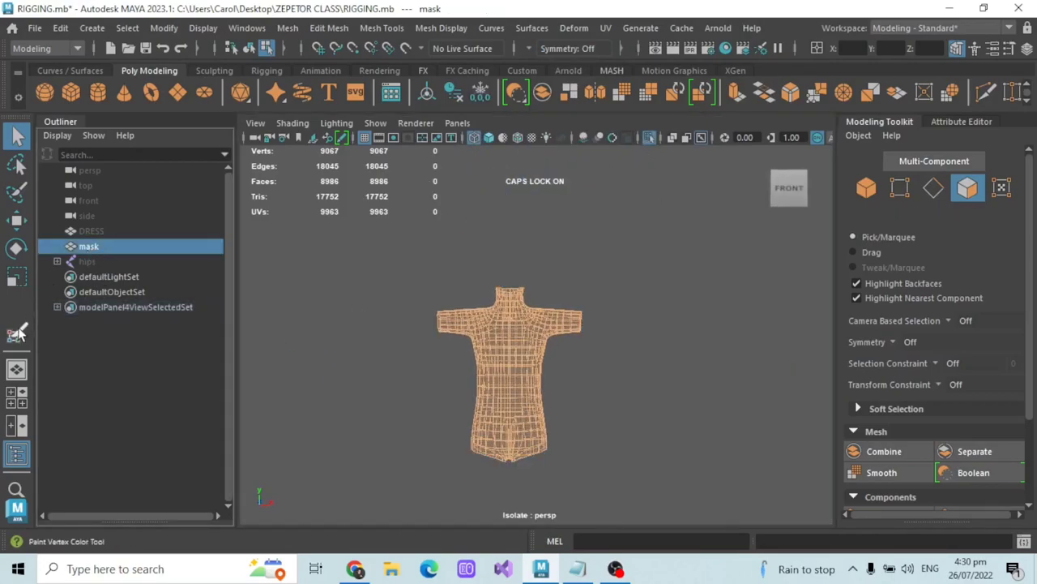
Step: Flood the isolated torso faces of the mask with black using the Paint Vertex Color Tool and show the full mask again
double_click(16, 332)
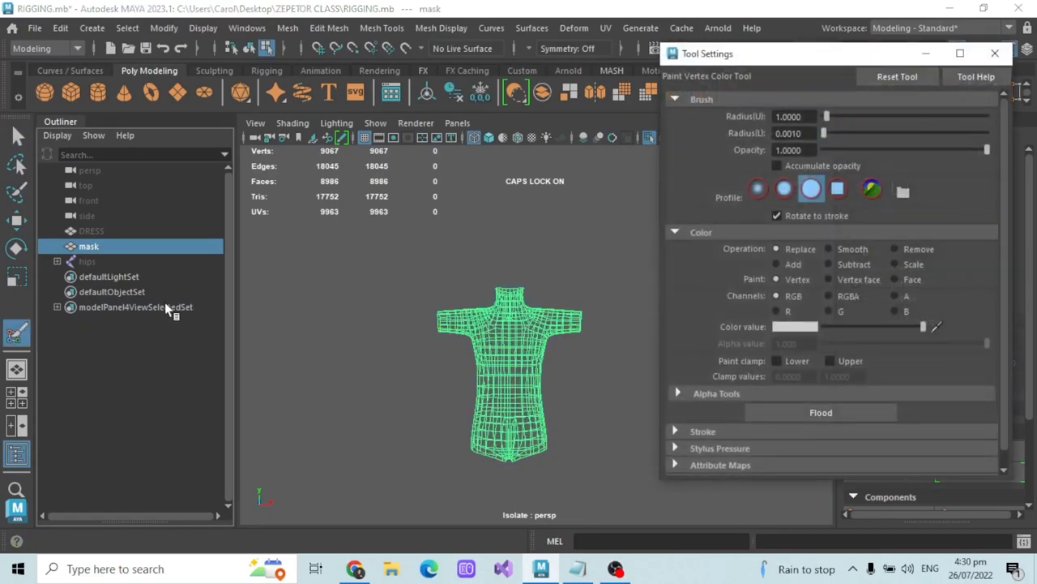
scroll(523, 214, "up", 5)
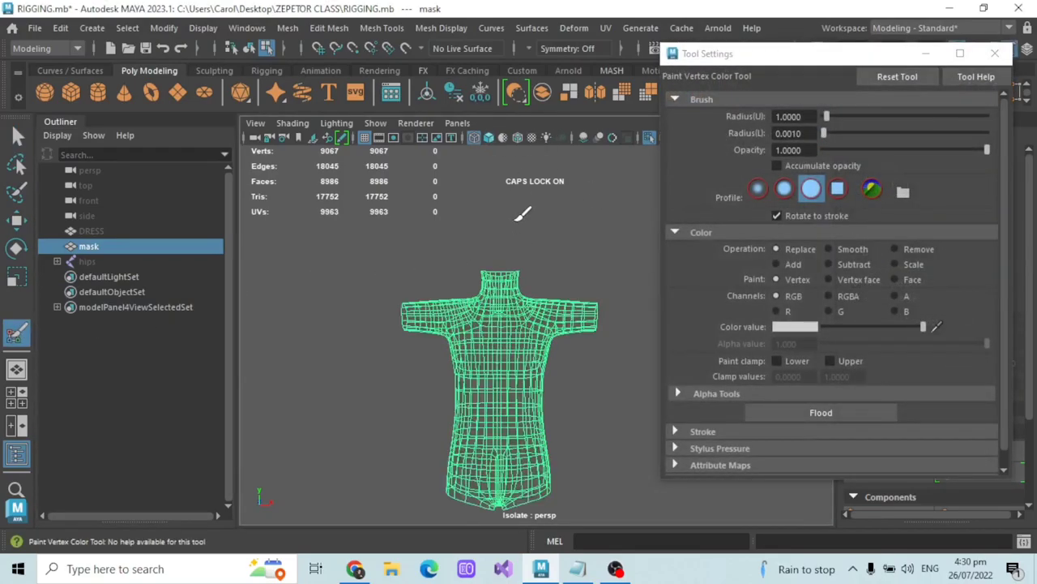
left_click(489, 138)
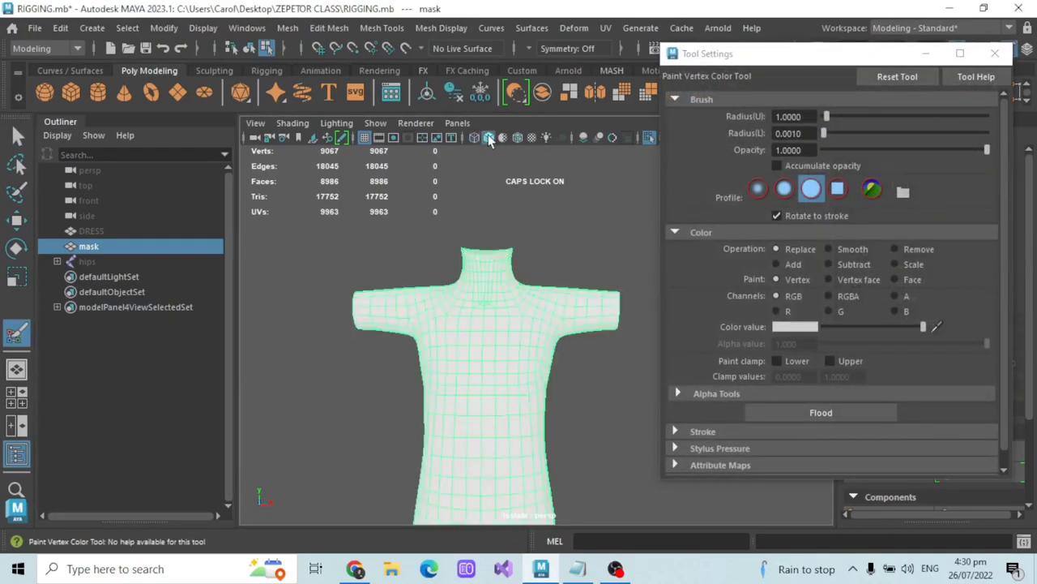
left_click(798, 326)
left_click(821, 290)
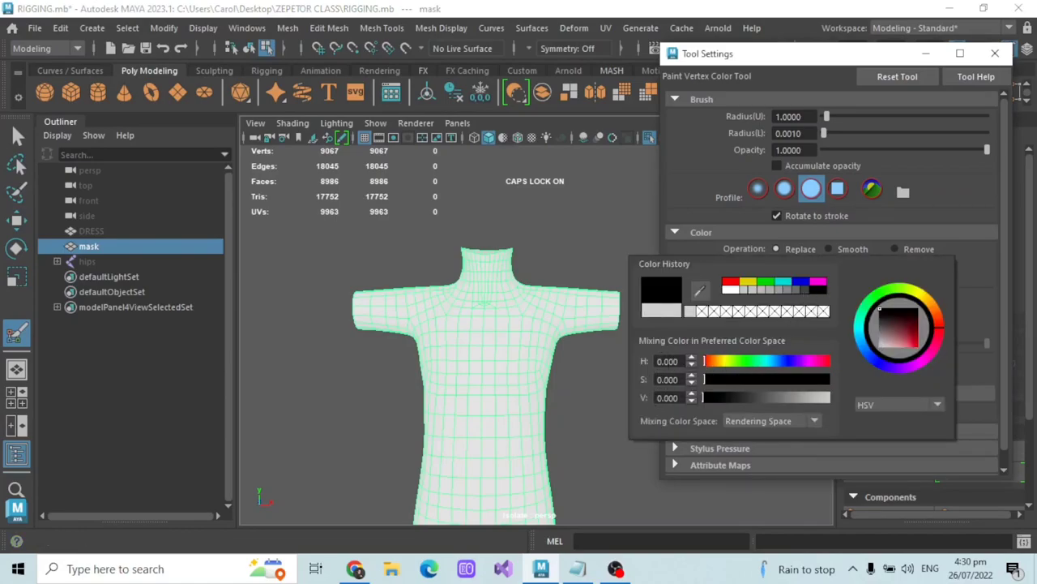
left_click(802, 411)
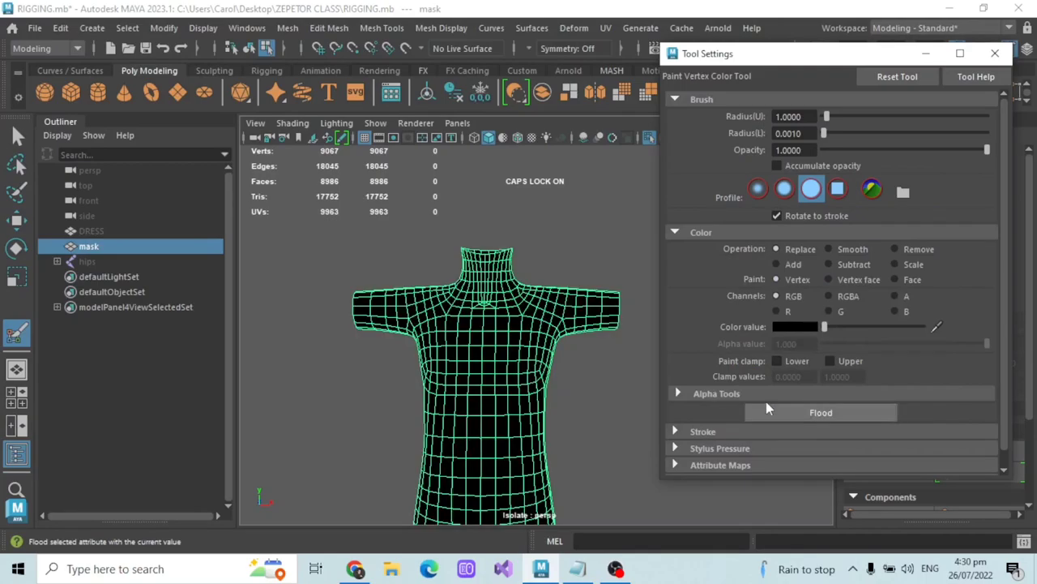
left_click(926, 54)
left_click(649, 137)
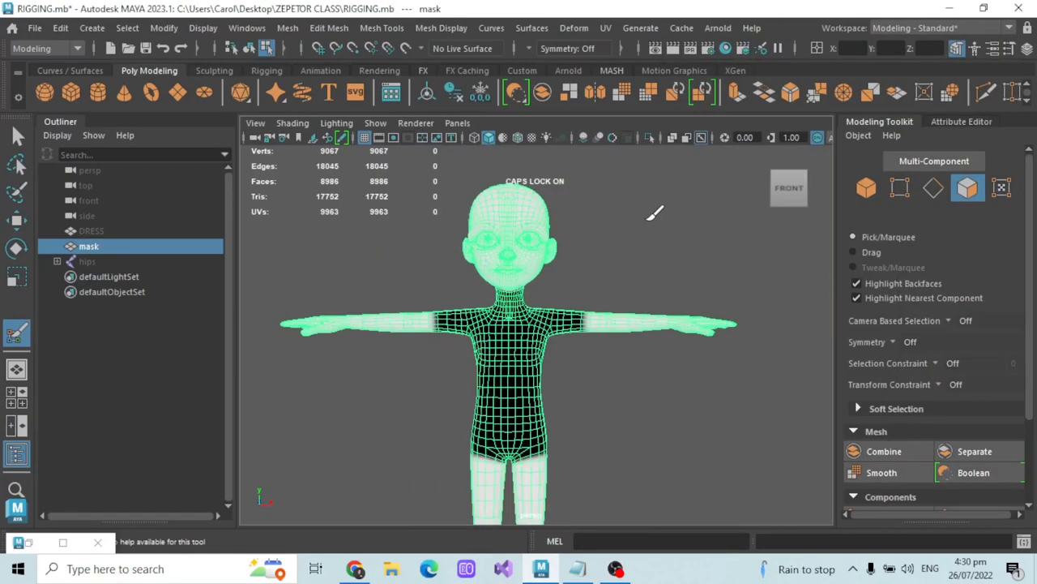
Step: Unhide the DRESS mesh and the hips skeleton so they display together with the painted mask
left_click(113, 262)
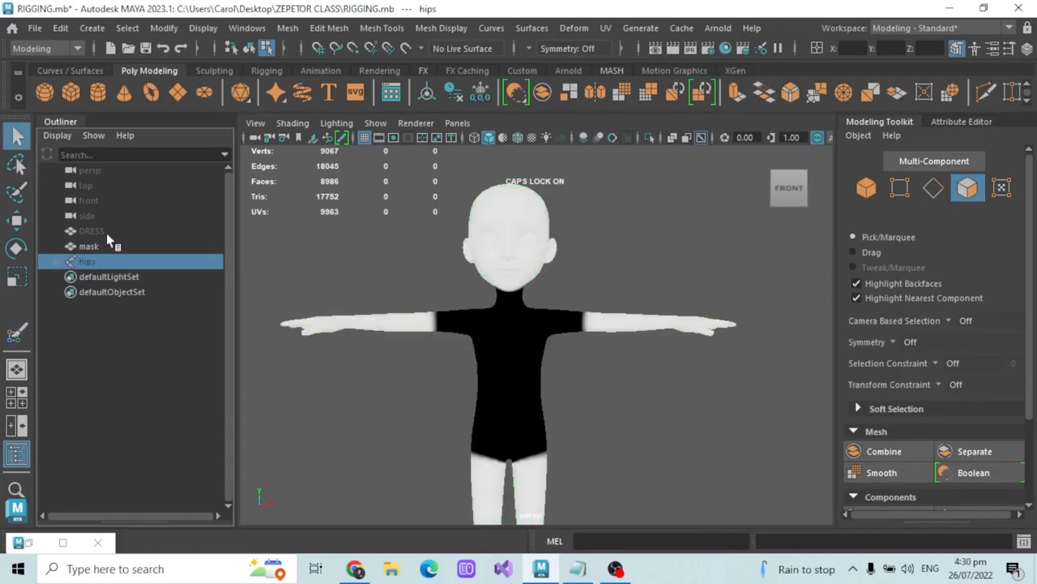
left_click(106, 232, "ctrl")
scroll(486, 310, "up", 3)
middle_click_drag(521, 355, 545, 329, "alt")
mouse_move(560, 332)
left_mouse_down("alt")
mouse_move(471, 307)
mouse_move(562, 340)
left_mouse_up("alt")
scroll(546, 332, "up", 3)
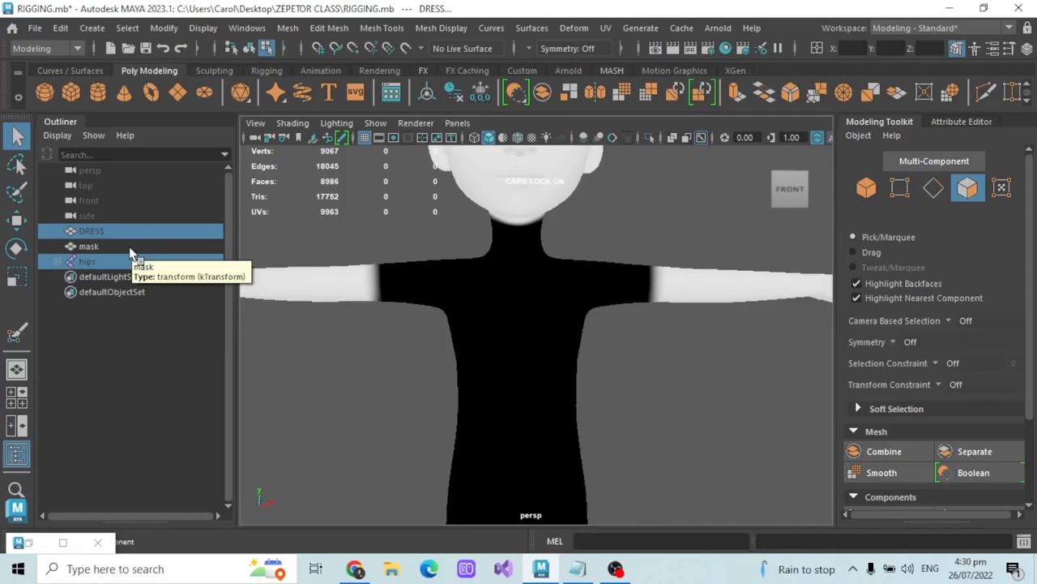
key("shift+h")
scroll(567, 244, "down", 5)
scroll(600, 230, "up", 2)
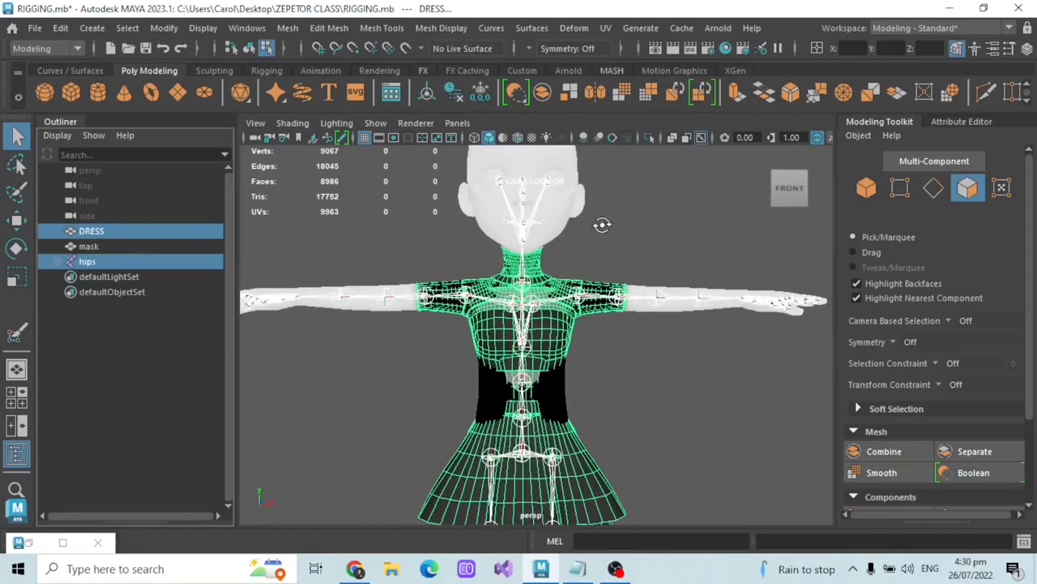
Step: Examine how the dress covers the black area of the mask around the neck, sleeves, back and waist
left_click_drag(605, 227, 580, 226, "alt")
middle_click_drag(580, 226, 584, 288, "alt")
scroll(584, 290, "up", 4)
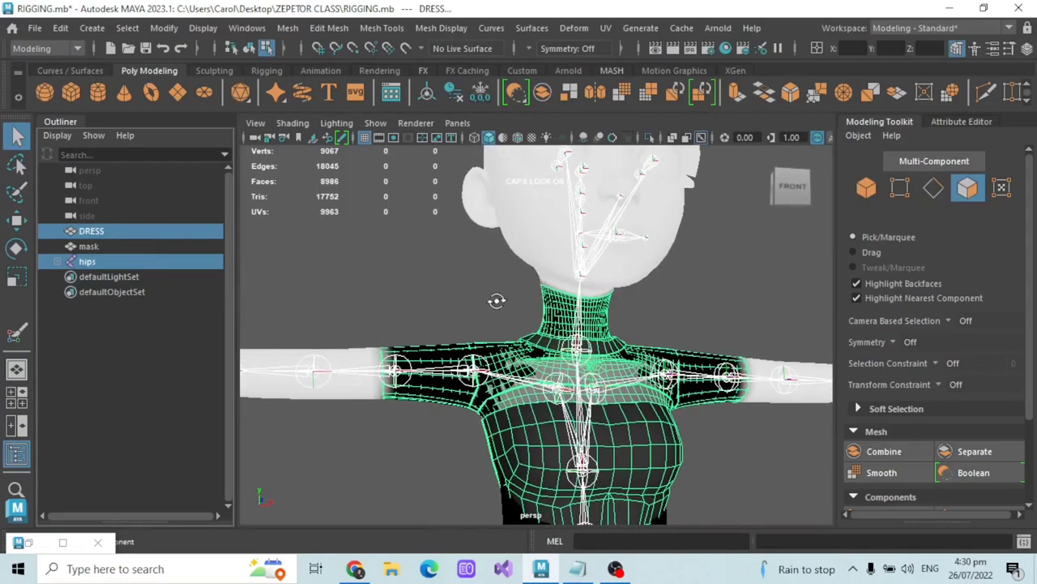
scroll(482, 300, "down", 2)
left_click_drag(481, 301, 497, 308, "alt")
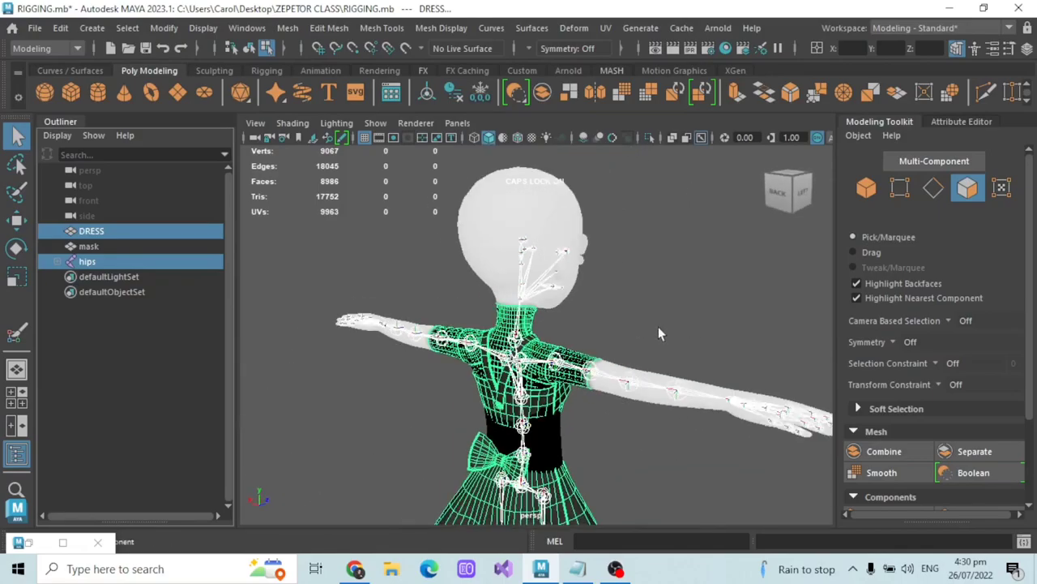
scroll(658, 331, "up", 4)
scroll(567, 321, "down", 5)
left_click_drag(567, 322, 581, 371, "alt")
scroll(593, 373, "up", 5)
scroll(596, 349, "down", 5)
scroll(595, 349, "up", 3)
scroll(601, 349, "down", 3)
scroll(556, 354, "up", 4)
scroll(521, 371, "up", 3)
scroll(500, 374, "down", 4)
scroll(581, 370, "down", 2)
middle_click_drag(581, 370, 559, 338, "alt")
scroll(558, 341, "up", 4)
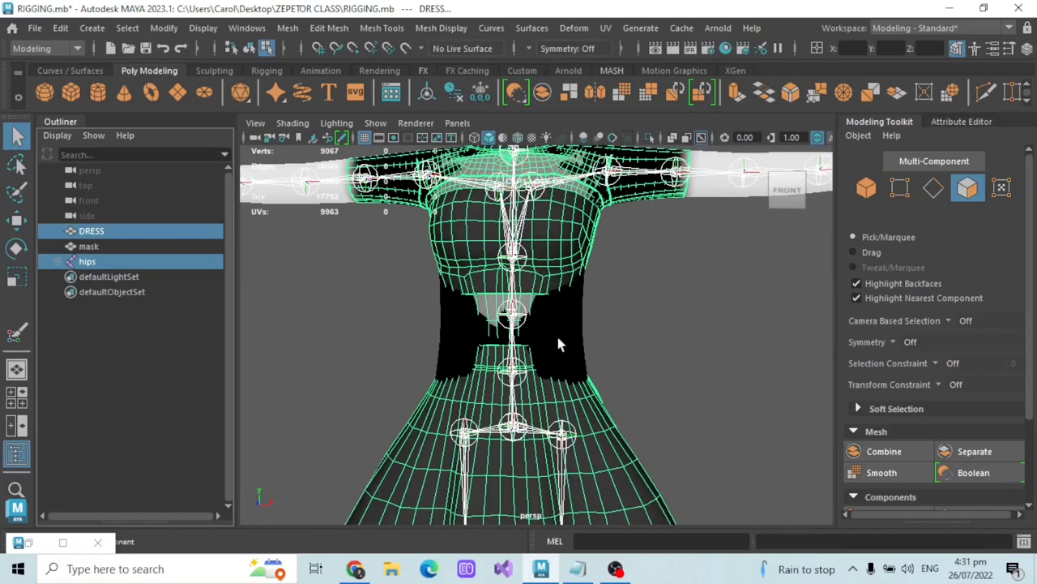
scroll(534, 341, "up", 3)
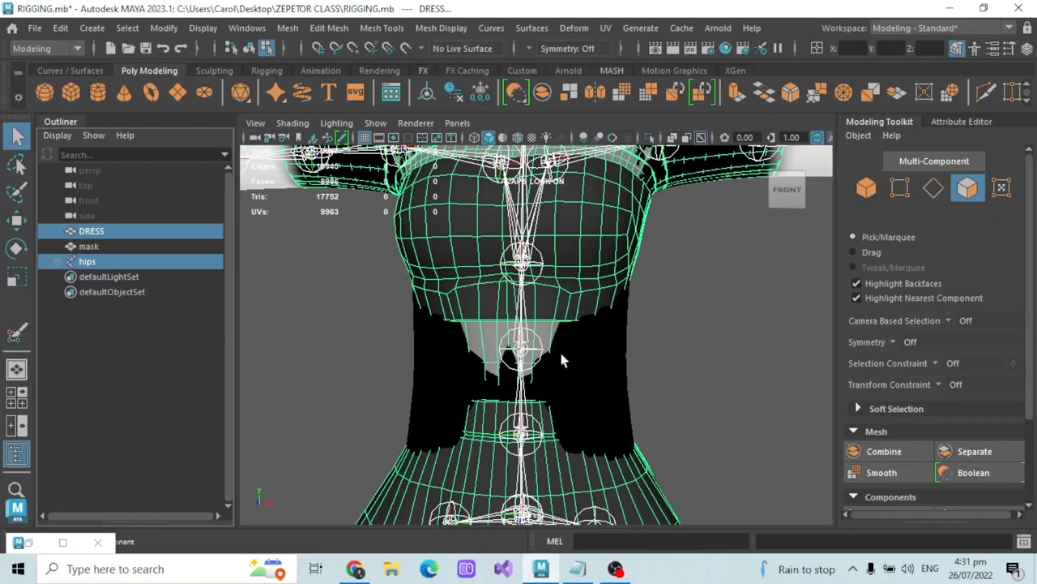
Step: Compare the mask and DRESS meshes at the waist by highlighting each one, and review them together with the hips skeleton
left_click(89, 245)
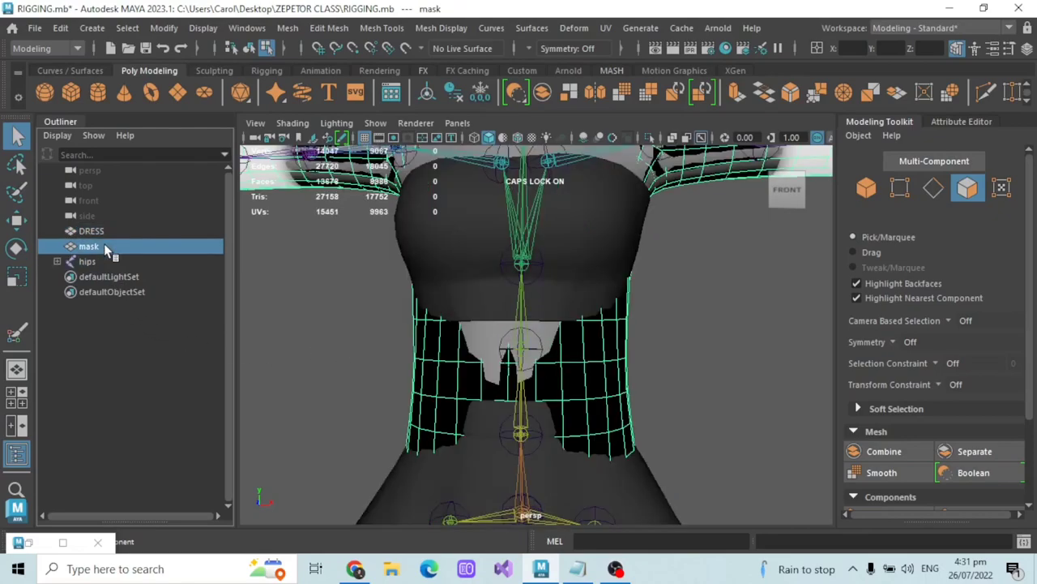
left_click_drag(530, 364, 498, 338, "alt")
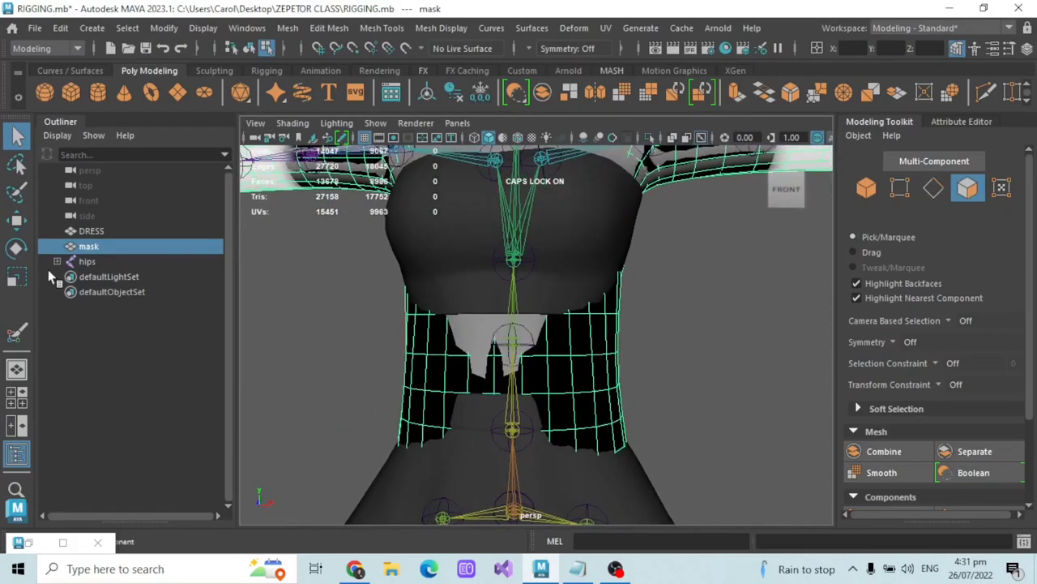
left_click(96, 232)
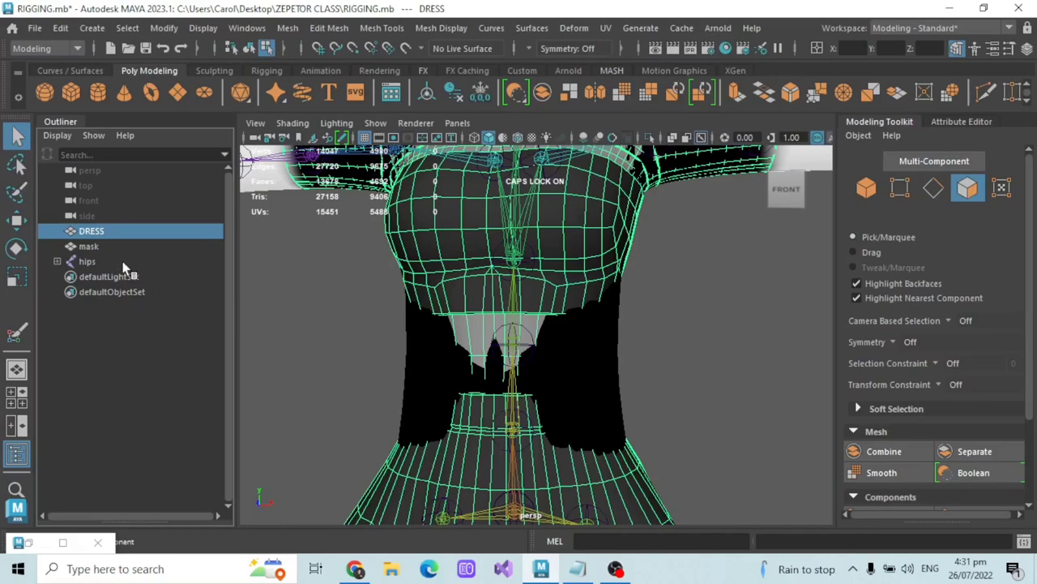
scroll(608, 324, "down", 5)
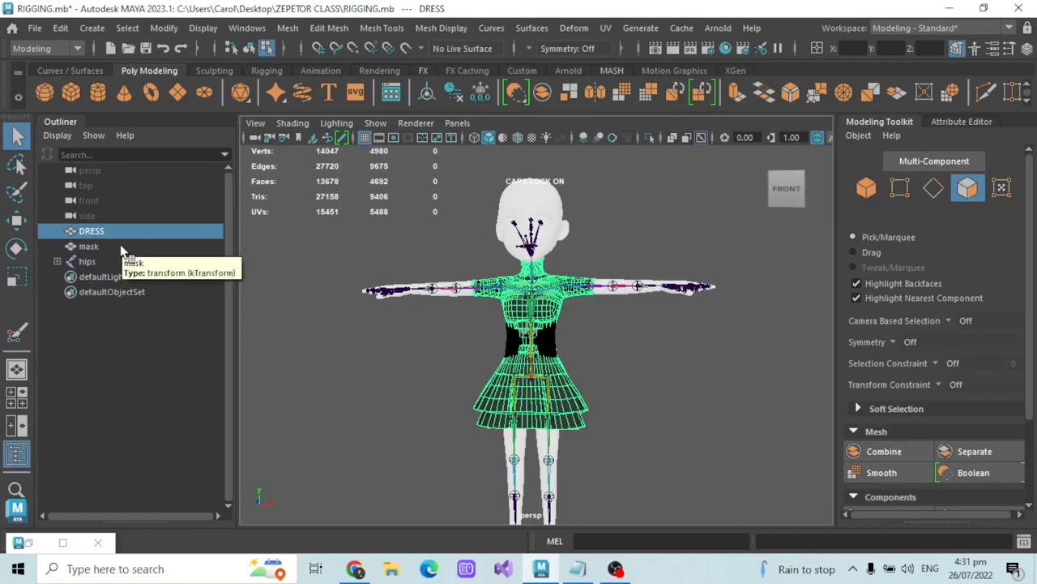
key("f")
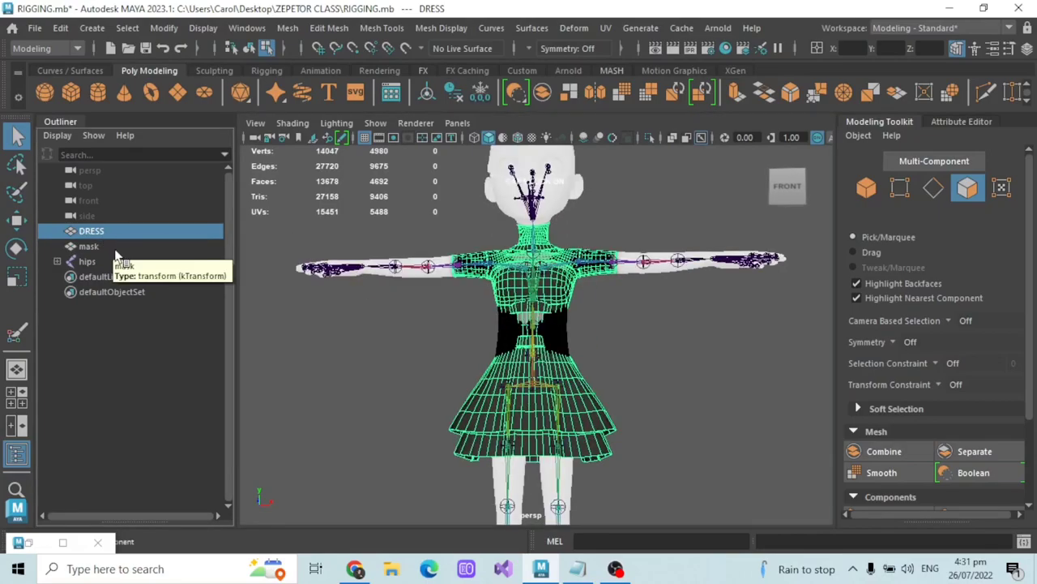
left_click(101, 246, "shift")
left_click(103, 261, "shift")
left_click(104, 230)
Step: Rename the mask's lambert2 material as MASK_SHD
left_click(104, 246)
left_click(961, 120)
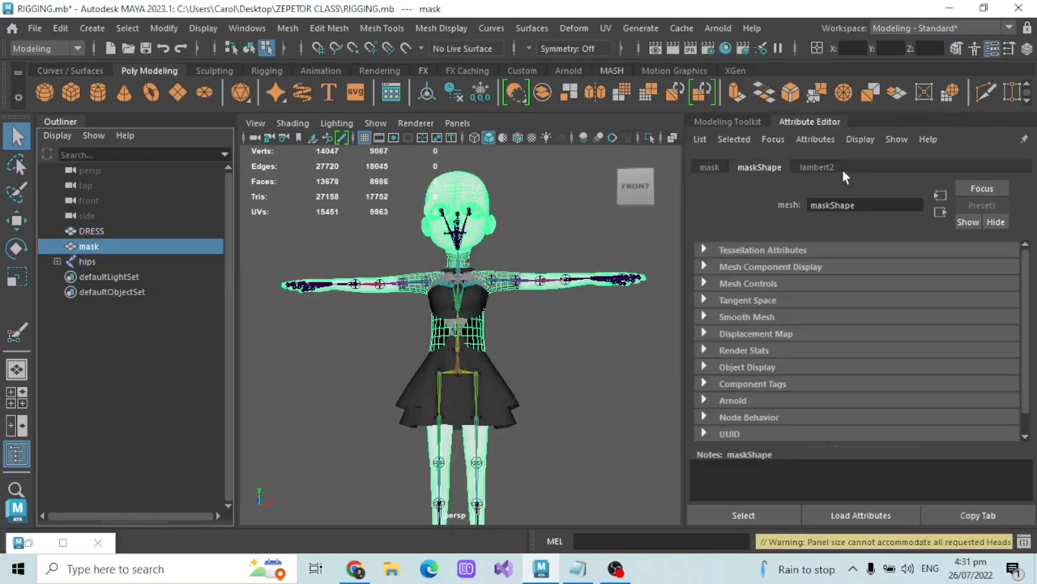
left_click(816, 167)
double_click(859, 204)
type("MASK_SHD")
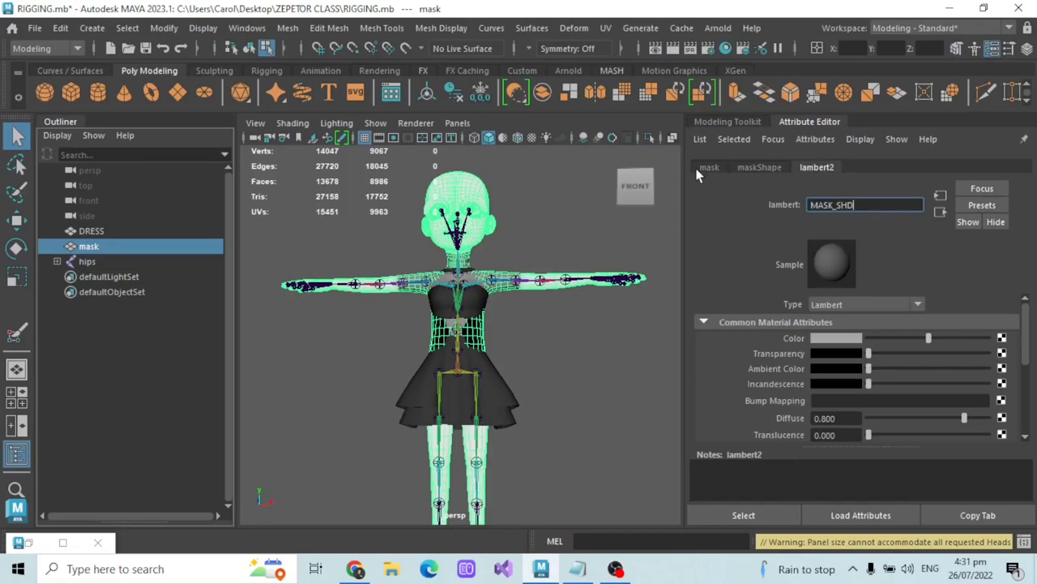
key("Return")
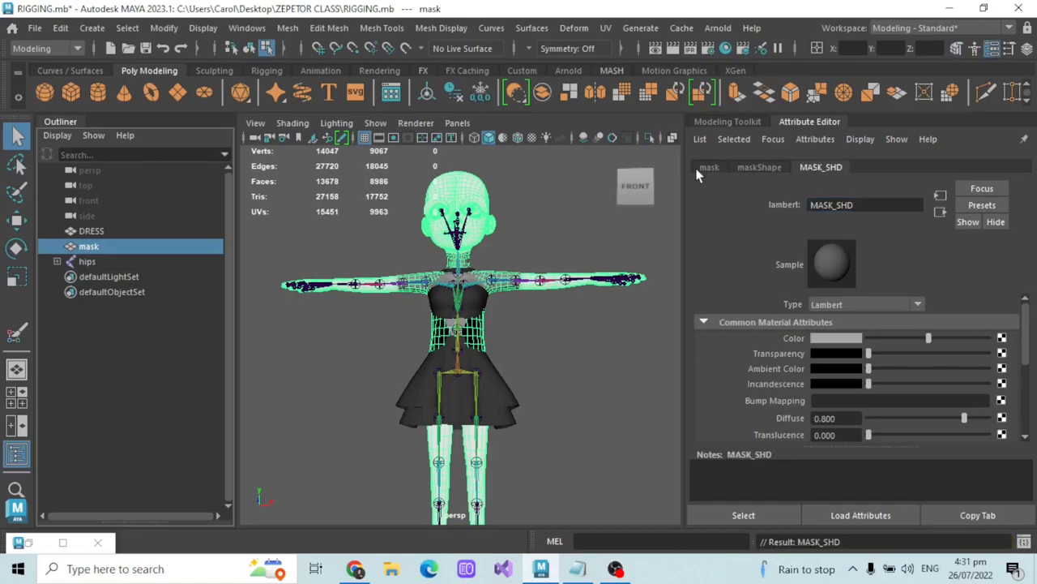
Step: Check the material on DRESS, select DRESS, mask and hips together, and expand the hips hierarchy
left_click(132, 232)
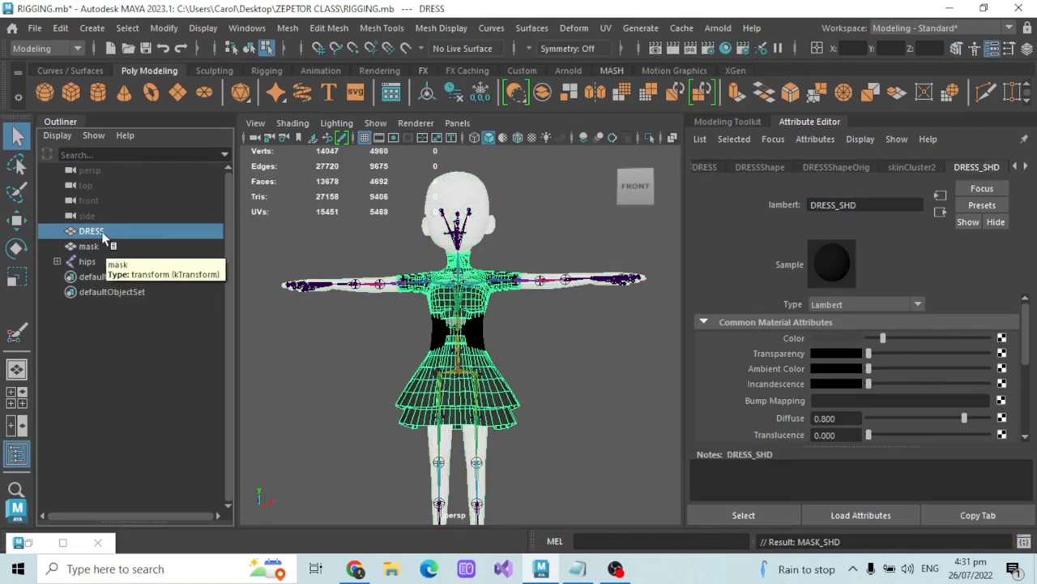
left_click(100, 247, "shift")
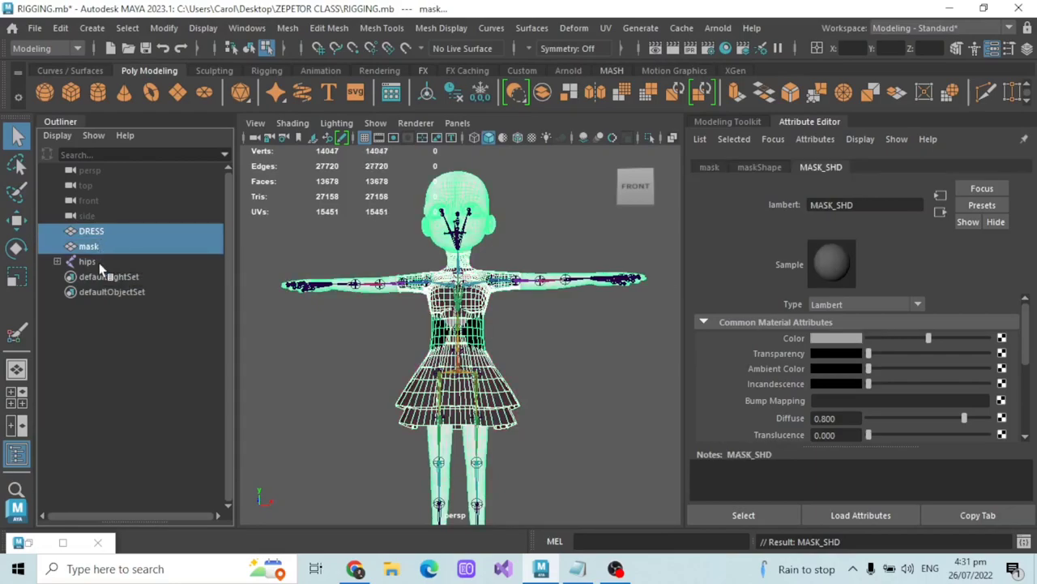
left_click(99, 263, "shift")
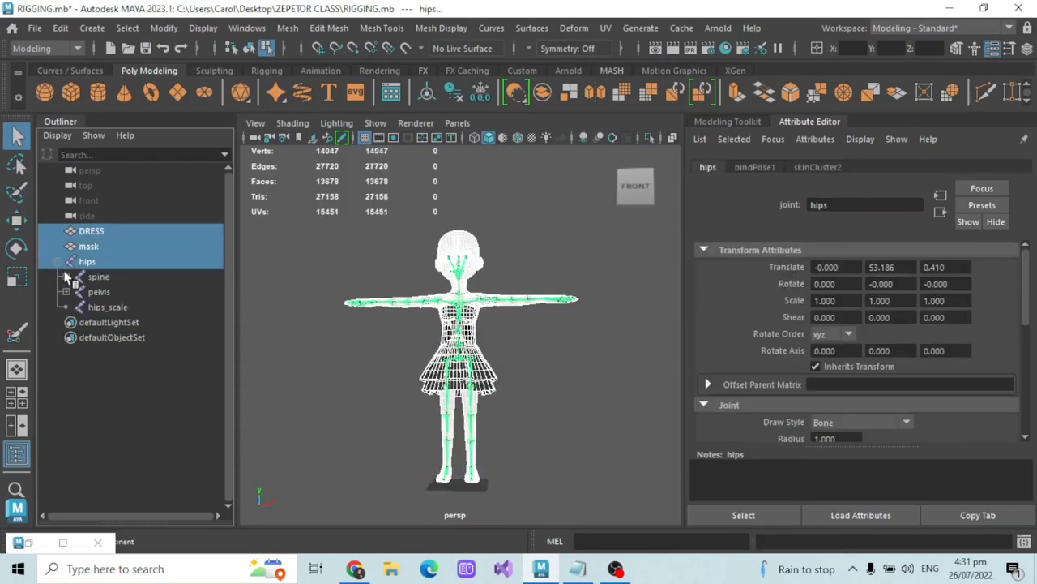
scroll(586, 351, "up", 5)
Step: Hide the DRESS and mask meshes, unhide only DRESS alongside the skeleton, and clear the selection
left_click(97, 232)
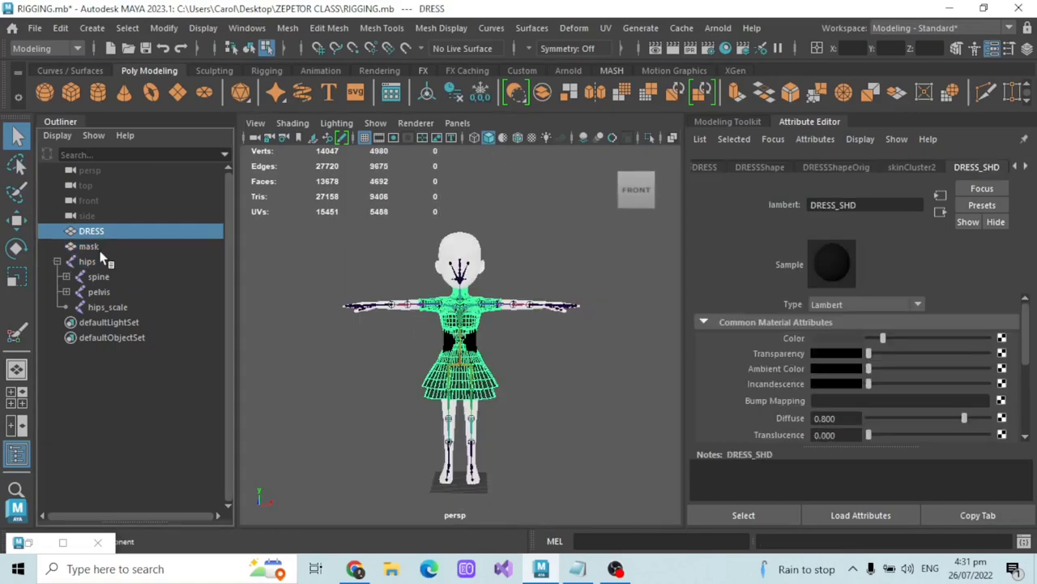
left_click(100, 251, "shift")
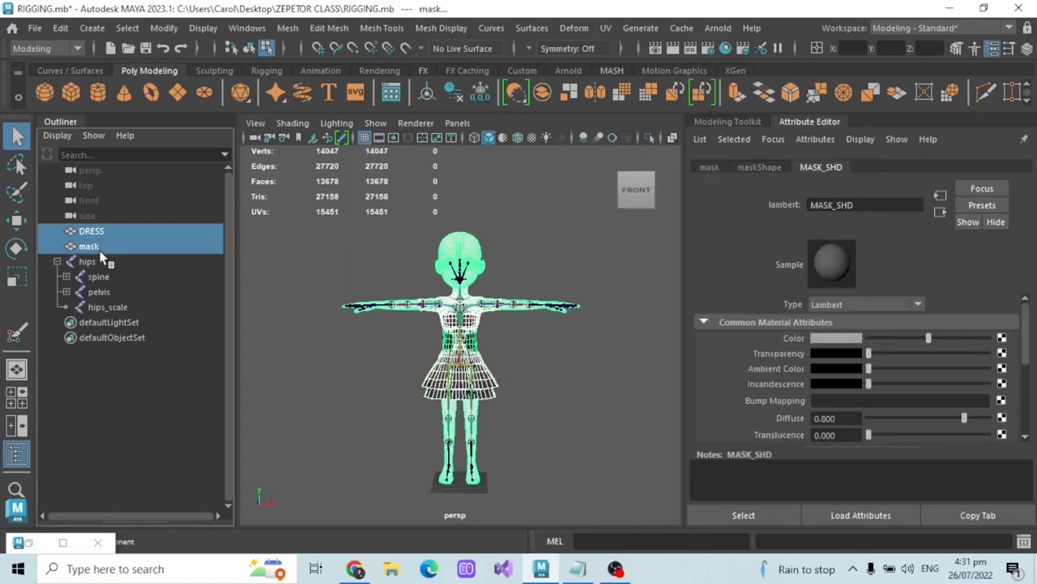
key("ctrl+h")
scroll(438, 288, "up", 3)
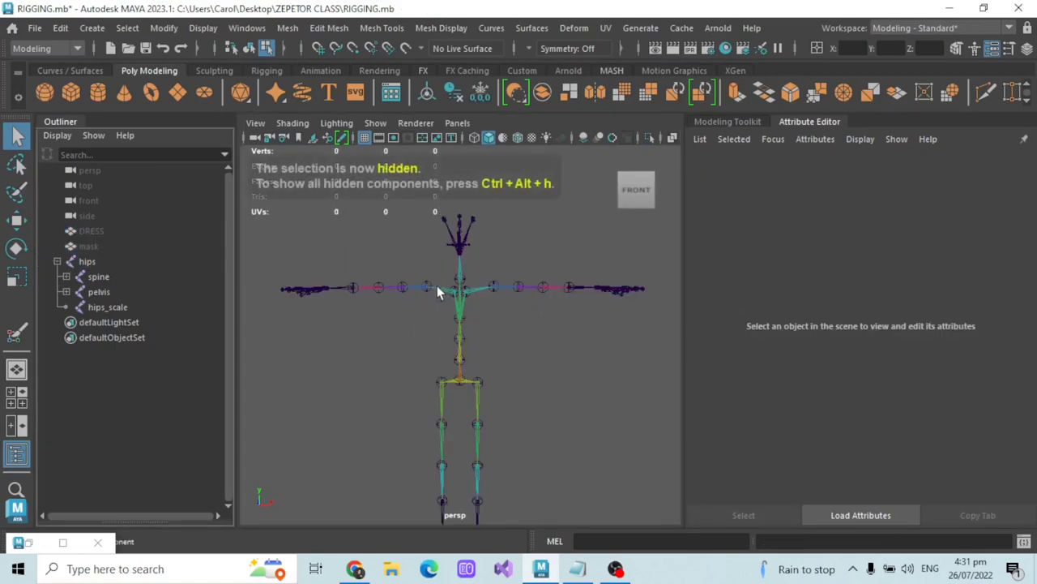
left_click(102, 232)
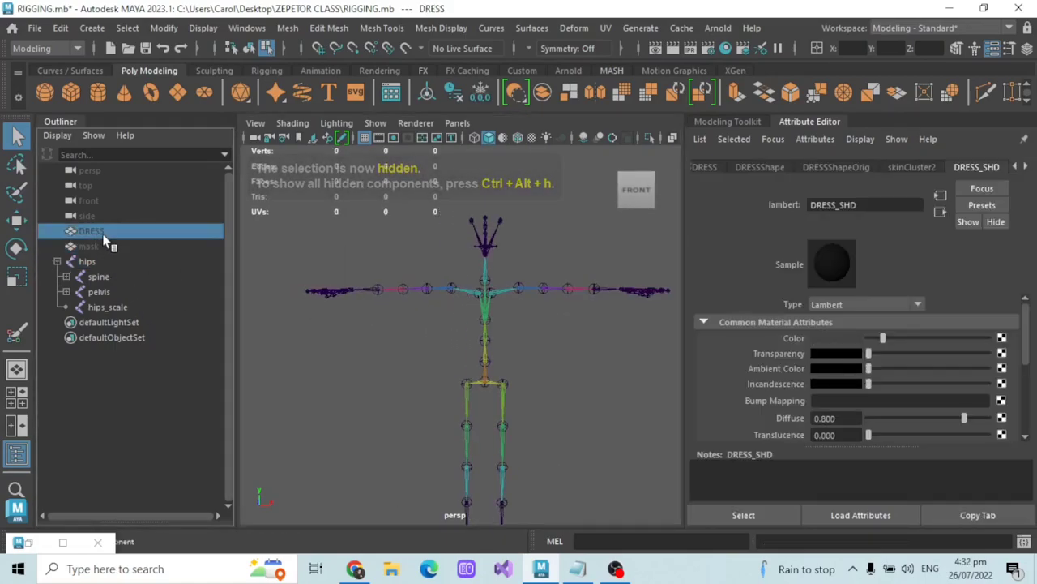
key("shift+h")
scroll(421, 256, "up", 2)
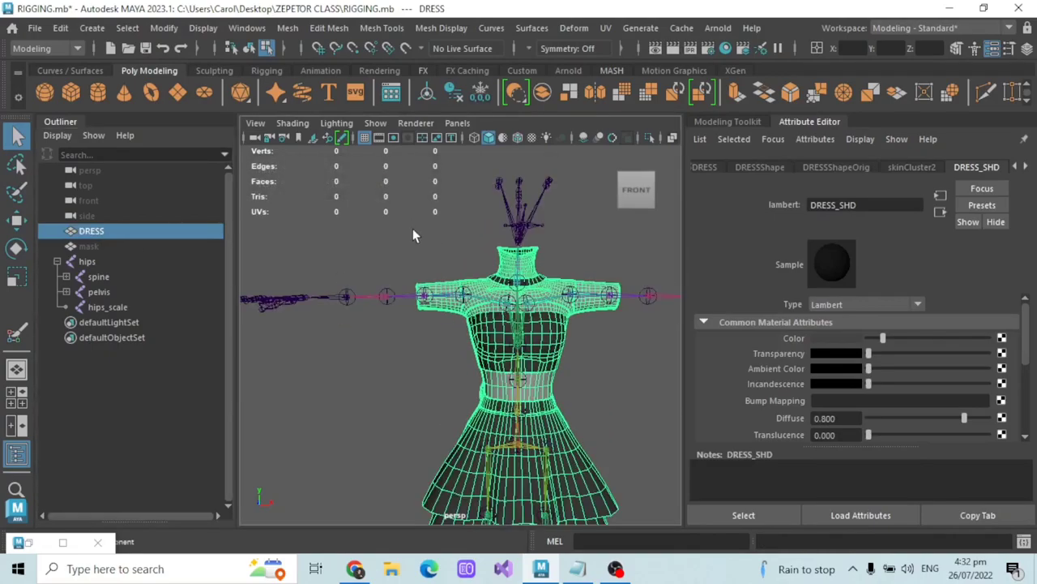
left_click(413, 229)
Step: Examine the dress and the skeleton without the mask, and return to the front view
scroll(445, 219, "down", 2)
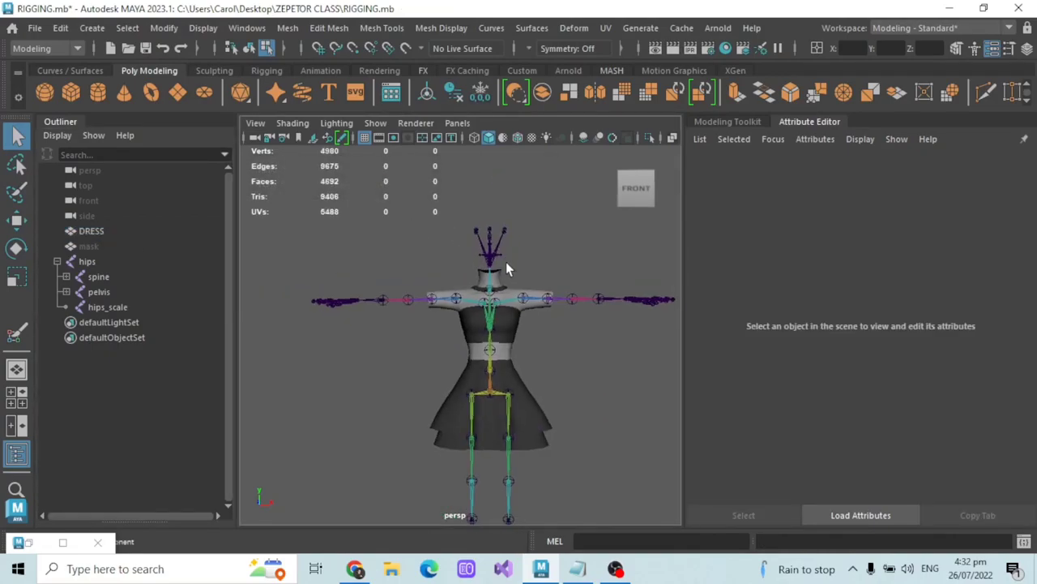
middle_click_drag(499, 259, 494, 240, "alt")
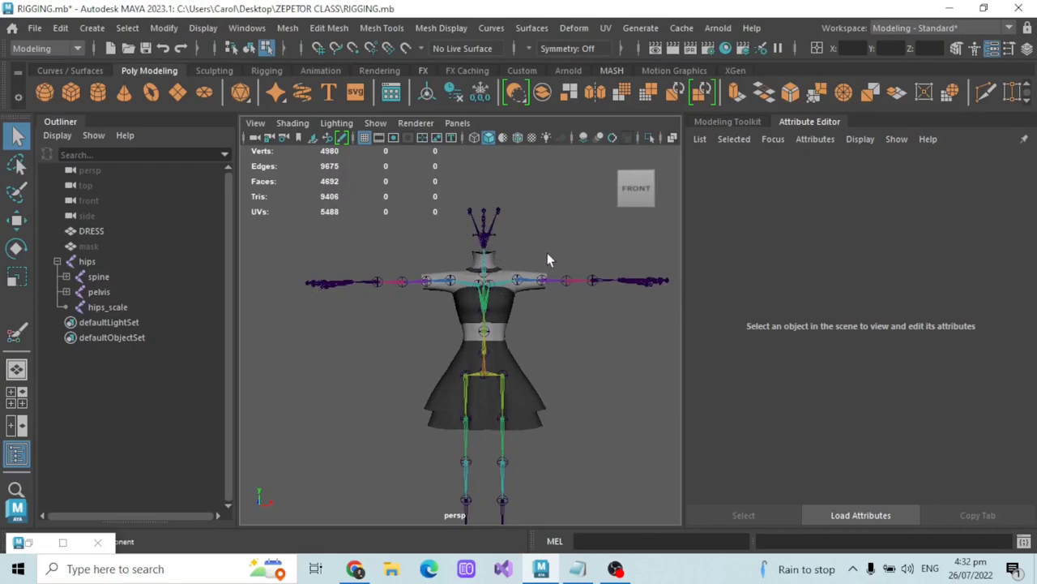
mouse_move(535, 369)
middle_mouse_down("alt")
mouse_move(534, 316)
mouse_move(535, 350)
middle_mouse_up("alt")
left_click_drag(545, 270, 484, 304, "alt")
scroll(523, 276, "up", 4)
left_click(635, 192)
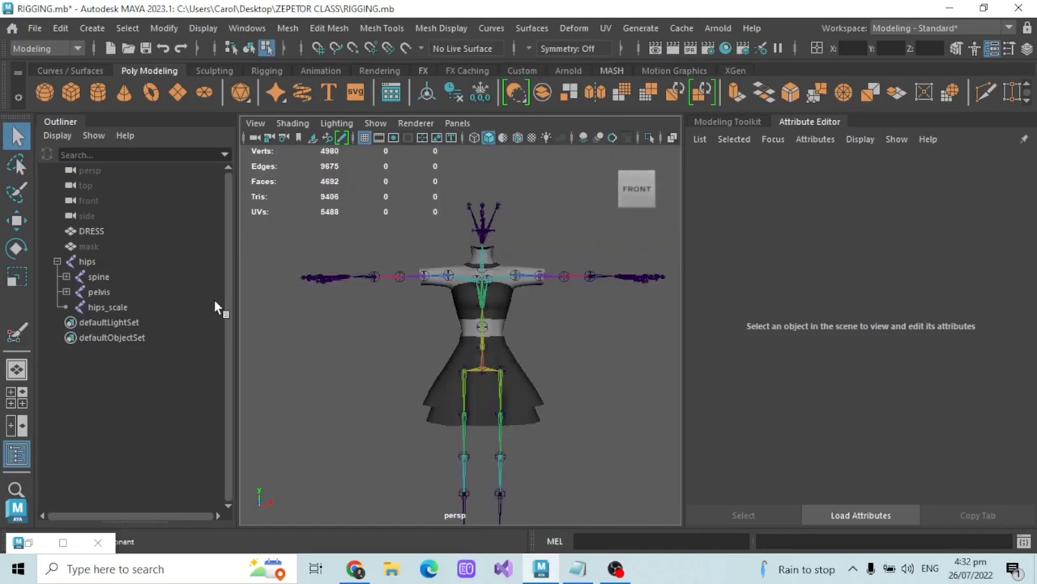
Step: Switch to Chrome and open the Item Guidelines page under Submission Guidelines in the ZEPETO Studio guide
left_click(355, 568)
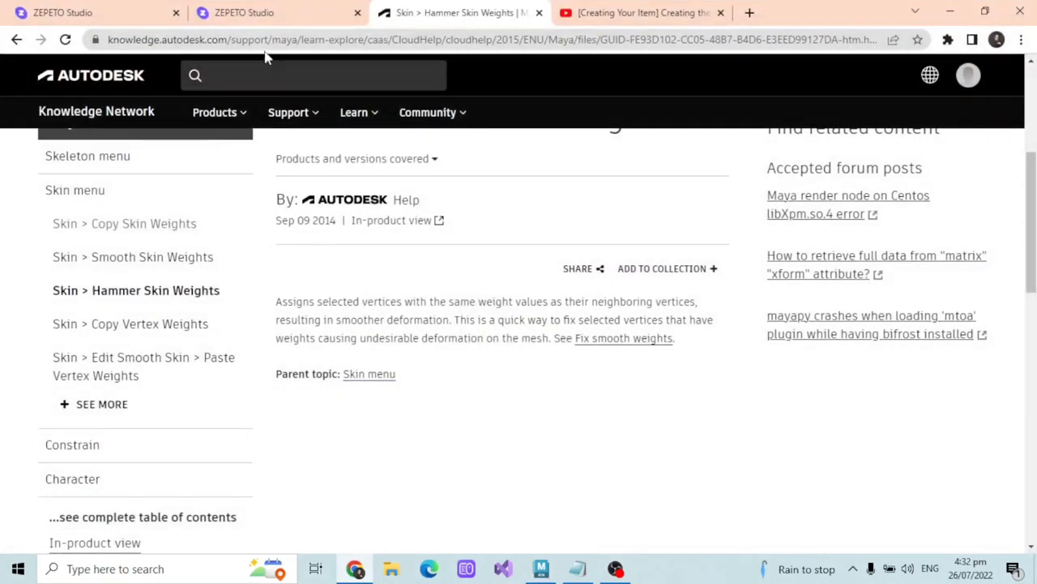
left_click(243, 12)
scroll(294, 257, "up", 15)
scroll(276, 253, "up", 15)
scroll(248, 342, "down", 4)
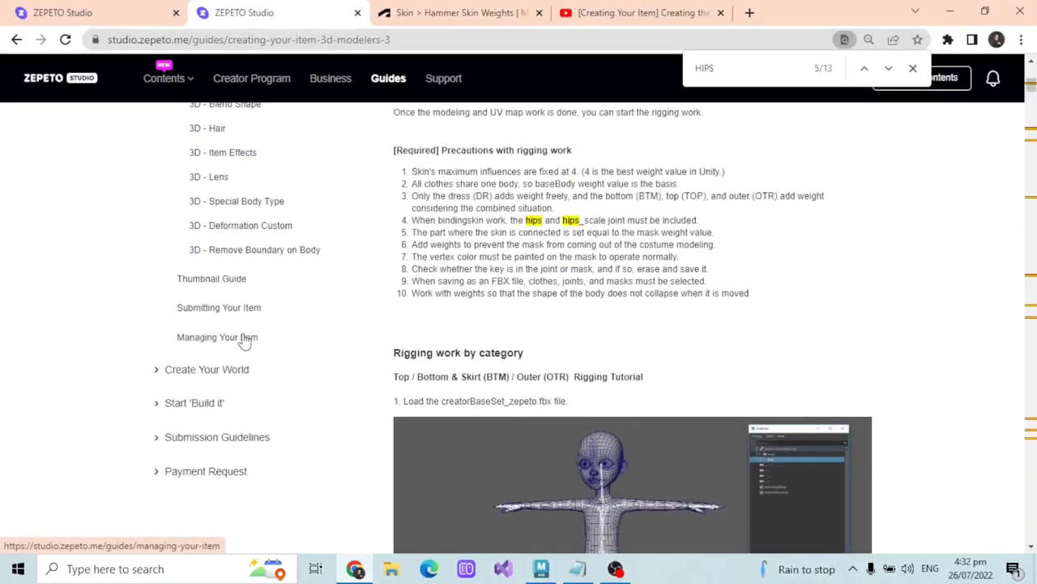
scroll(211, 344, "down", 2)
left_click(154, 293)
scroll(225, 211, "down", 2)
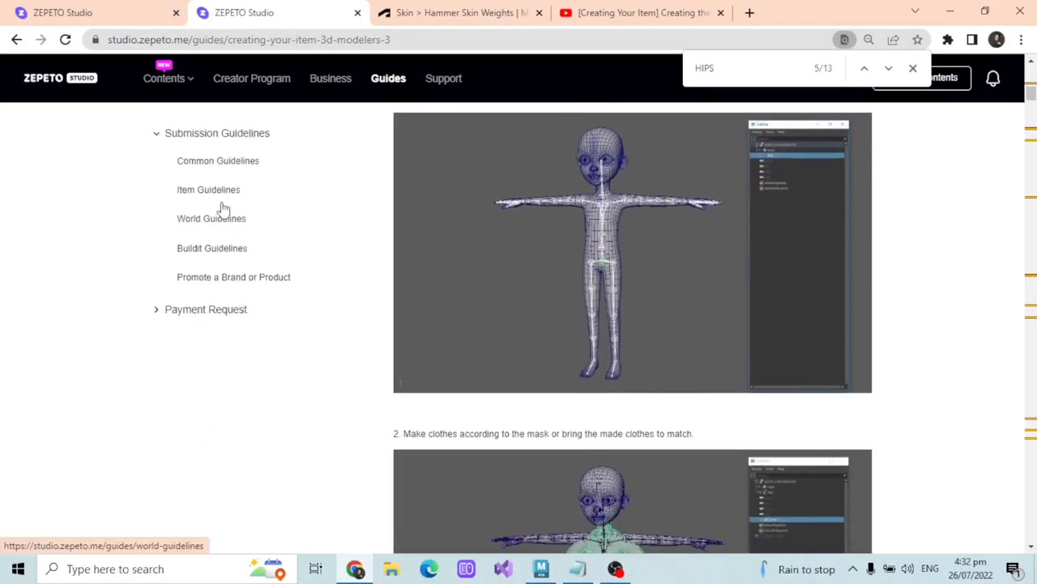
left_click(208, 189)
scroll(440, 340, "down", 5)
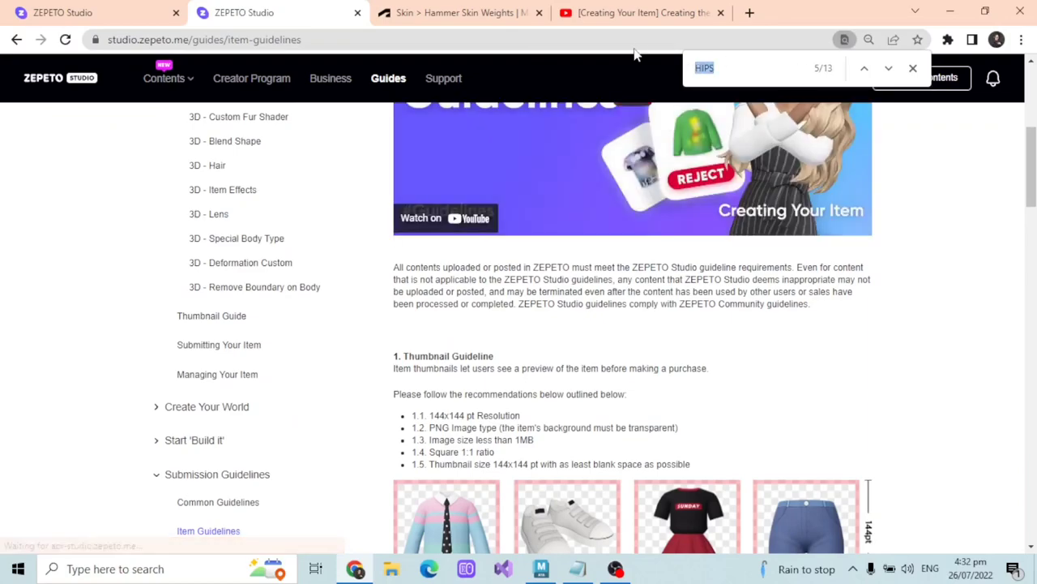
Step: Search the Item Guidelines for "BONE" and read the rule on the maximum number of joints
type("BONE")
left_click_drag(554, 303, 641, 303)
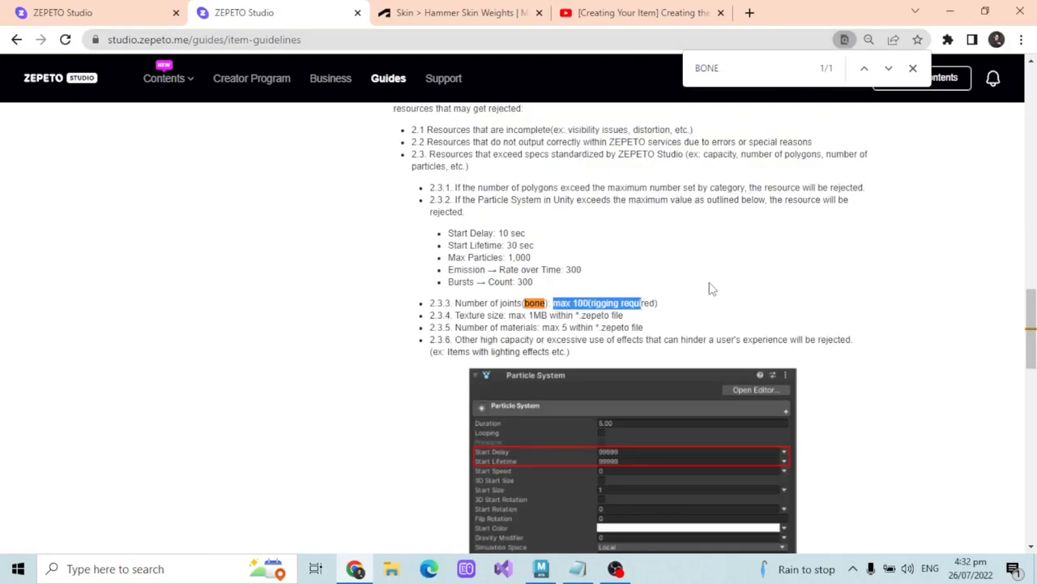
left_click(711, 289)
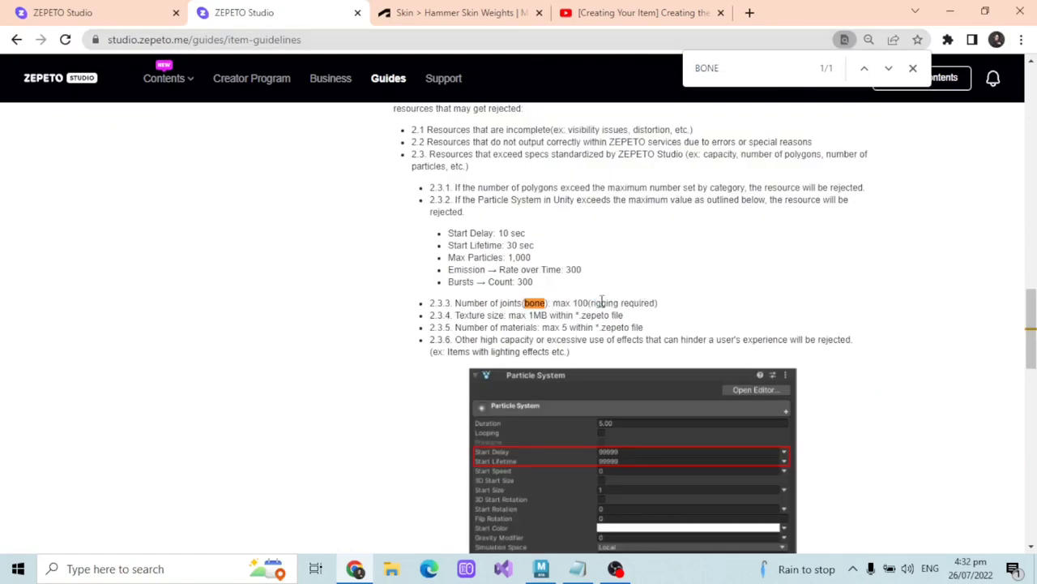
left_click_drag(598, 303, 685, 308)
left_click_drag(592, 303, 695, 308)
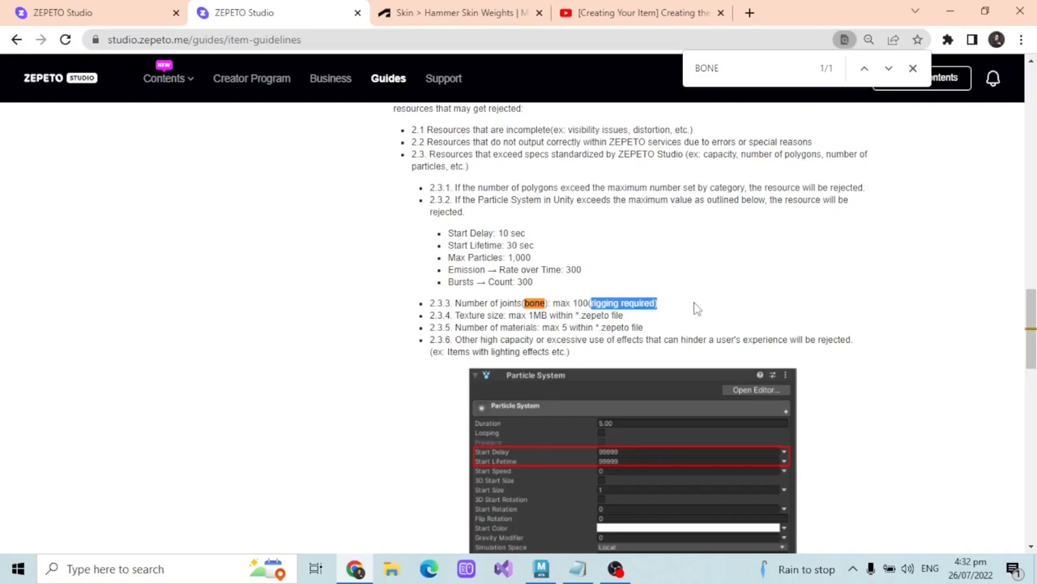
left_click(466, 308)
left_click_drag(456, 305, 620, 303)
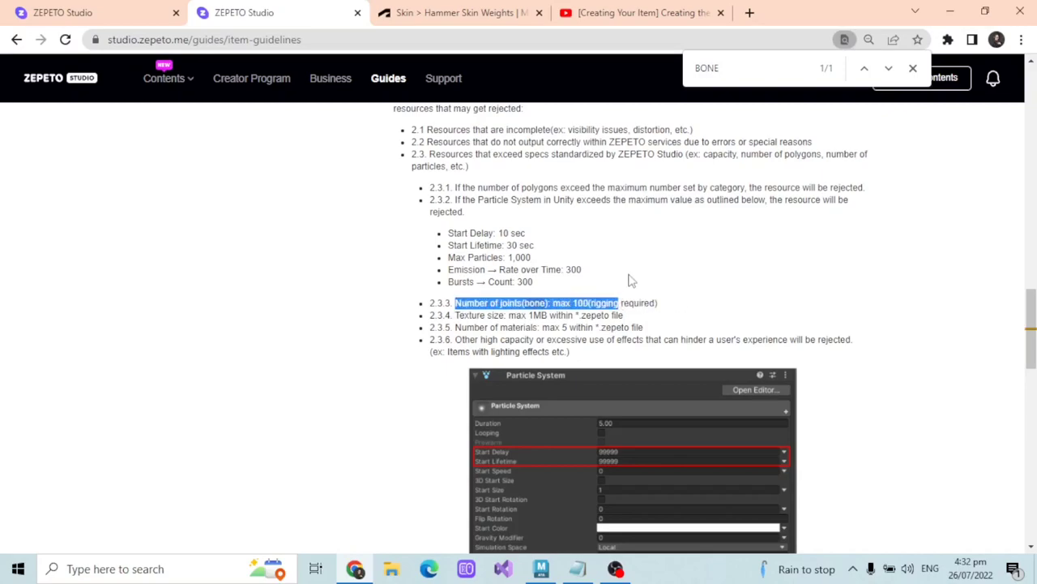
left_click(630, 281)
Step: Return to Maya, select hips with its hierarchy collapsed, and open the Script Editor
left_click(950, 11)
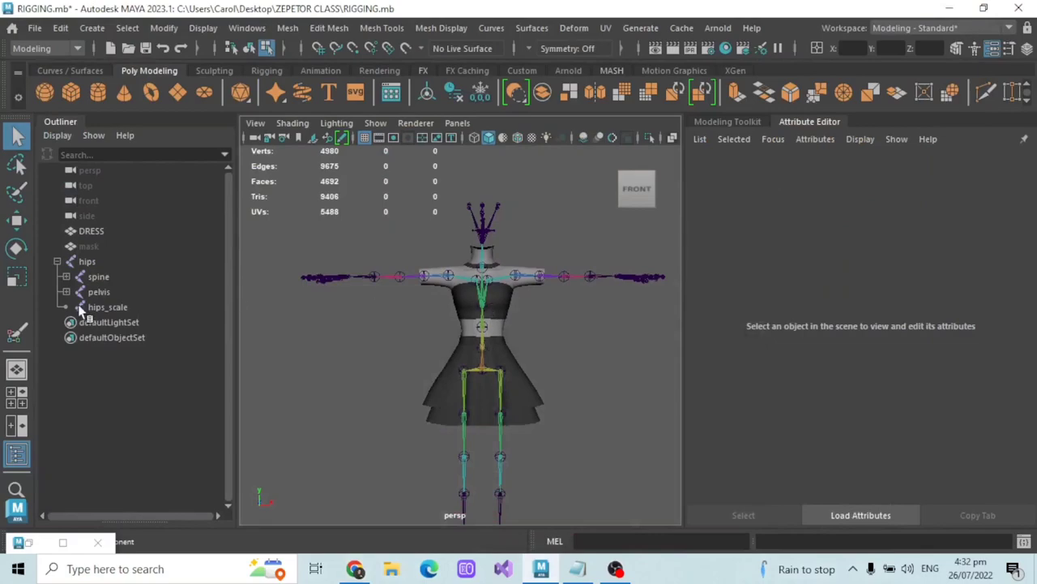
left_click(95, 260)
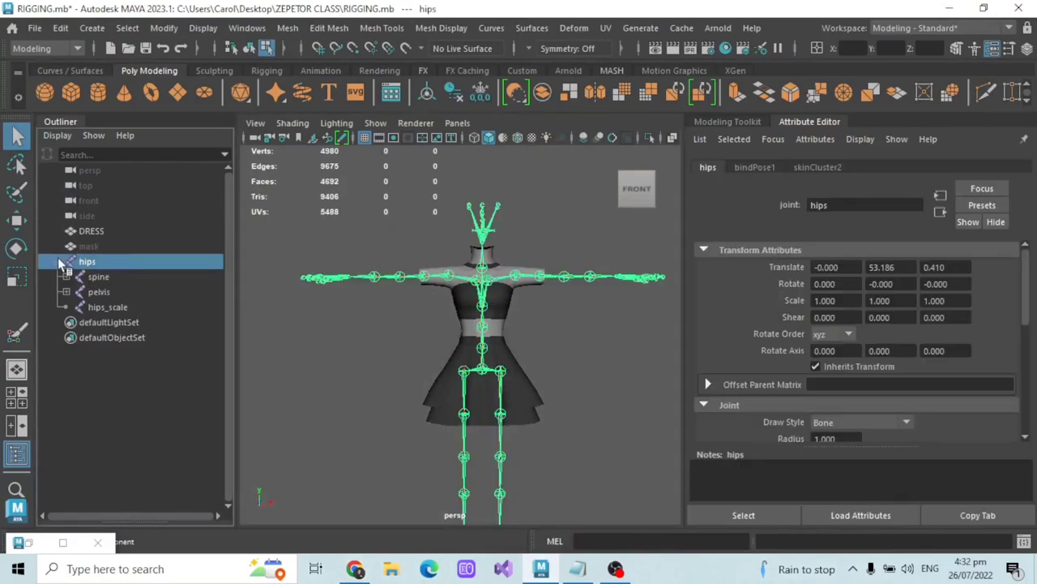
left_click(58, 261)
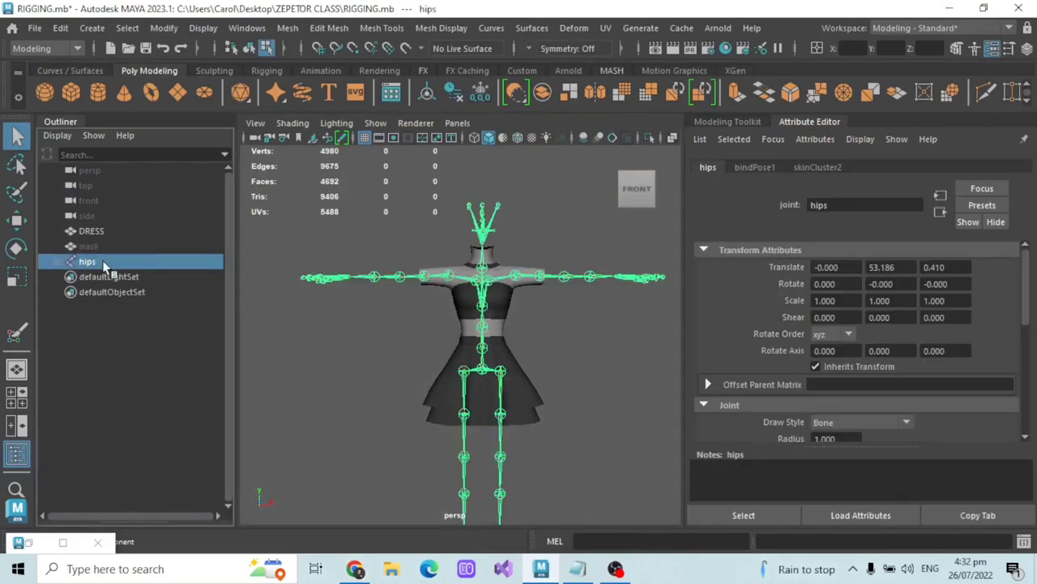
left_click(247, 29)
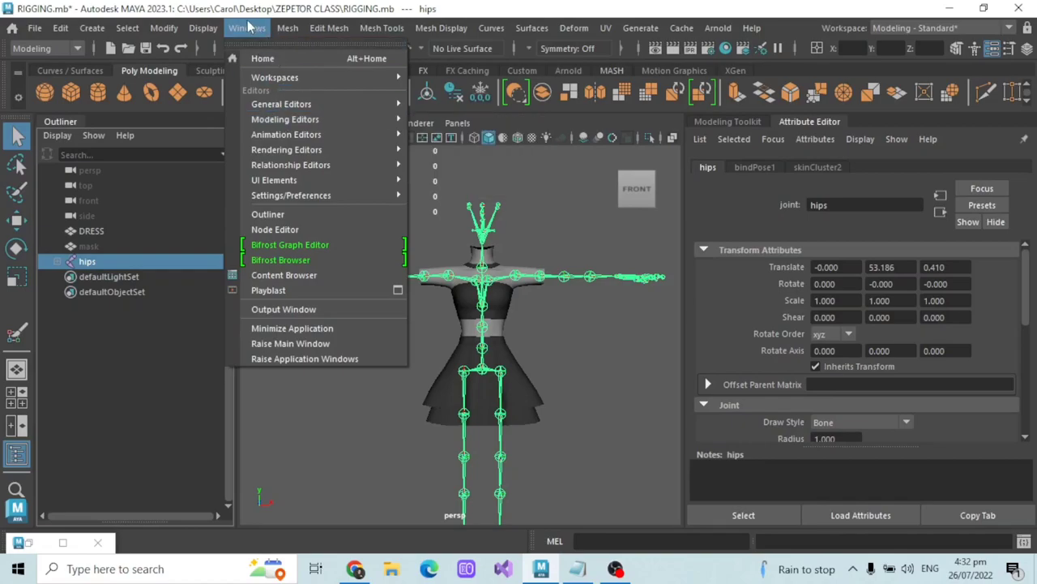
mouse_move(302, 106)
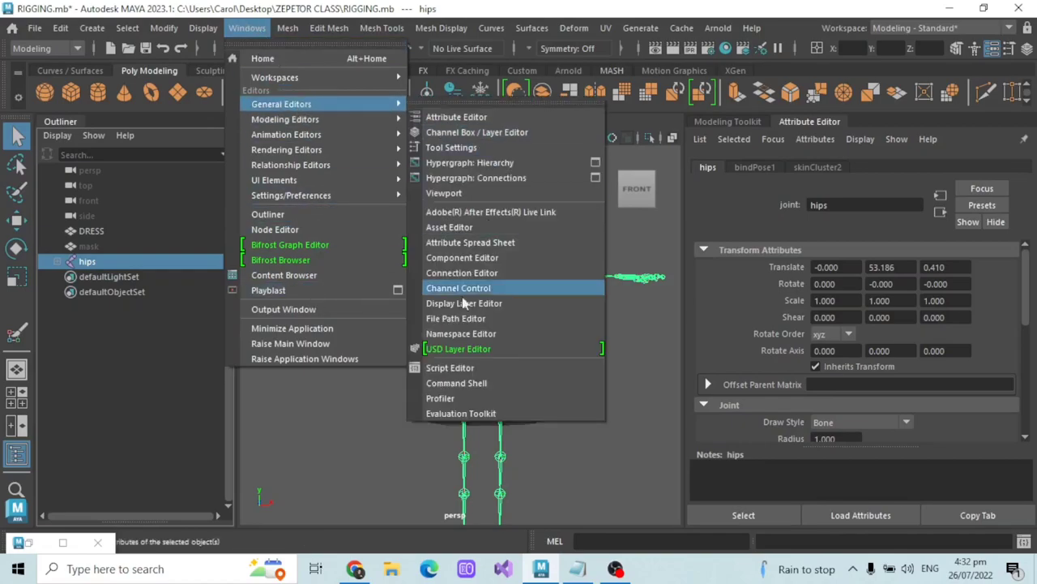
left_click(460, 368)
Step: Copy the JOINT COUNTER script from the MAYA COMMAND PROMPTS note into the Script Editor's MEL input
left_click(578, 568)
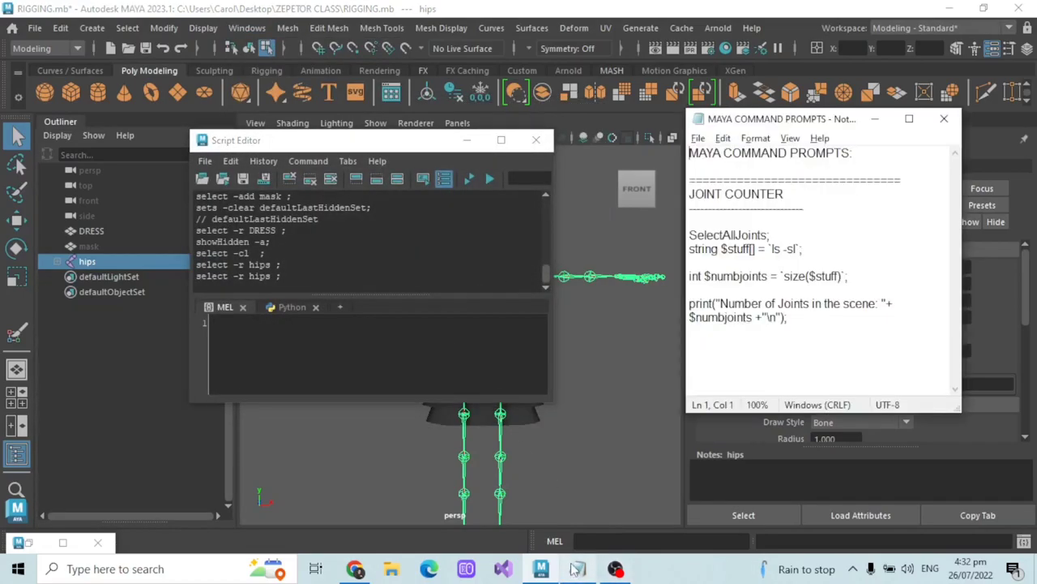
left_click_drag(688, 235, 850, 326)
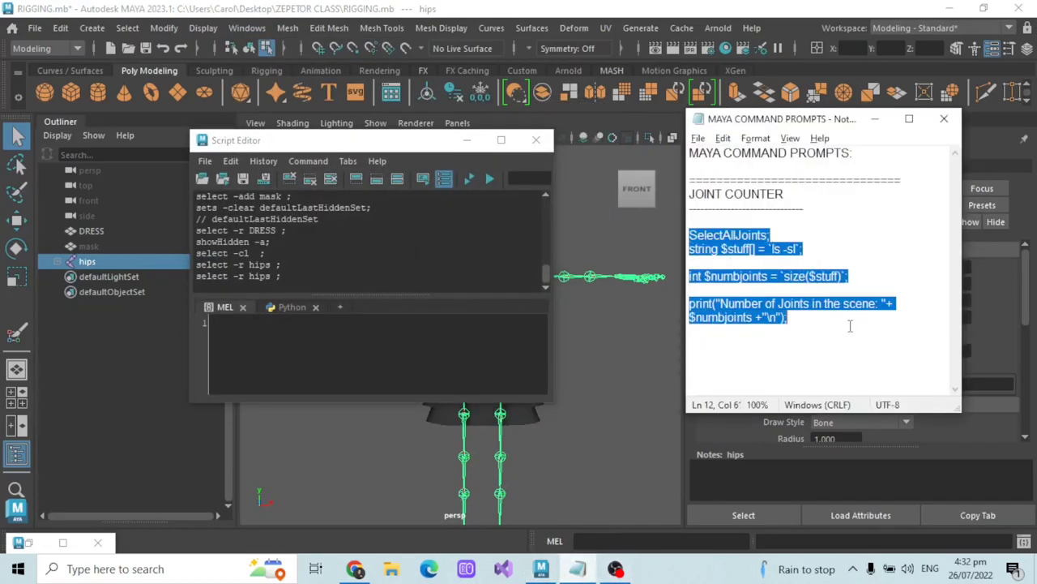
key("ctrl+c")
left_click(309, 324)
key("ctrl+v")
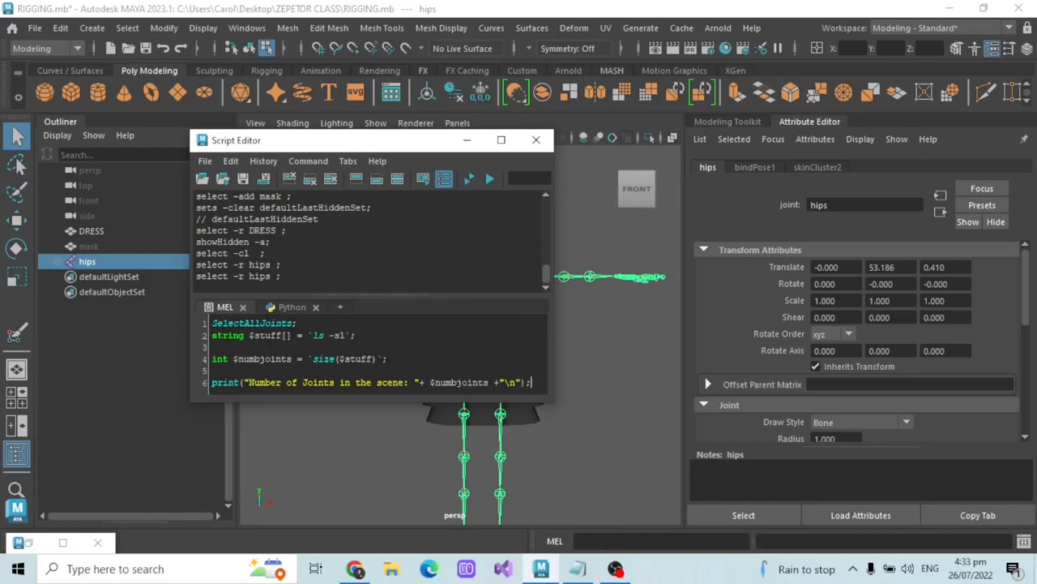
Step: Run the joint counter script and move the Script Editor clear of the model to read the count
left_click(490, 180)
double_click(363, 281)
left_click_drag(401, 143, 794, 146)
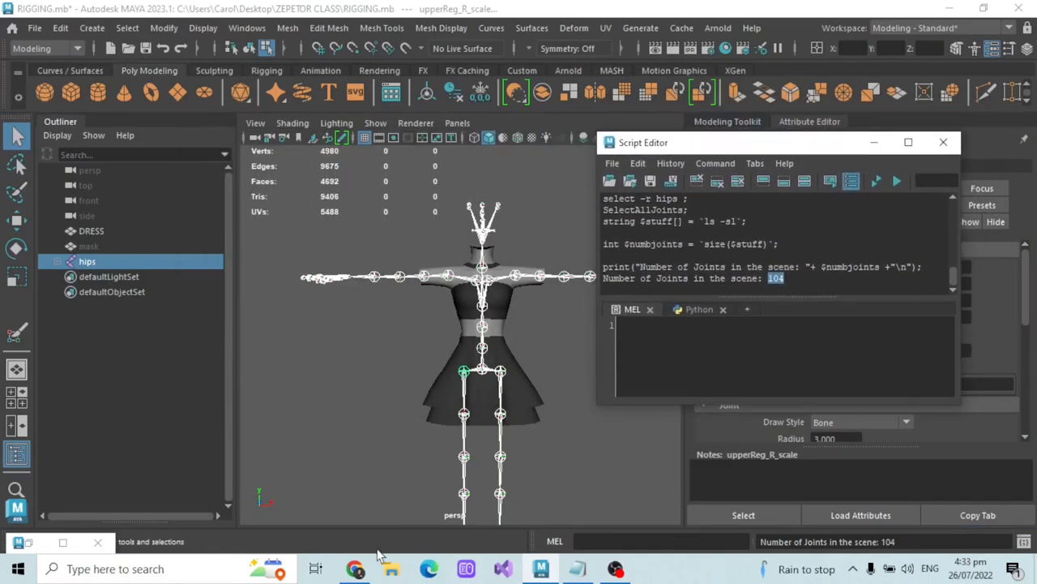
Step: Compare the joint count with the guideline's joint limit in Chrome, and close the Script Editor back in Maya
left_click(355, 568)
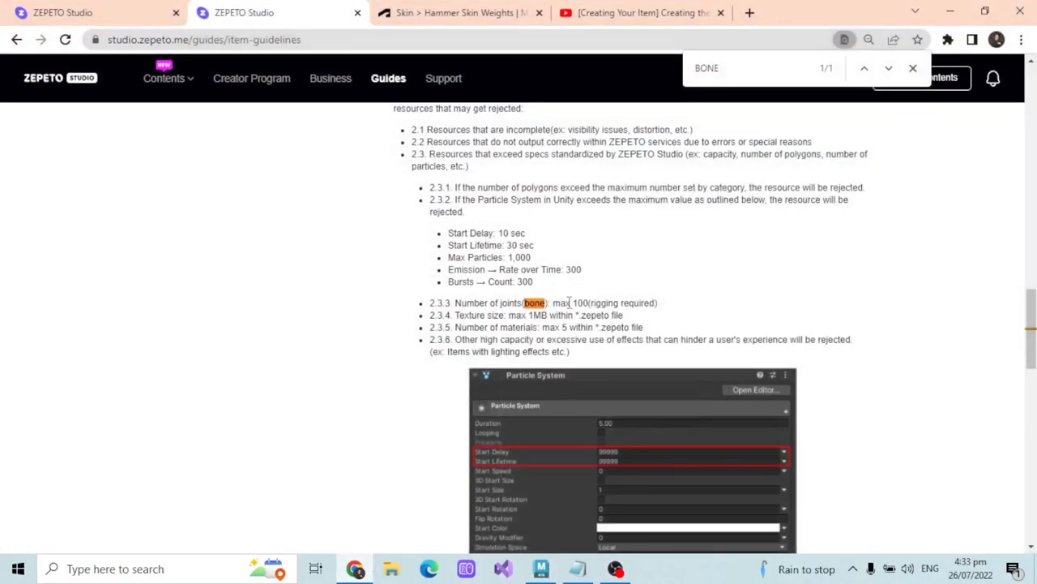
left_click(615, 295)
left_click_drag(561, 302, 683, 307)
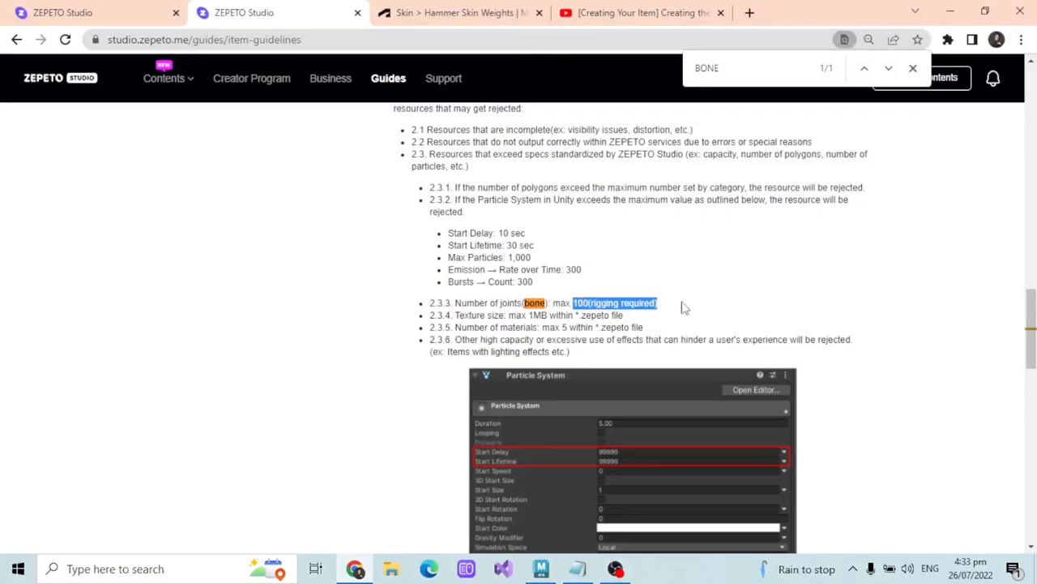
left_click(962, 9)
left_click(931, 141)
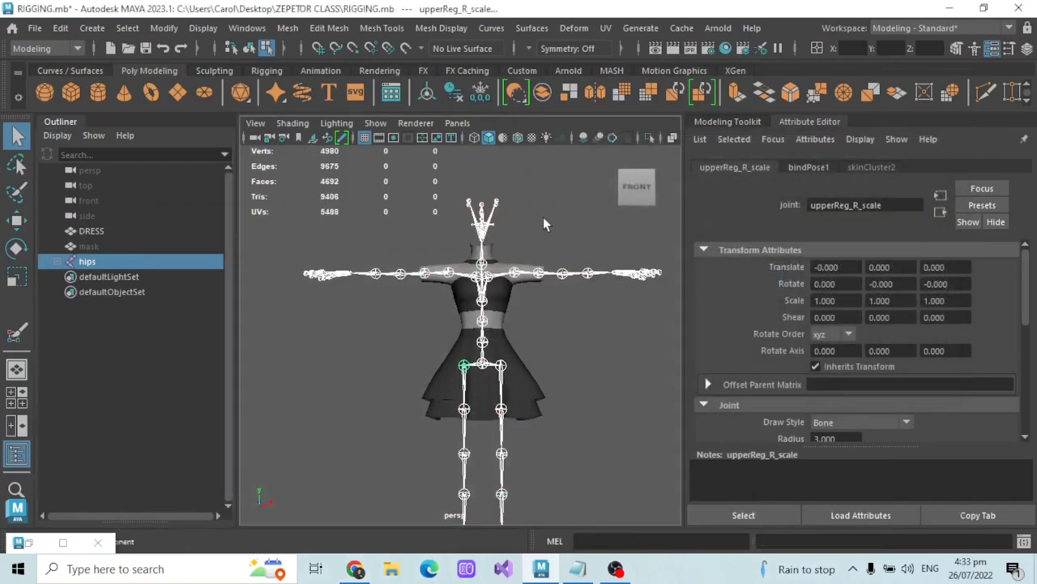
Step: Undo the all-joints selection back to the mask and unhide the mask mesh
scroll(543, 218, "up", 2)
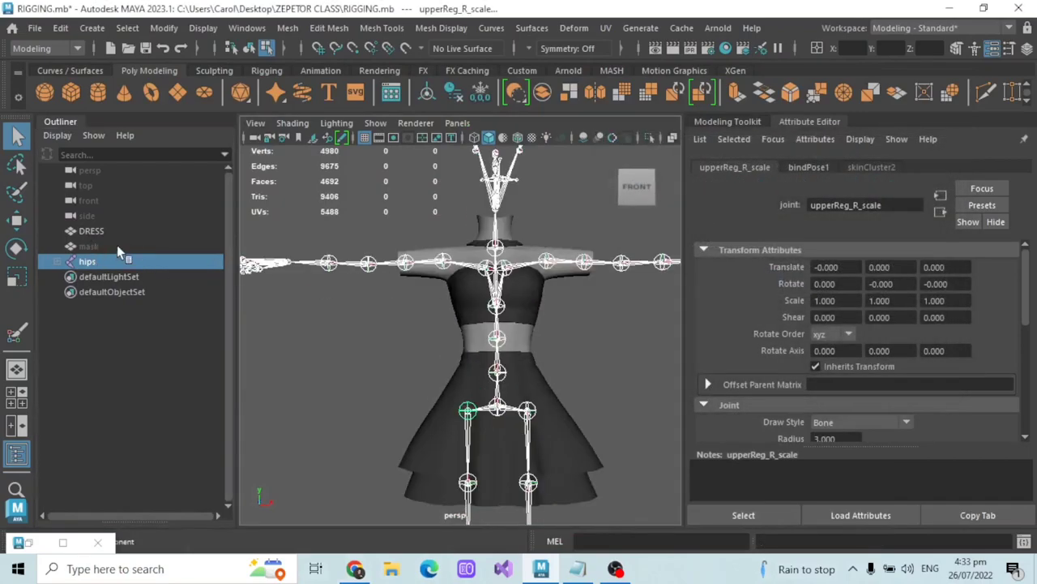
scroll(437, 252, "down", 2)
key("ctrl+z")
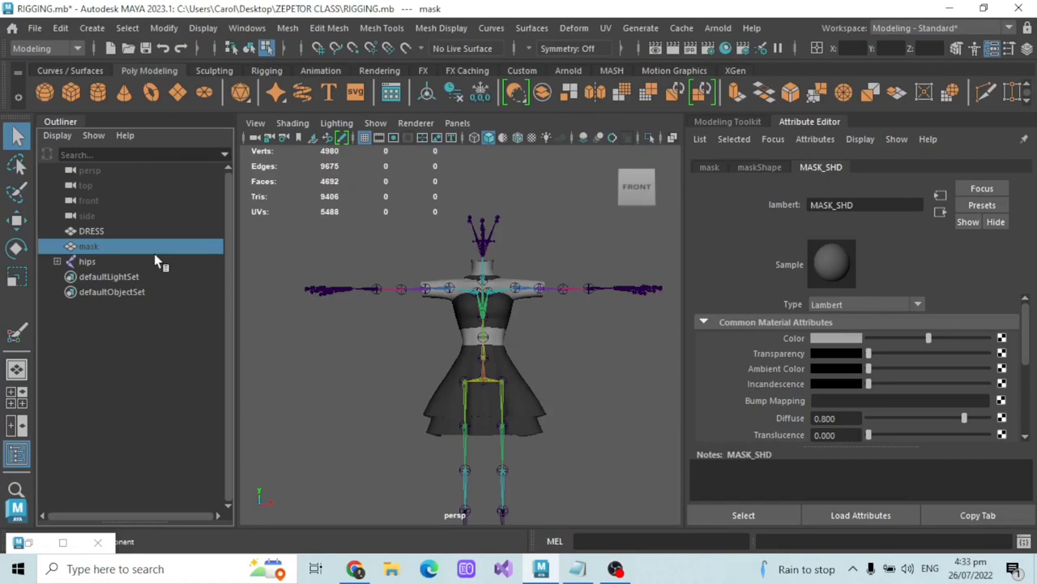
key("shift+h")
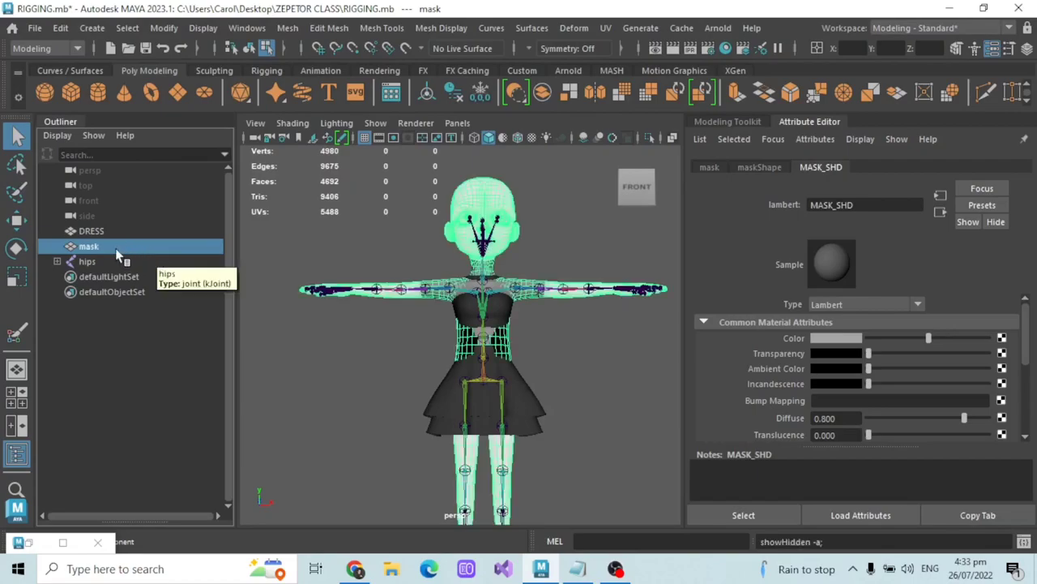
Step: Hide the mask mesh so only DRESS shows with the skeleton, and select DRESS
left_click(105, 230)
scroll(386, 217, "up", 3)
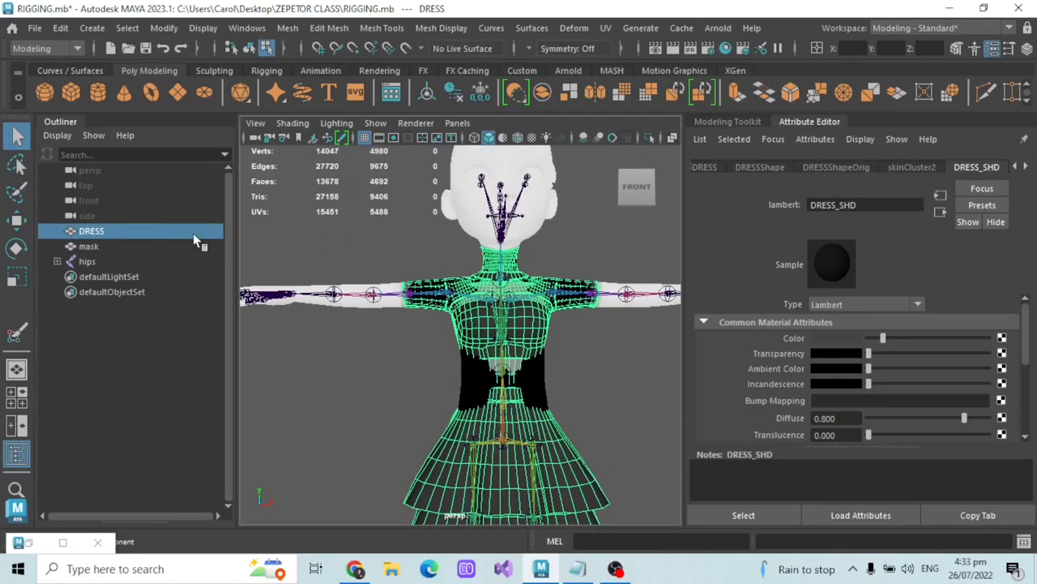
left_click(136, 247)
key("ctrl+h")
left_click(129, 231)
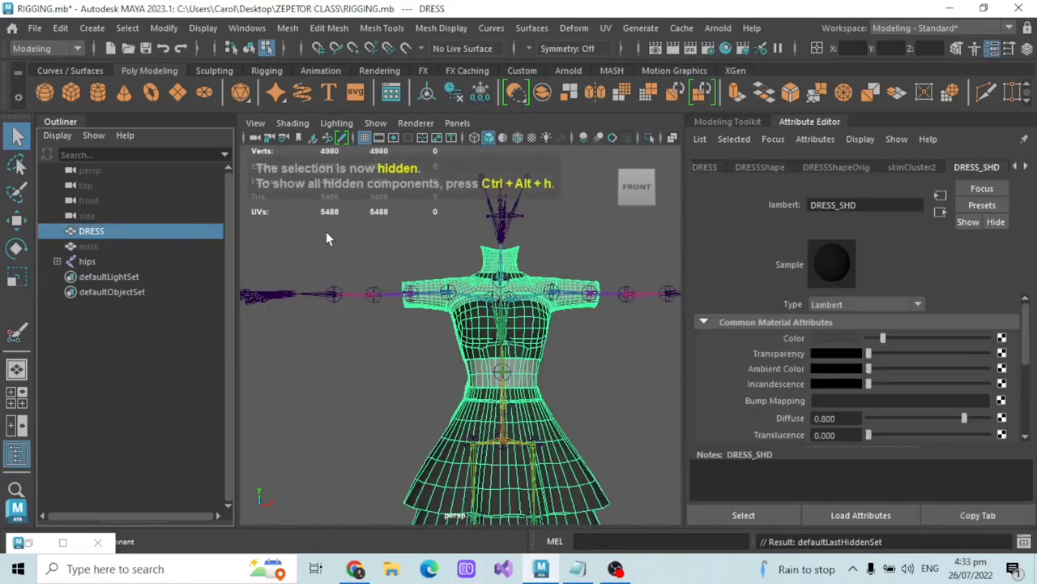
scroll(404, 231, "down", 3)
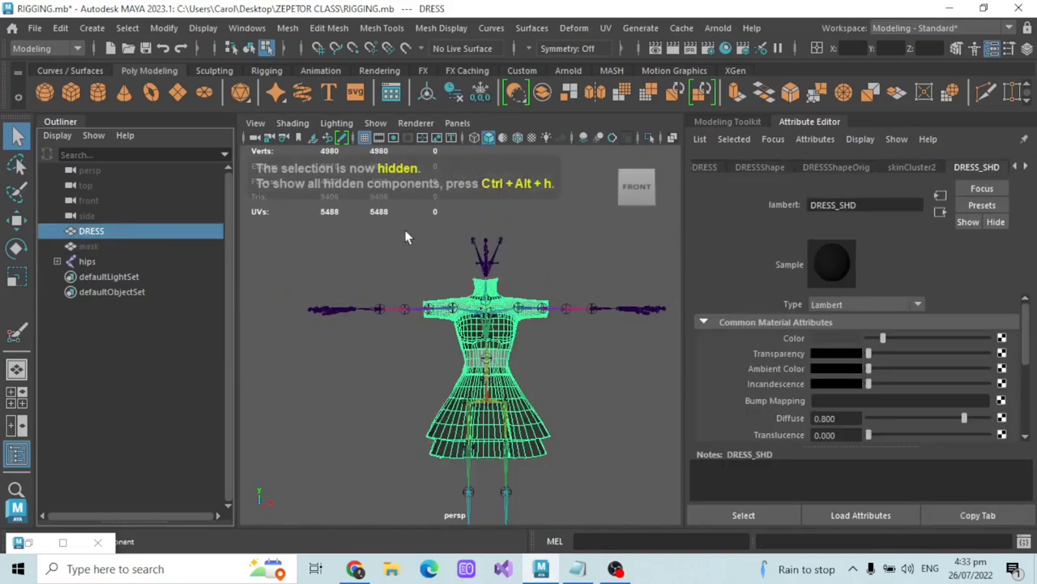
Step: Expand the hips and spine joints in the hierarchy and clear the selection
left_click(56, 261)
left_click(66, 277)
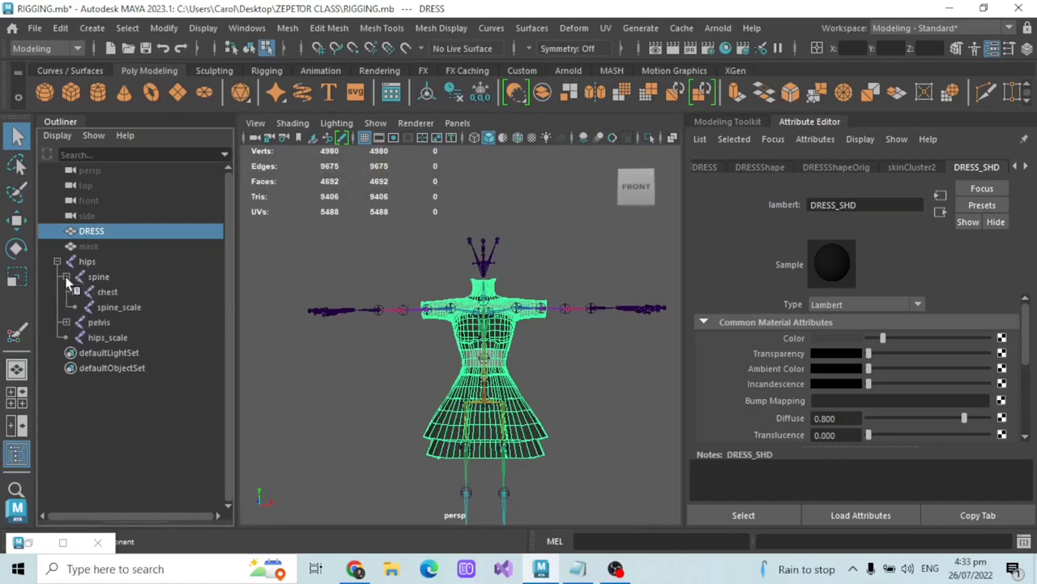
scroll(443, 235, "up", 3)
middle_click_drag(442, 235, 458, 251, "alt")
scroll(458, 250, "down", 3)
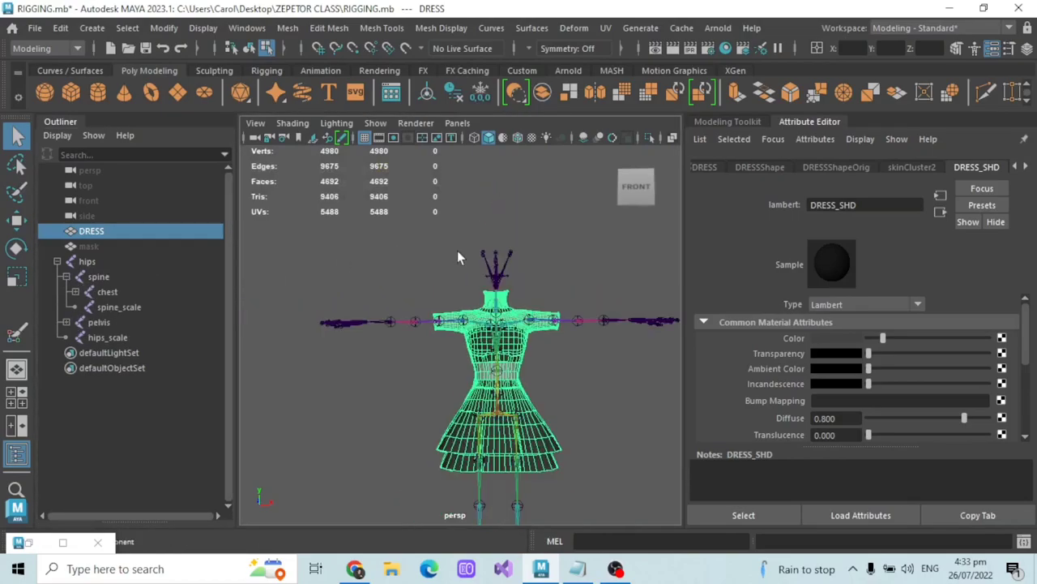
left_click(374, 319)
scroll(576, 248, "up", 3)
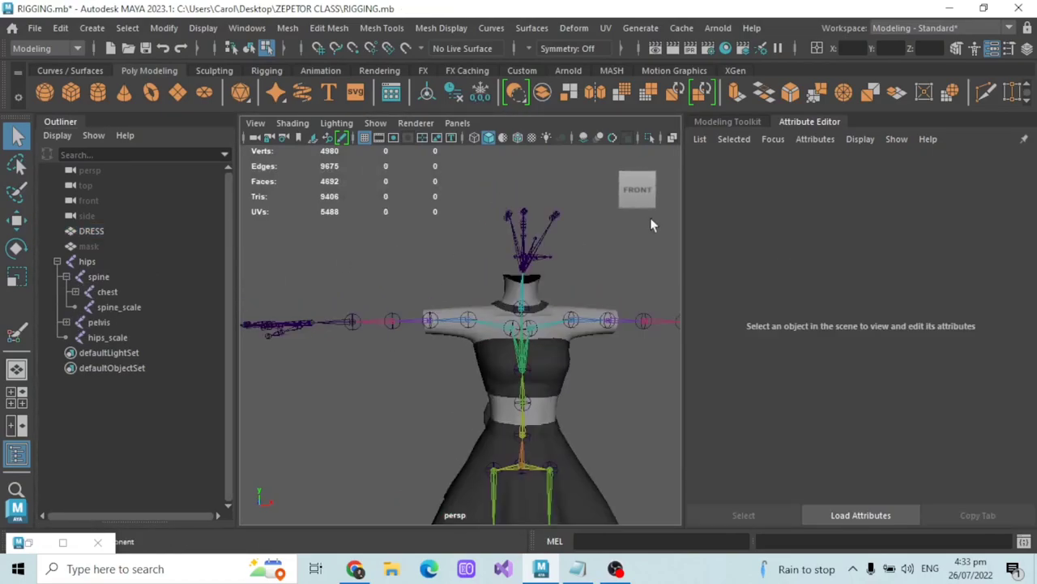
Step: In object selection mode, delete the forearm-twist joints with the hands on both arms and the lower-leg joint chains on both legs
left_click(957, 48)
left_click(866, 187)
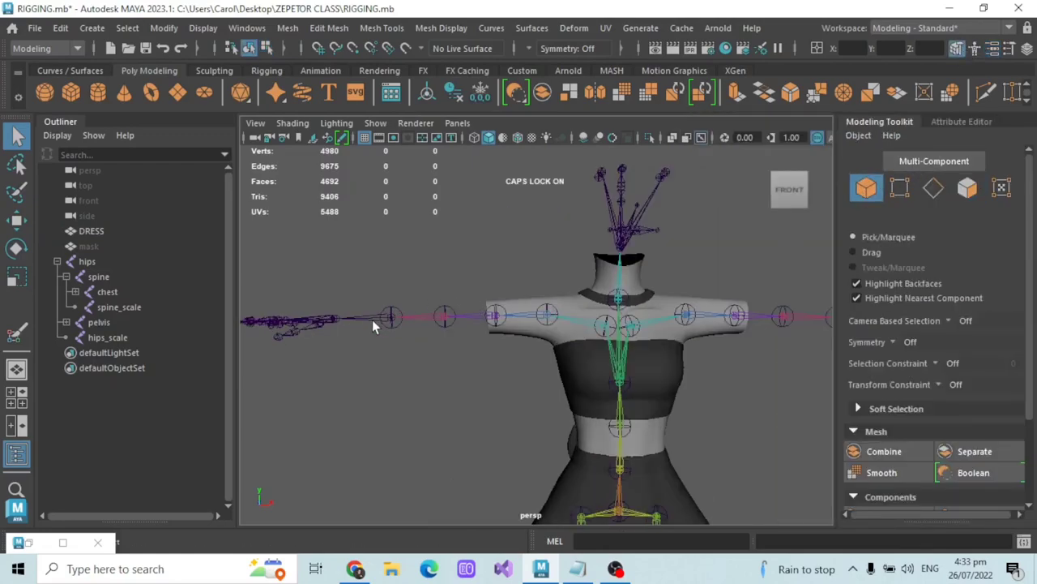
left_click(364, 314)
left_click_drag(364, 315, 697, 365, "alt")
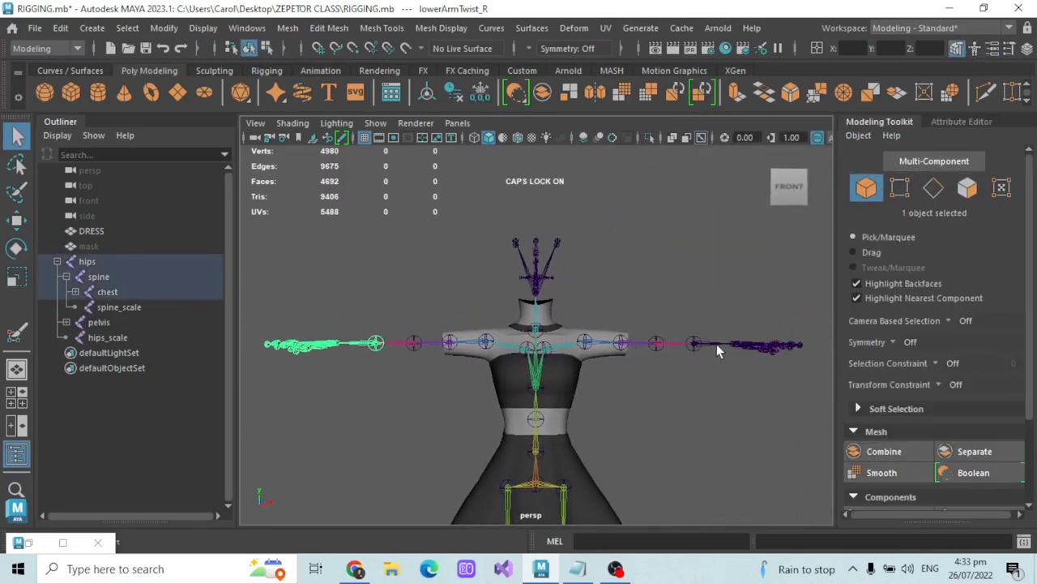
left_click(717, 344, "shift")
scroll(716, 358, "down", 4)
middle_click_drag(674, 478, 676, 321, "alt")
scroll(676, 321, "up", 2)
left_click(563, 370, "shift")
left_click(521, 369, "shift")
key("Delete")
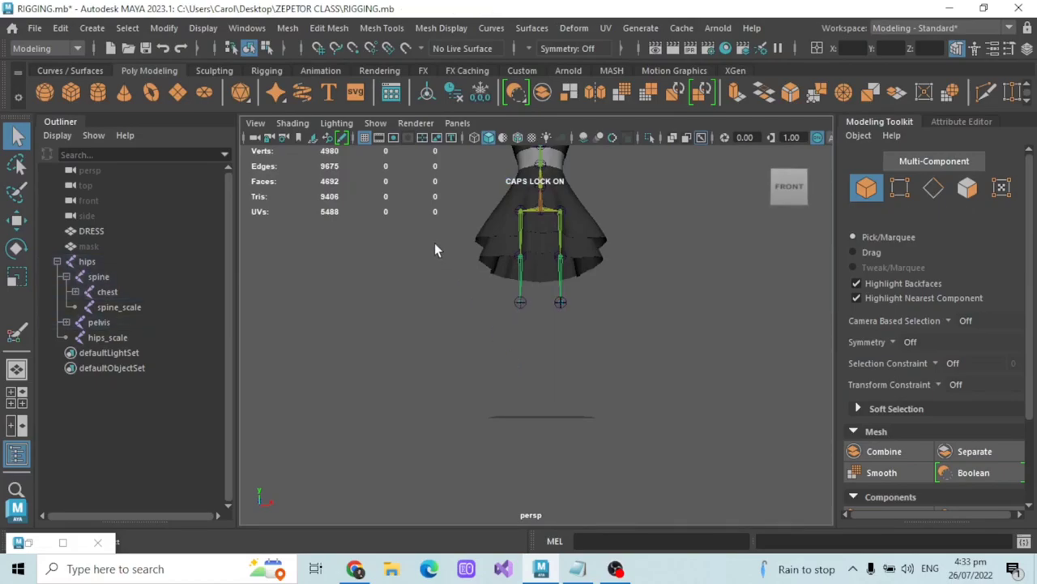
Step: Expand the joint hierarchy from chest through chestUpper and neck down to the children of the head joint
middle_click_drag(440, 227, 420, 355, "alt")
scroll(419, 357, "up", 3)
middle_click_drag(436, 304, 429, 450, "alt")
scroll(511, 296, "up", 3)
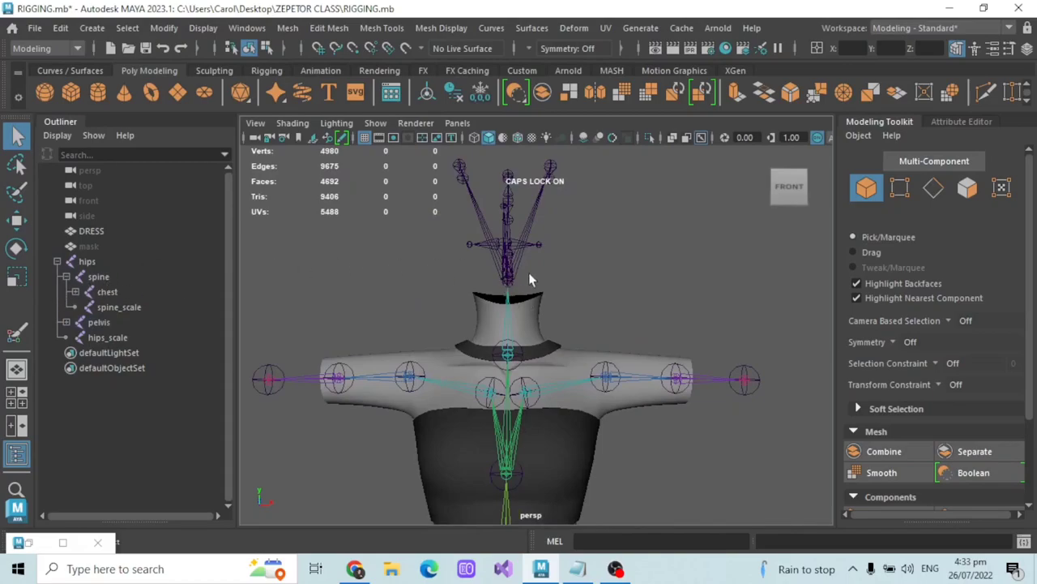
left_click_drag(539, 315, 427, 301, "alt")
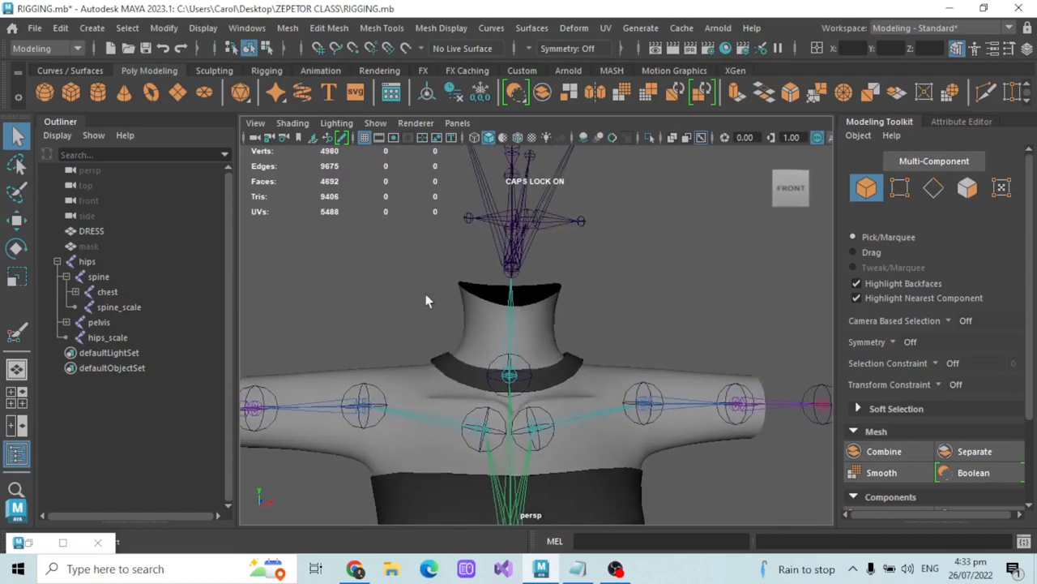
left_click(75, 292)
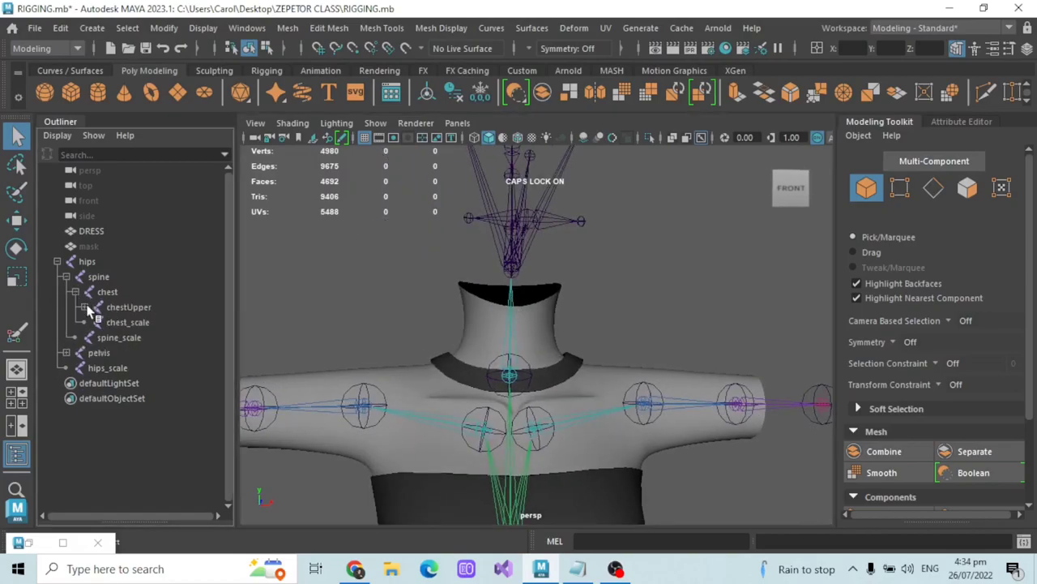
left_click(85, 307)
left_click(93, 322)
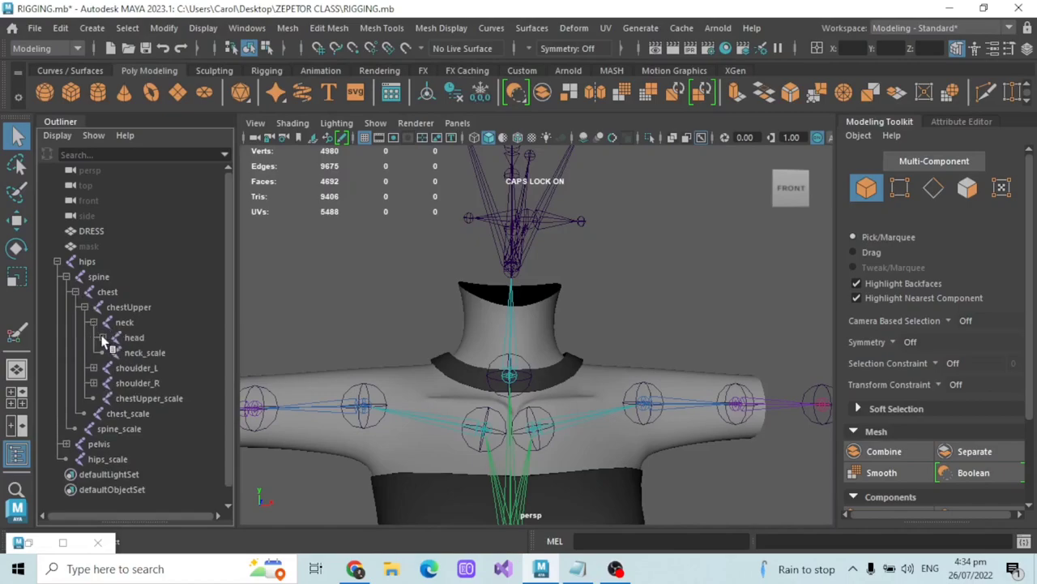
left_click(102, 337)
Step: Delete the iScale_L, iScale_R, jaw, hairAll, mouth and nose joints under head, leaving nothing selected
left_click(150, 357)
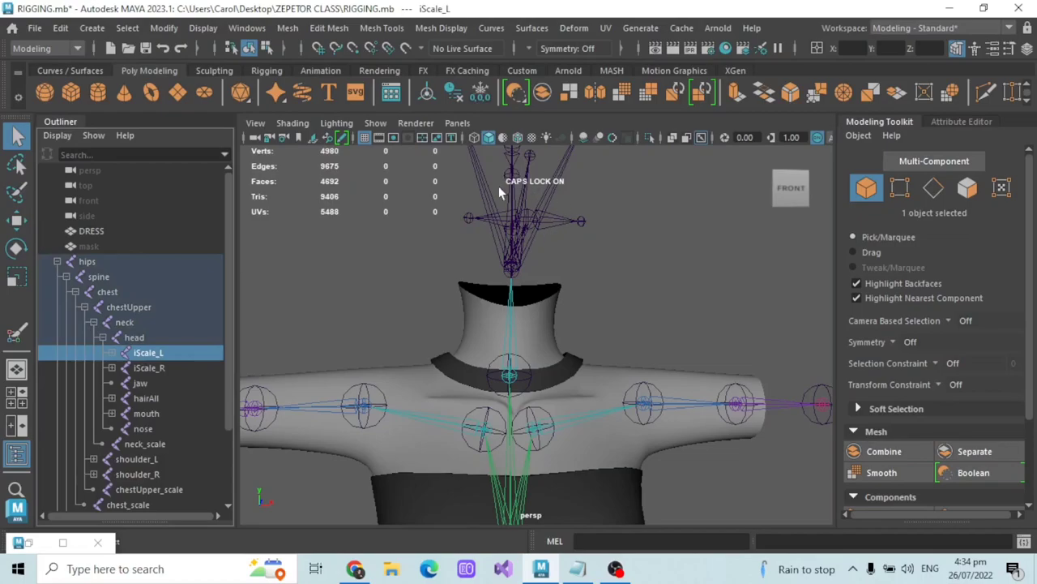
left_click(154, 428, "shift")
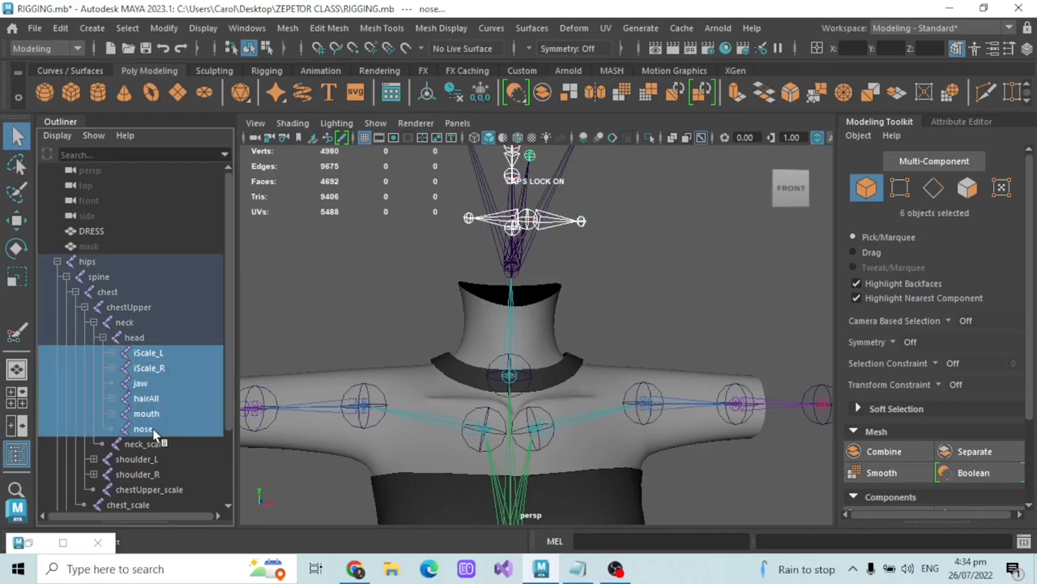
key("Delete")
left_click(144, 340)
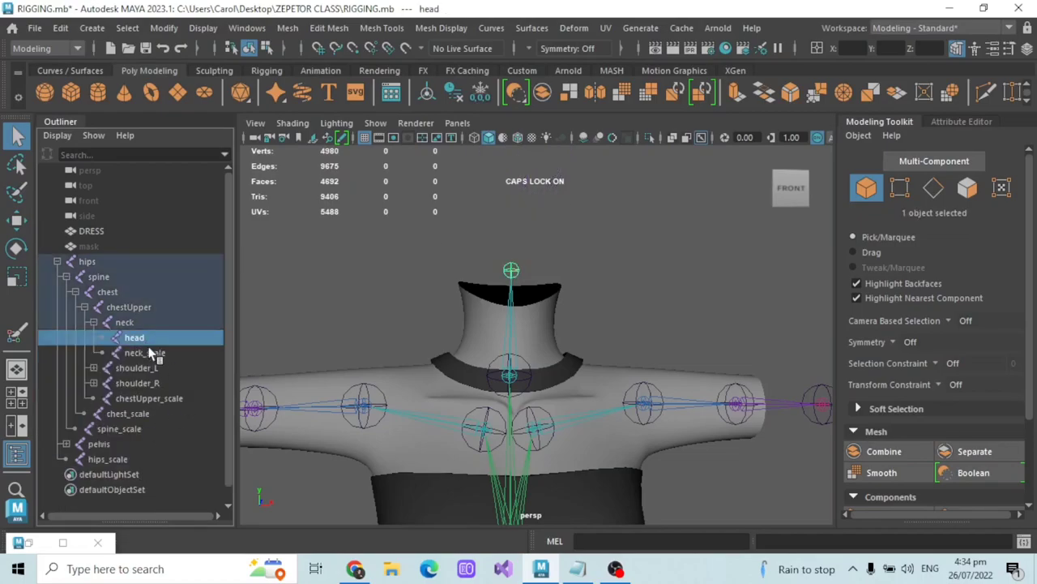
scroll(574, 292, "down", 3)
left_click(146, 352)
left_click(647, 279)
scroll(647, 279, "down", 6)
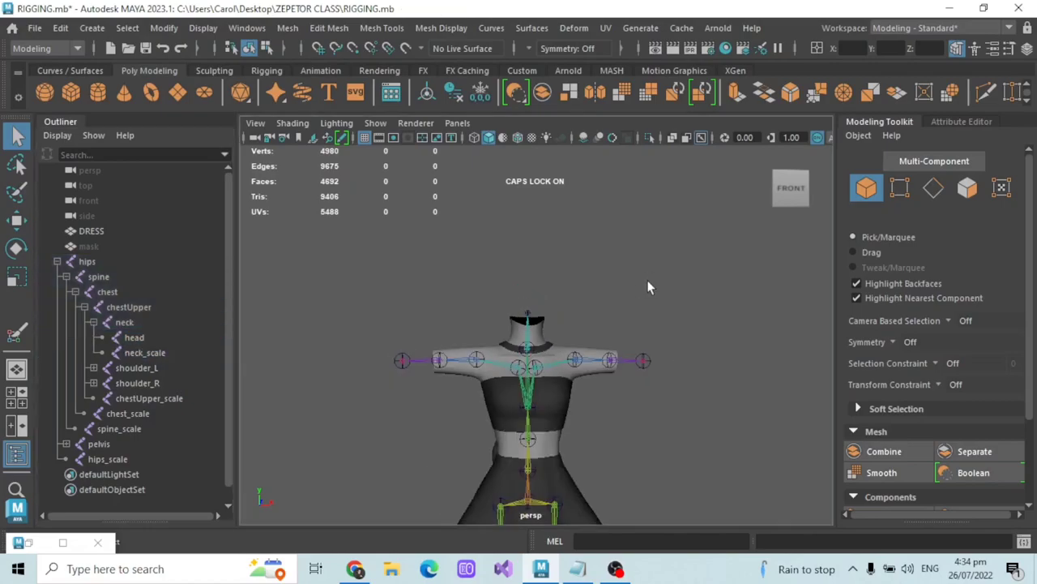
Step: Review the main skeleton joints by selecting neck, head, pelvis, hips_scale and hips together
left_click_drag(600, 260, 633, 260, "alt")
scroll(634, 260, "up", 3)
middle_click_drag(634, 260, 642, 285, "alt")
left_click_drag(641, 284, 616, 292, "alt")
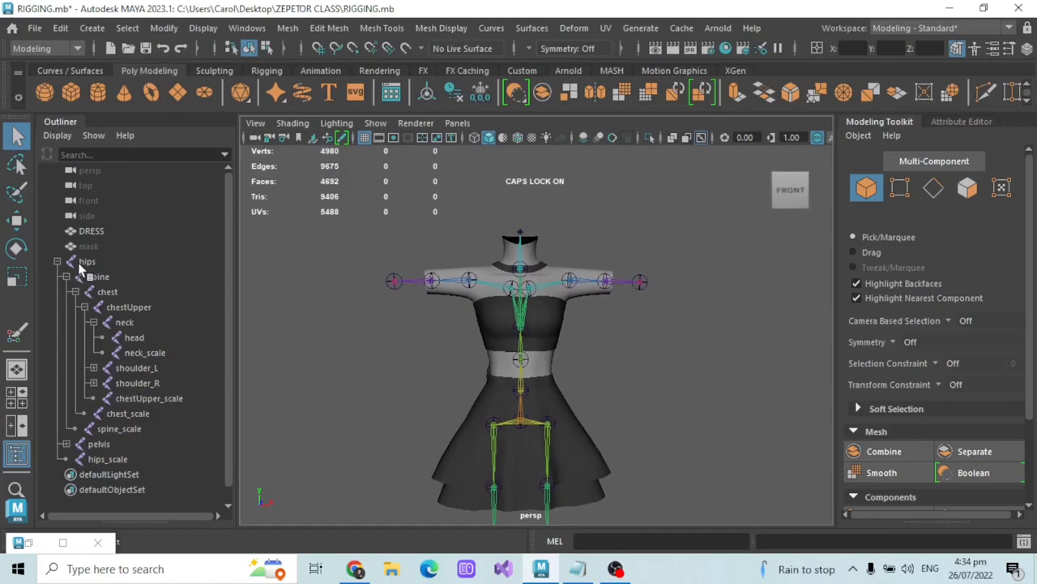
left_click(129, 321)
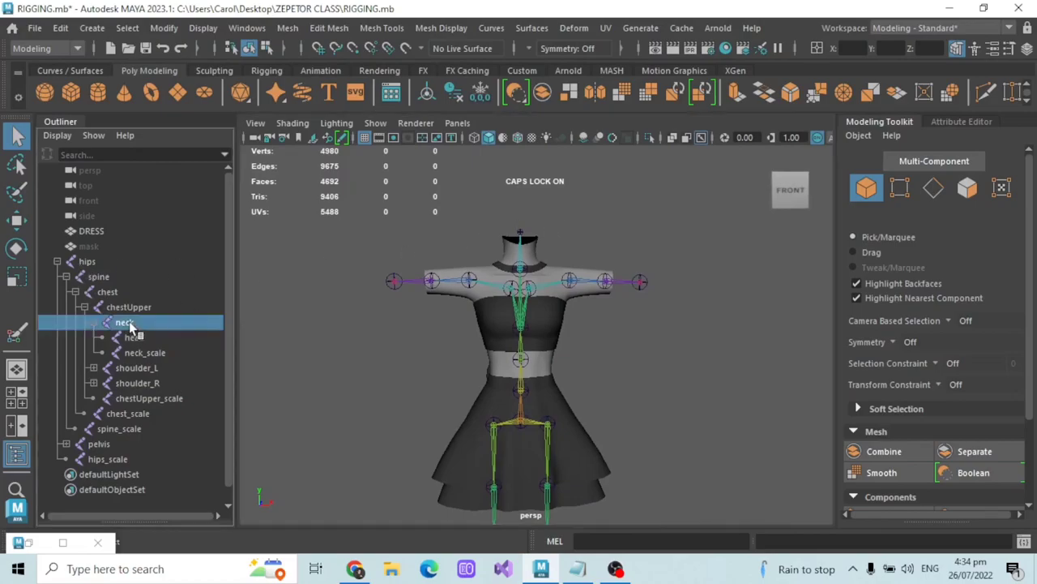
left_click_drag(133, 334, 132, 318)
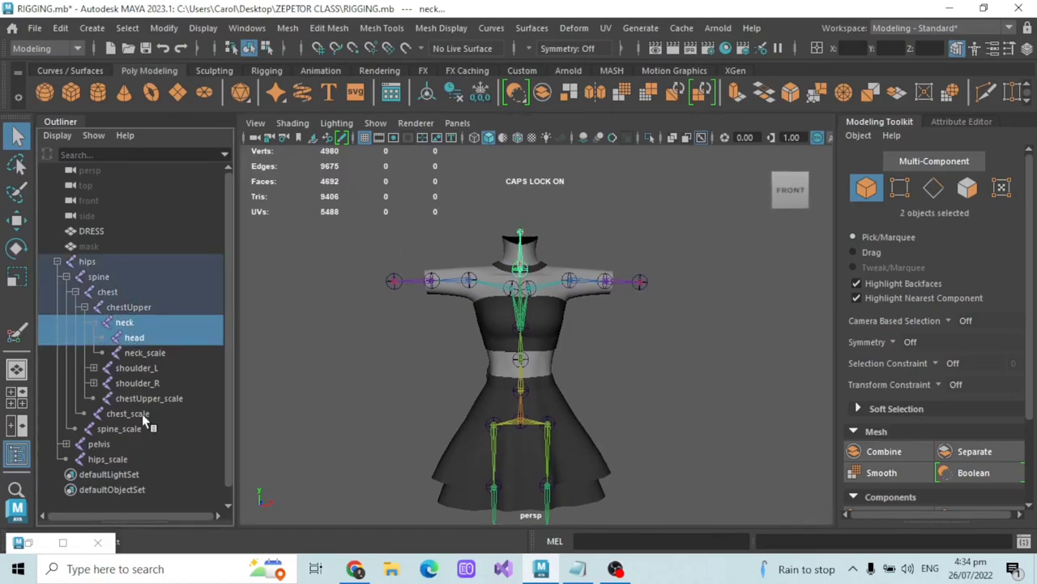
left_click(100, 443, "ctrl")
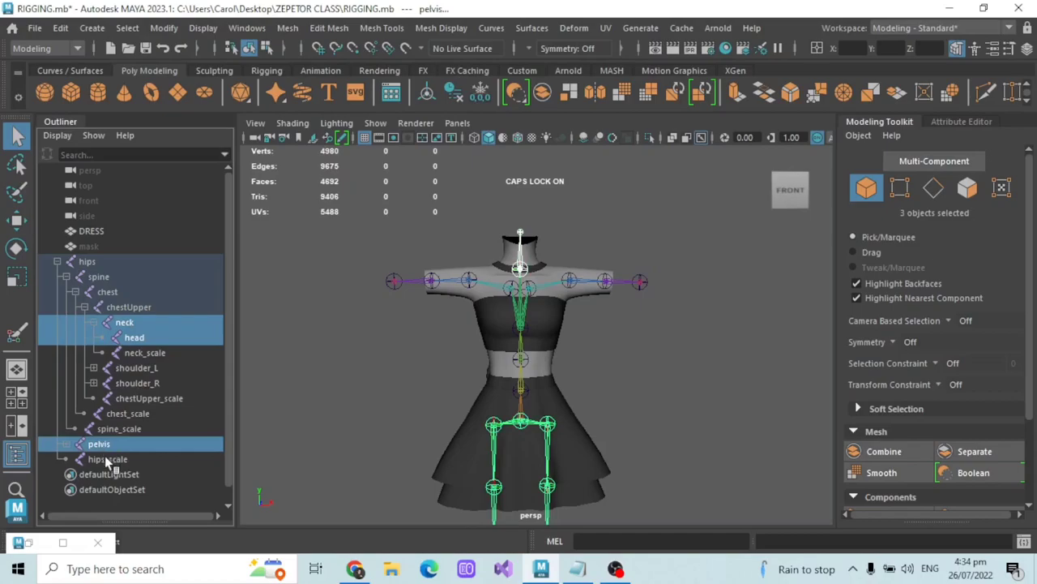
left_click(107, 459, "ctrl")
left_click(89, 262, "ctrl")
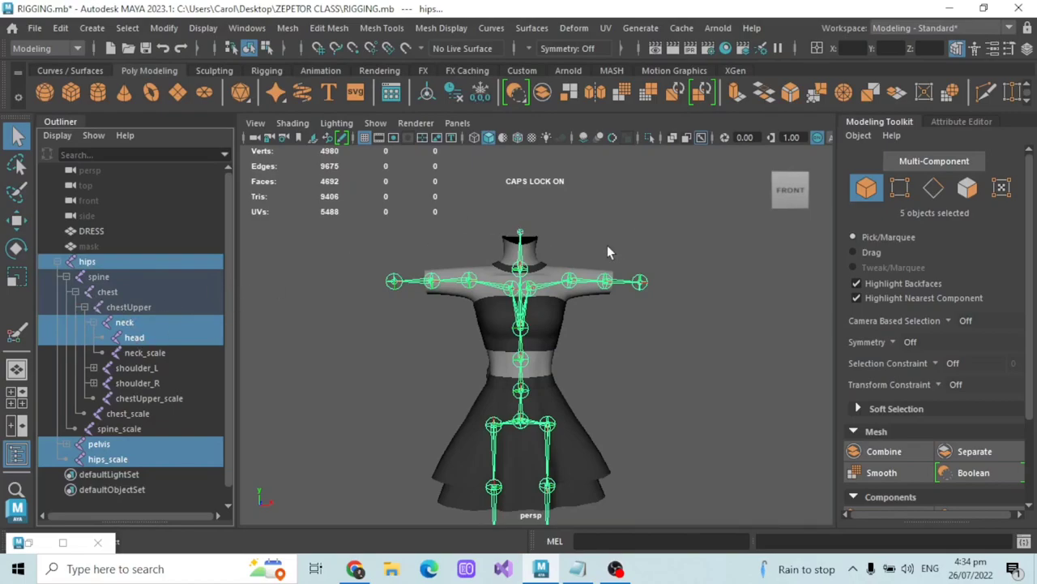
middle_click_drag(554, 243, 598, 283, "alt")
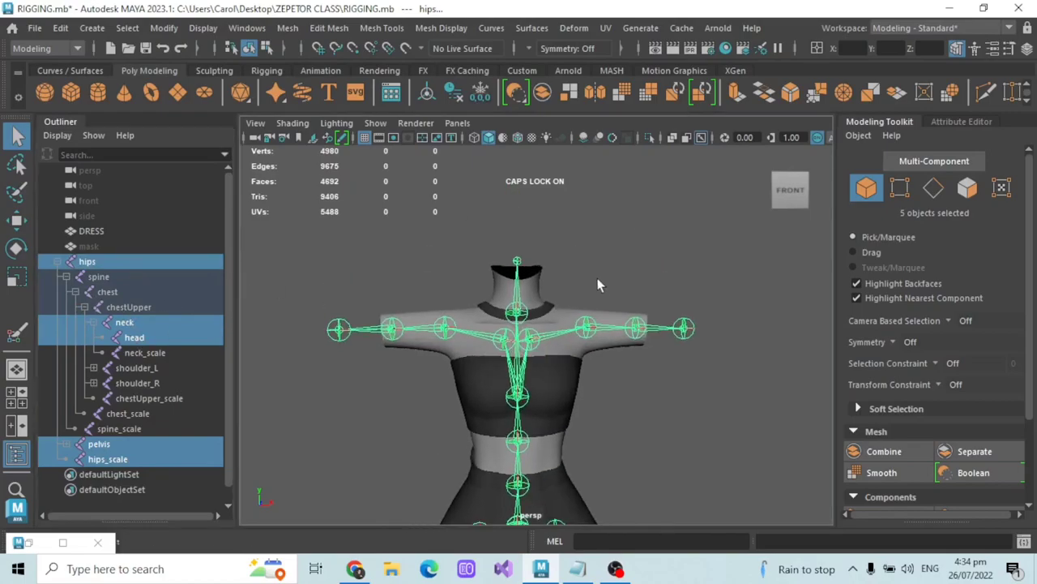
left_click_drag(562, 277, 517, 280, "alt")
scroll(481, 272, "down", 3)
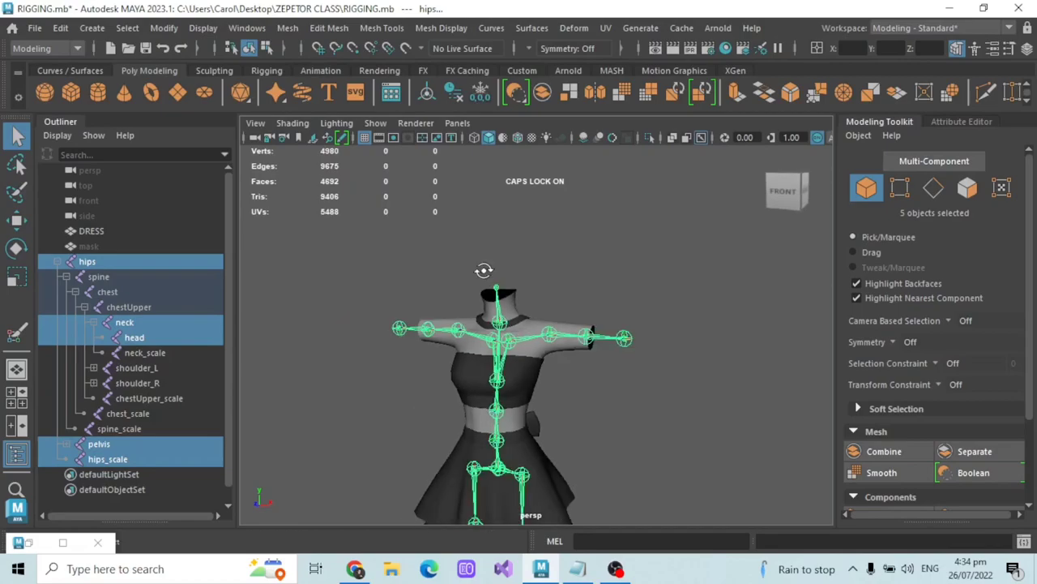
Step: Select only the head joint, inspect its place in the skeleton above the dress collar, and clear the selection
left_click(134, 337)
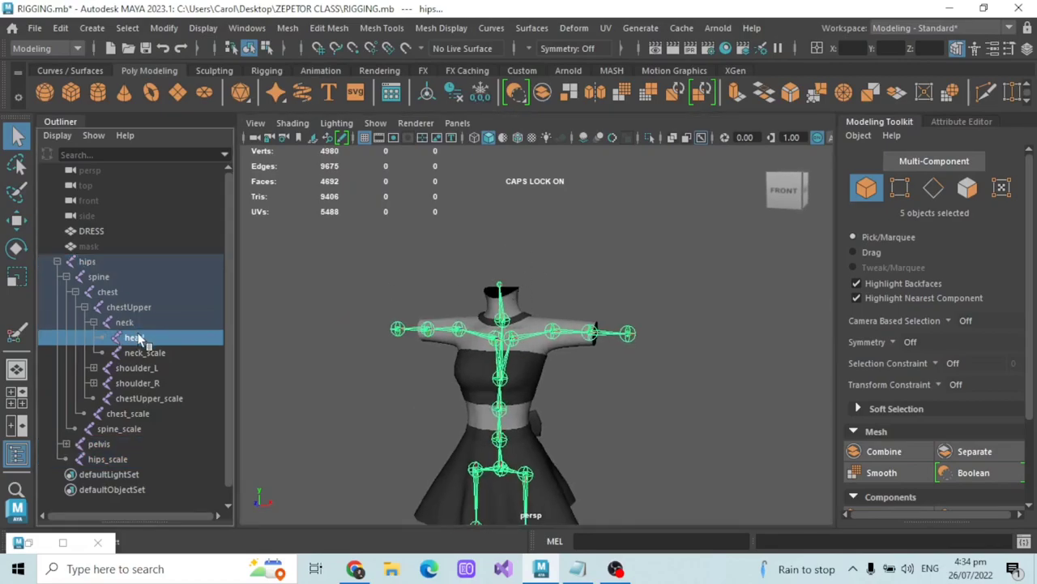
key("f")
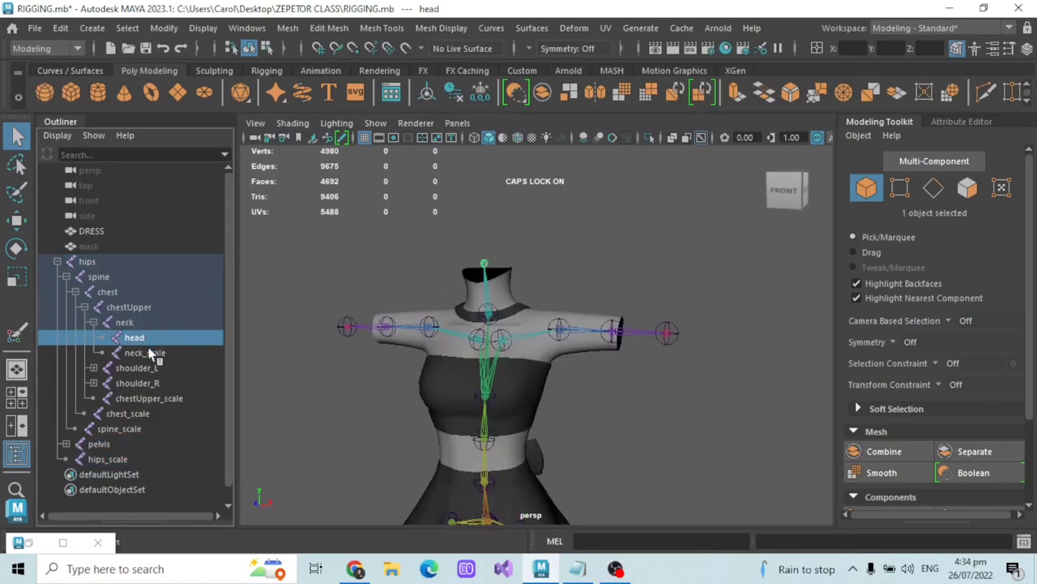
left_click_drag(561, 312, 583, 315, "alt")
middle_click_drag(584, 315, 593, 240, "alt")
left_click_drag(526, 392, 548, 360, "alt")
scroll(519, 283, "up", 3)
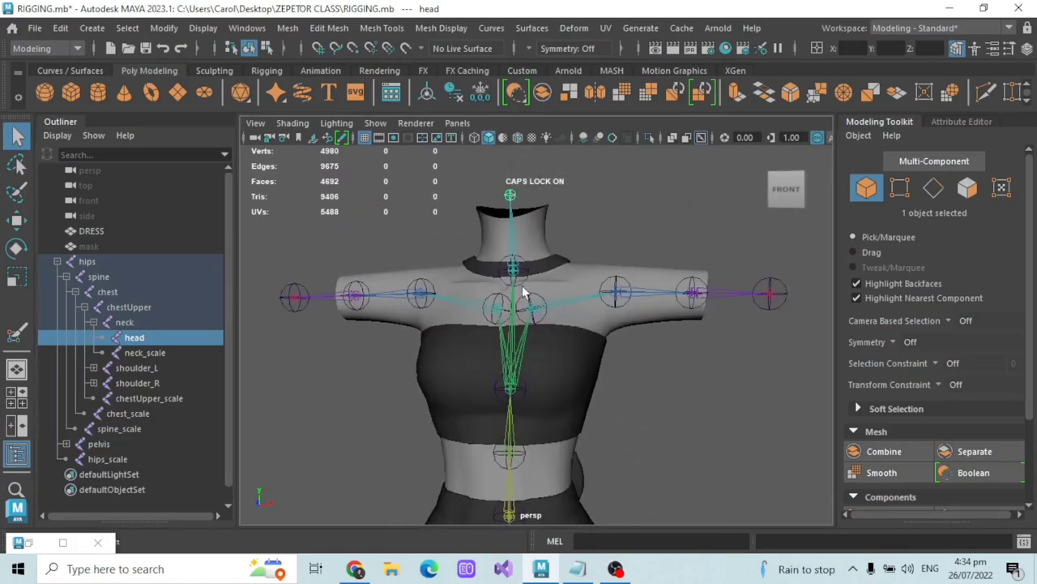
scroll(524, 272, "down", 2)
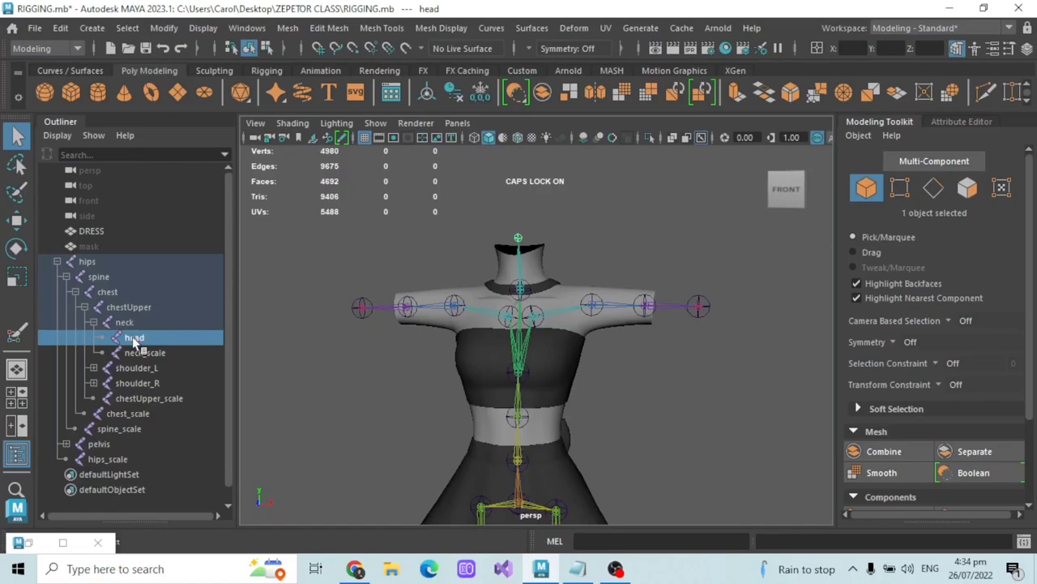
scroll(556, 238, "down", 2)
scroll(561, 236, "up", 1)
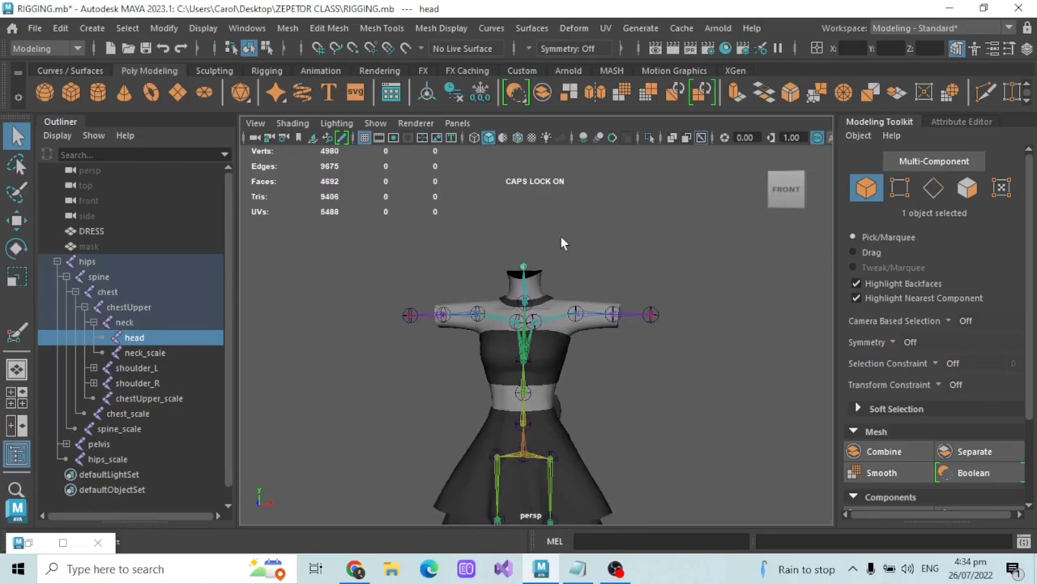
left_click(555, 242)
scroll(584, 258, "up", 3)
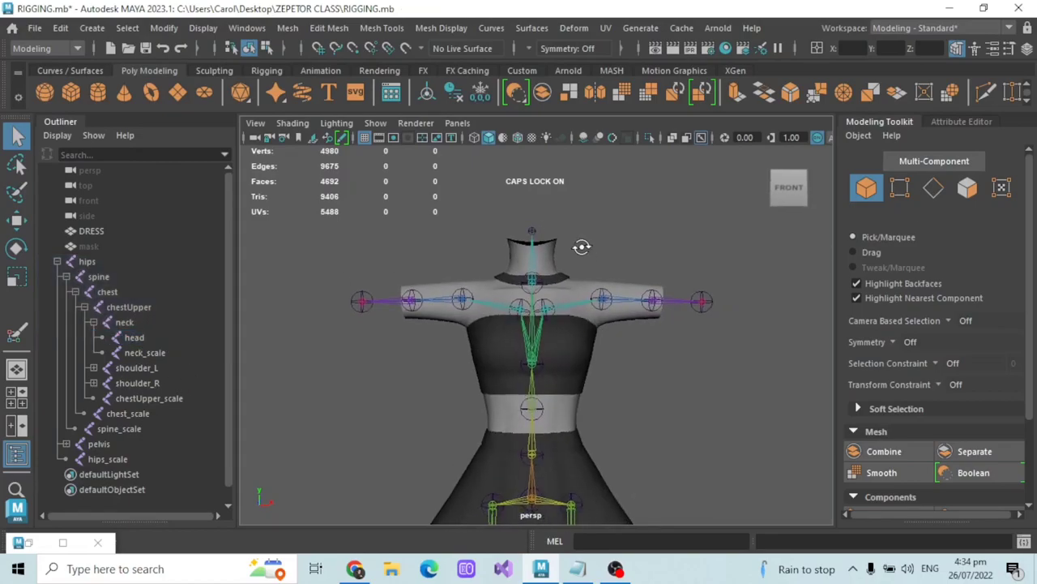
left_click_drag(578, 255, 603, 276, "alt")
scroll(603, 282, "down", 2)
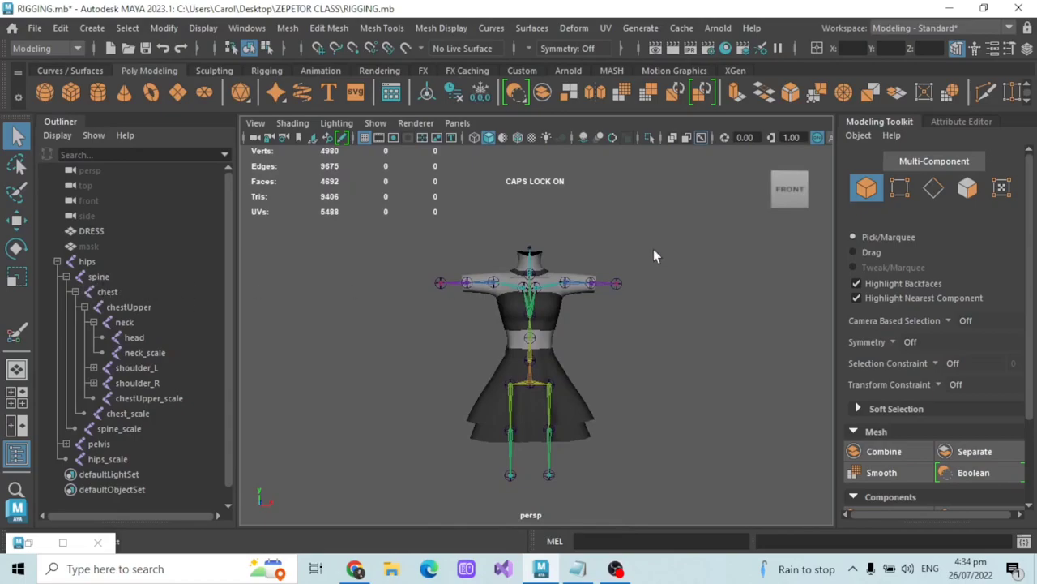
Step: Select shoulder_L and shoulder_R together to check both arm joint chains against the sleeves
scroll(547, 236, "up", 2)
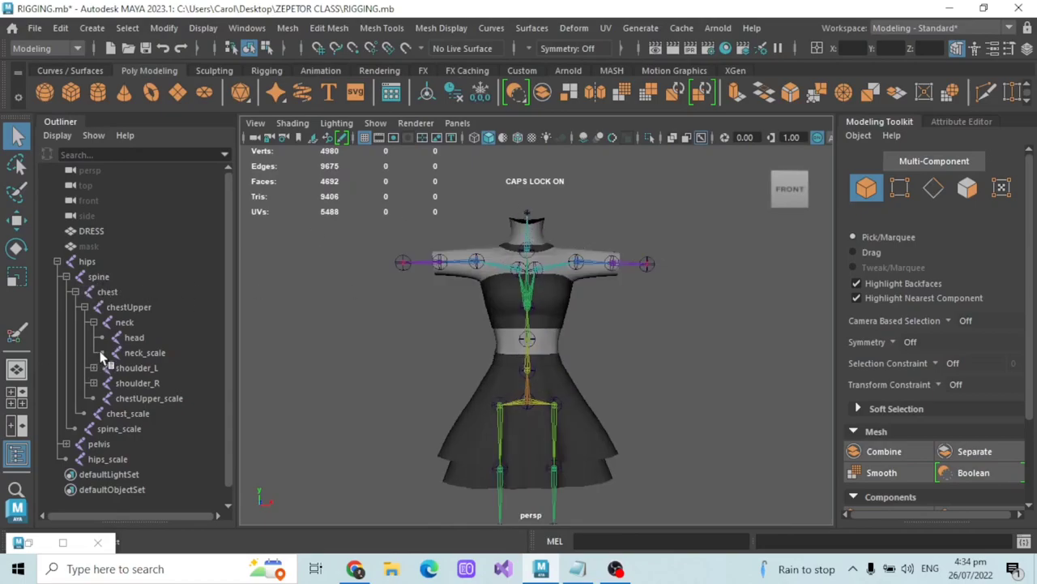
middle_click_drag(154, 367, 145, 369)
left_click(138, 368)
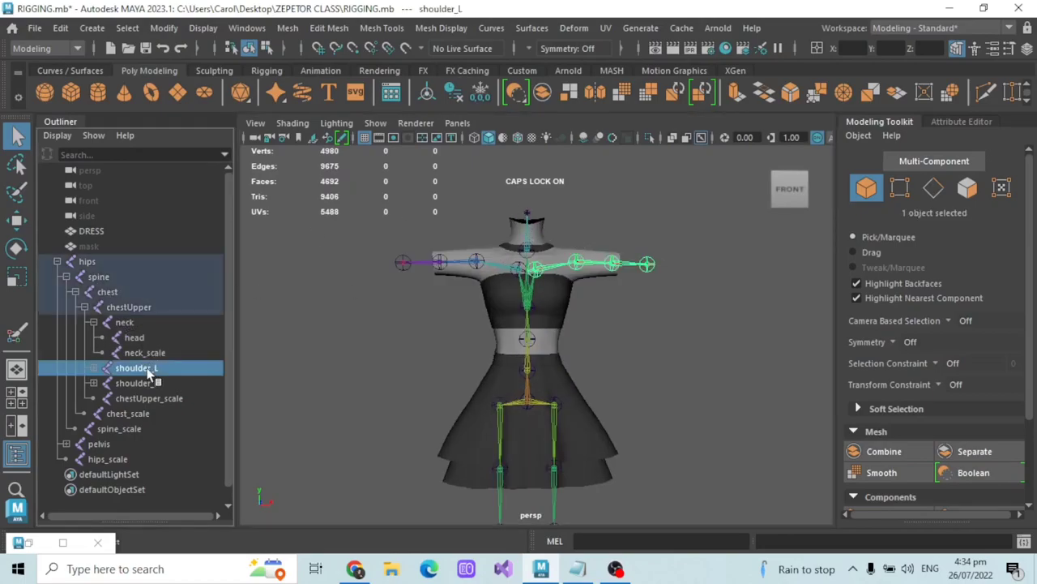
left_click(142, 381, "ctrl")
middle_click_drag(607, 271, 614, 293, "alt")
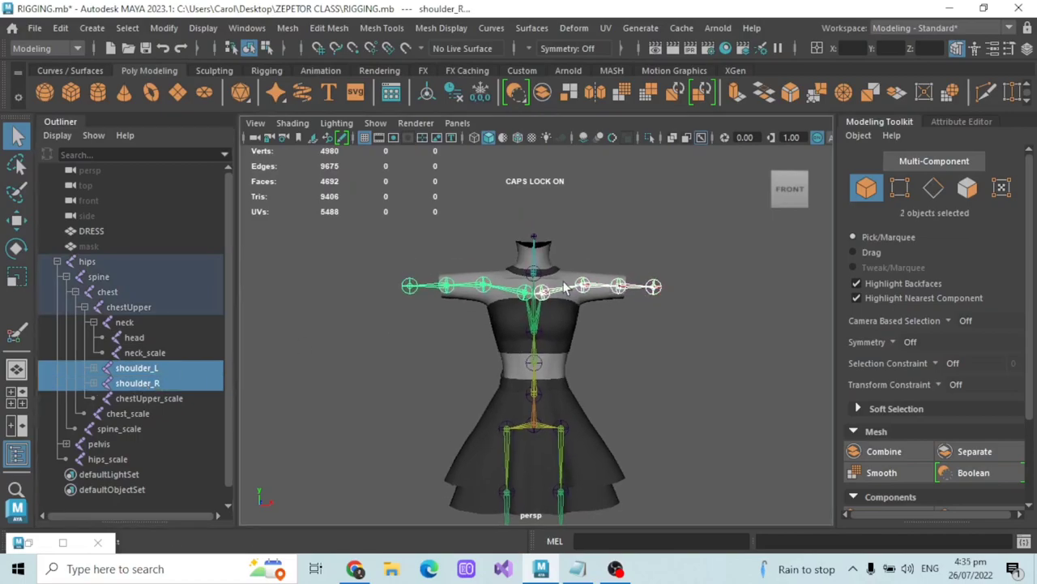
scroll(559, 267, "up", 2)
Step: Select the head, neck_scale, chest_scale, spine_scale and pelvis_scale joints along the body's centre to review them, and clear the selection
left_click(534, 199)
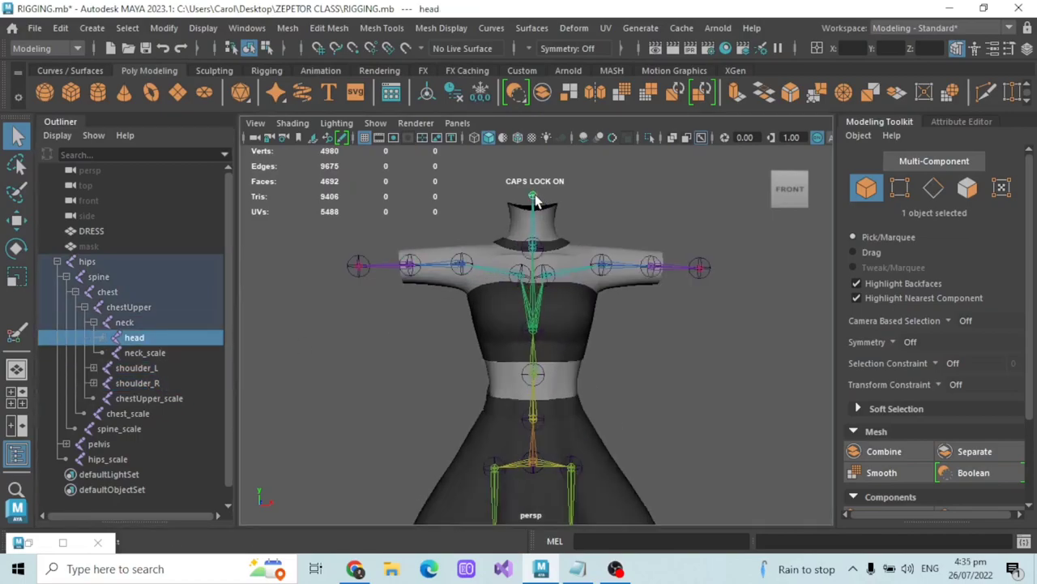
left_click(531, 247, "shift")
left_click(533, 374, "shift")
left_click(535, 418, "shift")
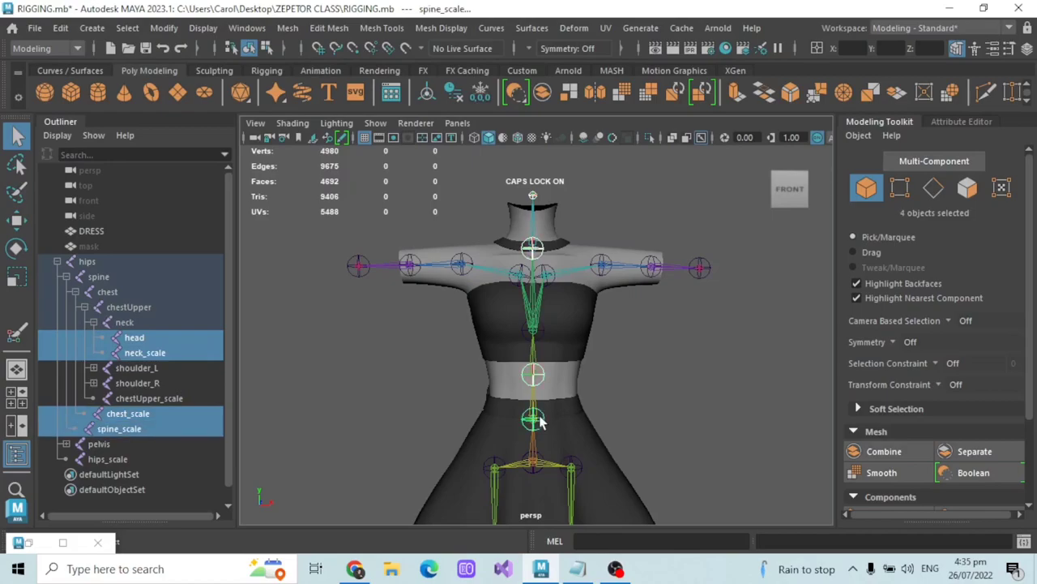
left_click(528, 468, "shift")
scroll(529, 469, "down", 3)
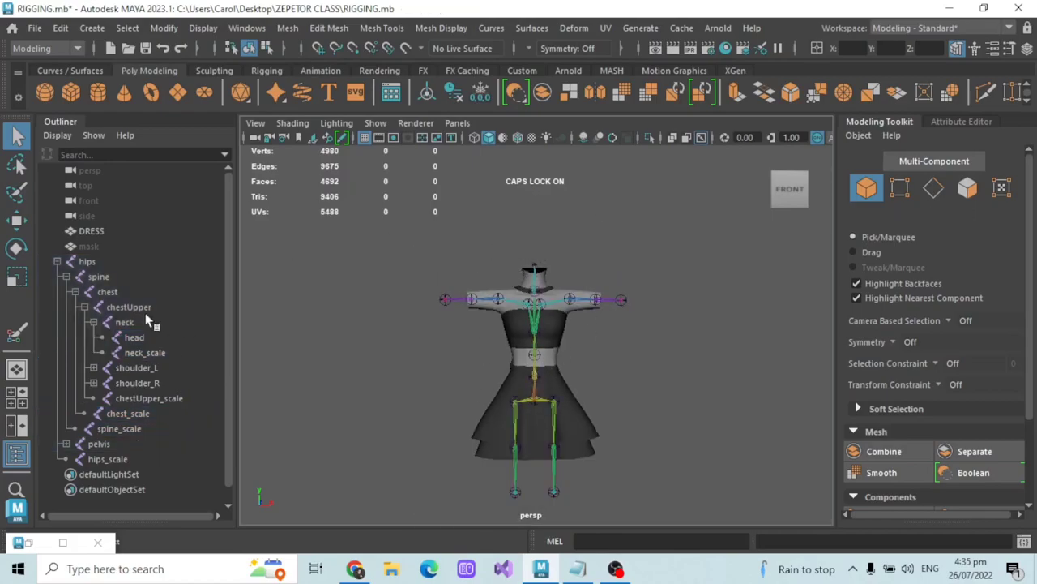
Step: Collapse the hips hierarchy, select hips, and open the Script Editor over the viewport
left_click(57, 261)
left_click(109, 259)
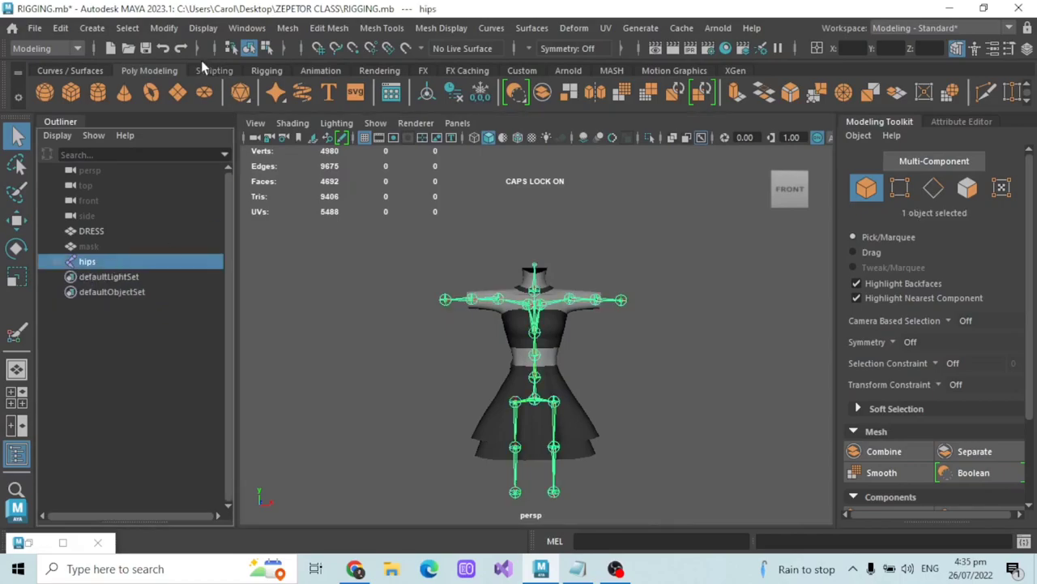
left_click(246, 28)
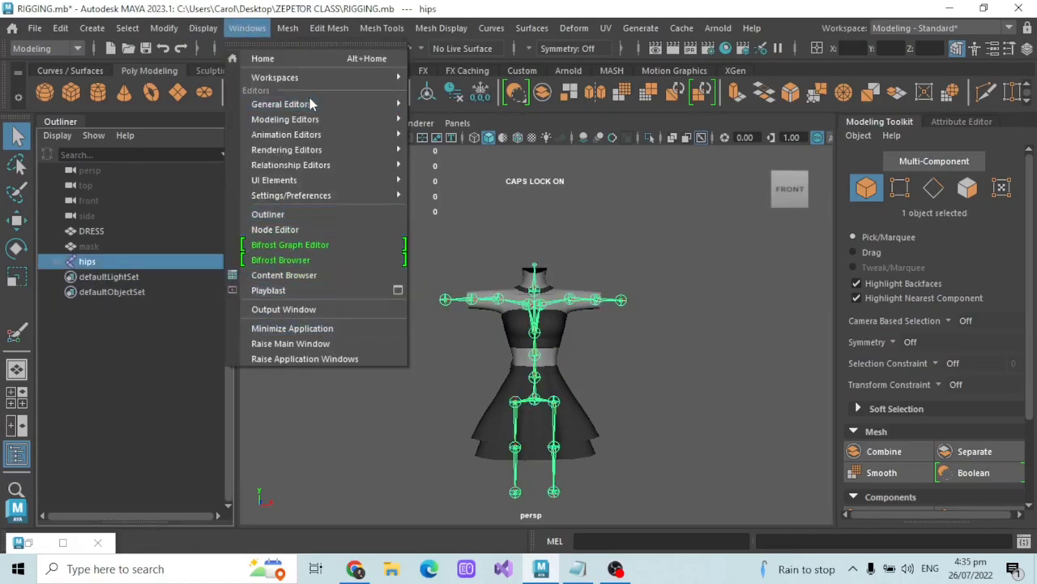
mouse_move(324, 104)
left_click(485, 350)
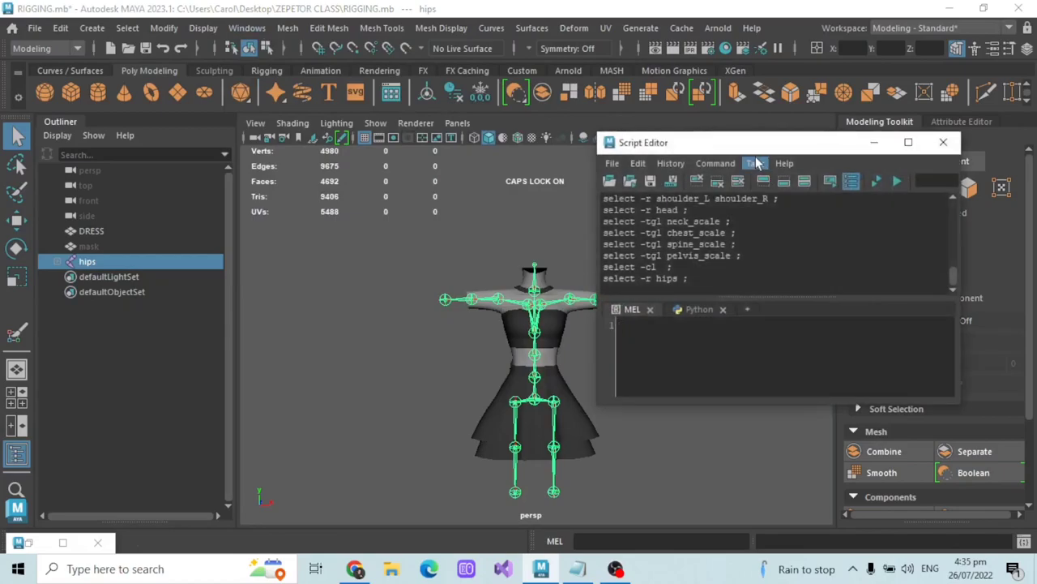
left_click_drag(753, 144, 614, 128)
Step: Copy the JOINT COUNTER script from the MAYA COMMAND PROMPTS note in Notepad, run it as MEL in Maya, and read the joint count
left_click(578, 569)
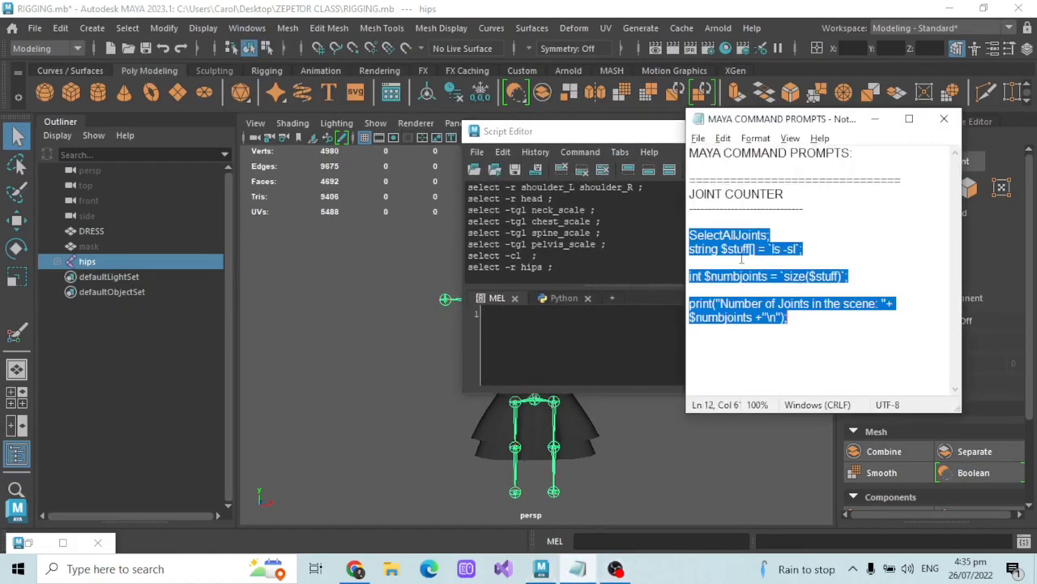
right_click(740, 257)
left_click(770, 306)
left_click(559, 354)
key("ctrl+v")
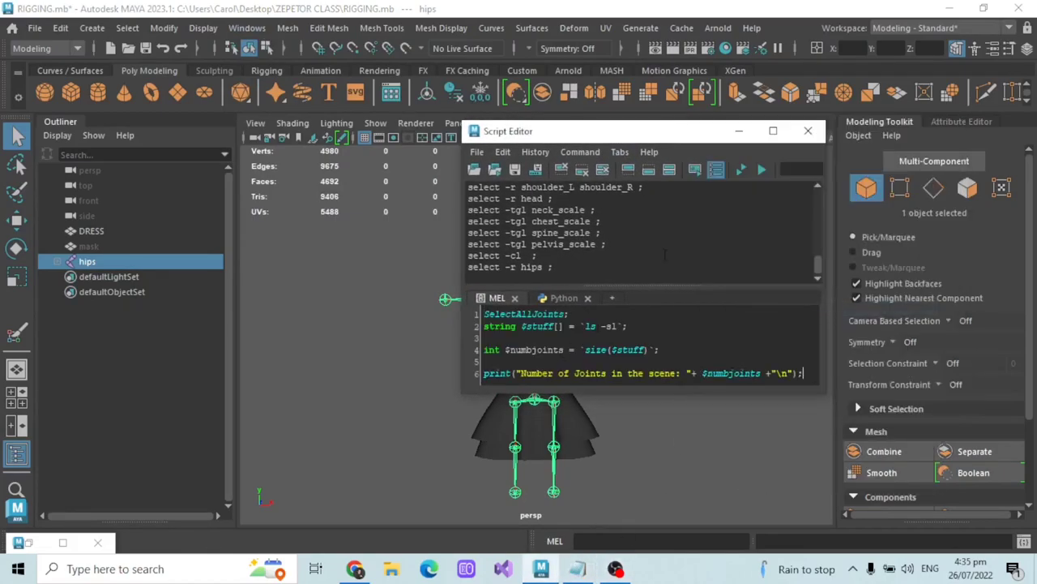
left_click(762, 170)
left_click_drag(591, 268, 674, 268)
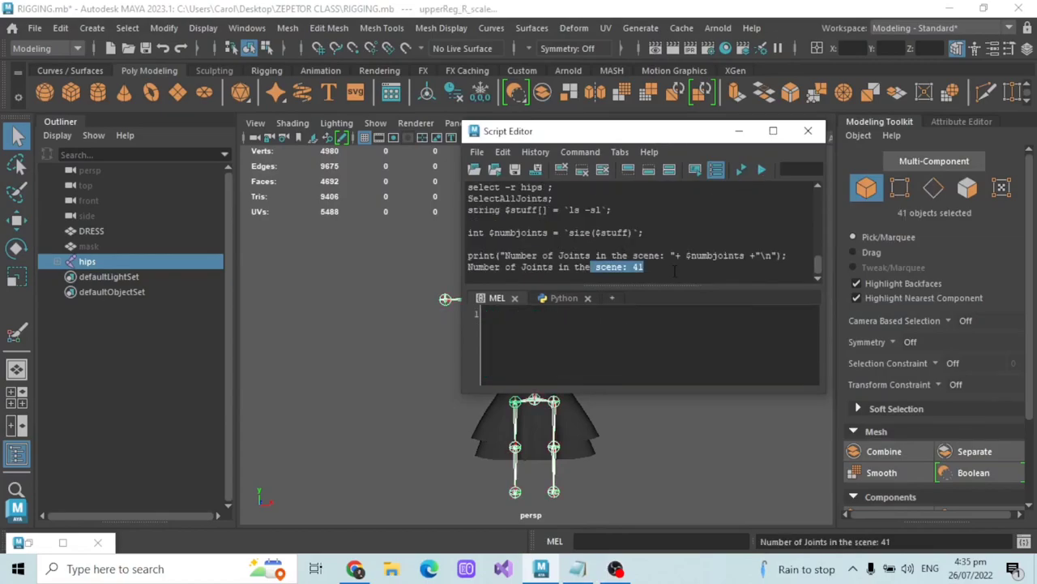
scroll(678, 250, "up", 2)
scroll(679, 251, "down", 3)
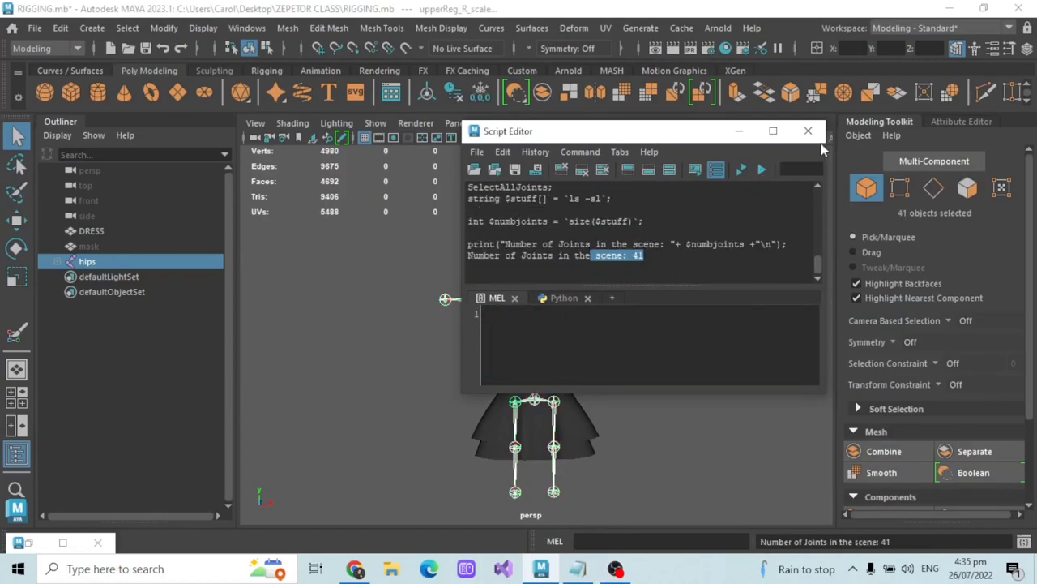
Step: Close the Script Editor, unhide the mask mesh, and select DRESS, mask and hips together
left_click(808, 130)
left_click(87, 246)
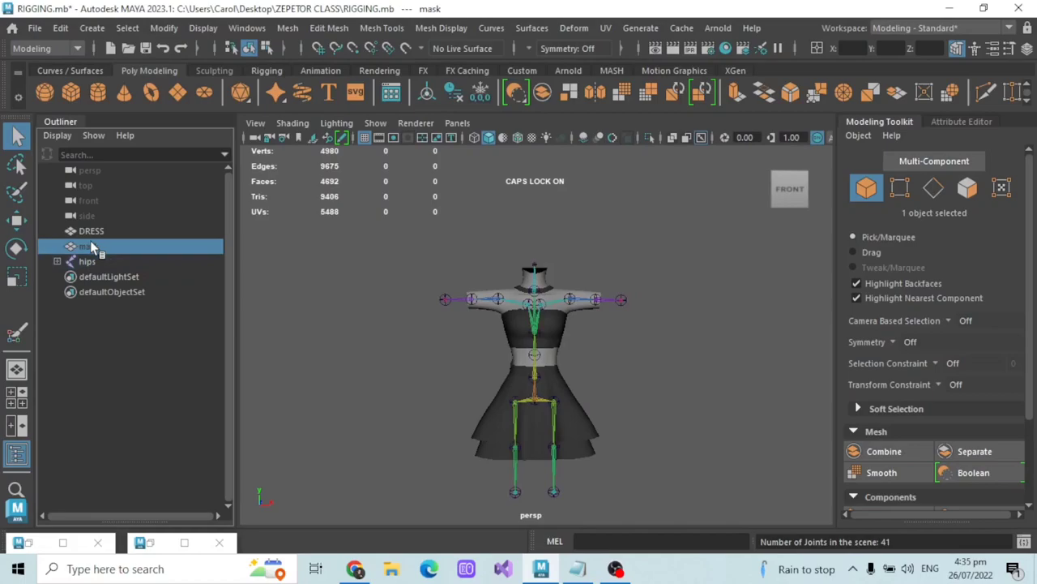
key("shift+h")
left_click(96, 231)
left_click(99, 260, "shift")
Step: Export the selected dress, mask and joint hierarchy to the Desktop as an FBX file named DRESS ZC
left_click(34, 28)
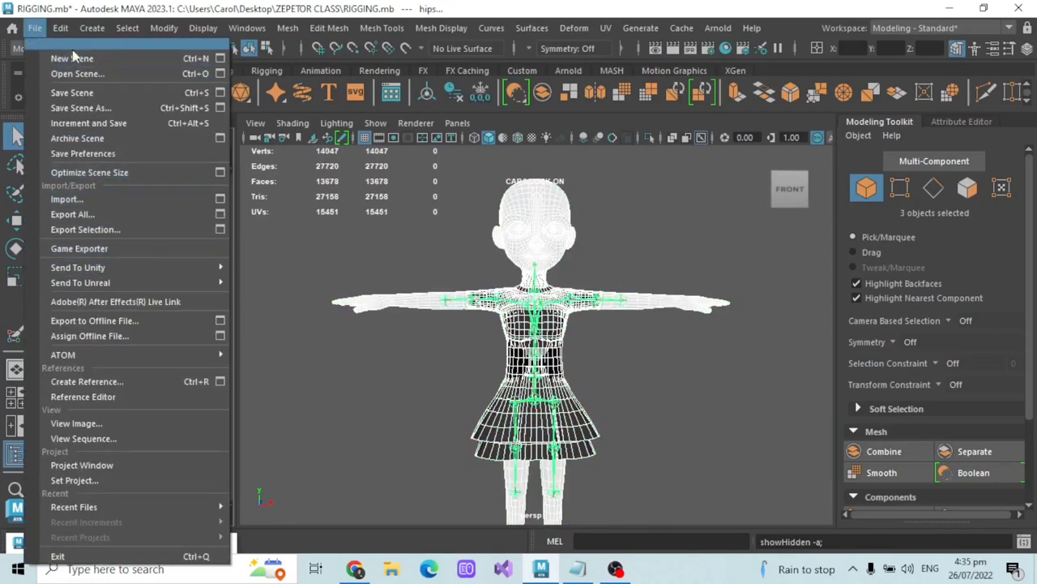
left_click(112, 229)
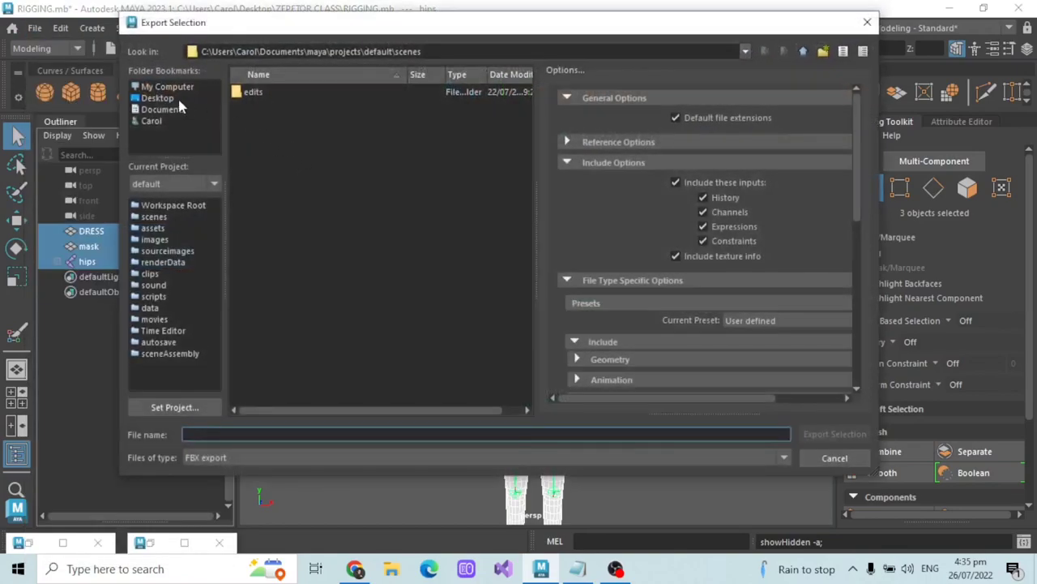
left_click(158, 98)
left_click(265, 435)
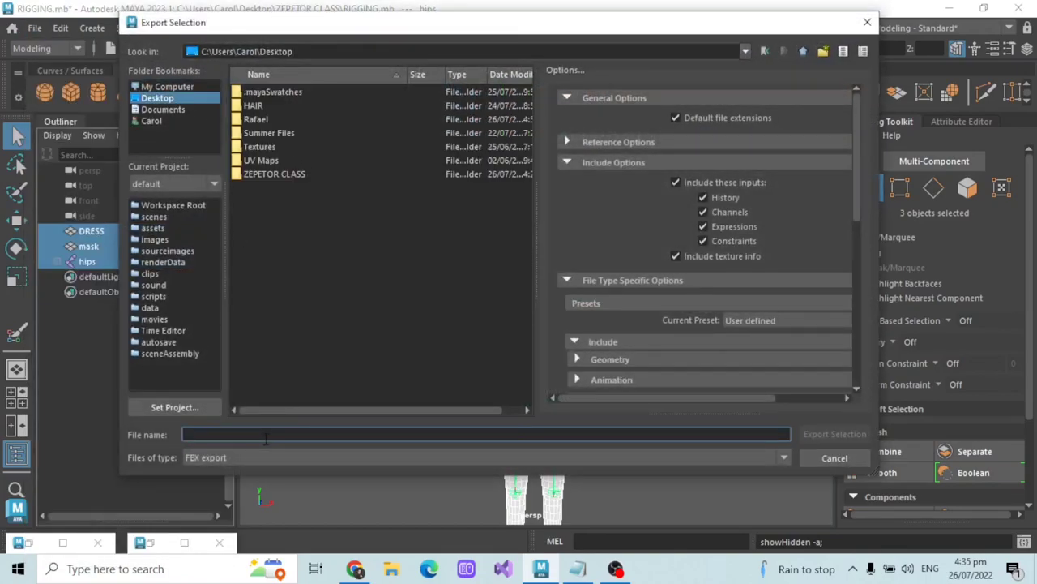
type("DRESS ZC")
key("Return")
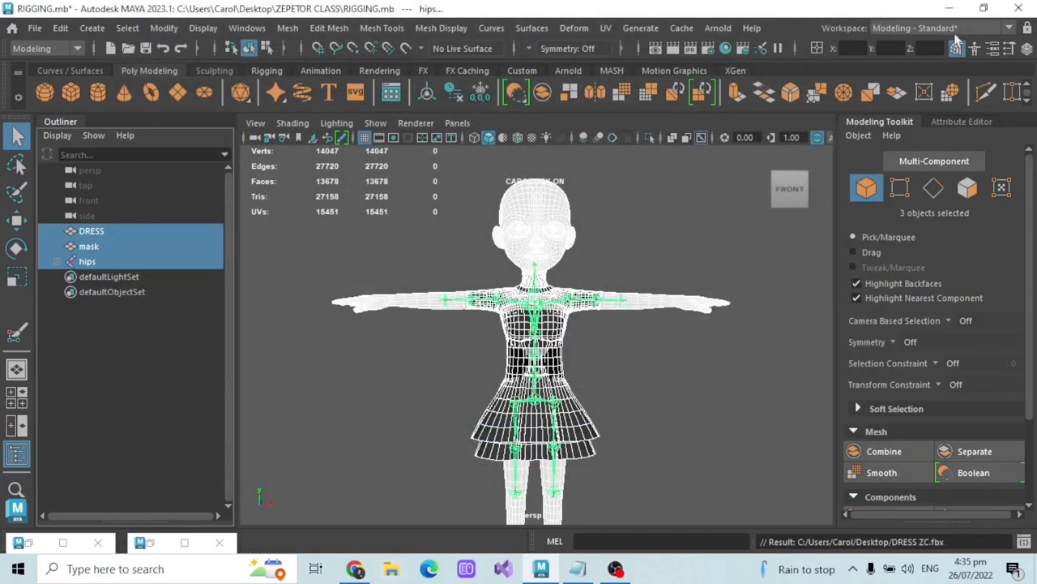
Step: Check the exported DRESS ZC file on the Windows desktop, return to Maya and close the Tool Settings window
left_click(953, 9)
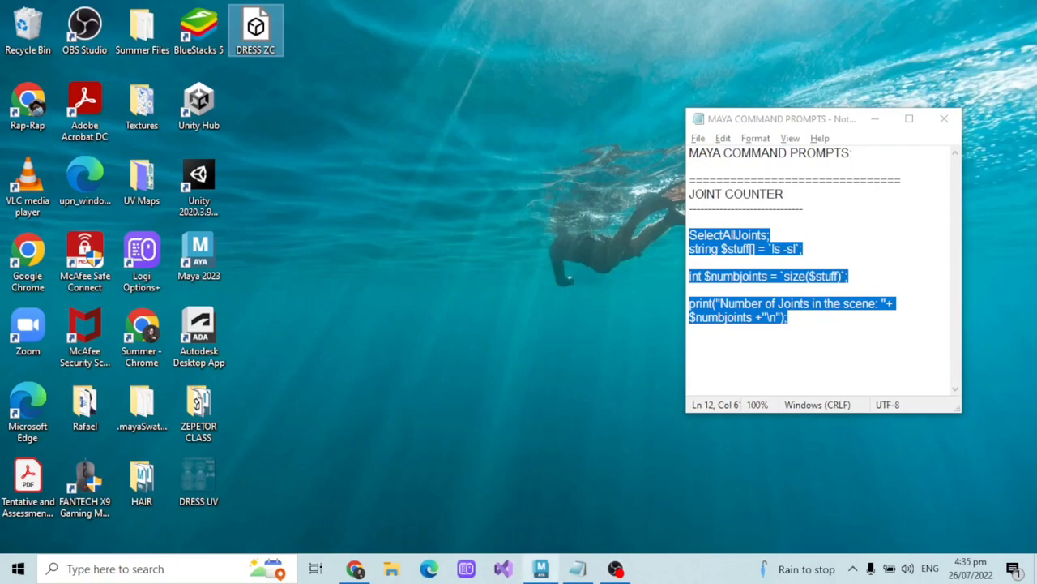
left_click(541, 569)
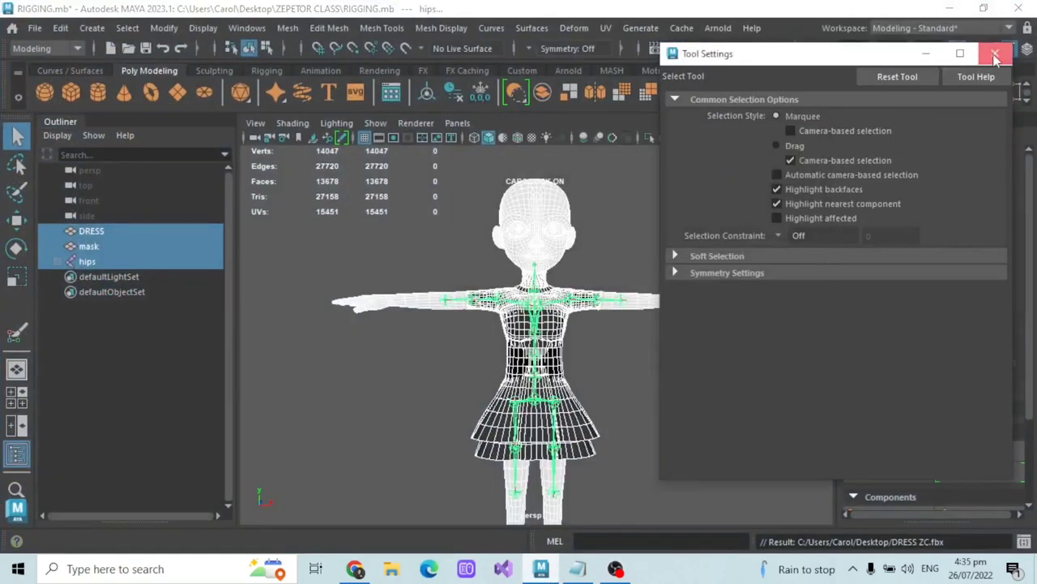
left_click(996, 54)
Step: Clear the selection and reselect DRESS, mask and hips to review which objects belong in the export
scroll(666, 214, "up", 3)
left_click_drag(666, 215, 569, 237, "alt")
left_click(638, 219)
scroll(569, 237, "up", 3)
left_click(91, 231)
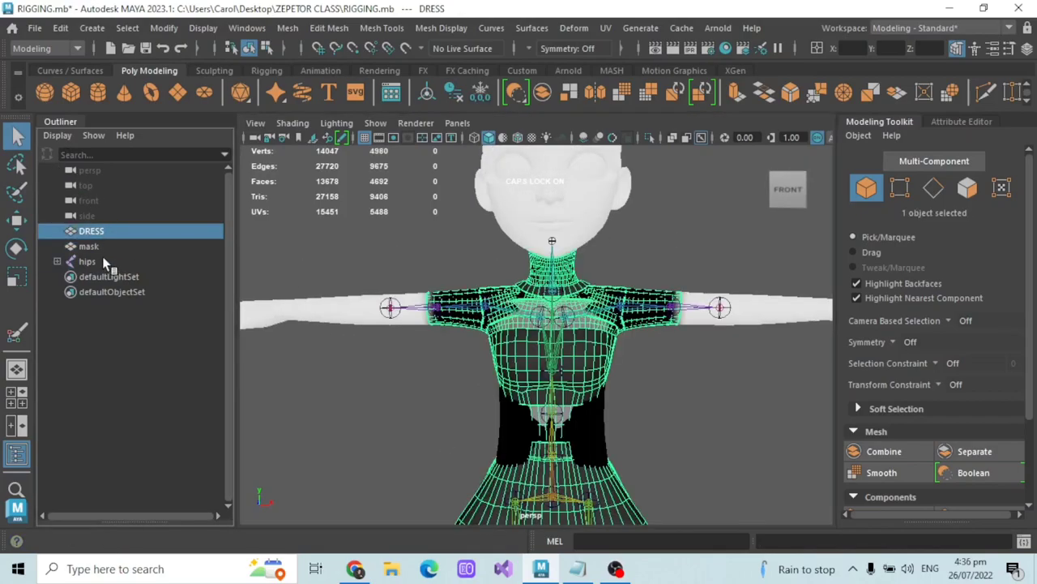
left_click(93, 260, "shift")
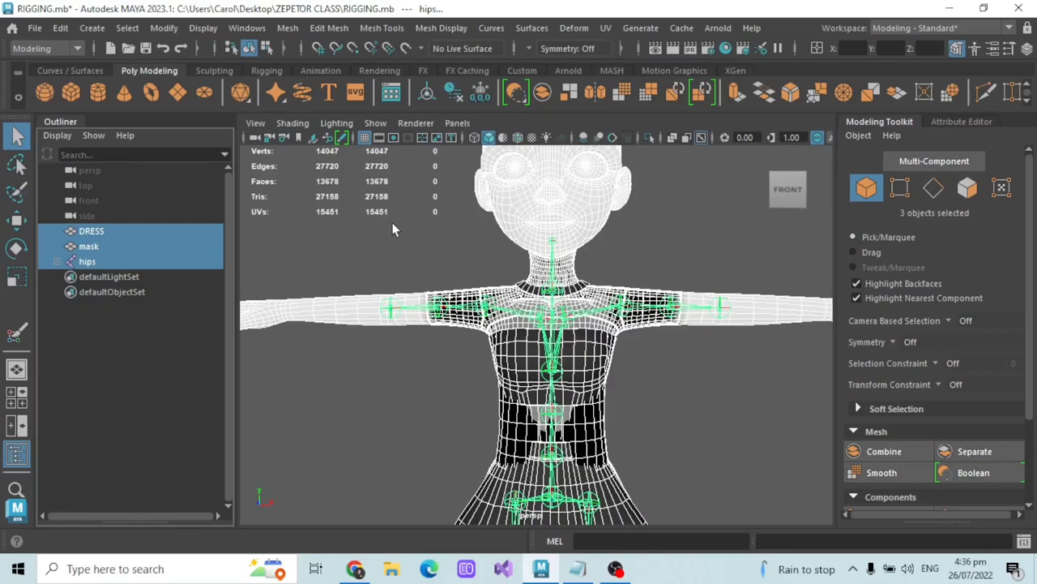
Step: Clear the selection and examine the dress, mask body and joints around the head, arms and torso
scroll(392, 222, "down", 3)
left_click(448, 236)
left_click_drag(450, 237, 681, 238, "alt")
scroll(466, 230, "up", 3)
left_click_drag(559, 240, 626, 237, "alt")
scroll(554, 232, "down", 3)
left_click_drag(421, 247, 603, 232, "alt")
scroll(583, 245, "up", 3)
scroll(598, 237, "down", 3)
left_click_drag(595, 241, 584, 260, "alt")
scroll(582, 252, "up", 3)
scroll(575, 271, "up", 3)
scroll(577, 257, "down", 3)
scroll(576, 257, "down", 2)
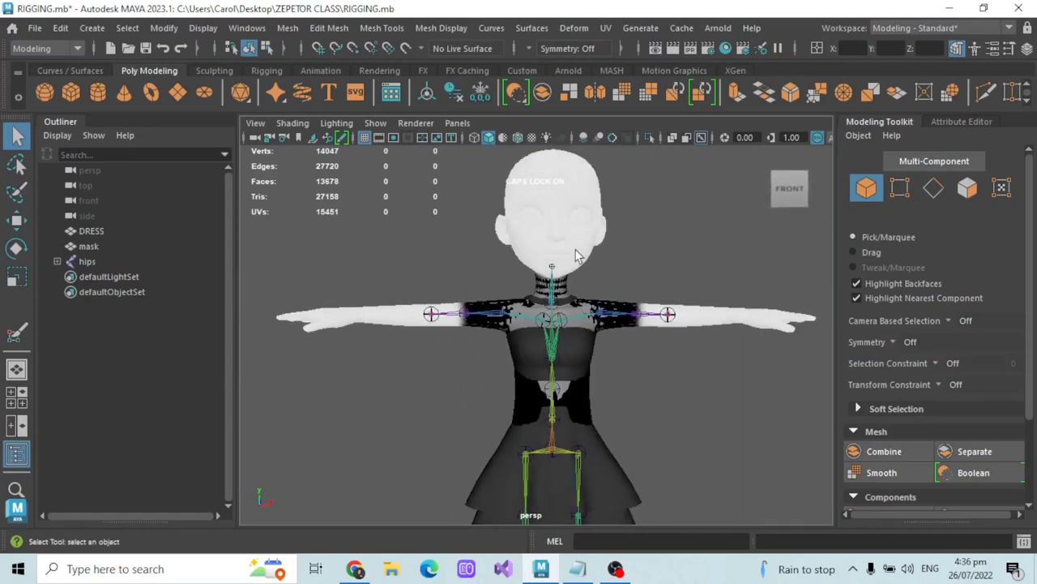